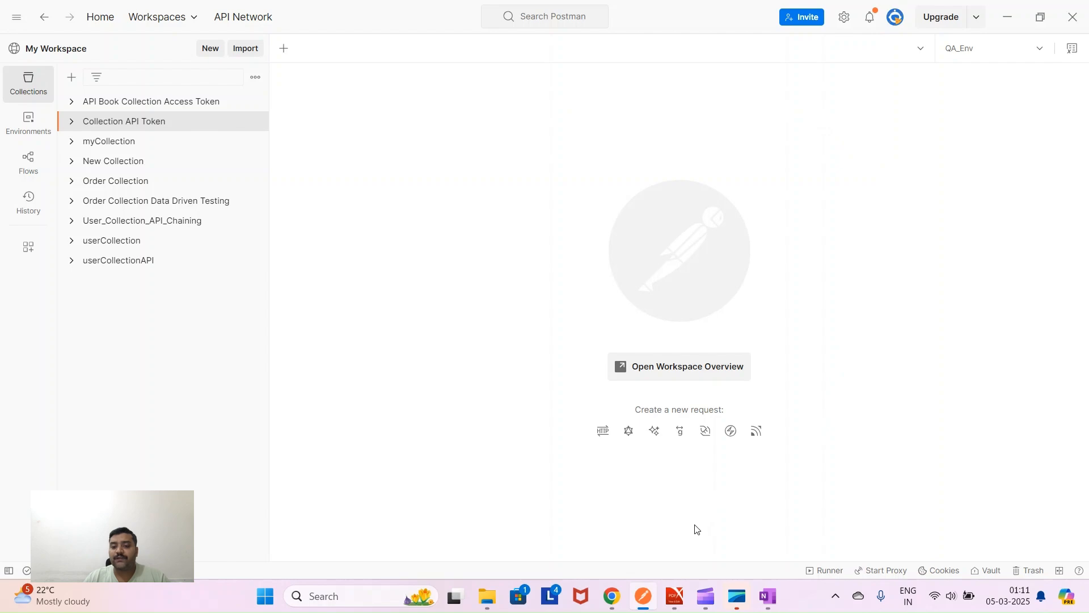
- Bring up the API testing crash-course PDF and scroll to its Http Methods page
left_click(674, 595)
scroll(528, 458, "down", 3)
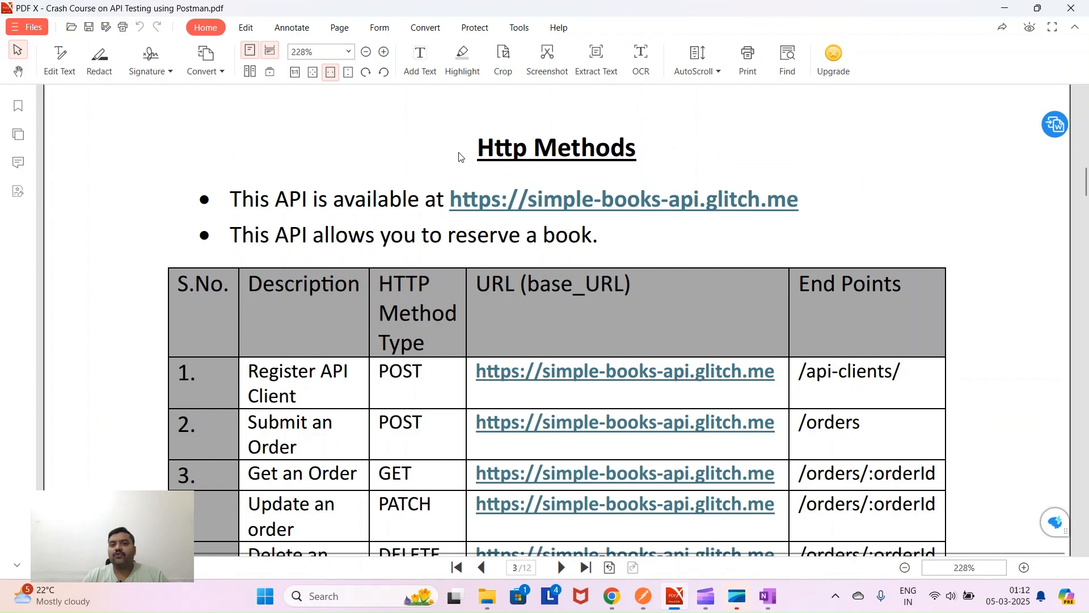
- Select the Http Methods heading and API base address, cancelling the simple-books link prompt
left_click_drag(475, 149, 638, 149)
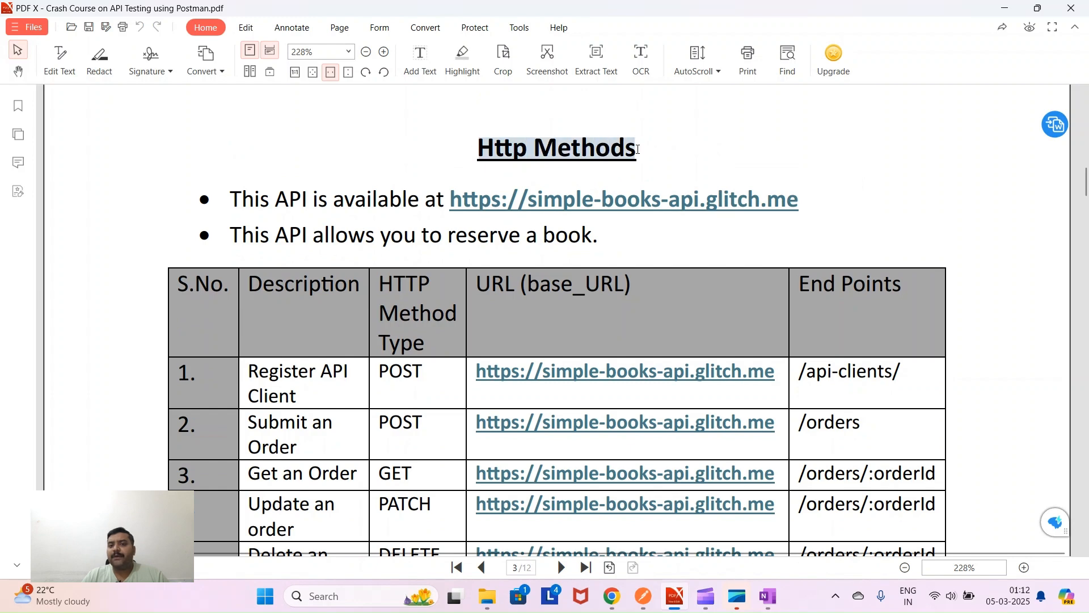
left_click(496, 208)
left_click_drag(230, 200, 456, 207)
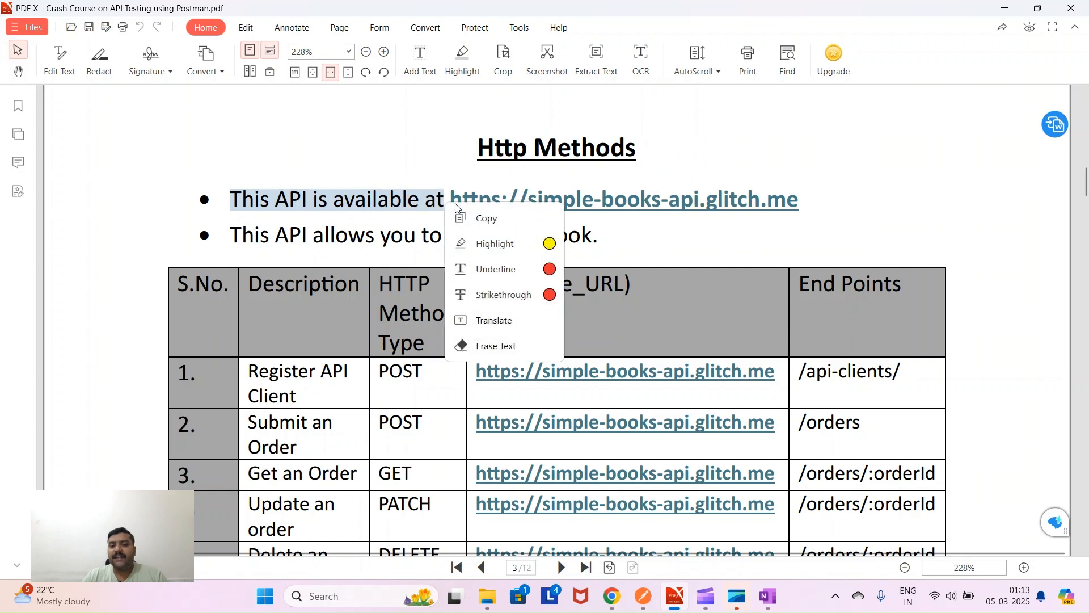
left_click(635, 214)
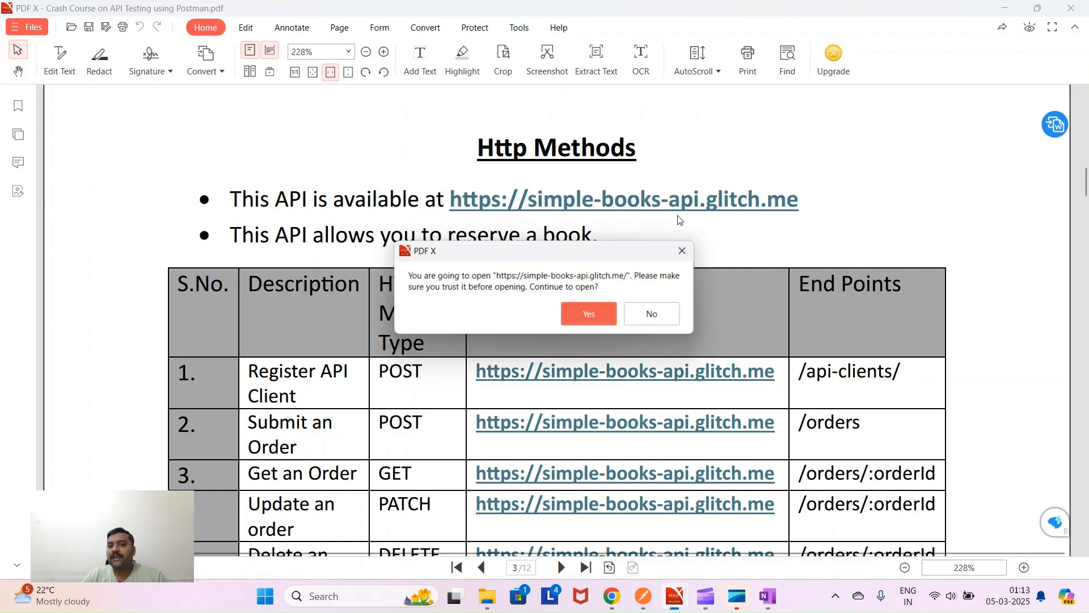
left_click(684, 250)
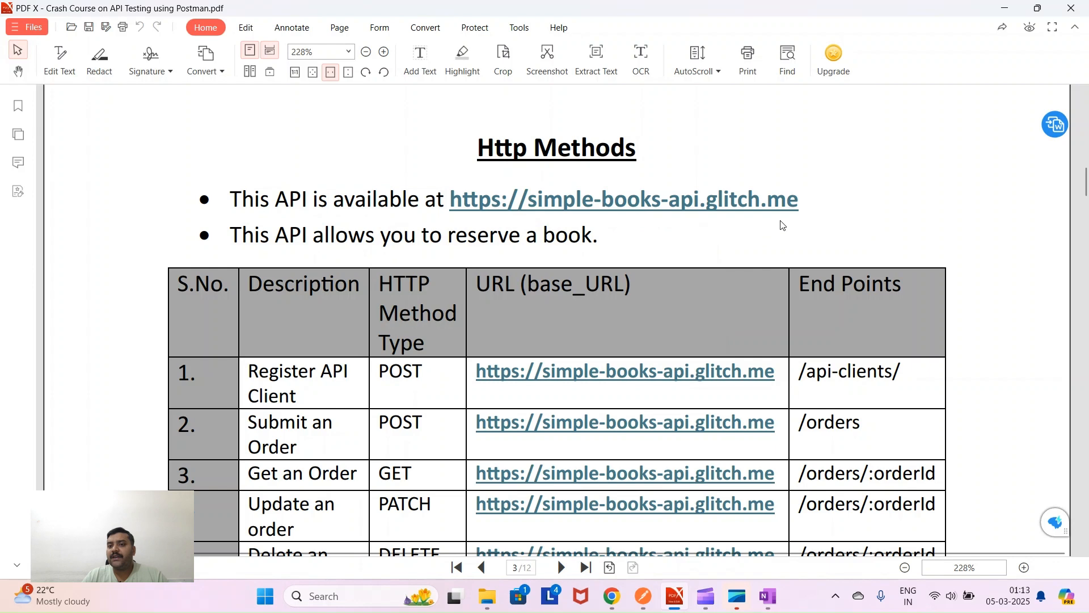
left_click_drag(801, 202, 456, 212)
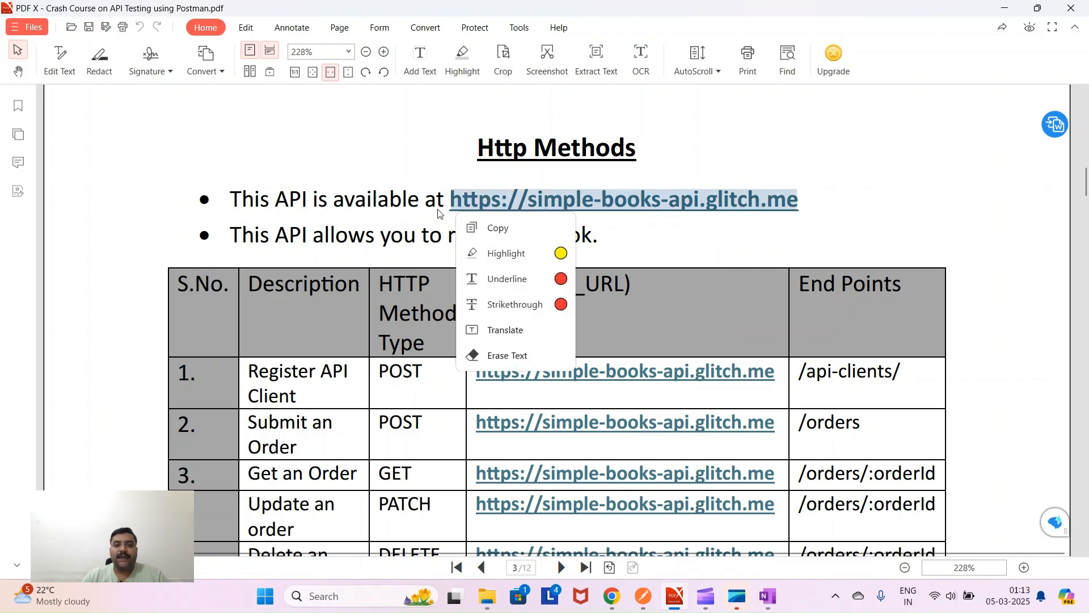
mouse_move(285, 245)
left_mouse_down()
mouse_move(275, 247)
mouse_move(615, 240)
left_mouse_up()
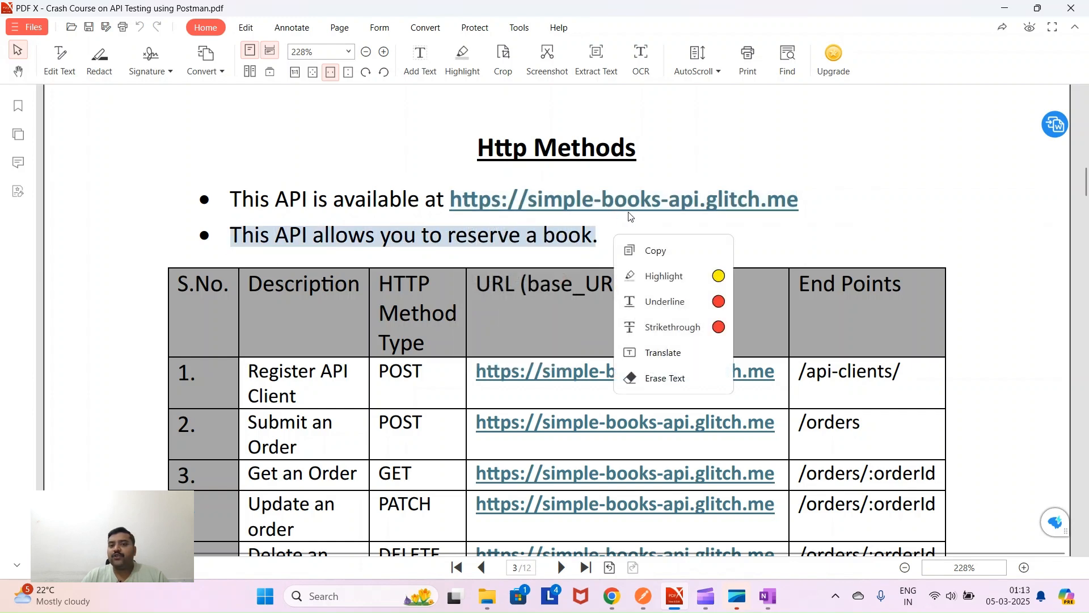
left_click(708, 230)
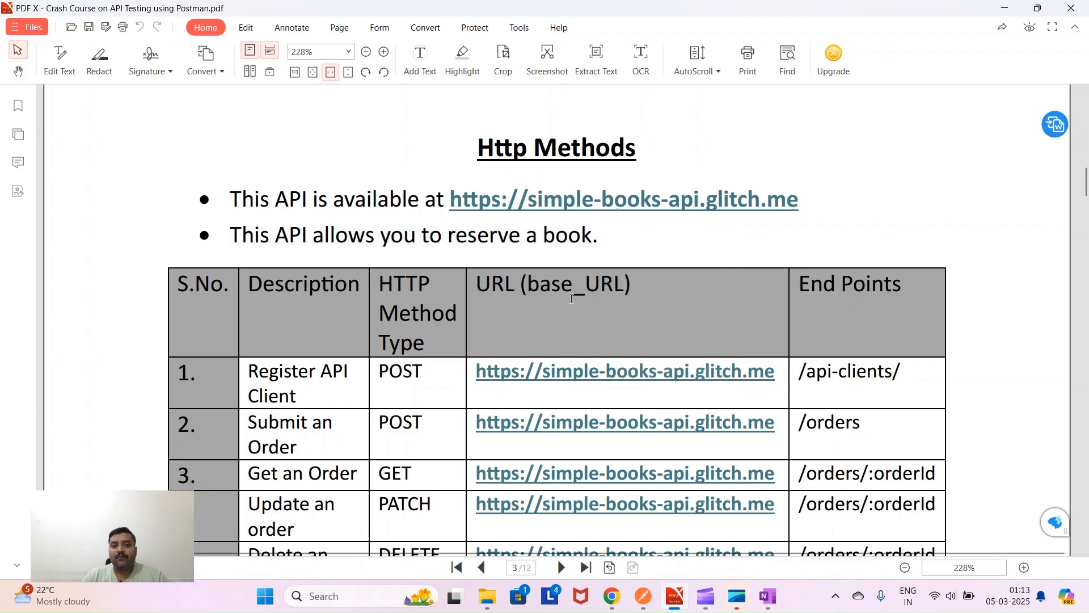
- Scroll down and select the endpoint table rows through Submit an Order and Update an order
scroll(314, 273, "down", 2)
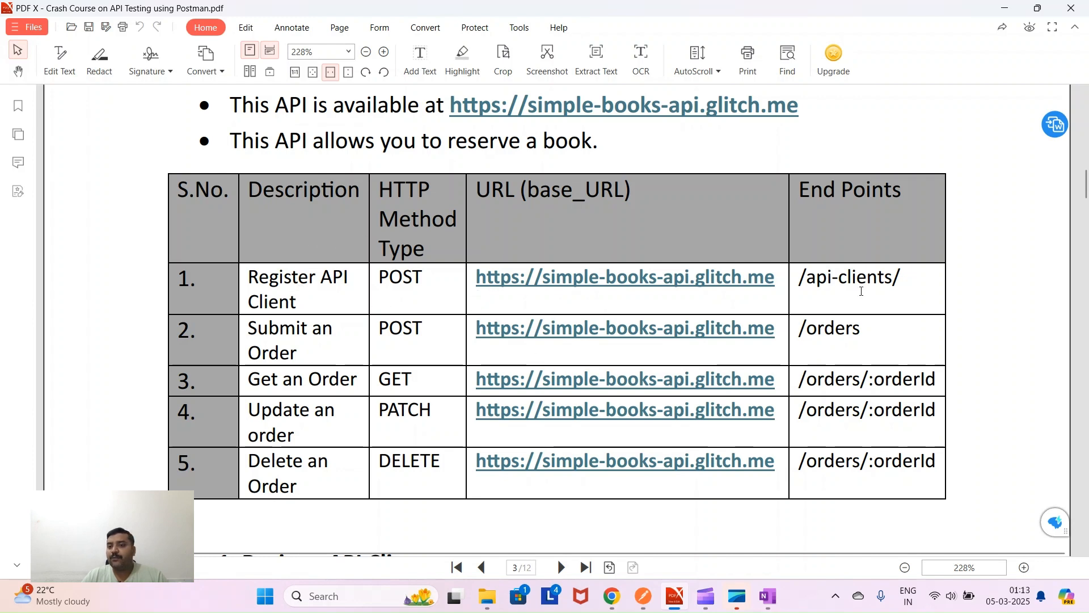
left_click_drag(324, 312, 311, 305)
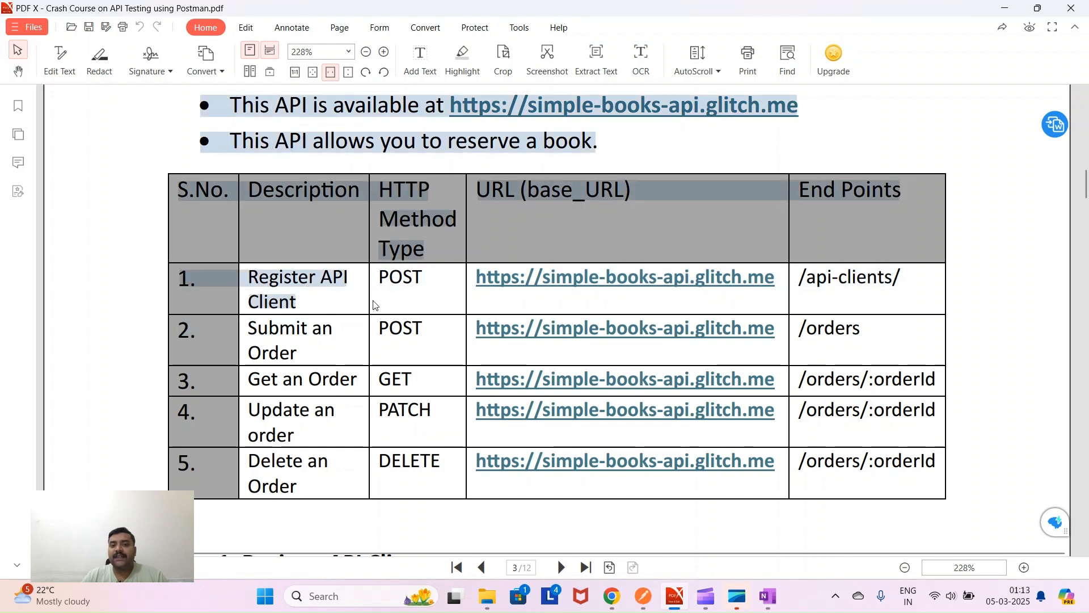
left_click_drag(452, 305, 307, 352)
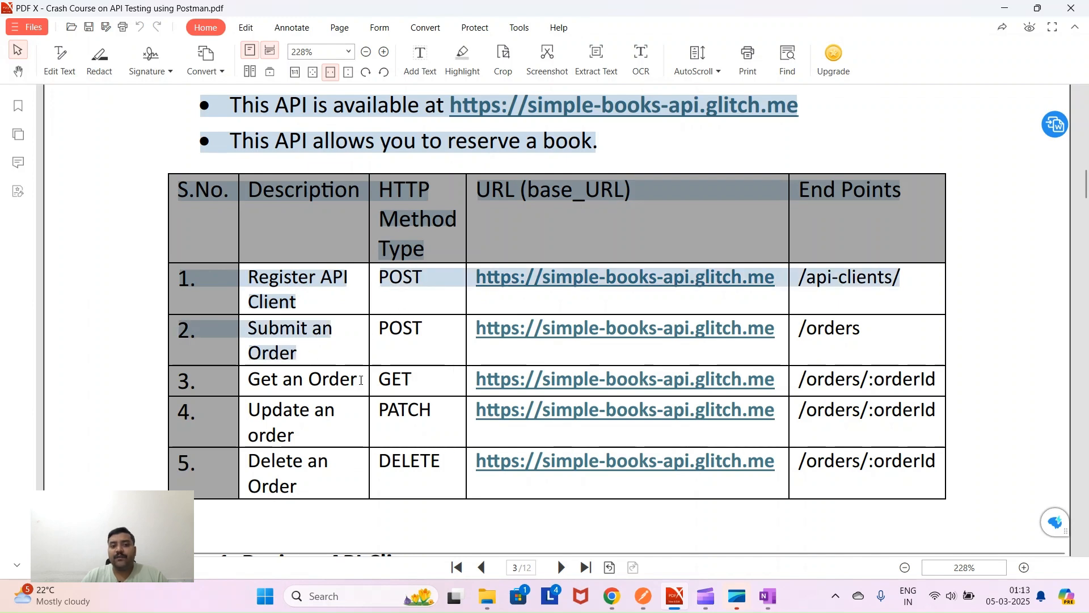
left_click_drag(357, 379, 257, 380)
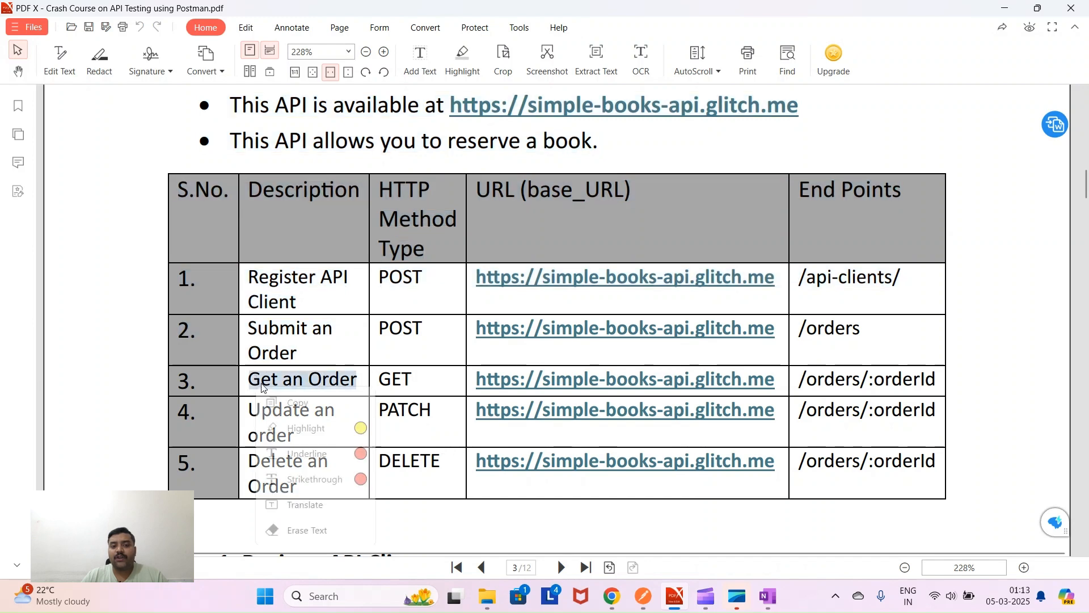
left_click(404, 437)
left_click_drag(316, 436, 260, 425)
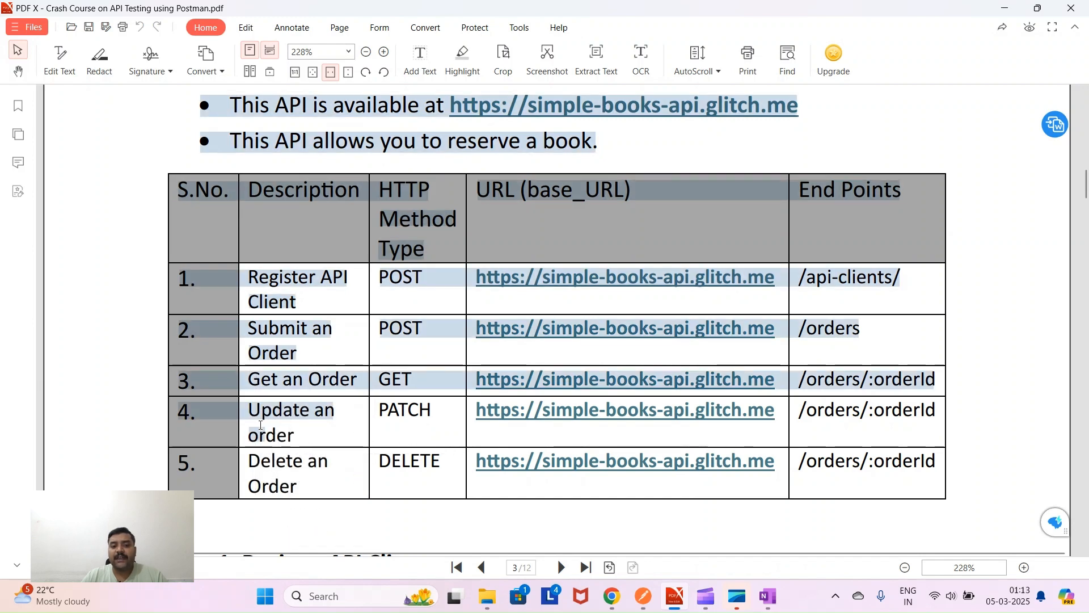
left_click(311, 488)
mouse_move(311, 489)
left_mouse_down()
mouse_move(274, 483)
mouse_move(304, 488)
left_mouse_up()
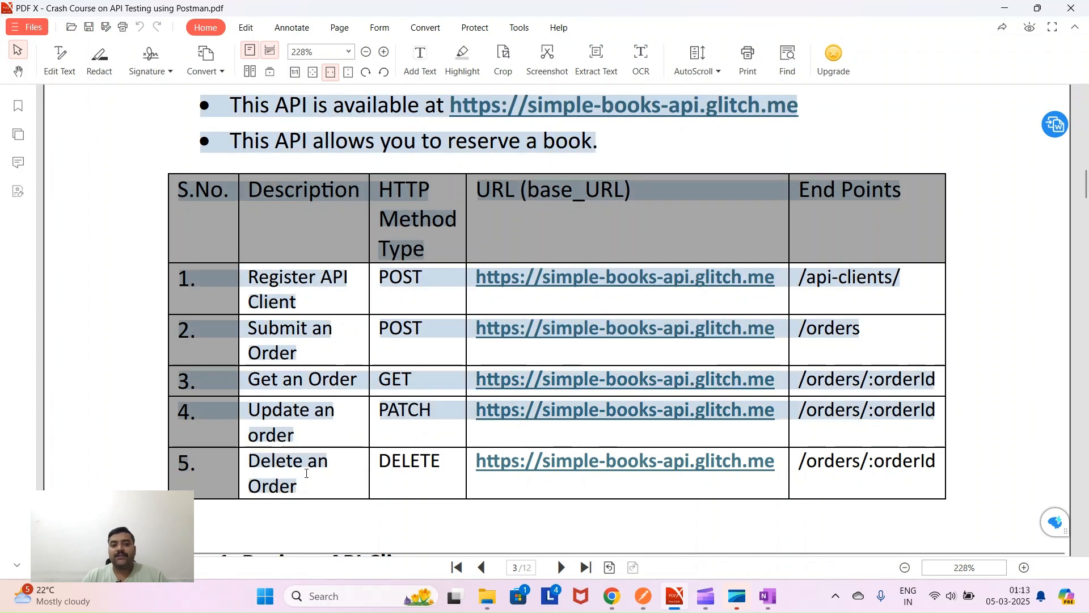
scroll(316, 465, "down", 3)
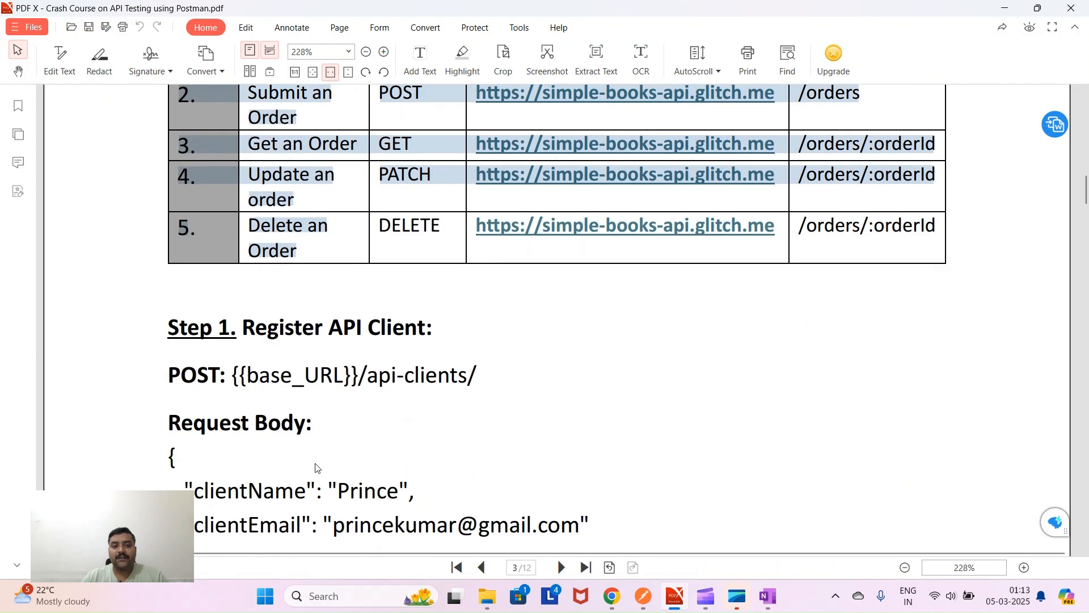
left_click_drag(165, 329, 433, 330)
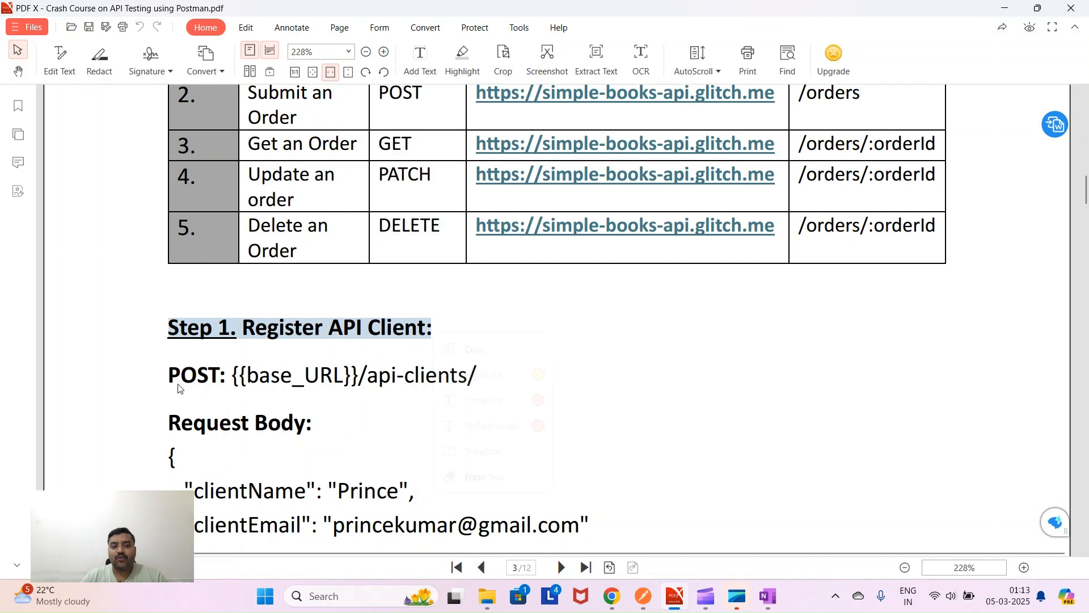
left_click_drag(169, 377, 504, 377)
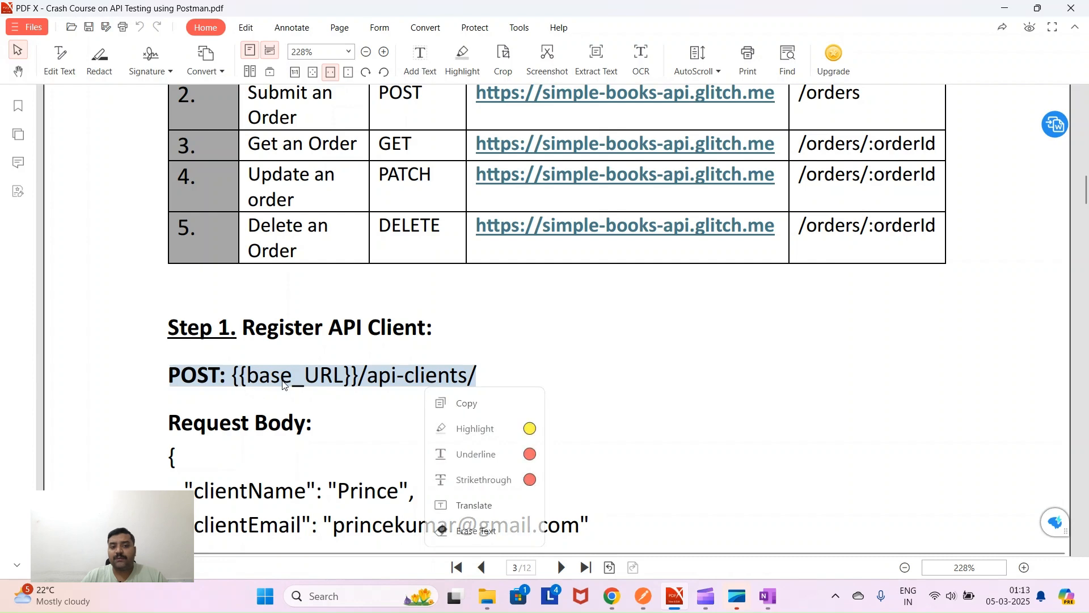
left_click(296, 378)
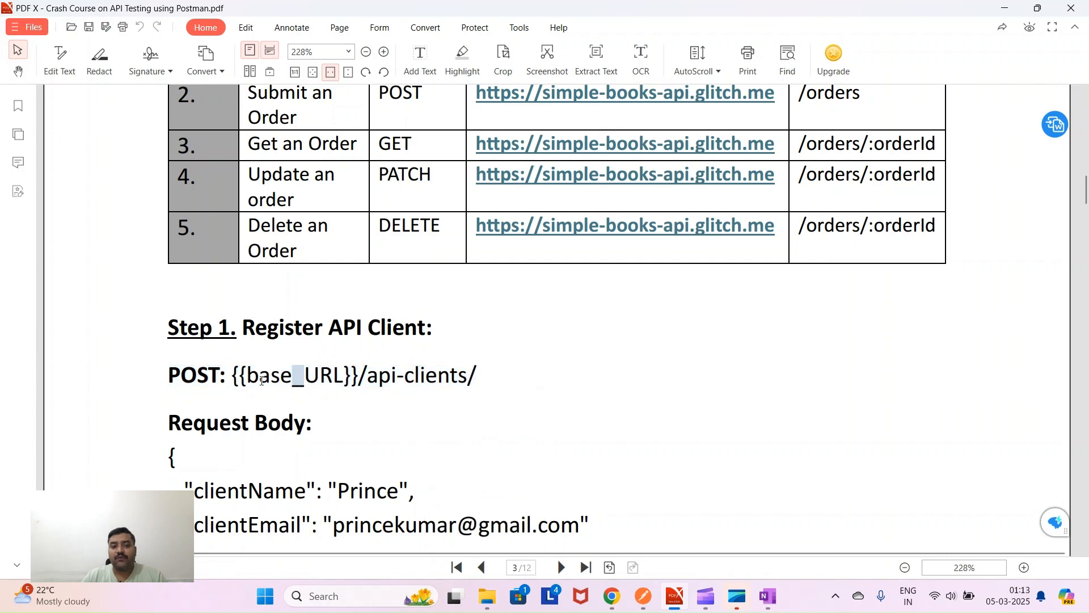
left_click_drag(248, 377, 340, 378)
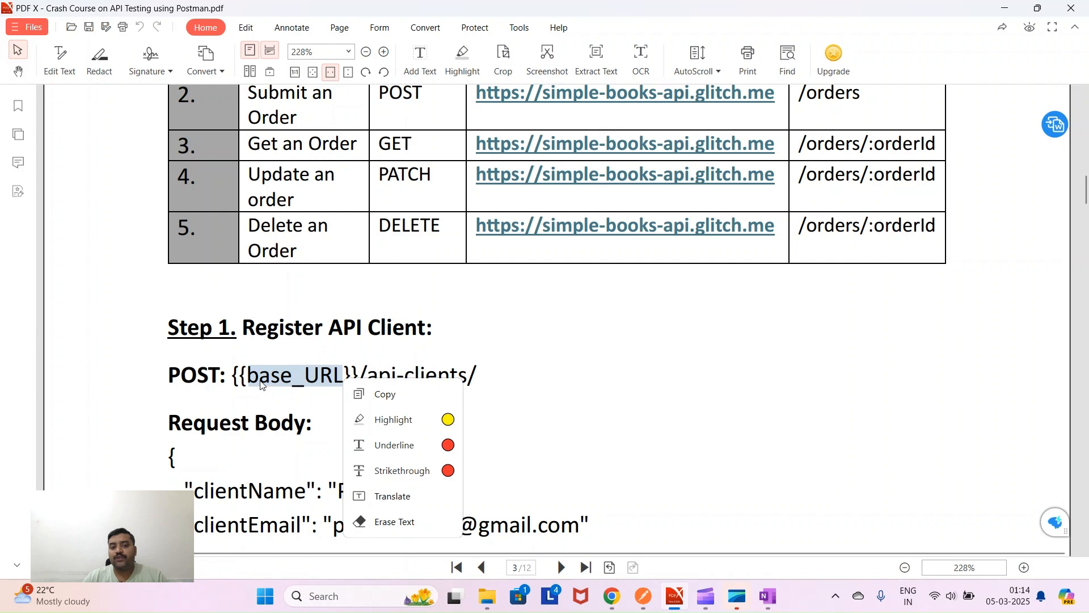
left_click(307, 401)
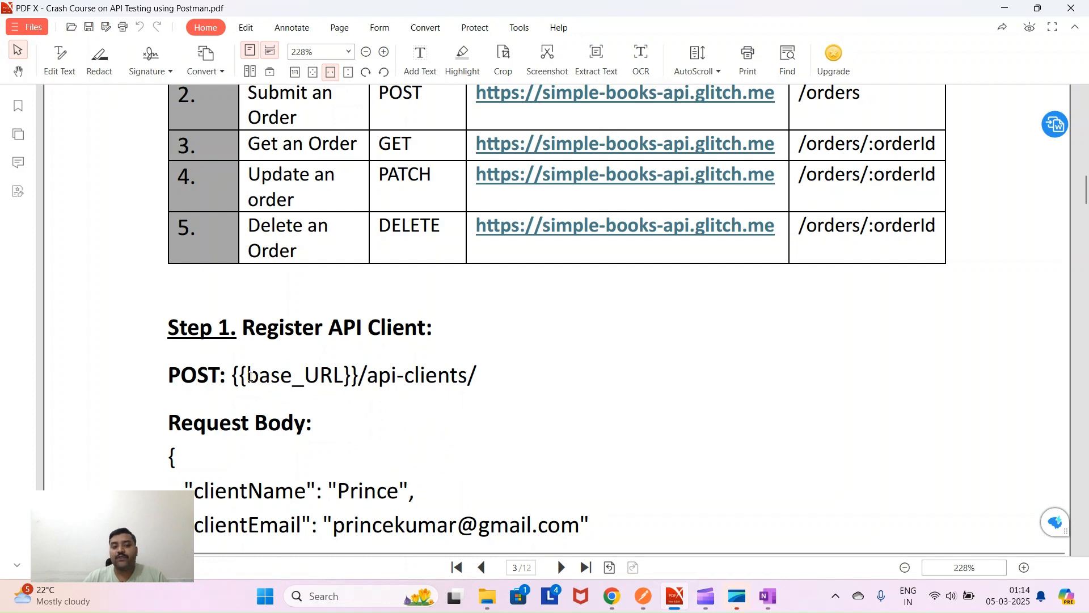
left_click_drag(249, 376, 210, 375)
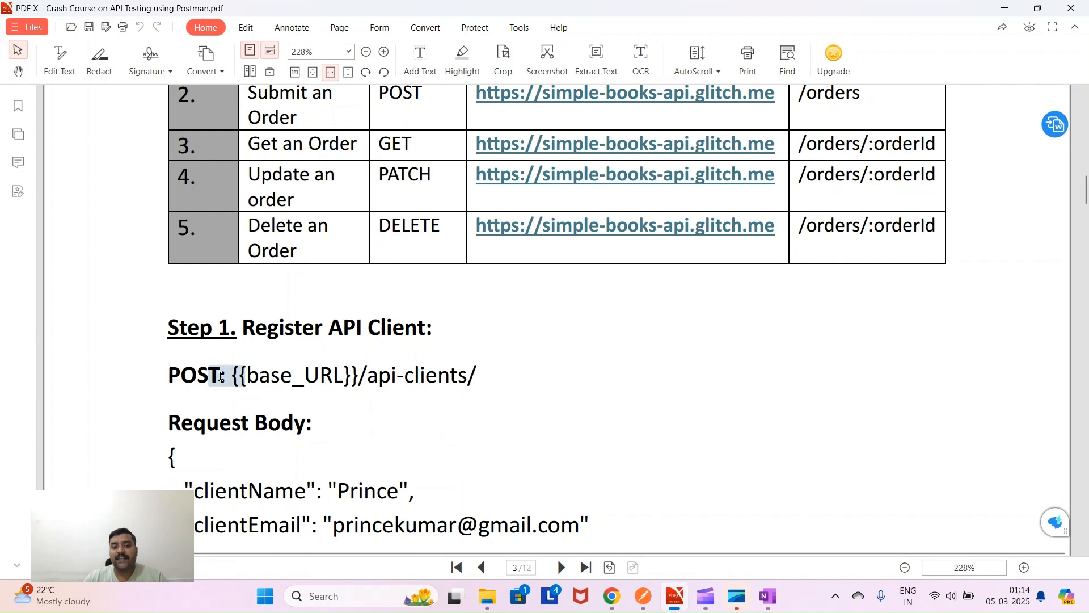
left_click(361, 375)
left_click_drag(360, 375, 344, 374)
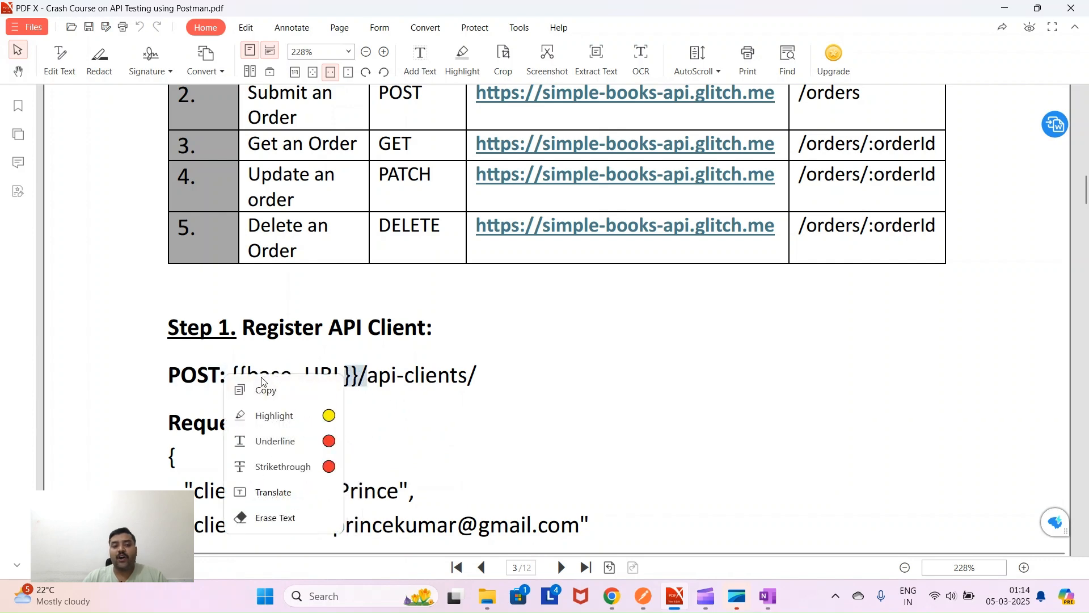
left_click(258, 358)
left_click_drag(250, 378, 336, 380)
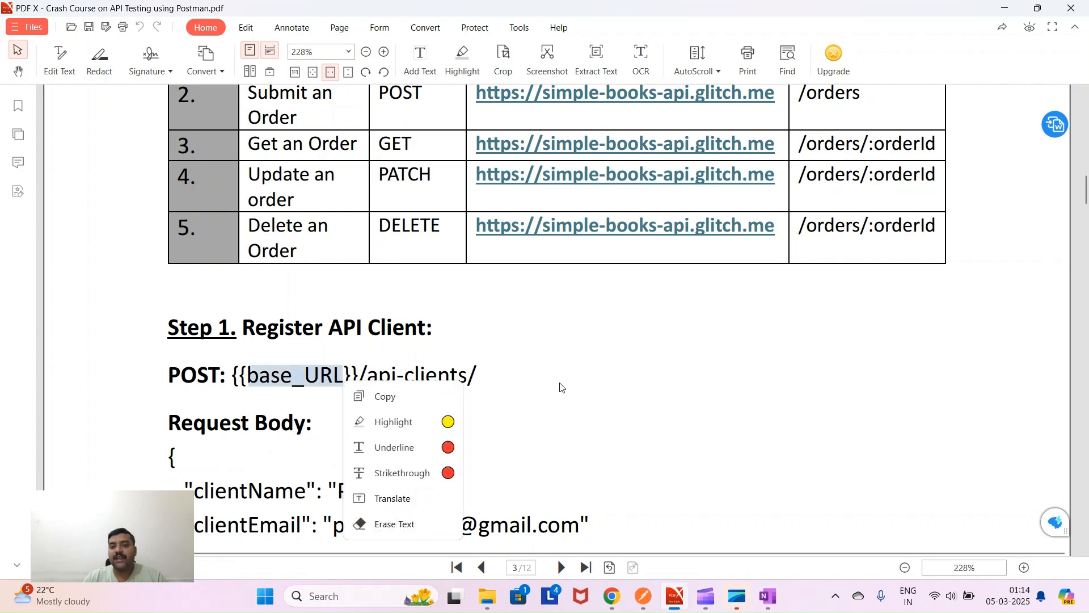
left_click(647, 379)
scroll(641, 375, "up", 3)
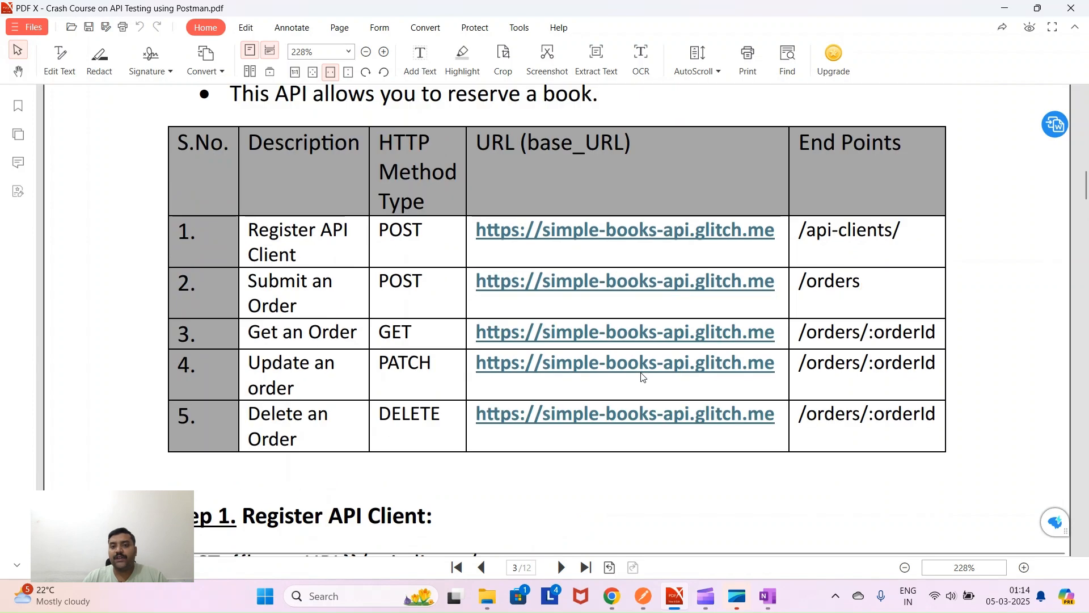
left_click_drag(530, 145, 619, 139)
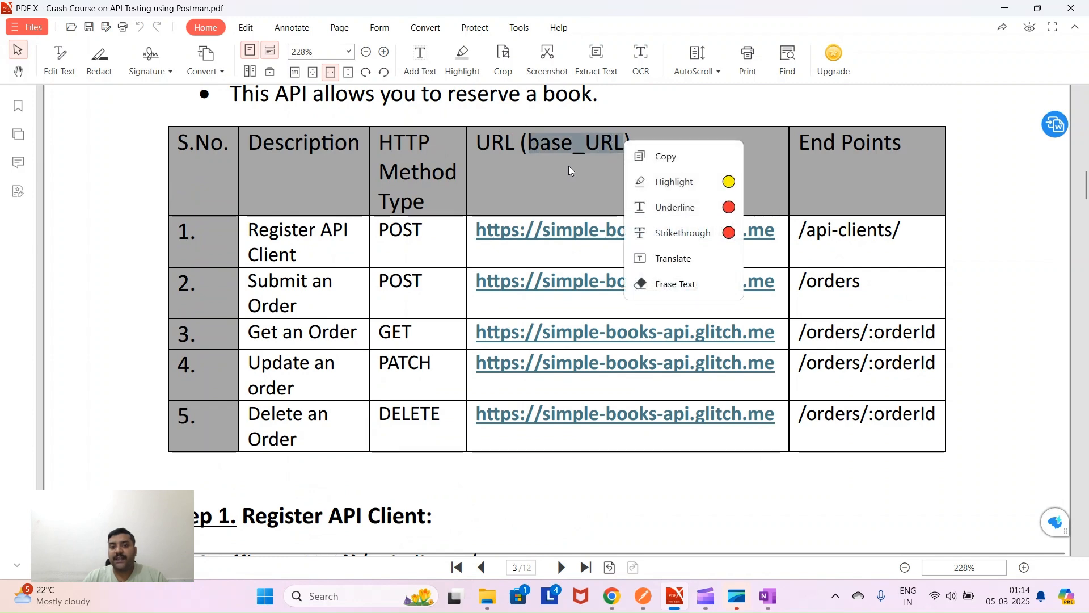
scroll(530, 489, "down", 4)
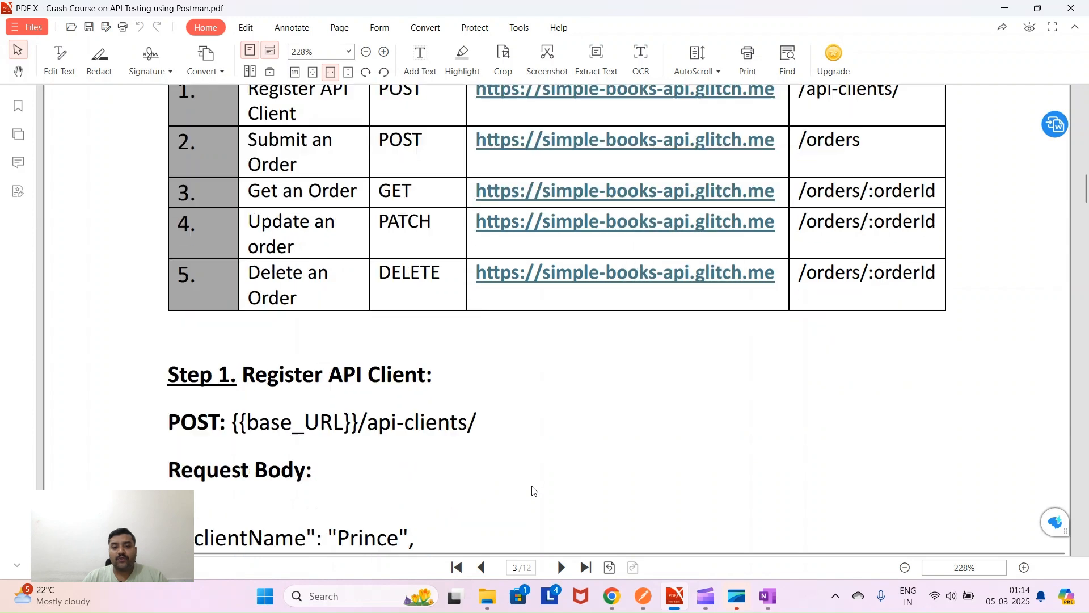
left_click_drag(343, 329, 248, 329)
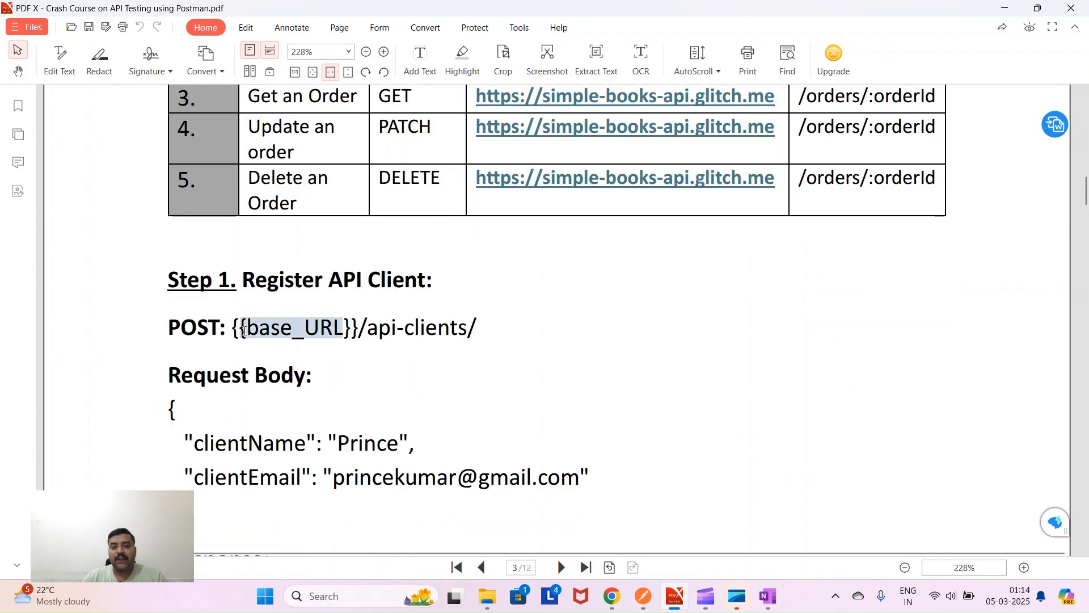
mouse_move(487, 331)
left_mouse_down()
mouse_move(364, 328)
mouse_move(475, 327)
left_mouse_up()
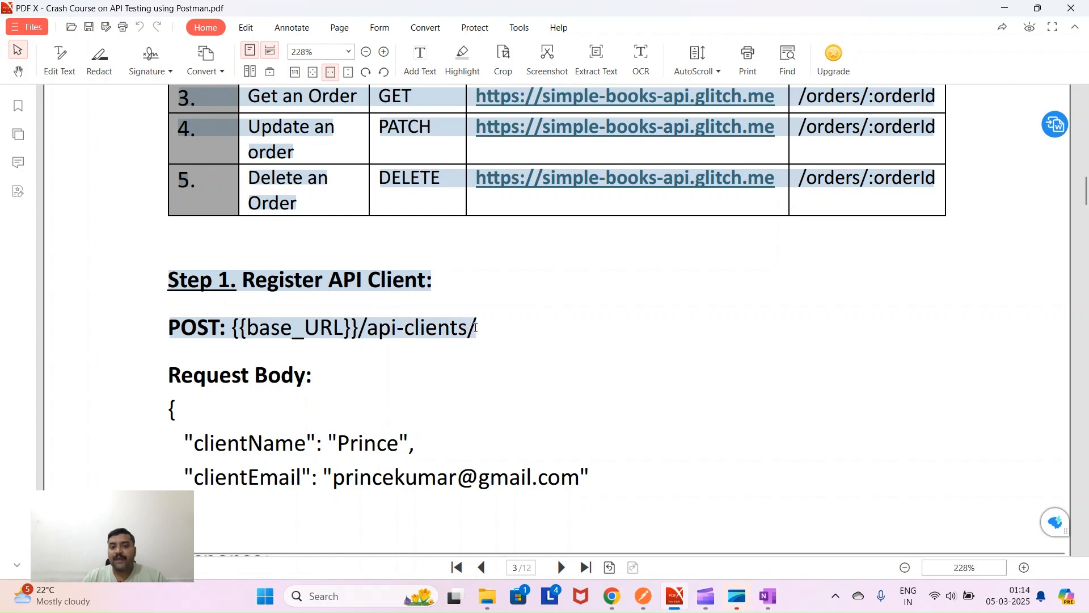
left_click(505, 341)
scroll(504, 345, "down", 3)
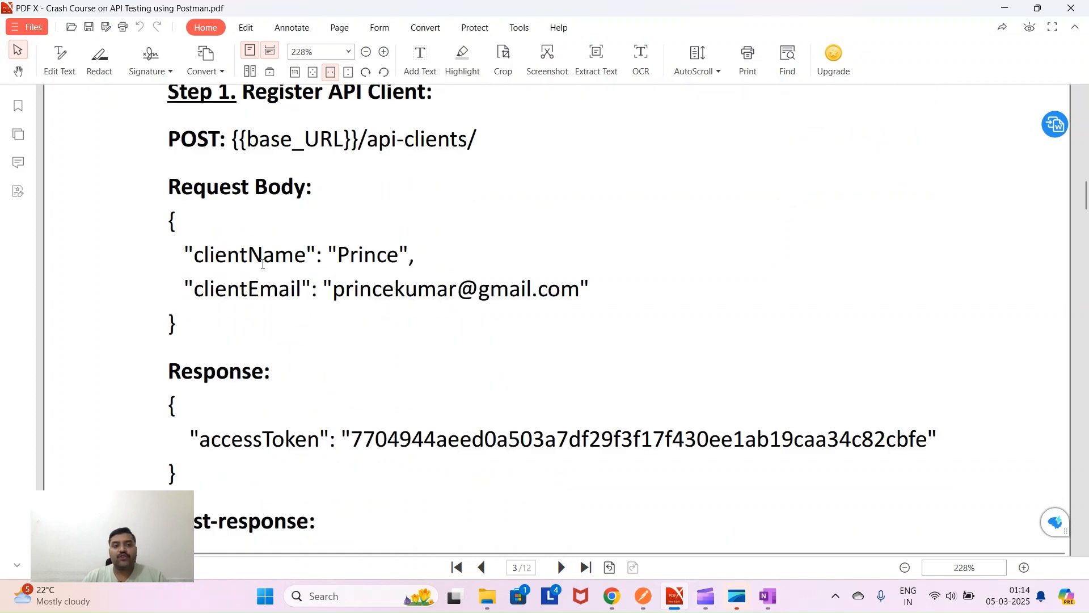
double_click(167, 143)
left_click_drag(169, 218, 184, 335)
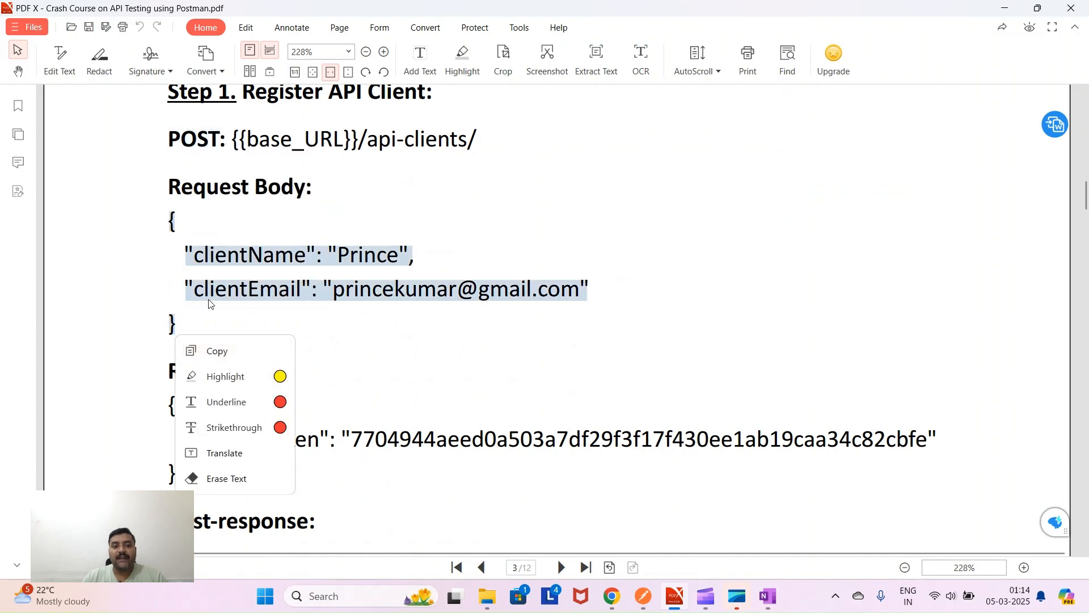
left_click(250, 332)
scroll(219, 374, "down", 2)
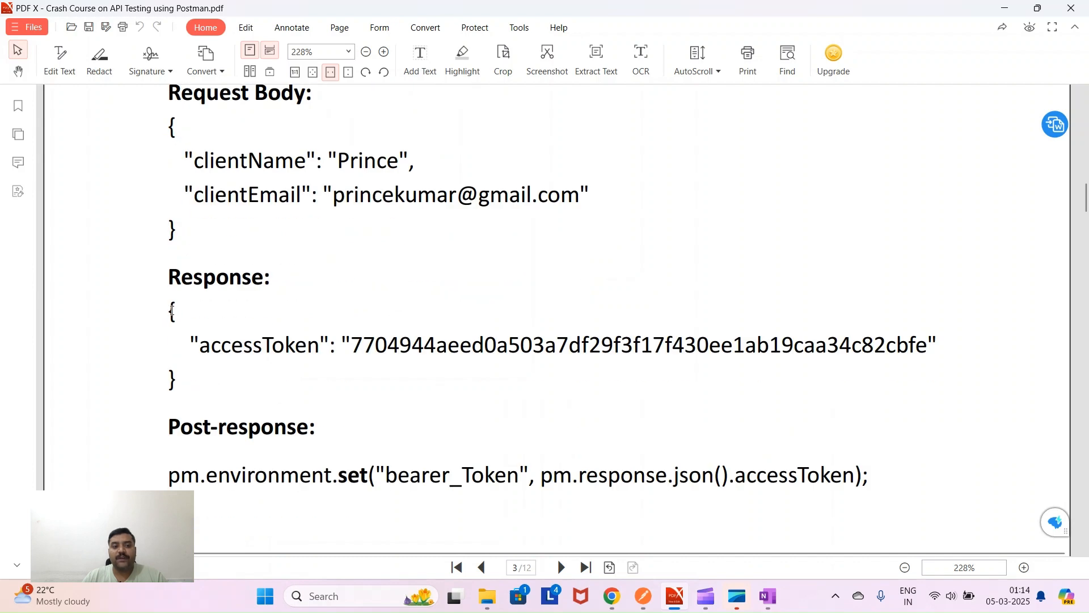
left_click_drag(182, 357, 188, 391)
left_click(329, 391)
scroll(318, 400, "down", 3)
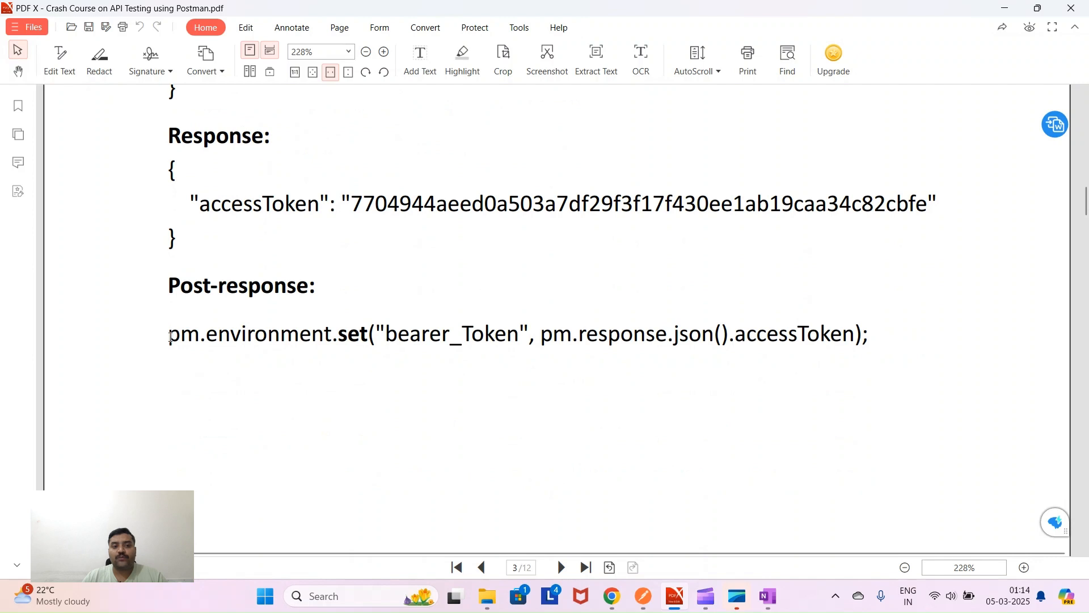
left_click_drag(169, 337, 866, 339)
left_click(660, 385)
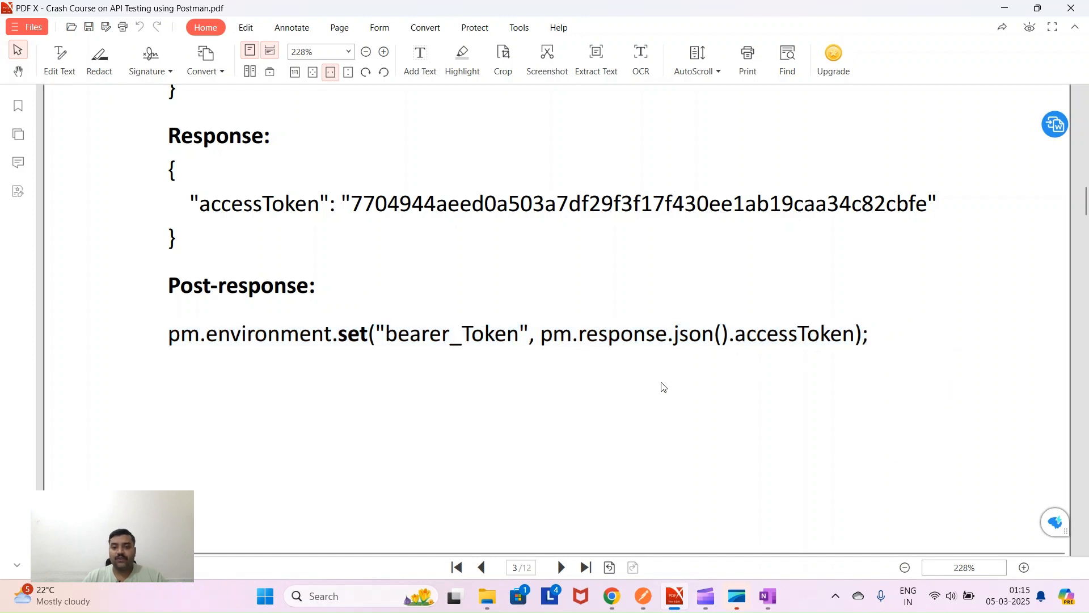
- Create a blank collection in Postman named 'HTTPS Methods'
left_click(643, 596)
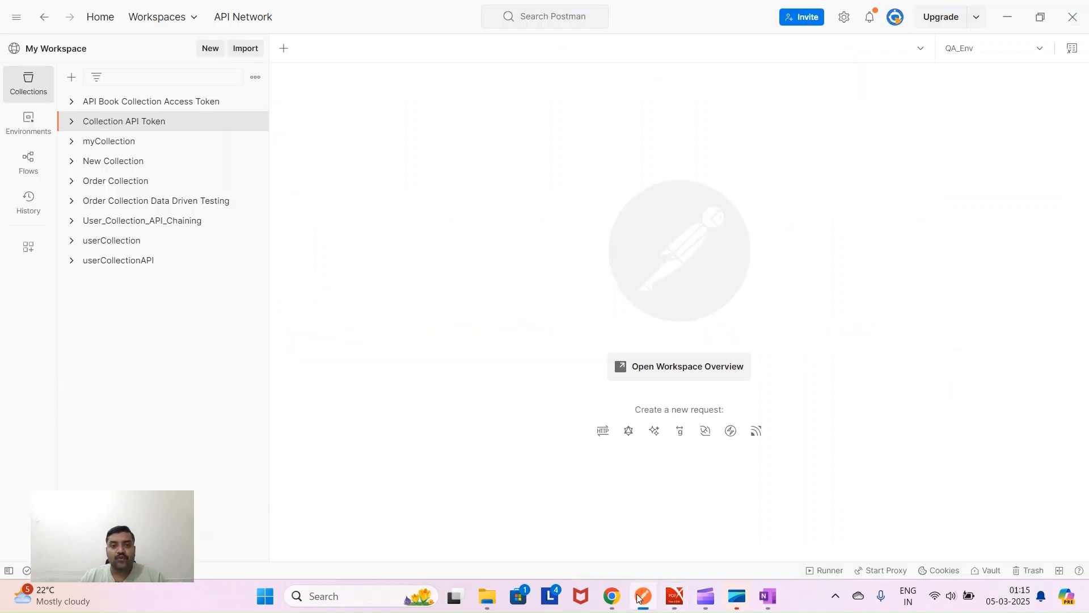
left_click(71, 77)
left_click(97, 109)
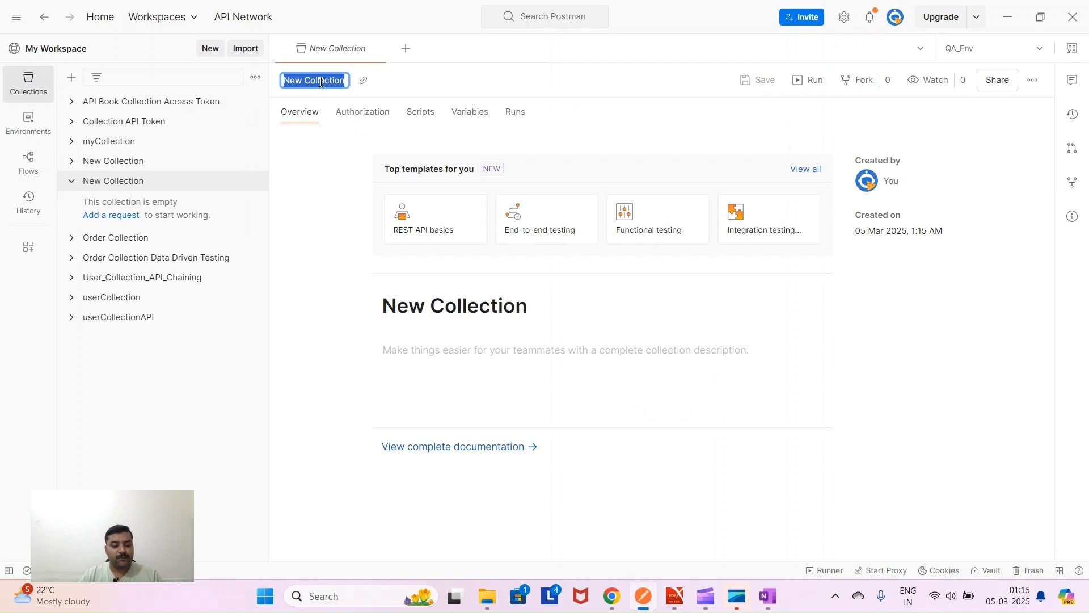
type("HTTPS")
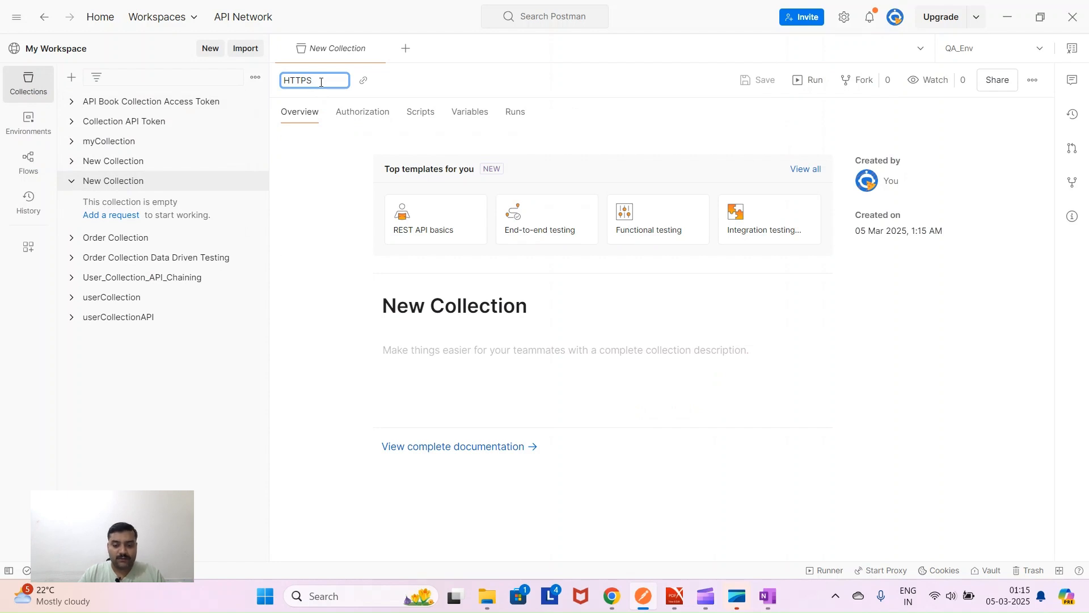
type("Methods")
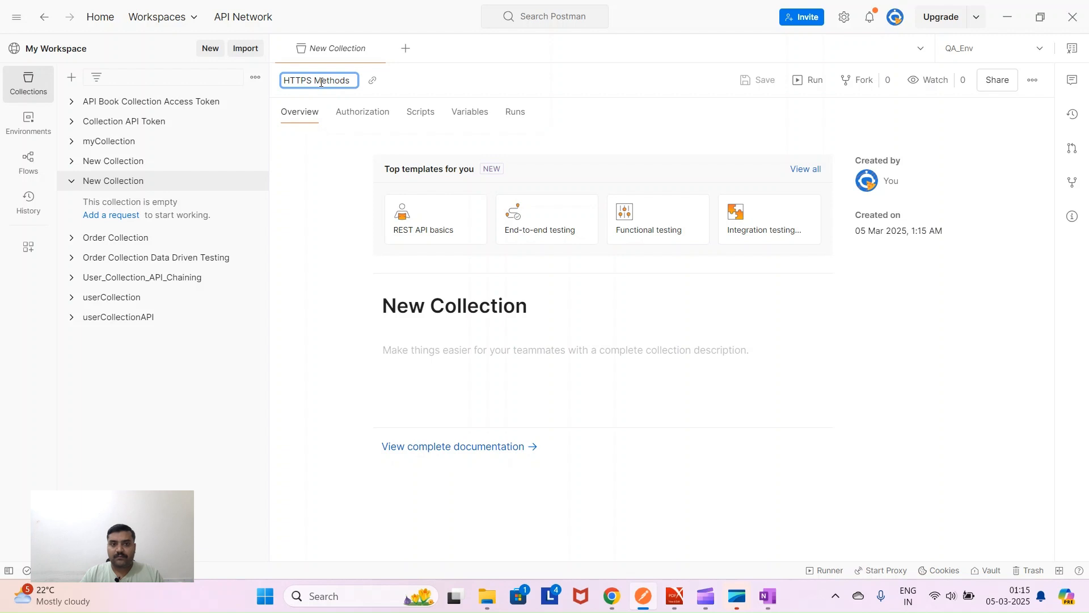
key("Return")
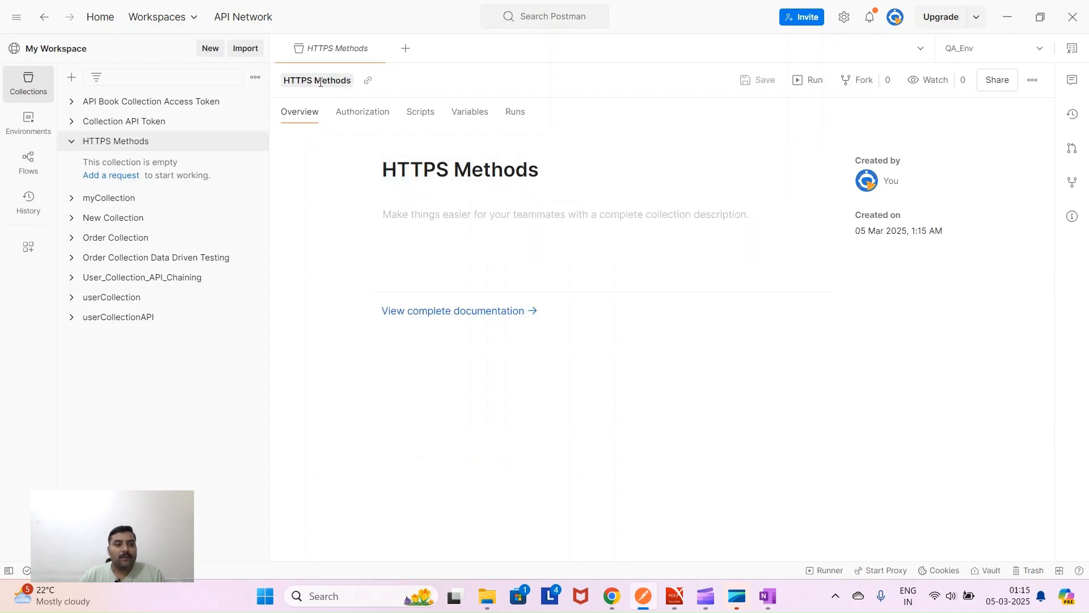
- Create a second blank collection named 'API Access Token'
left_click(72, 82)
left_click(168, 116)
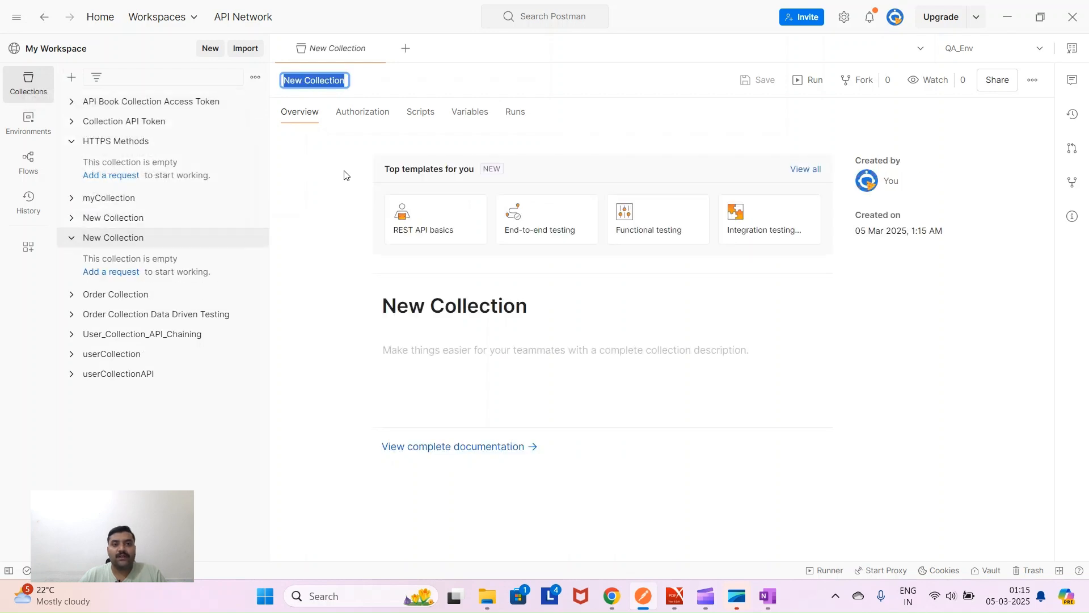
type("AP")
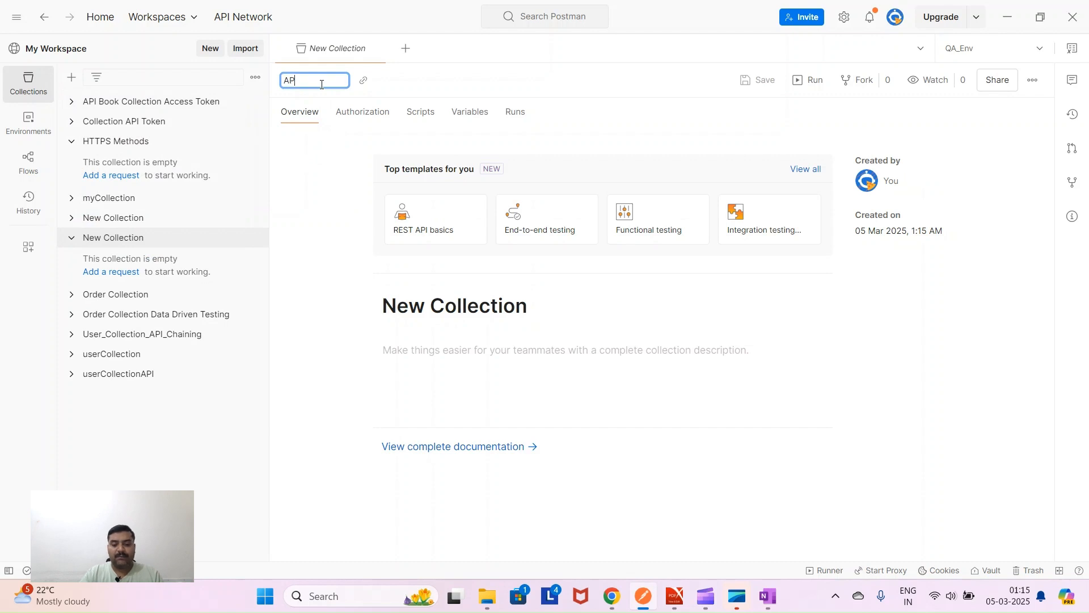
type("I AC")
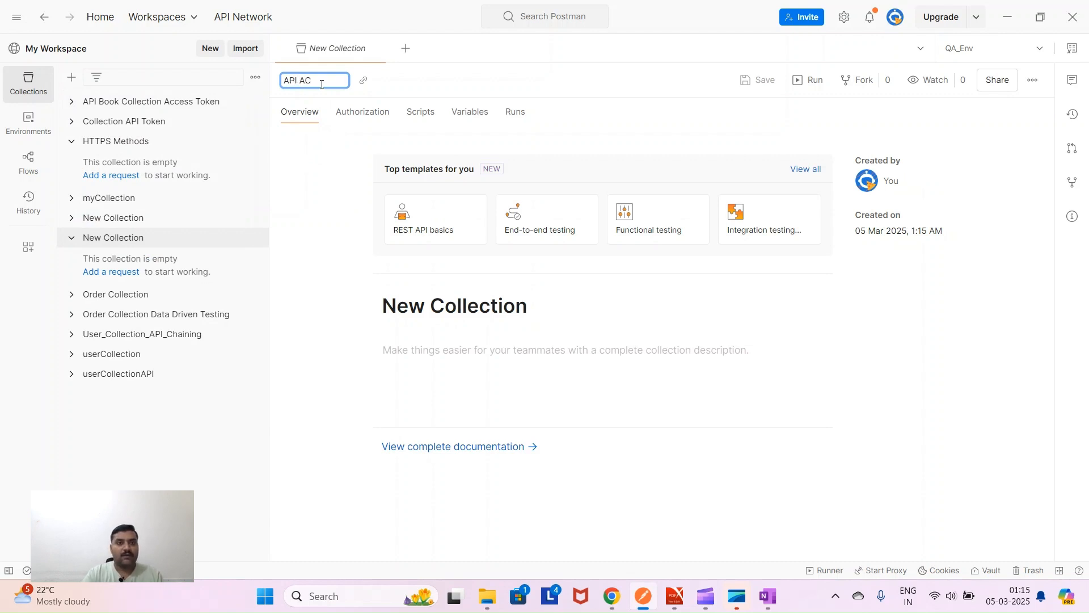
type("CESS")
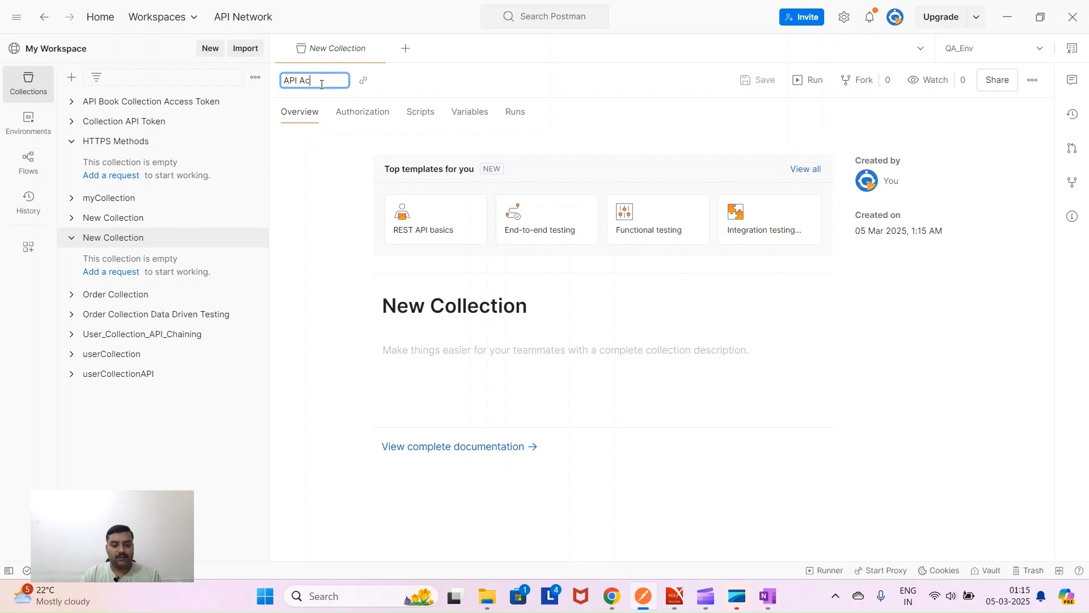
type("ess Token")
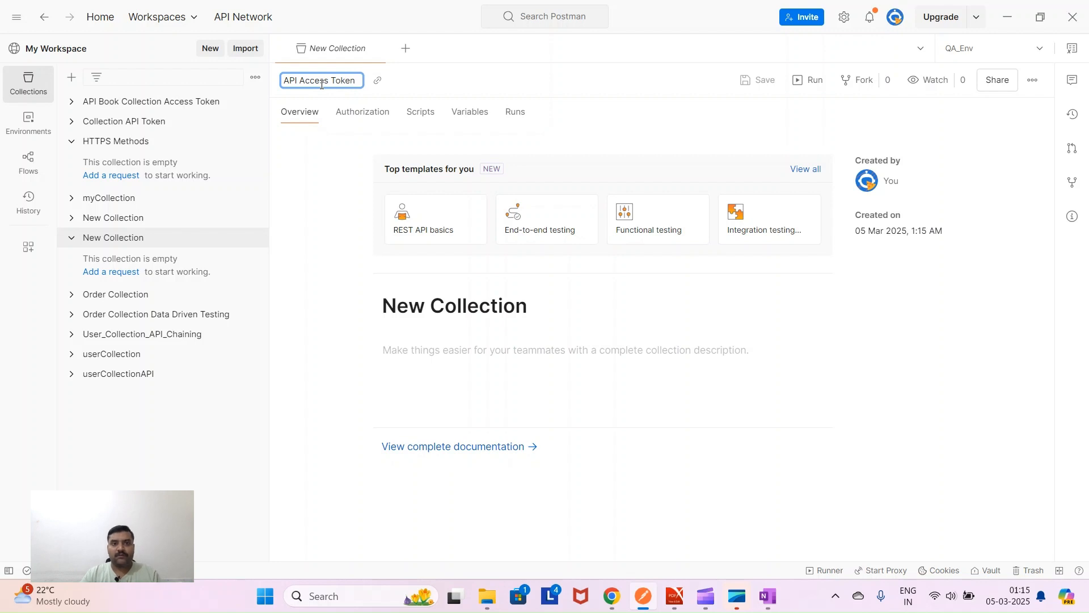
key("Return")
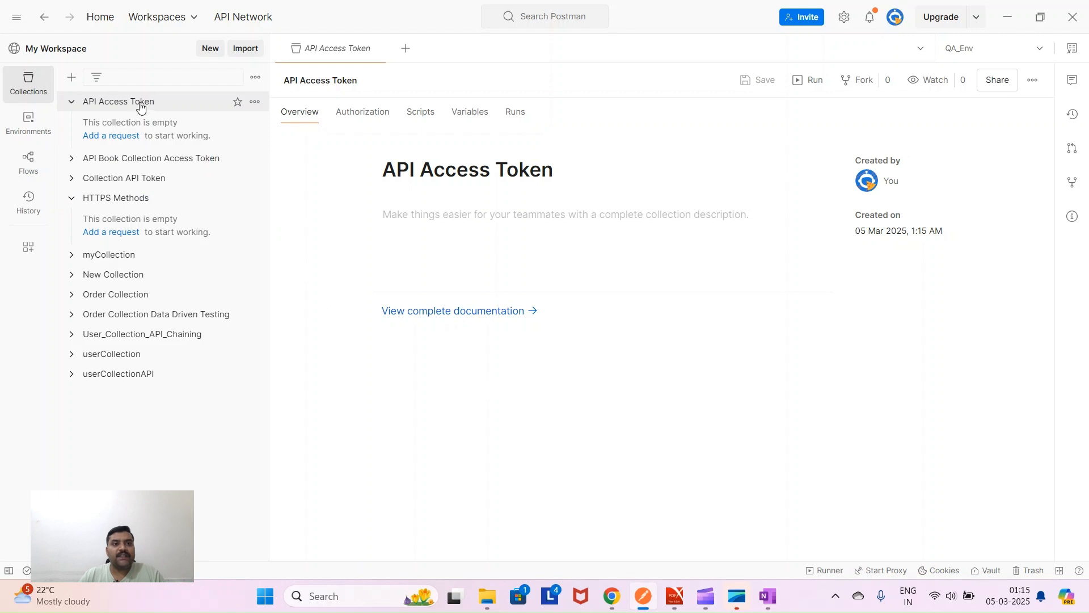
- Add a New Request to the API Access Token collection
left_click(255, 106)
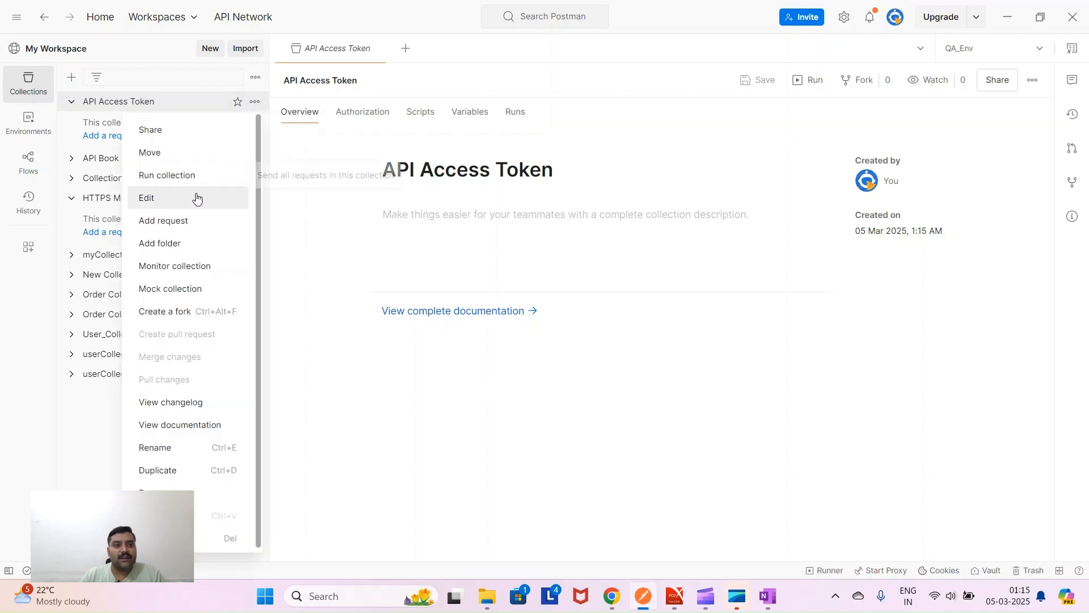
left_click(193, 223)
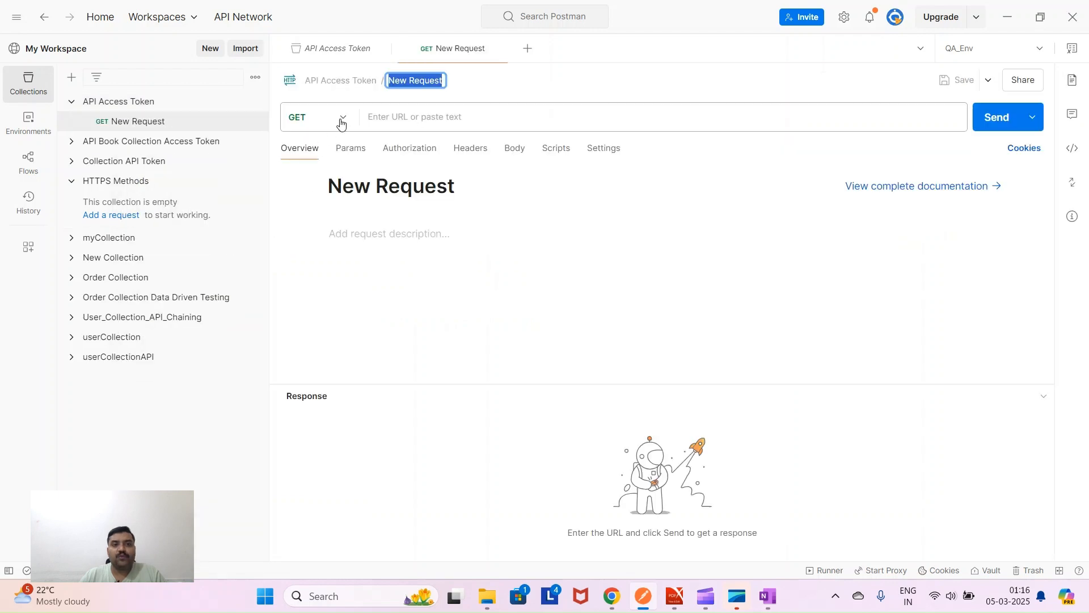
left_click(339, 117)
- Set the new request's method to POST and check the Register API Client row in the PDF
left_click(504, 353)
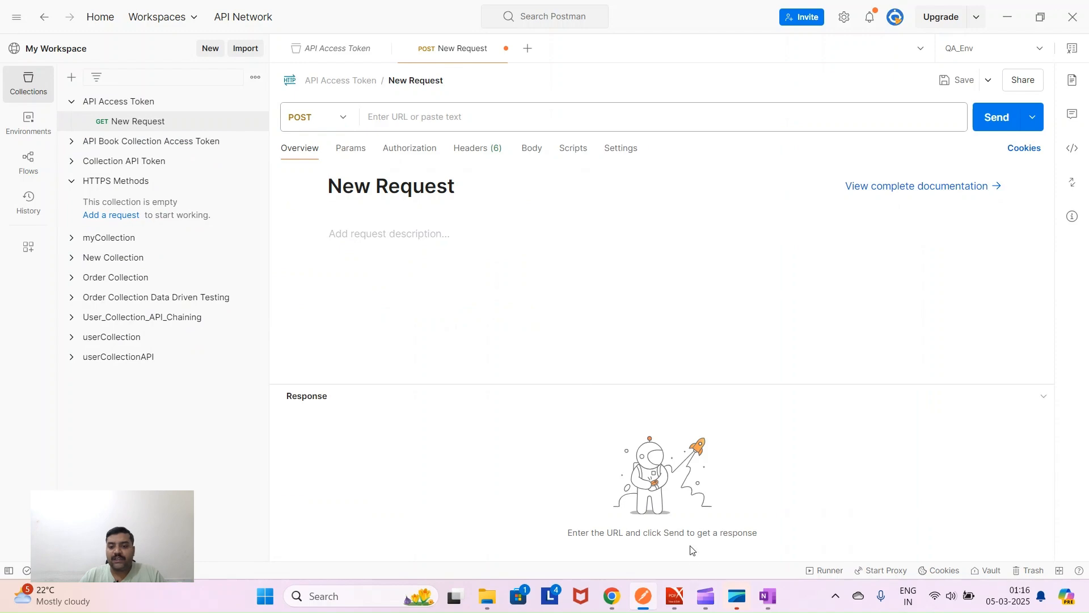
left_click(674, 596)
scroll(355, 379, "up", 1)
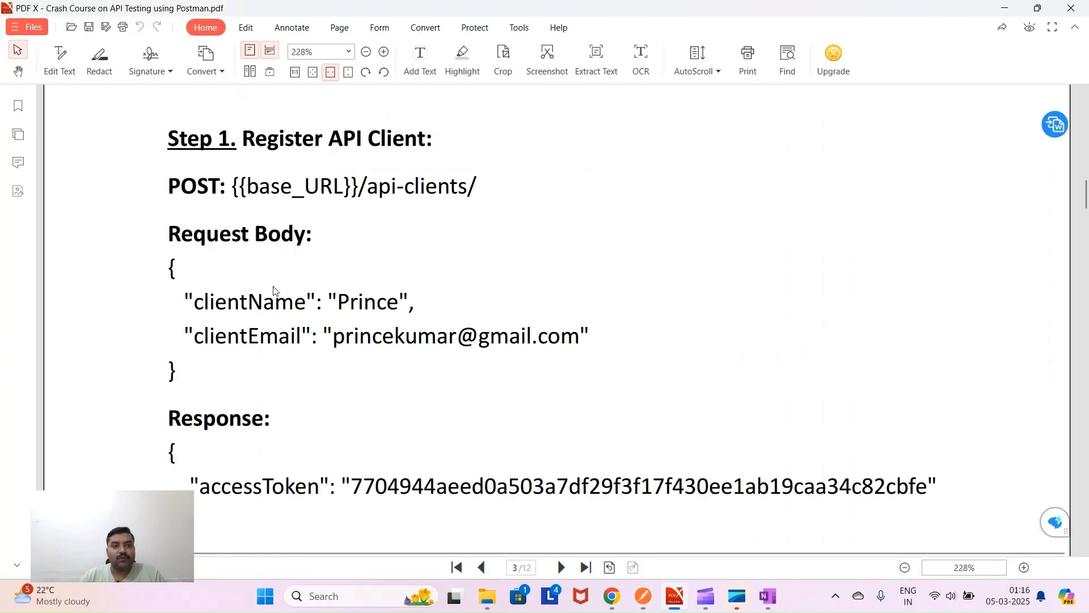
left_click_drag(242, 138, 437, 151)
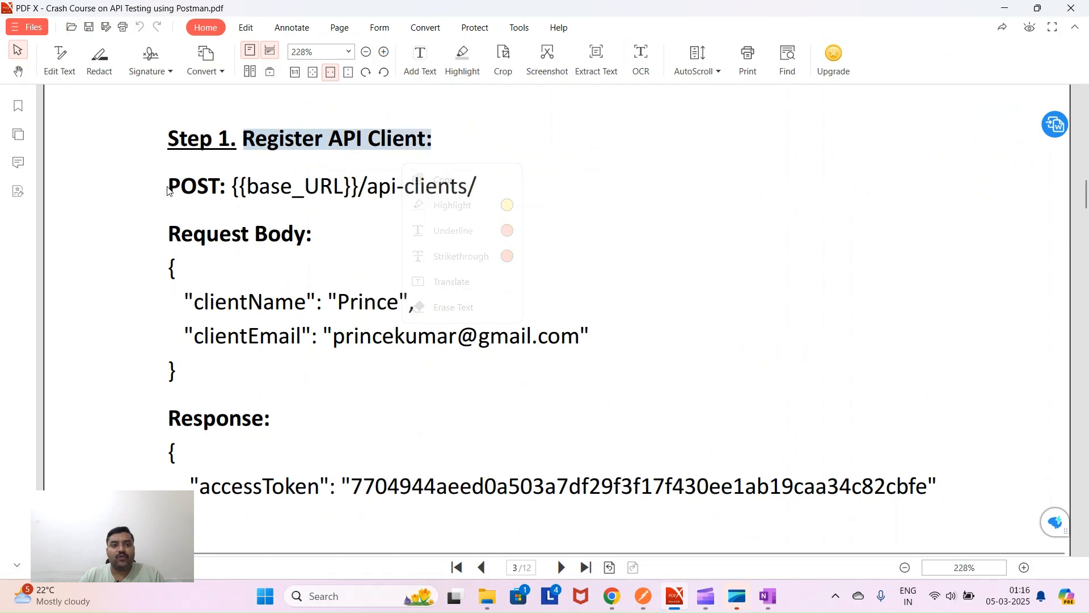
left_click_drag(167, 187, 219, 187)
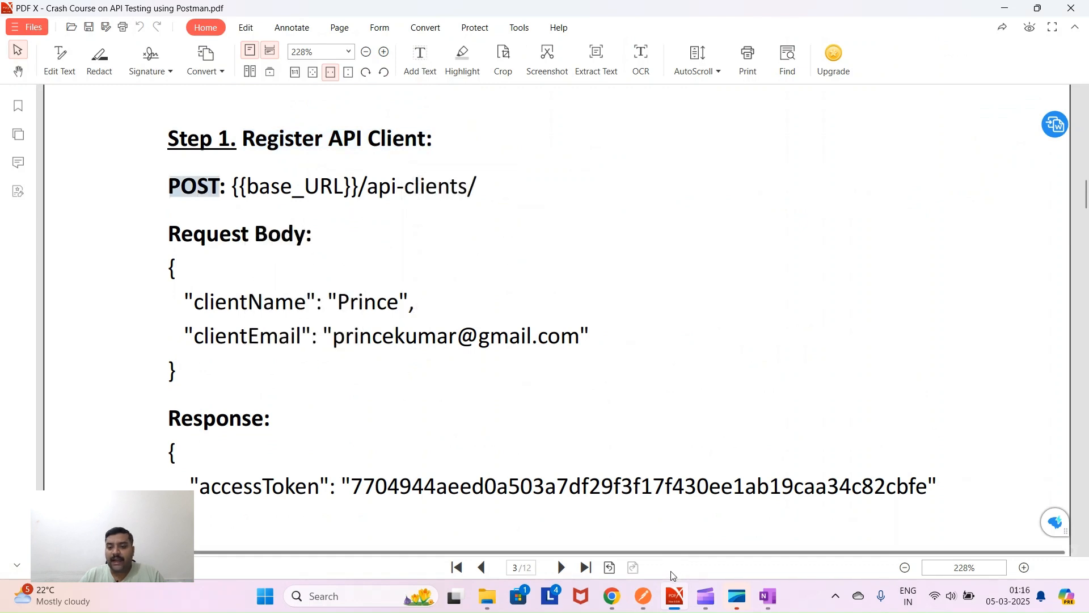
left_click(647, 600)
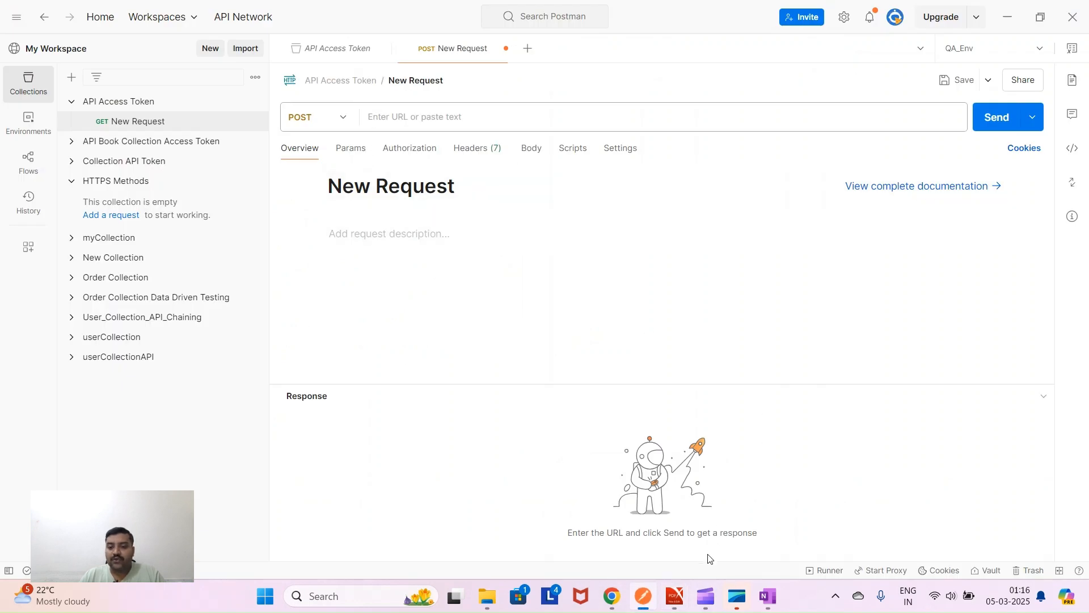
left_click(675, 596)
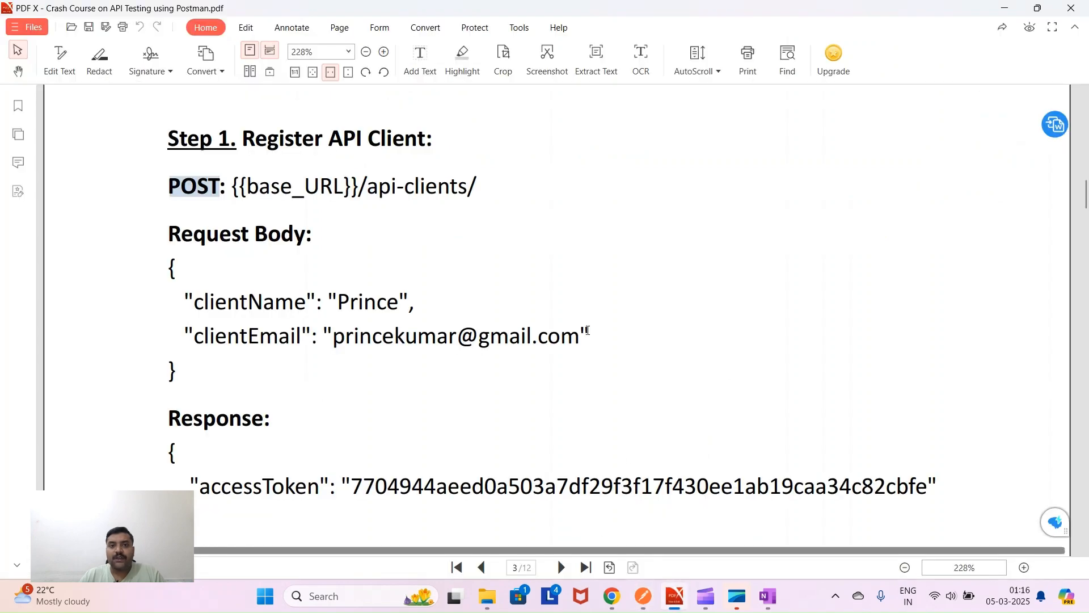
scroll(585, 330, "up", 5)
scroll(579, 316, "up", 2)
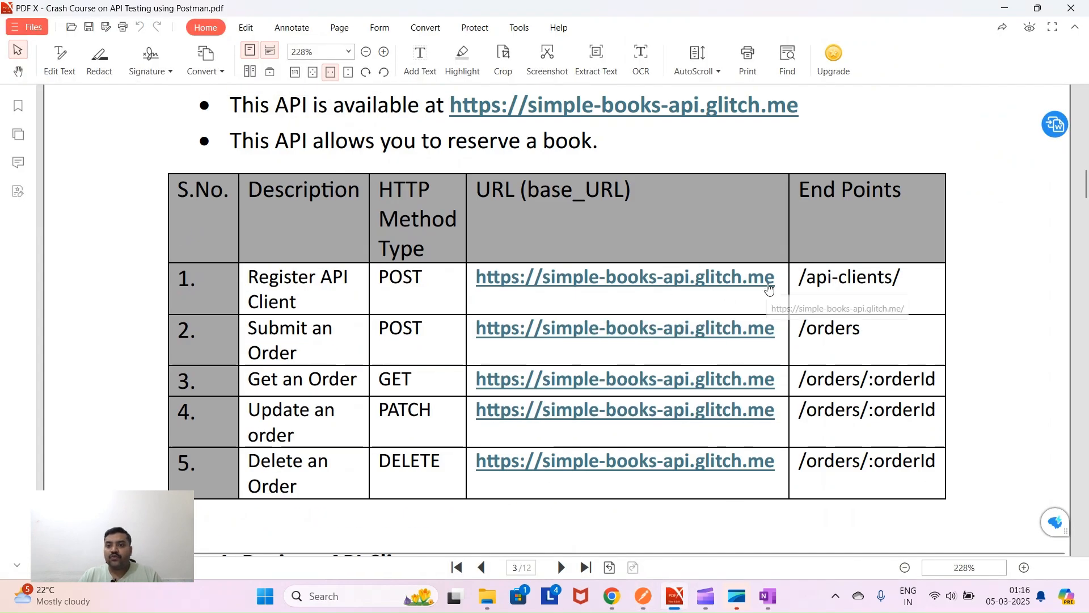
left_click_drag(777, 284, 481, 282)
key("ctrl+c")
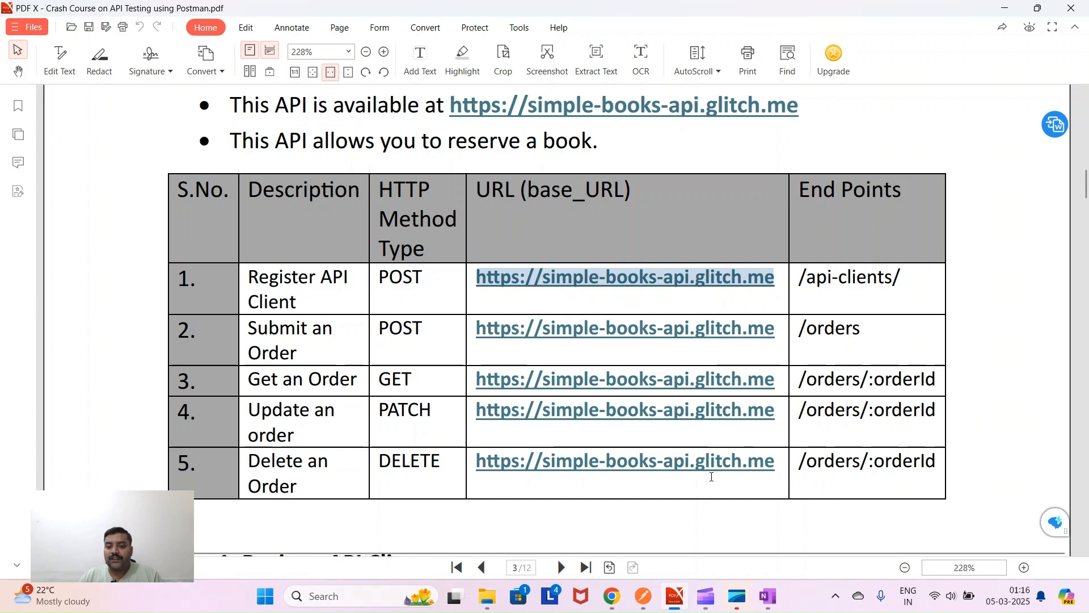
left_click(642, 596)
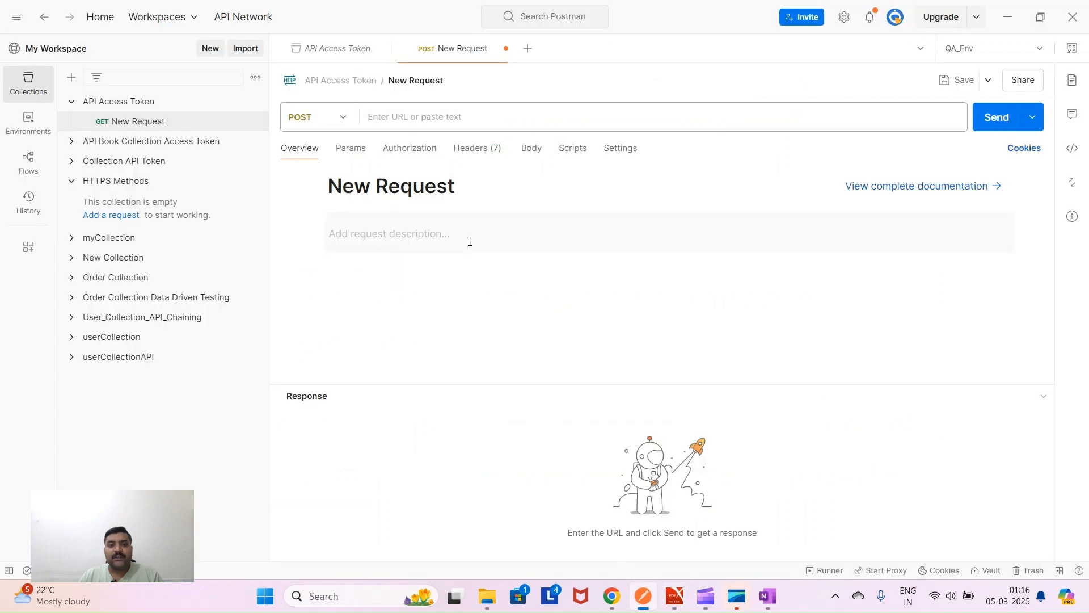
left_click(386, 119)
key("ctrl+v")
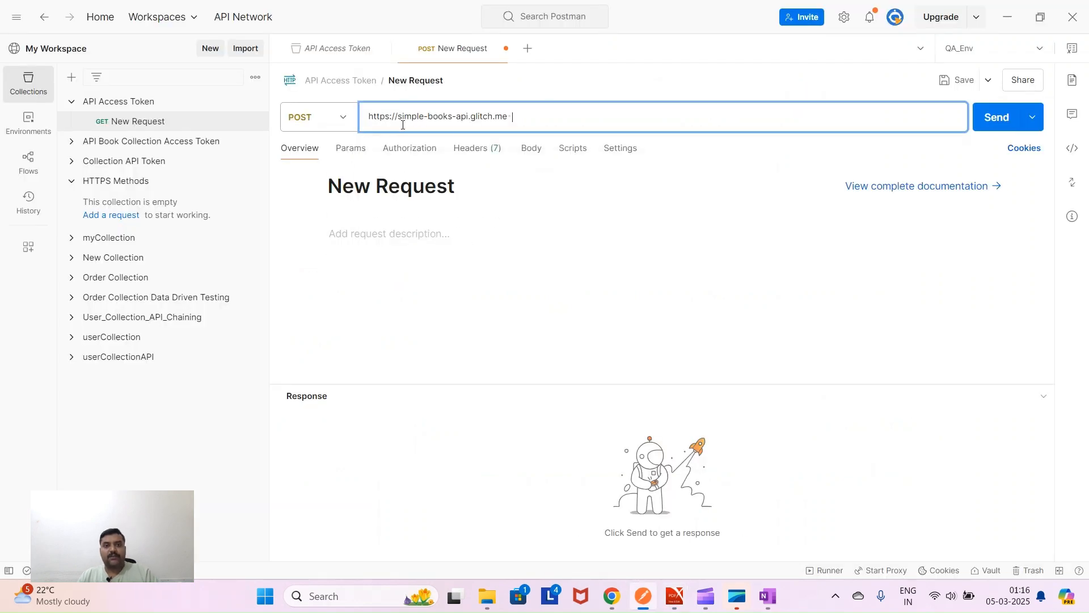
key("BackSpace")
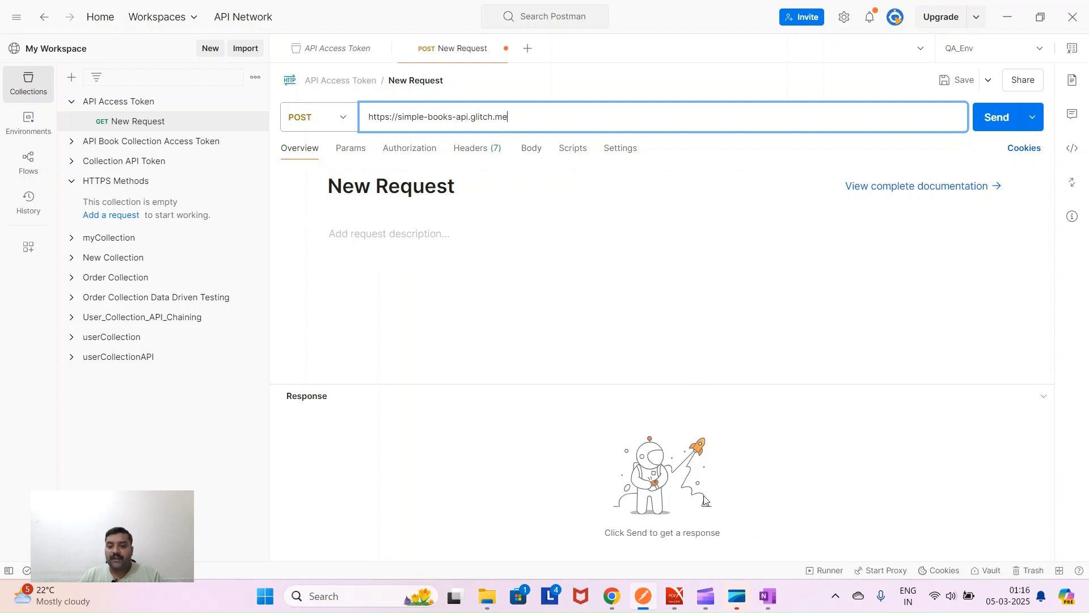
- Append /api-clients/ from the PDF to the request URL and remove the stray line break
left_click(677, 596)
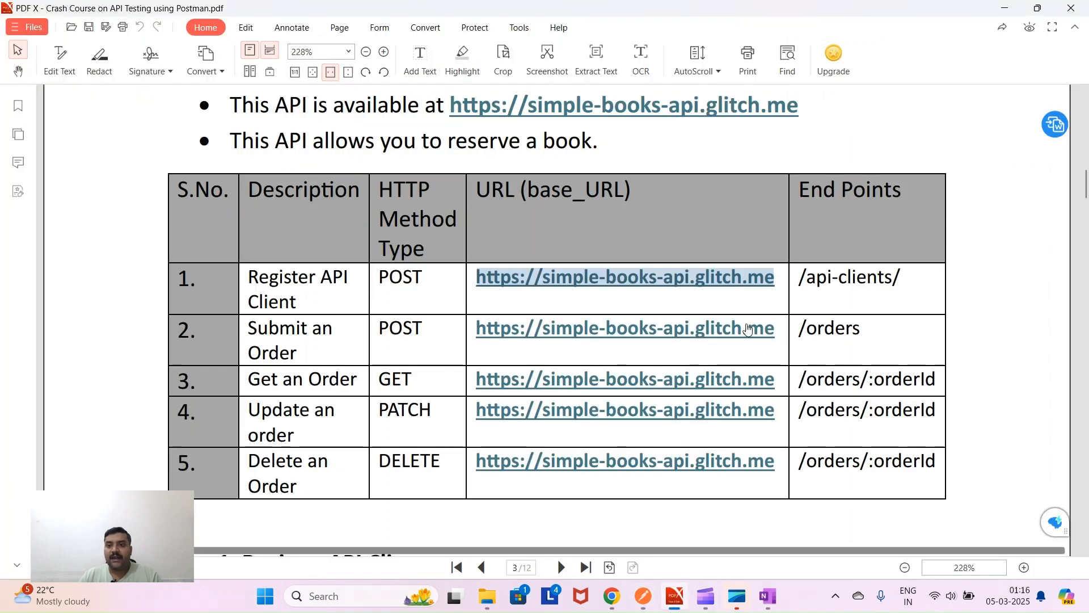
left_click_drag(907, 277, 809, 292)
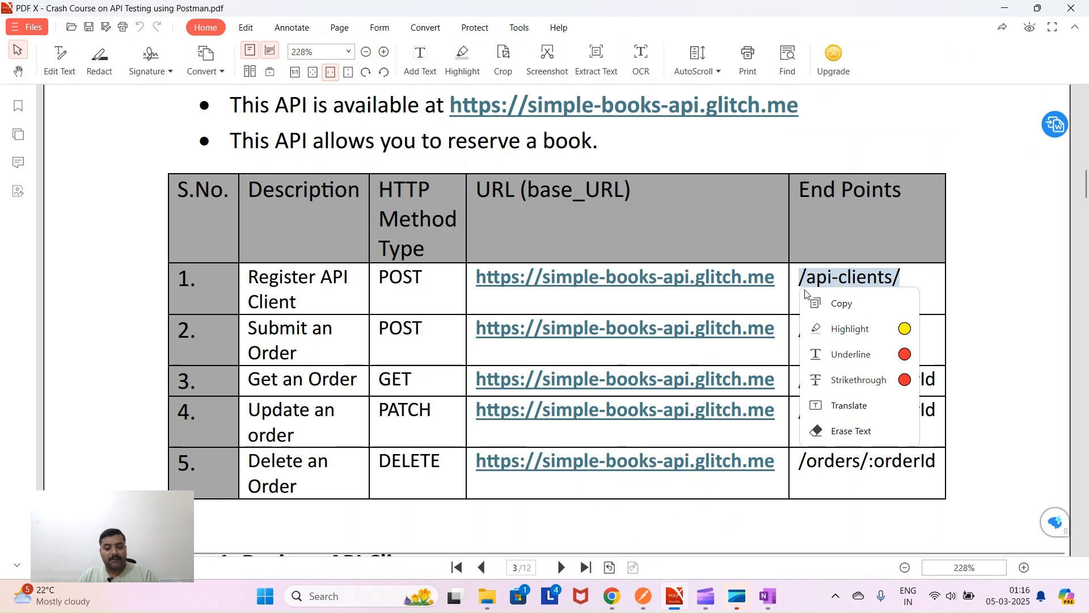
left_click(812, 298)
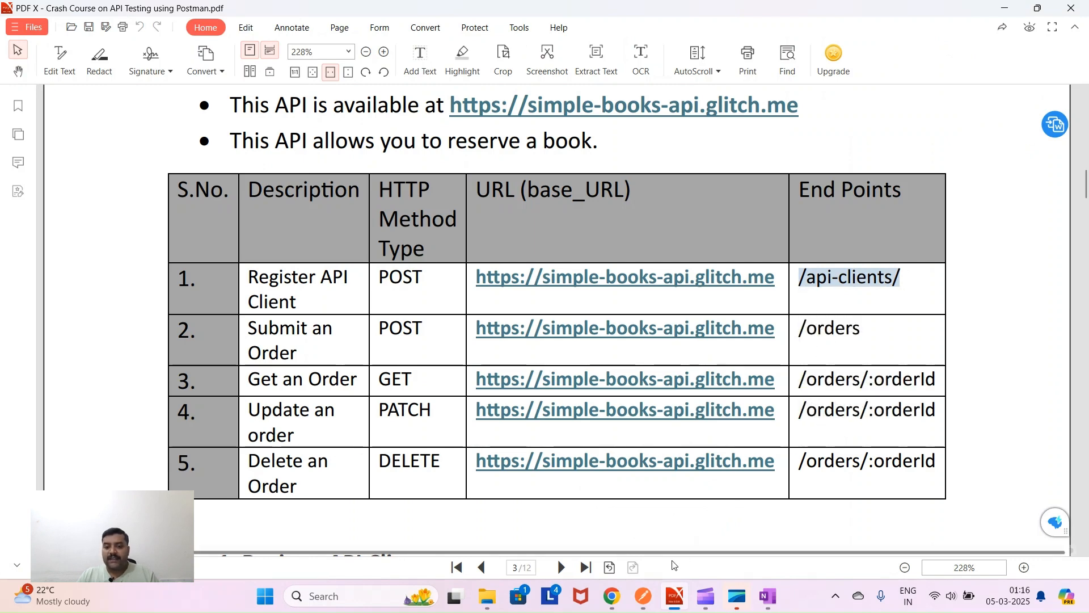
left_click(643, 596)
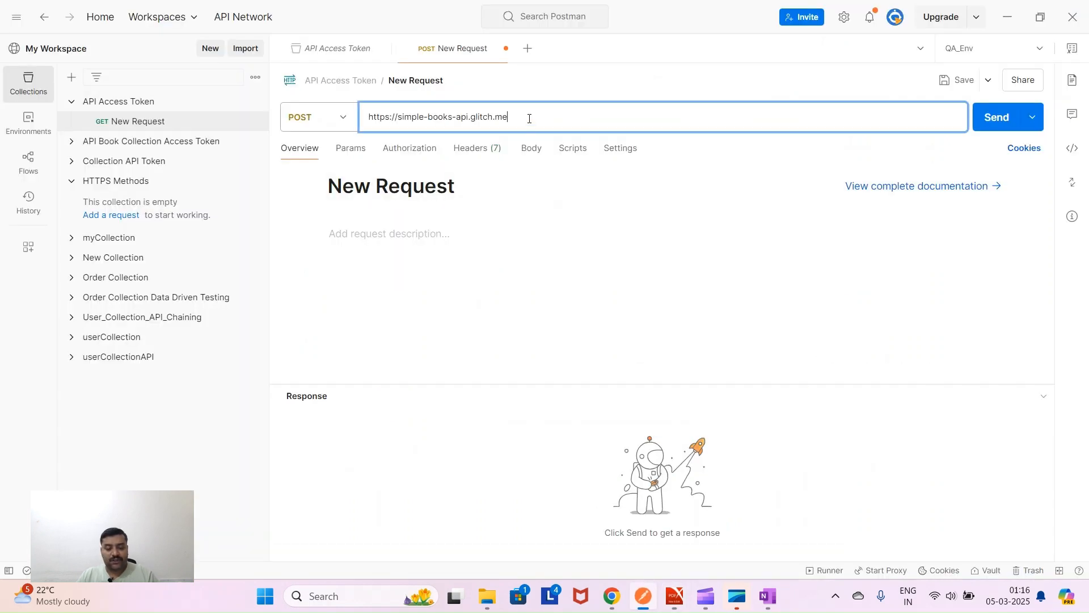
key("ctrl+v")
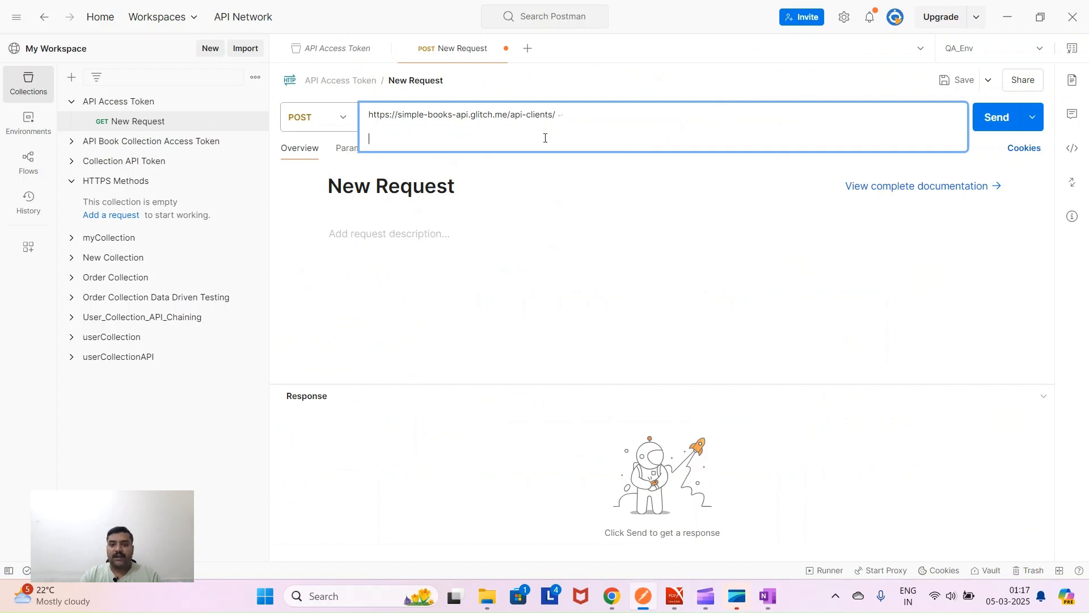
key("BackSpace")
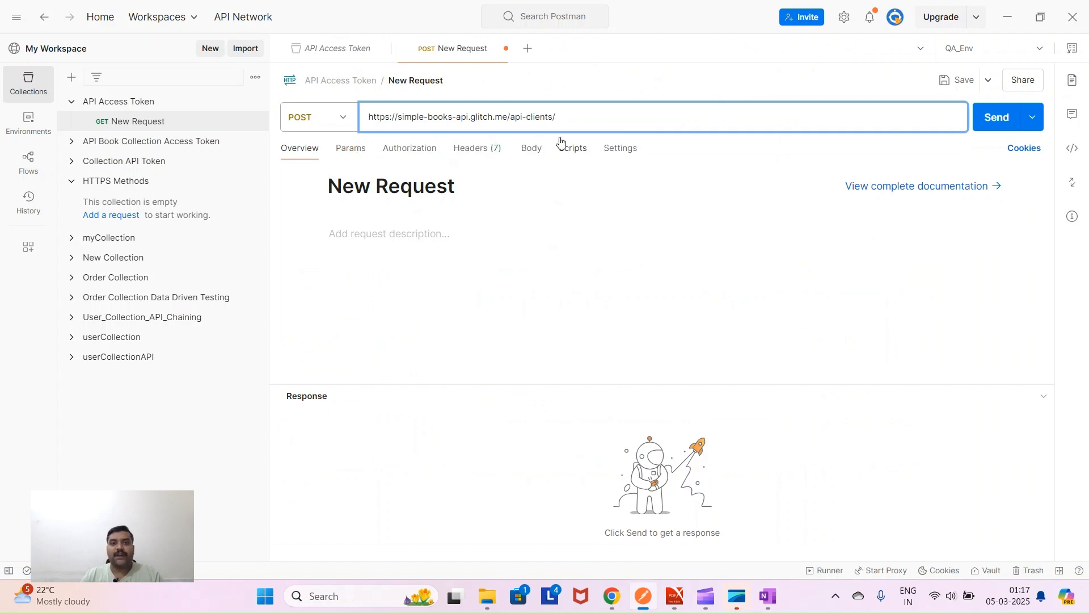
left_click_drag(565, 117, 367, 116)
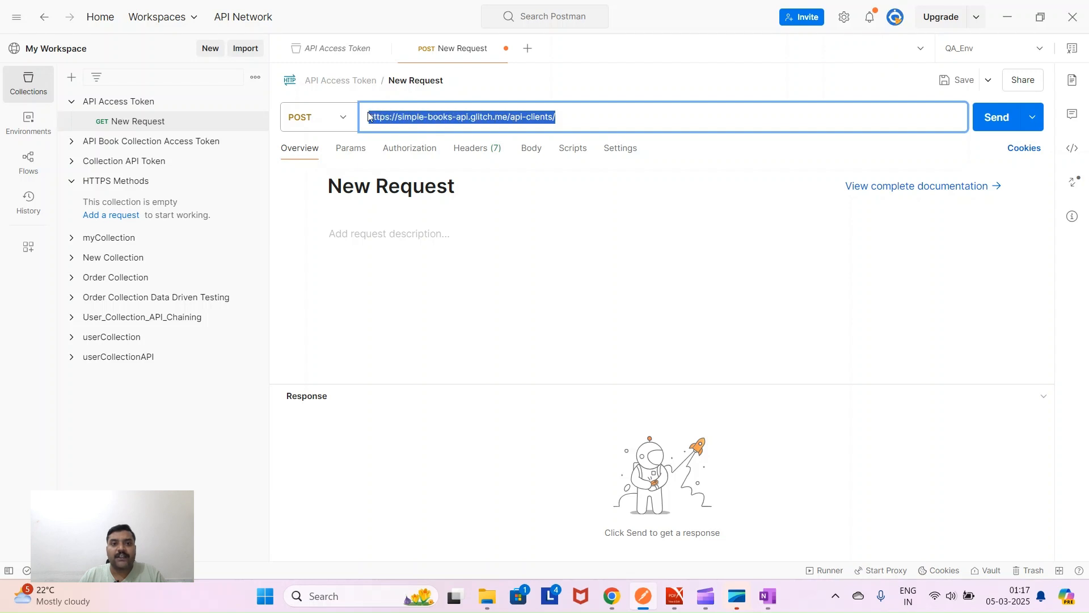
left_click(529, 212)
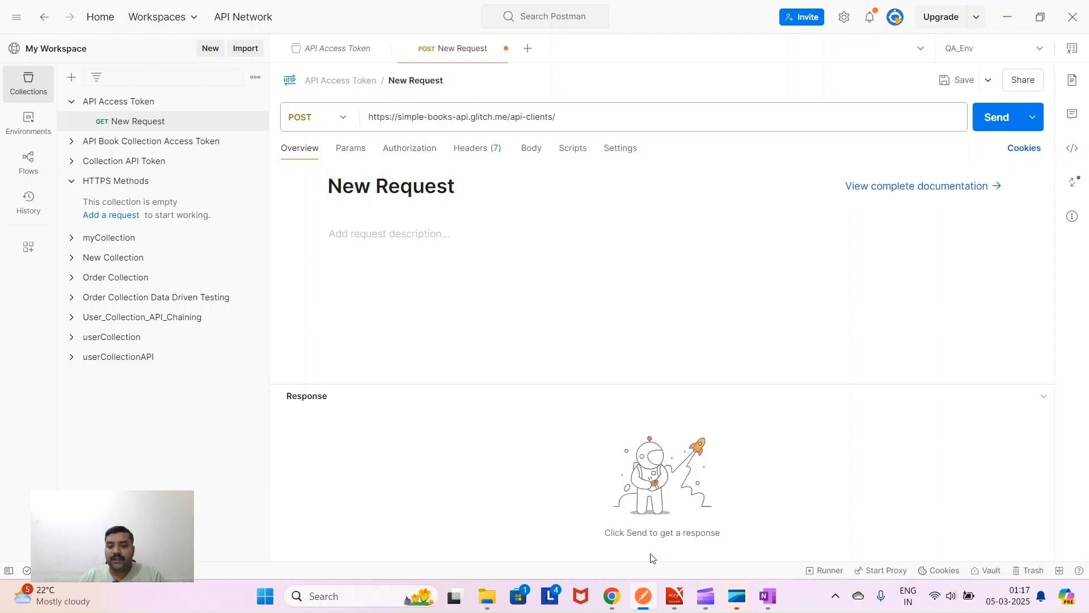
left_click(318, 119)
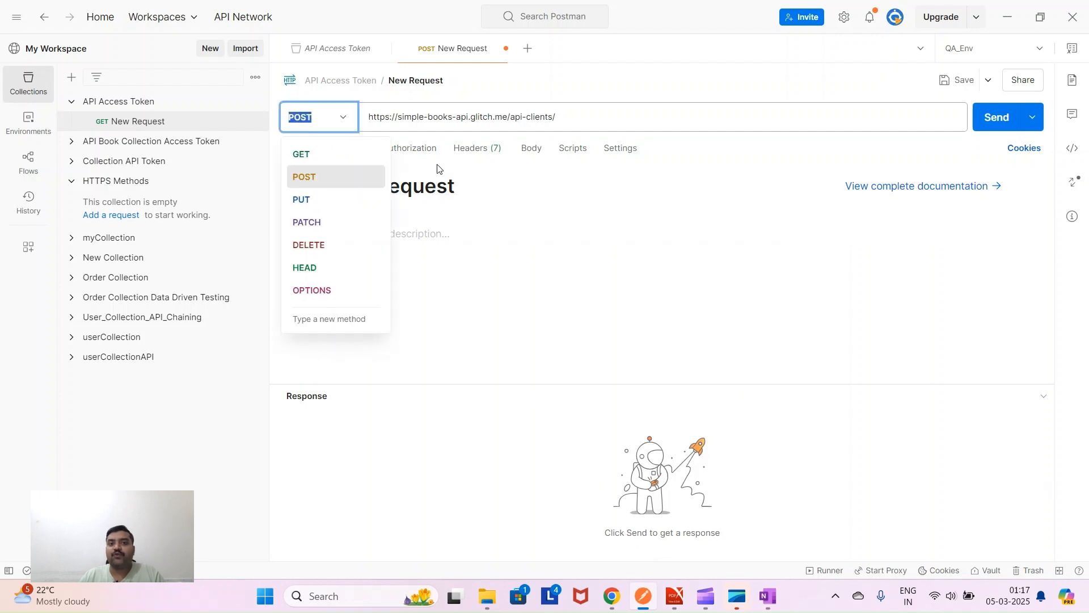
- Keep POST and set the request body type to raw JSON
left_click(574, 223)
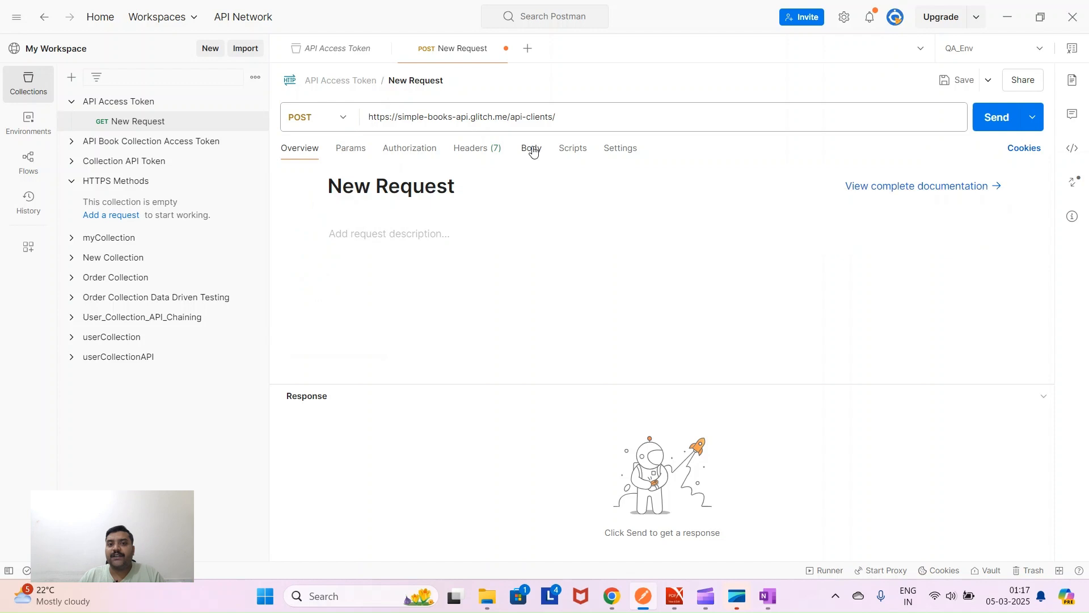
left_click(534, 151)
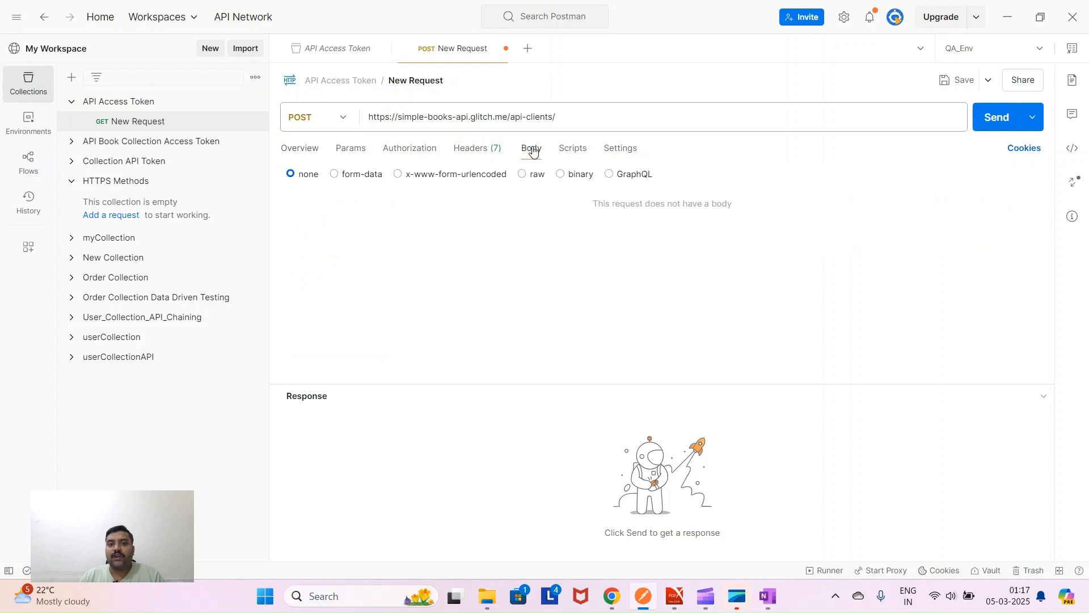
left_click(524, 176)
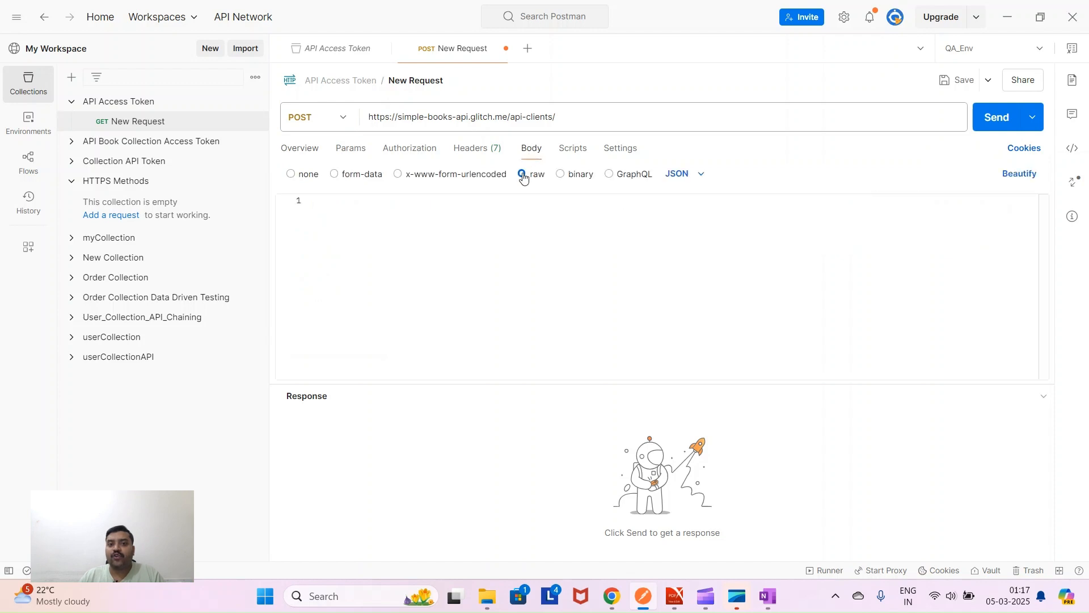
left_click(702, 176)
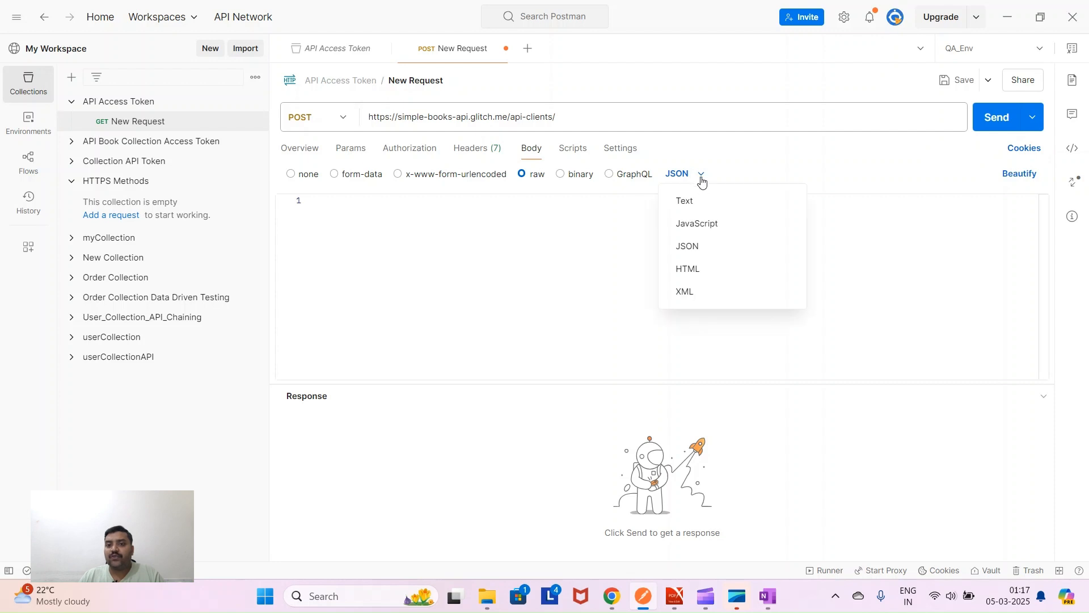
left_click(699, 244)
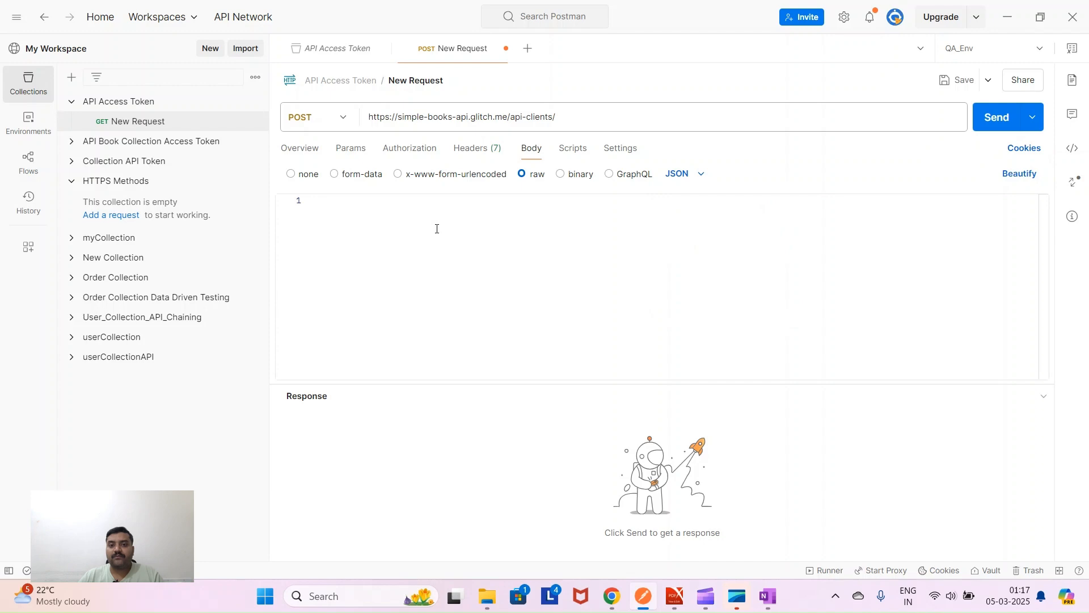
- Copy the Step 1 example request body from the course PDF
left_click(675, 596)
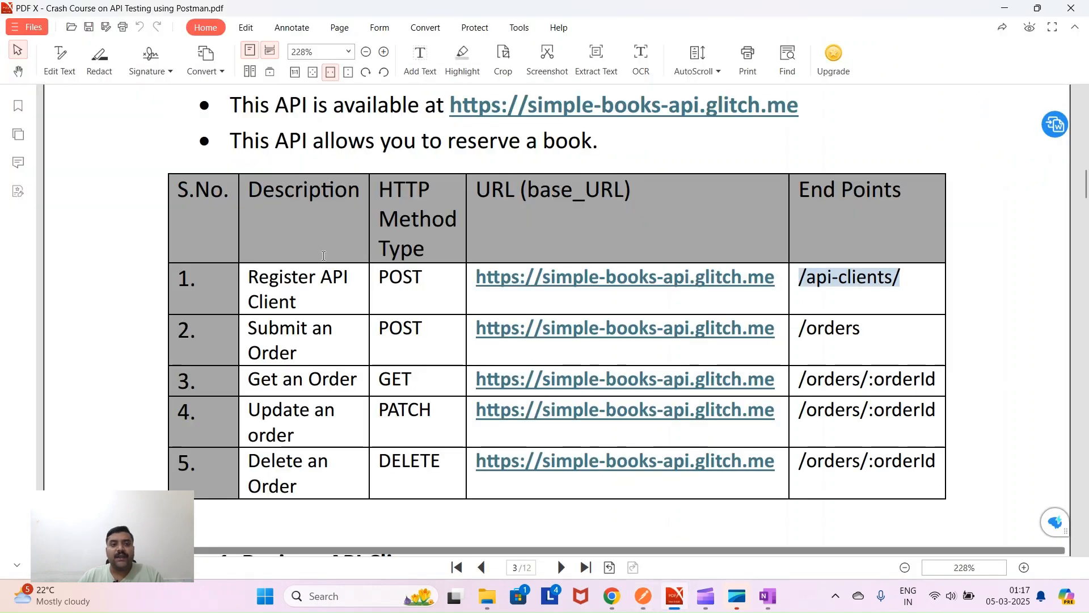
left_click_drag(307, 329, 243, 278)
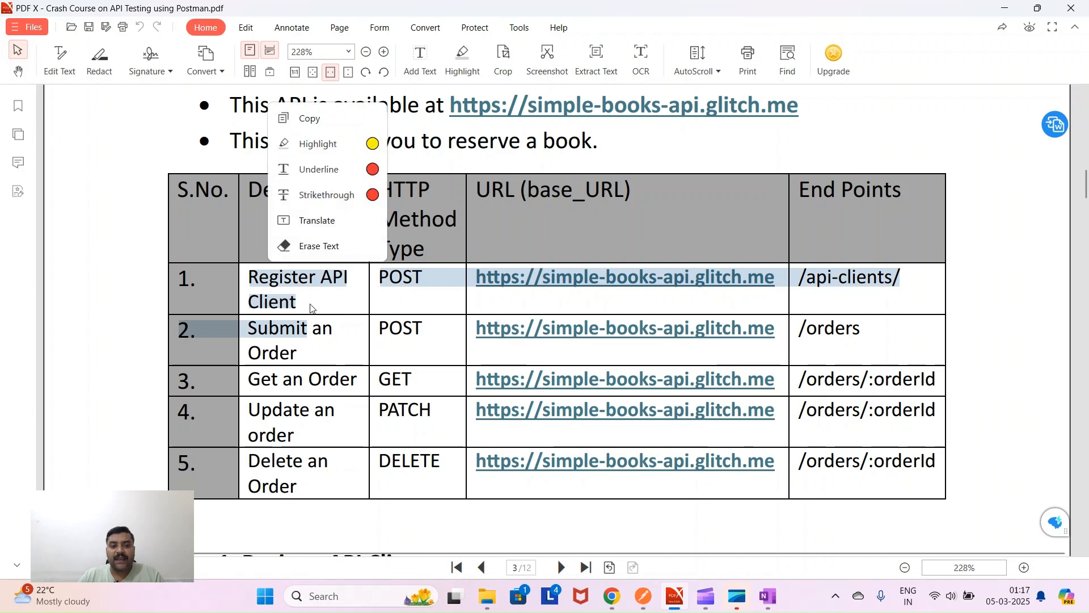
left_click(438, 522)
scroll(431, 477, "down", 6)
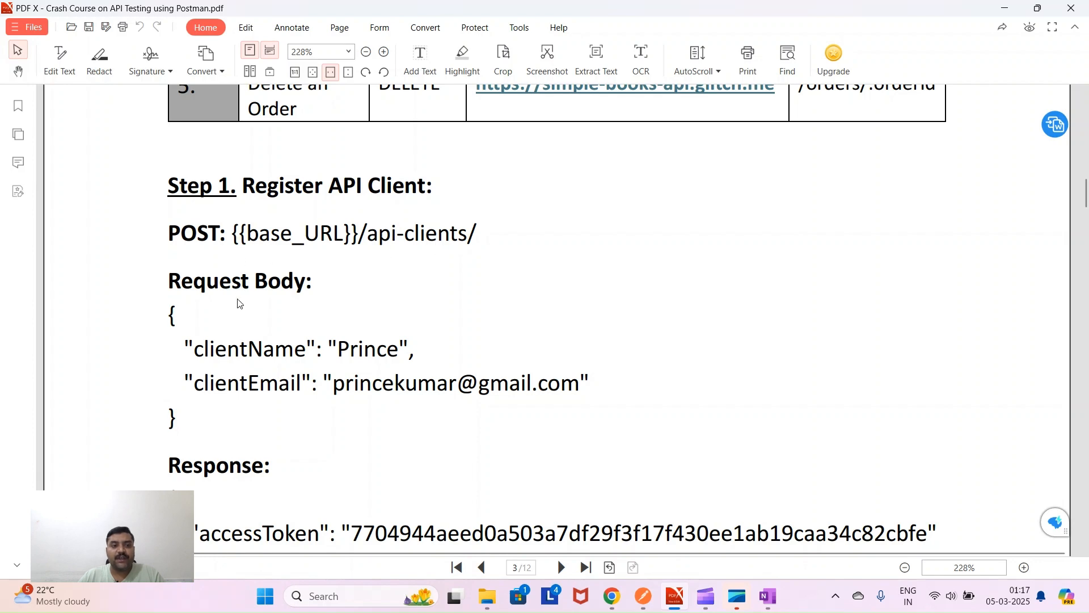
scroll(239, 300, "down", 2)
left_click_drag(165, 217, 182, 324)
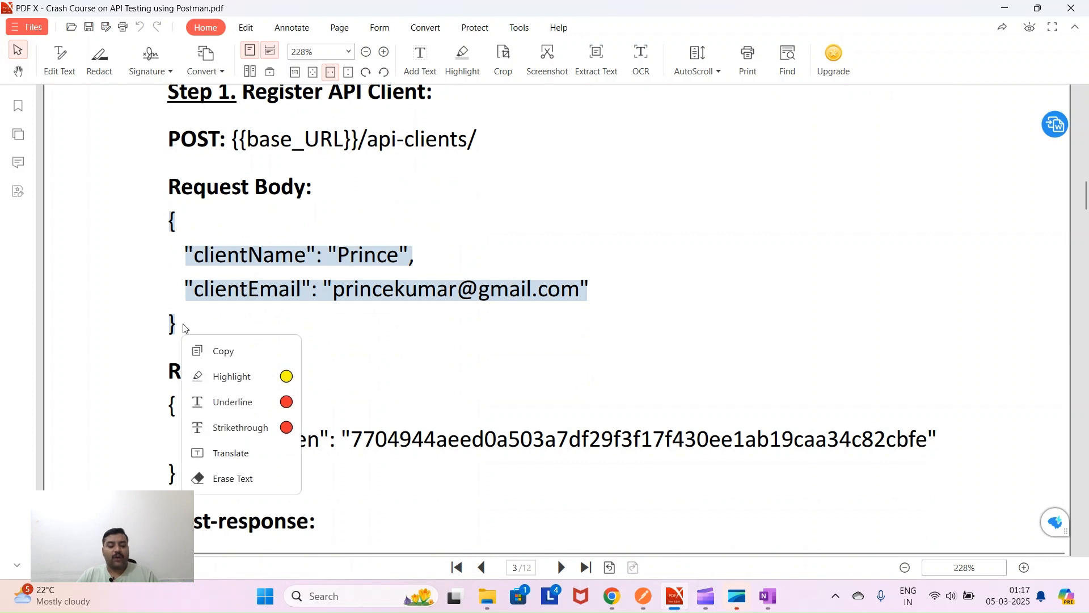
key("ctrl+c")
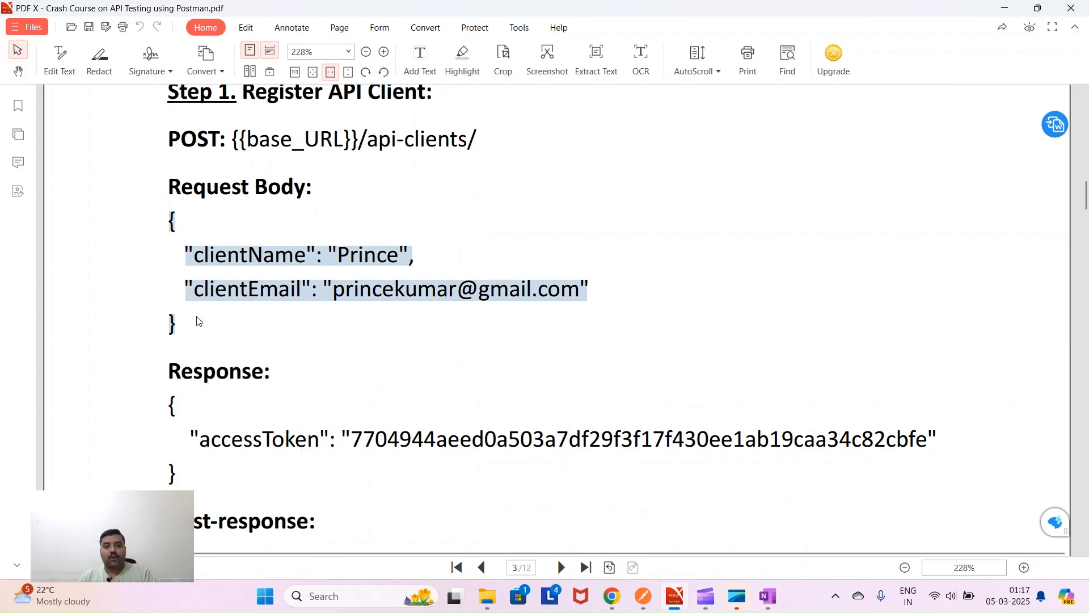
left_click(644, 595)
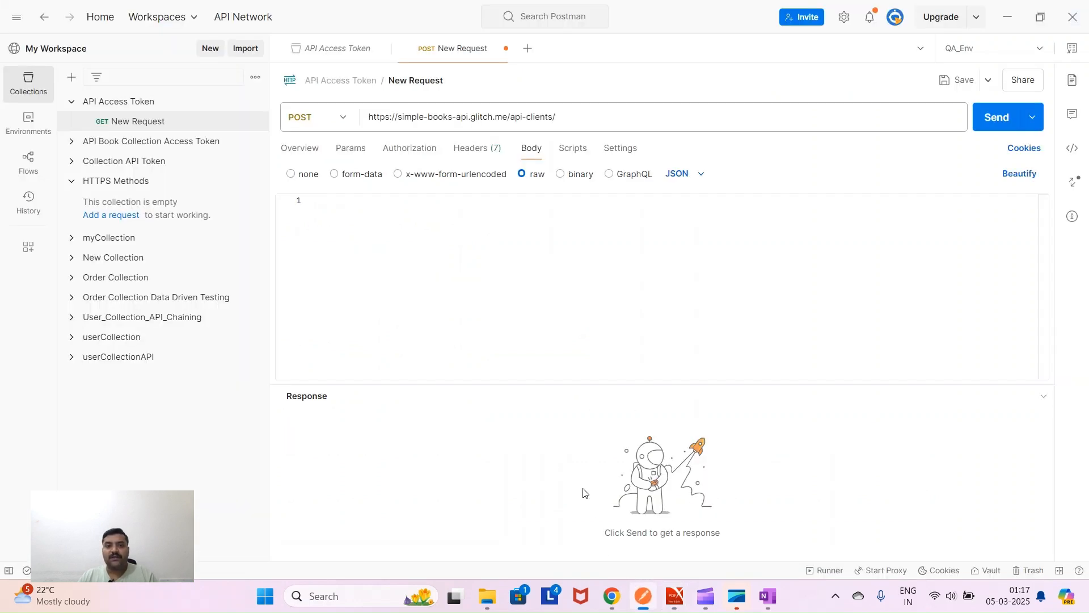
- Paste the clientName and clientEmail JSON into the body and save the request
key("ctrl+v")
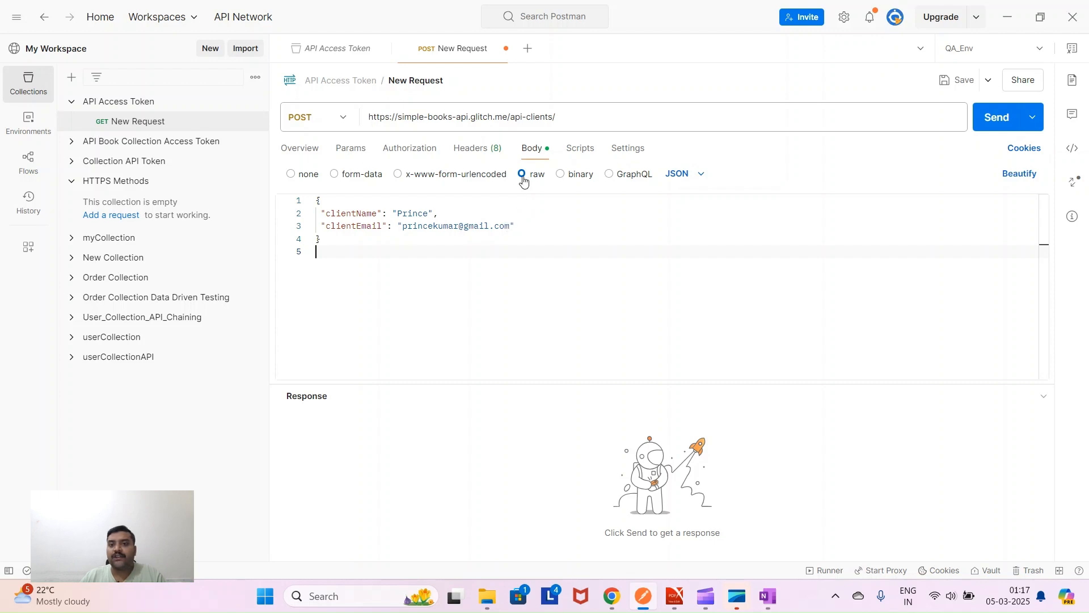
left_click(700, 177)
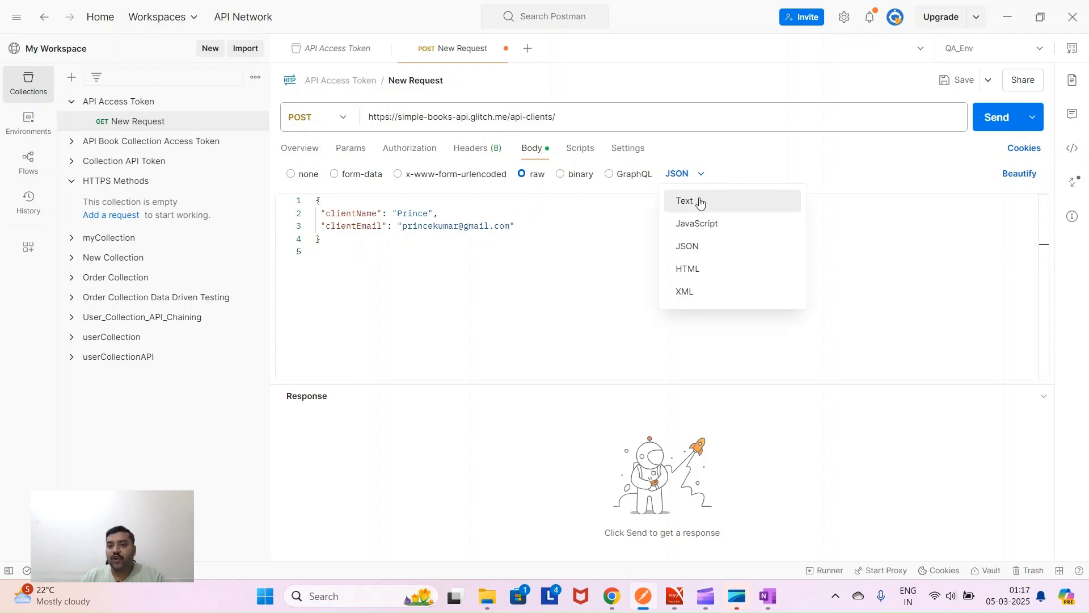
left_click(703, 247)
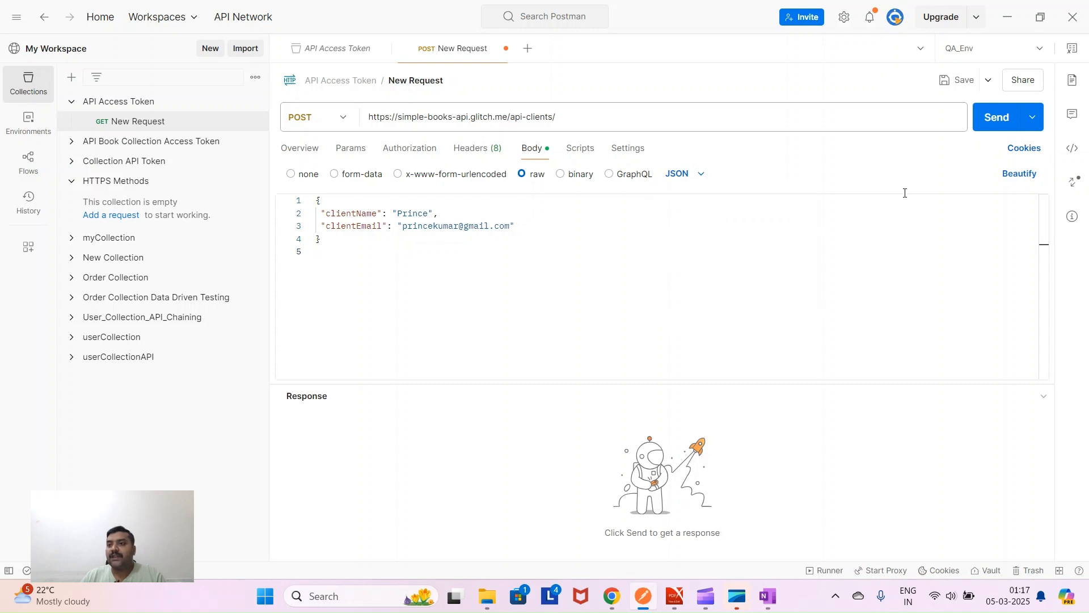
left_click(959, 82)
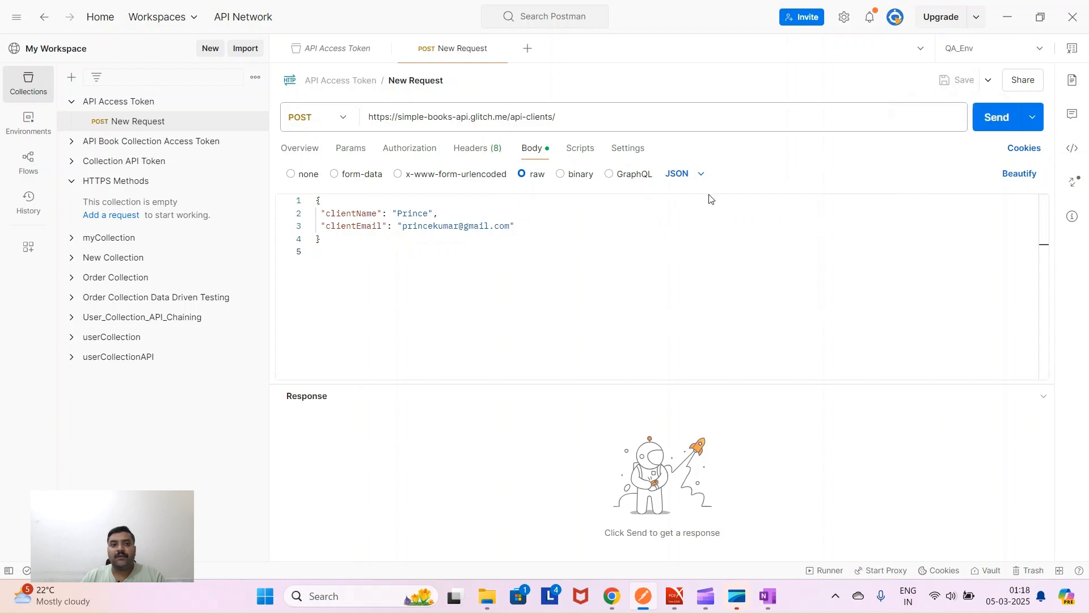
- Rename the request to 'Create Access Token'
left_click(410, 80)
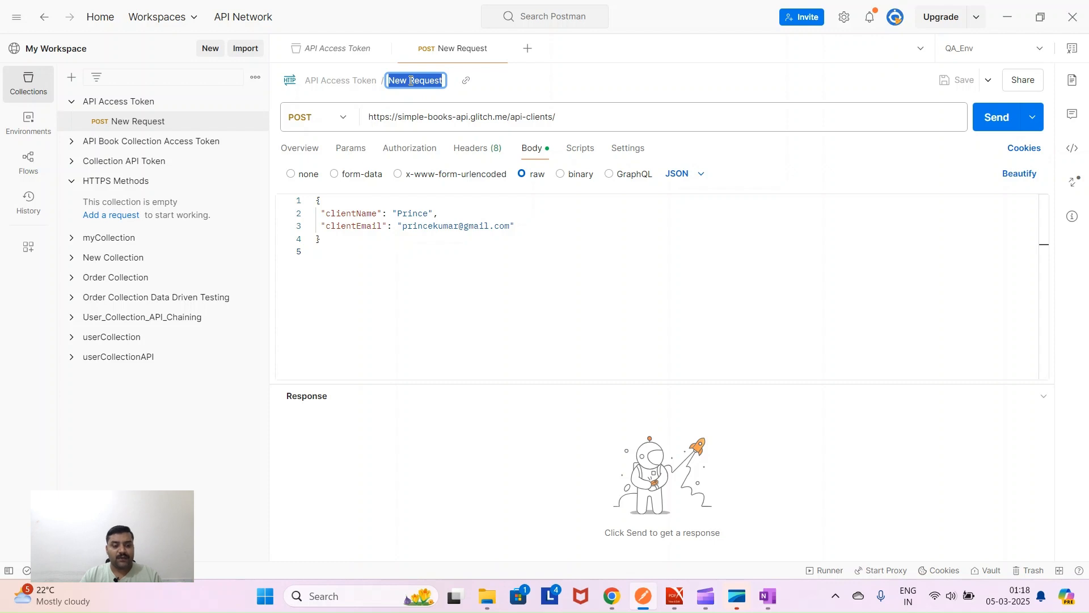
type("Access Token")
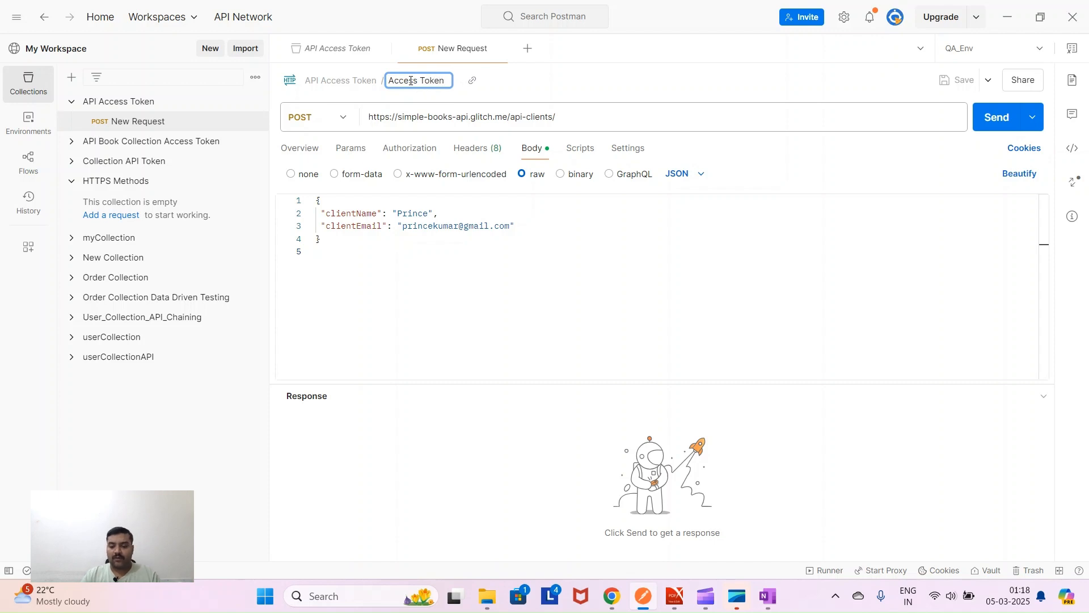
type("Create")
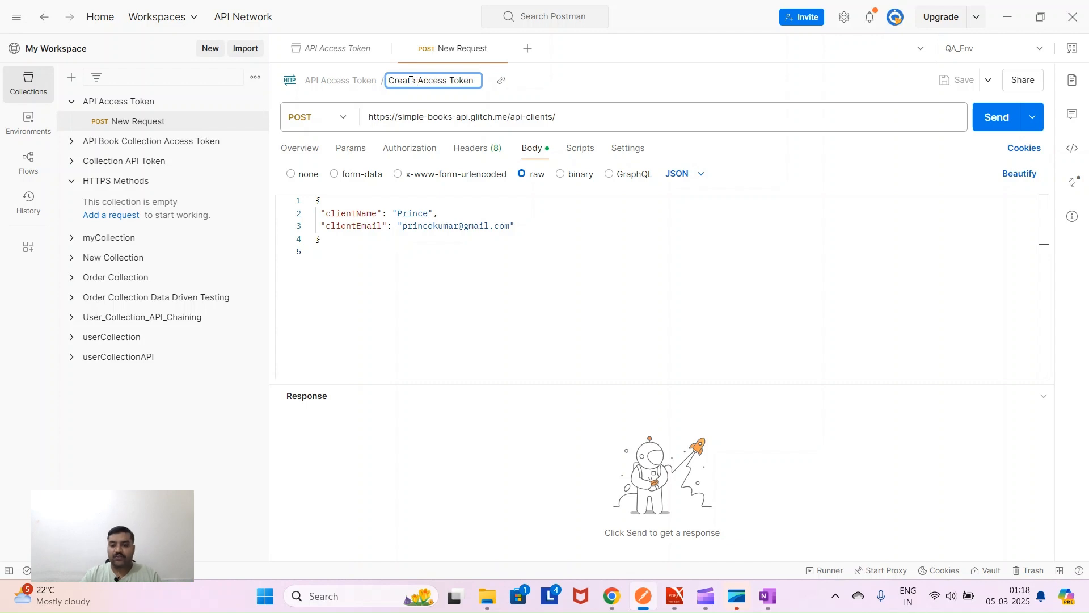
key("Return")
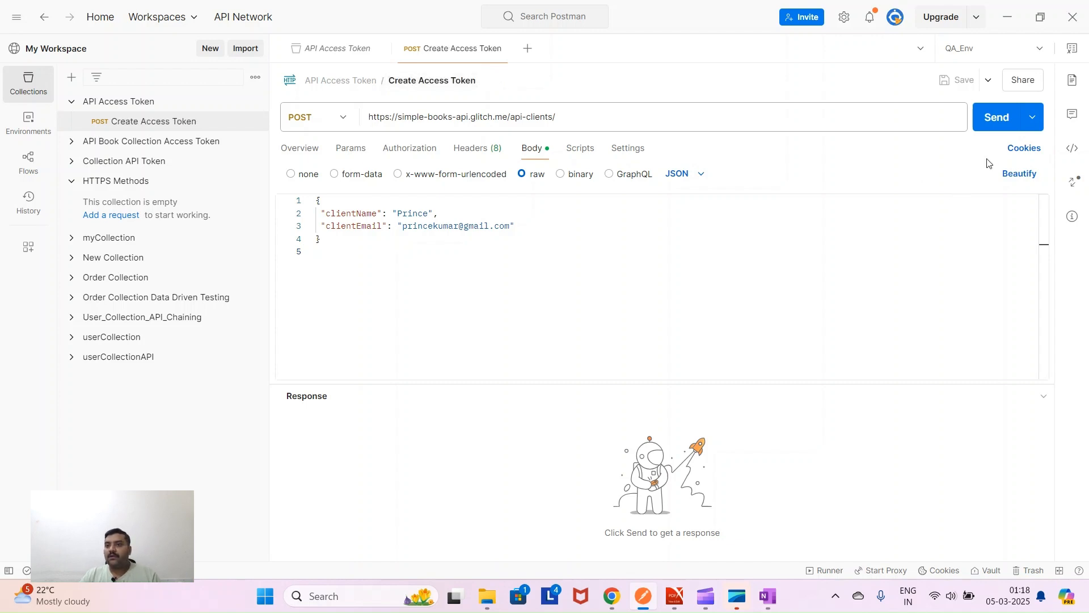
- Resend with an unused client e-mail after a 409, get 201 Created, and select the JSON response
left_click(1001, 123)
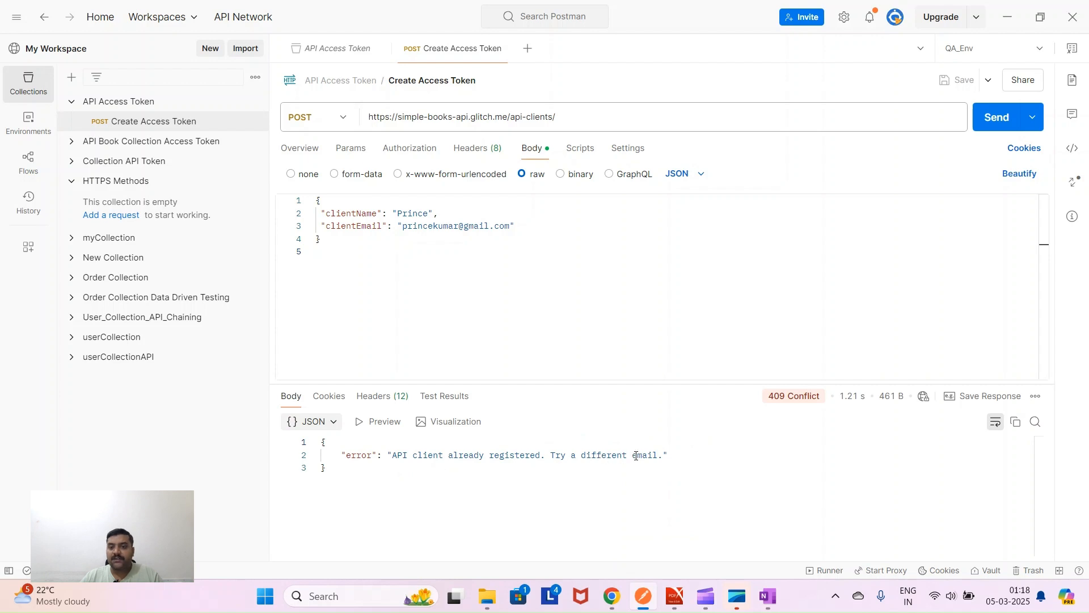
left_click_drag(674, 456, 531, 456)
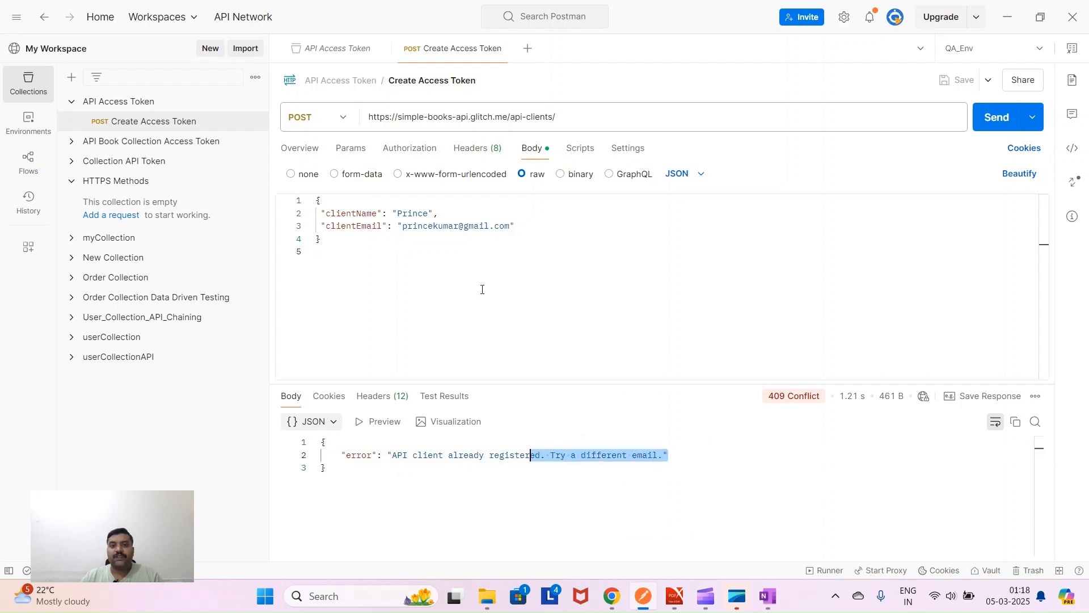
left_click_drag(522, 219, 424, 226)
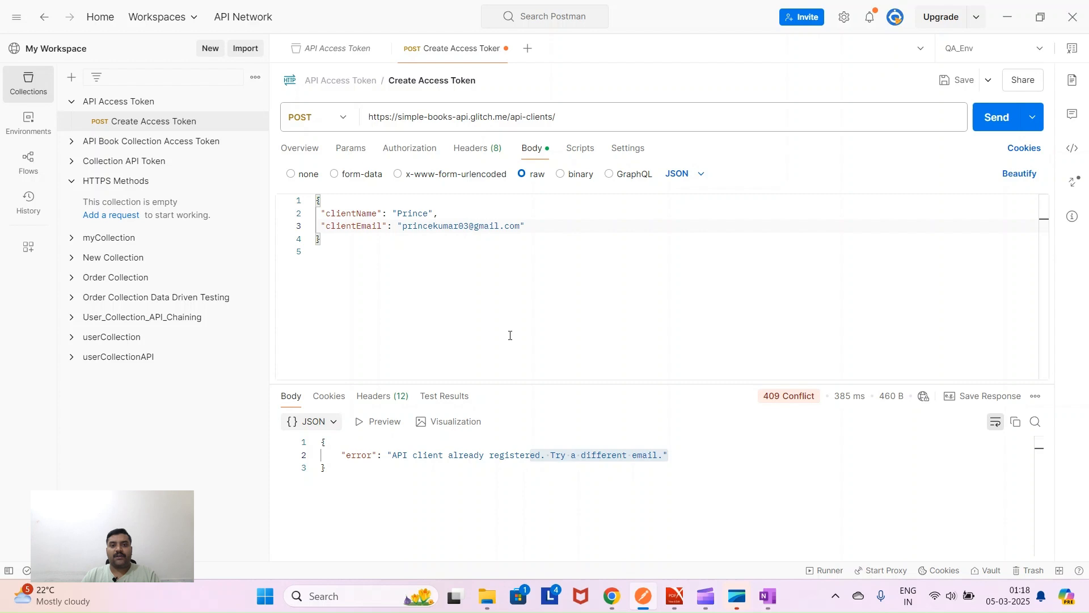
key("ctrl+s")
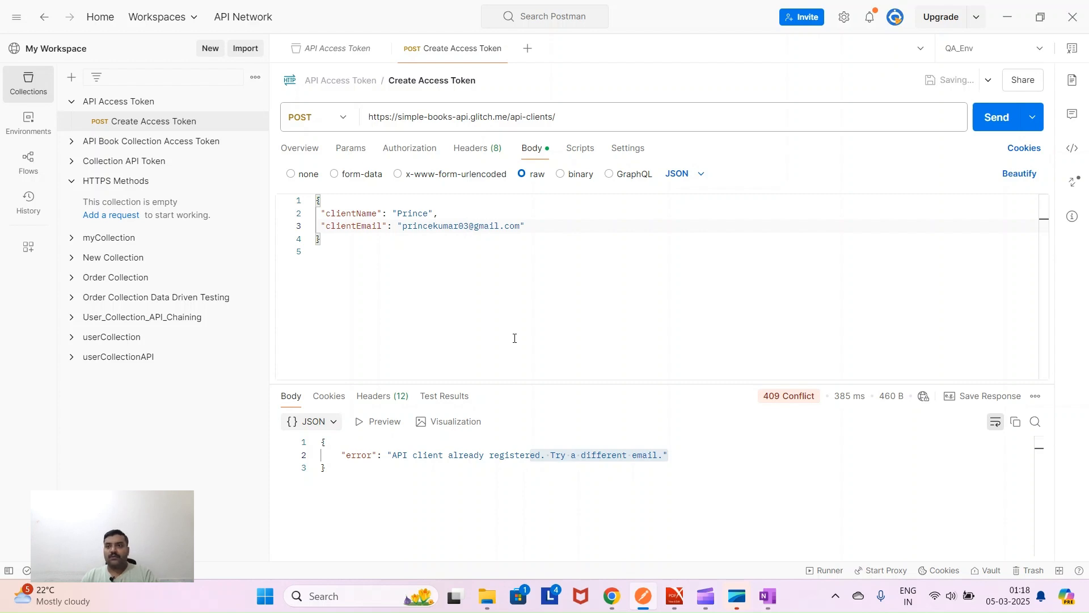
left_click(999, 126)
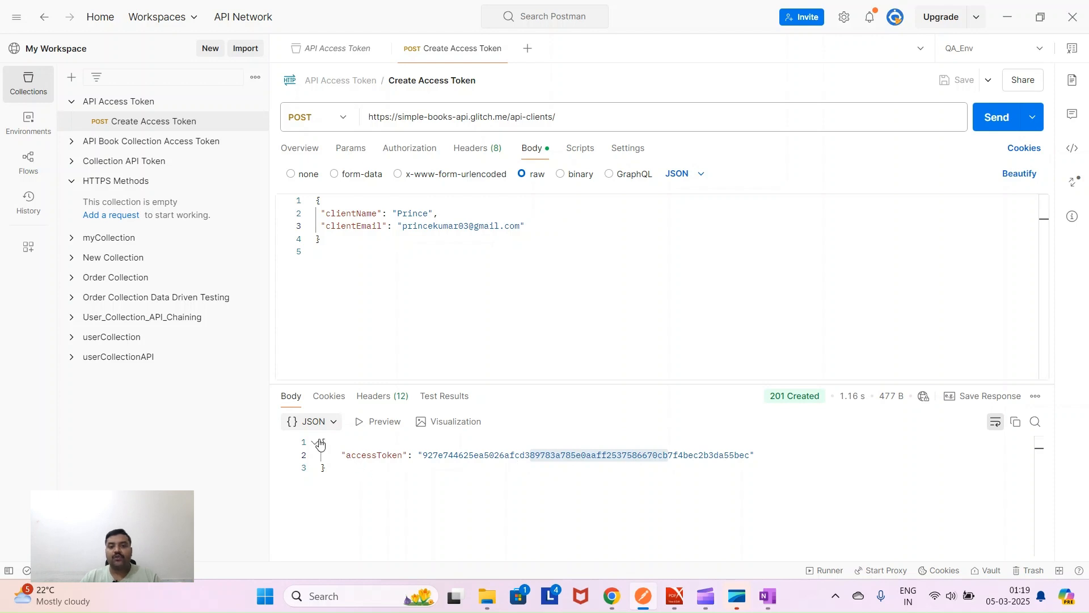
left_click_drag(324, 439, 331, 466)
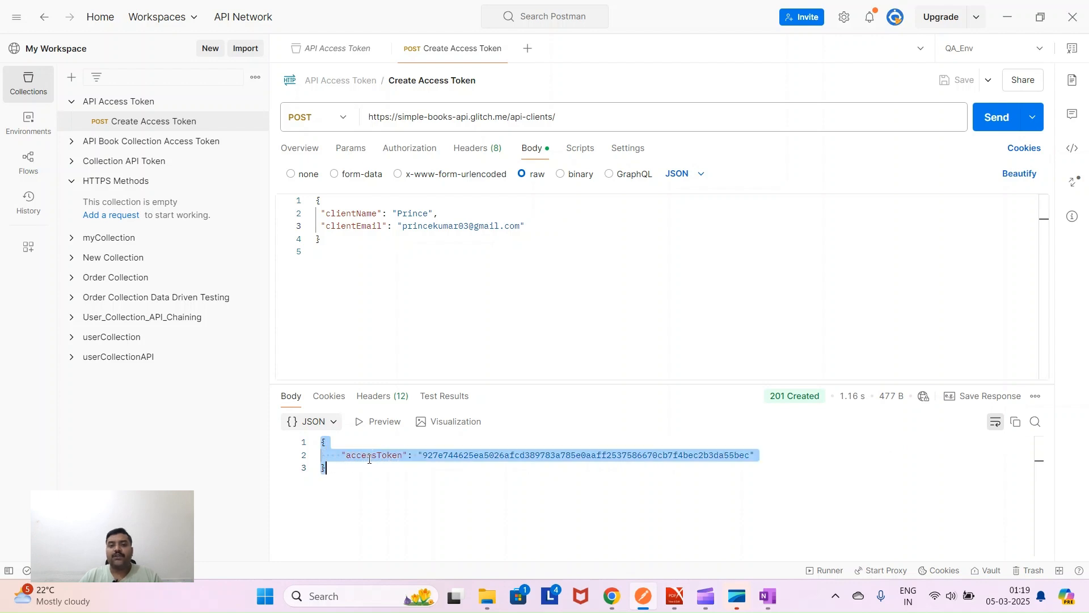
- Open the request's Scripts tab and select the response's opening and closing braces
left_click(579, 150)
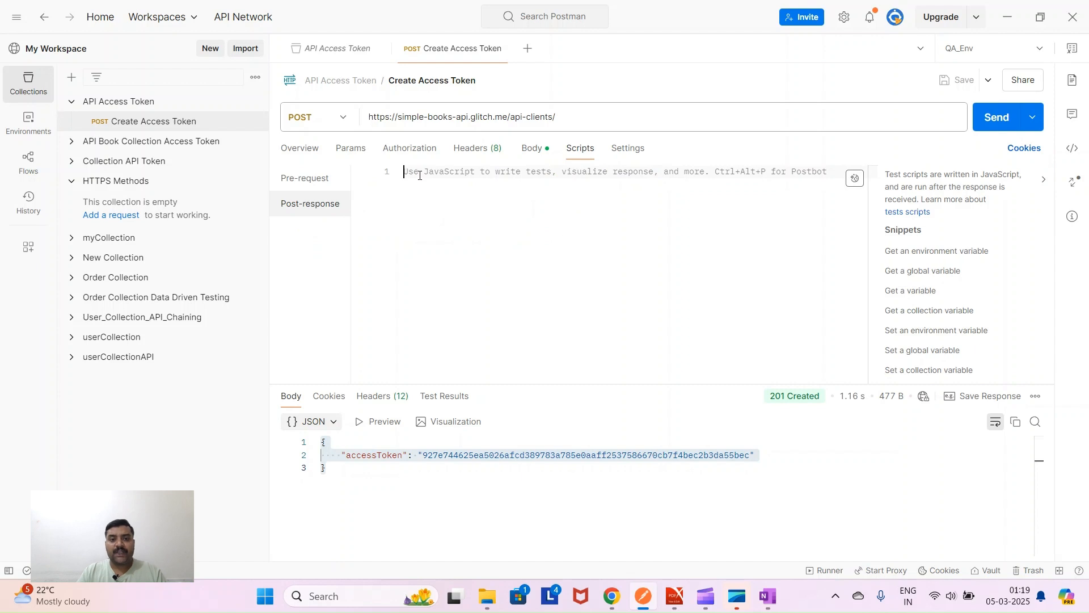
left_click(326, 444)
double_click(325, 442)
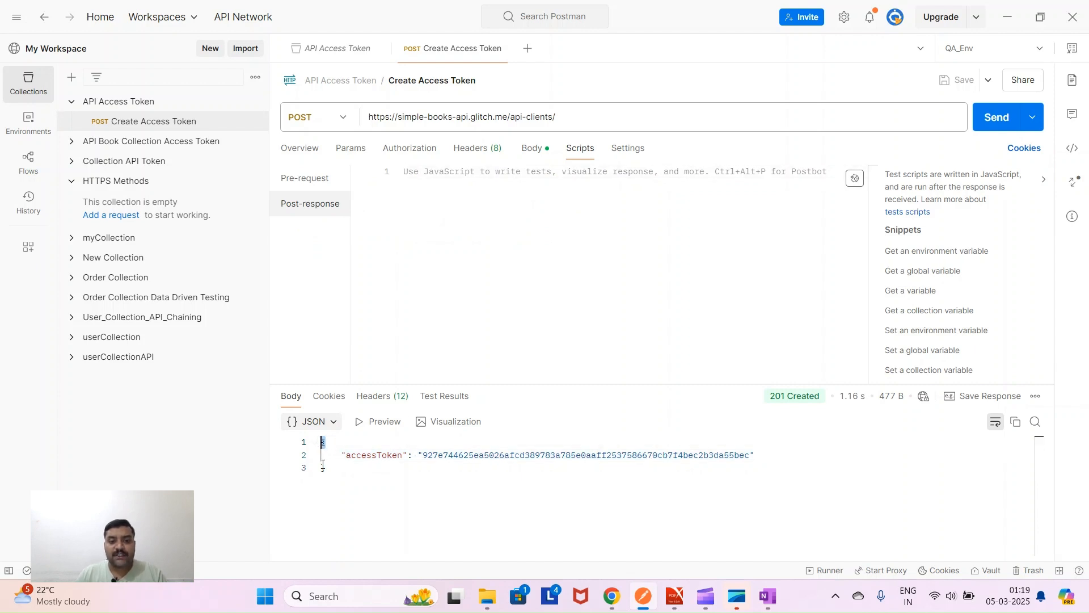
double_click(325, 469)
left_click_drag(323, 443, 327, 466)
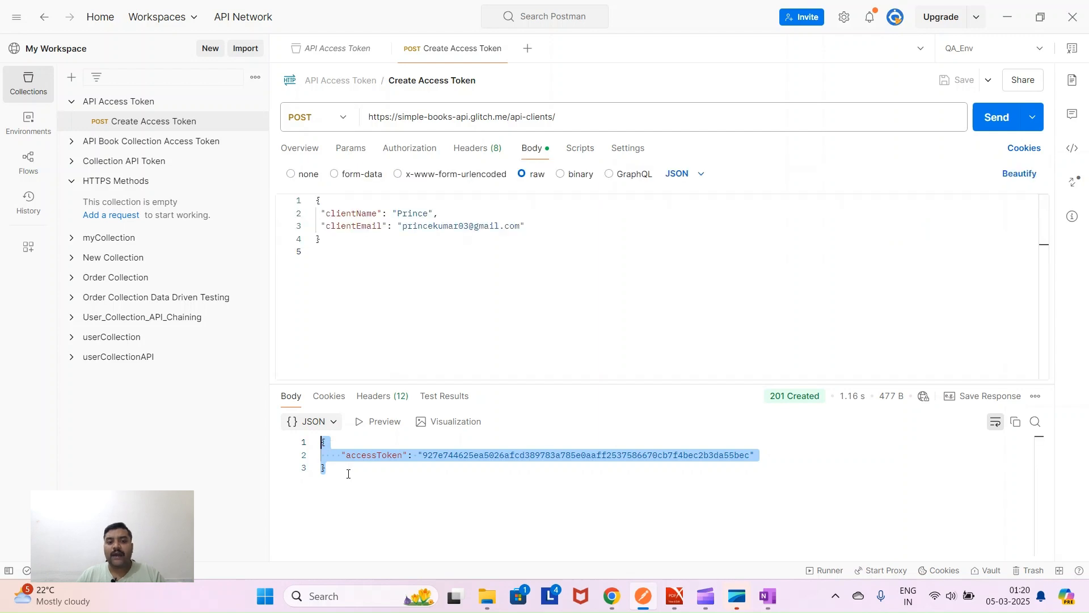
left_click(348, 474)
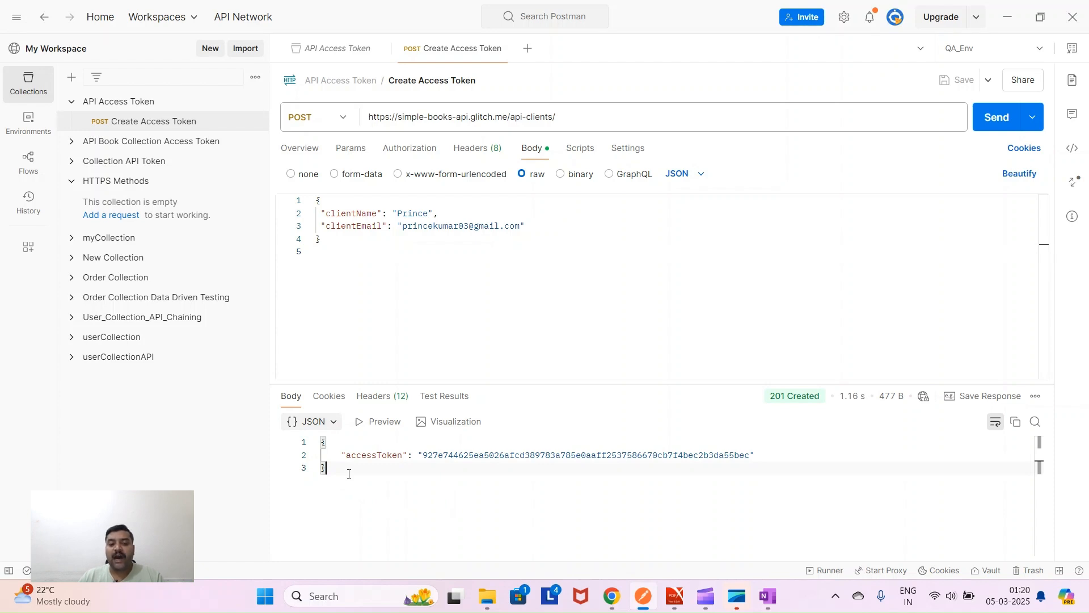
left_click_drag(335, 470, 325, 459)
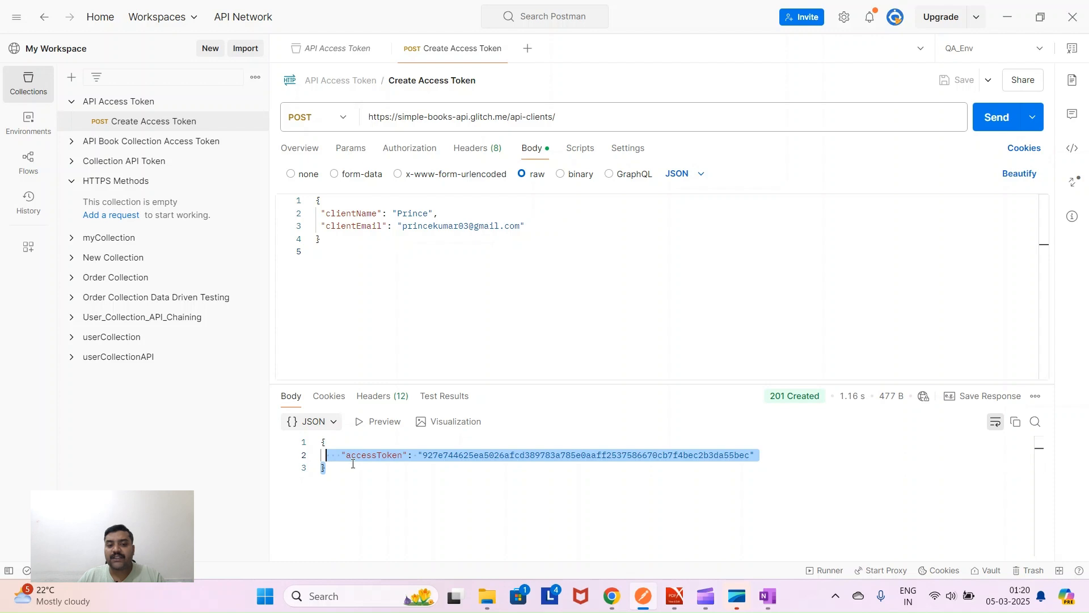
double_click(353, 456)
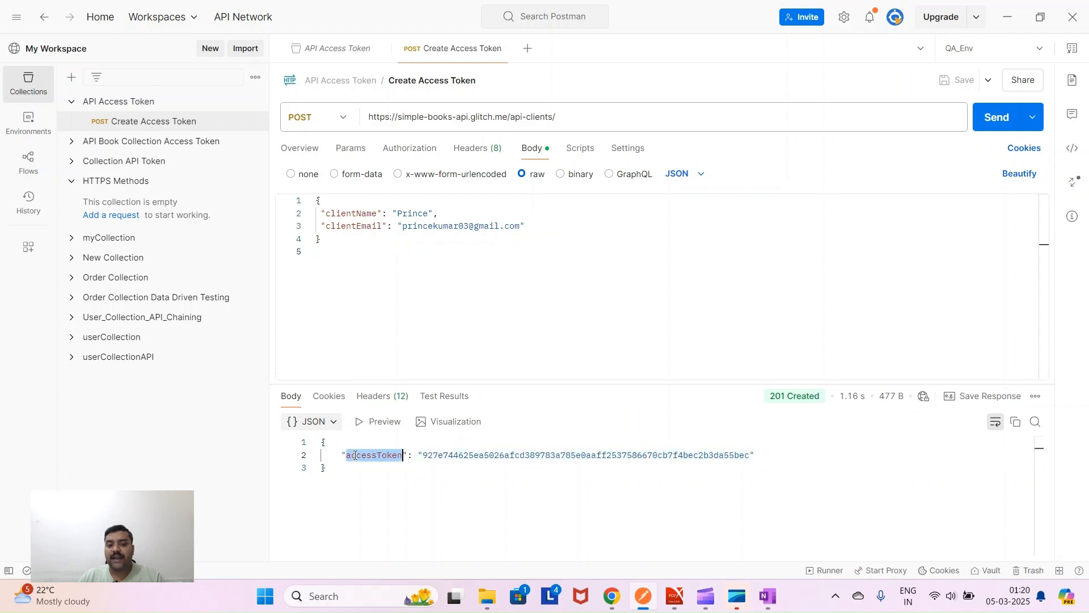
double_click(480, 457)
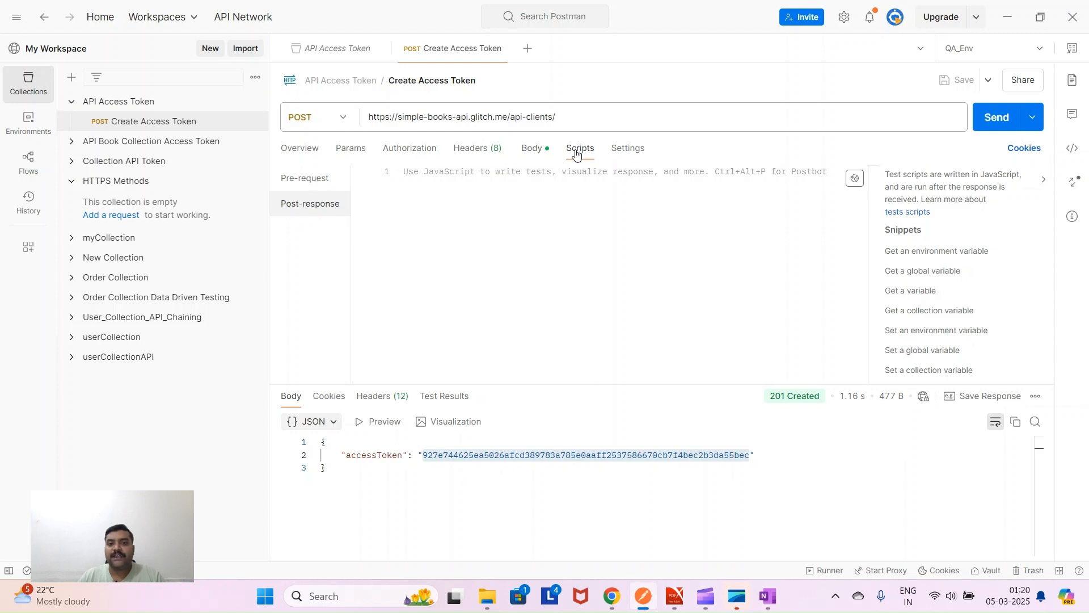
- Compare the Create Access Token Pre-request and Post-response script areas
left_click(314, 180)
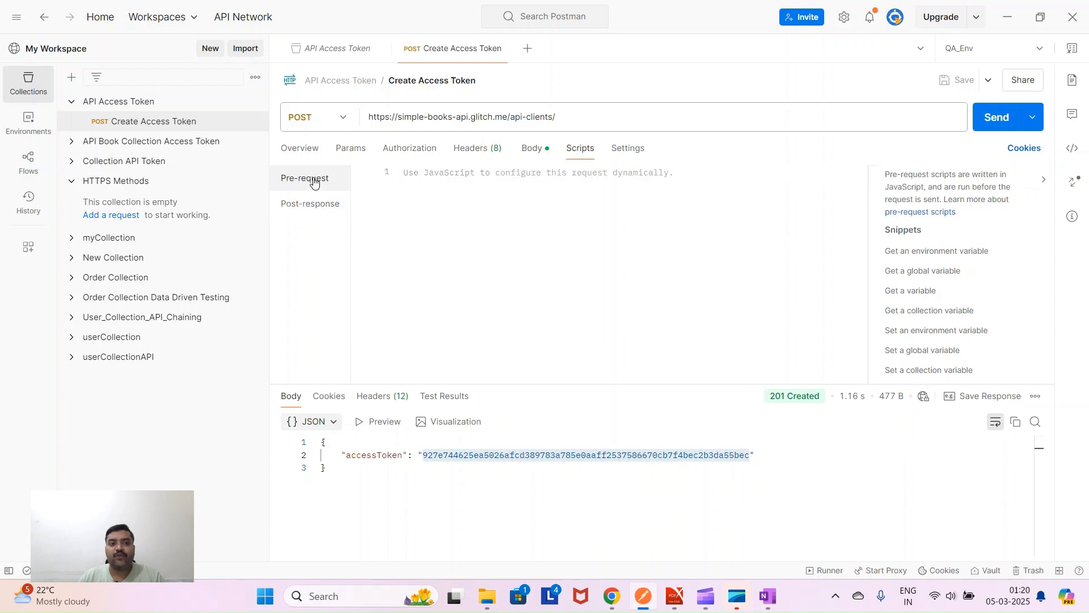
left_click(315, 206)
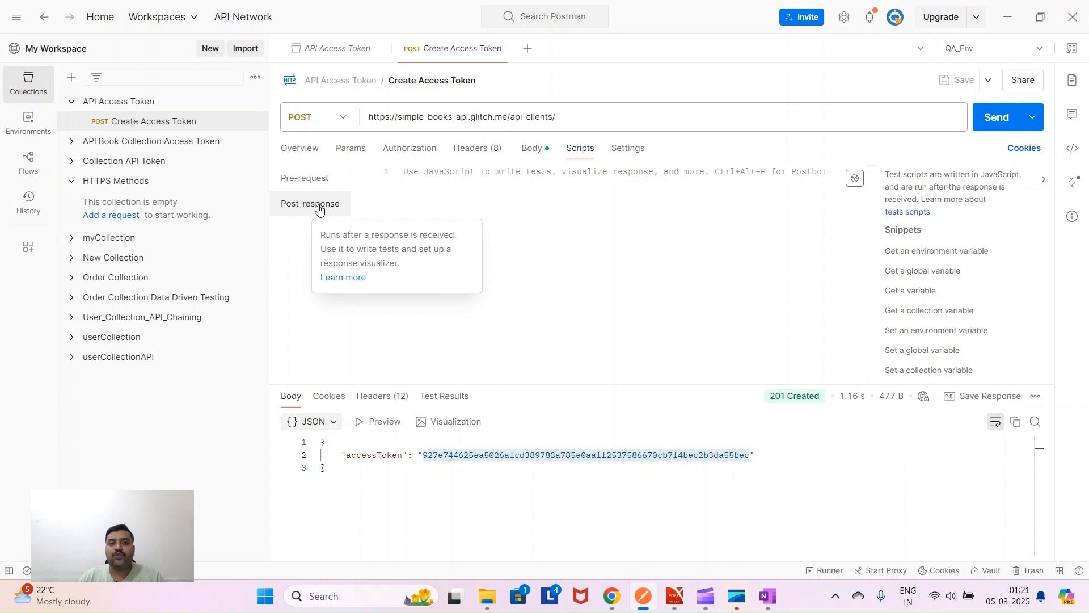
left_click(314, 186)
left_click(318, 204)
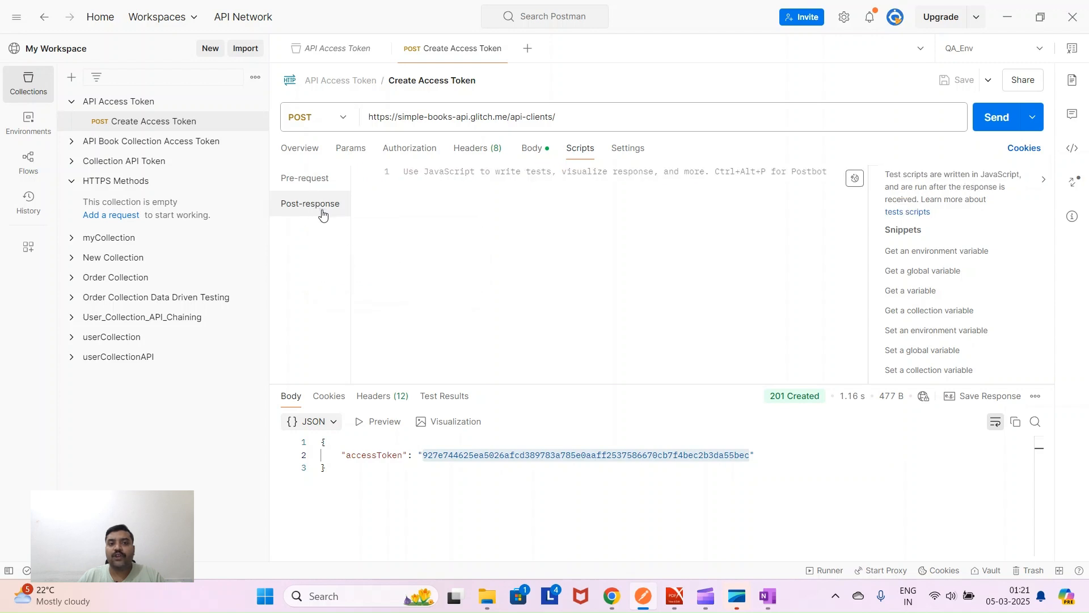
left_click(310, 180)
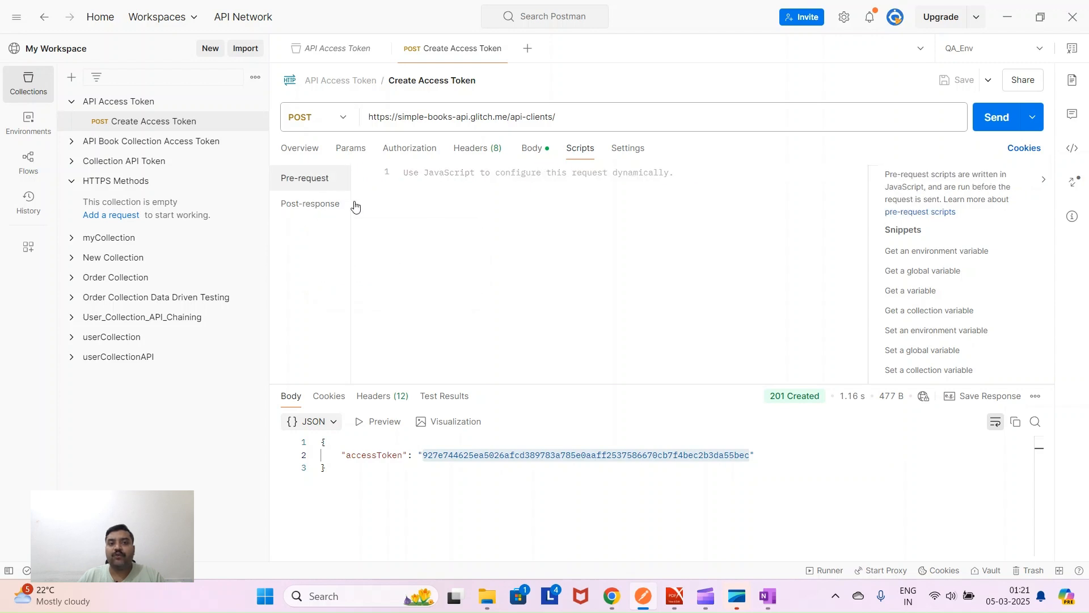
- Check the request's JSON body and response, then return to the empty post-response script editor
left_click(532, 149)
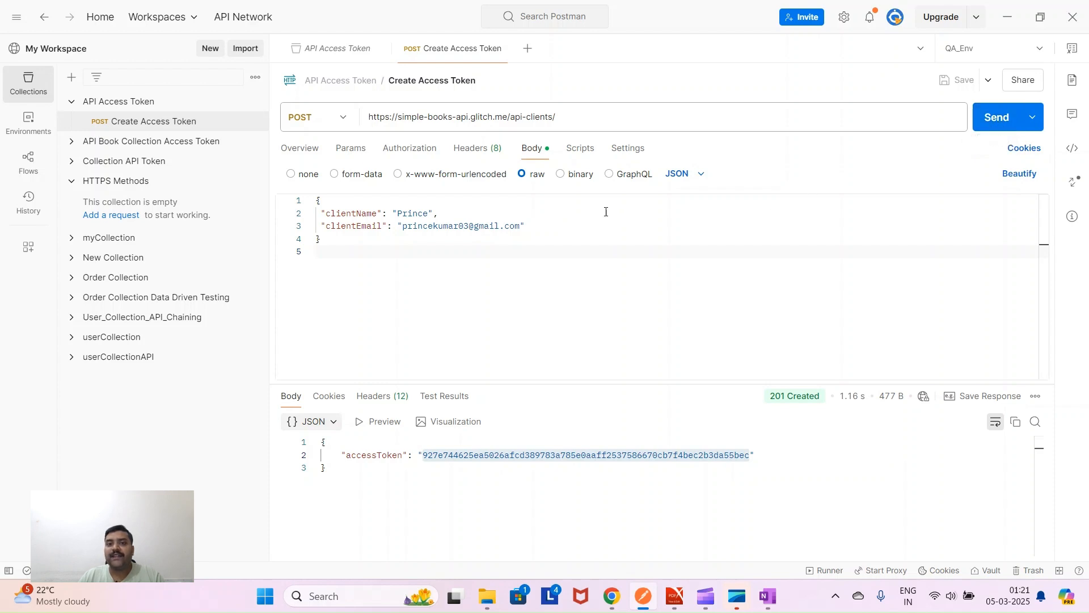
left_click(579, 152)
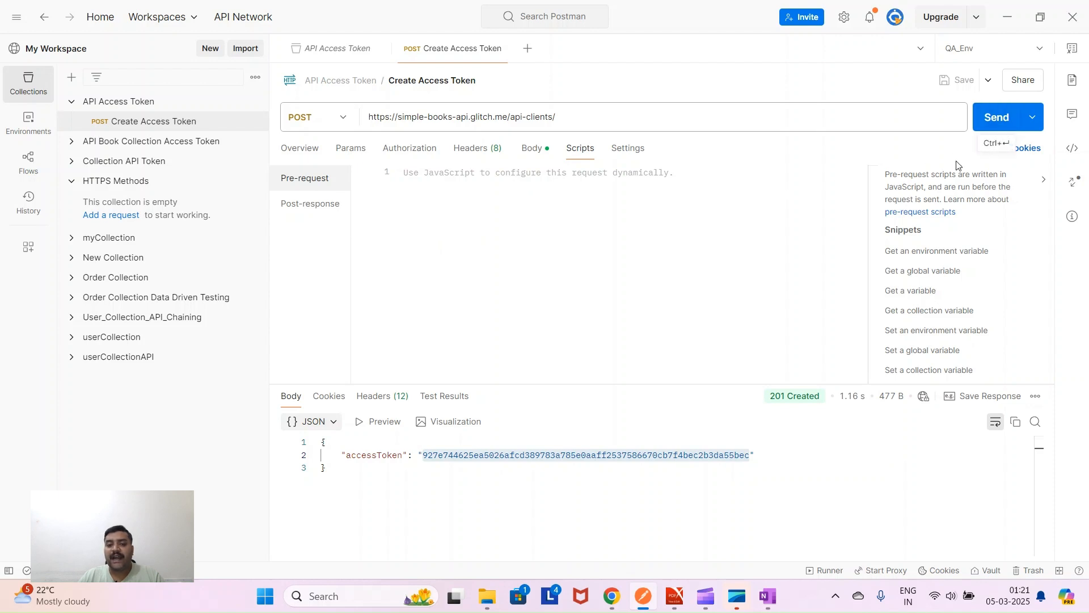
left_click_drag(348, 469, 306, 428)
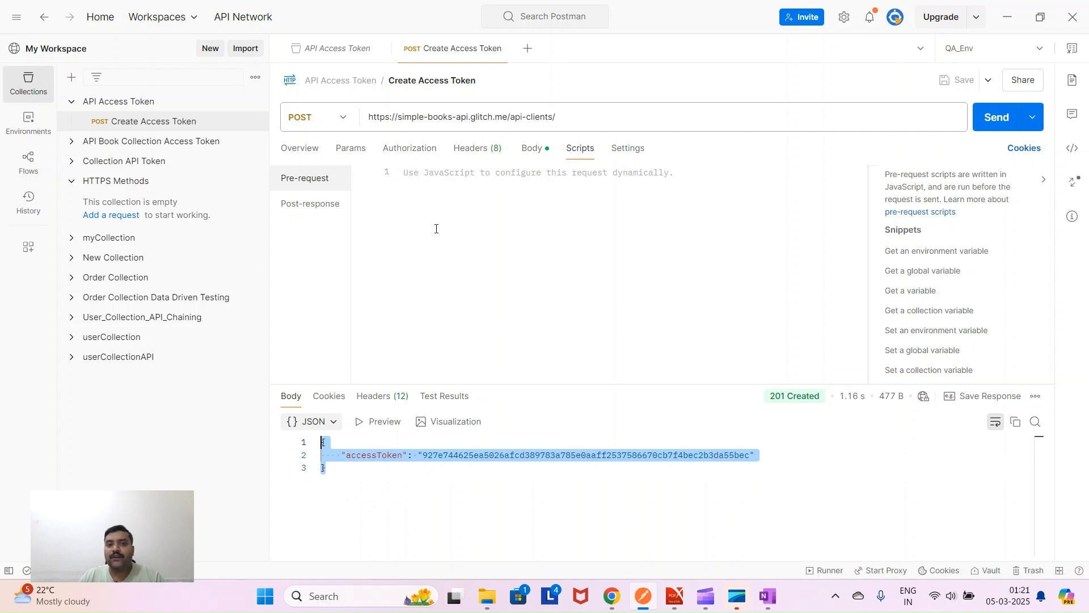
left_click(317, 208)
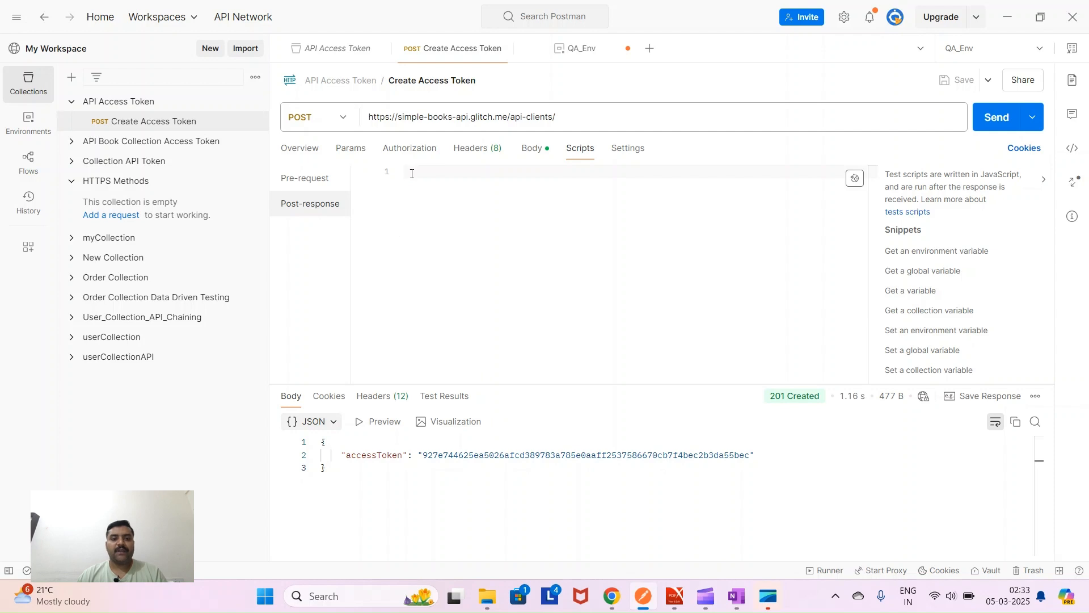
left_click_drag(393, 455, 373, 455)
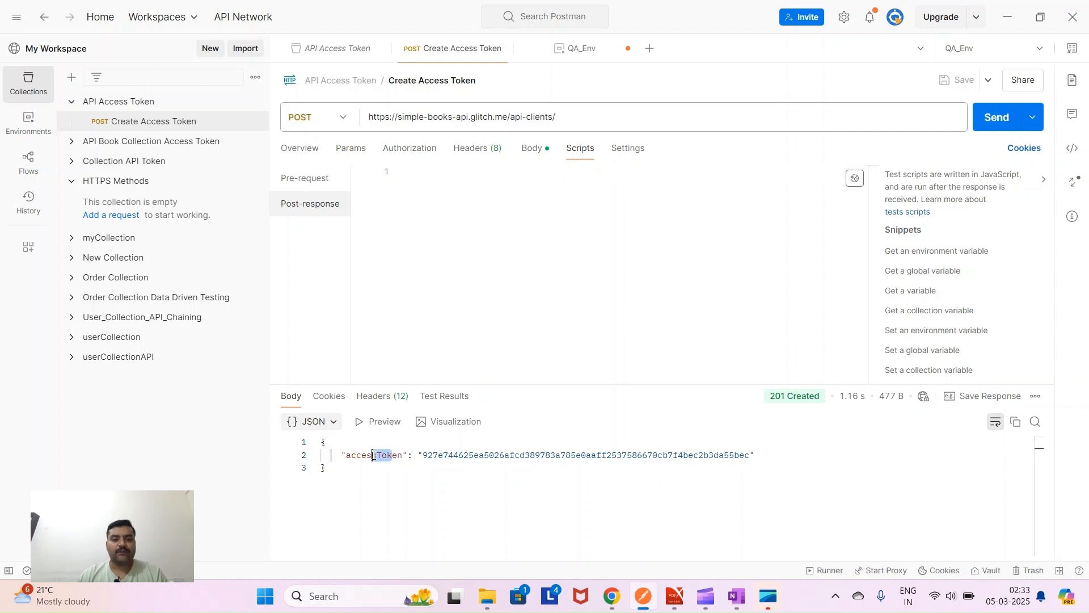
left_click(28, 122)
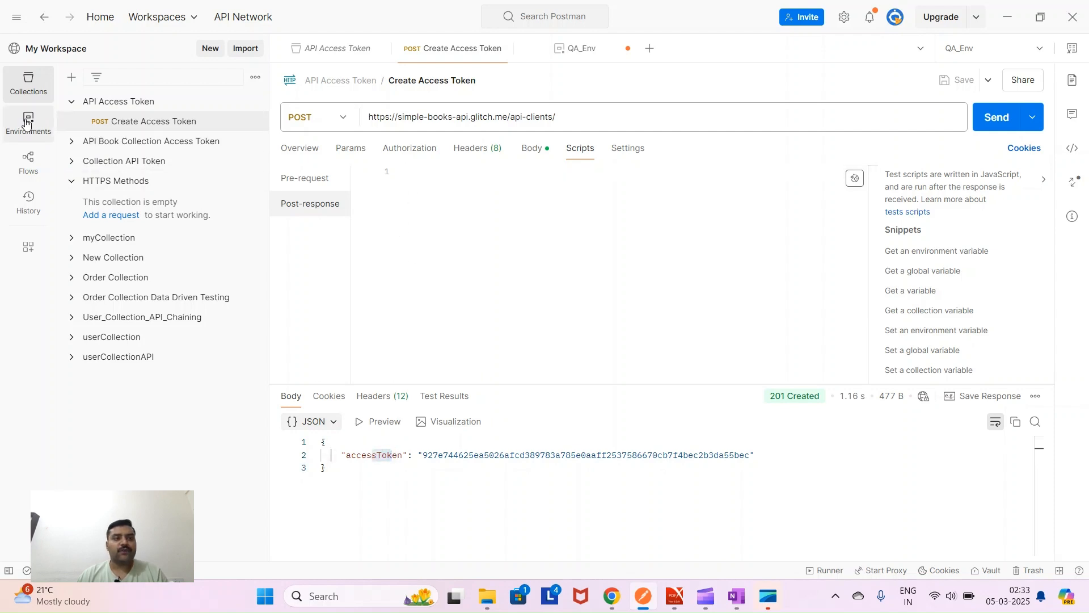
left_click(121, 139)
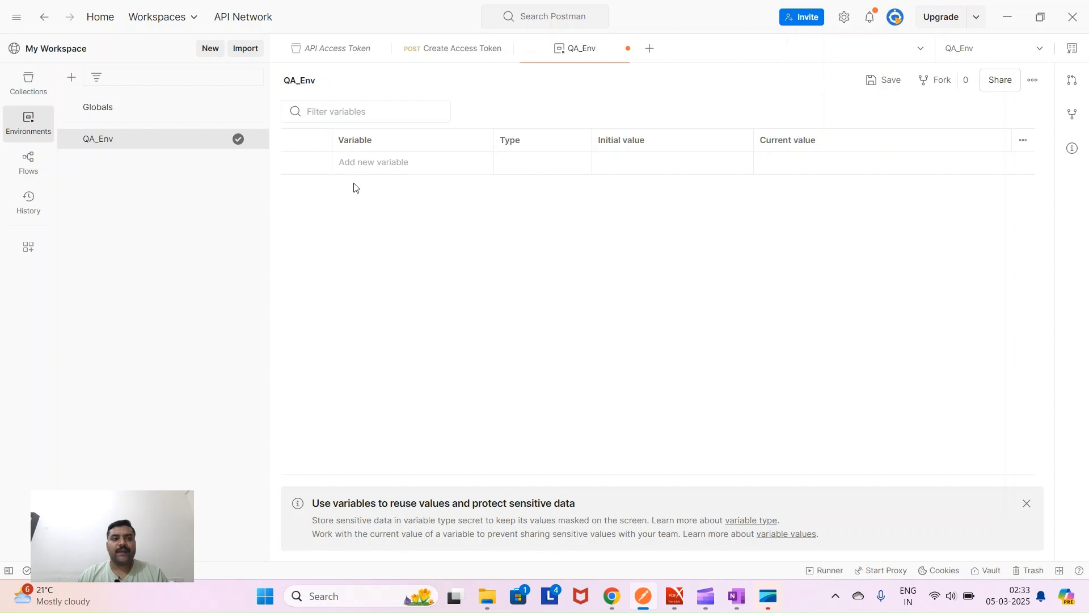
left_click(34, 91)
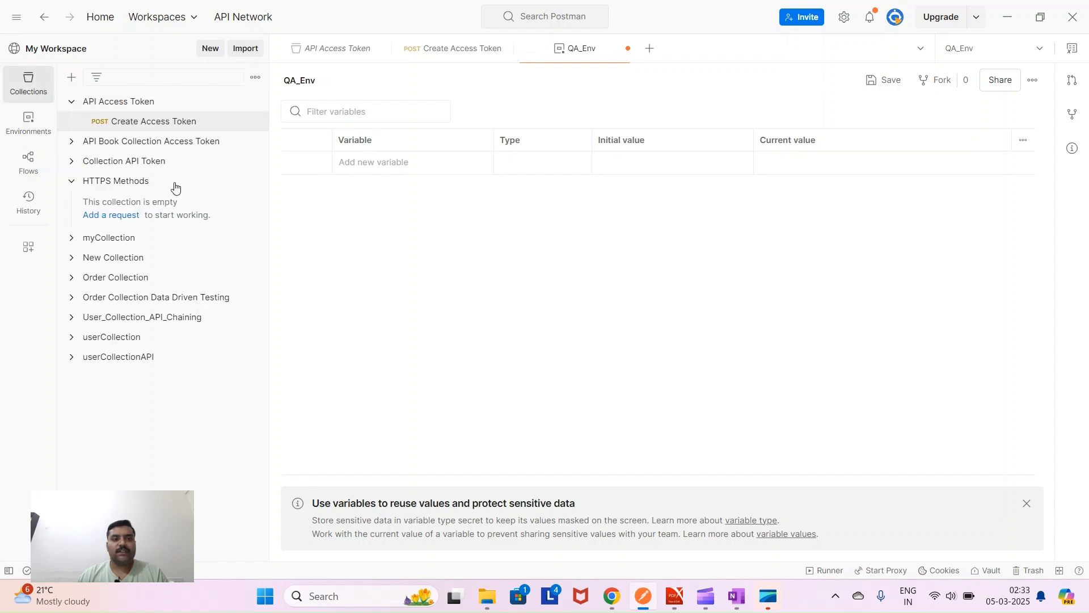
left_click(134, 122)
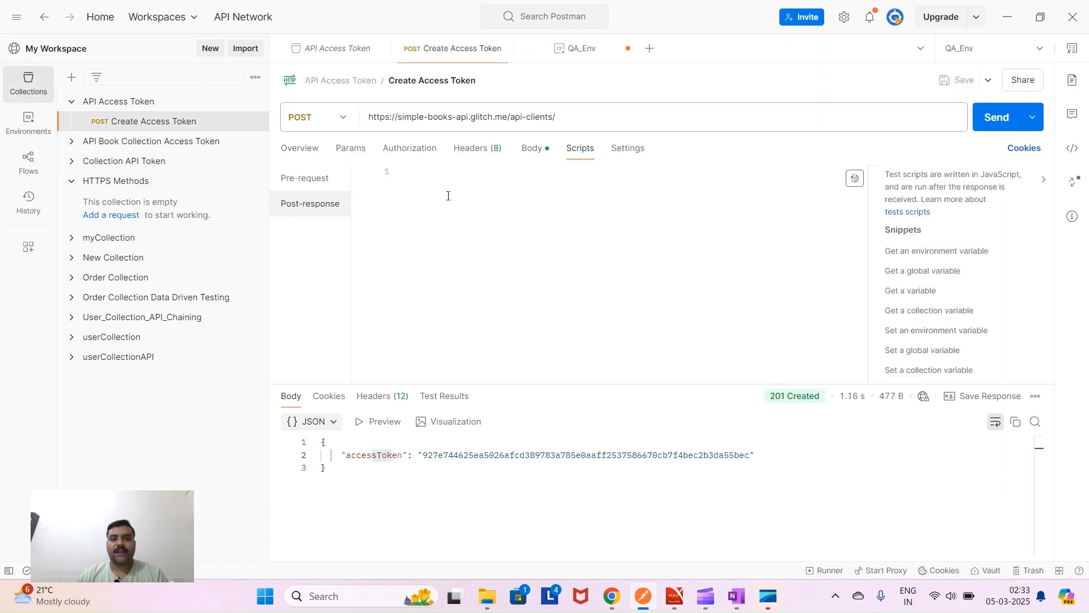
left_click(477, 226)
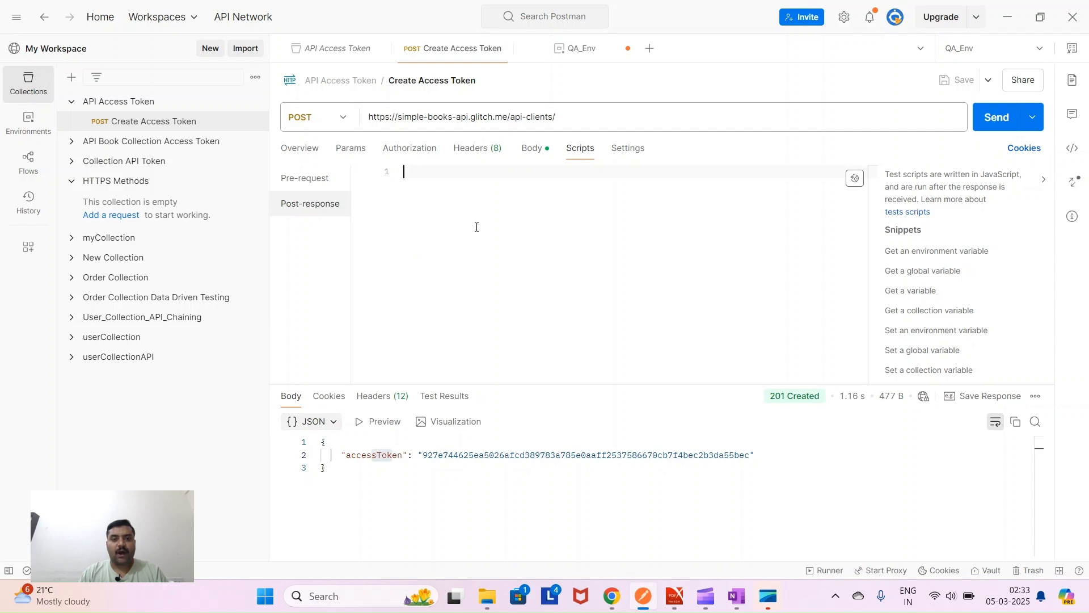
- Write pm.response.json().accessToken in the post-response script
type("pm.")
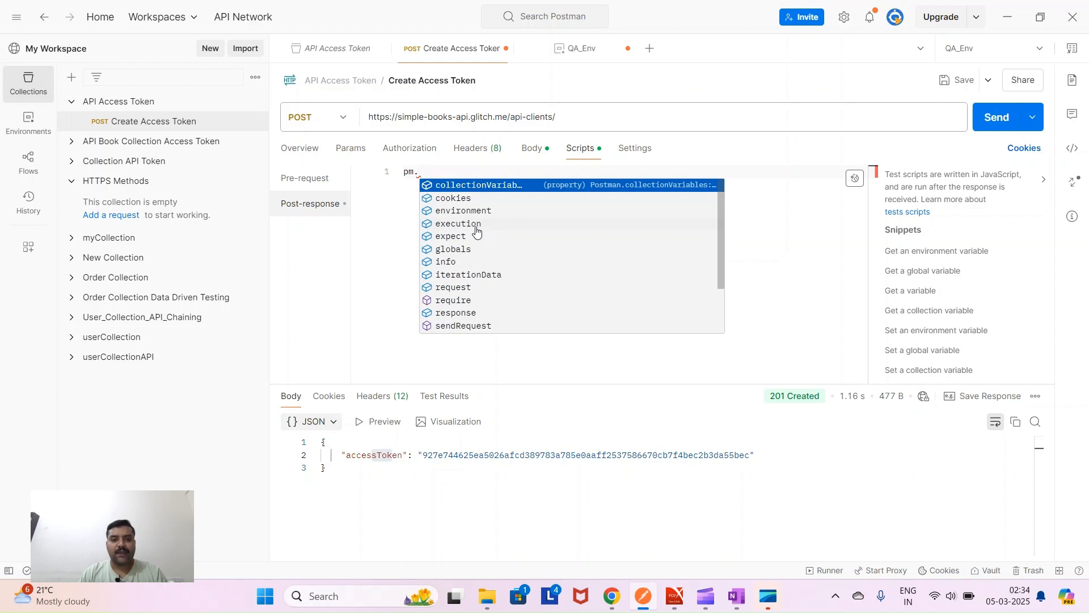
type("res")
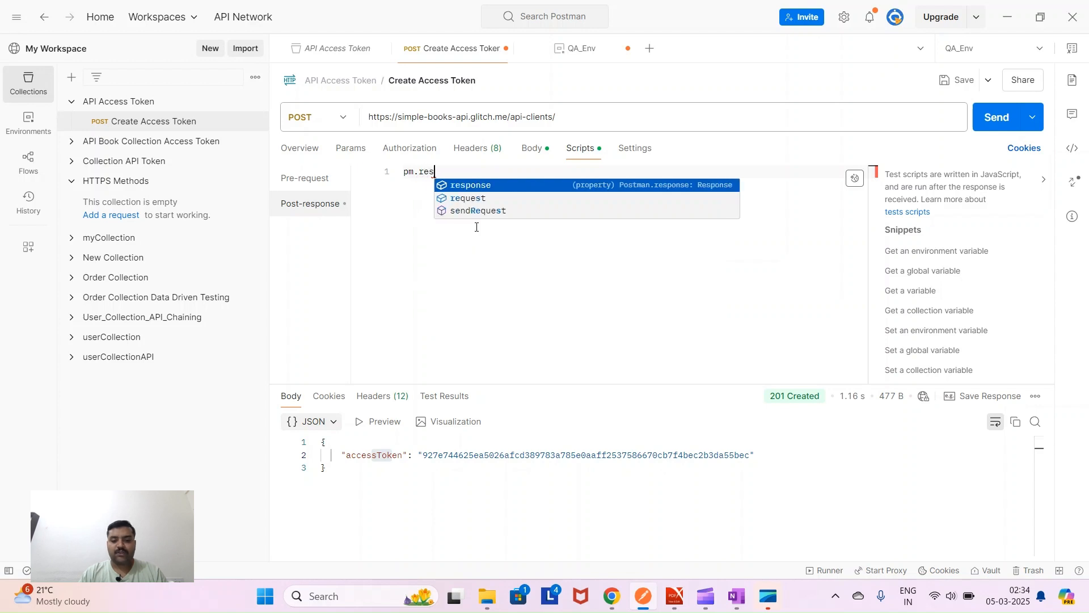
type("ponse.json")
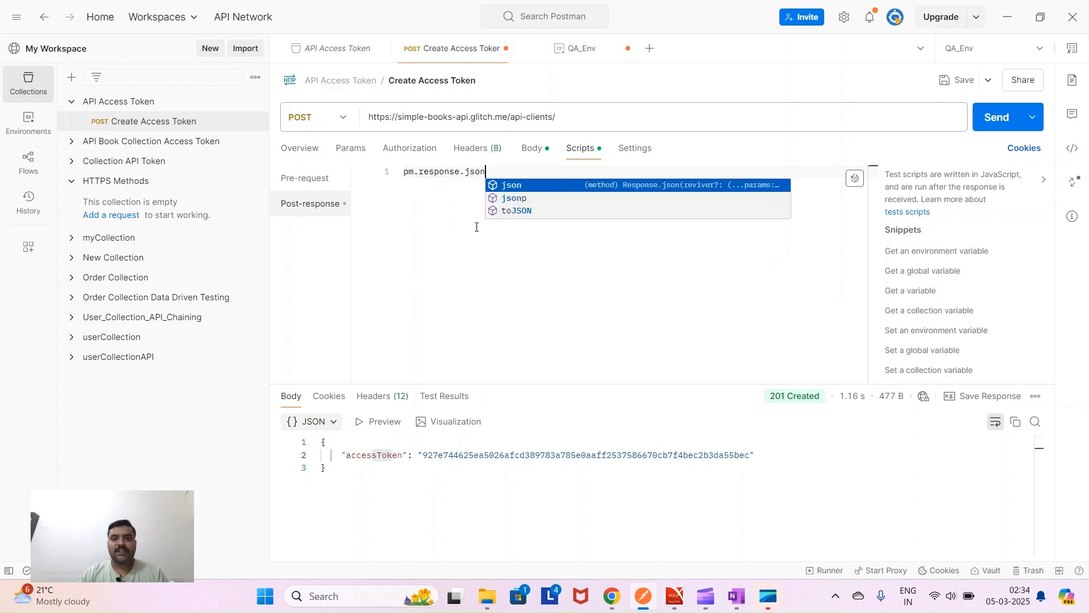
key("Escape")
type("()")
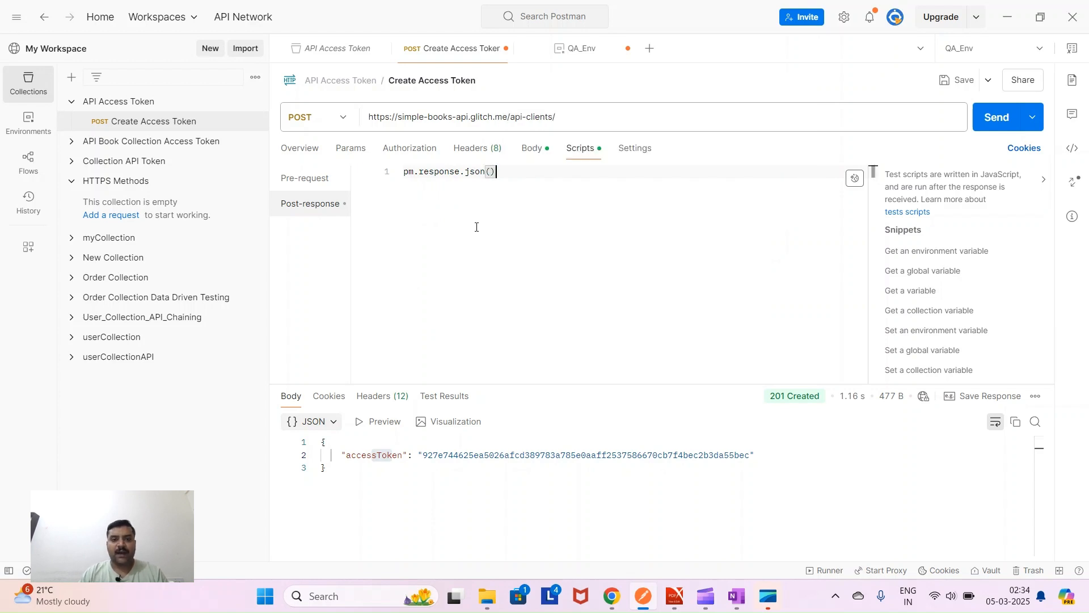
type(".")
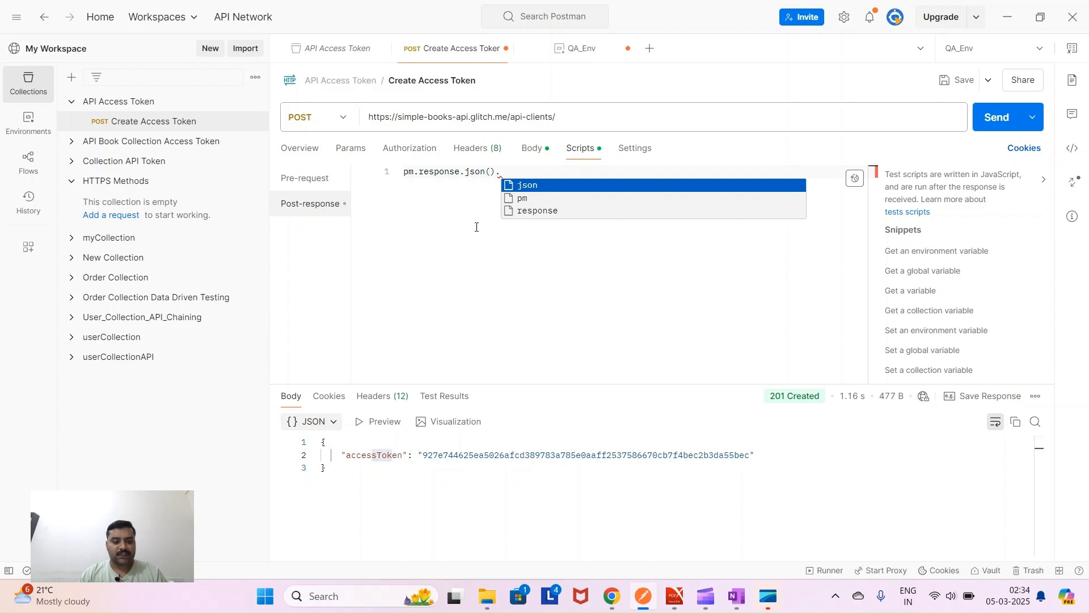
type("acc")
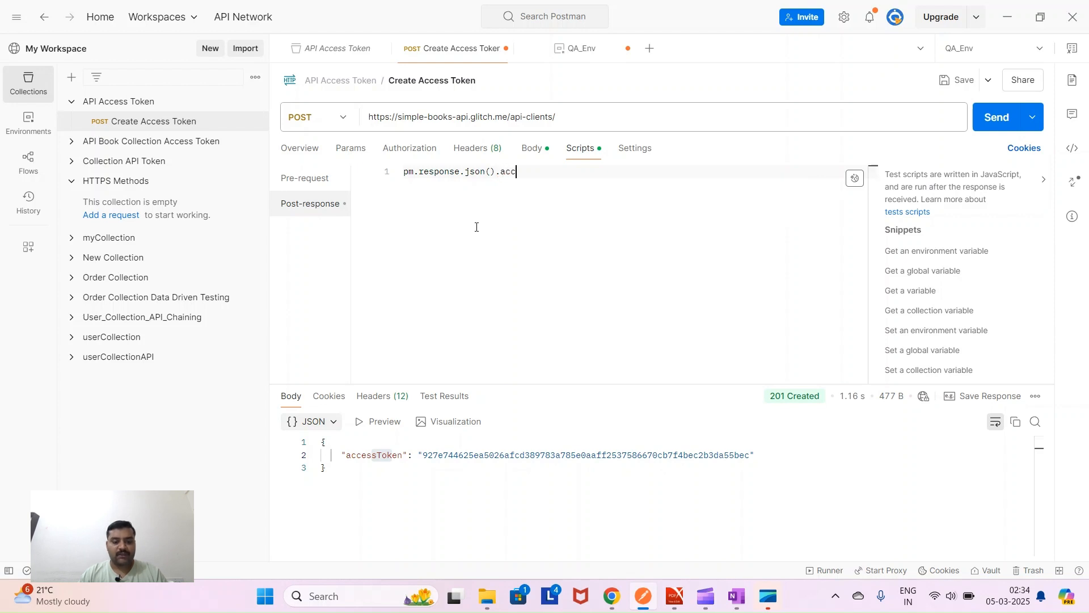
type("essToken")
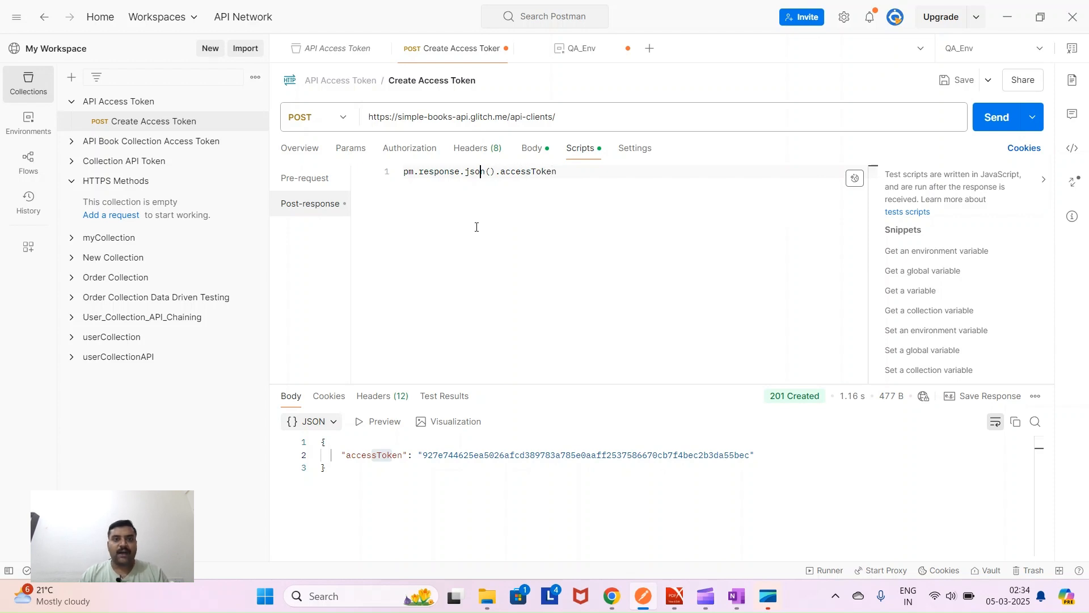
- Start the line with pm.environment.set( using autocomplete
key("ctrl+shift+Right")
type("pm.en")
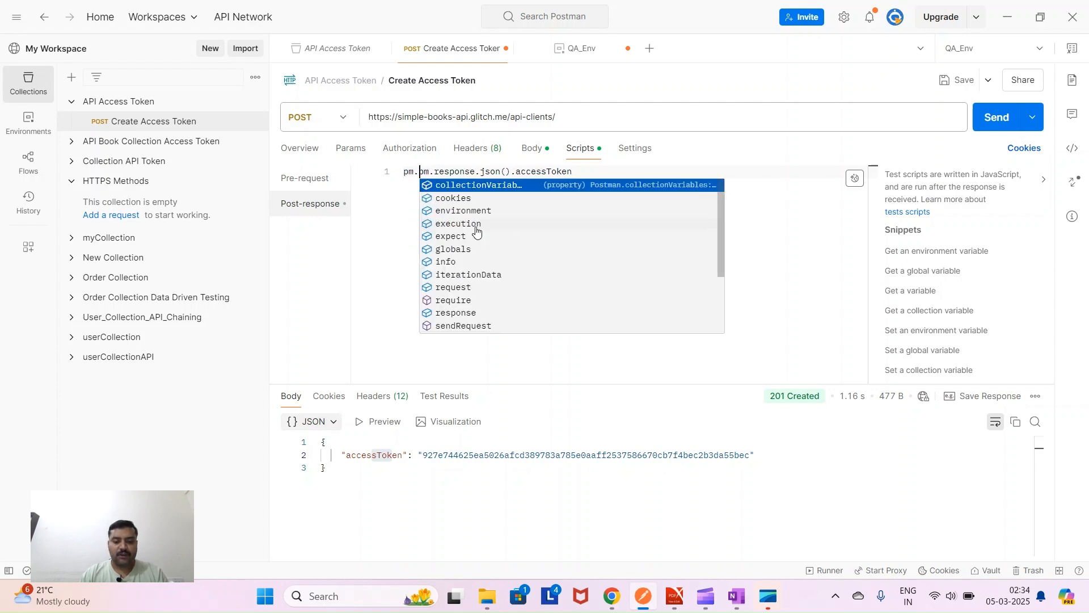
key("Tab")
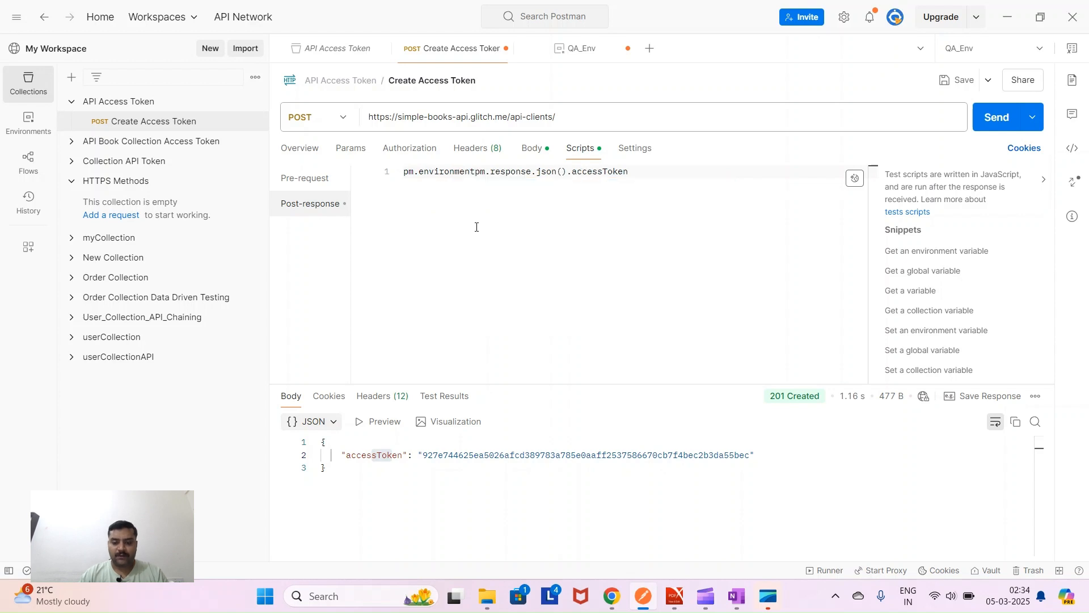
type(".set")
key("Escape")
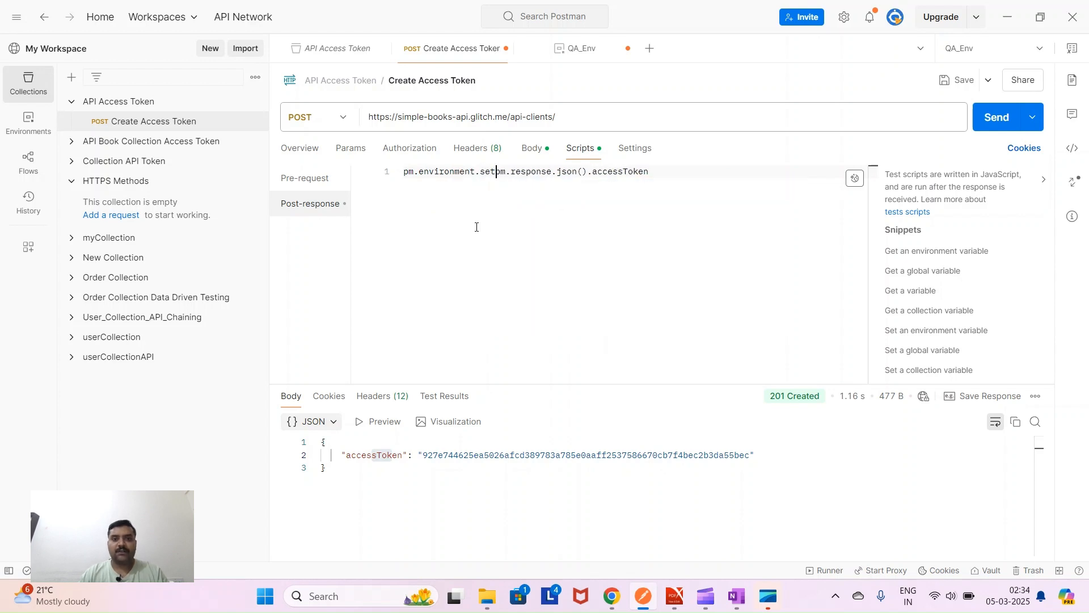
type("(")
key("Escape")
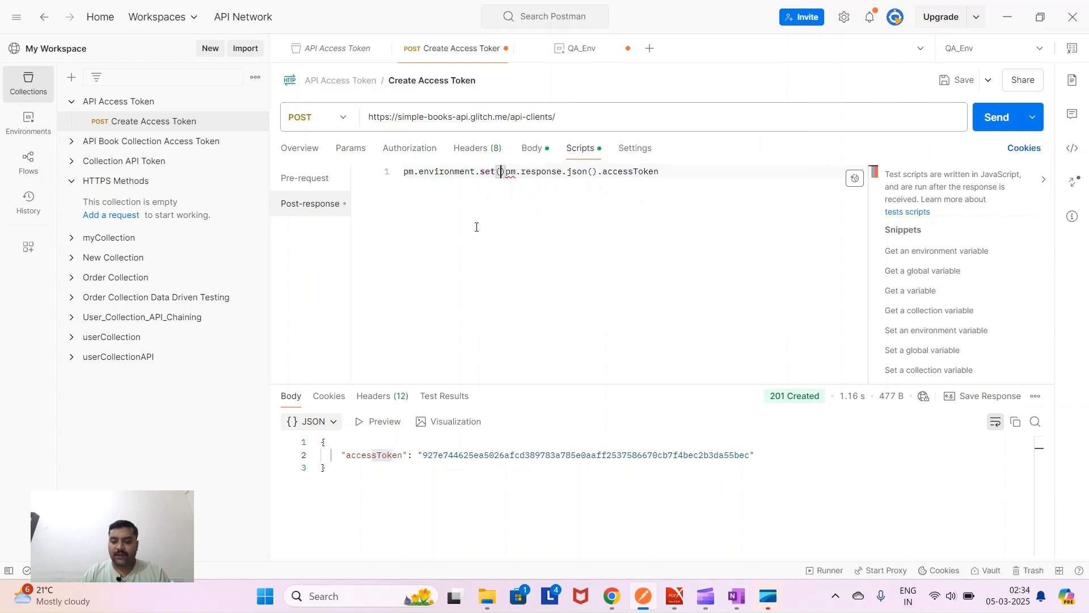
- Add "bearer_Token" as the first argument and move the accessToken expression in as the second
type("\"")
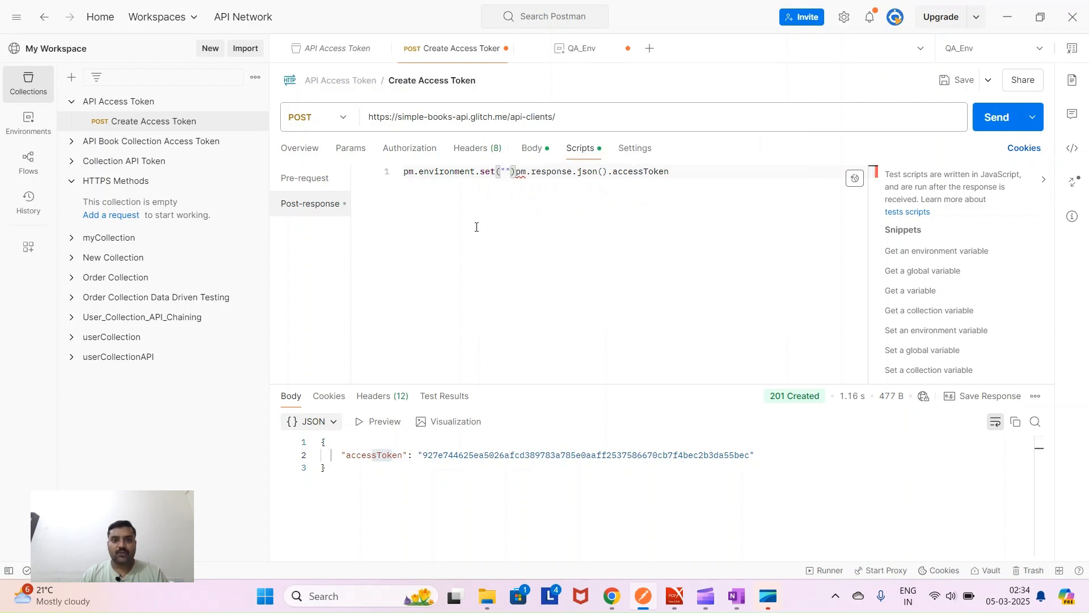
type("bear")
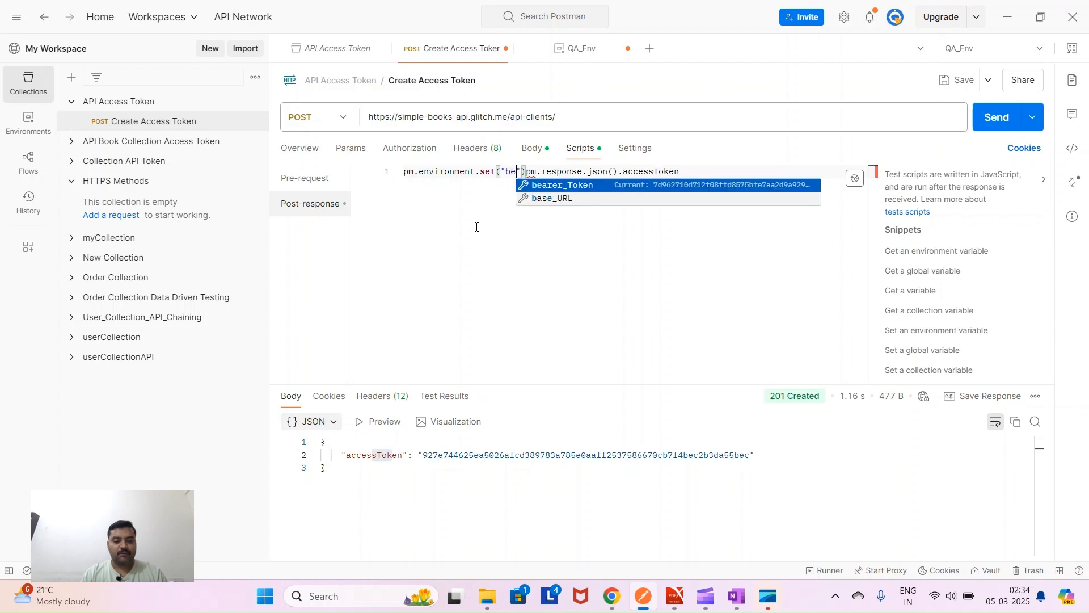
type("er")
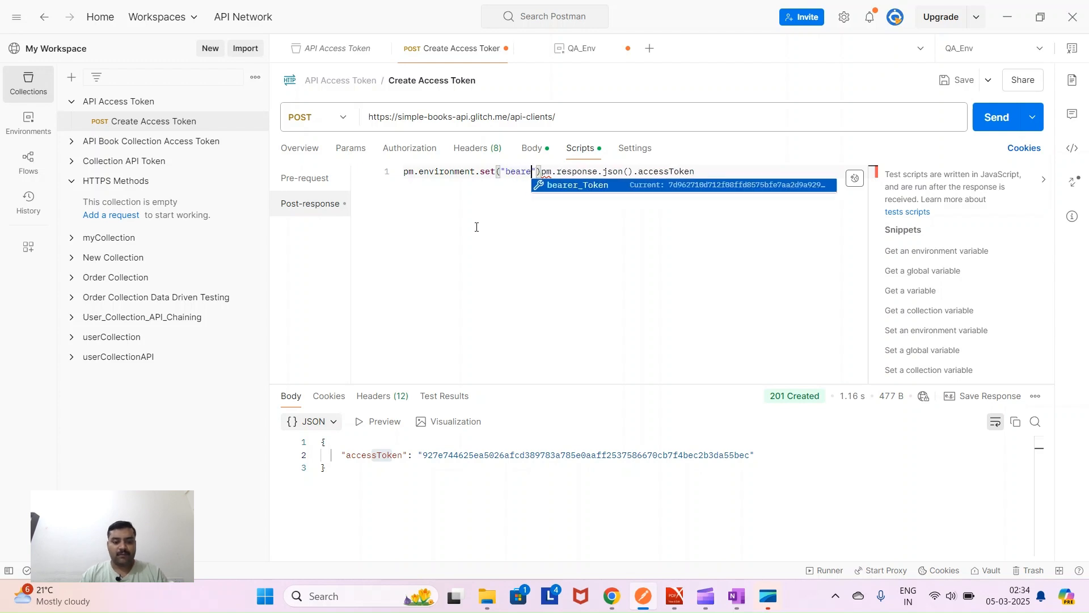
type("_Toke")
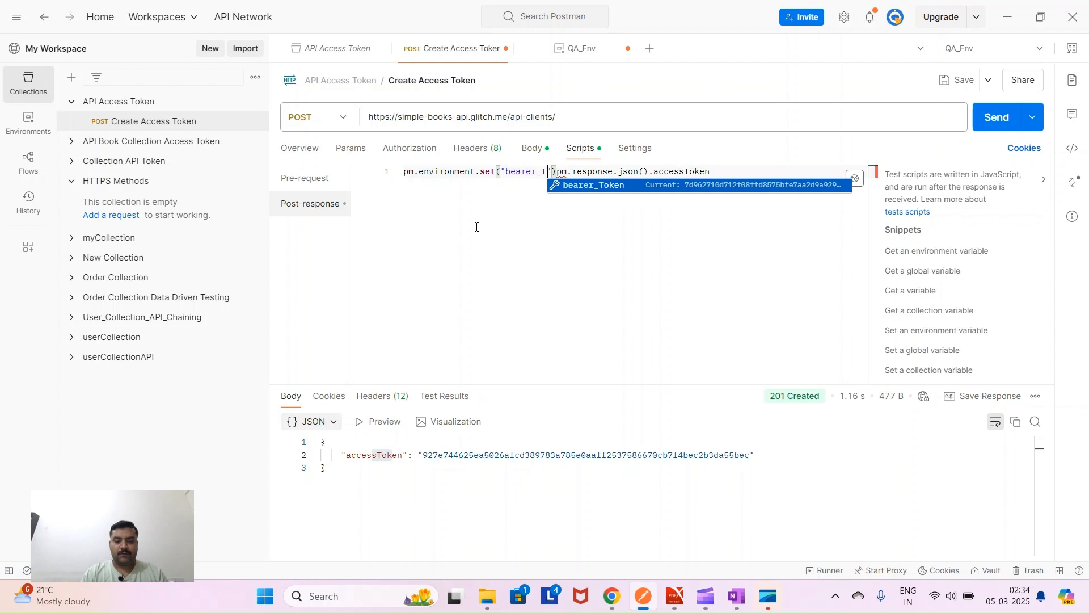
type("n")
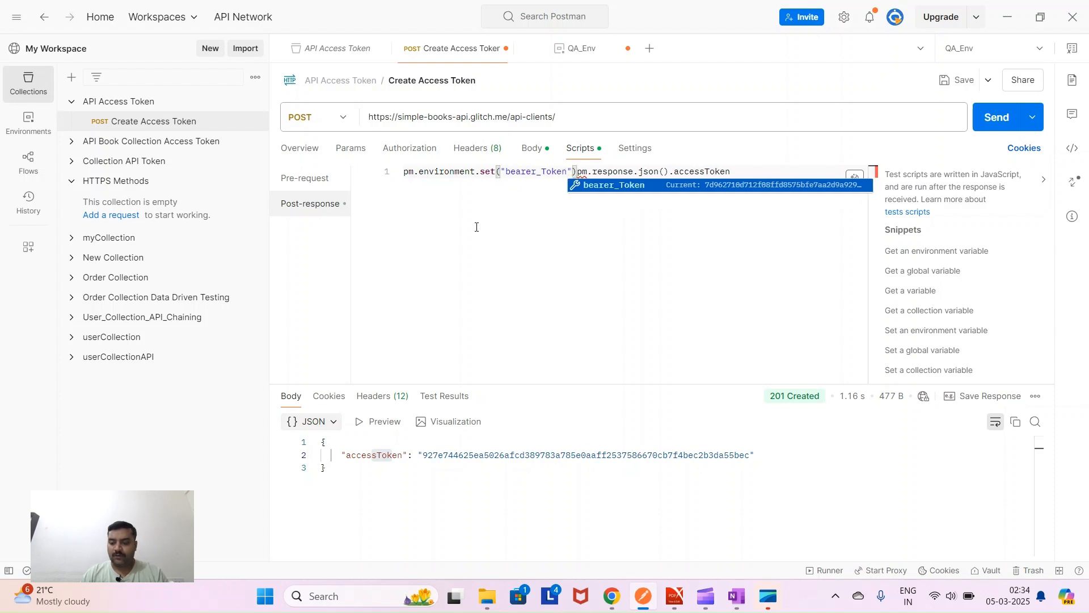
key("Escape")
type(",")
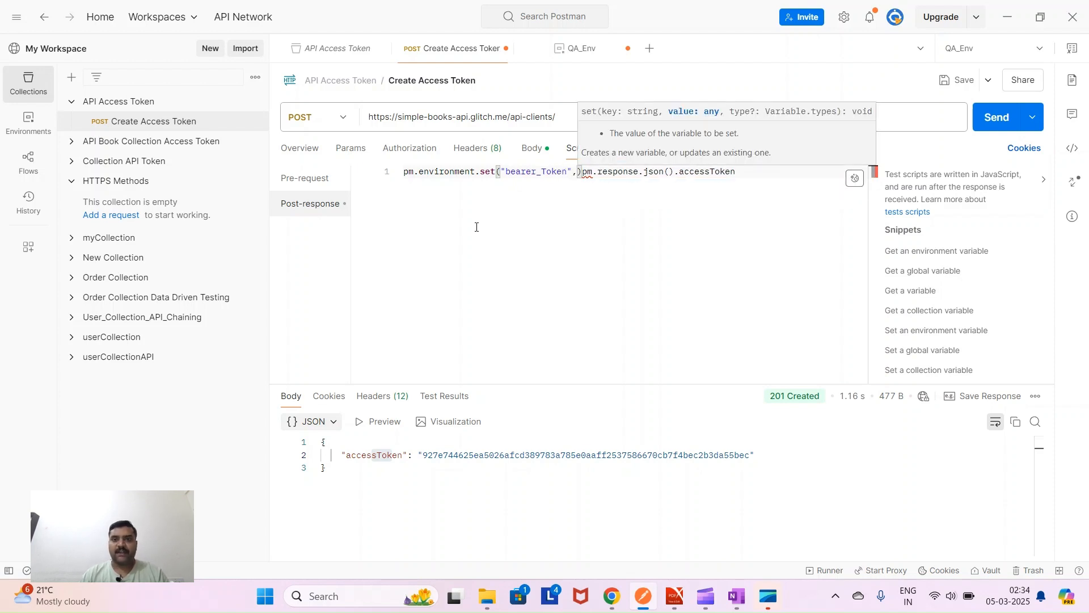
left_click_drag(583, 172, 737, 172)
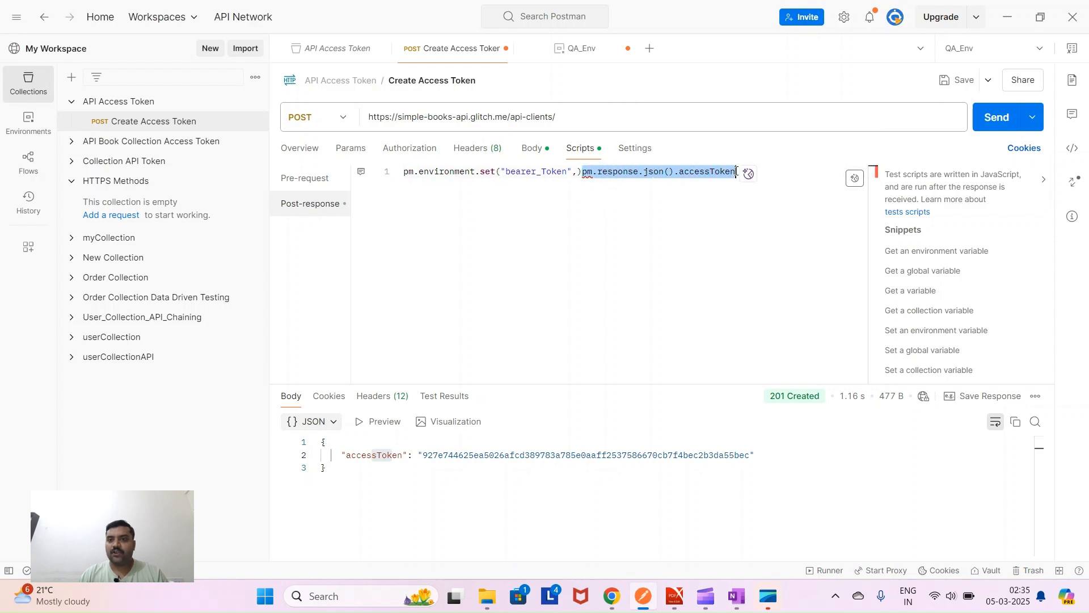
key("ctrl+x")
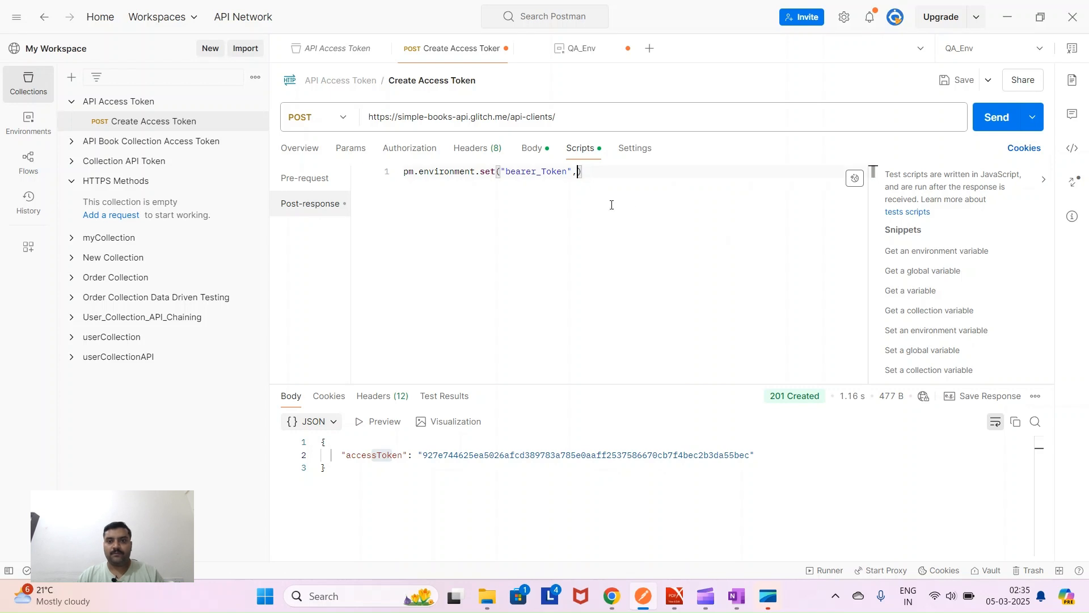
key("ctrl+v")
- End the line with a semicolon and highlight pm, environment and set in the statement
left_click(762, 246)
type(";")
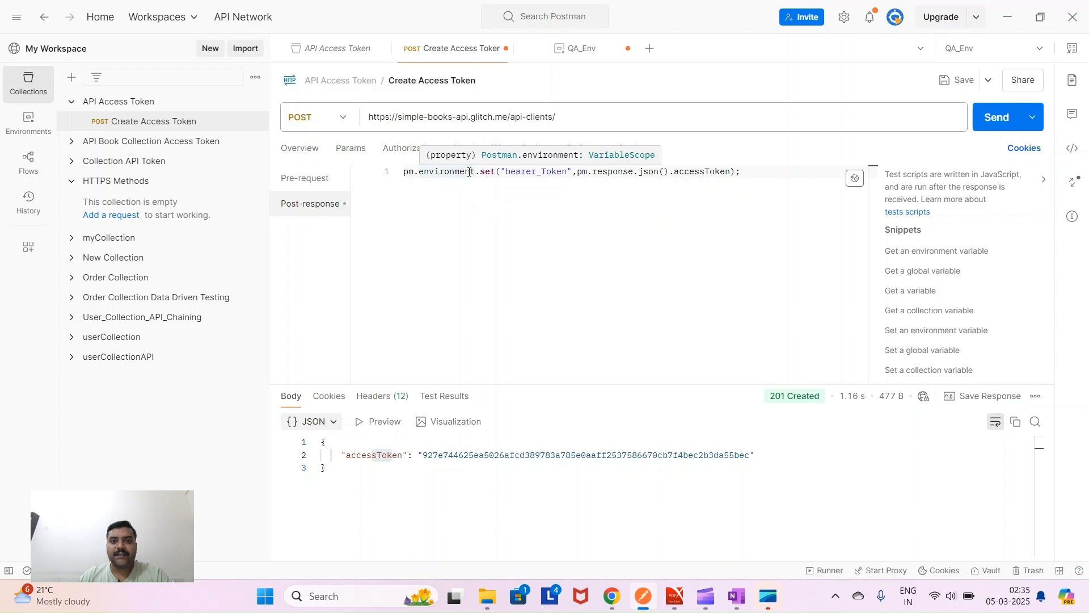
double_click(489, 172)
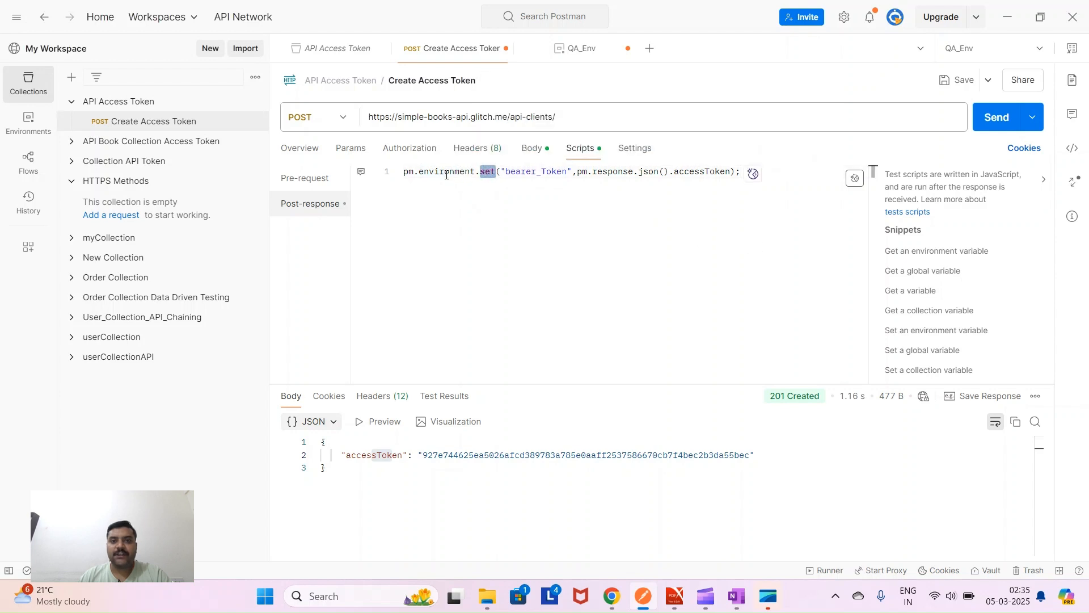
left_click(445, 172)
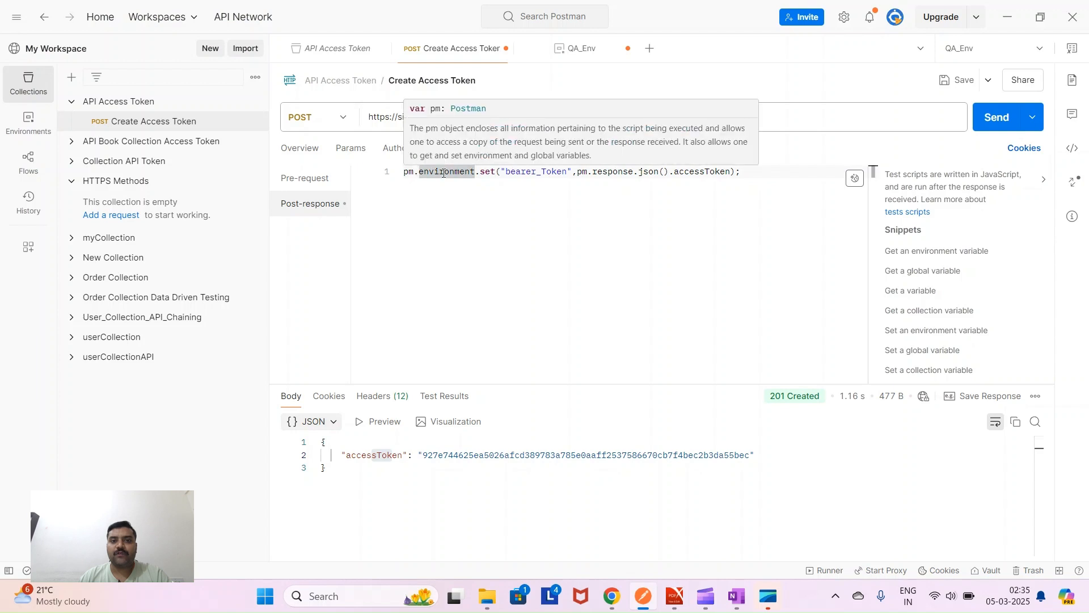
left_click(411, 200)
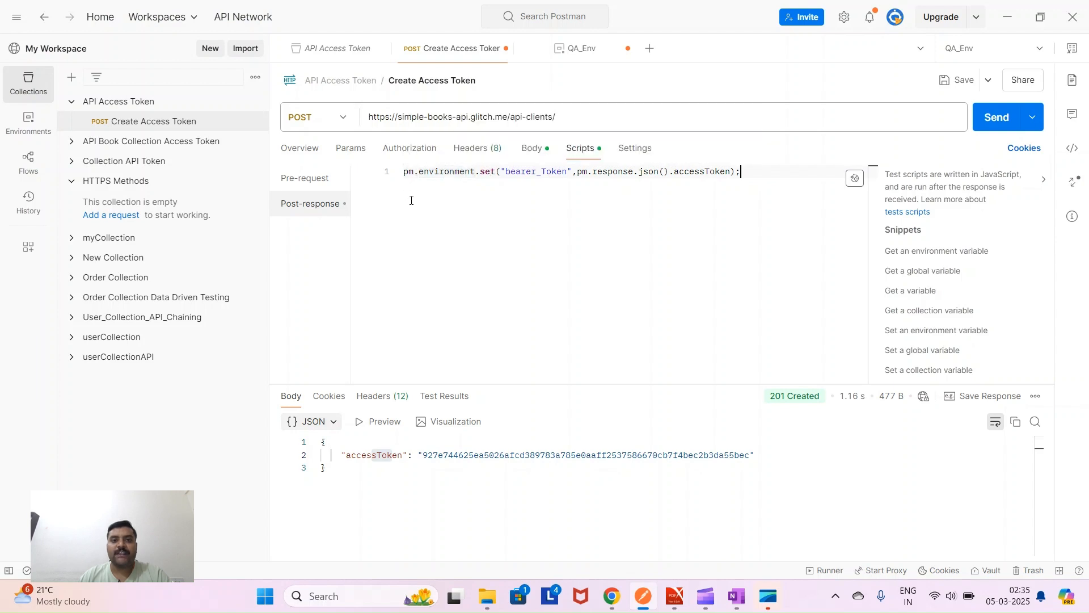
double_click(407, 172)
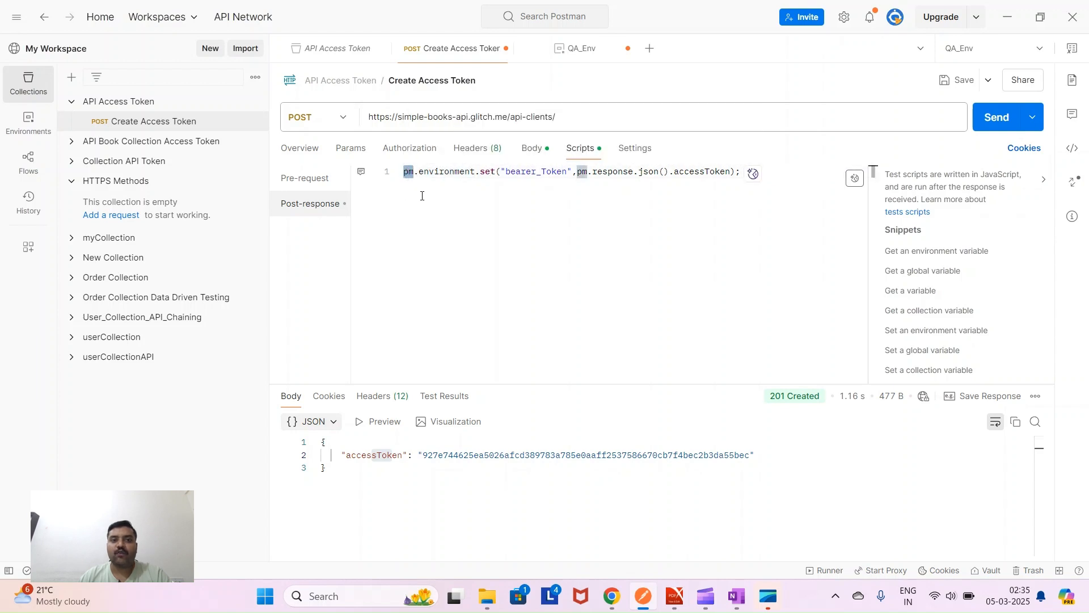
double_click(442, 172)
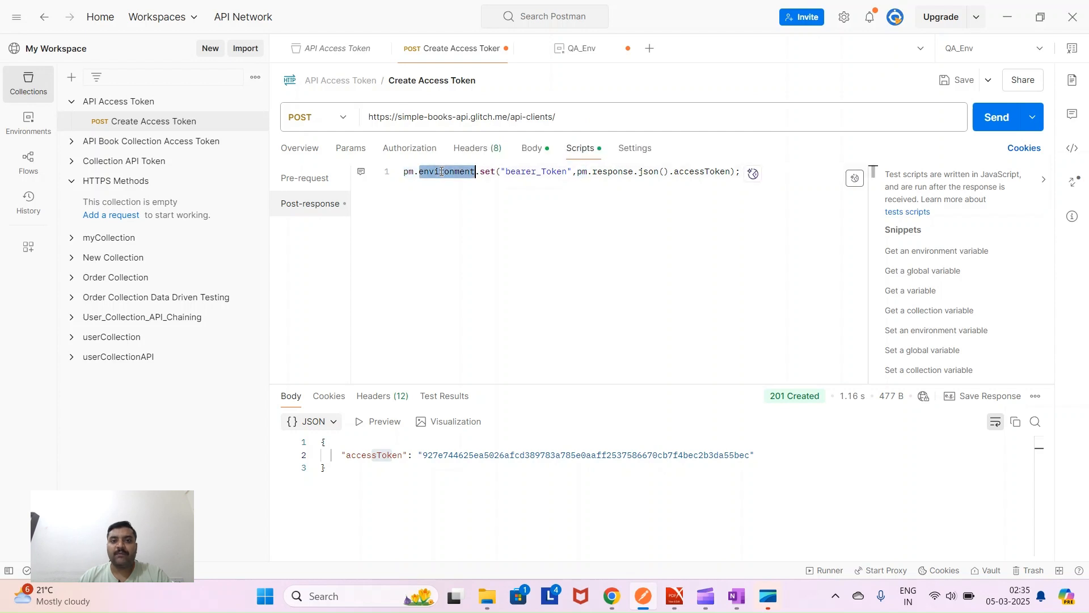
double_click(488, 172)
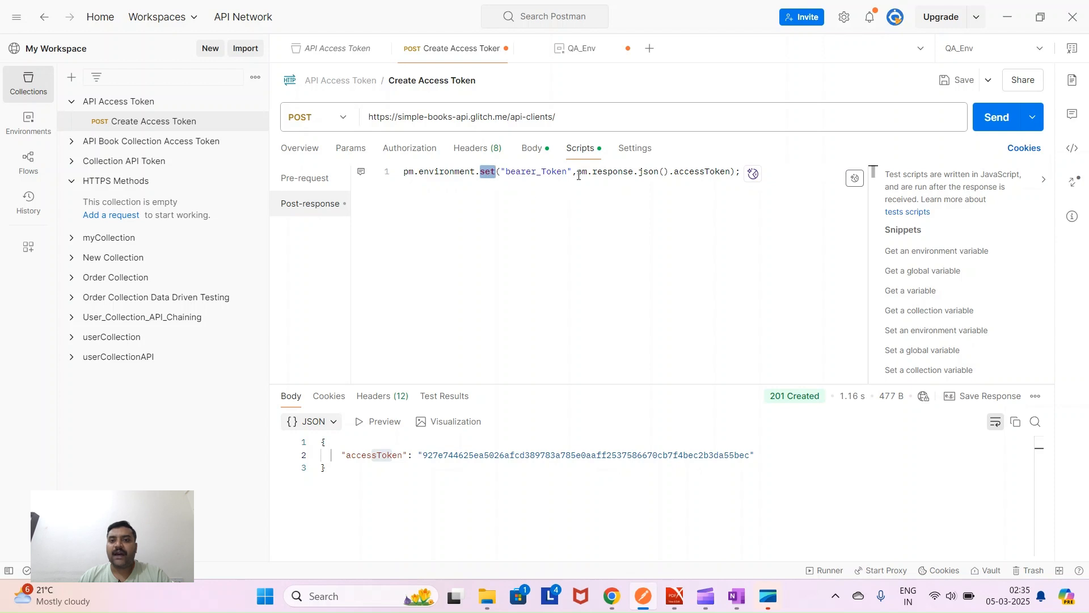
- Highlight the pm.response.json().accessToken parts, the JSON response body and the bearer_Token name
left_click_drag(577, 171, 731, 173)
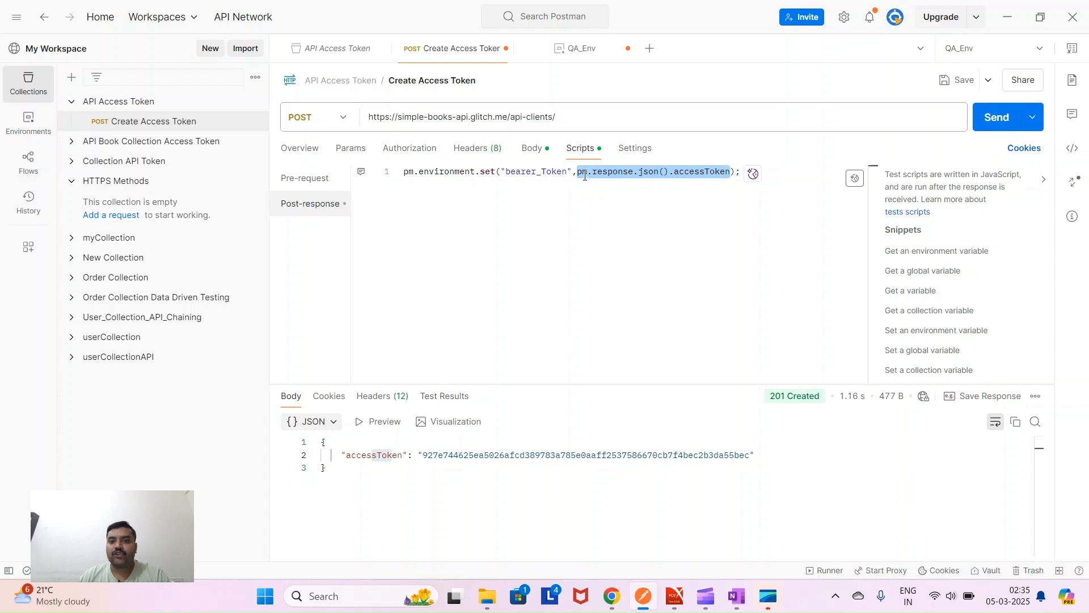
double_click(583, 173)
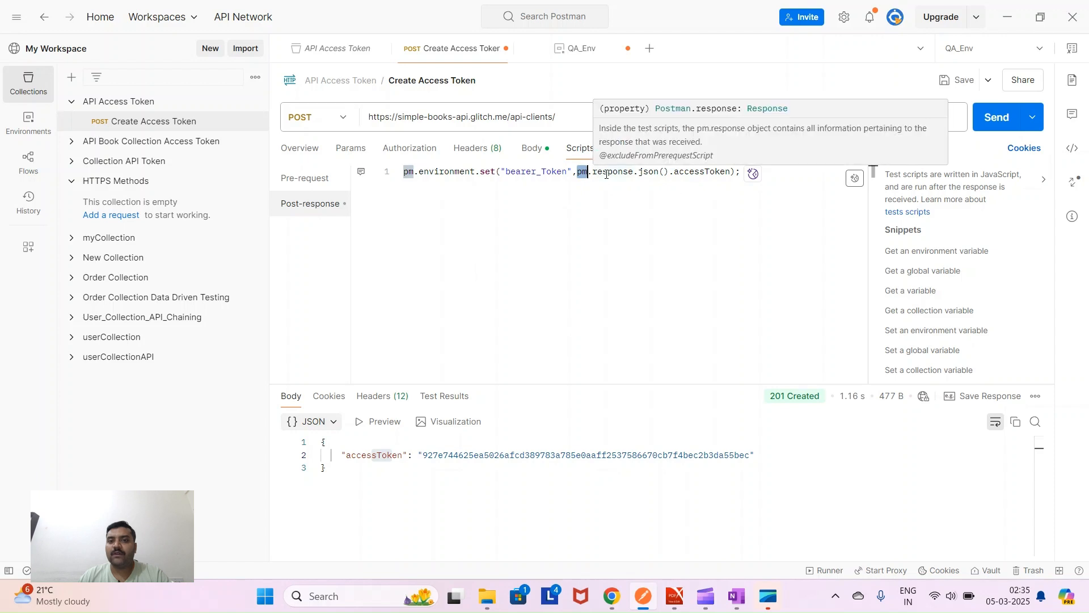
left_click(606, 174)
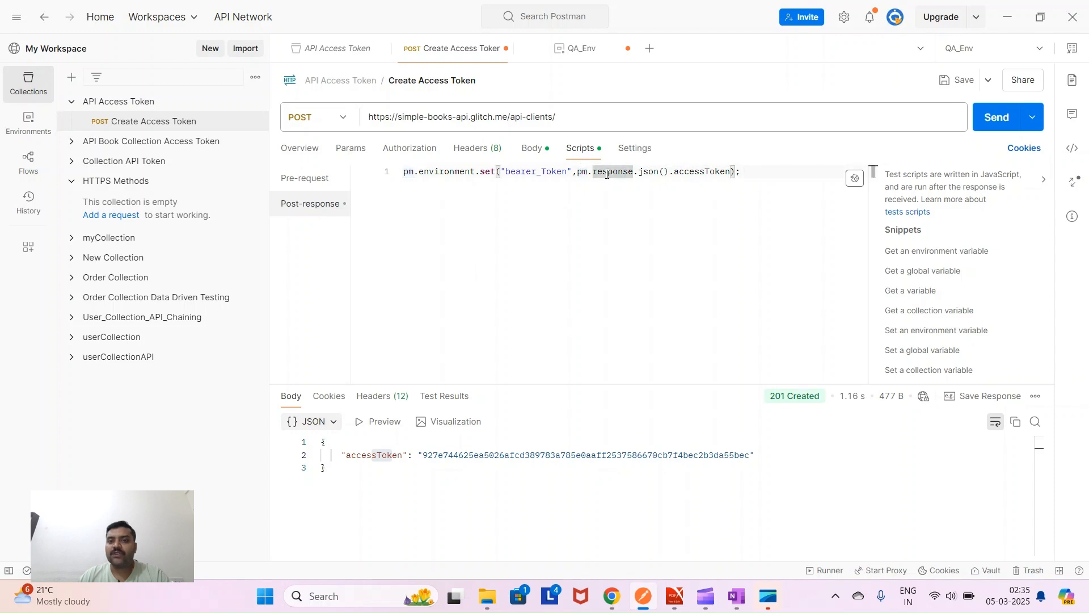
double_click(650, 172)
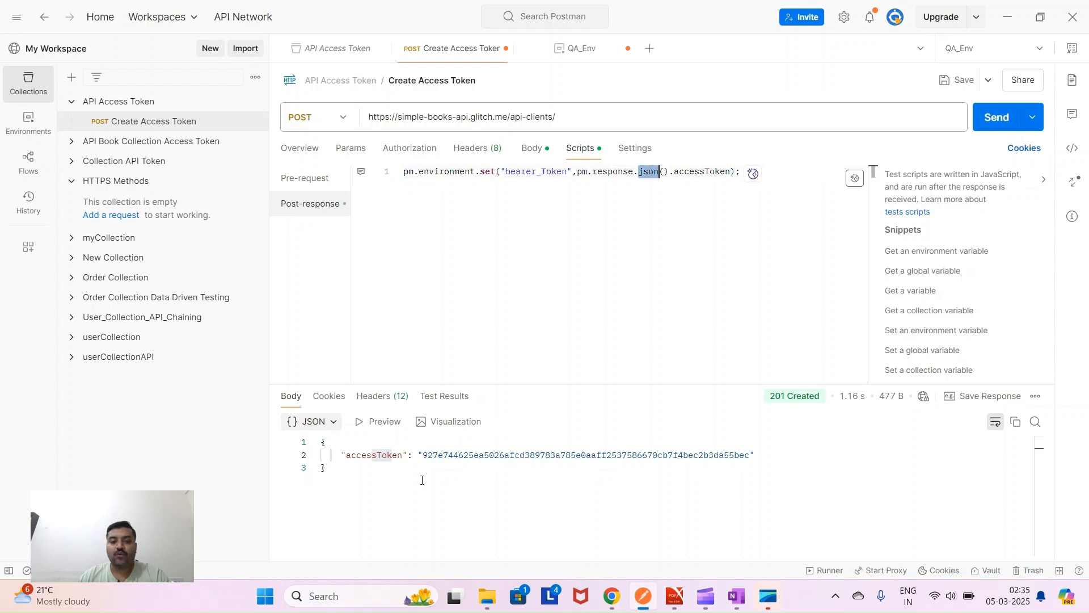
left_click_drag(327, 477, 320, 435)
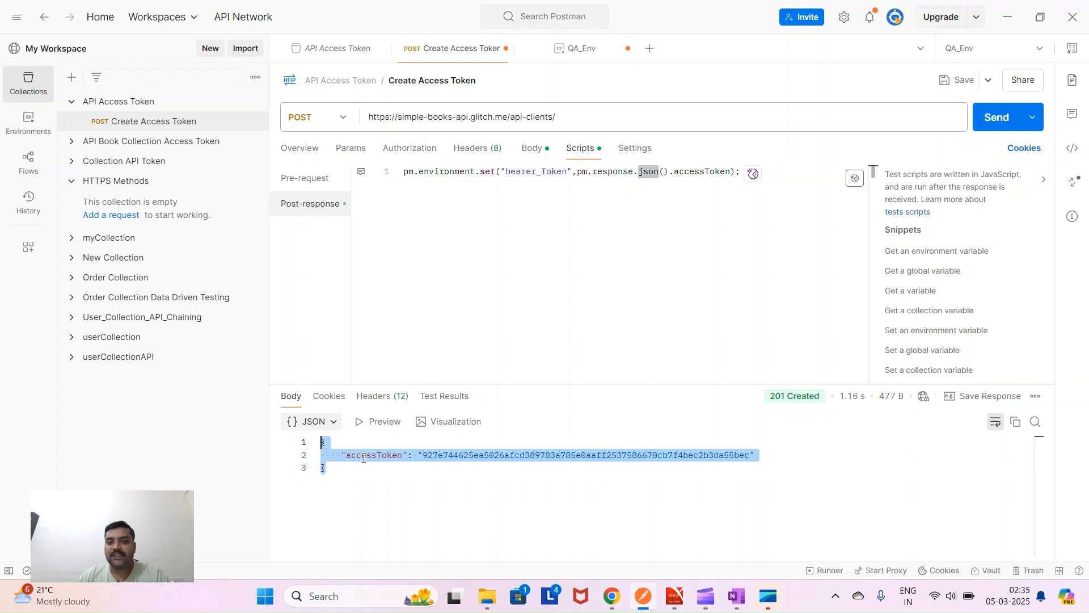
double_click(704, 172)
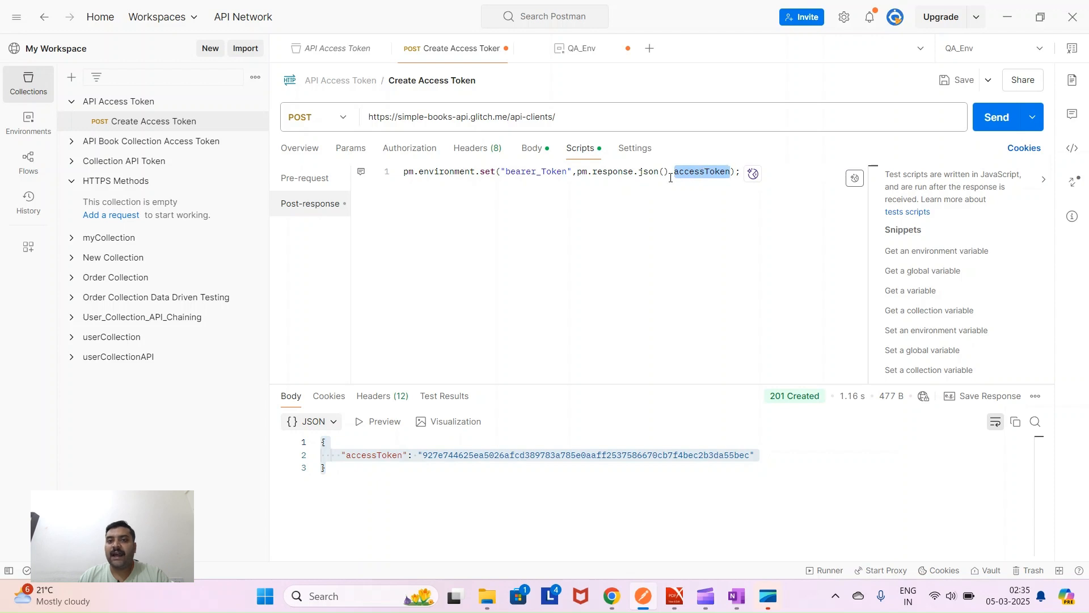
left_click_drag(578, 172, 732, 171)
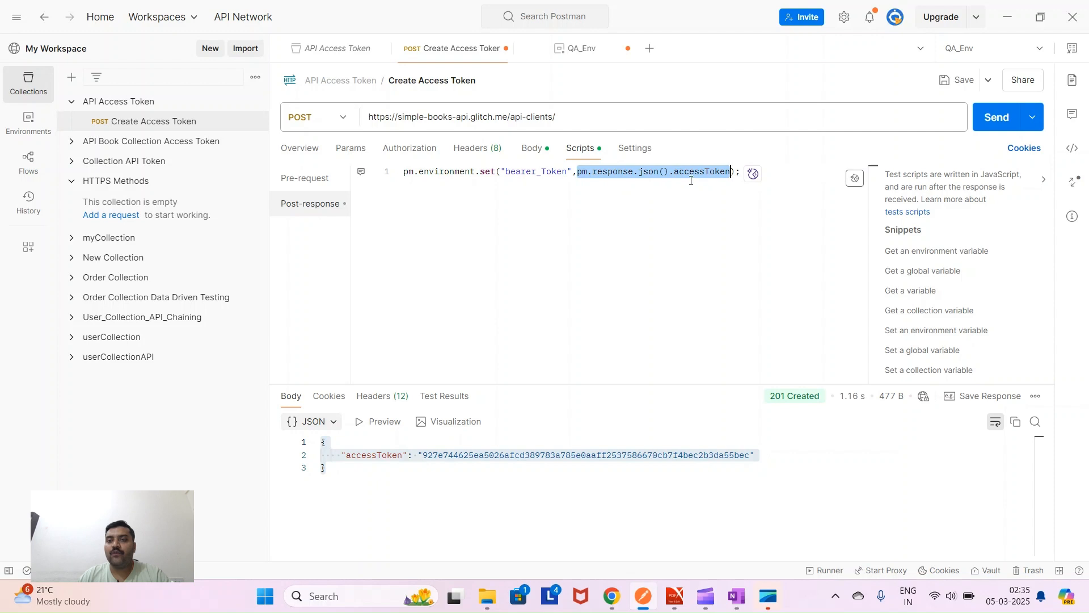
left_click_drag(507, 171, 567, 172)
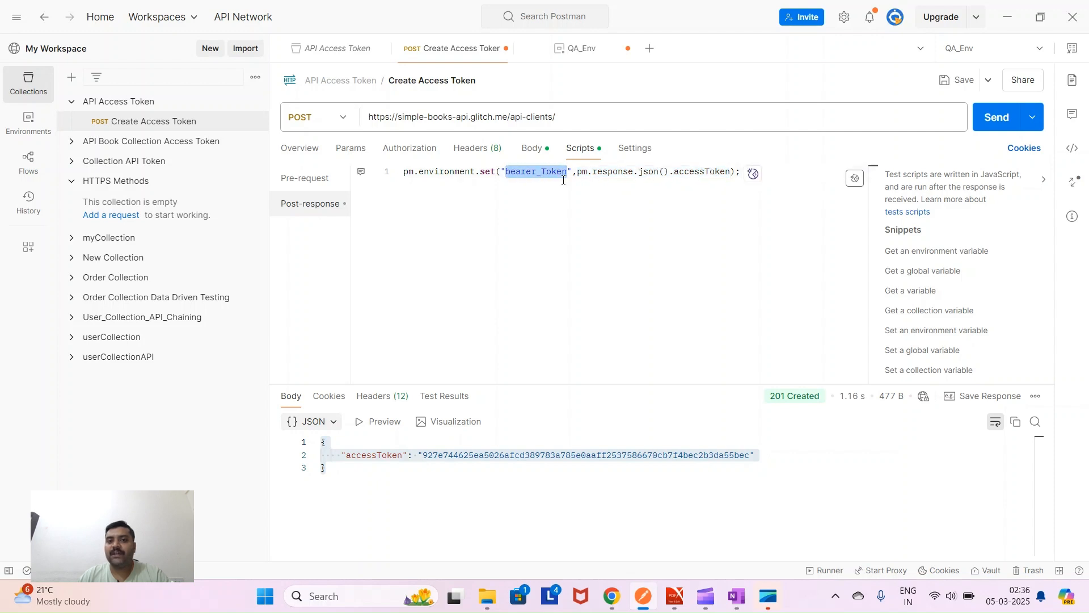
left_click(614, 249)
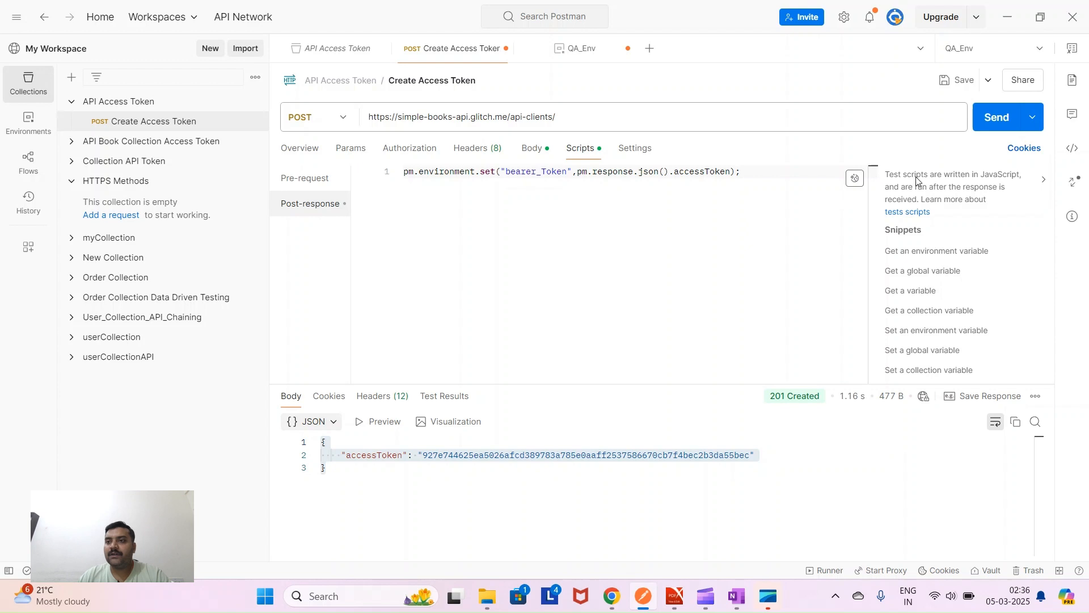
- Resend Create Access Token, check QA_Env, and reopen the request from Collections
left_click(998, 122)
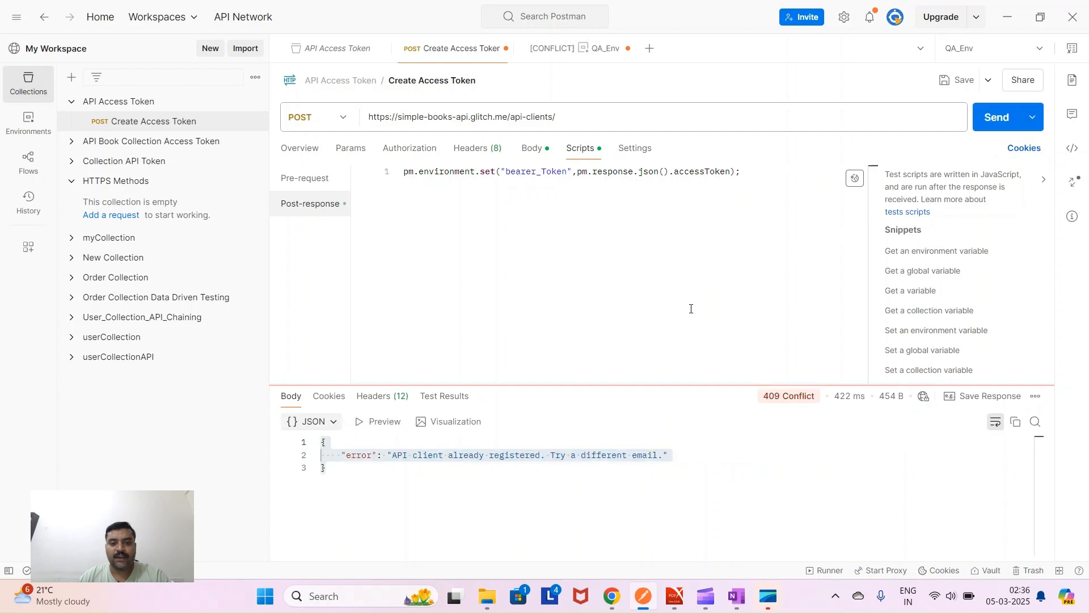
left_click(529, 149)
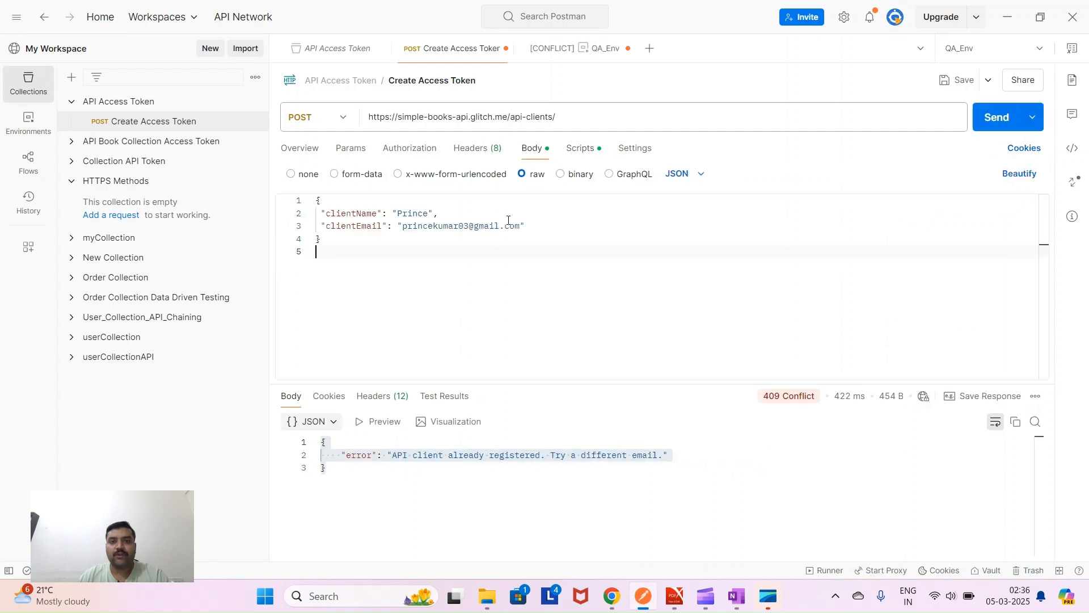
left_click(29, 120)
left_click(103, 142)
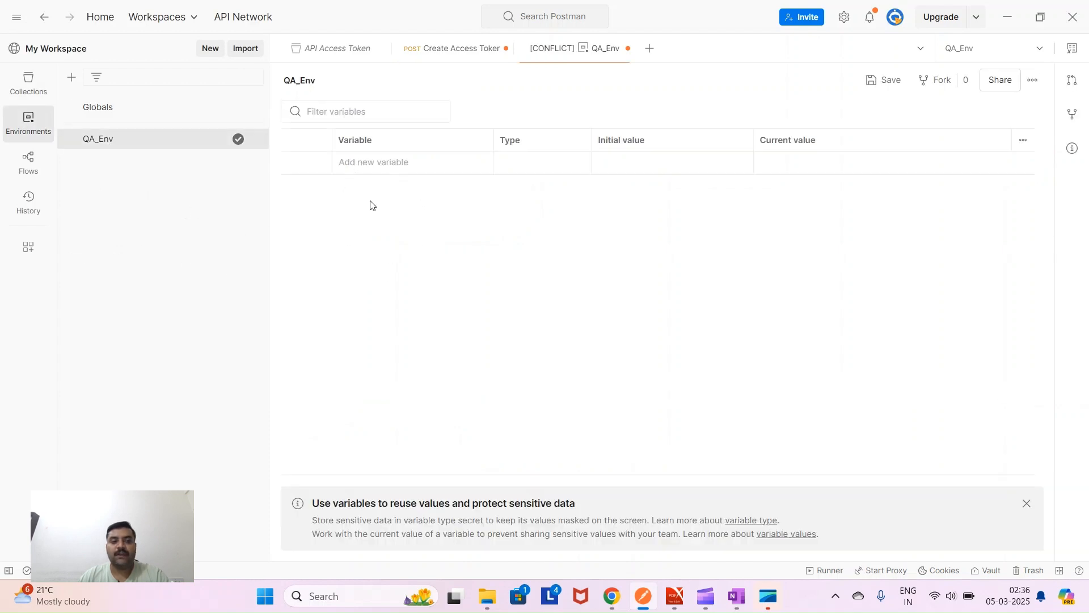
left_click(28, 82)
left_click(112, 122)
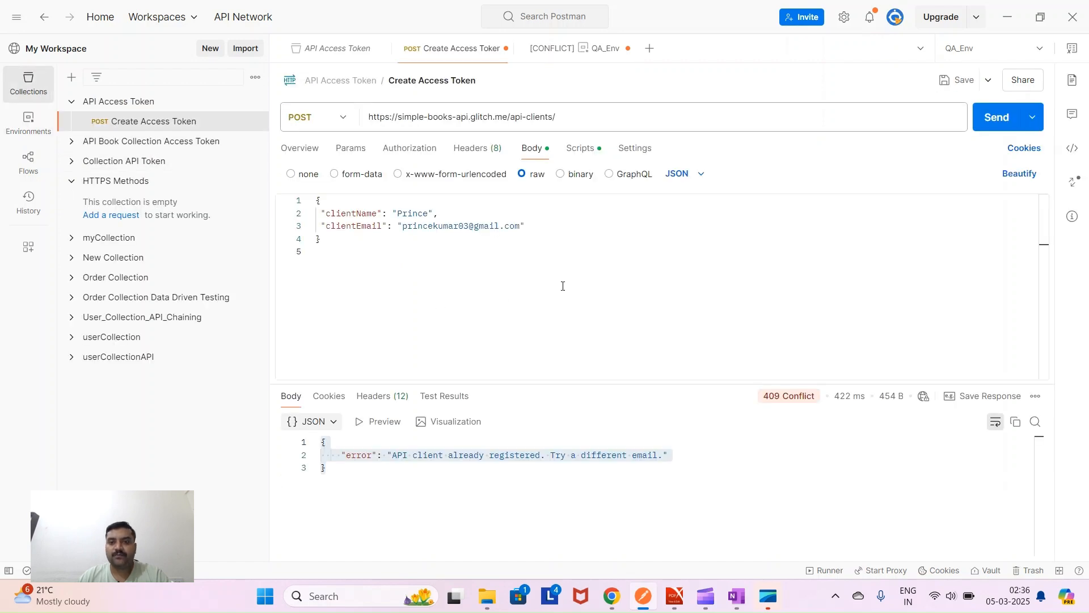
- Change the client email's last digit to 5, save, and resend to get 201 Created
left_click(468, 227)
key("BackSpace")
type("5")
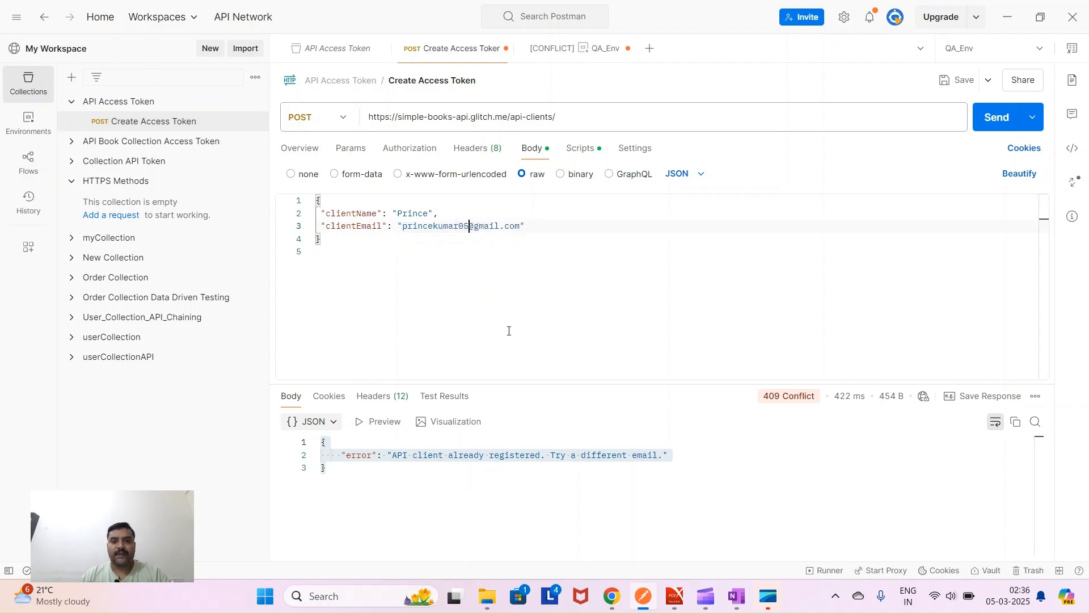
left_click(959, 80)
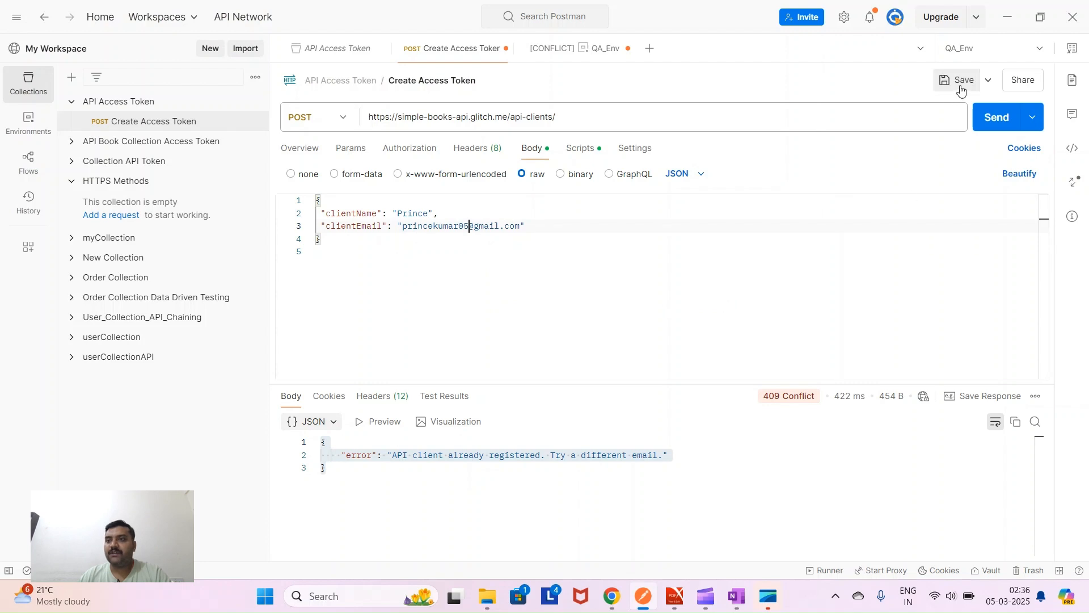
left_click(998, 119)
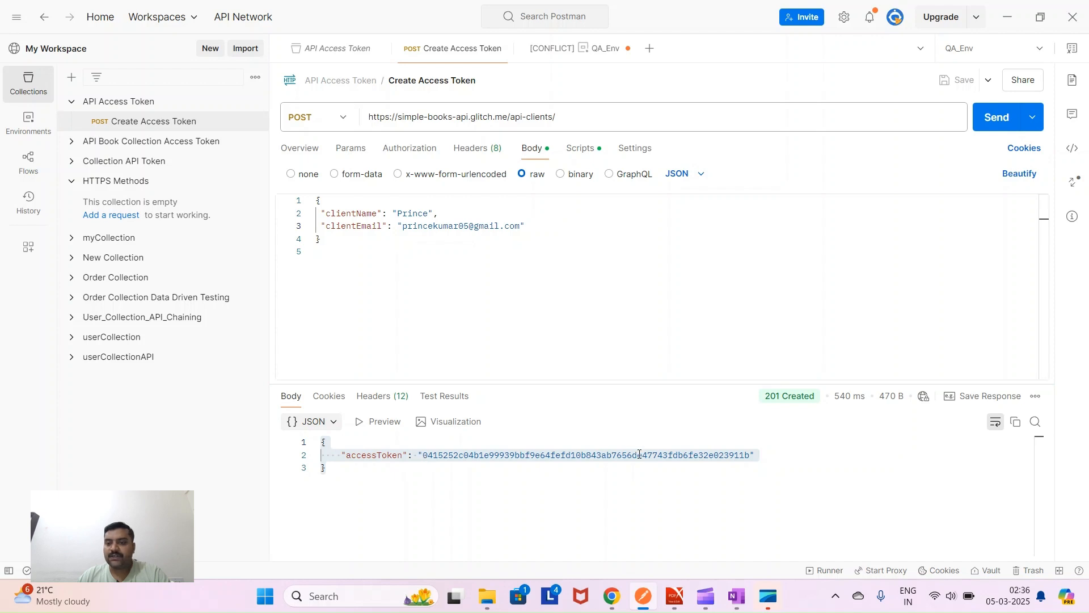
left_click_drag(765, 396, 816, 400)
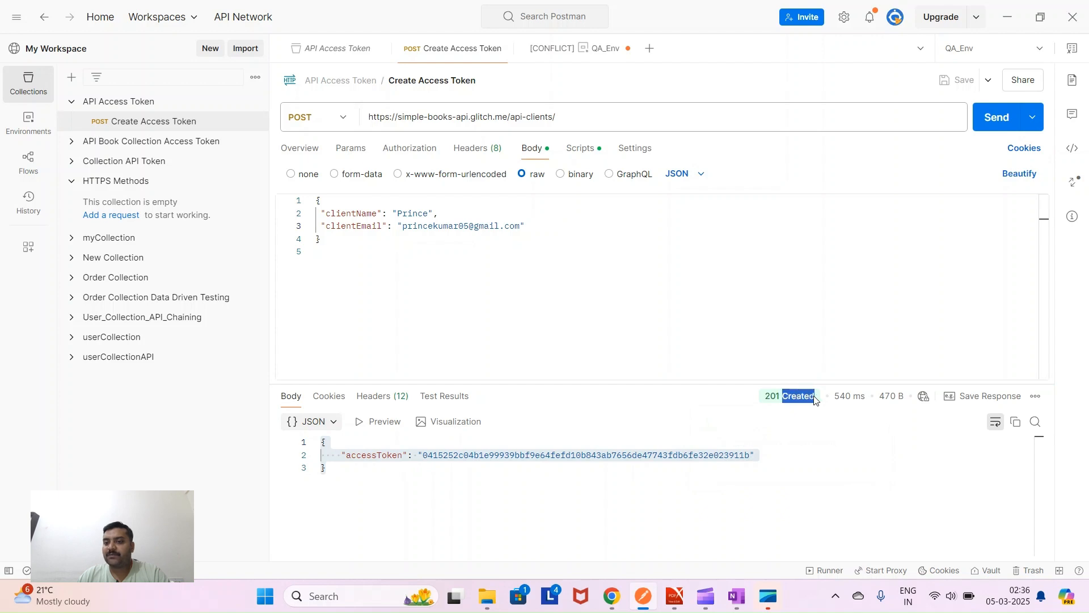
left_click(810, 417)
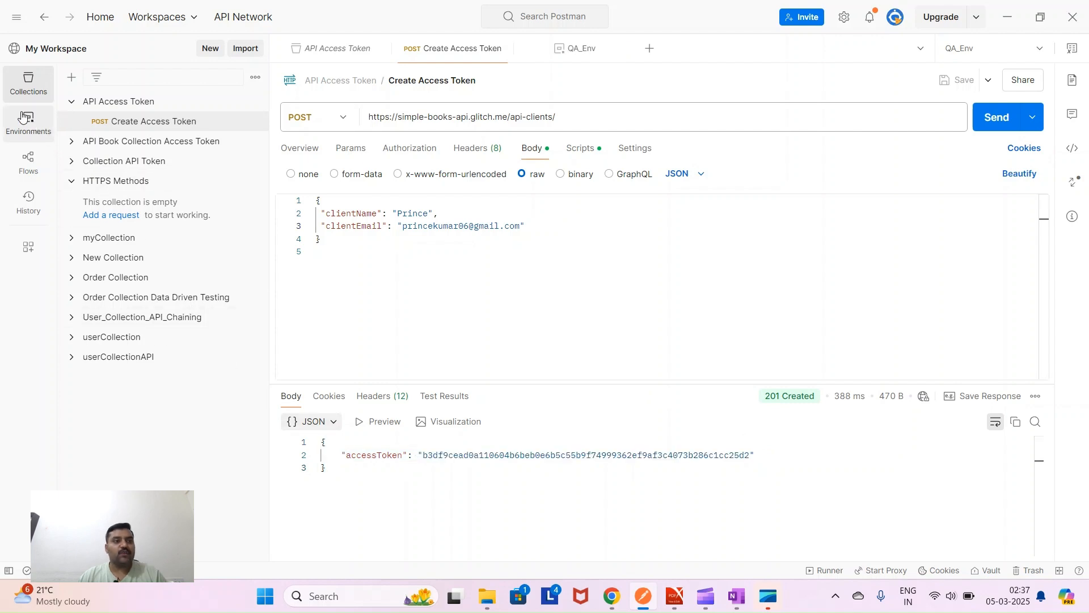
- Confirm bearer_Token exists in QA_Env, then open the HTTPS Methods collection overview
left_click(25, 120)
left_click(104, 140)
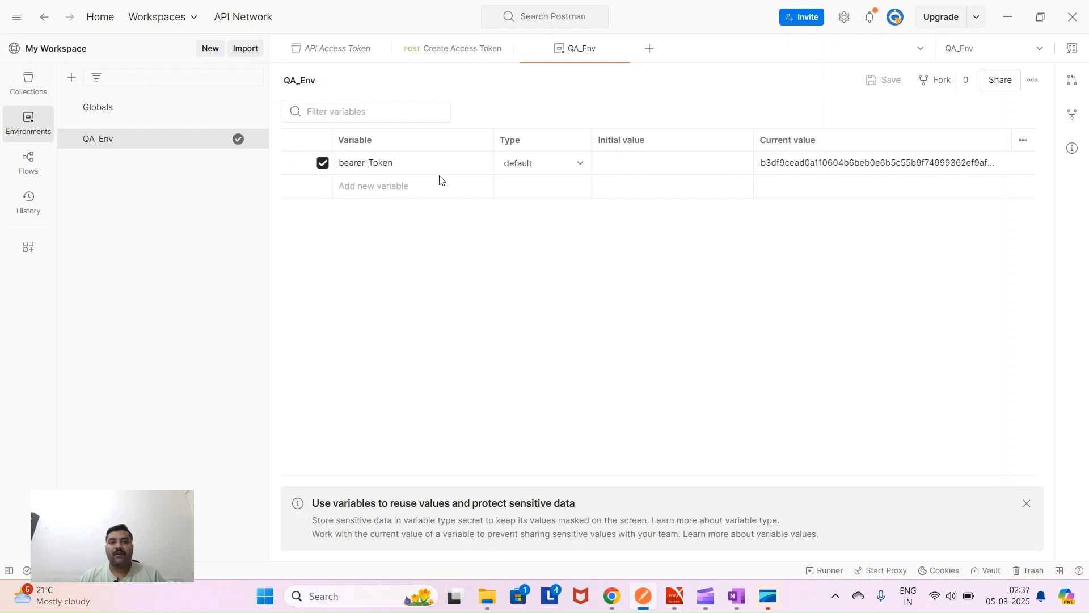
left_click(342, 163)
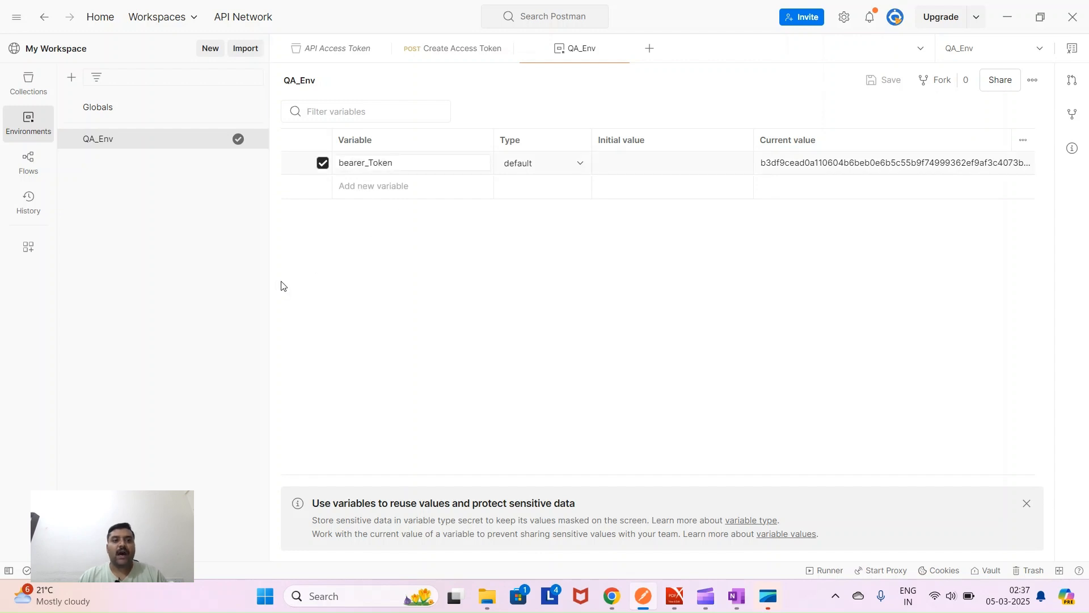
left_click(32, 92)
left_click(99, 181)
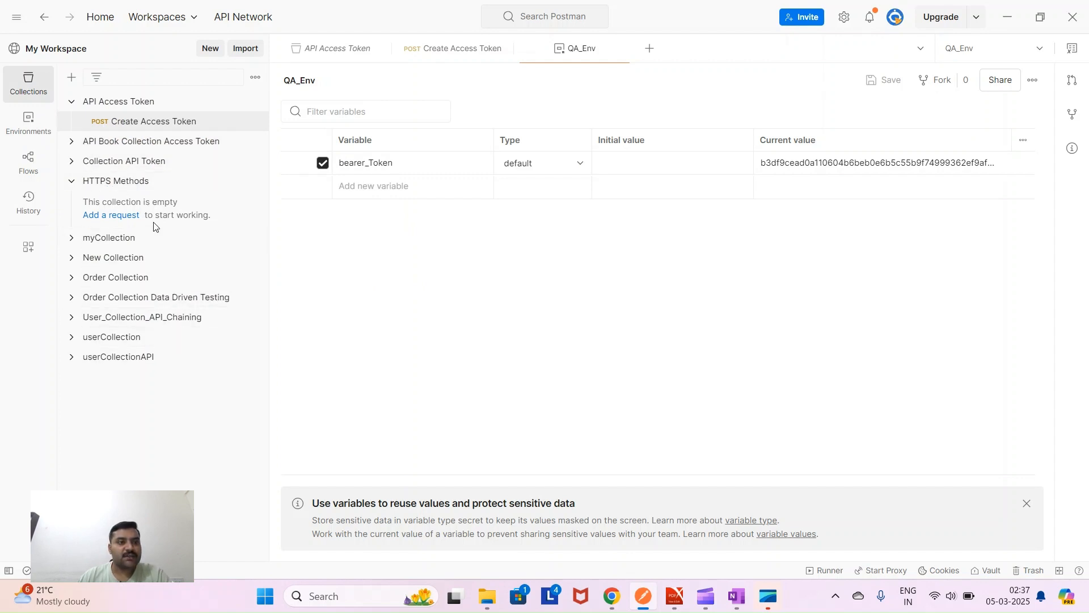
left_click(127, 186)
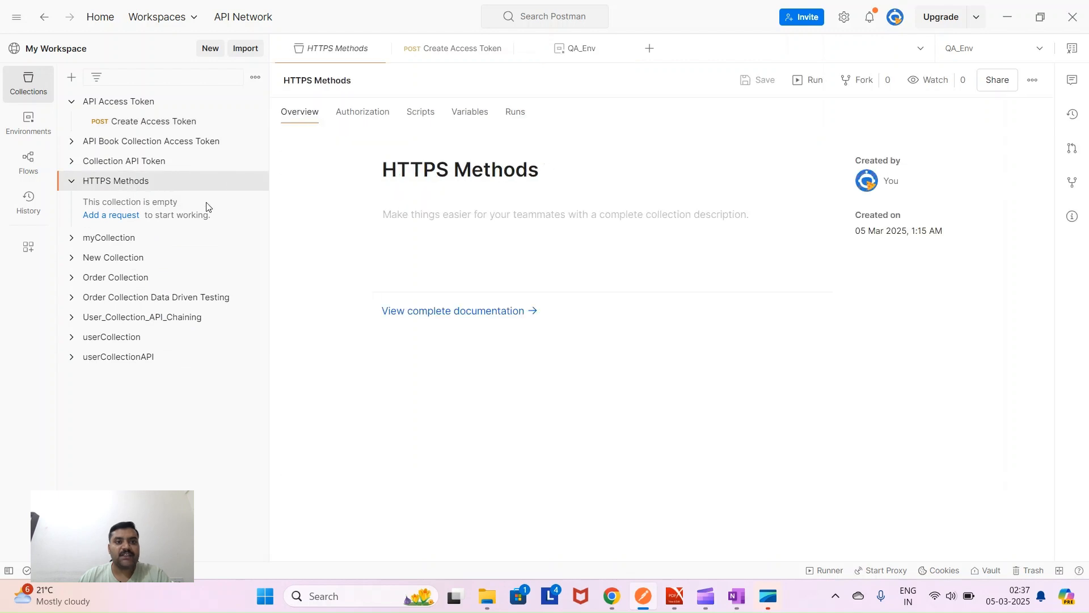
- Add a New Request to the HTTPS Methods collection and set its method to POST
left_click(256, 182)
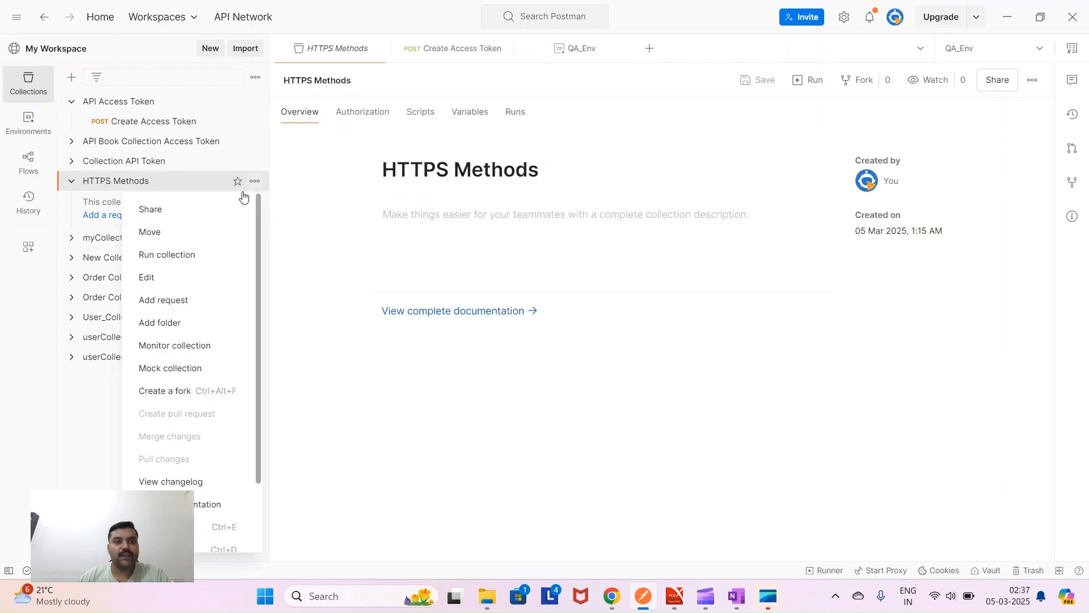
left_click(194, 307)
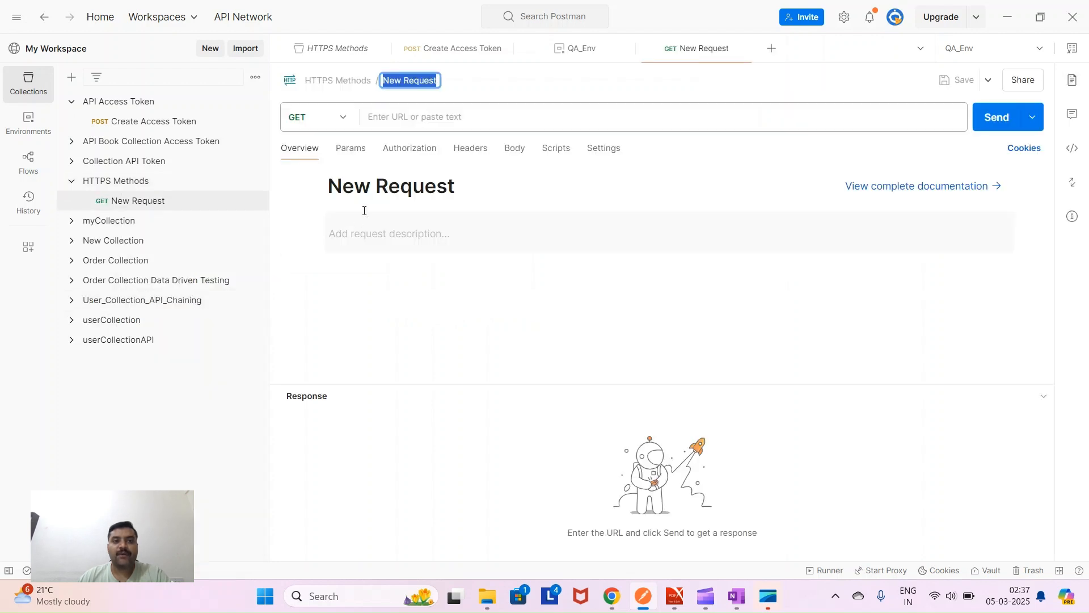
left_click(335, 125)
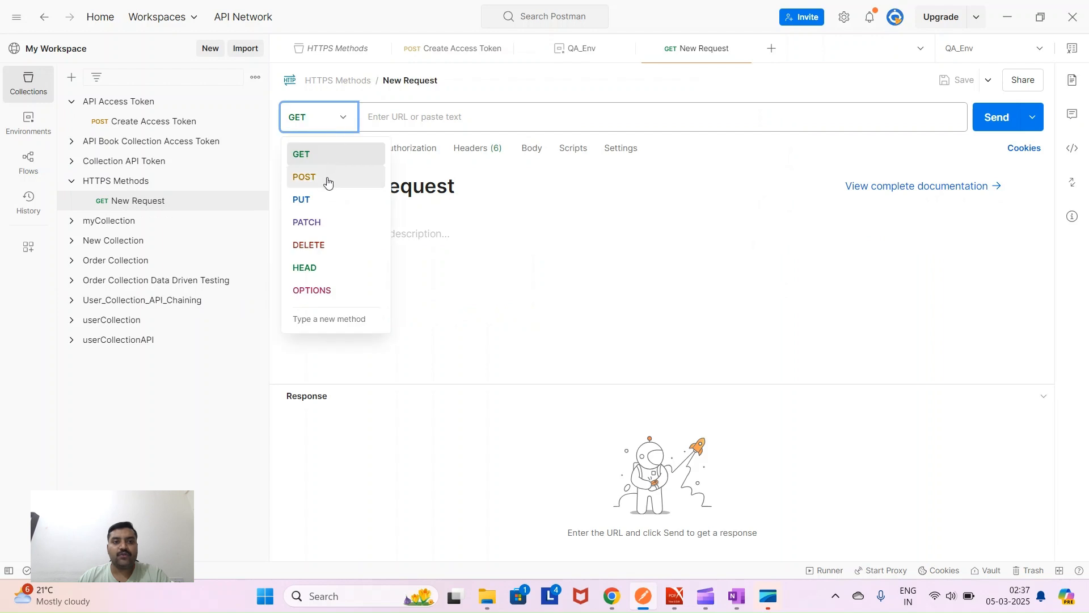
left_click(327, 180)
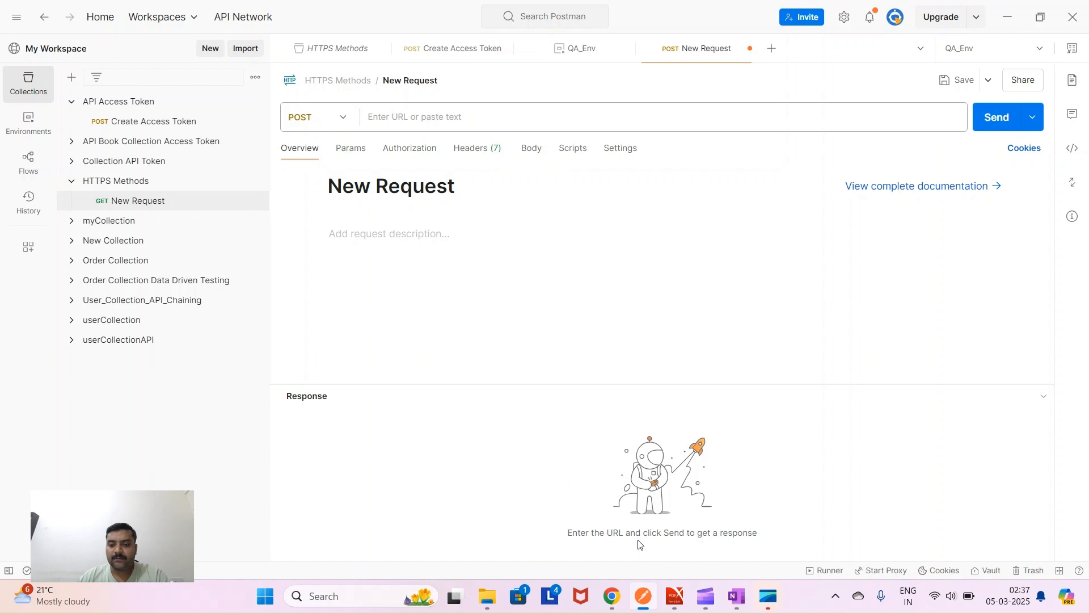
left_click(675, 596)
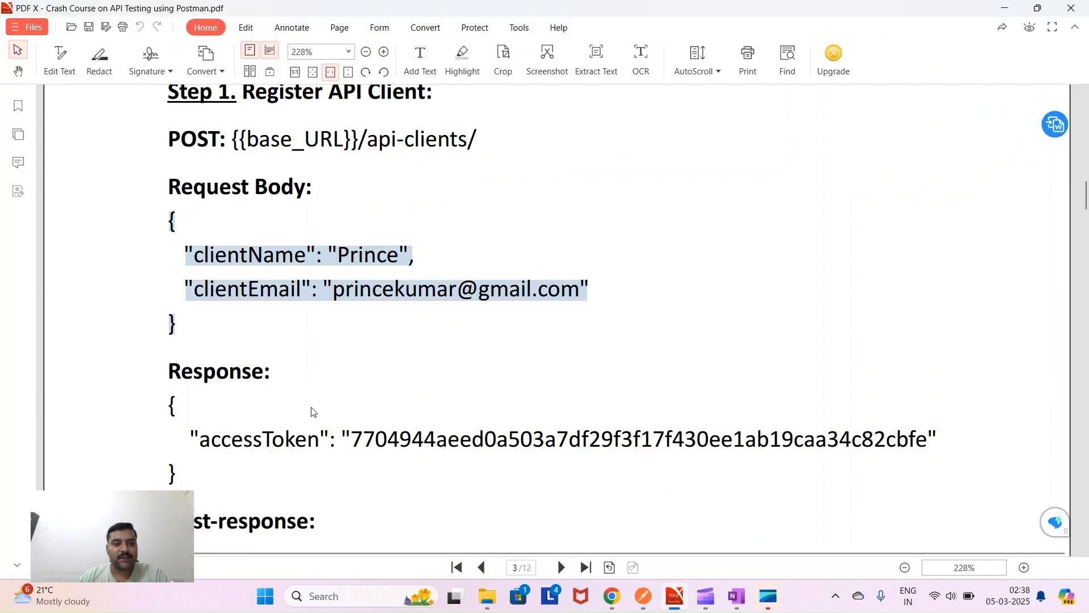
- Review the PDF's Register API Client heading, Step 1 POST endpoint and request body
scroll(250, 369, "down", 2)
scroll(227, 293, "up", 3)
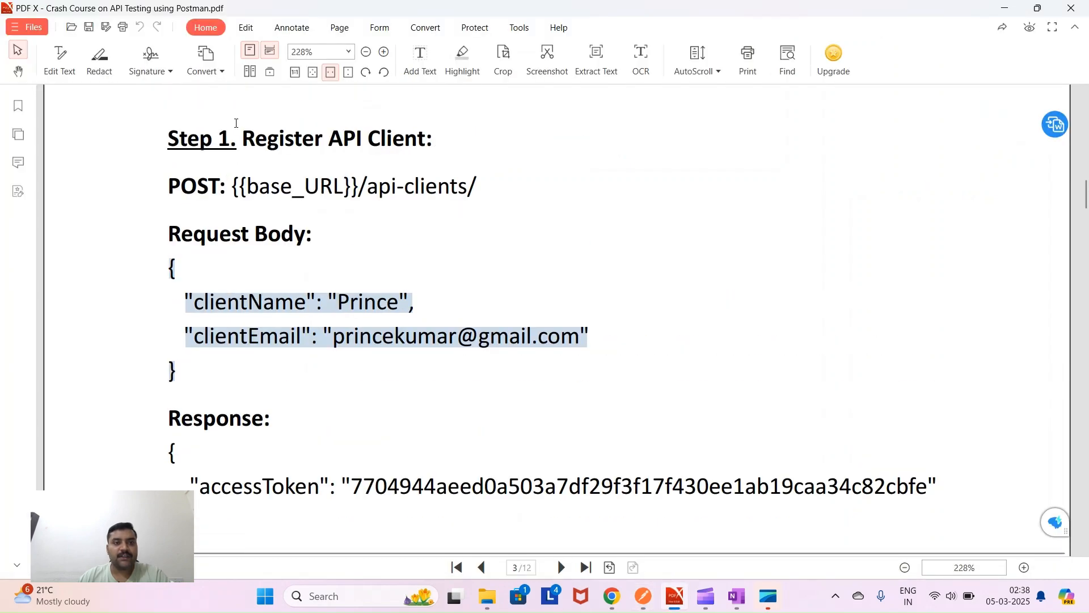
left_click_drag(243, 136, 455, 136)
left_click_drag(169, 192, 479, 189)
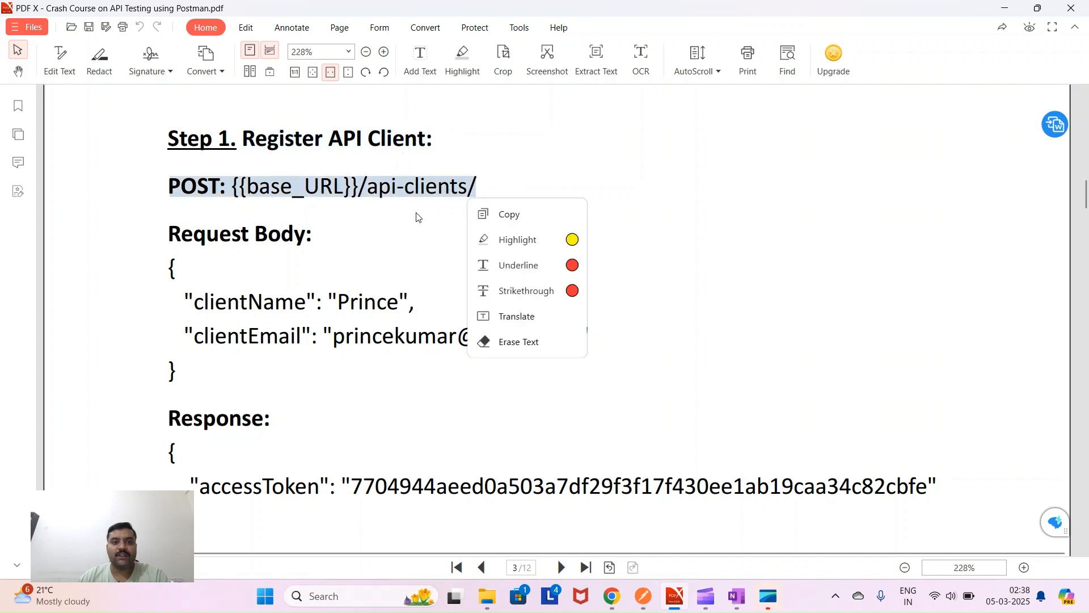
left_click_drag(168, 262, 181, 383)
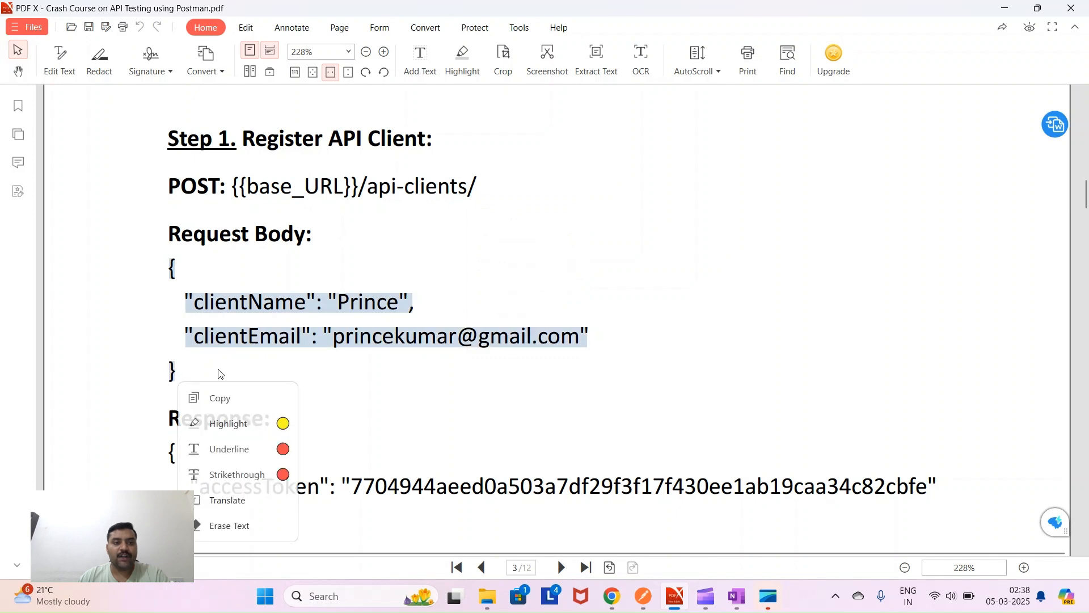
left_click(360, 375)
- Review the accessToken response, the post-response script line, and Step 2 Submit an Order's base_URL
scroll(359, 375, "down", 3)
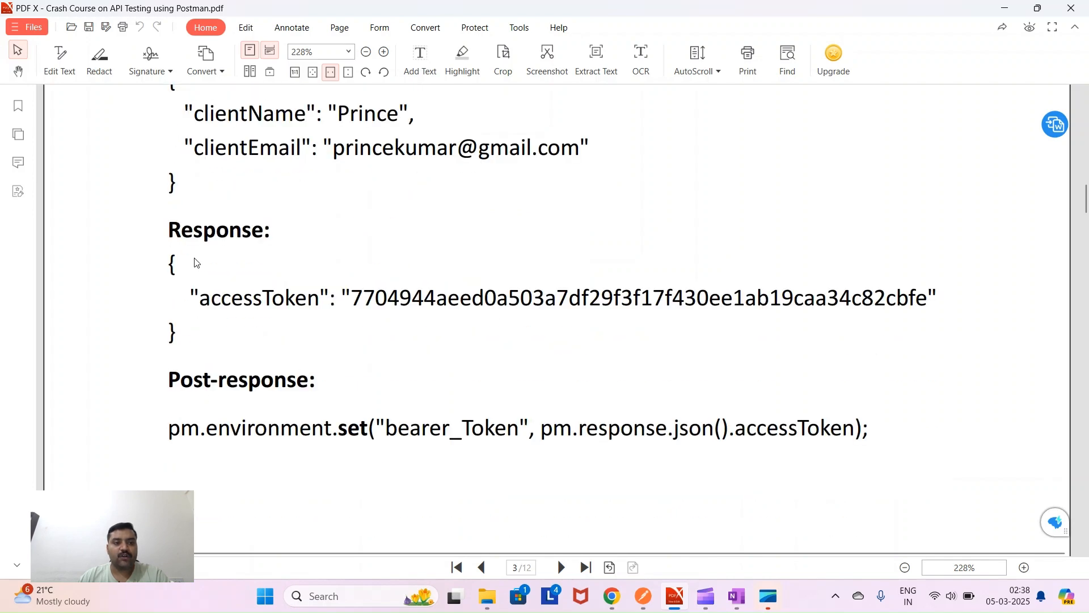
left_click_drag(169, 257, 210, 342)
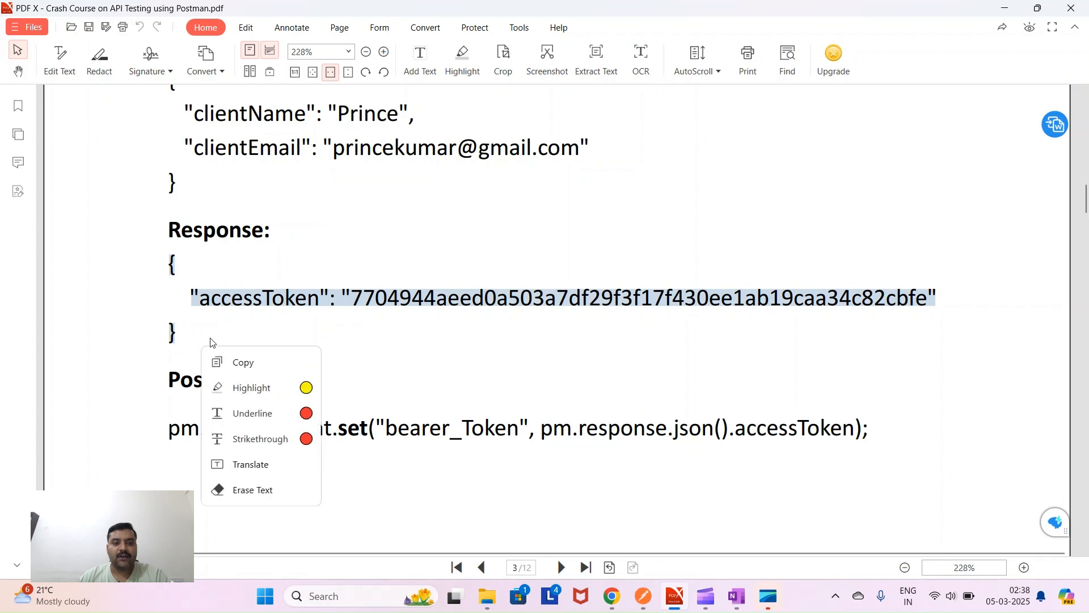
left_click(325, 364)
scroll(301, 377, "down", 2)
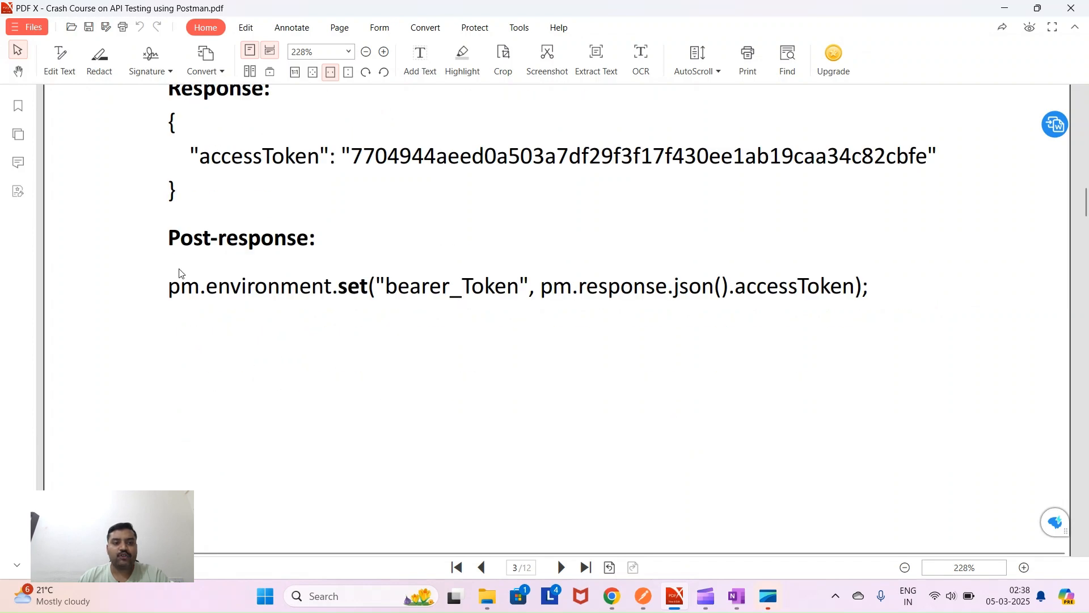
left_click_drag(170, 288, 841, 295)
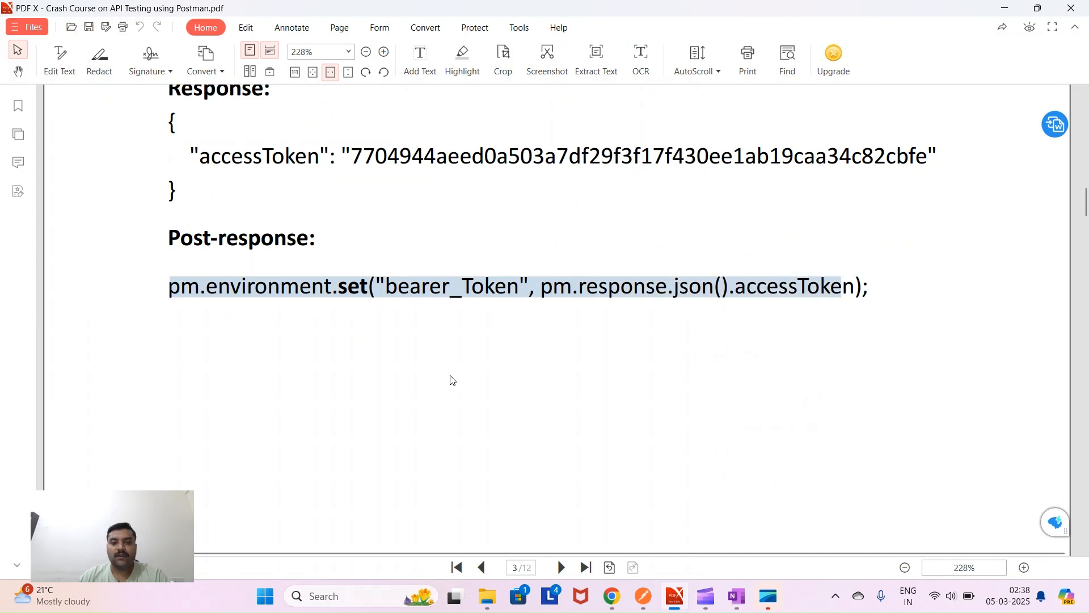
scroll(452, 380, "down", 8)
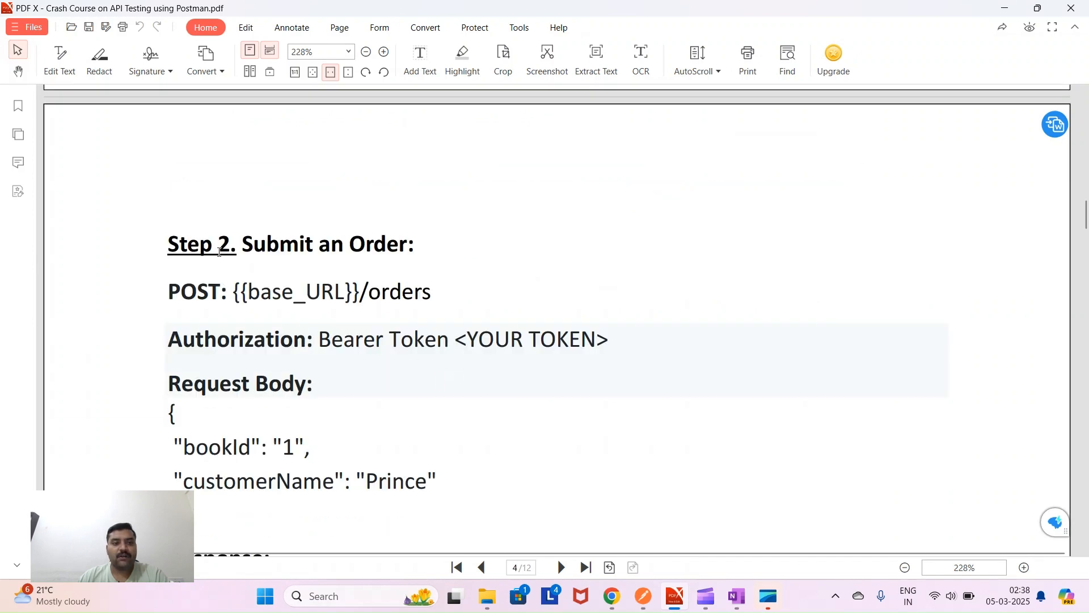
left_click_drag(238, 247, 413, 251)
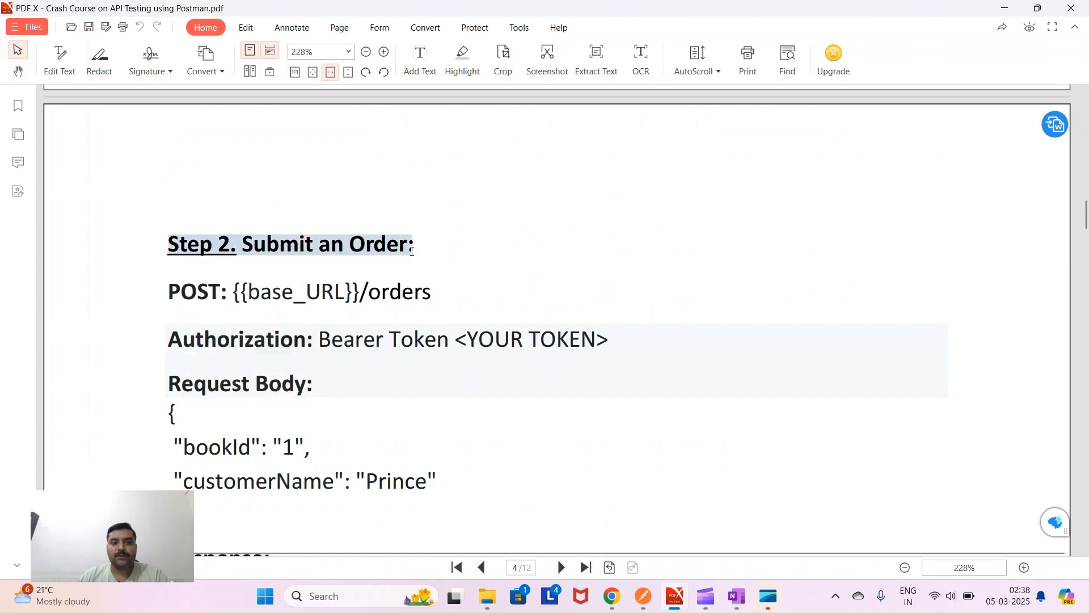
left_click(468, 259)
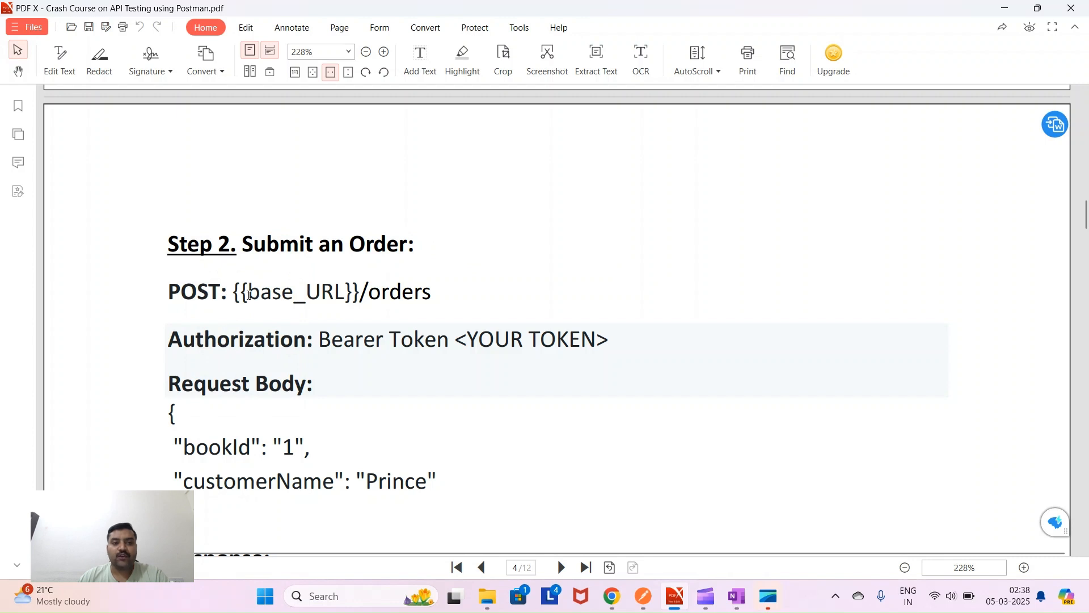
left_click_drag(250, 293, 341, 292)
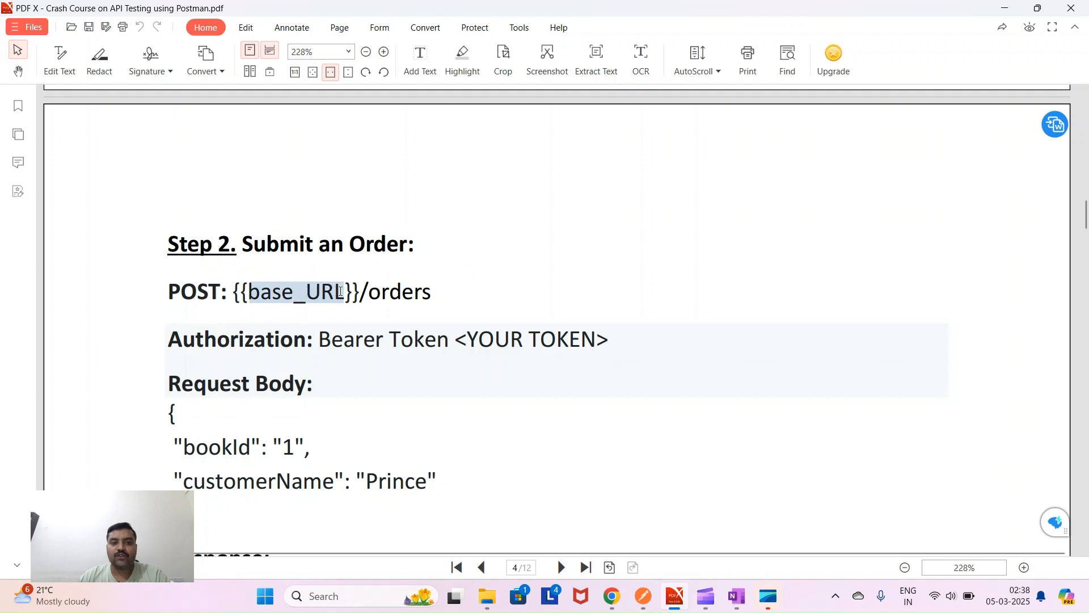
right_click(341, 292)
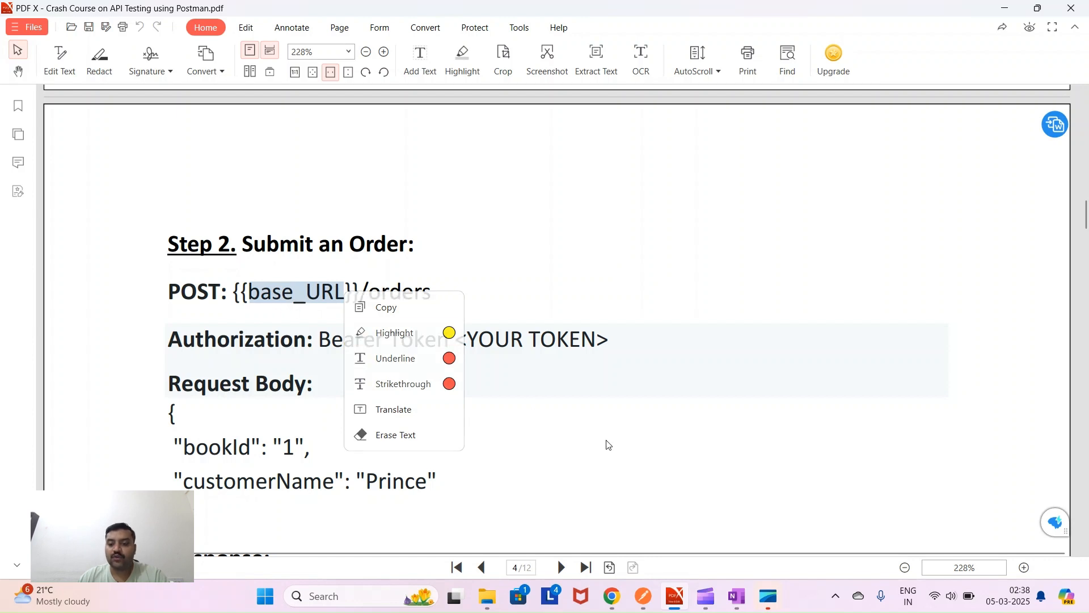
- Add a new variable named base_URL to the QA_Env environment
mouse_move(646, 588)
left_click(619, 539)
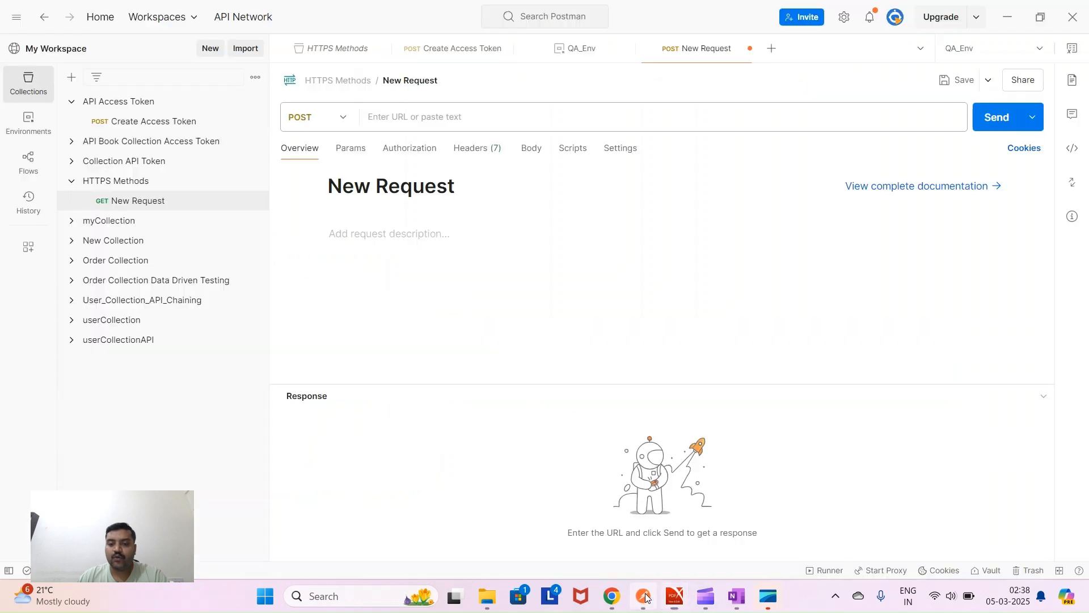
left_click(32, 126)
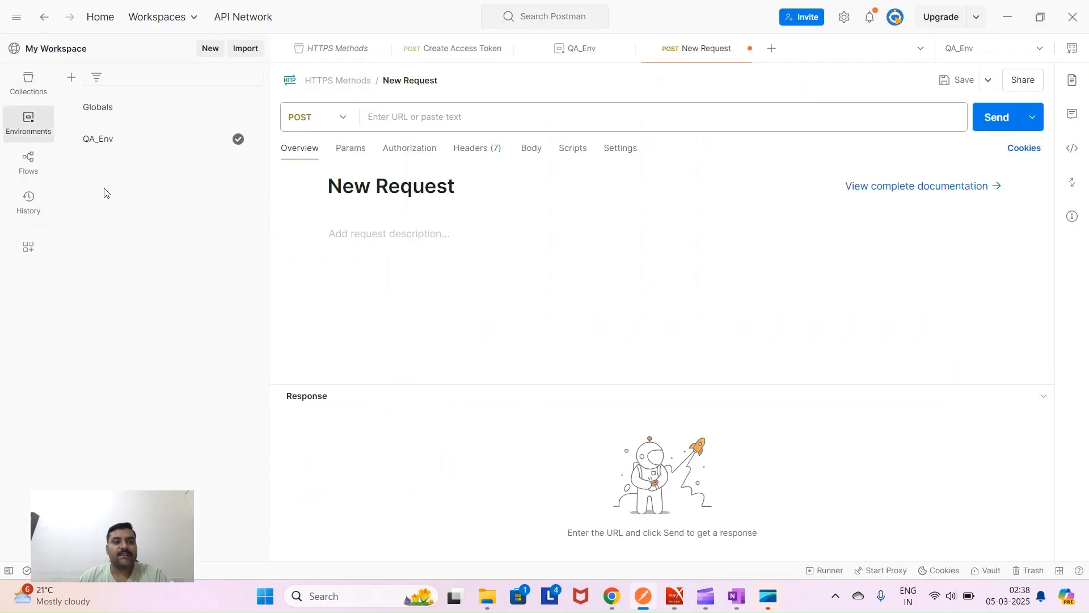
left_click(219, 140)
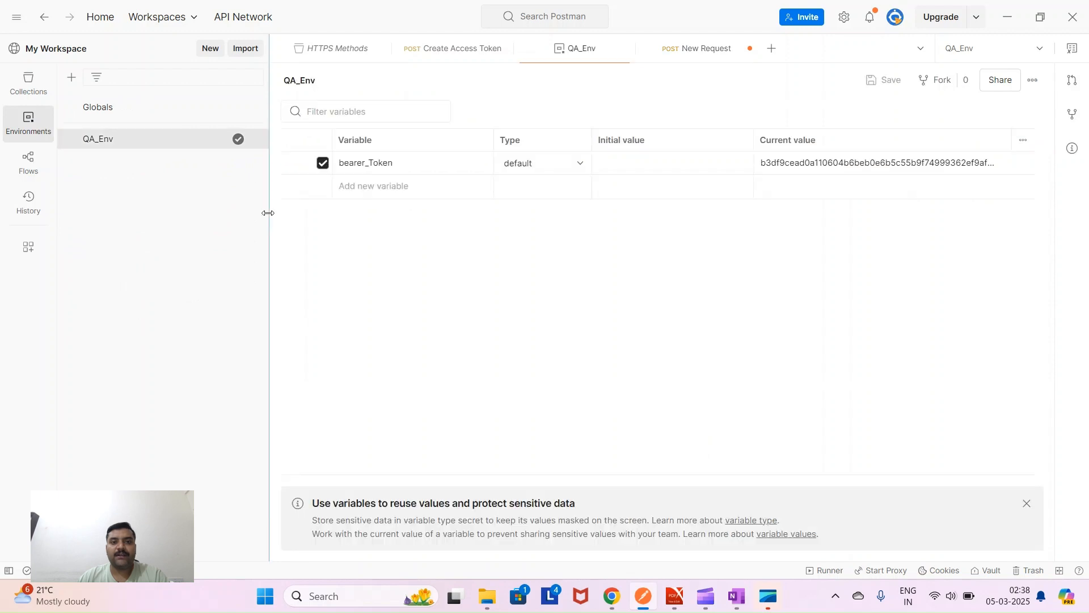
left_click(351, 186)
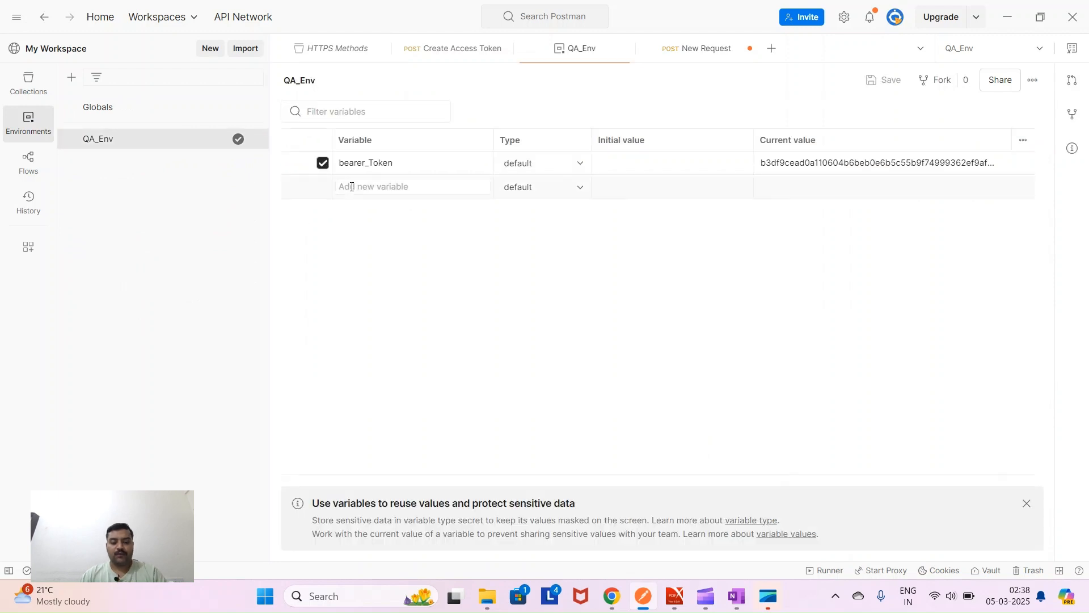
type("base")
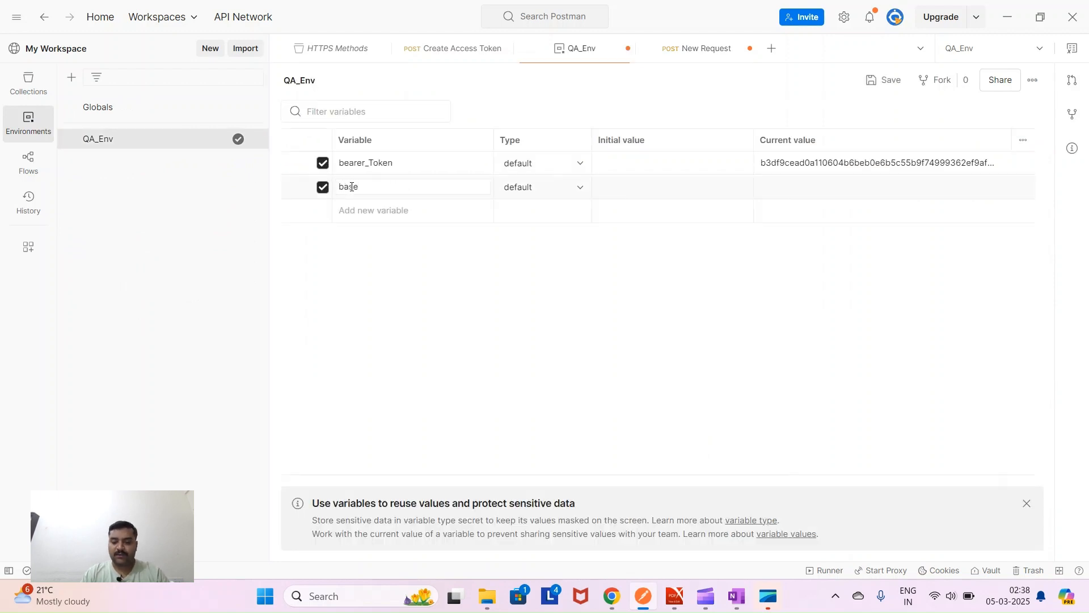
type("_URL")
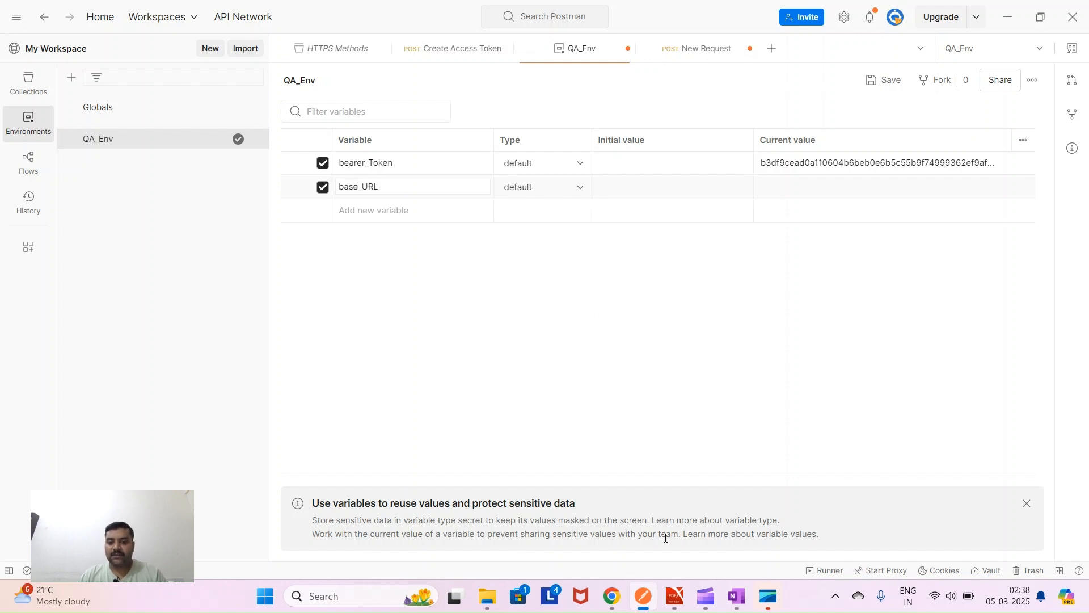
left_click(675, 596)
scroll(652, 445, "up", 10)
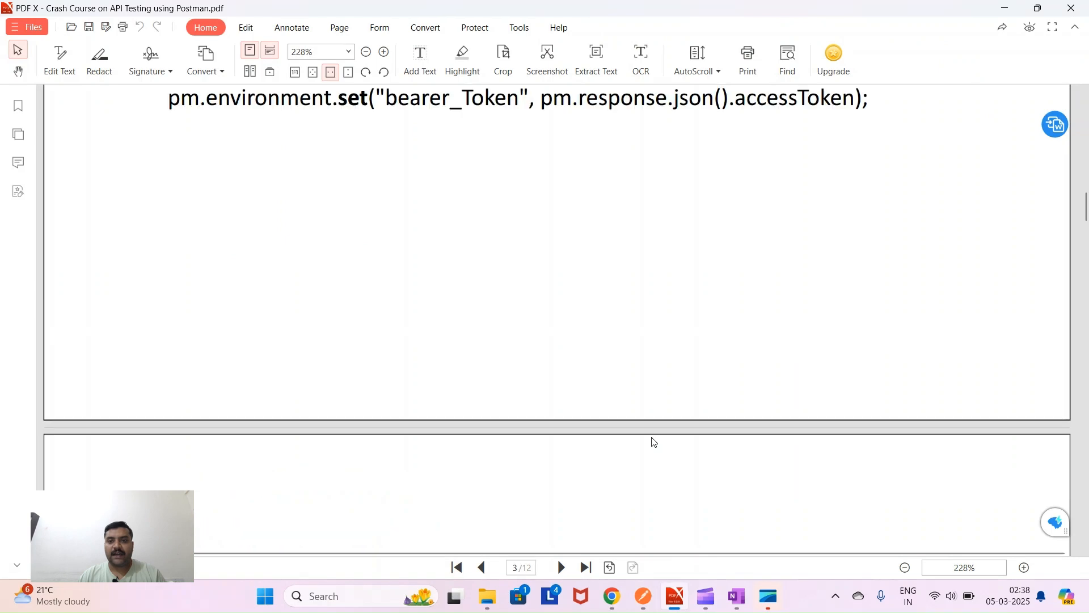
scroll(654, 443, "up", 8)
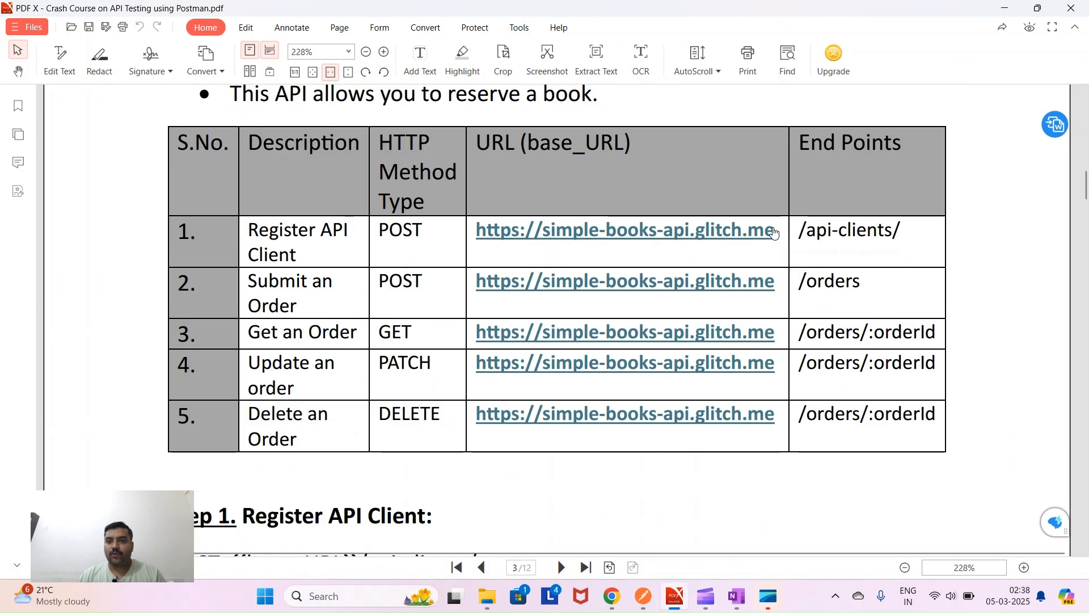
left_click_drag(777, 235, 479, 239)
right_click(479, 237)
left_click(482, 248)
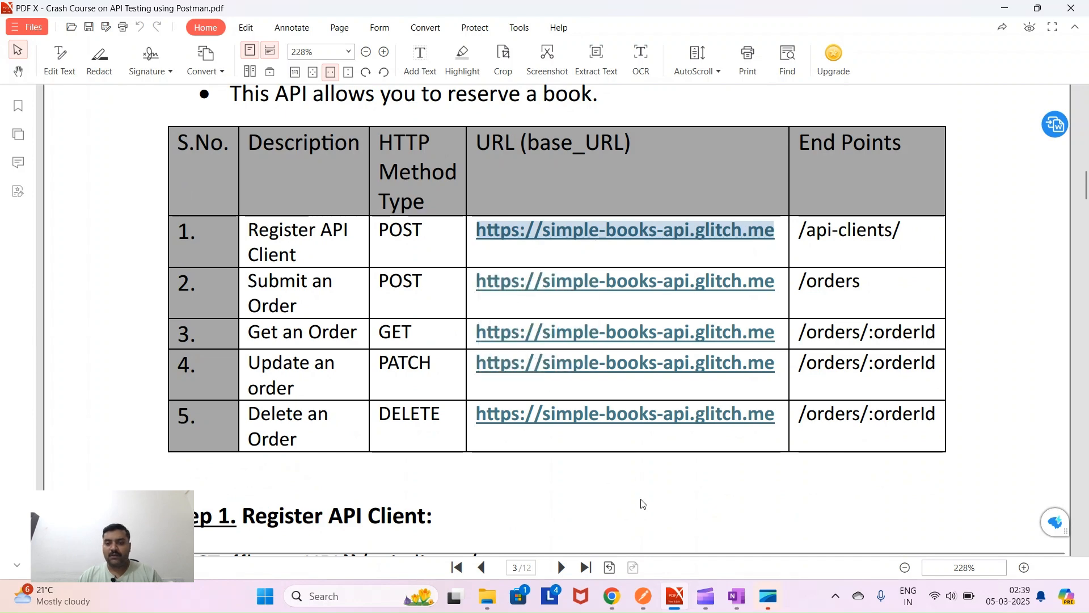
left_click(647, 589)
left_click(606, 185)
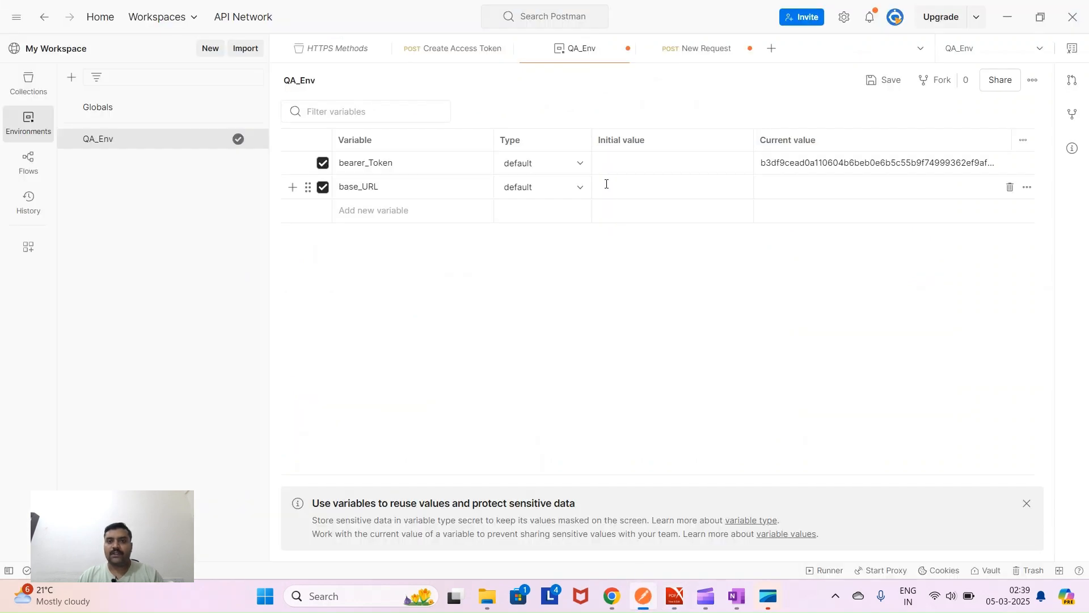
key("ctrl+v")
- Give base_URL the same URL as its current value and save QA_Env
left_click(774, 186)
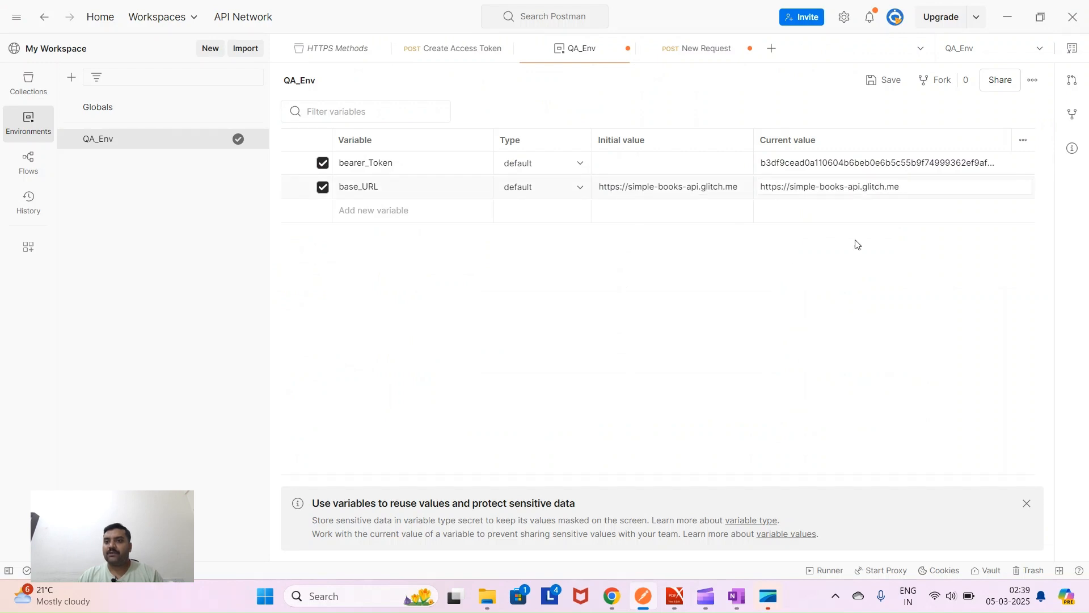
left_click(888, 82)
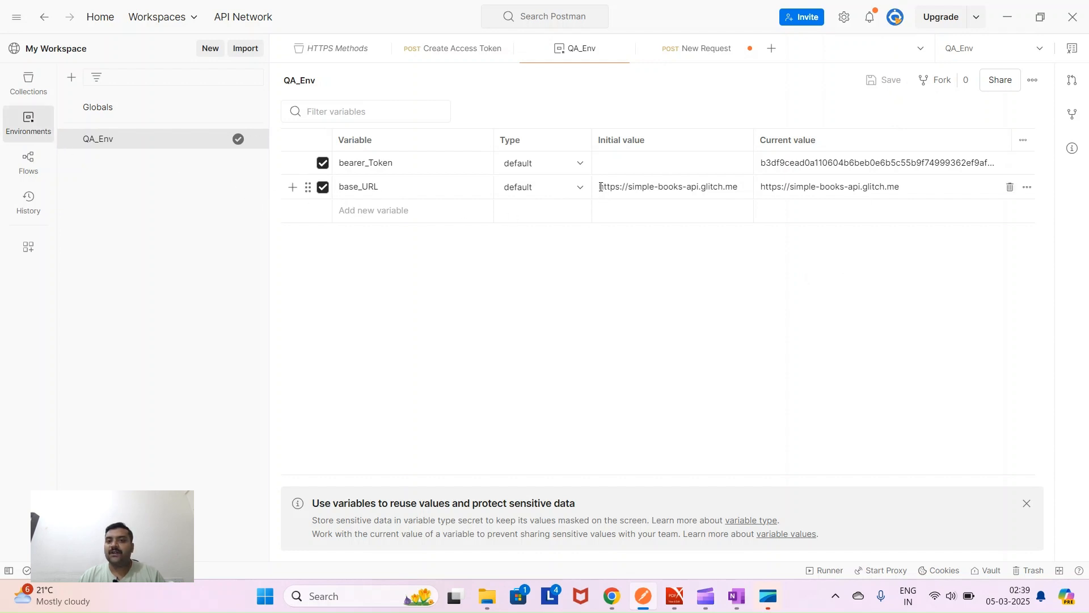
left_click_drag(745, 184, 595, 191)
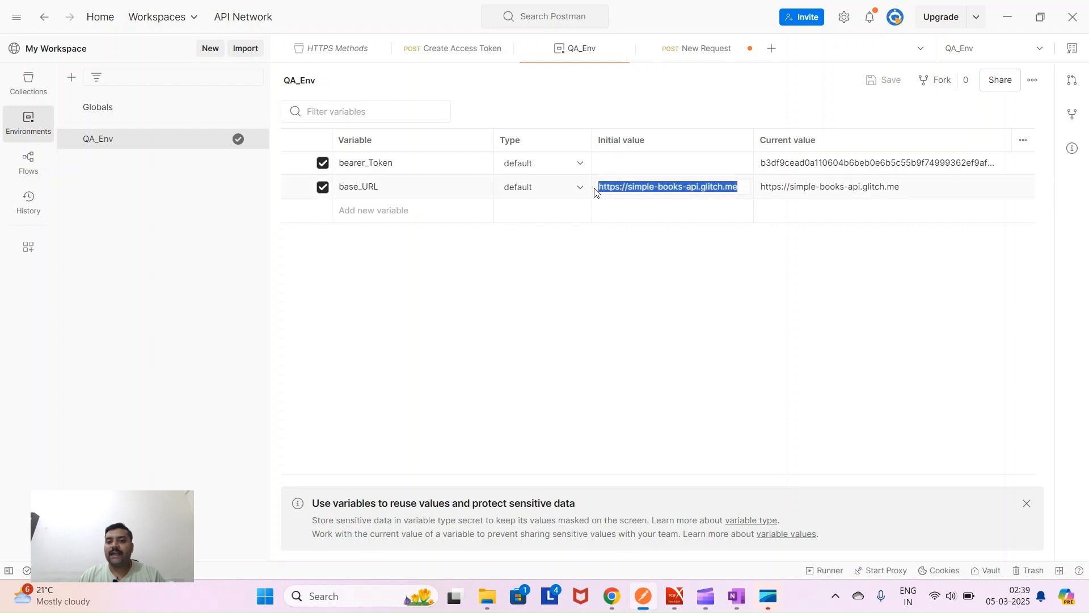
left_click(505, 272)
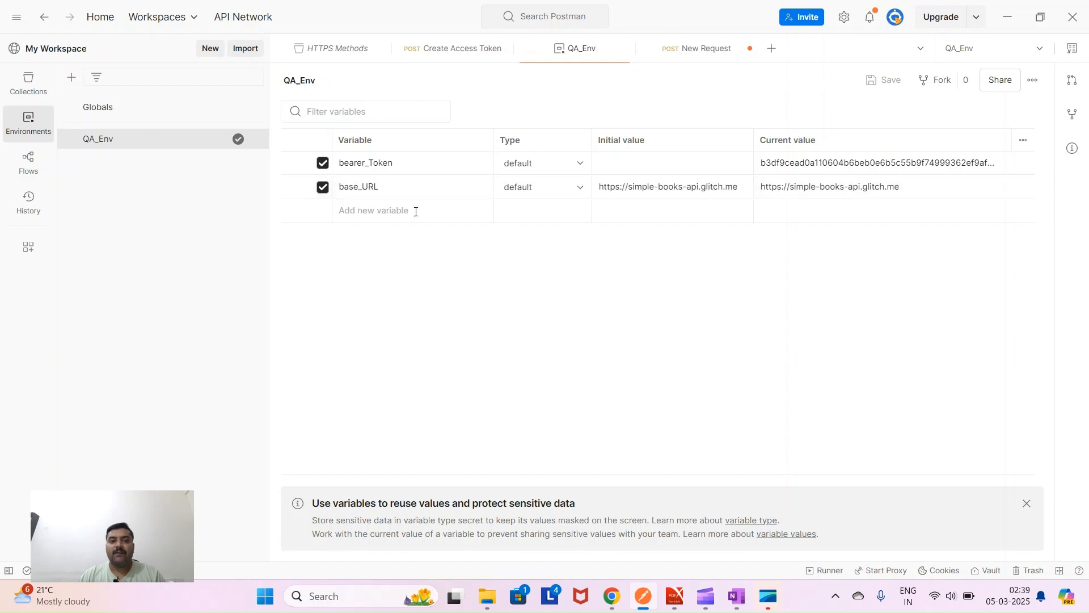
- Look over the base_URL name and value, then return to the collections list
left_click(344, 186)
left_click_drag(388, 190, 336, 191)
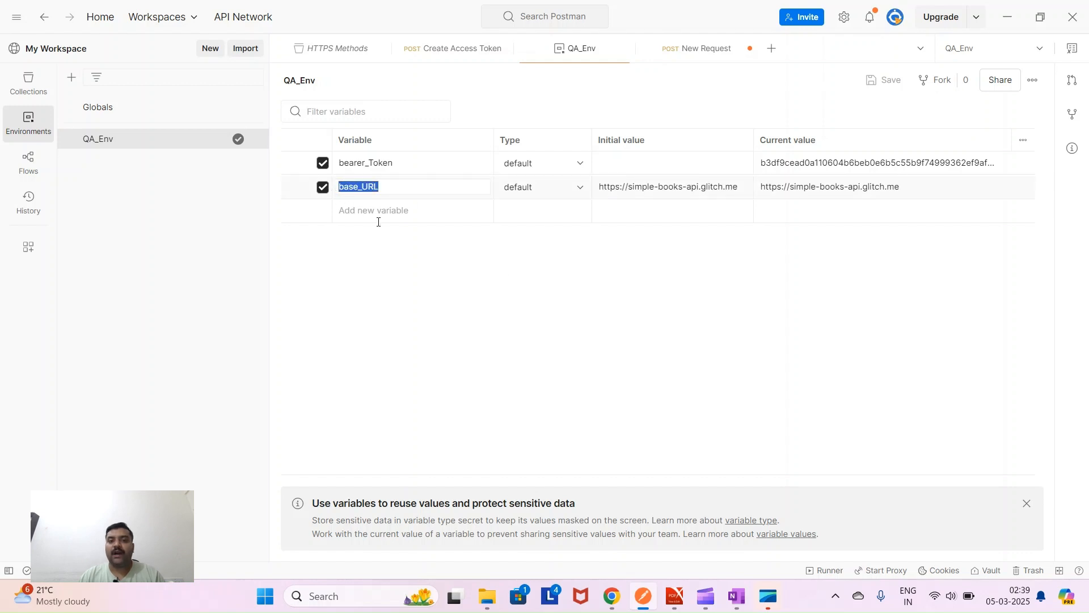
left_click(598, 192)
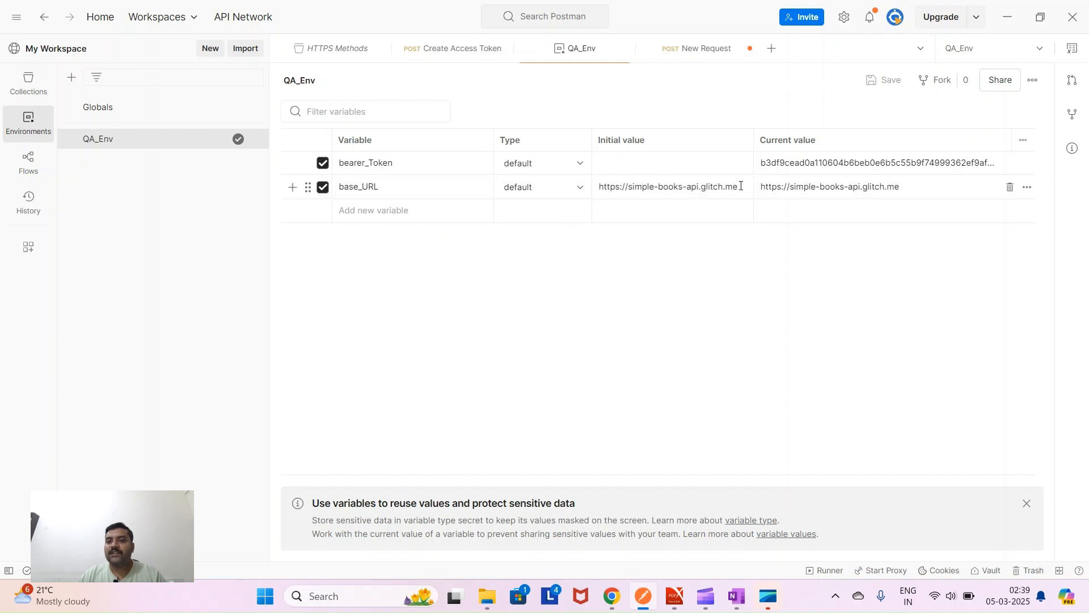
left_click(678, 186)
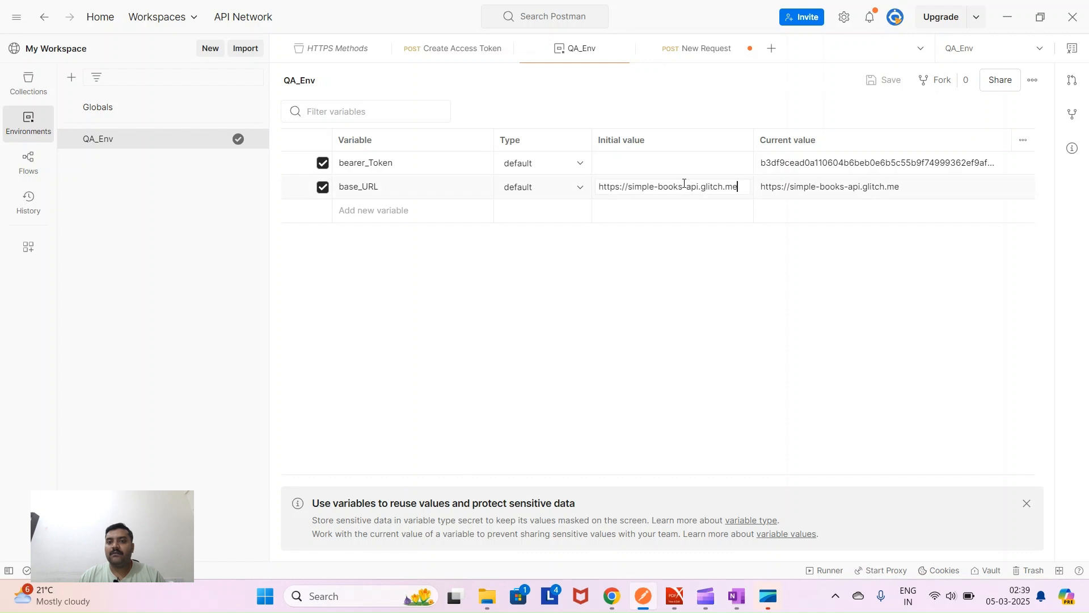
left_click_drag(718, 187, 642, 187)
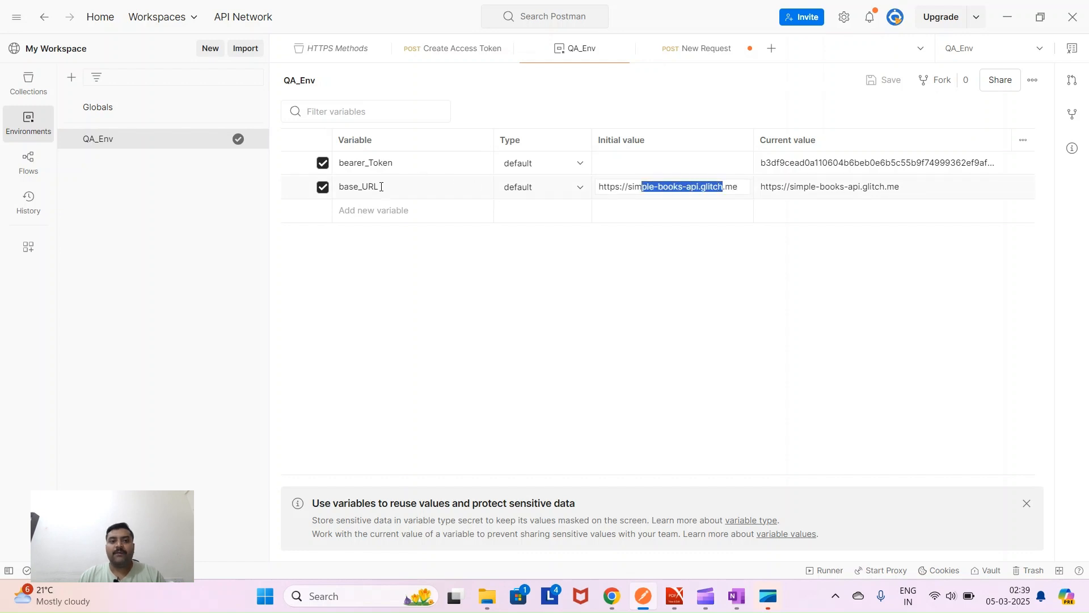
left_click(379, 188)
left_click_drag(380, 188, 337, 188)
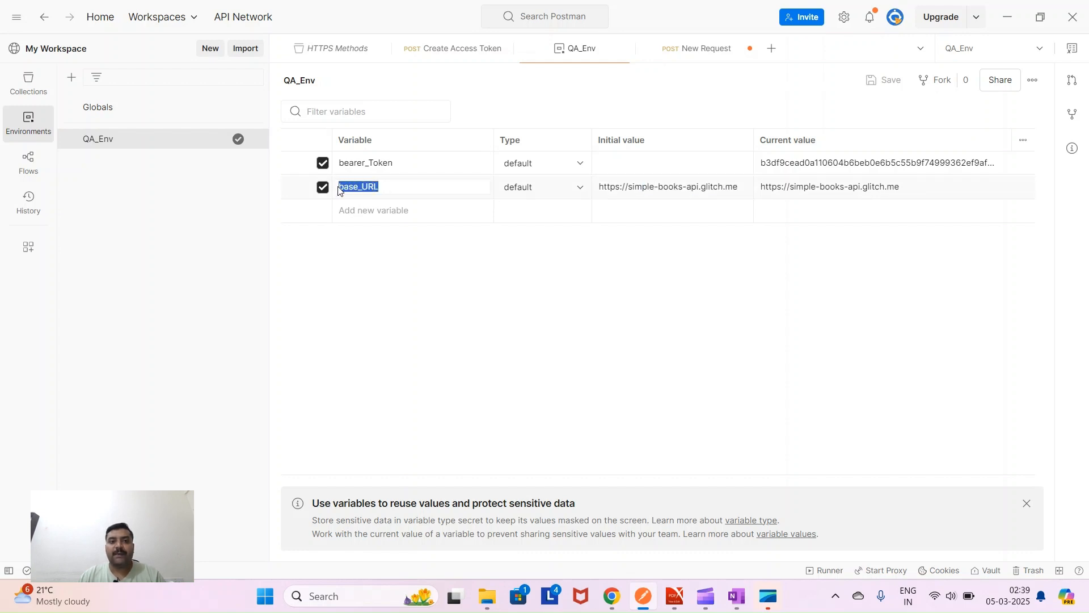
left_click(29, 81)
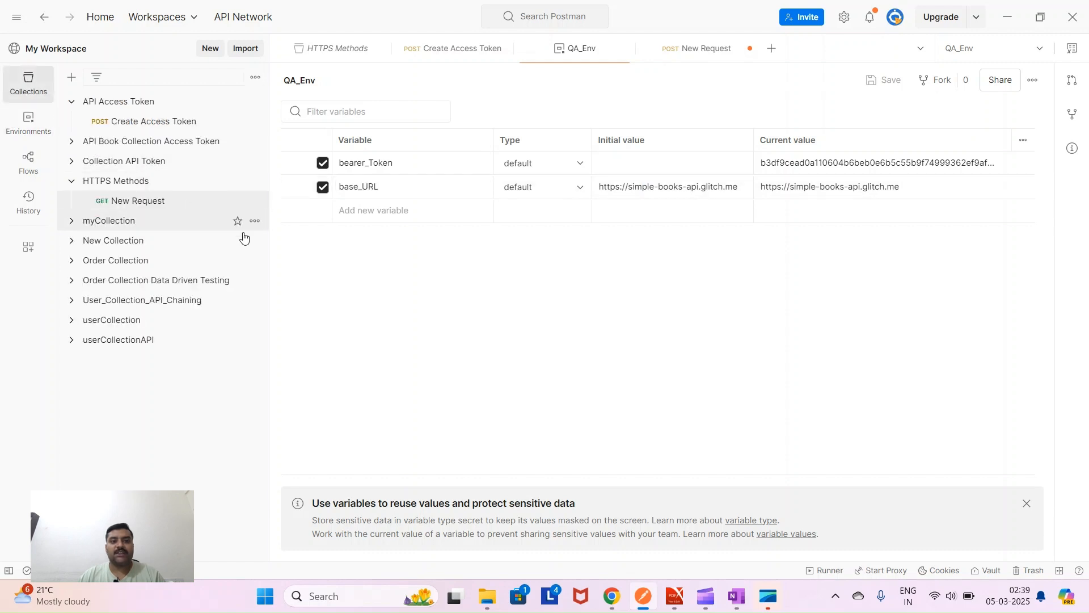
- Set the HTTPS Methods New Request's URL to the {{base_URL}} variable
left_click(158, 201)
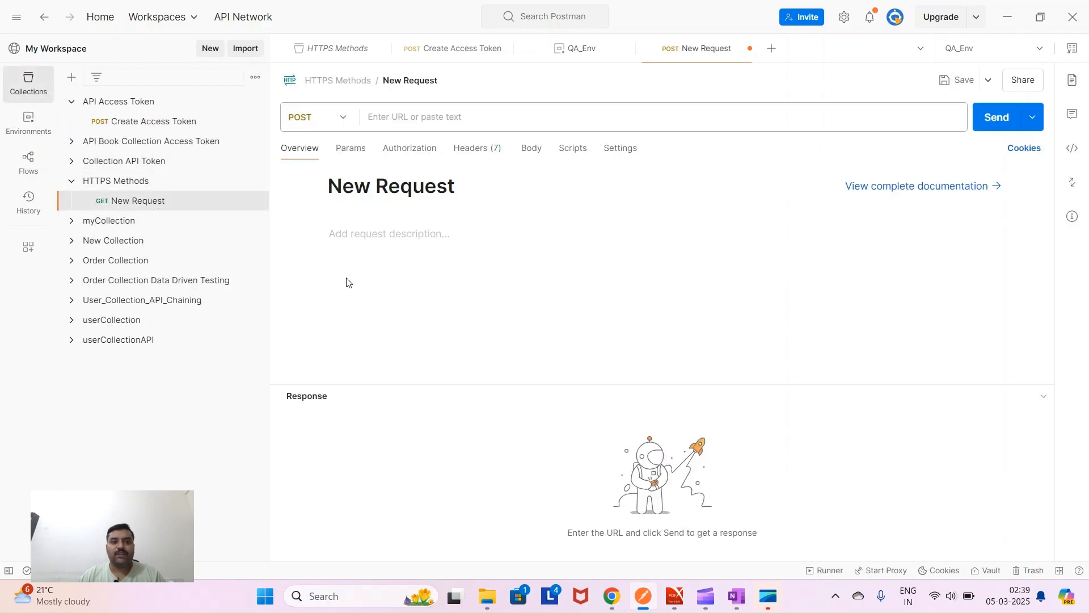
left_click(379, 118)
type("{{")
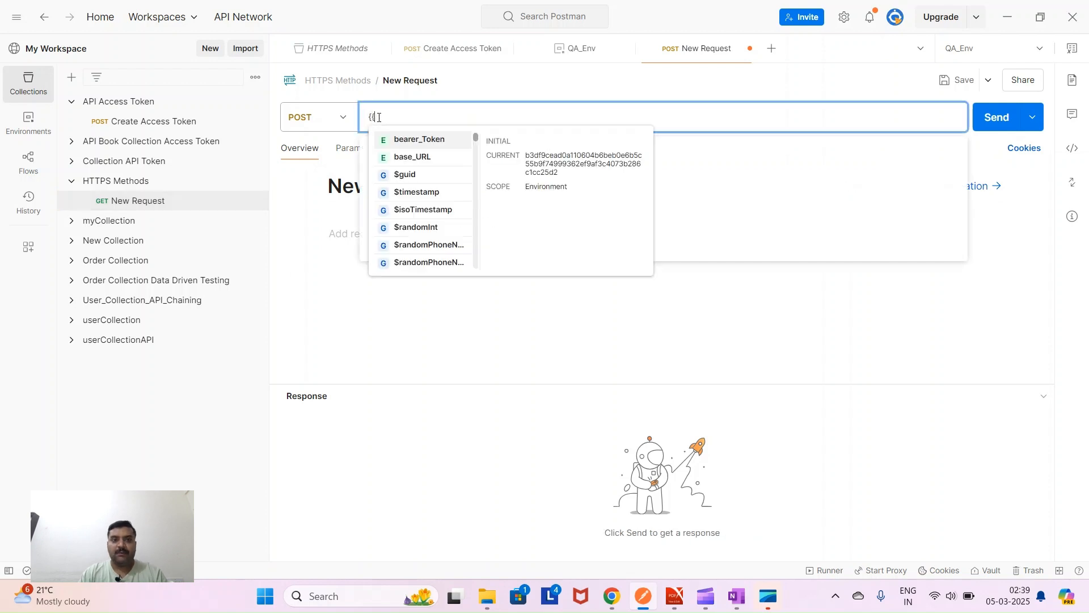
left_click(412, 163)
mouse_move(397, 117)
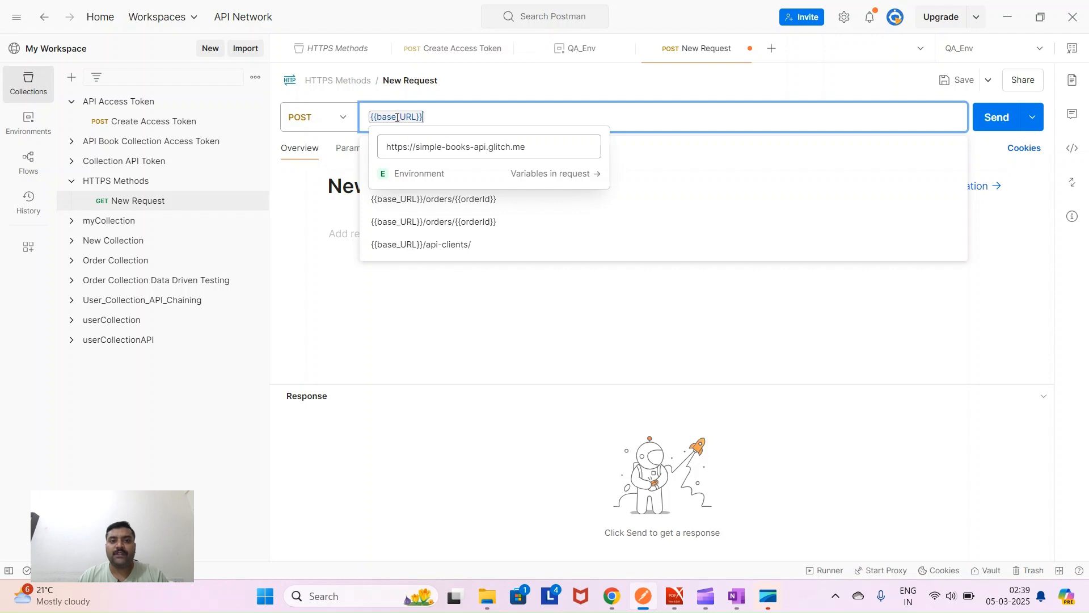
left_click_drag(388, 149, 526, 145)
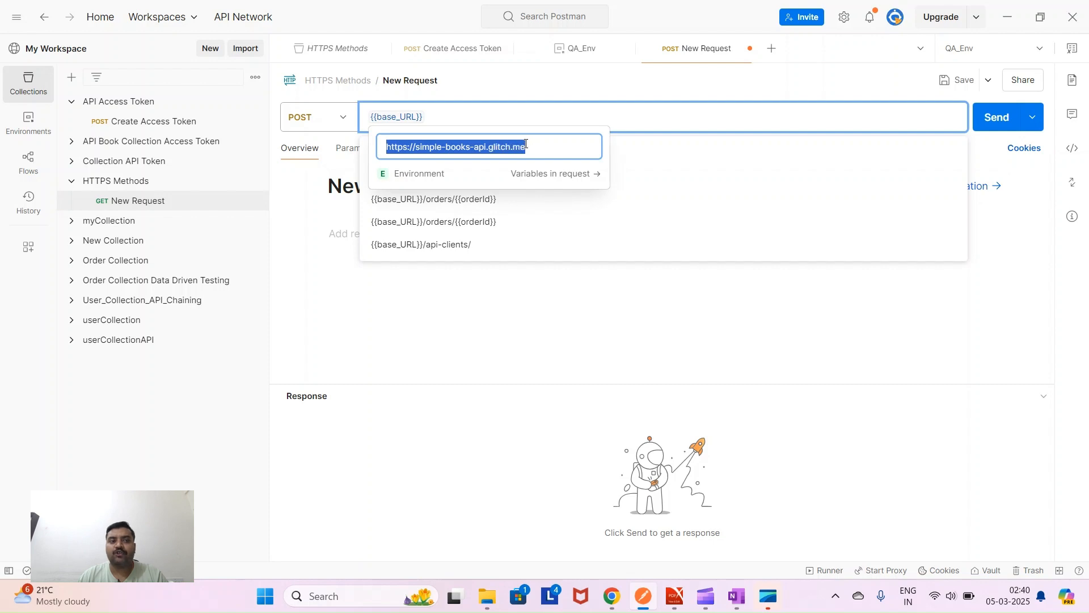
left_click_drag(527, 143, 533, 144)
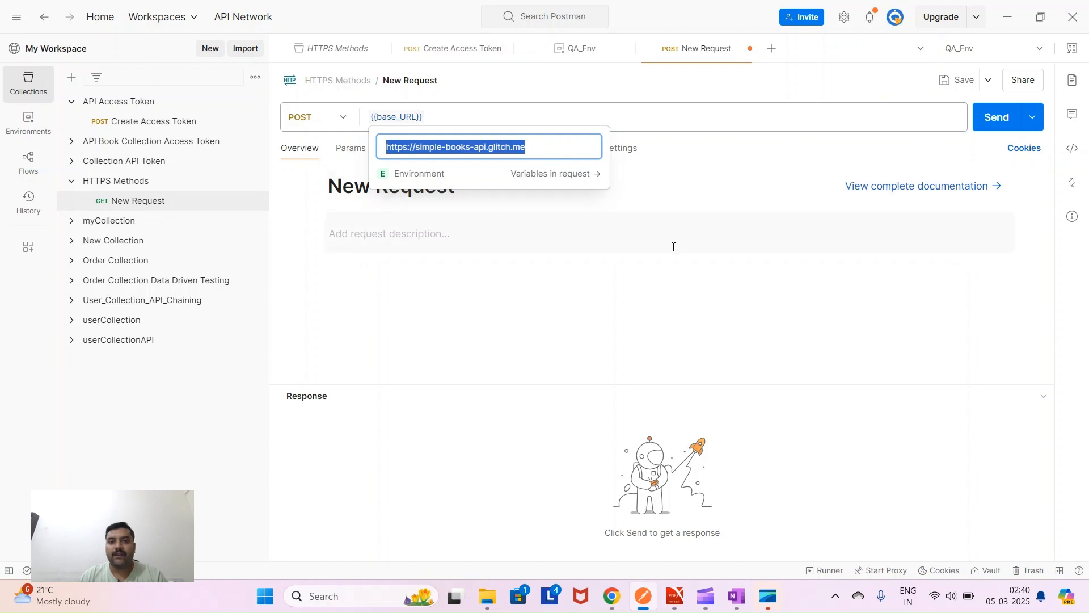
left_click(634, 241)
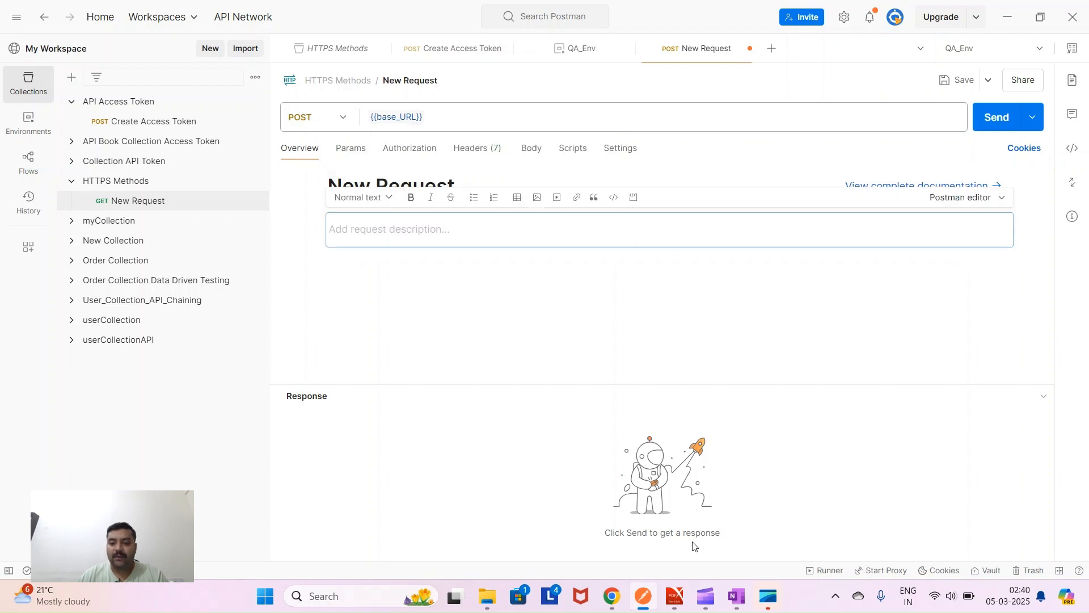
- Copy the /orders endpoint path from the PDF guide's endpoint table
left_click(674, 596)
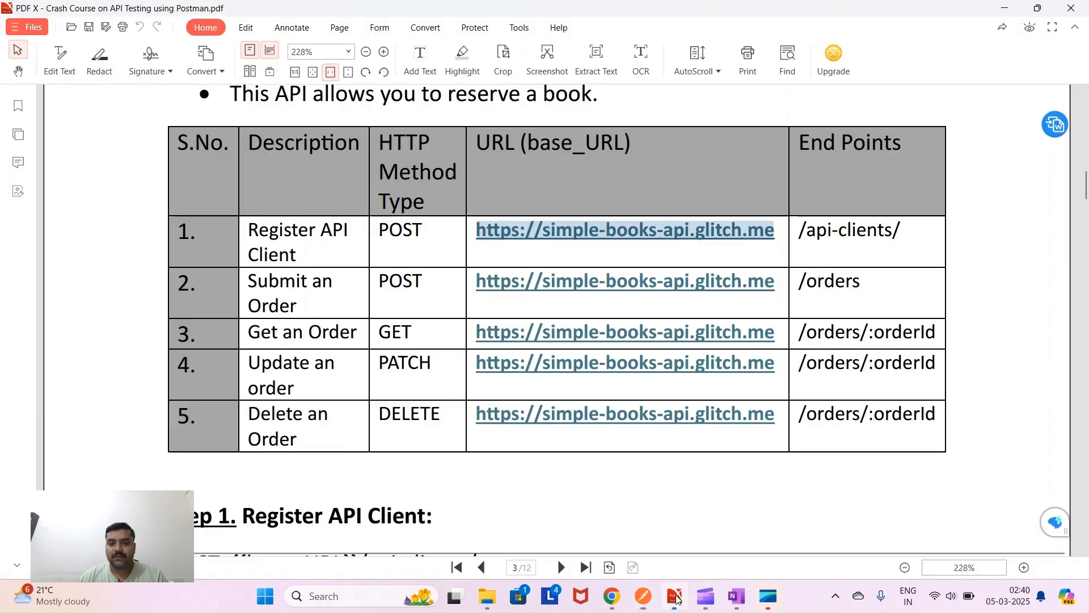
scroll(518, 426, "down", 8)
scroll(507, 433, "up", 4)
scroll(506, 433, "up", 4)
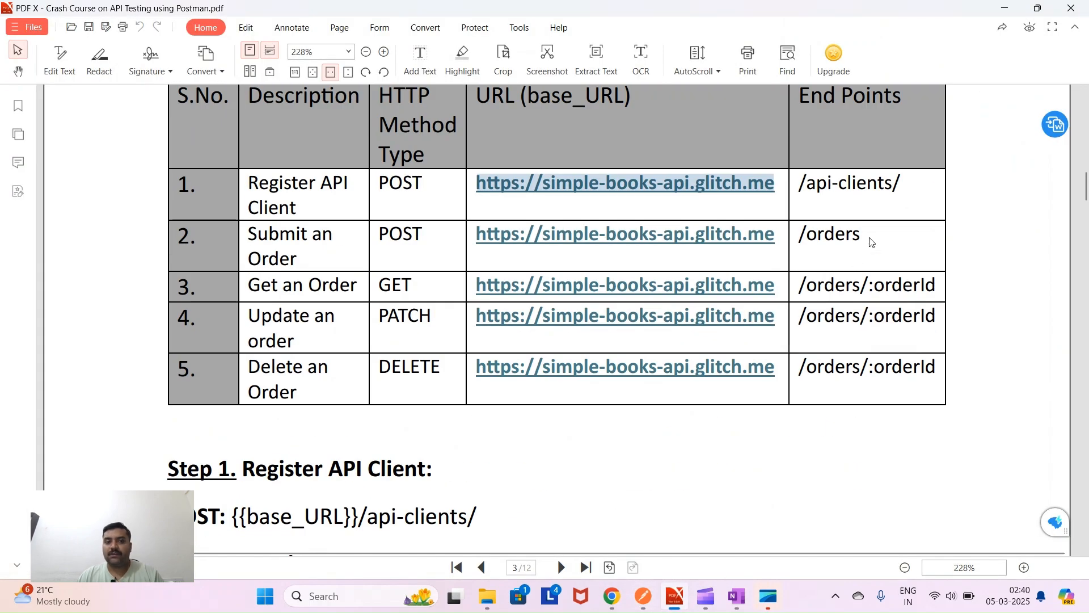
mouse_move(872, 240)
left_mouse_down()
mouse_move(805, 233)
mouse_move(866, 236)
left_mouse_up()
left_click(825, 246)
right_click(865, 236)
left_click(902, 250)
left_click(644, 597)
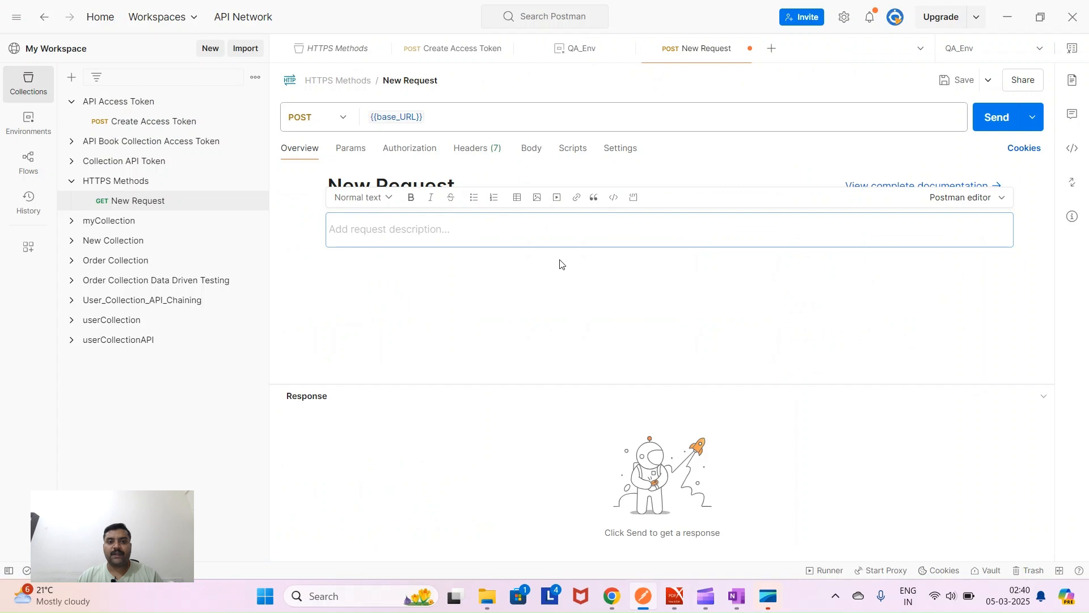
- Append the pasted /orders path so the URL reads {{base_URL}}/orders
left_click(442, 114)
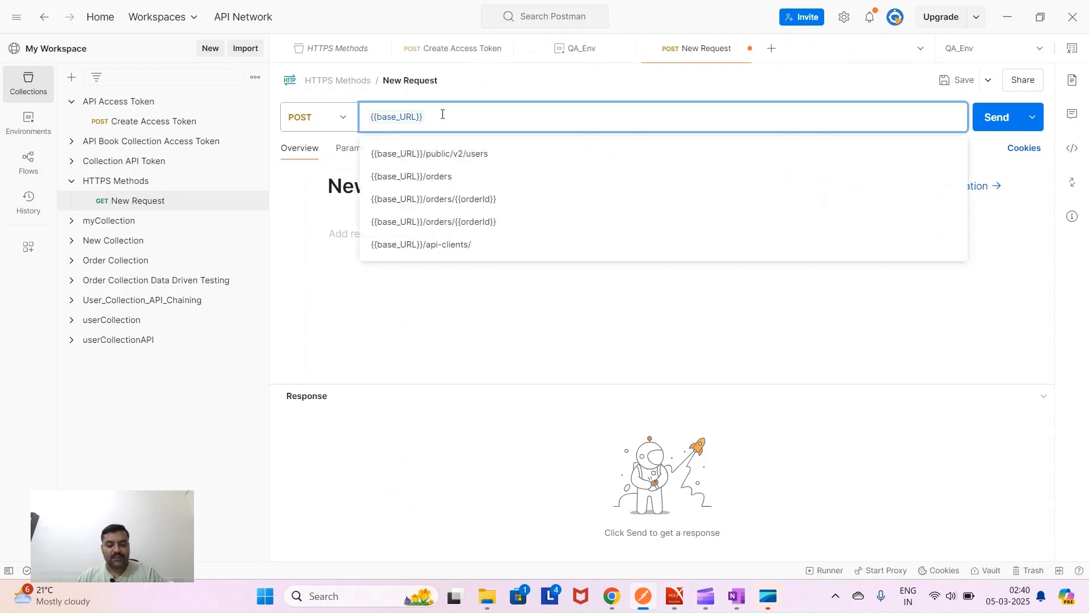
key("ctrl+v")
key("BackSpace")
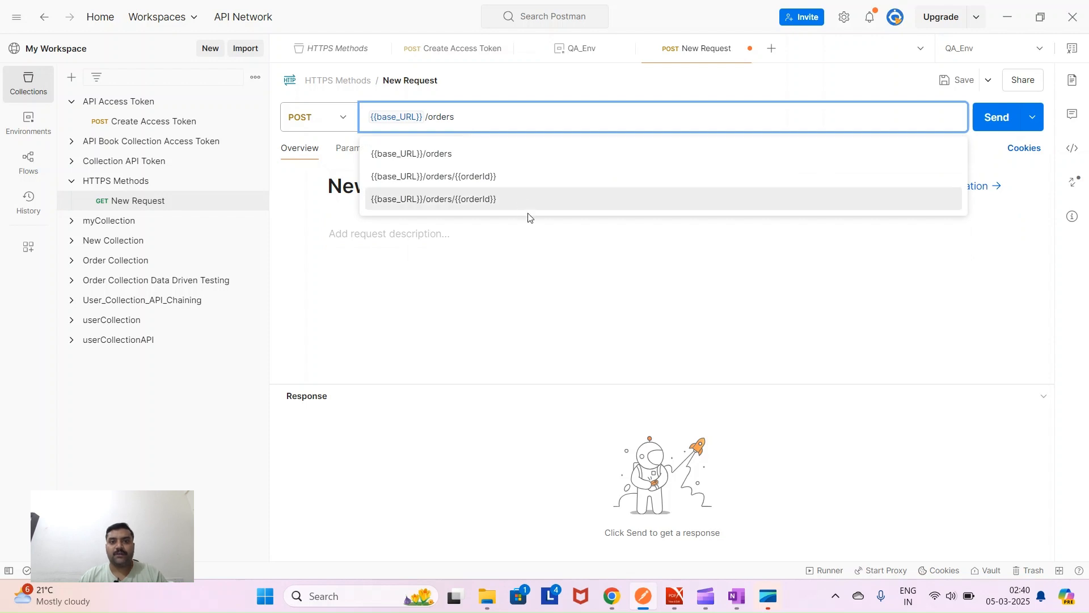
left_click(555, 281)
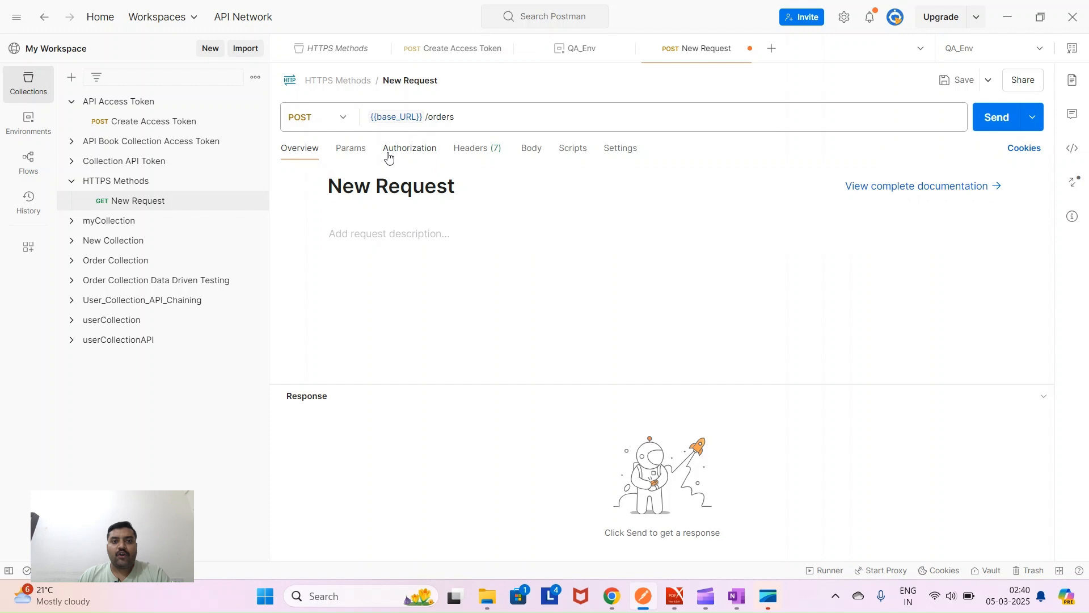
left_click(675, 595)
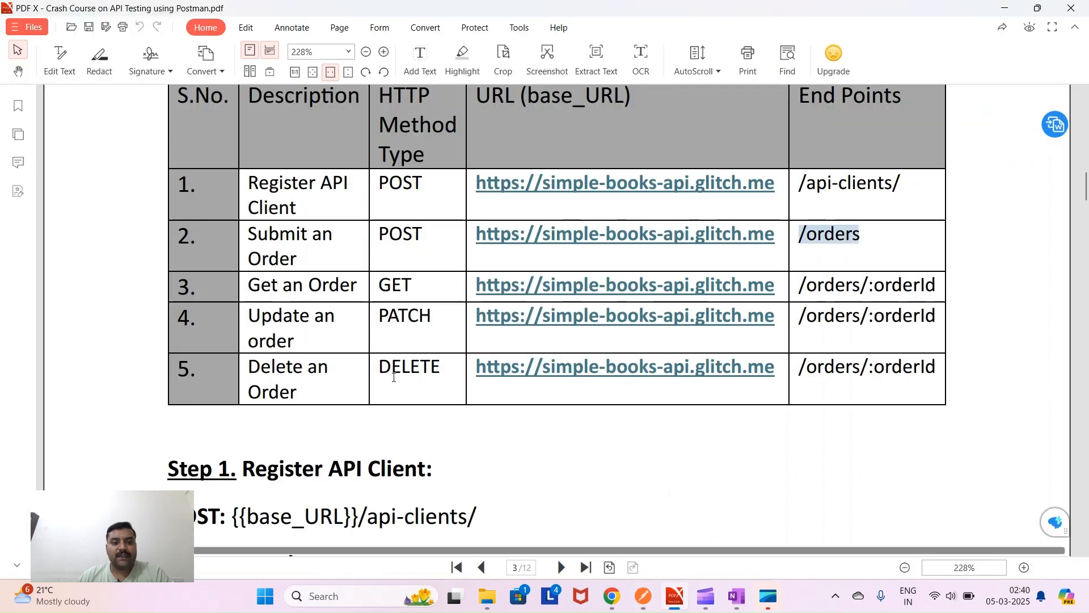
- Review Step 2's Bearer Token Authorization requirement in the PDF guide
scroll(418, 438, "down", 15)
scroll(417, 431, "down", 6)
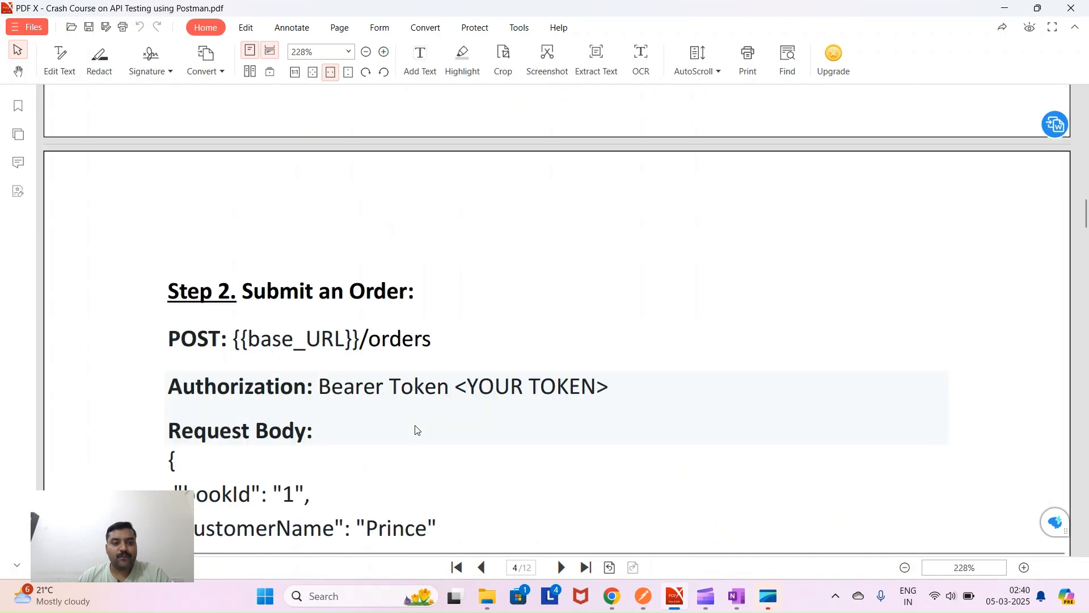
left_click_drag(170, 241, 607, 241)
right_click(635, 253)
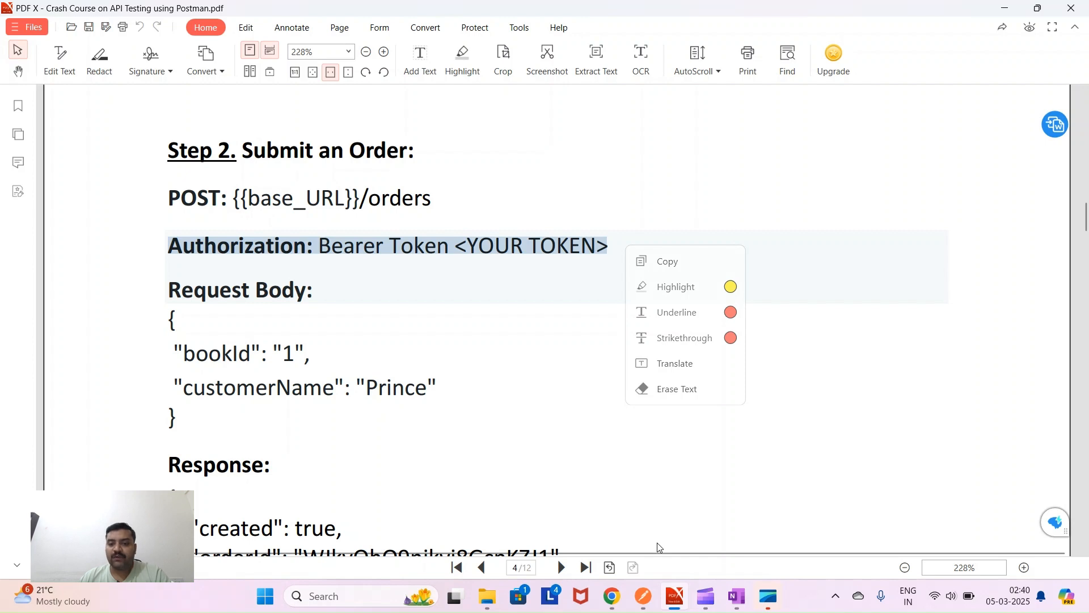
left_click(642, 595)
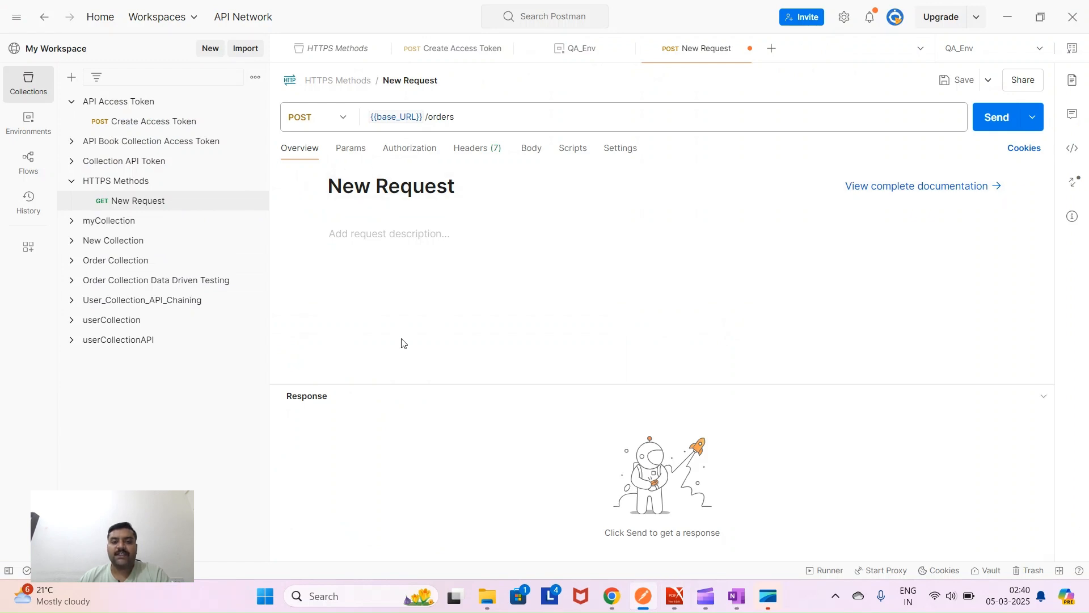
- Set the request's authorization to Bearer Token using {{bearer_Token}}
left_click(408, 148)
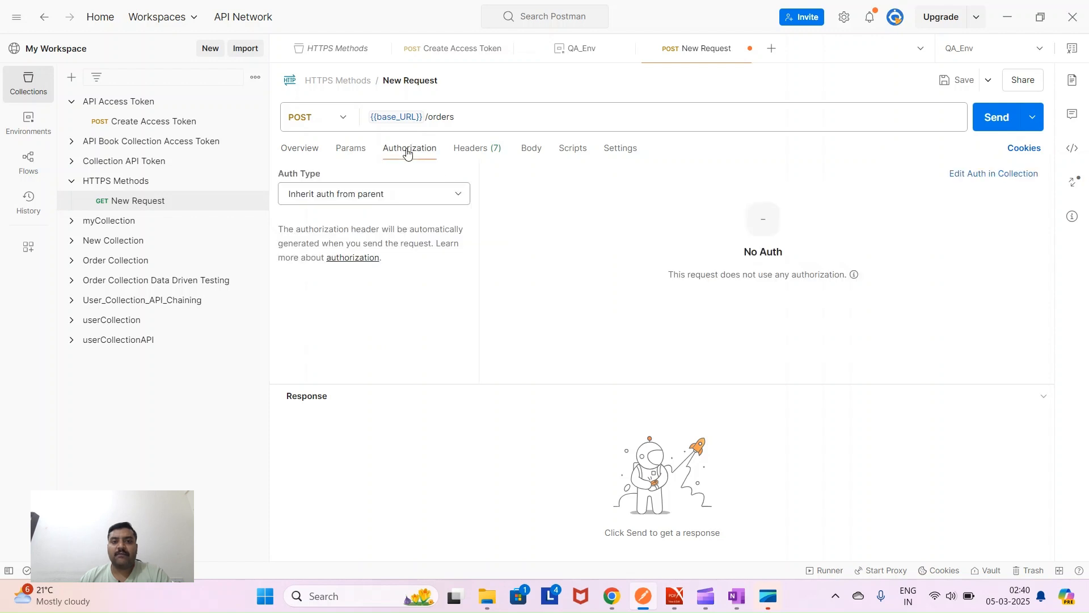
left_click(458, 196)
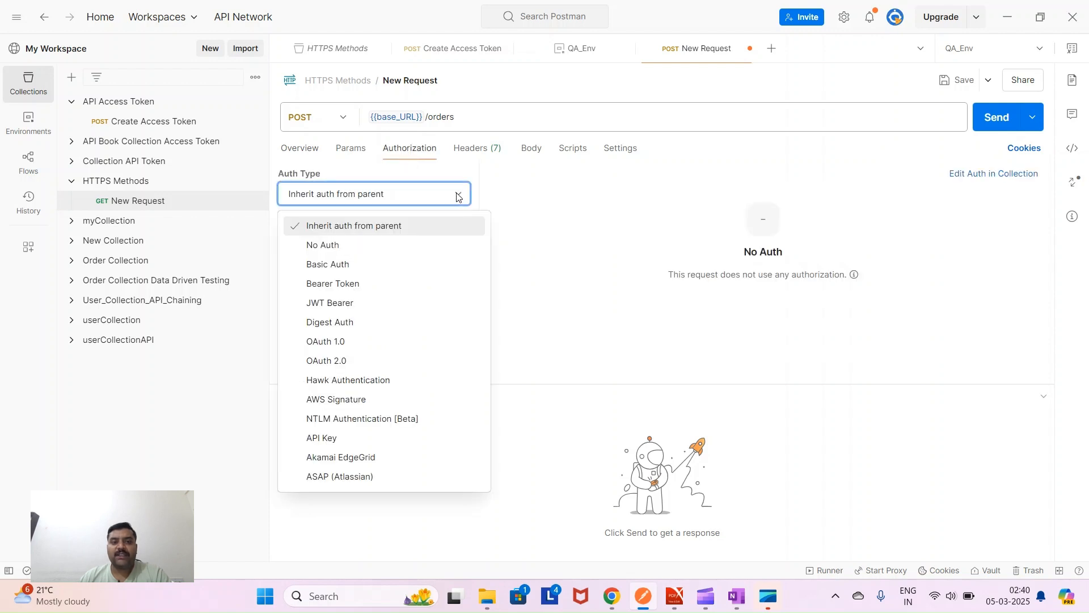
left_click(439, 287)
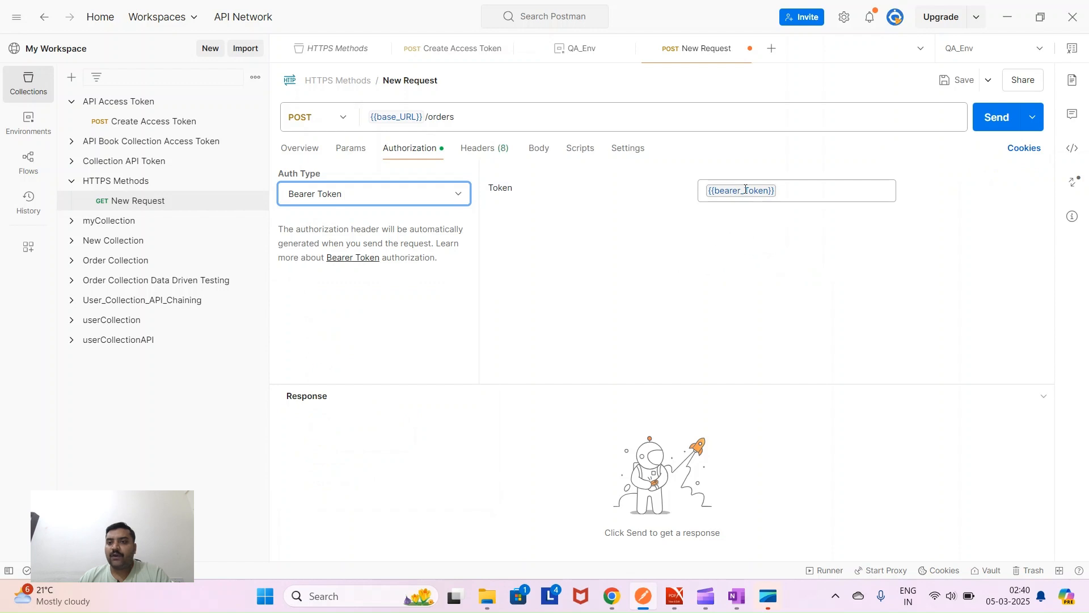
mouse_move(746, 190)
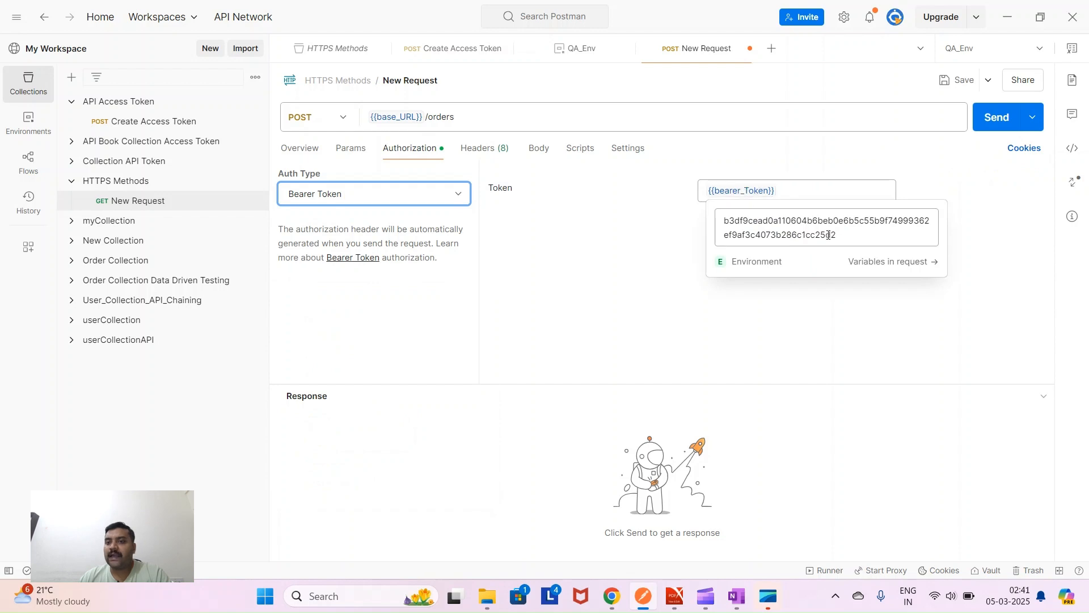
left_click_drag(840, 236, 703, 236)
left_click(641, 254)
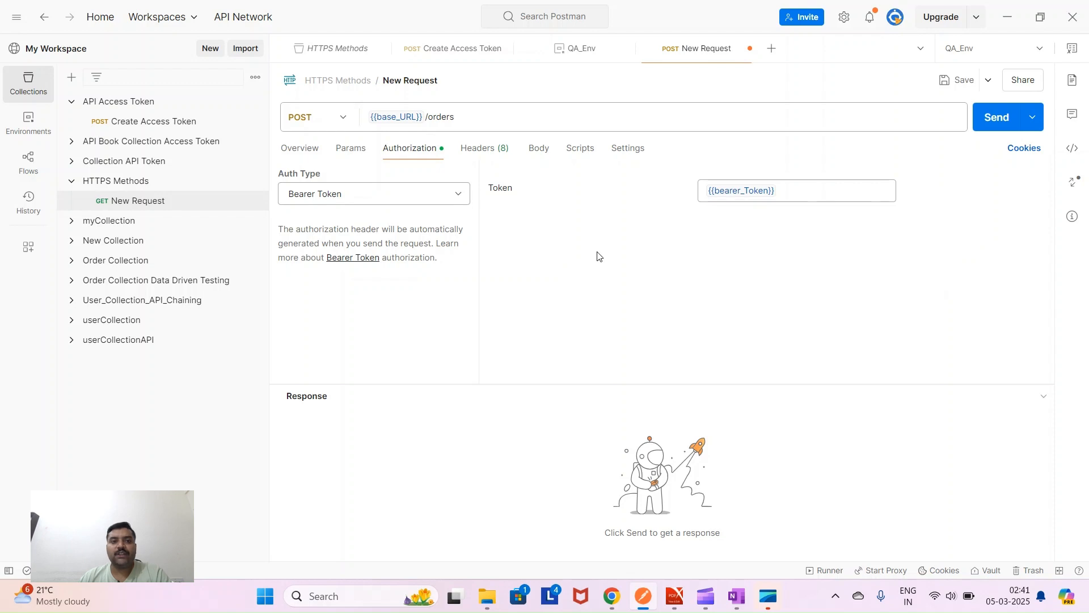
- Set the request body type to raw JSON
left_click(539, 152)
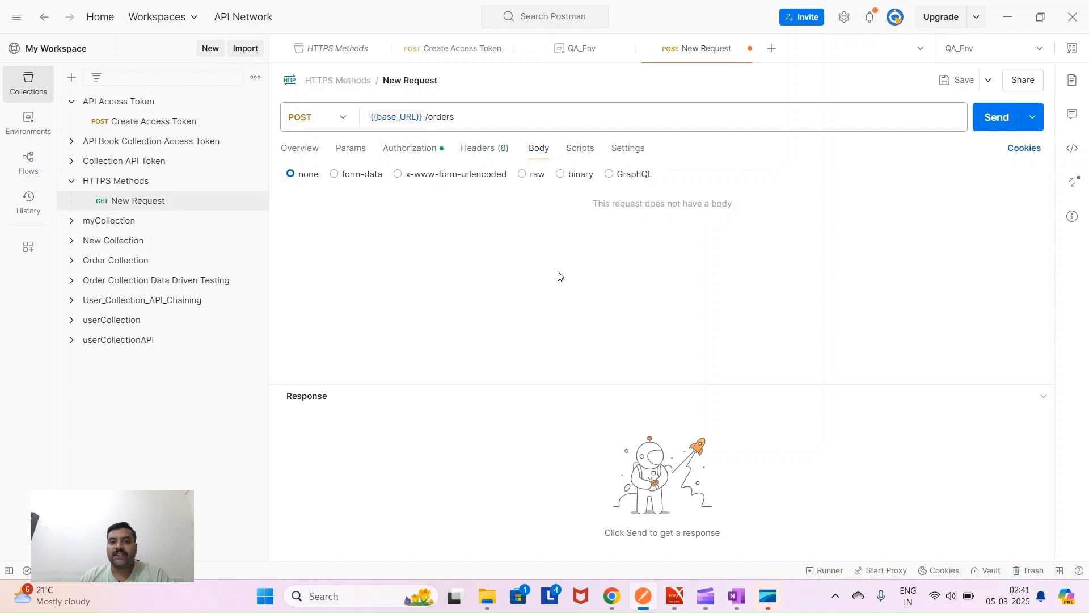
left_click(522, 178)
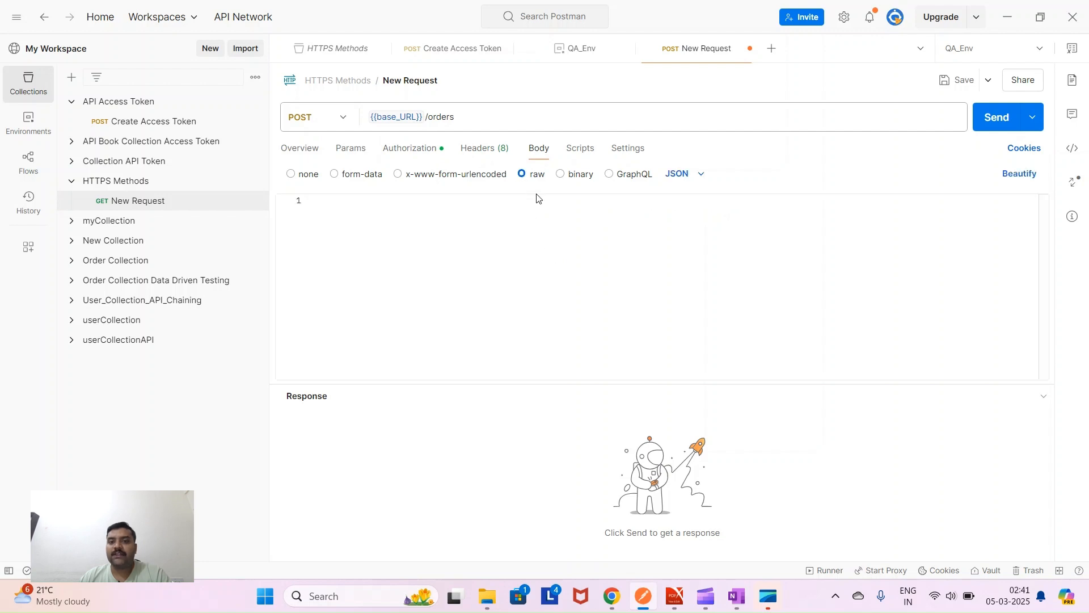
left_click(675, 597)
scroll(226, 377, "down", 2)
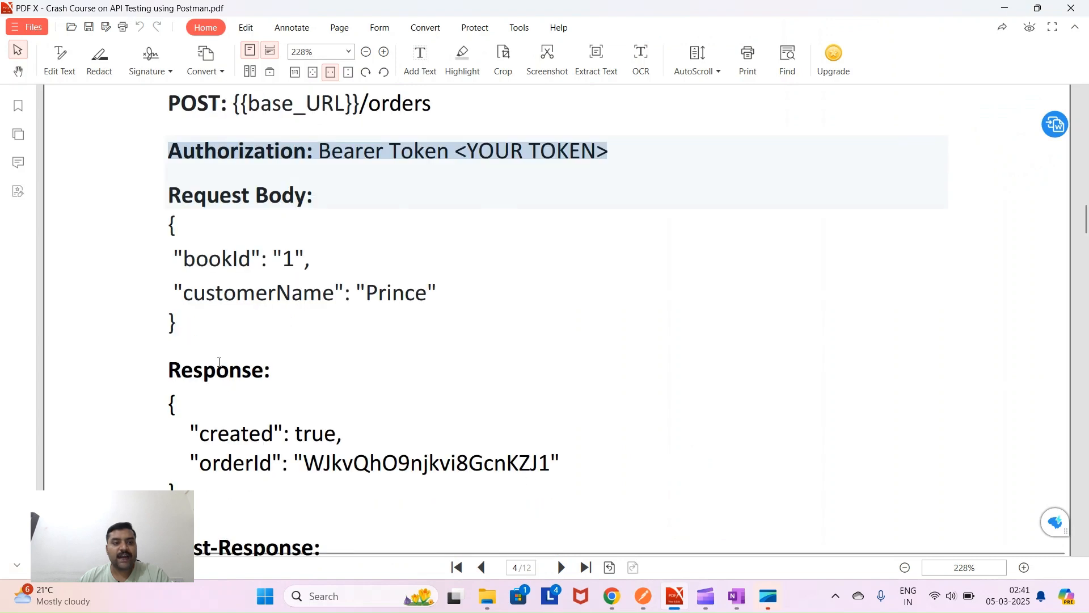
- Copy the bookId and customerName body lines from Step 2 of the PDF
left_click_drag(171, 222, 181, 330)
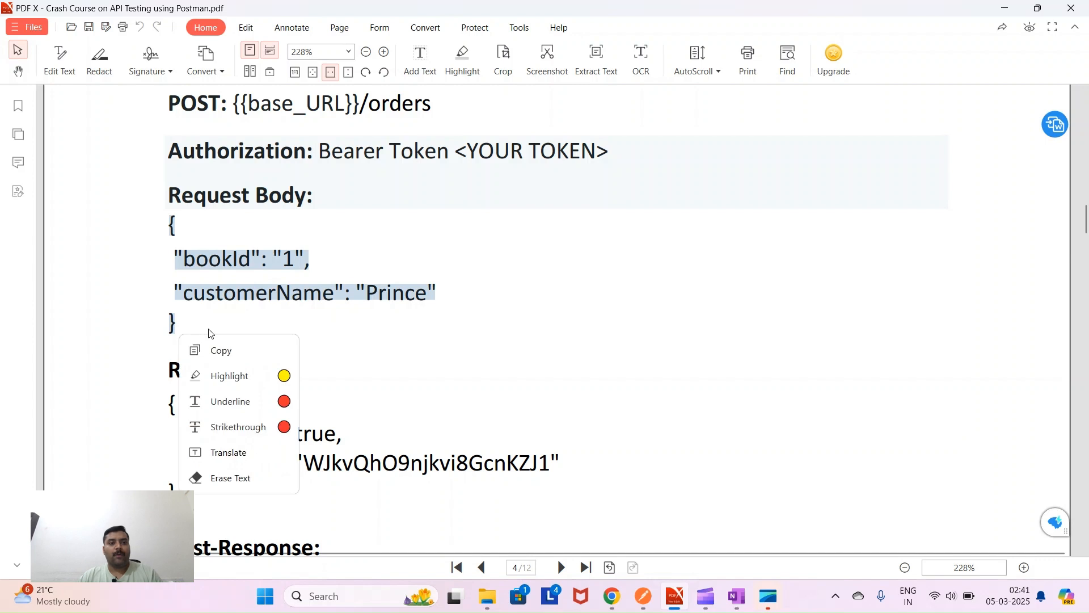
key("ctrl+c")
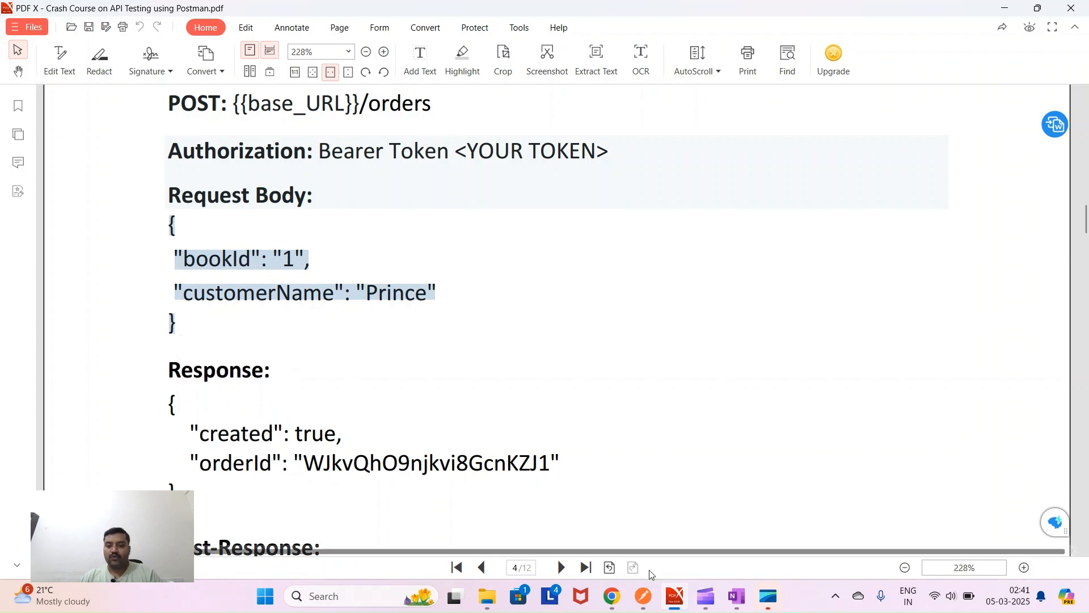
left_click(643, 596)
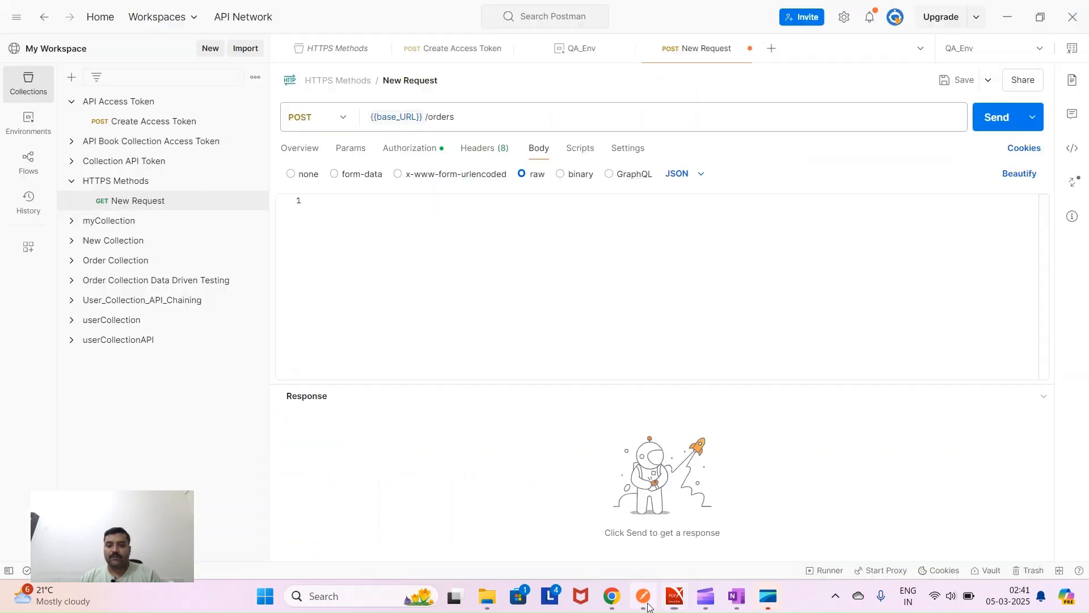
- Paste the bookId and customerName JSON into the body and save the request
left_click(323, 203)
key("ctrl+v")
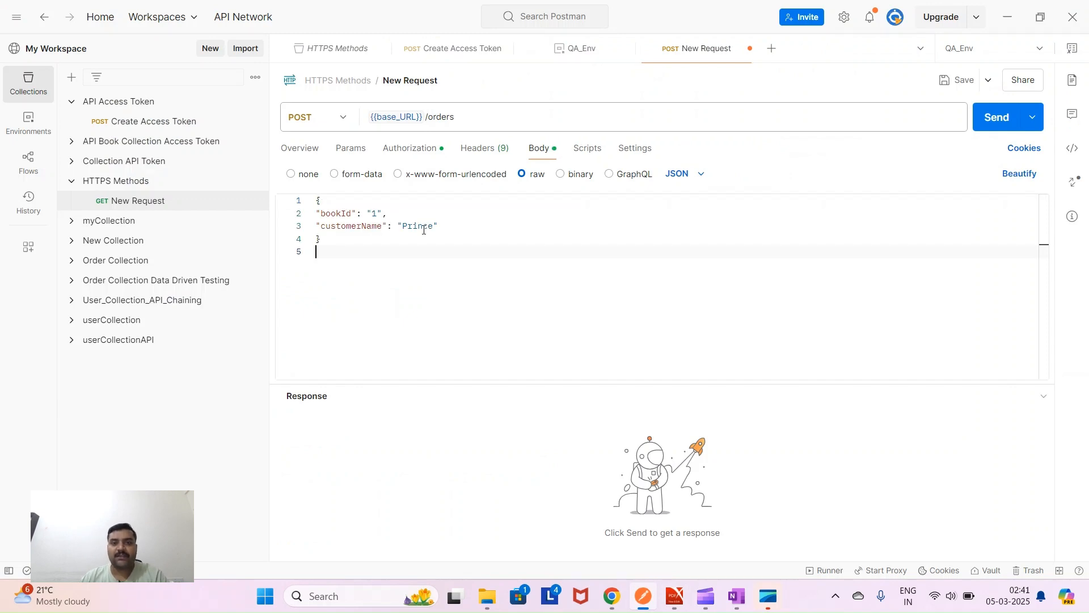
left_click(959, 80)
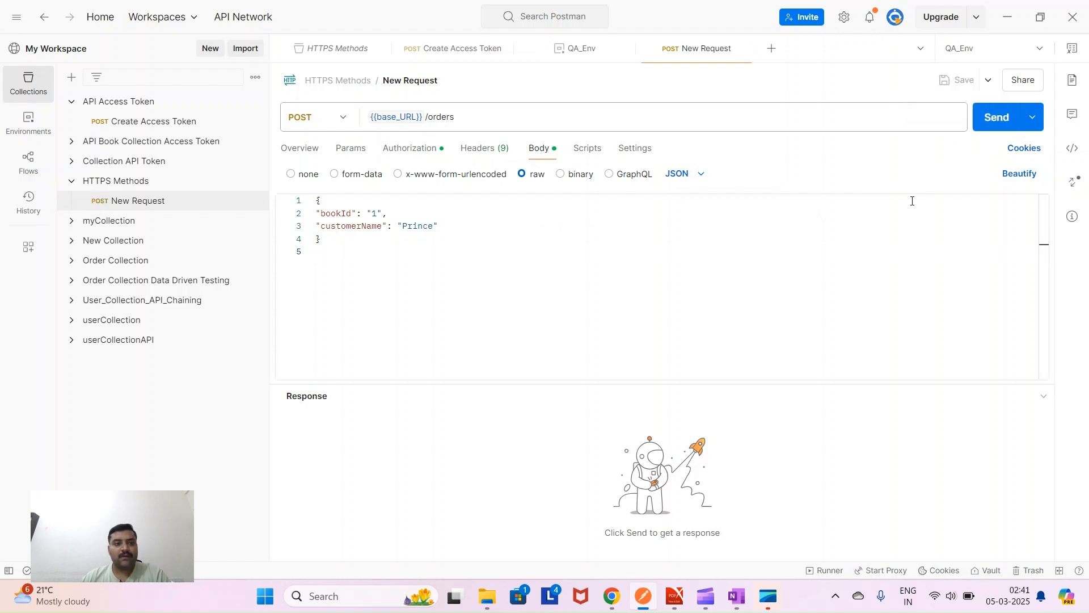
- Rename the request to 'Submit Order' and send it
left_click(409, 80)
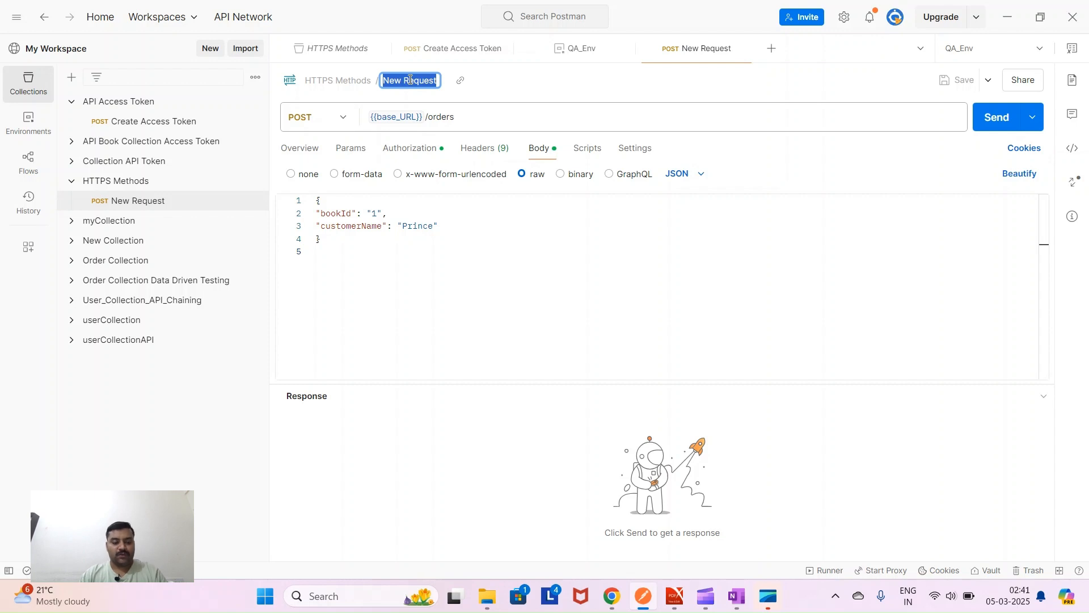
type("C")
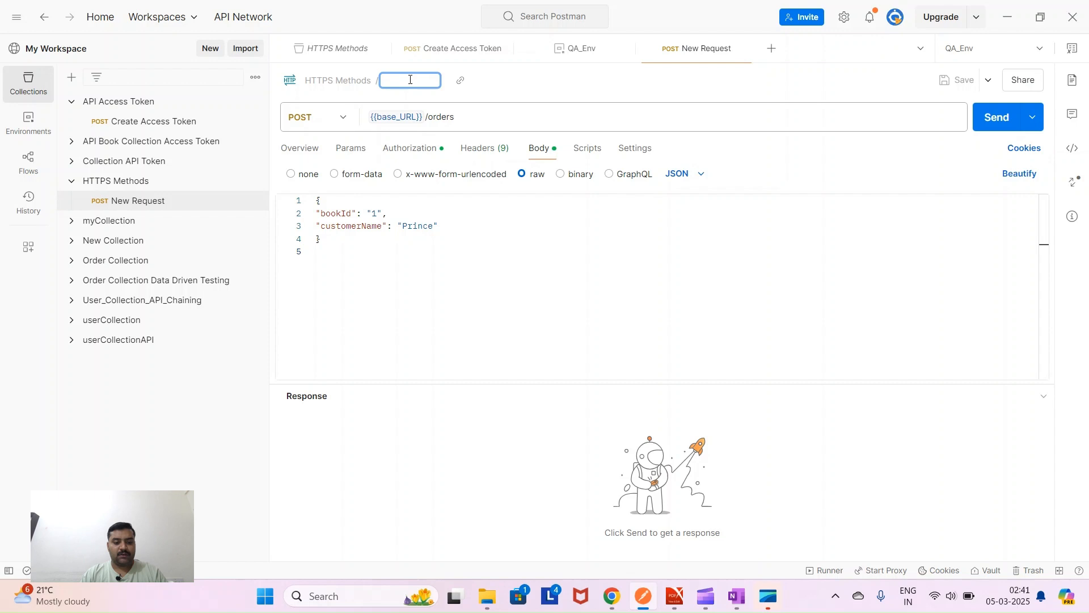
type("ubmit an Order")
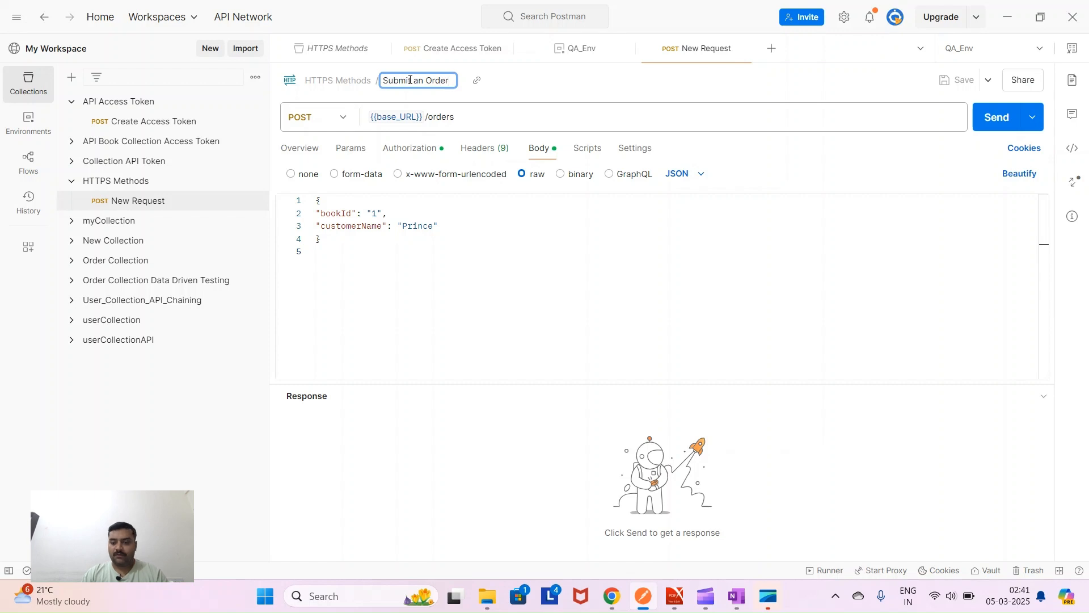
key("BackSpace")
key("BackSpace")
key("BackSpace")
key("Return")
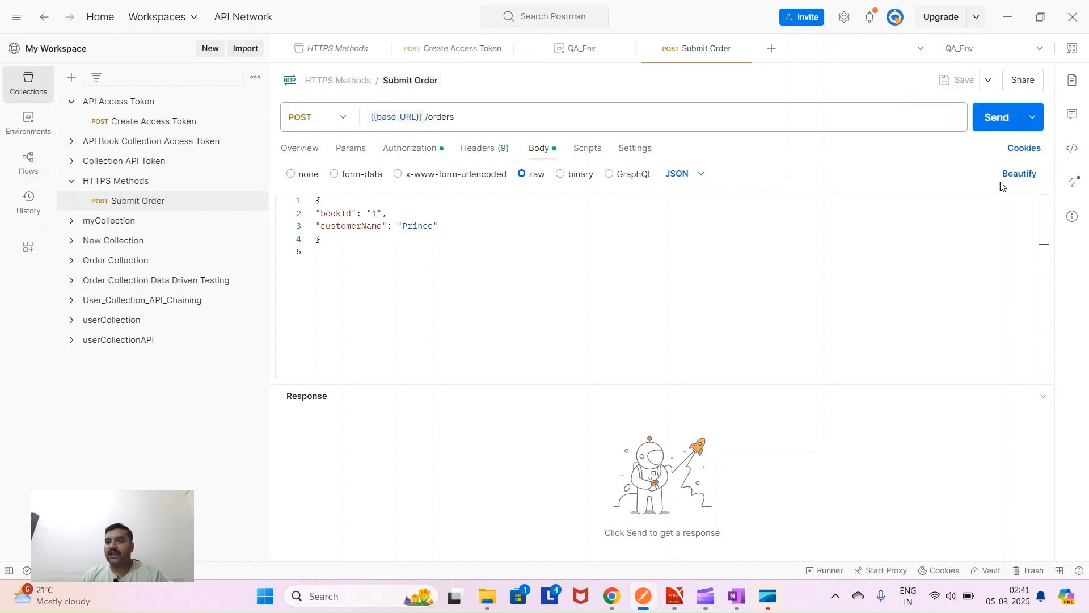
left_click(996, 116)
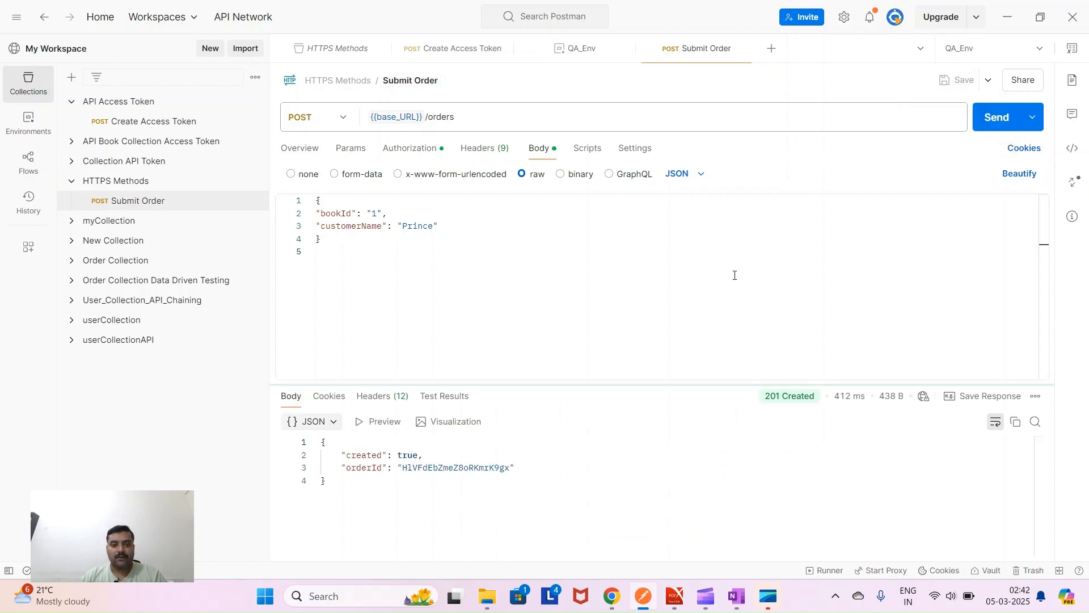
- Inspect the 201 Created response showing created: true and the new orderId
left_click_drag(343, 452, 517, 469)
left_click(607, 458)
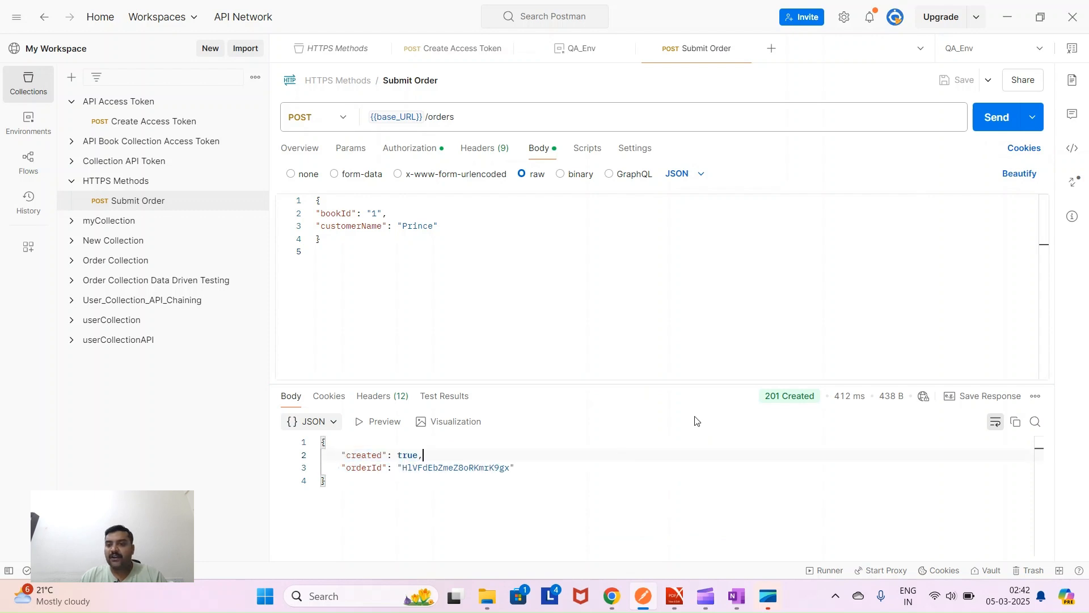
mouse_move(766, 399)
left_mouse_down()
mouse_move(794, 401)
mouse_move(765, 401)
left_mouse_up()
left_click_drag(765, 400, 783, 400)
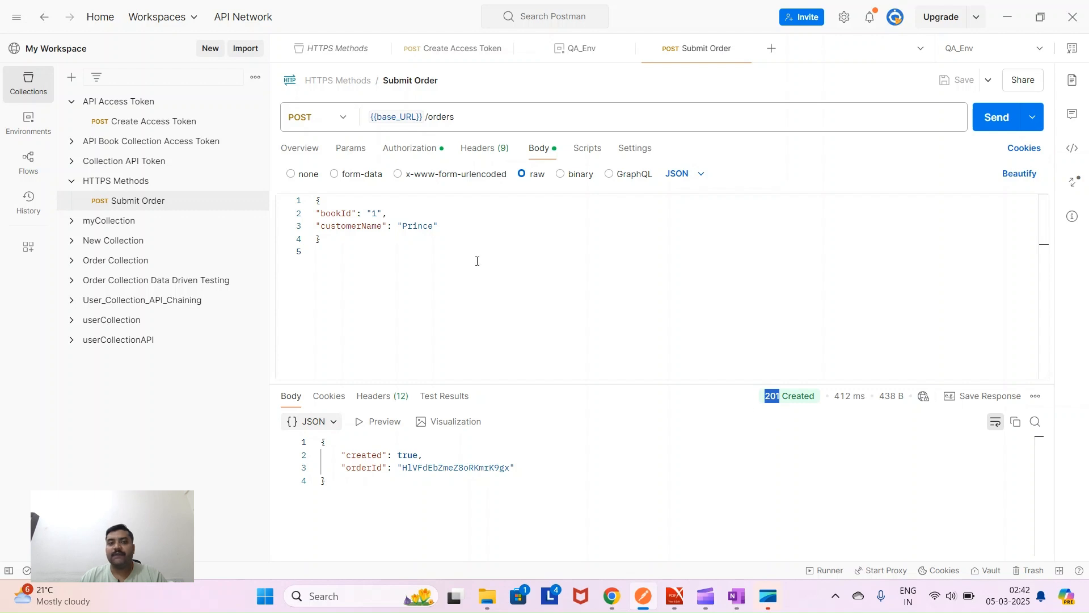
mouse_move(771, 402)
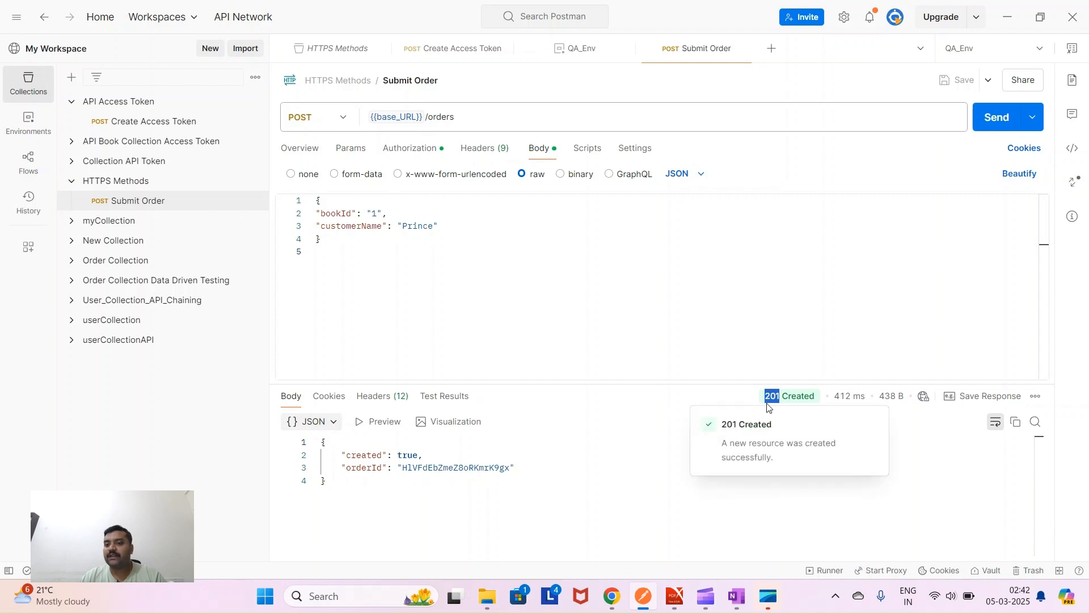
- Highlight the new orderId line in the response and list the Globals and QA_Env environments
left_click(641, 423)
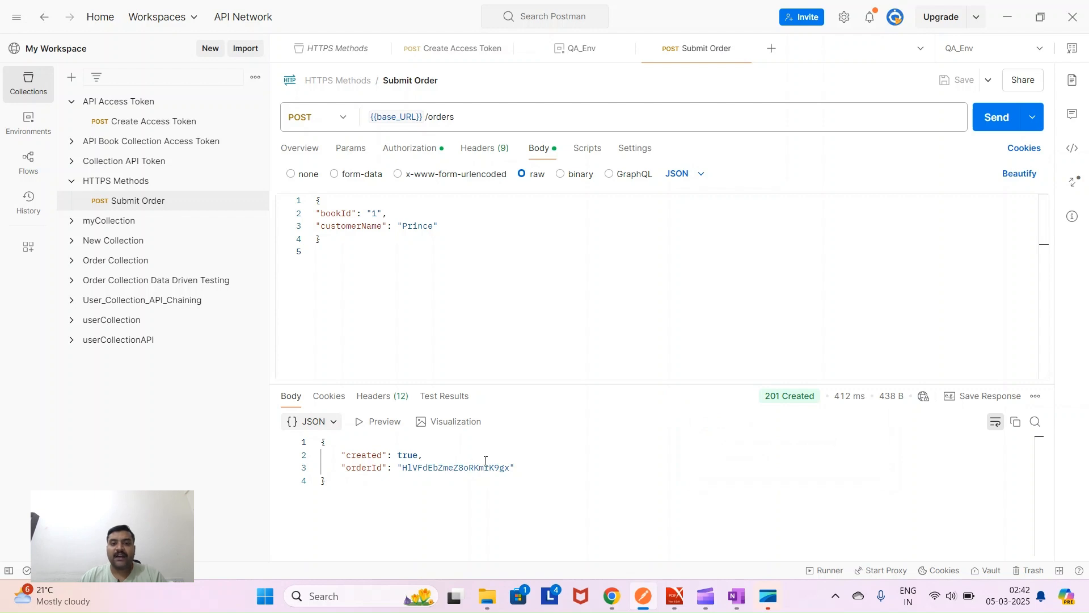
left_click_drag(341, 468, 517, 468)
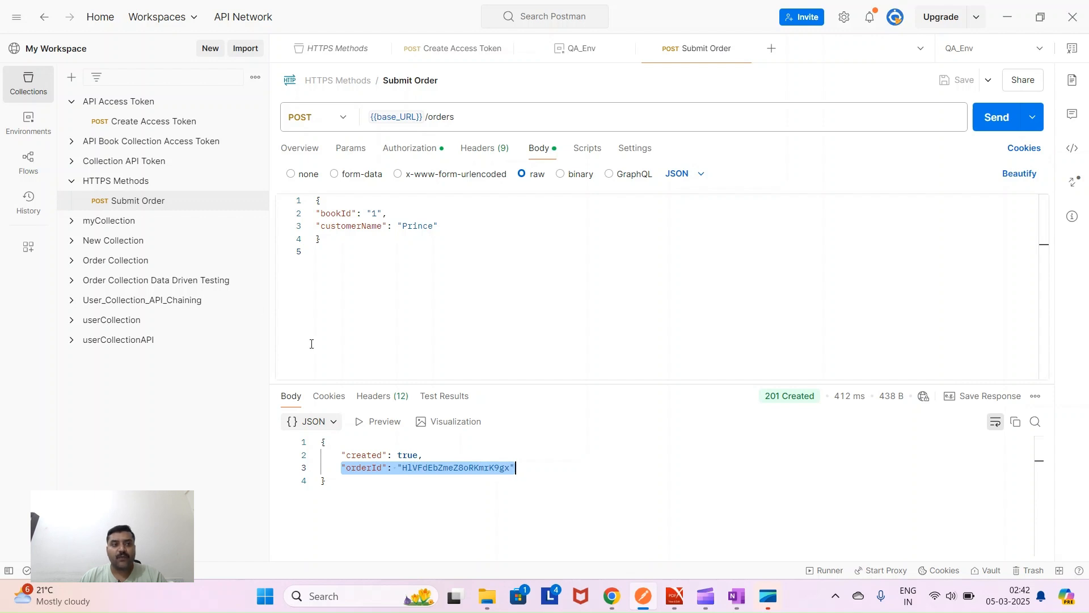
left_click(28, 122)
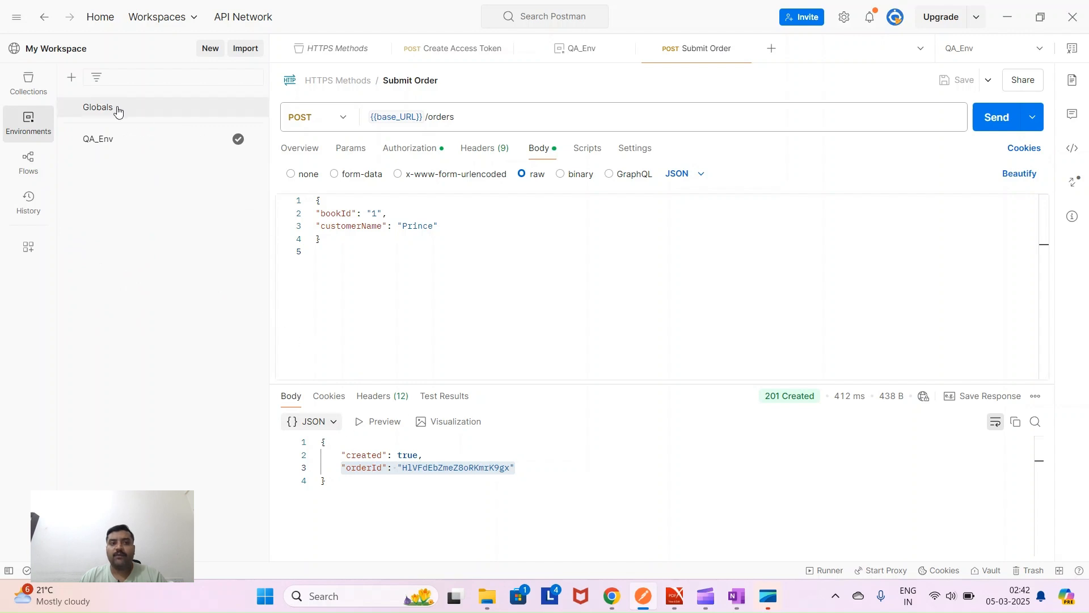
- Check Submit Order's Pre-request script, then place the cursor in its empty Post-response editor
left_click(587, 151)
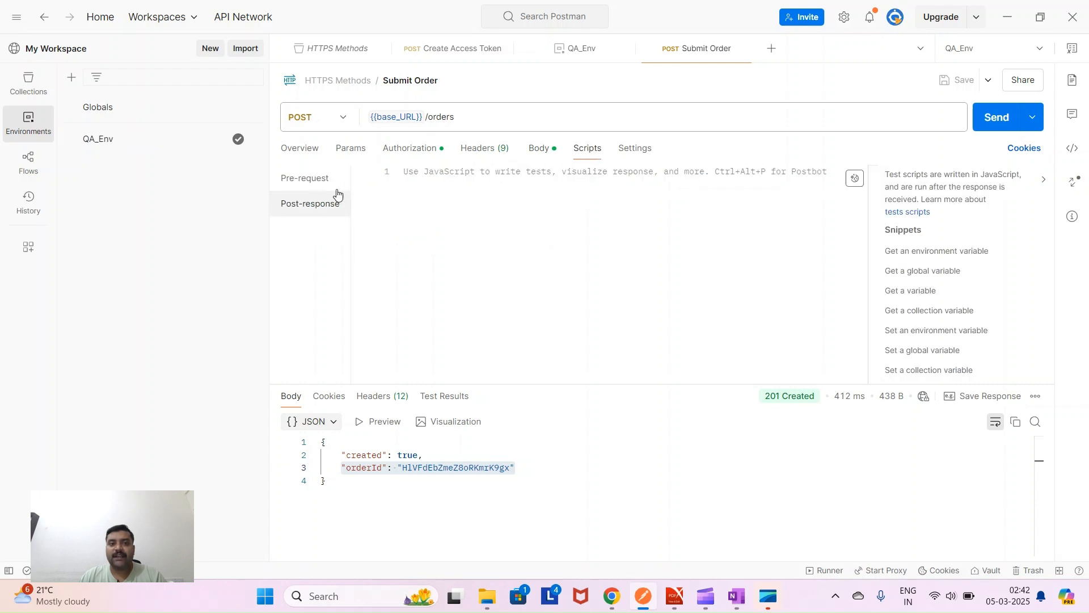
left_click(315, 180)
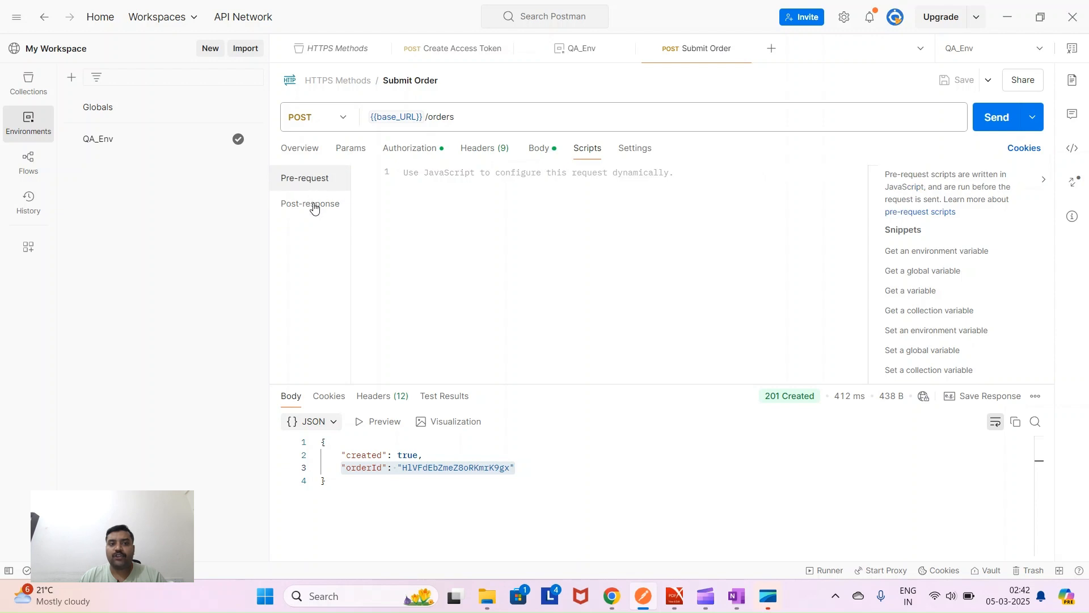
left_click(313, 207)
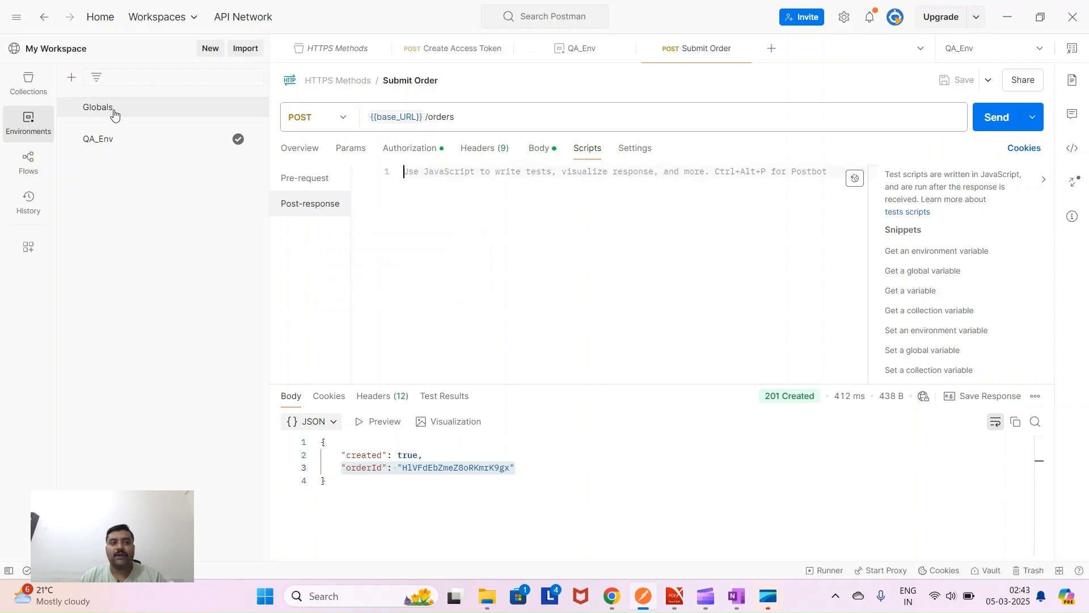
left_click(409, 208)
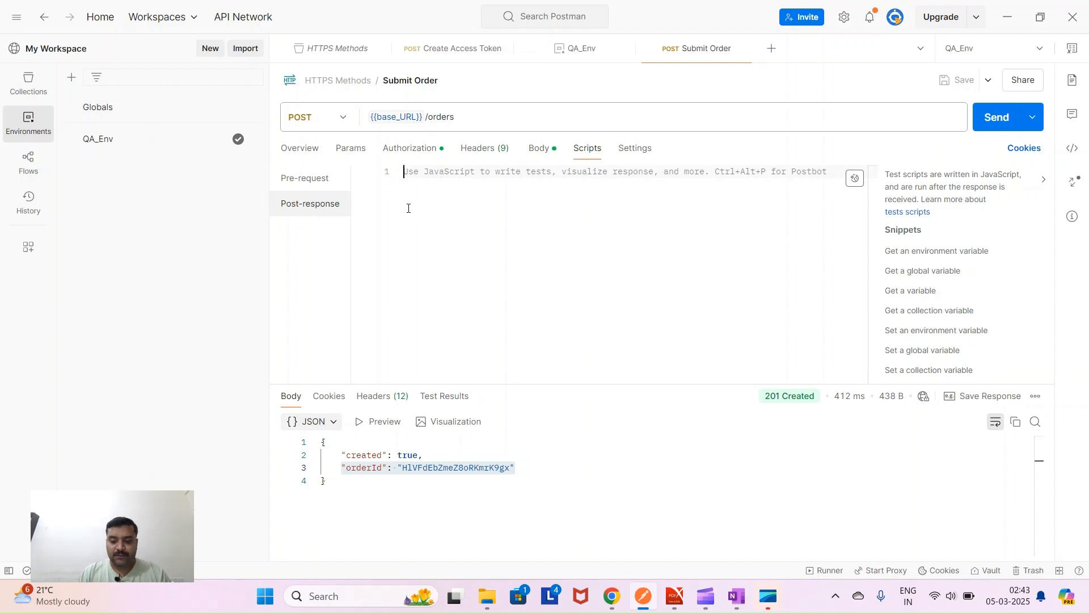
- Write pm.globals.set("orderId", pm.response.json().orderId); in Post-response, save, and resend the request
type("pm.gl")
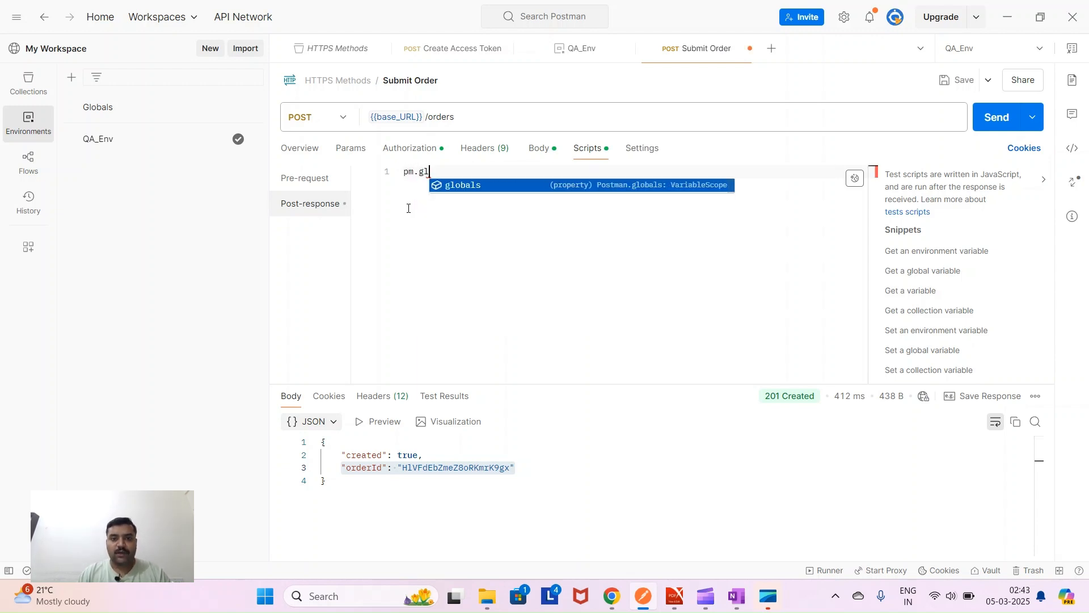
type("obals.set")
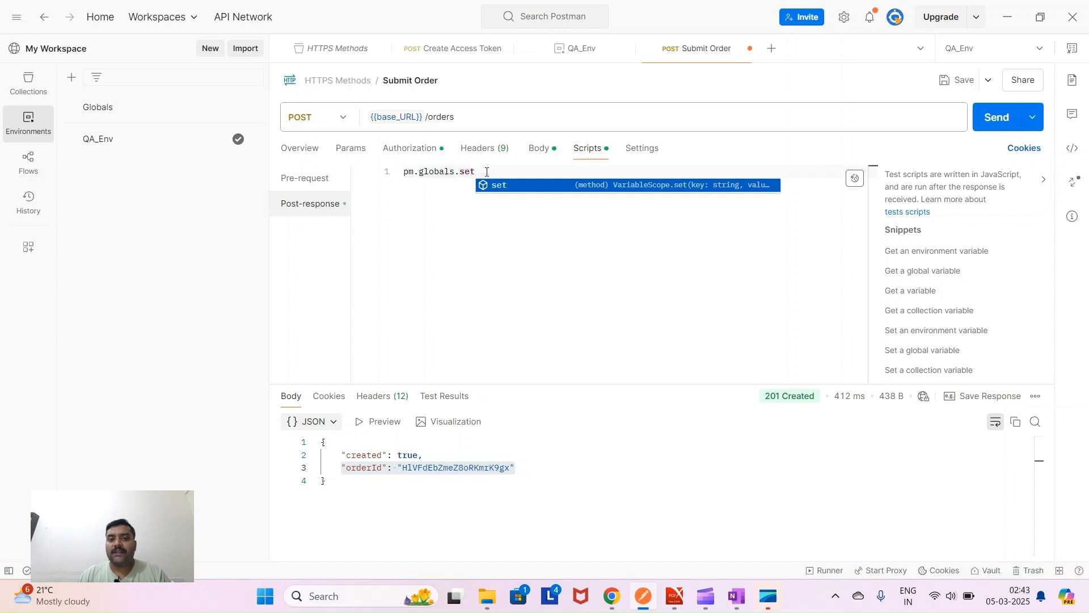
type("()")
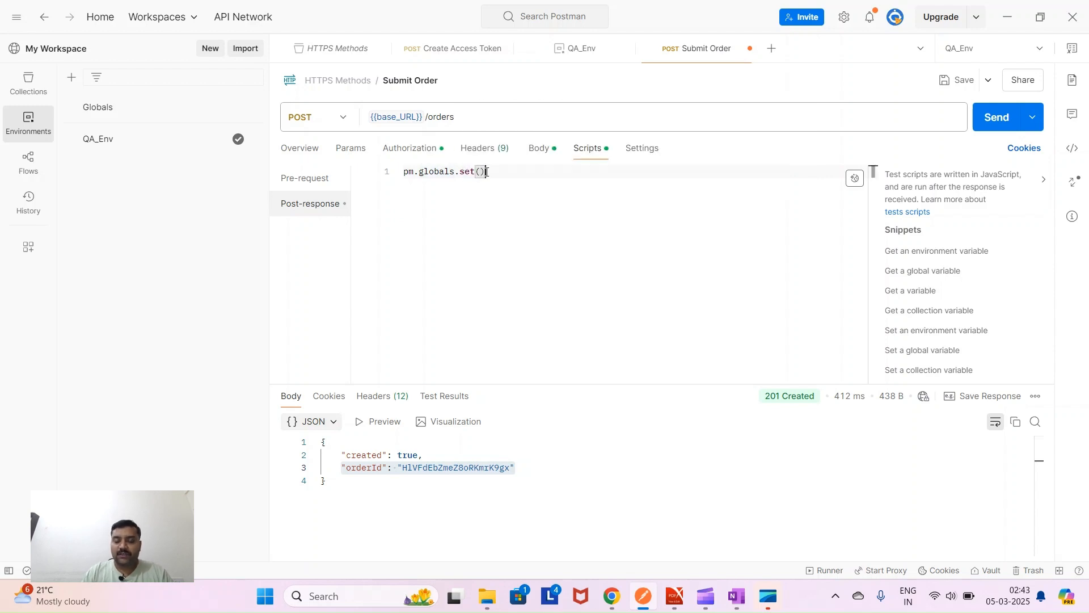
type("\"")
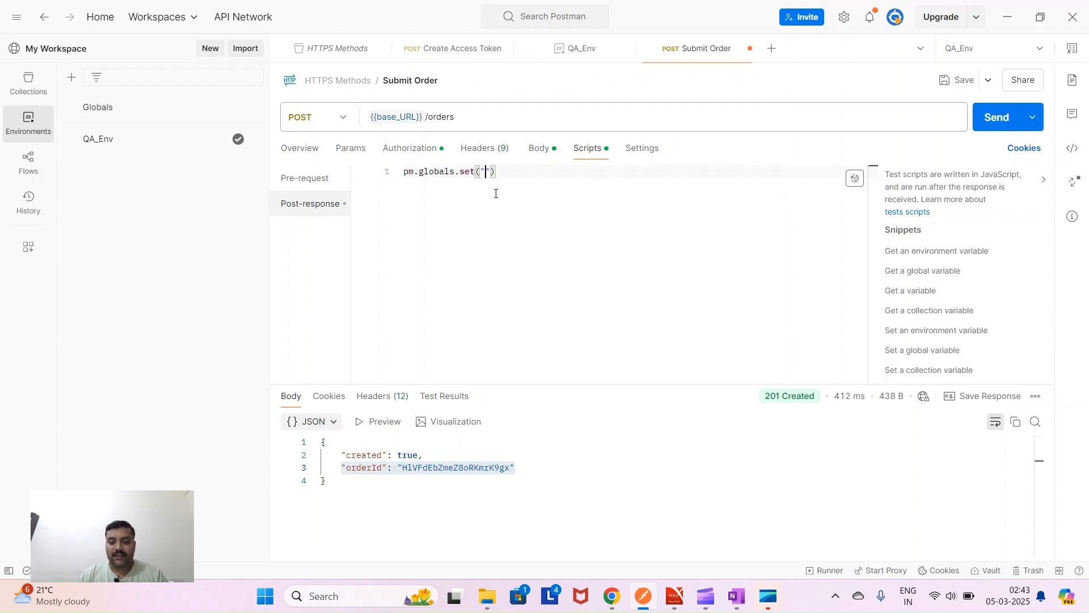
type("orderI")
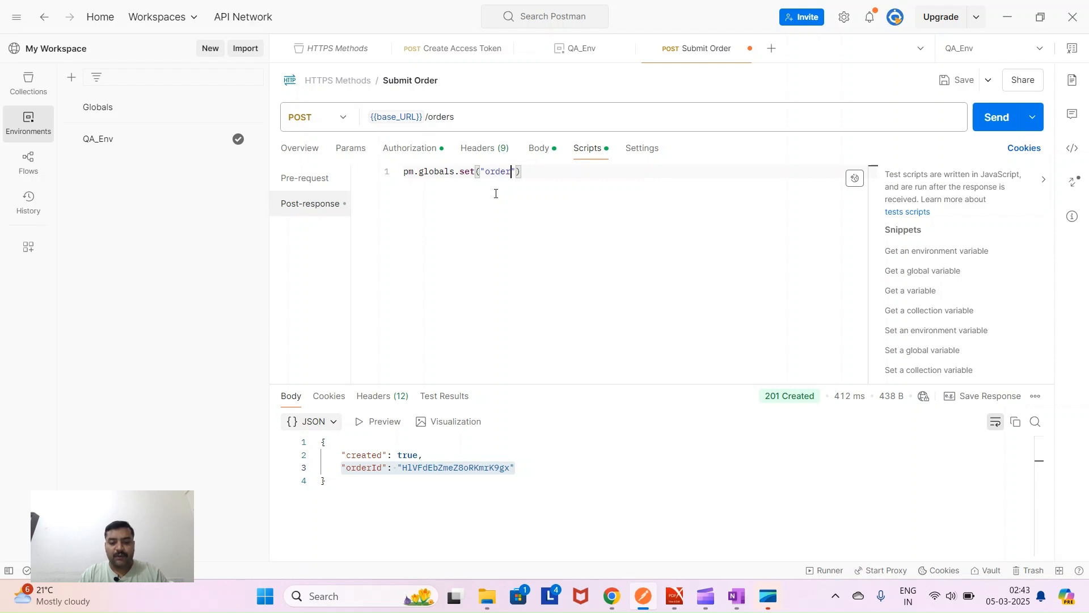
type("d")
key("Right")
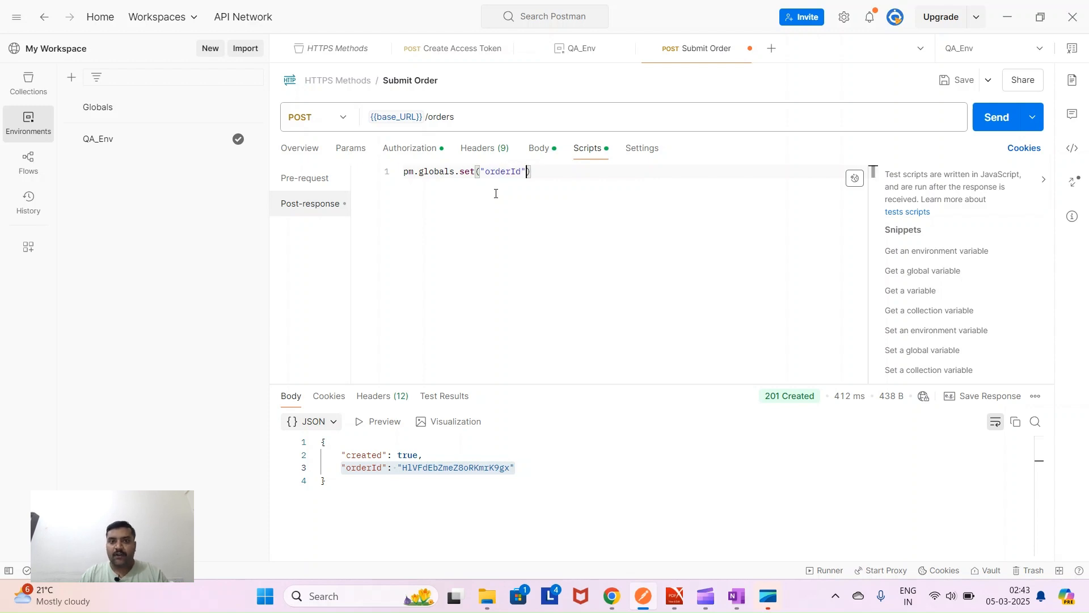
type(",")
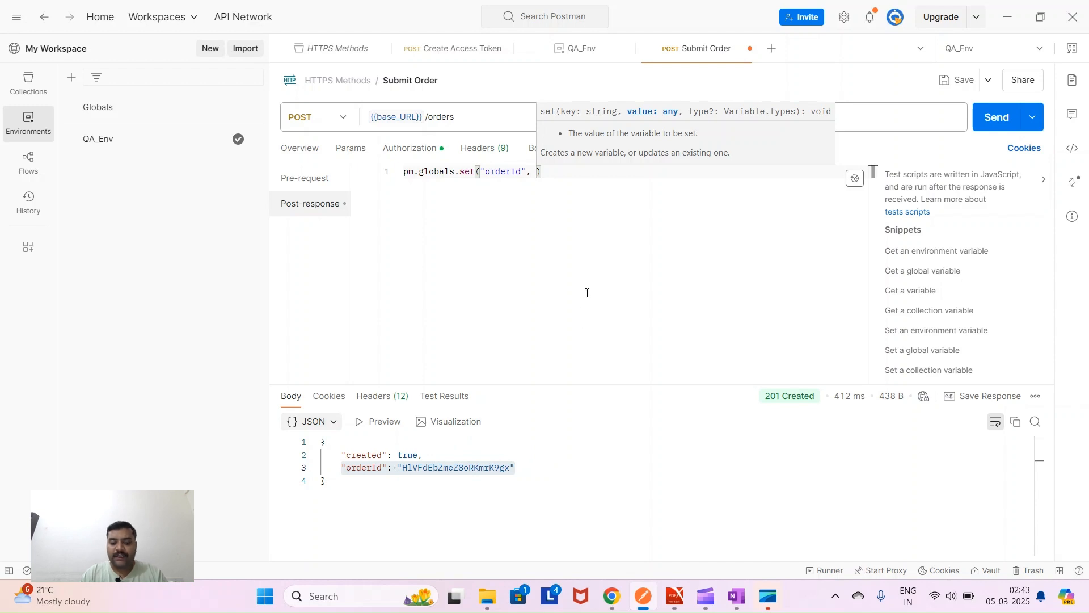
type("p")
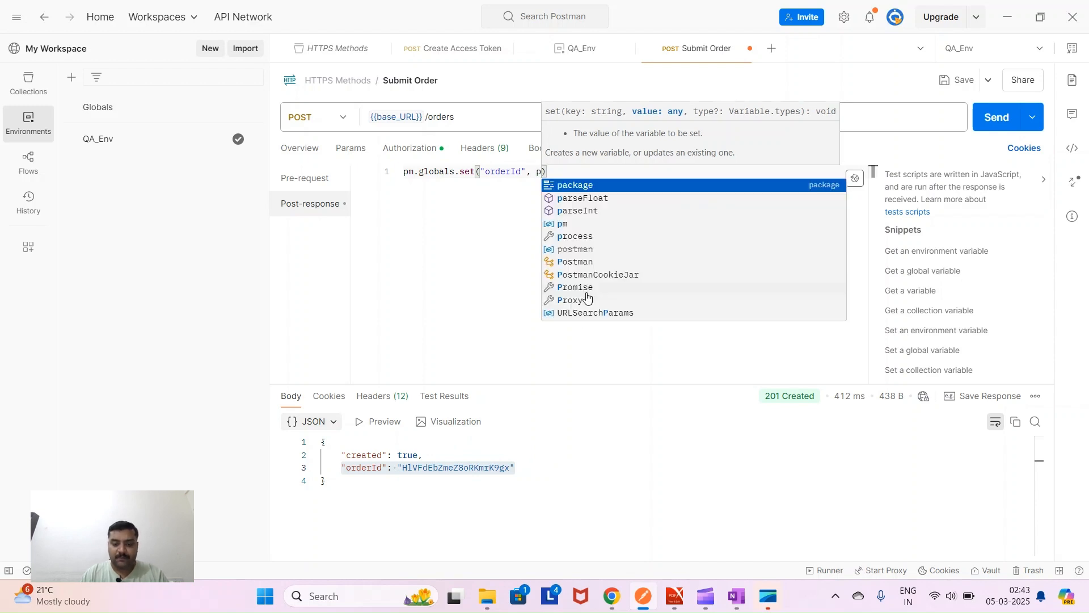
type("m.response.json")
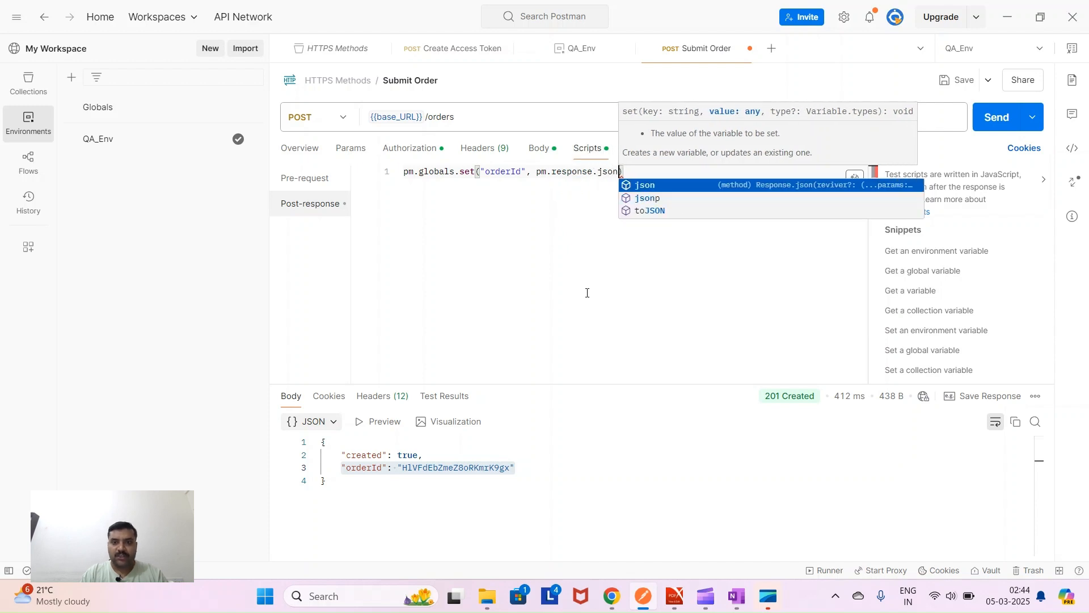
key("Escape")
type("()")
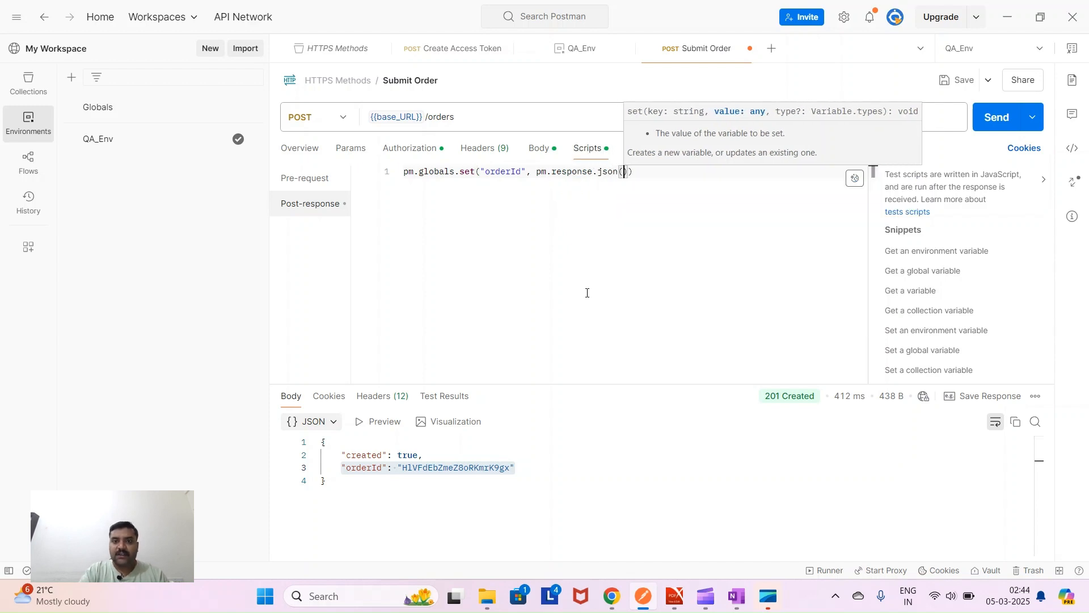
type(".")
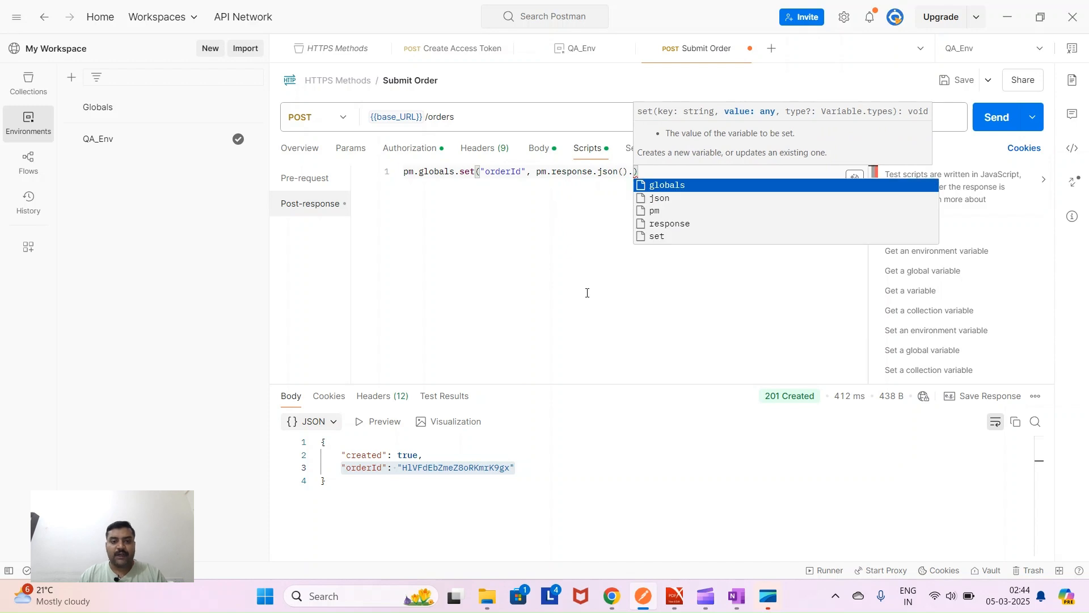
type("order")
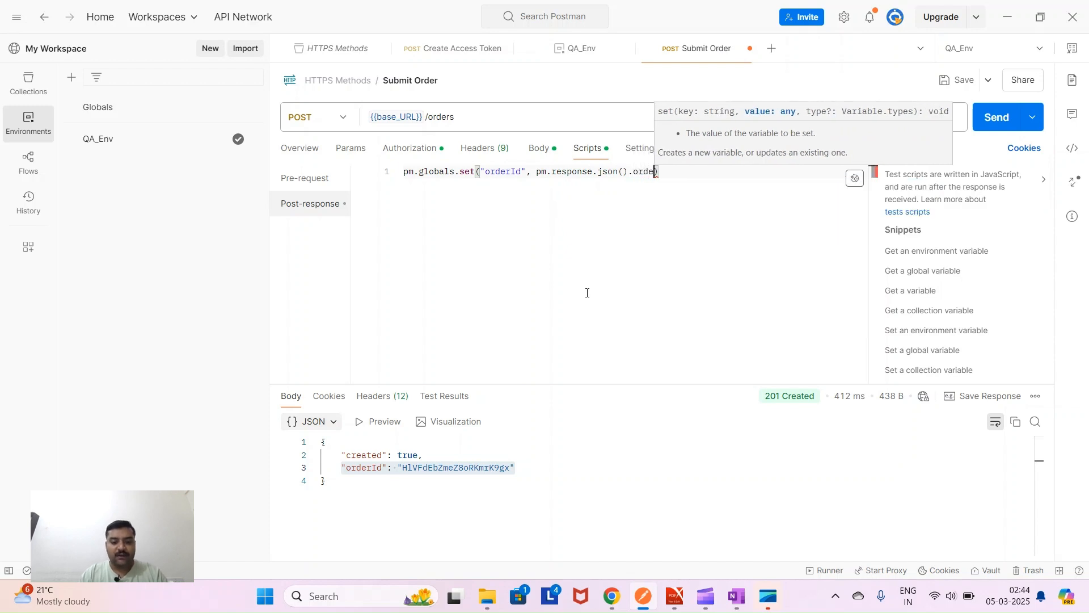
type("Id")
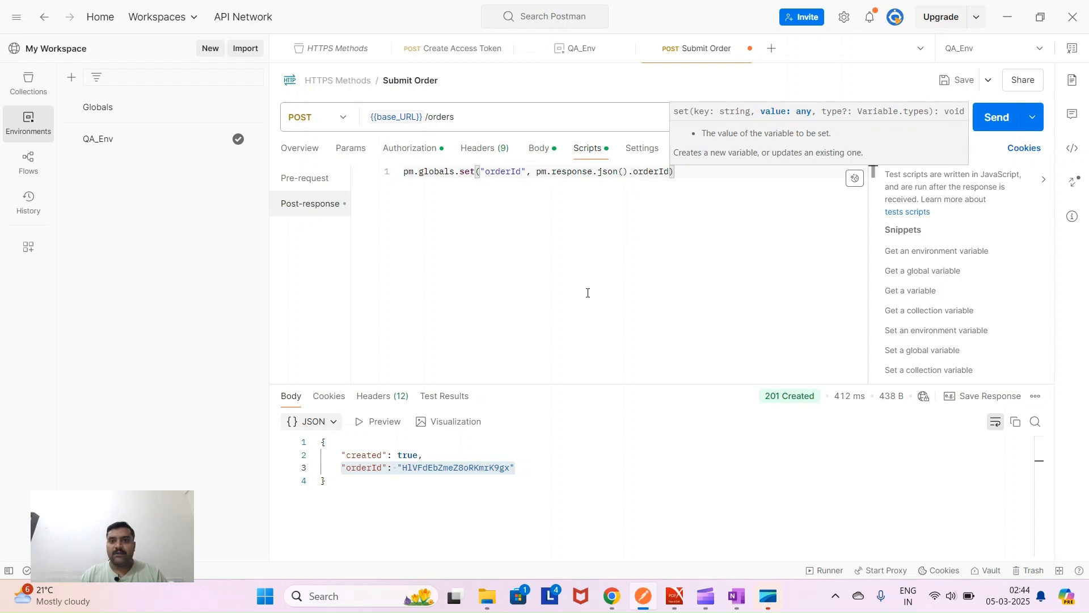
left_click(681, 173)
type(";")
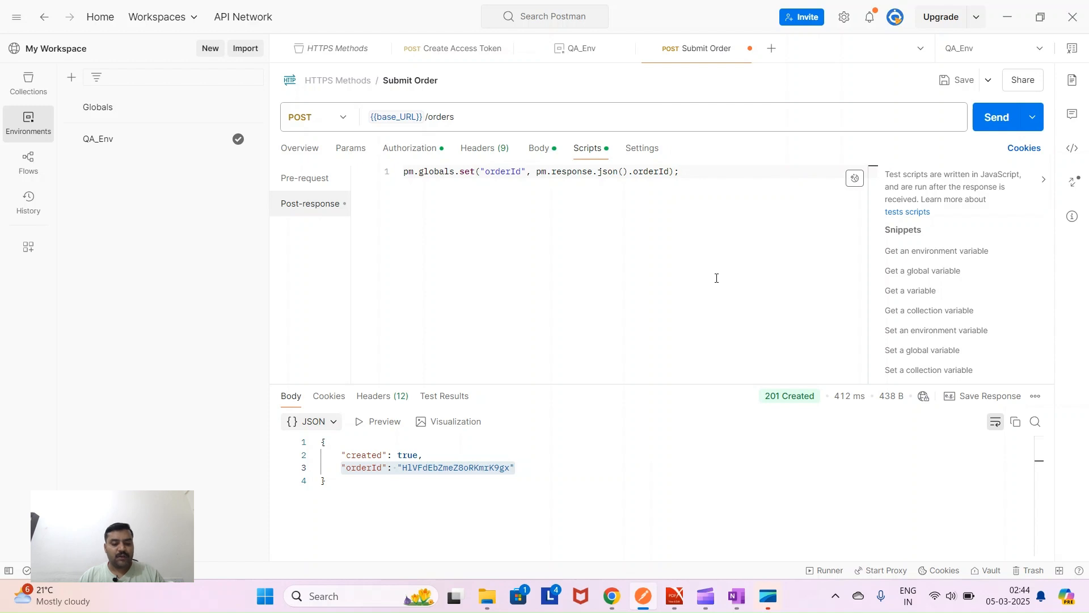
key("ctrl+s")
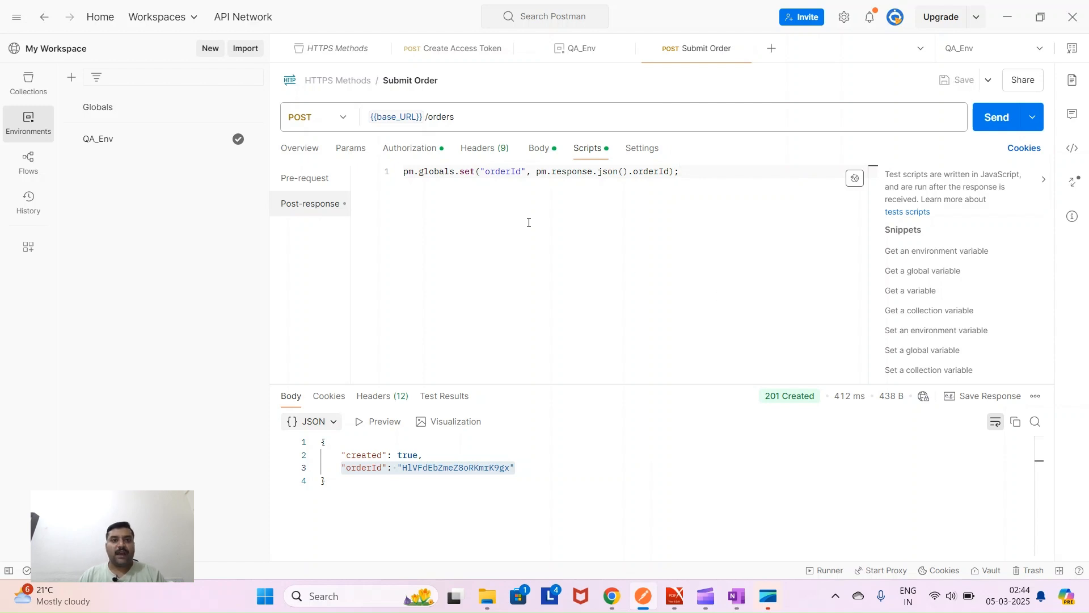
left_click(999, 125)
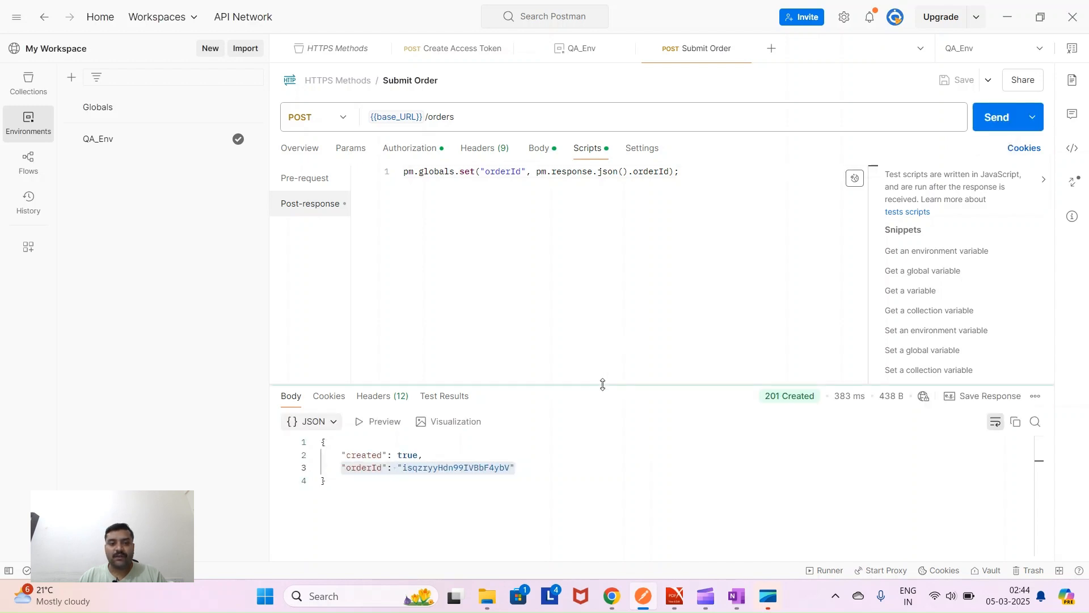
- Confirm the Globals orderId variable's current value matches the new response's order ID
left_click_drag(766, 398, 820, 397)
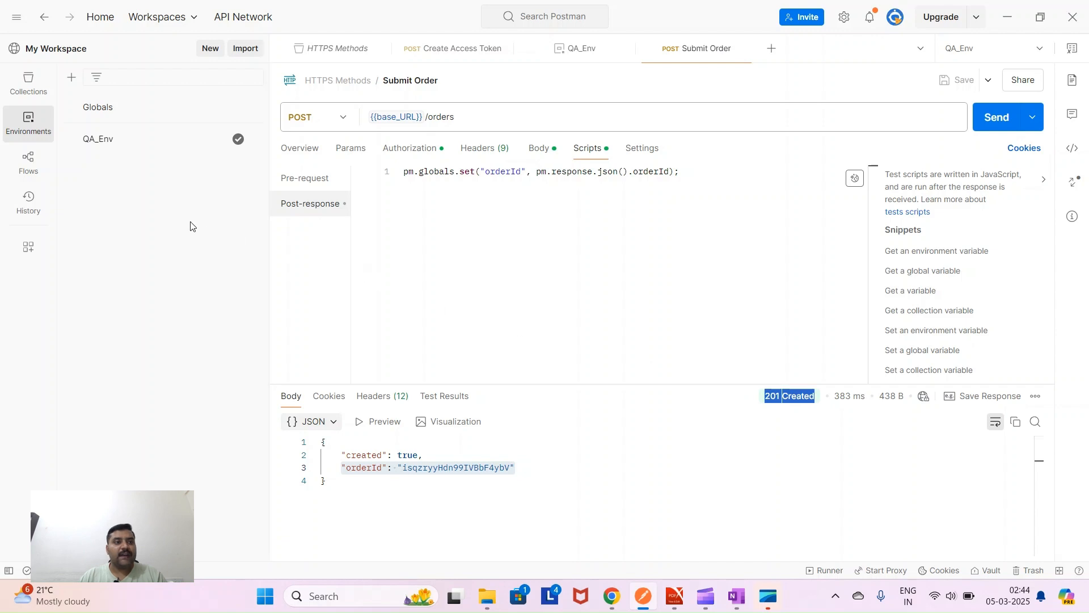
left_click(108, 117)
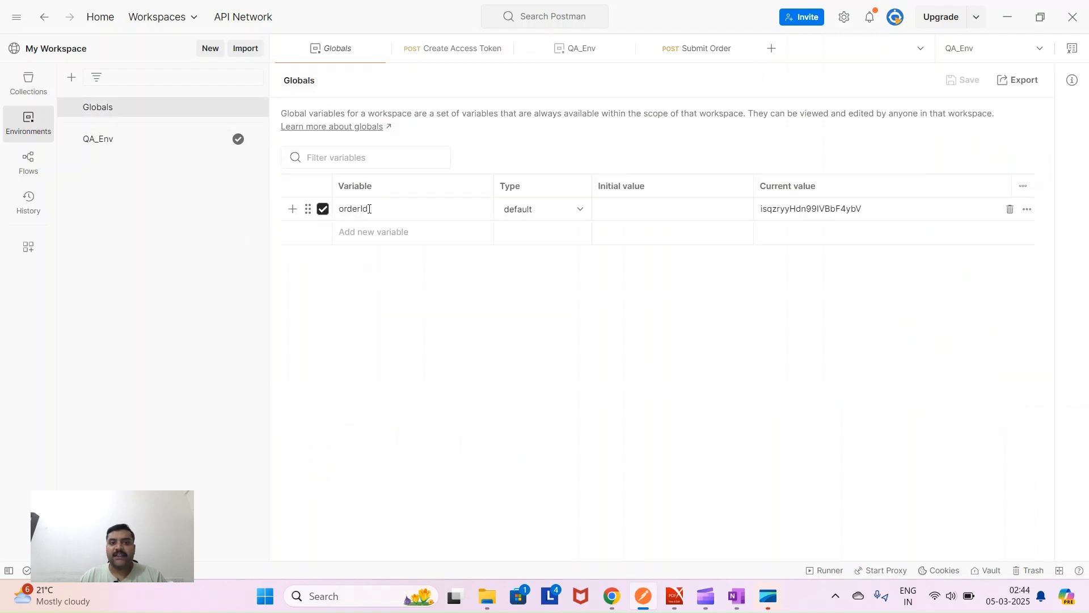
left_click(341, 210)
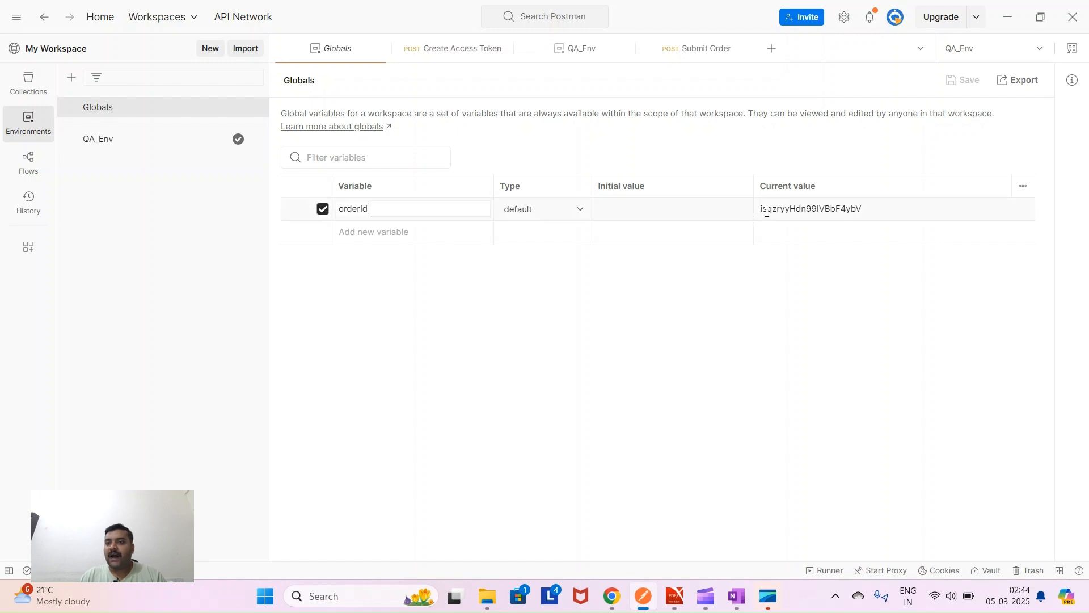
left_click(760, 209)
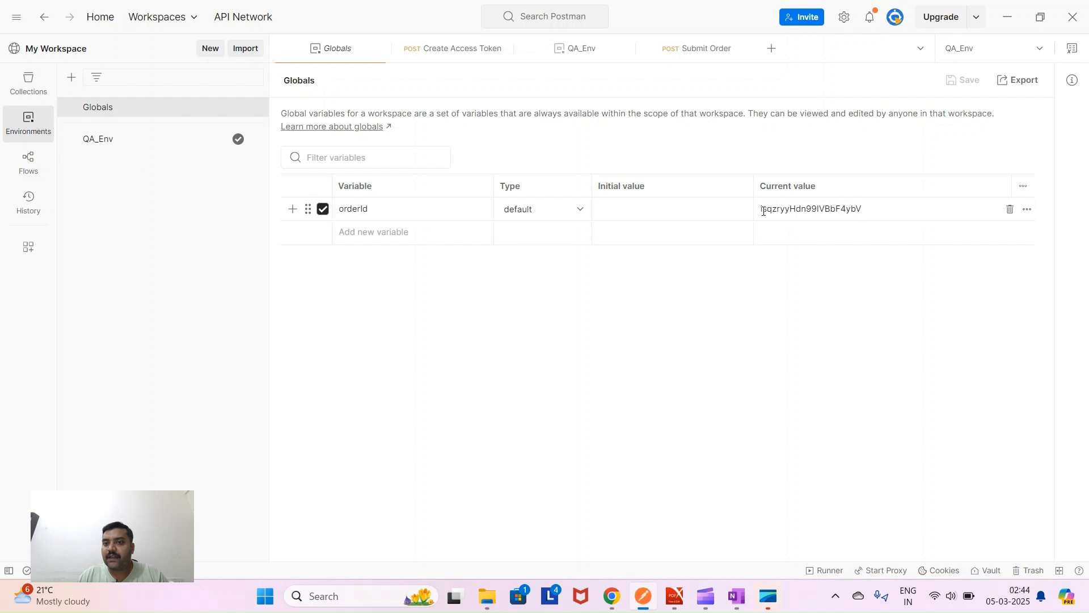
left_click(777, 209)
left_click_drag(840, 209, 762, 223)
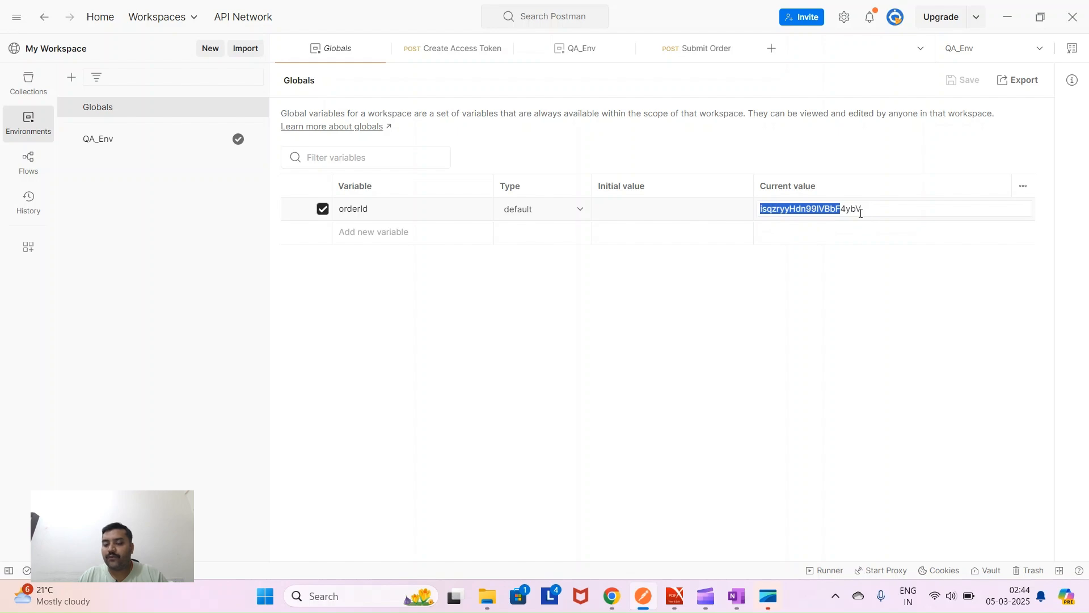
left_click(641, 600)
left_click(642, 604)
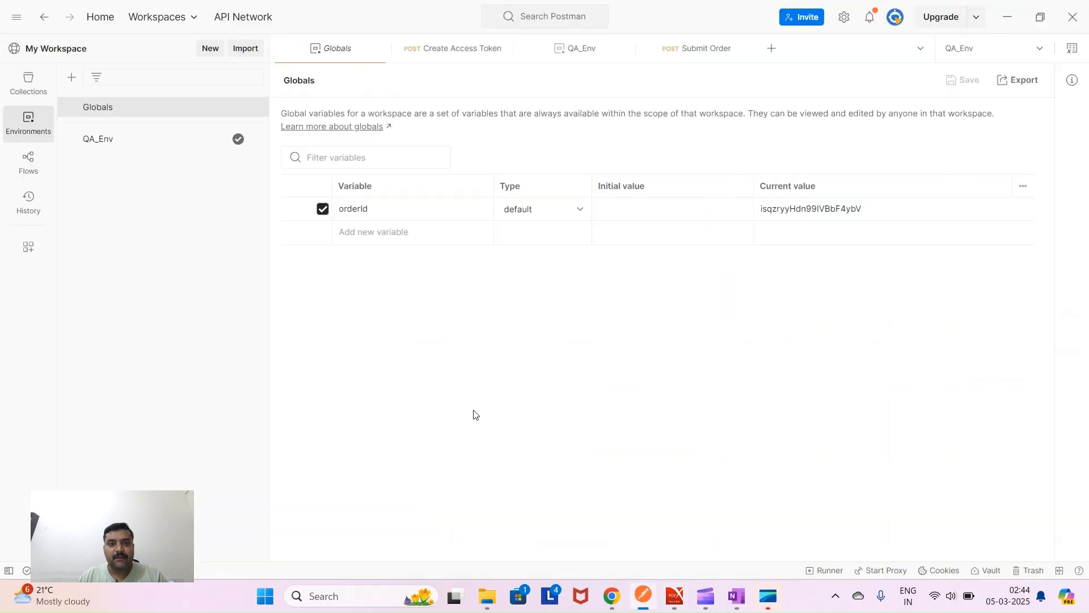
left_click(30, 85)
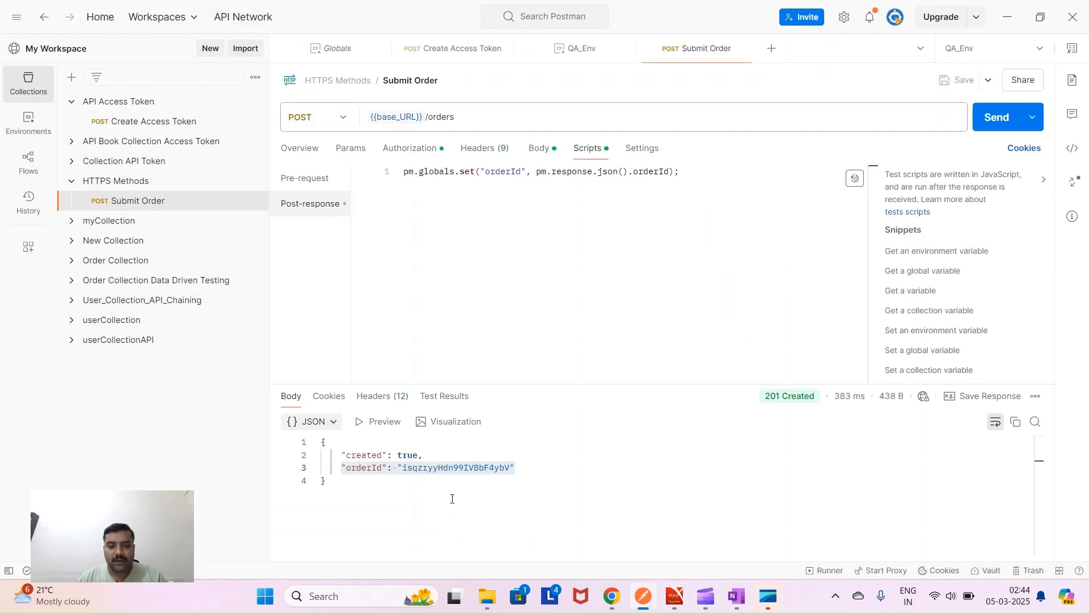
- Add a blank GET New Request to the HTTPS Methods collection and switch to the course PDF
left_click_drag(403, 469, 420, 468)
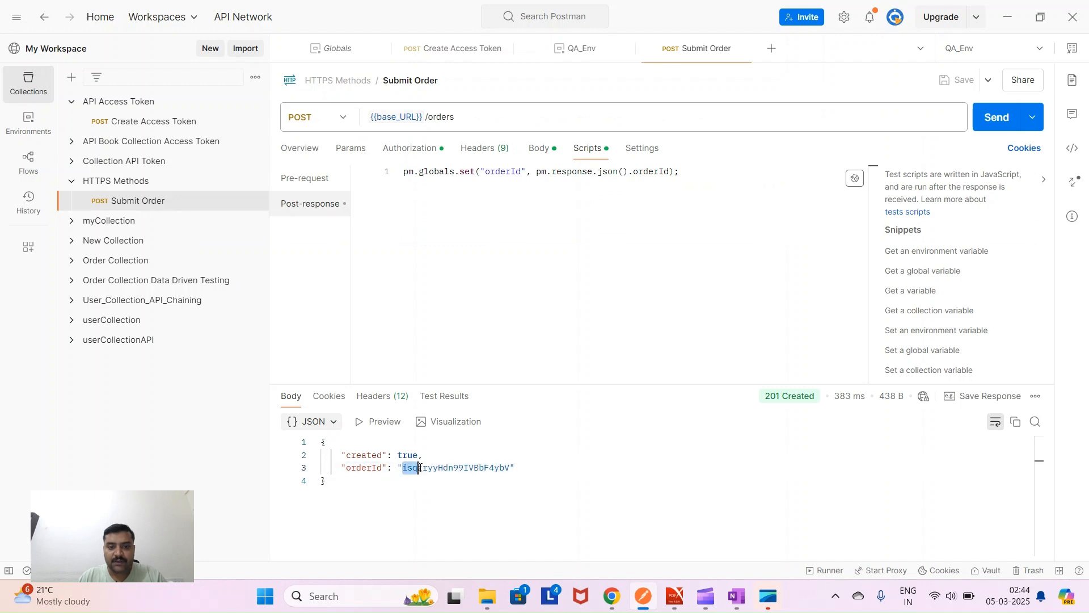
left_click_drag(501, 469, 512, 468)
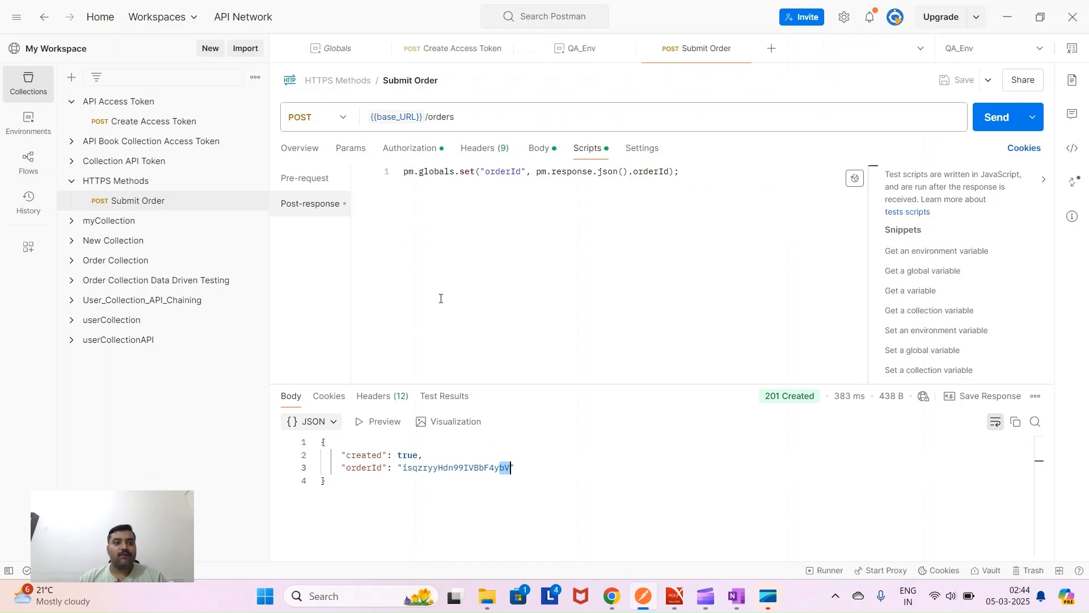
left_click(182, 202)
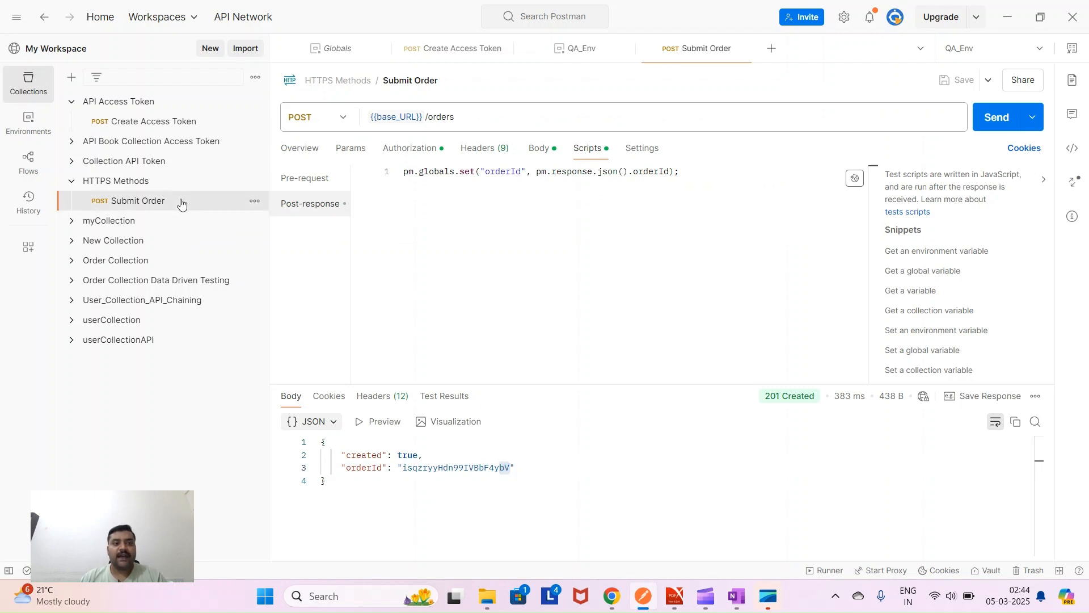
left_click(255, 202)
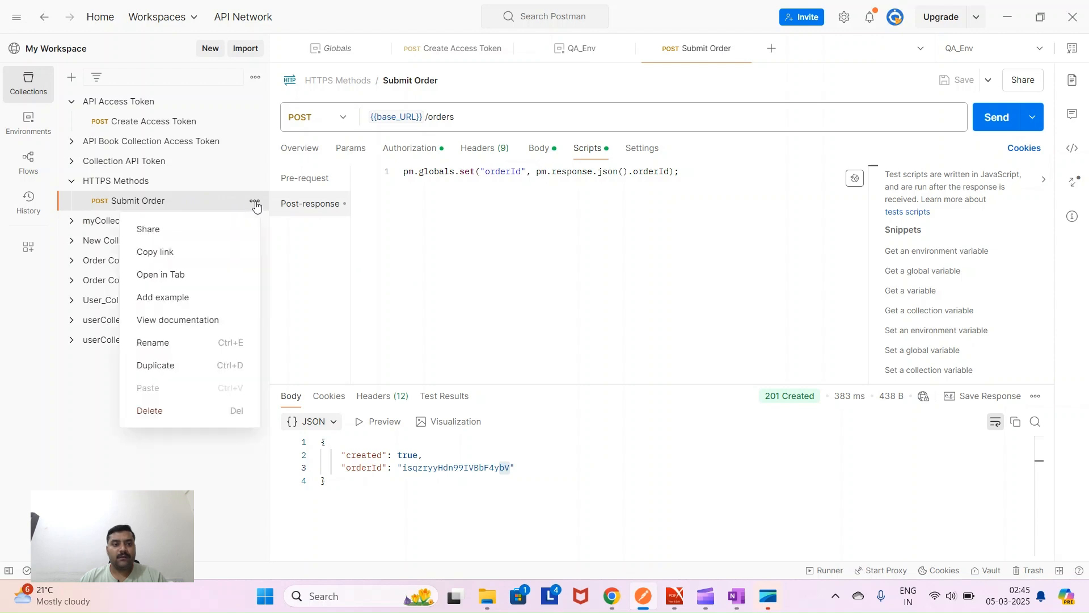
left_click(201, 182)
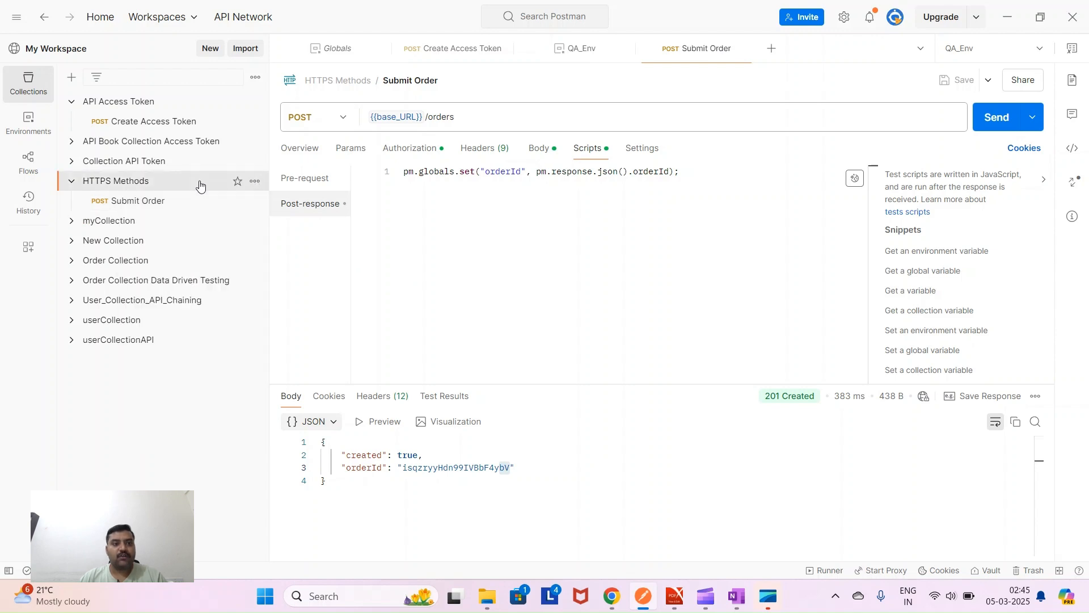
left_click(255, 182)
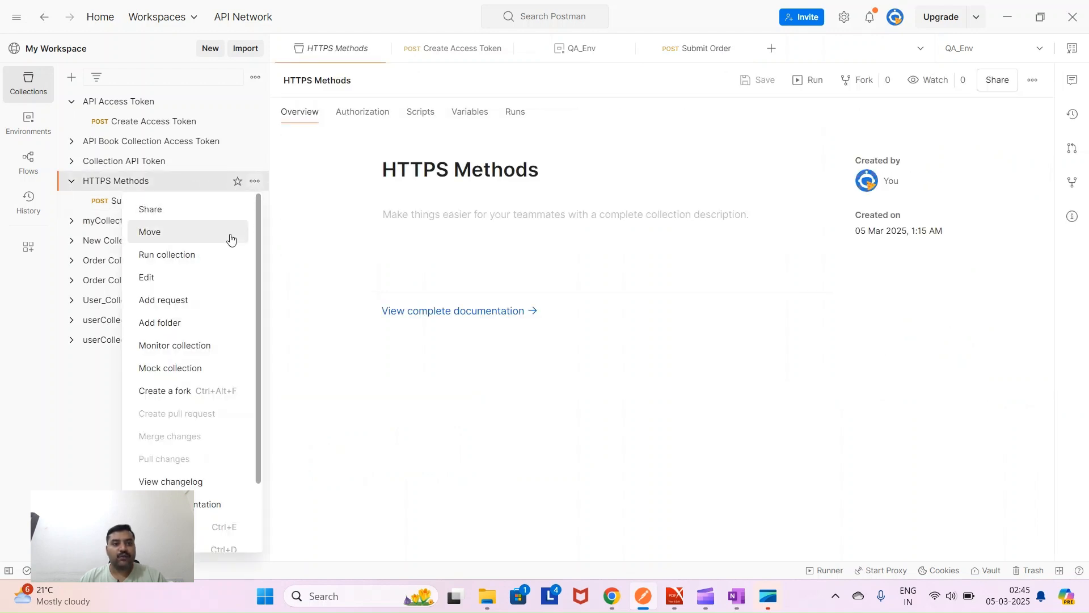
left_click(209, 305)
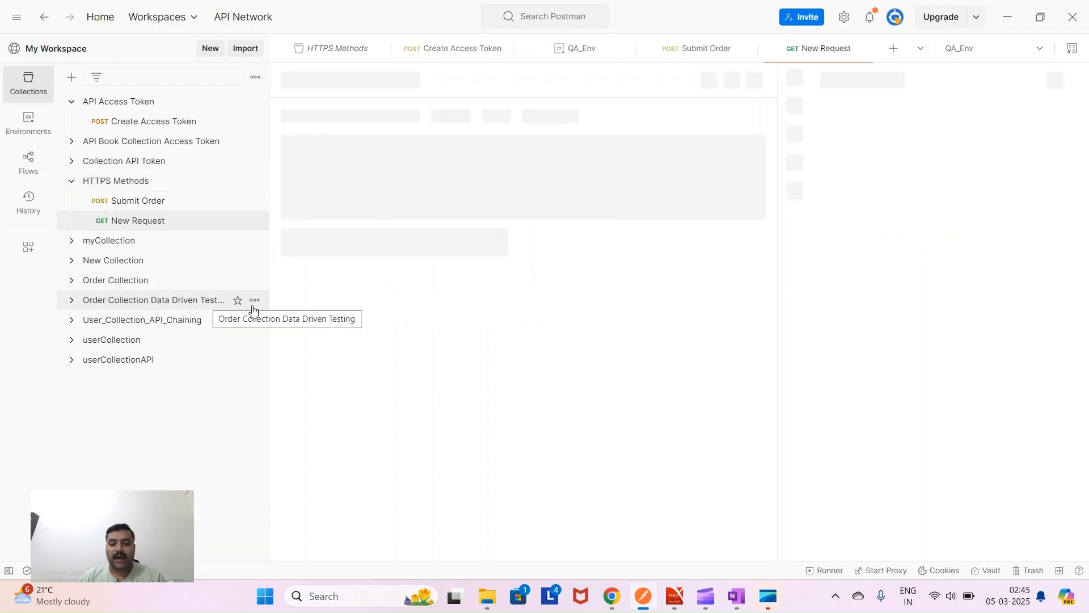
left_click(675, 597)
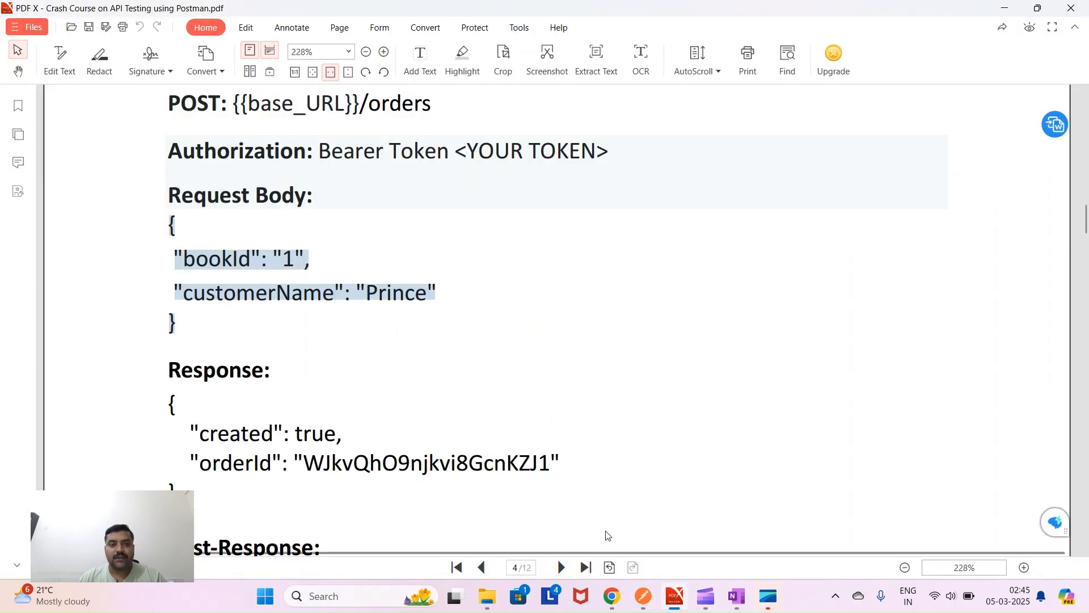
- Scroll the PDF to the Post-Response section and select its pm.test status code block
scroll(341, 377, "down", 2)
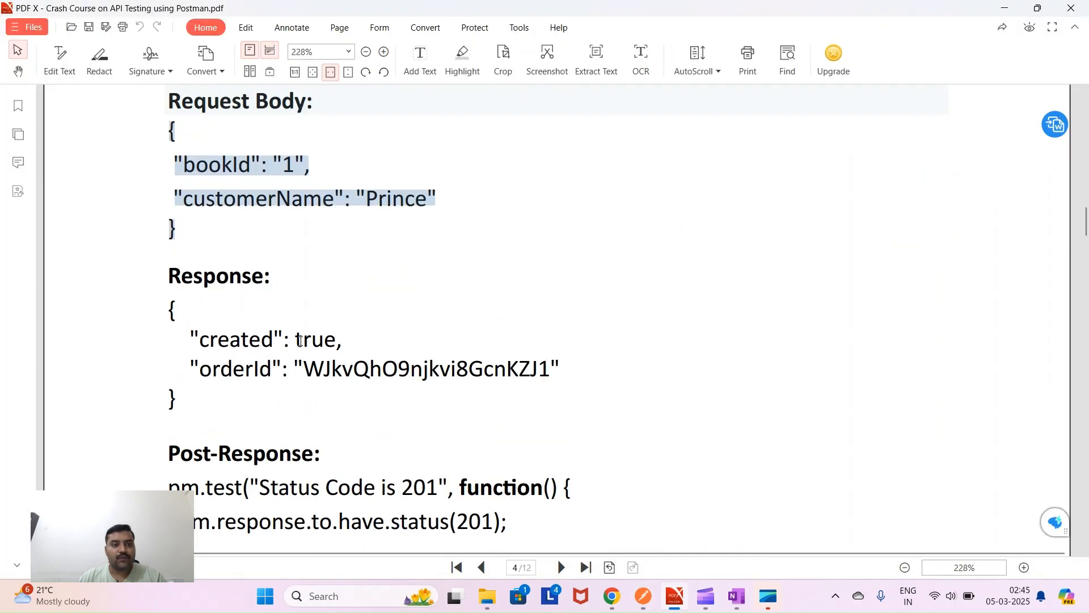
left_click_drag(190, 330, 211, 372)
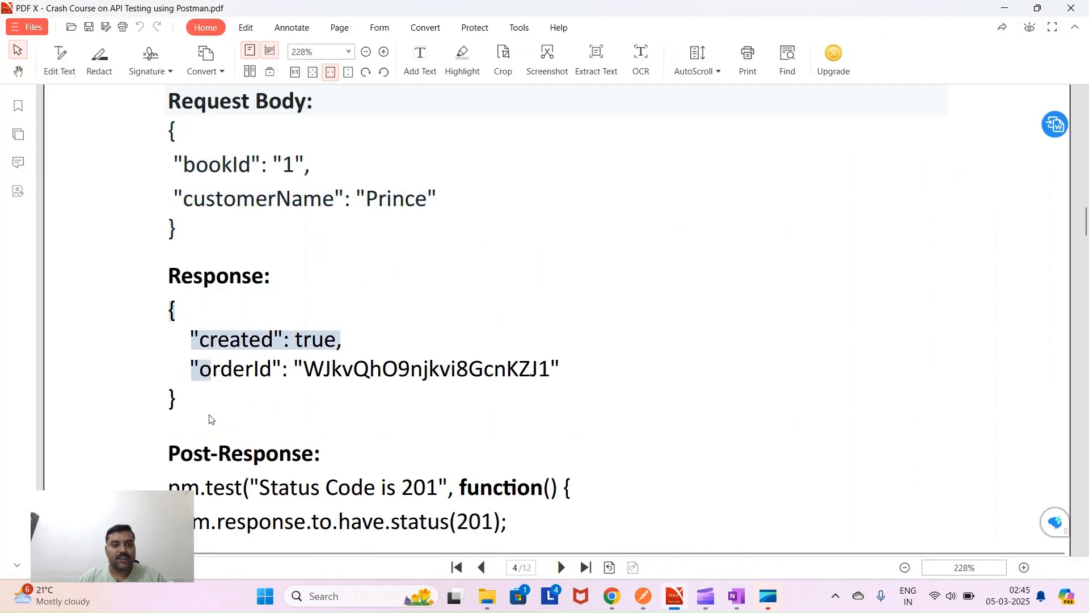
right_click(210, 418)
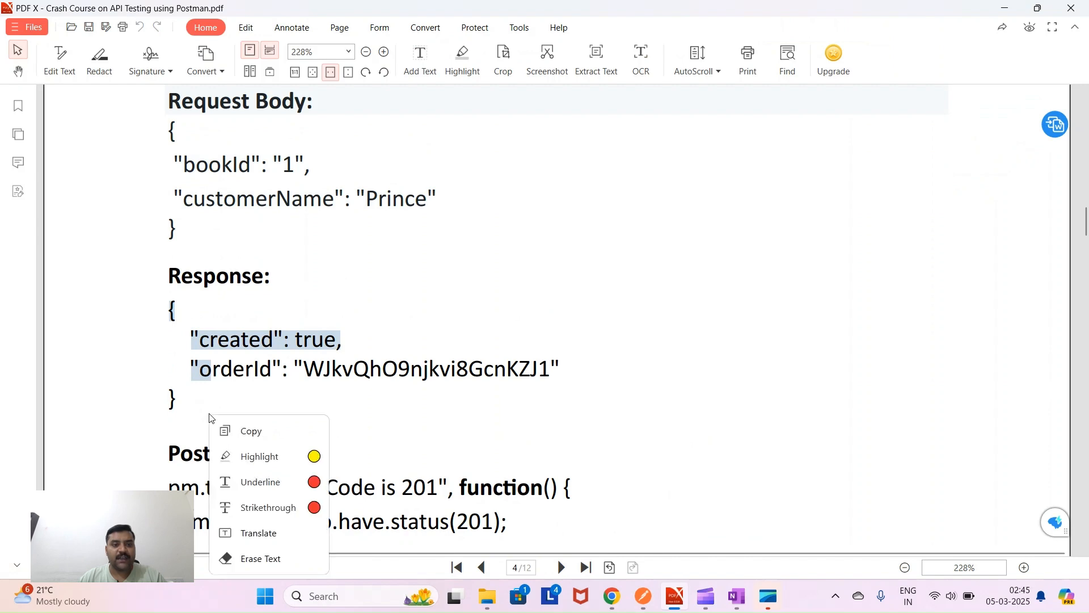
left_click(329, 423)
scroll(332, 423, "down", 5)
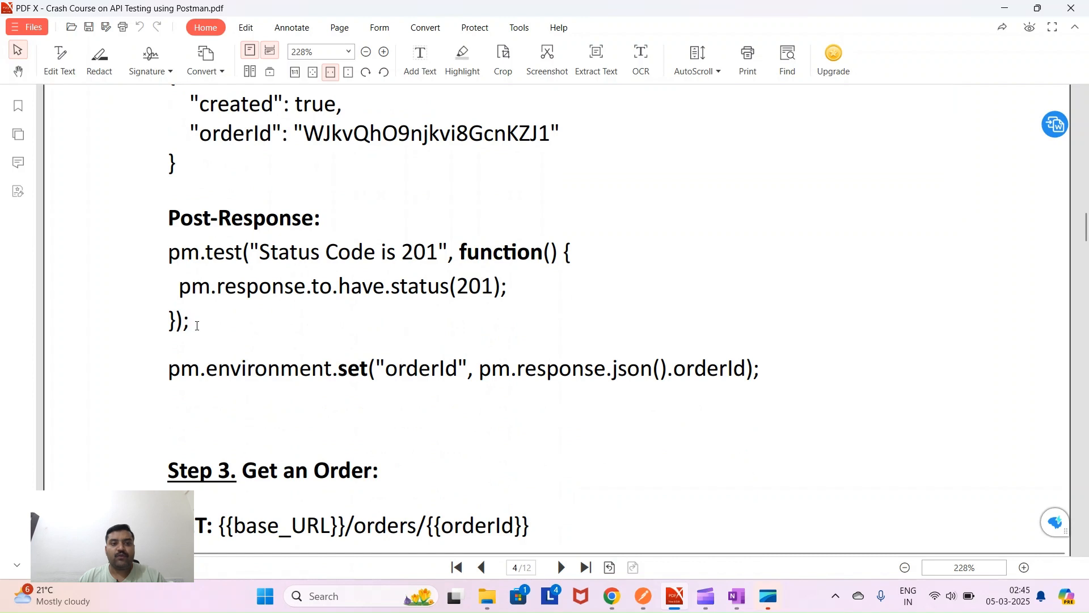
left_click_drag(198, 328, 171, 266)
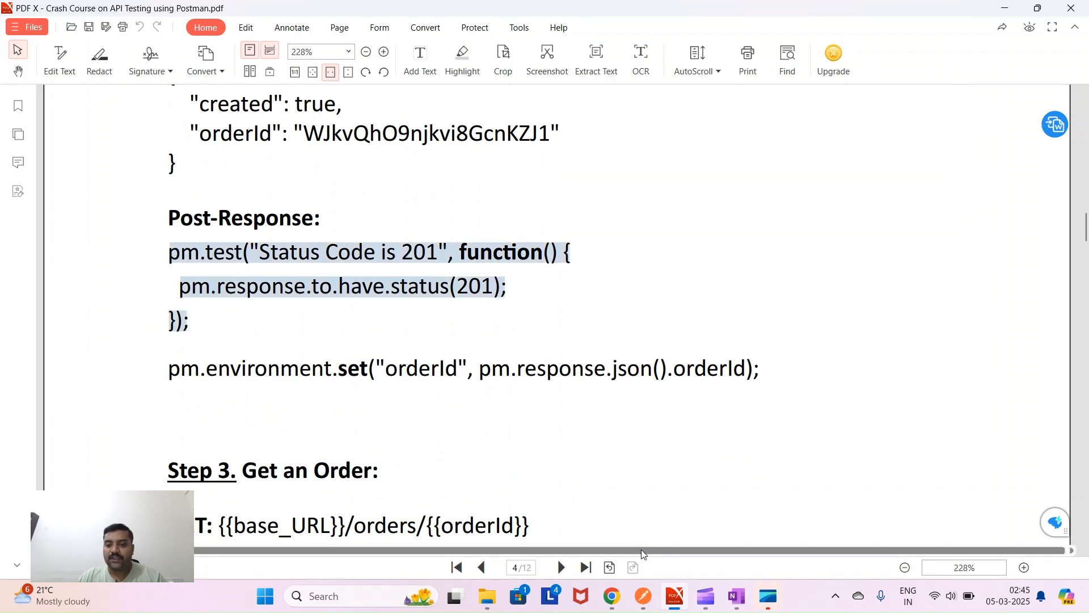
left_click(643, 596)
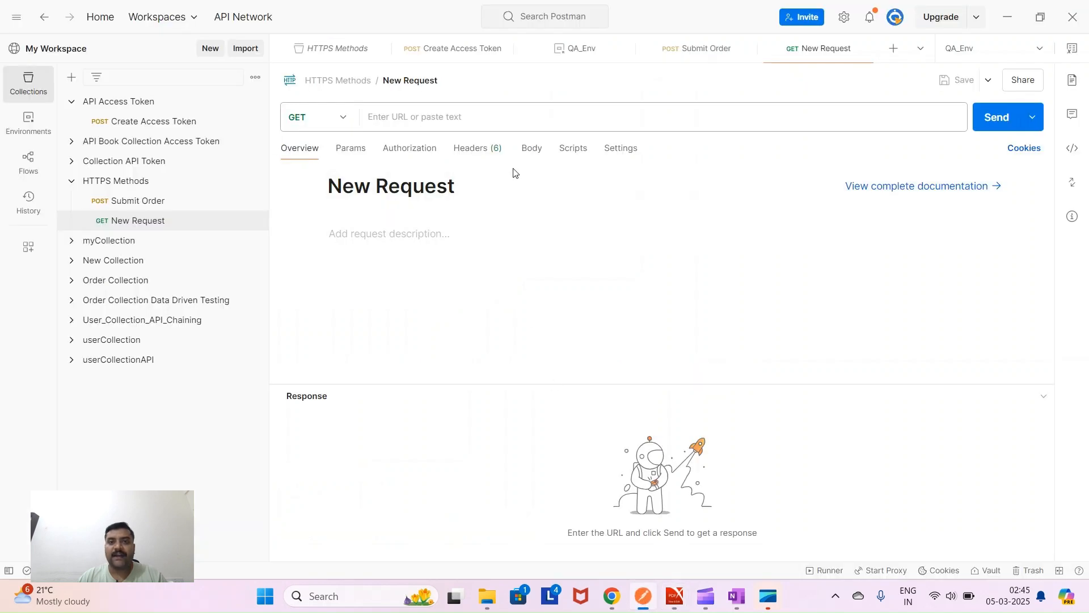
- Reopen Submit Order's post-response script and add blank lines below the globals.set line
left_click(573, 148)
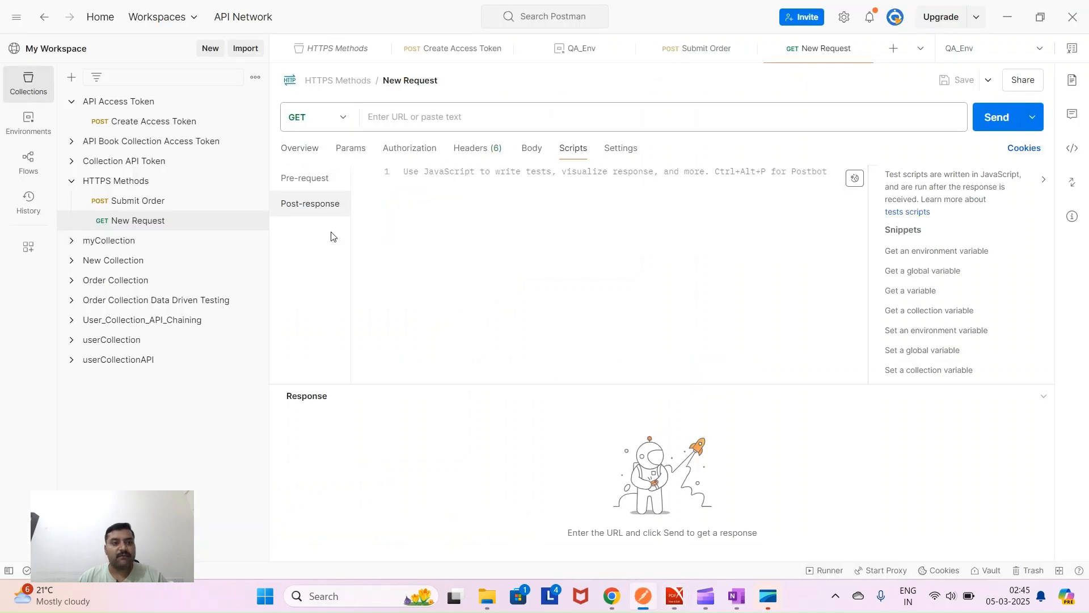
left_click(136, 205)
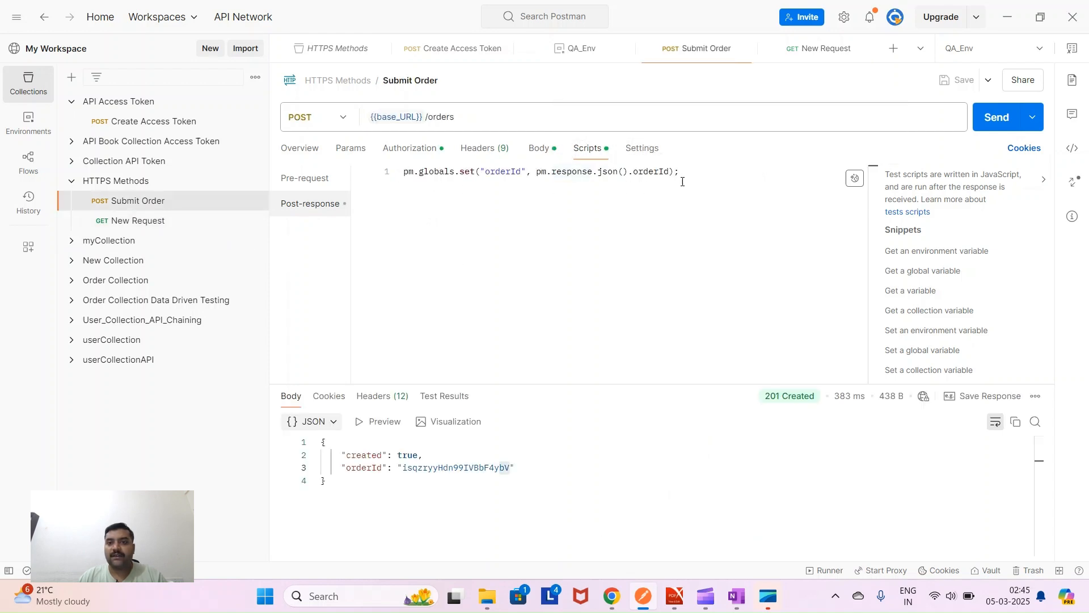
key("Return")
key("Return")
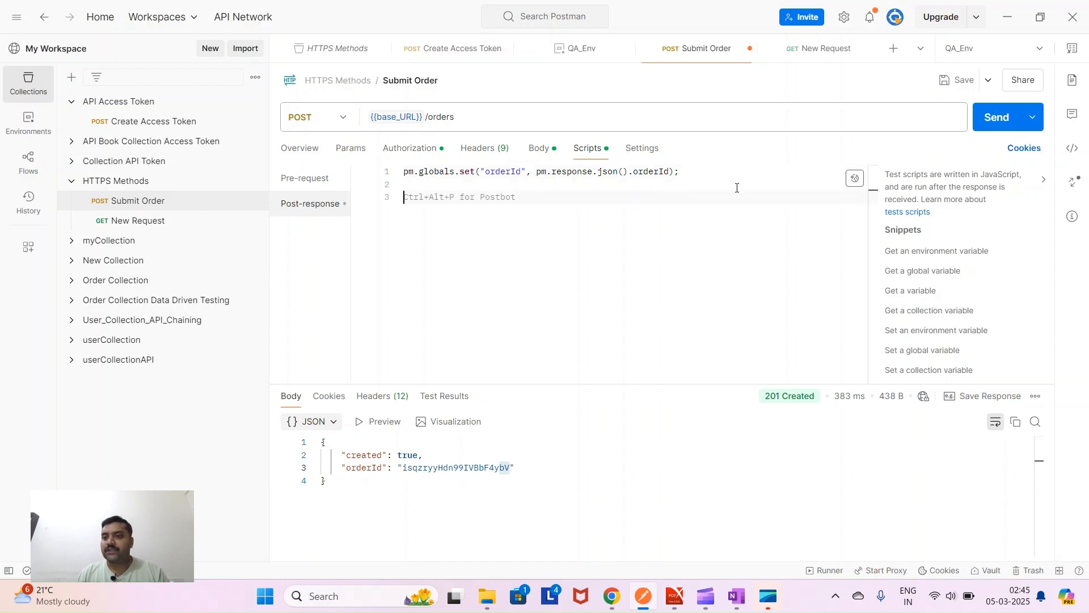
scroll(959, 309, "down", 2)
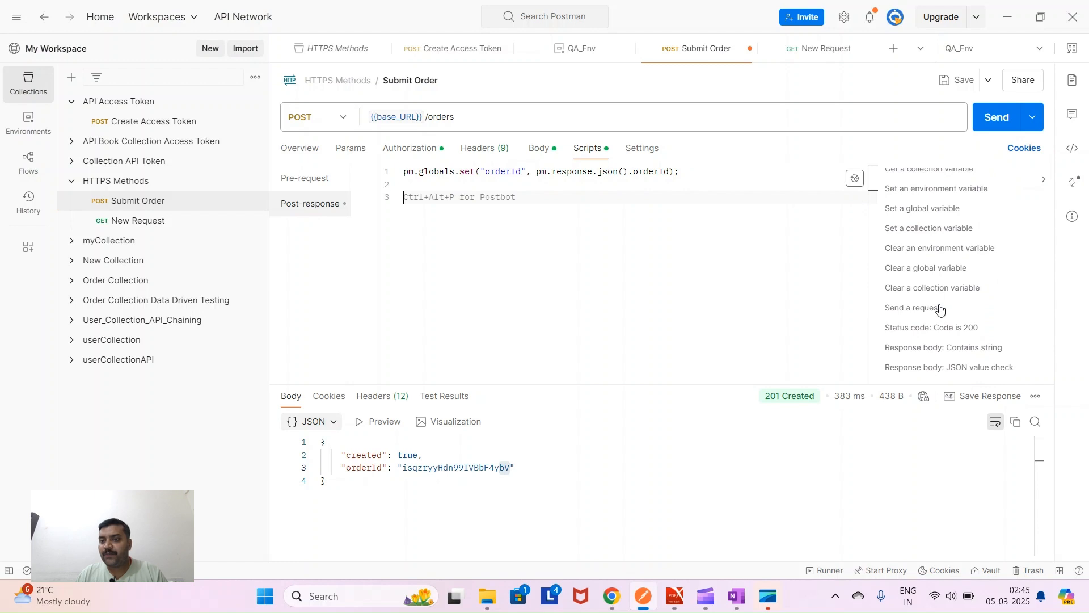
scroll(936, 310, "down", 1)
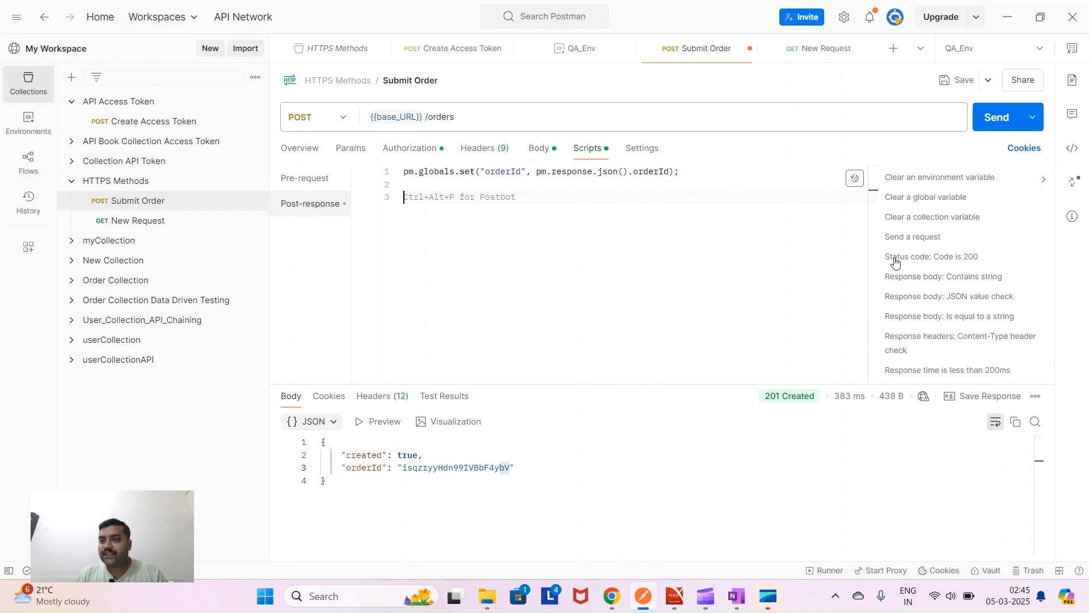
- Insert the 'Status code is 200' test snippet and examine its pm.test name
left_click(950, 261)
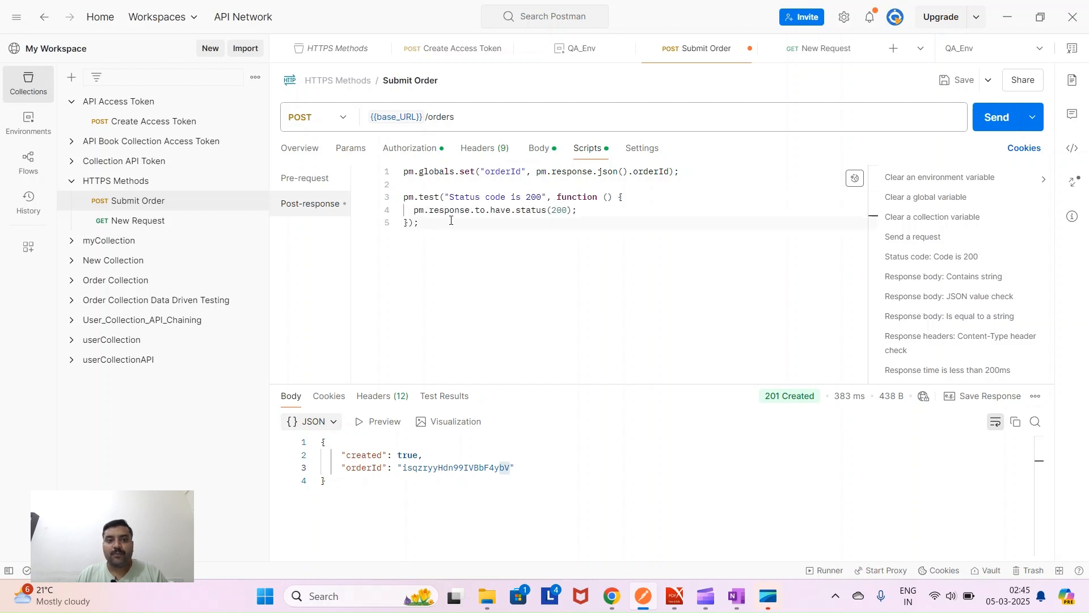
double_click(409, 198)
double_click(430, 197)
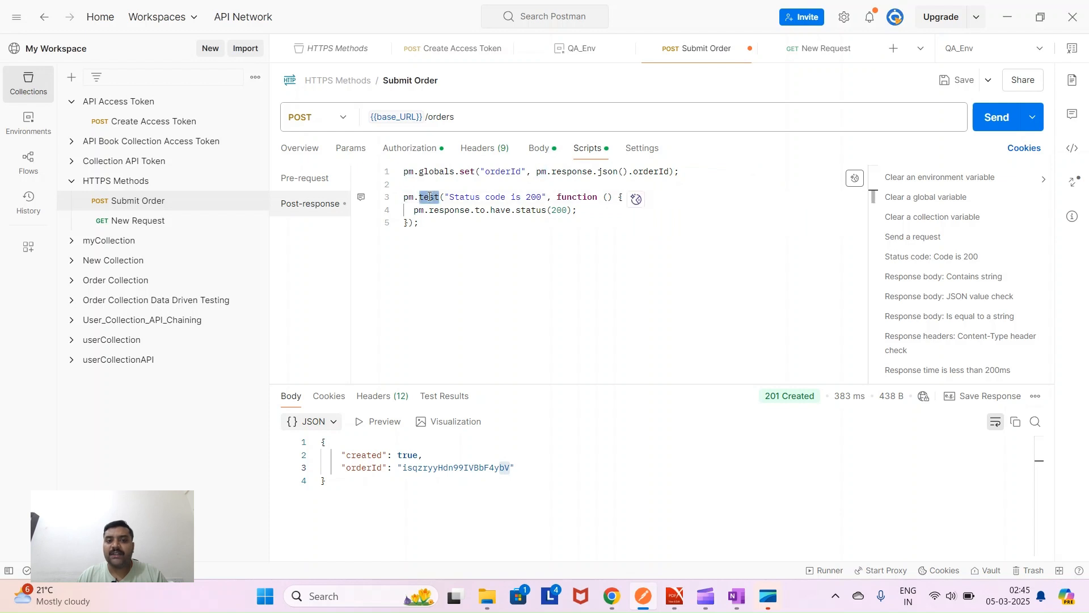
left_click_drag(450, 197, 613, 197)
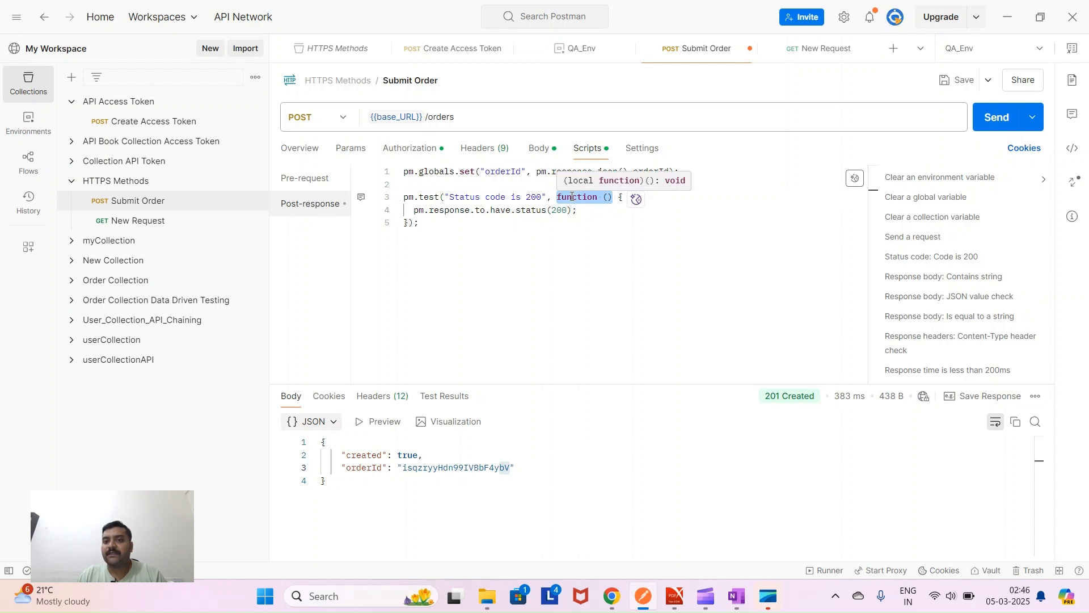
key("shift+Left")
key("shift+Left")
key("shift+Left")
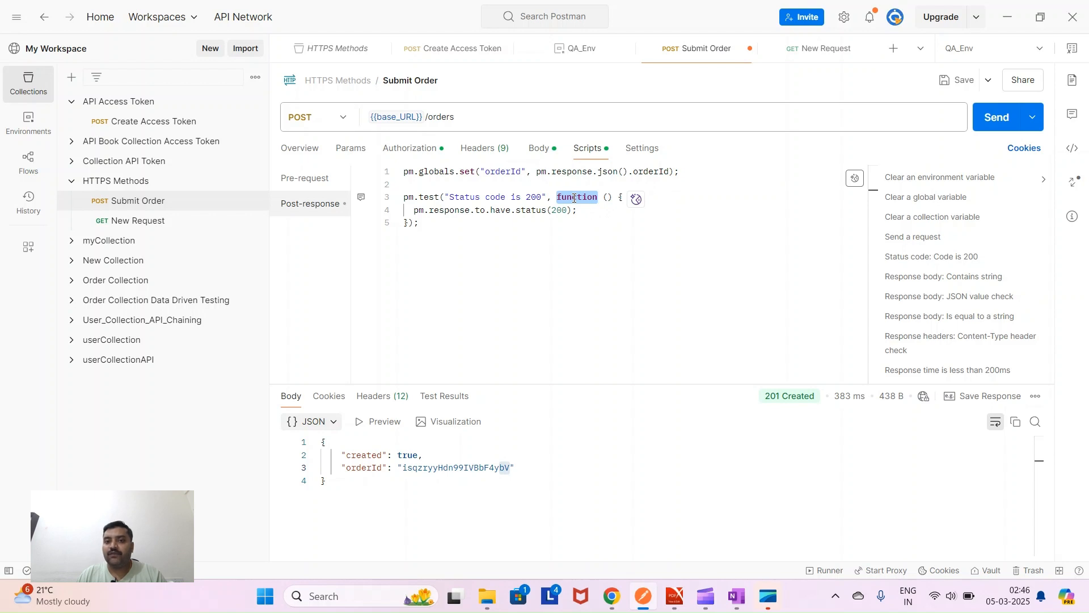
left_click(611, 197)
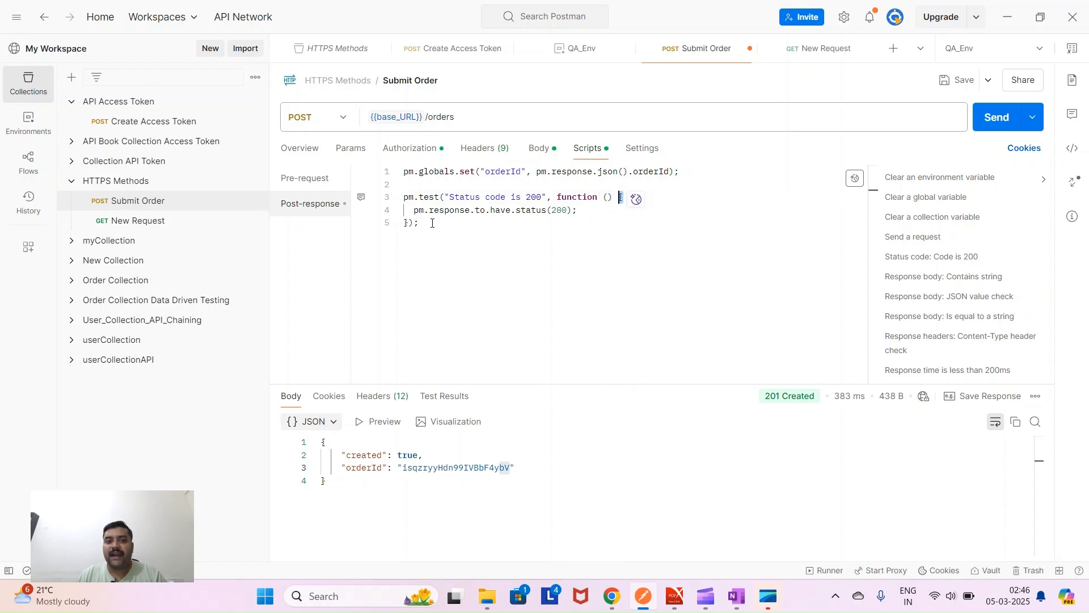
- Examine the snippet's status(200) assertion line inside the test function
left_click(398, 222)
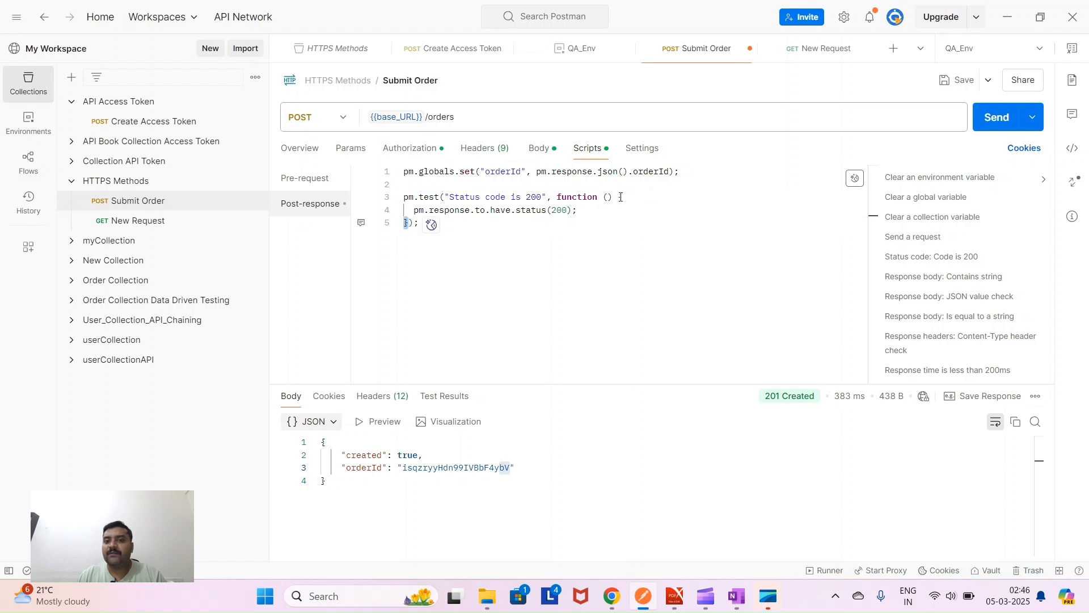
left_click_drag(624, 197, 607, 197)
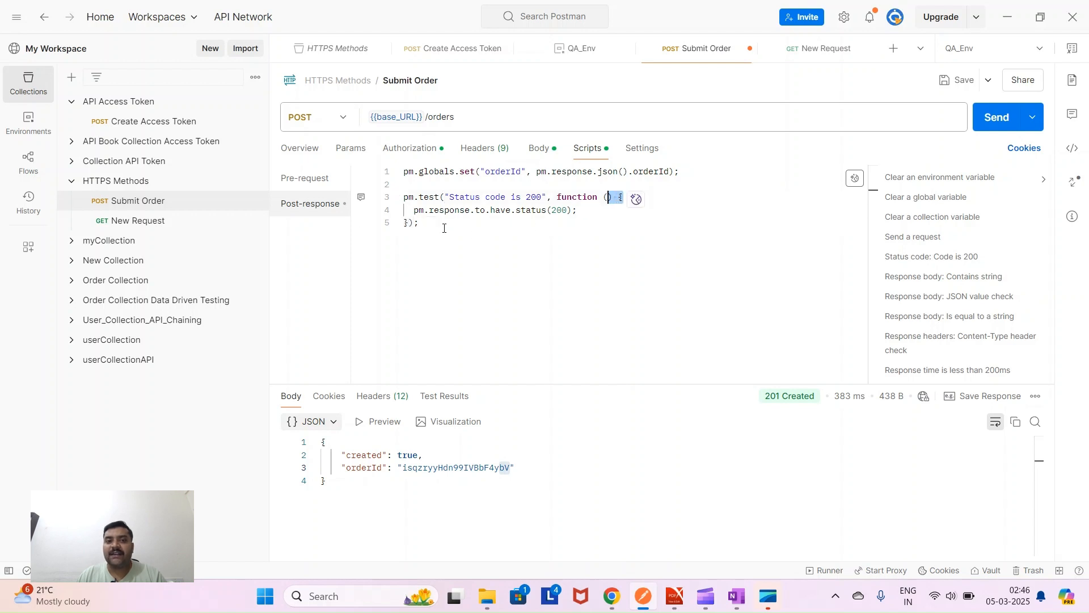
left_click(408, 223)
left_click_drag(413, 211, 575, 213)
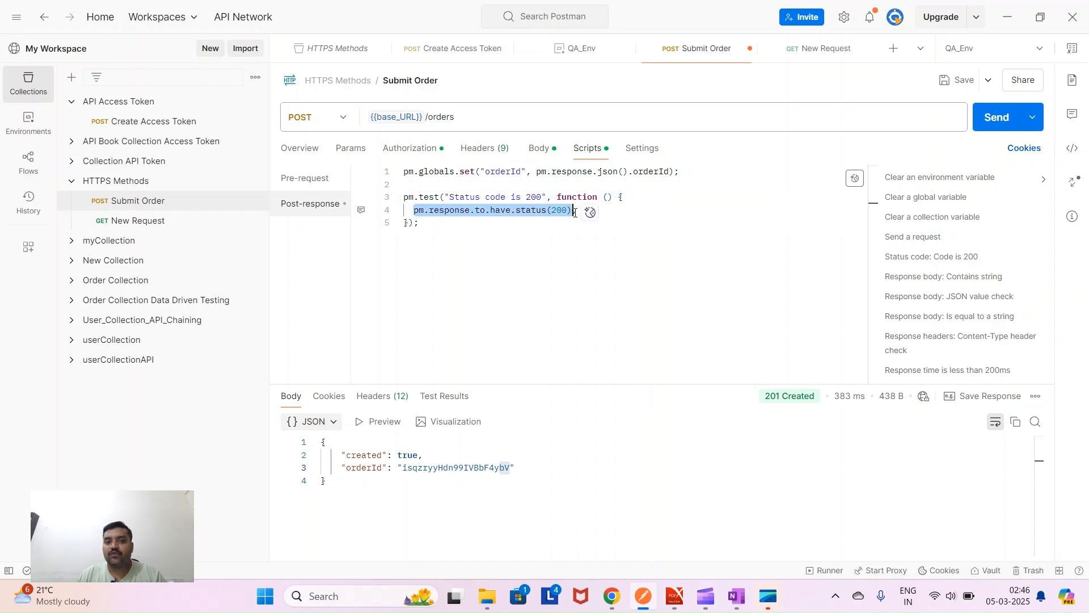
left_click(505, 244)
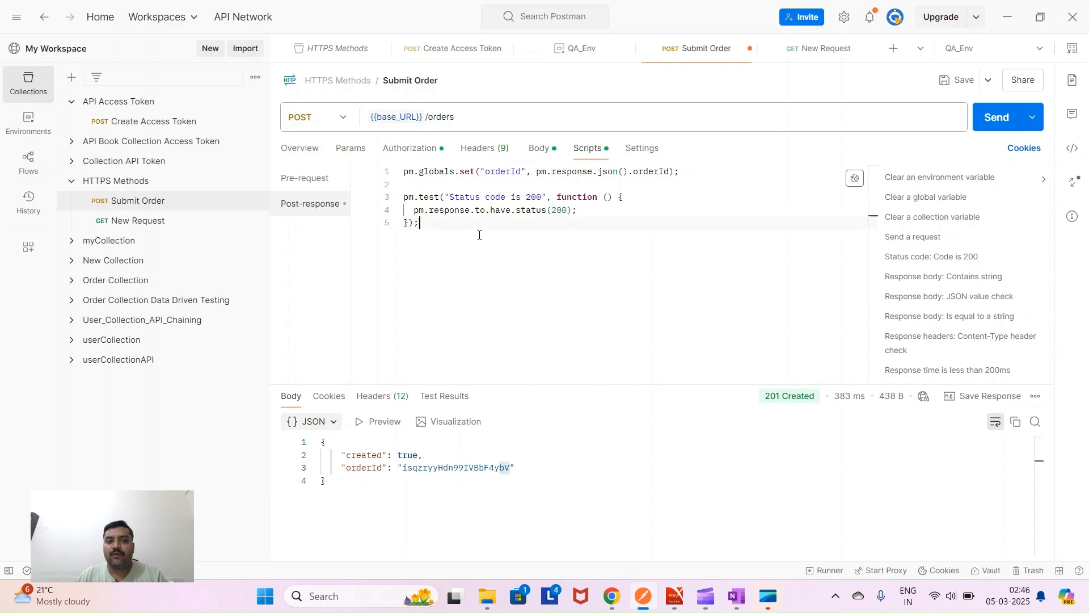
double_click(417, 212)
left_click(442, 211)
double_click(441, 211)
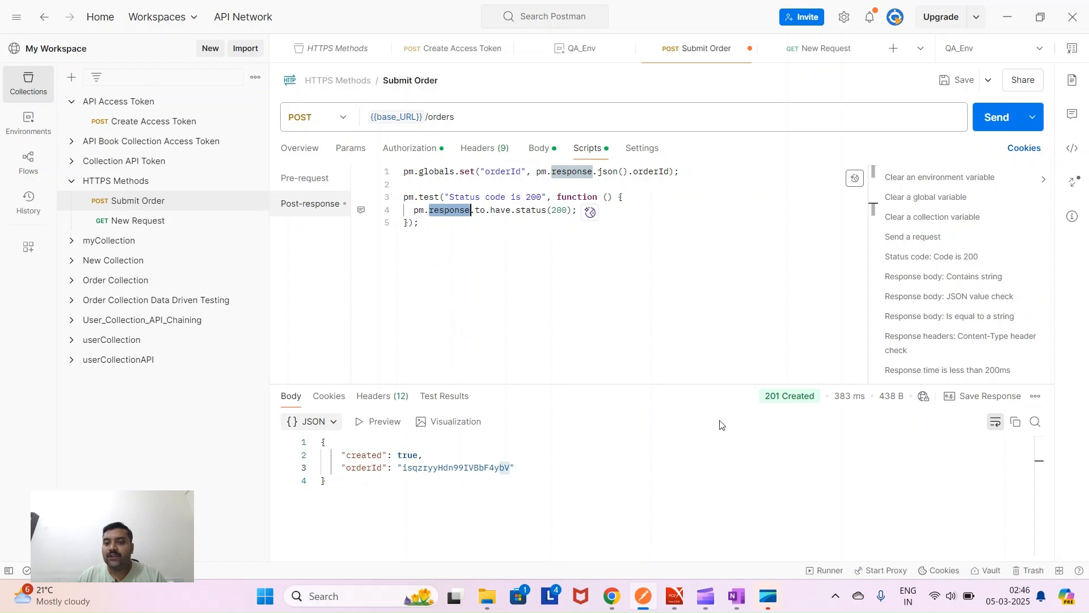
mouse_move(775, 399)
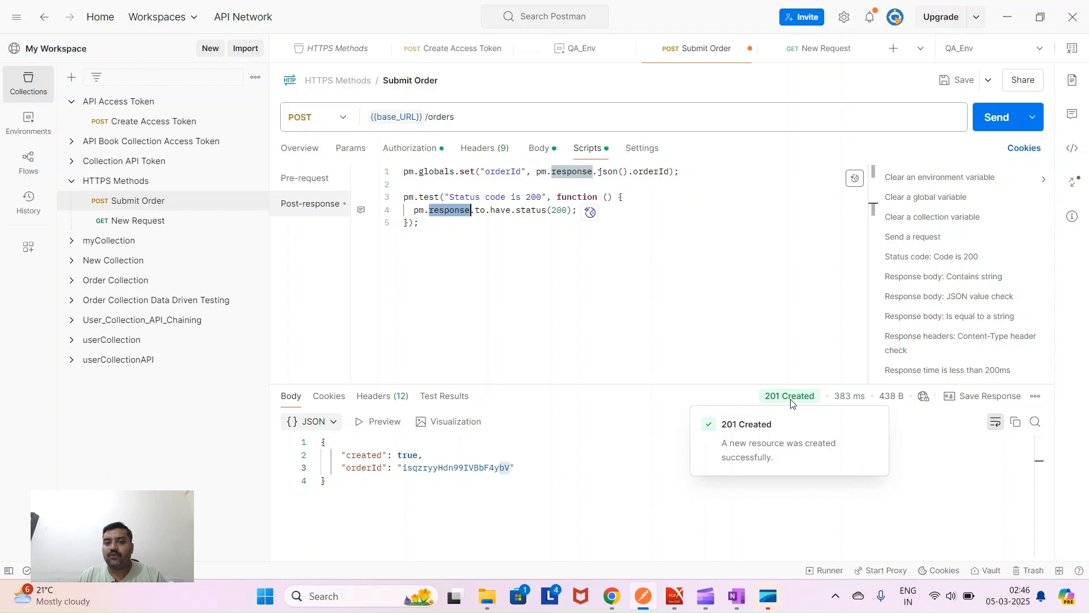
- Change the expected status from 200 to 201 in the assertion and test name, then save
left_click(569, 210)
key("BackSpace")
type("1")
left_click(543, 197)
key("BackSpace")
type("1")
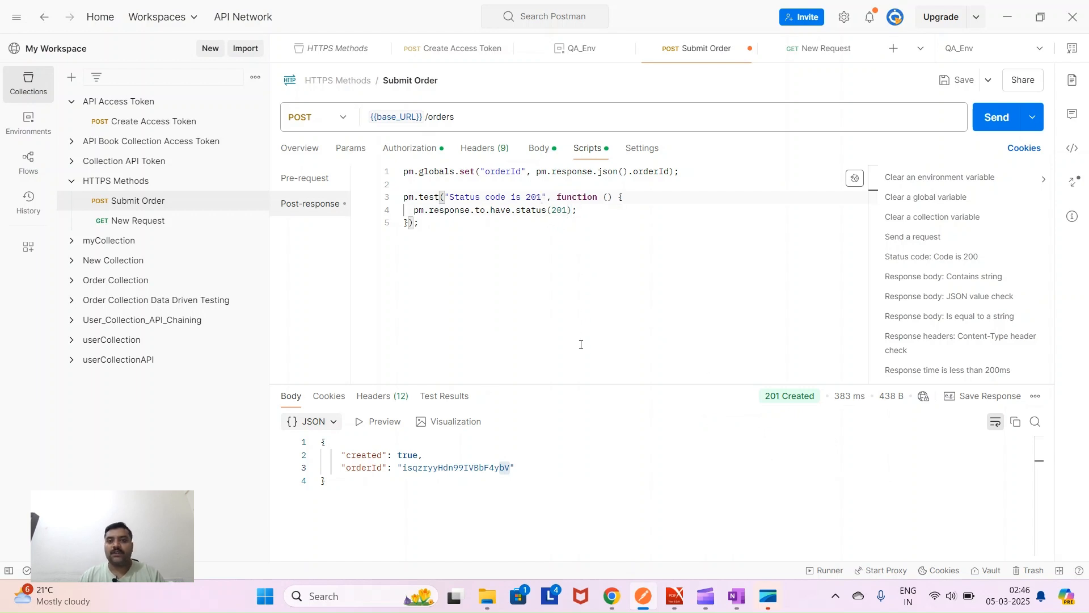
key("ctrl+s")
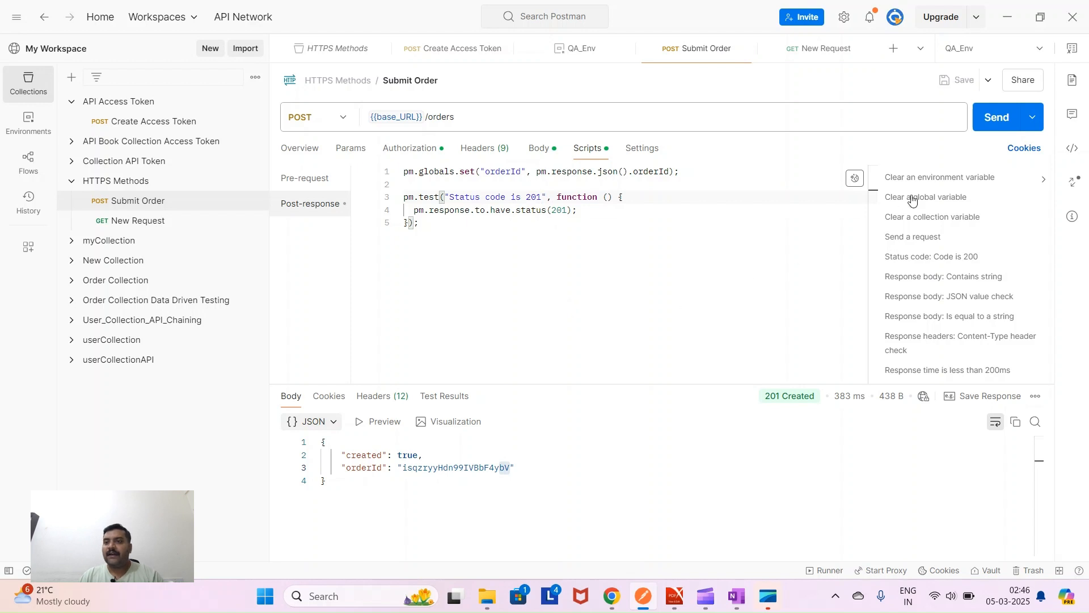
- Resend Submit Order, confirm the 201 test passes in Test Results, and open New Request
left_click(994, 119)
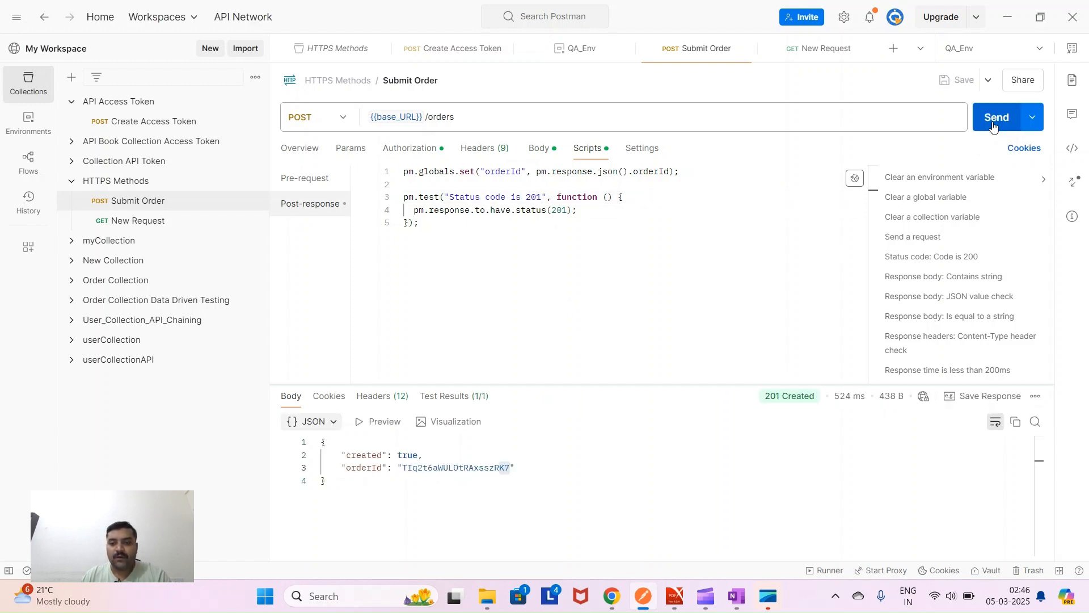
left_click(446, 397)
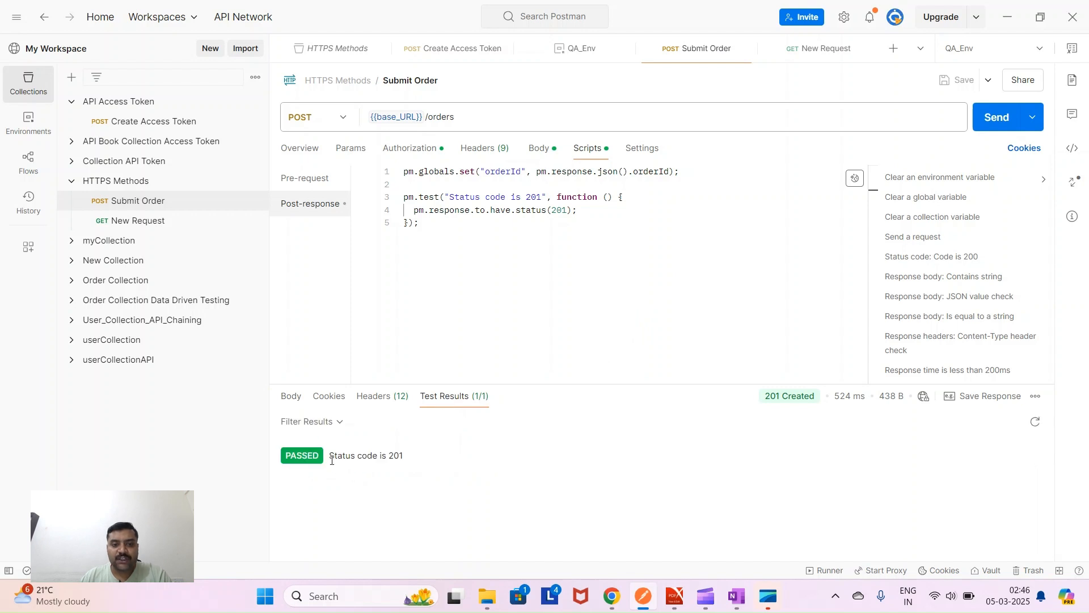
left_click_drag(331, 457, 404, 461)
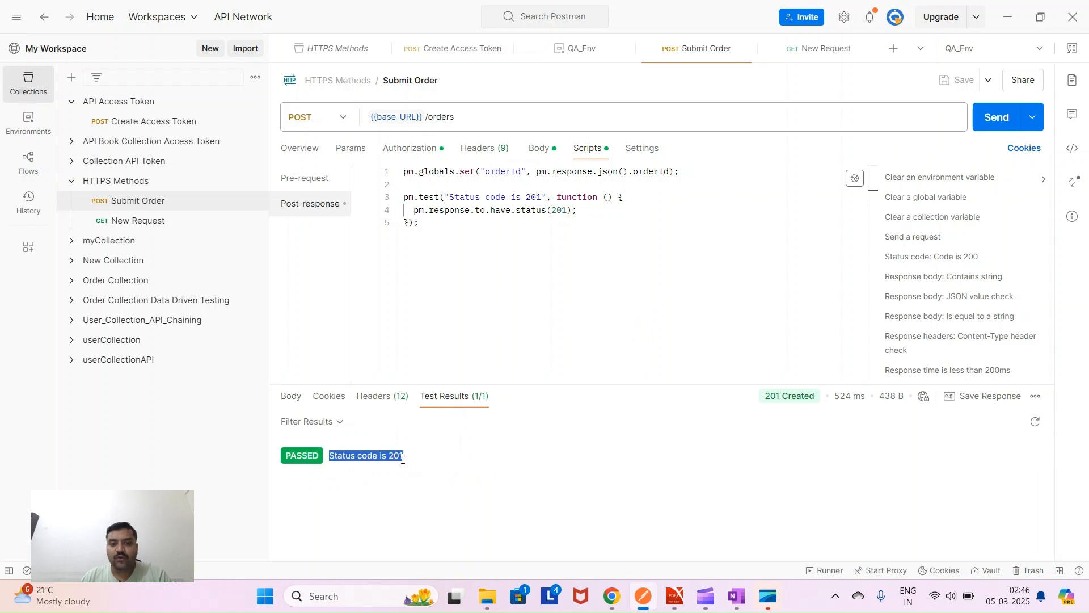
left_click_drag(448, 238, 399, 201)
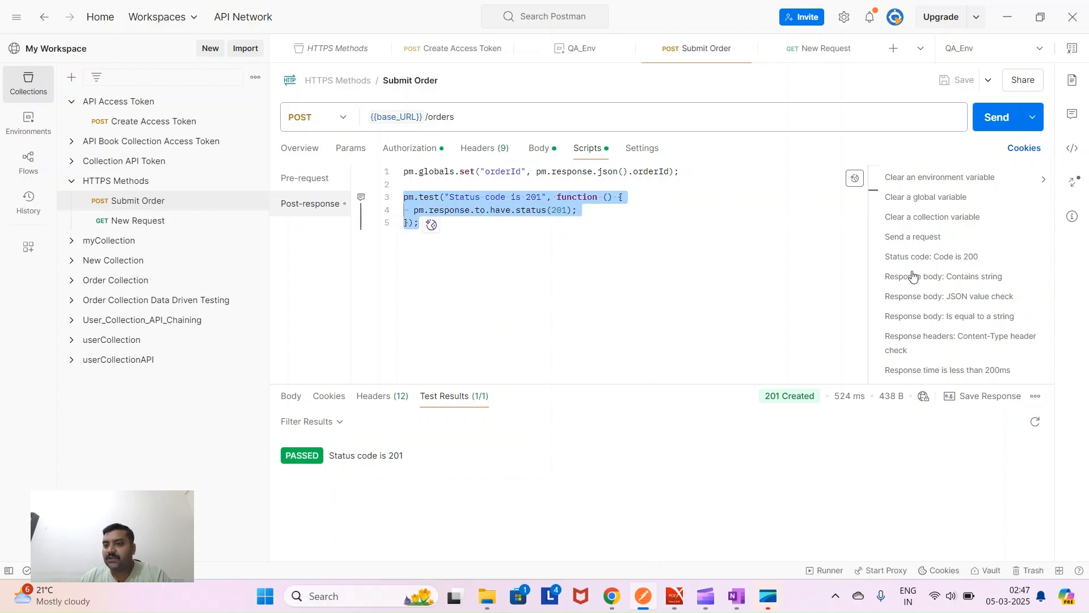
scroll(914, 281, "up", 5)
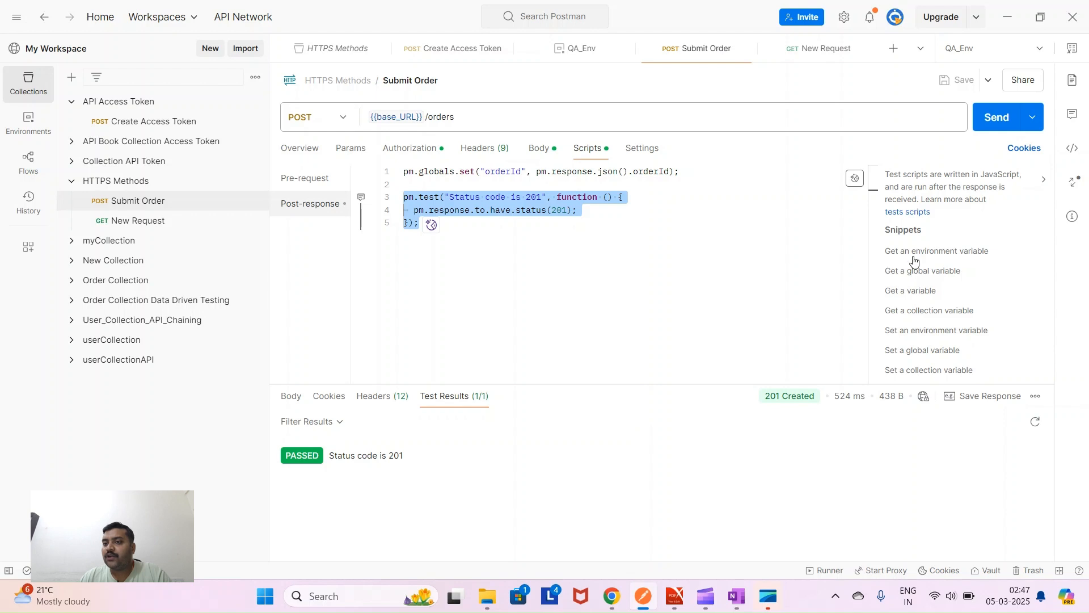
scroll(917, 296, "down", 5)
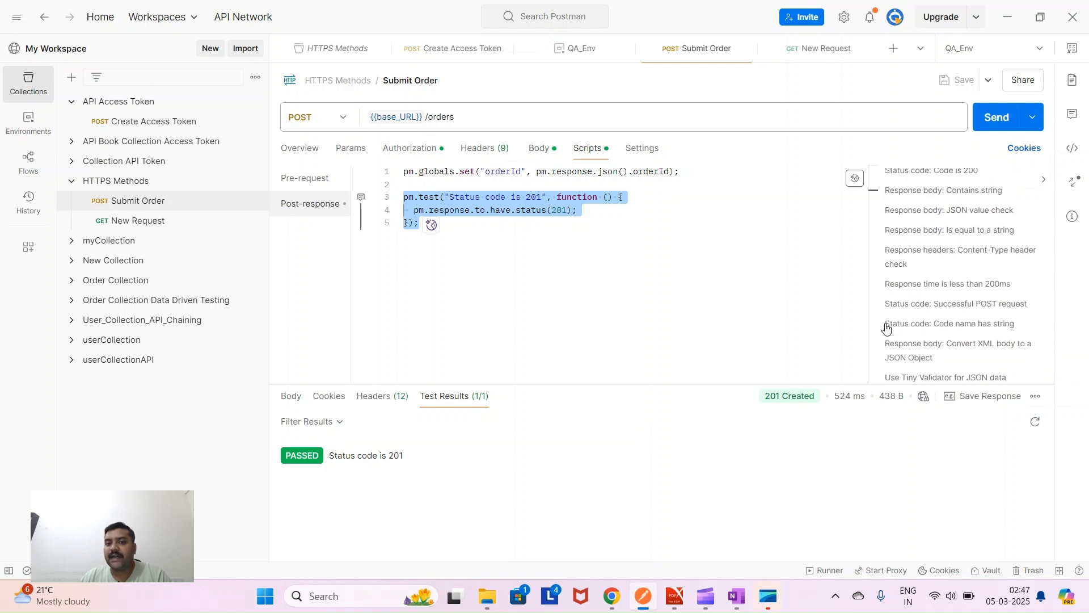
left_click(479, 242)
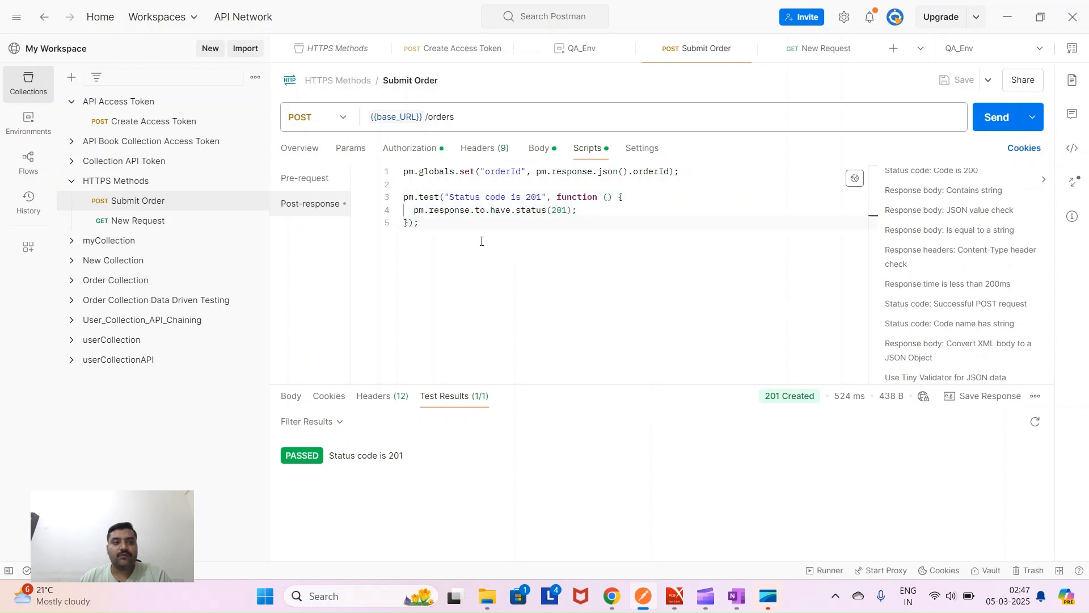
left_click(150, 228)
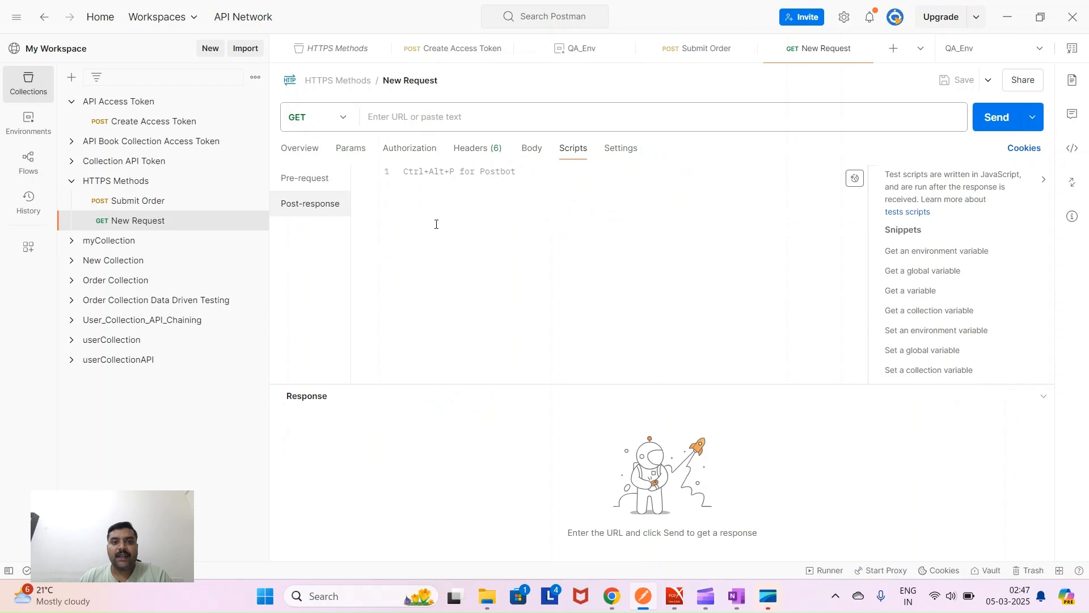
- In the PDF's Step 3: Get an Order, select the GET {{base_URL}}/orders/{{orderId}} URL
left_click(675, 596)
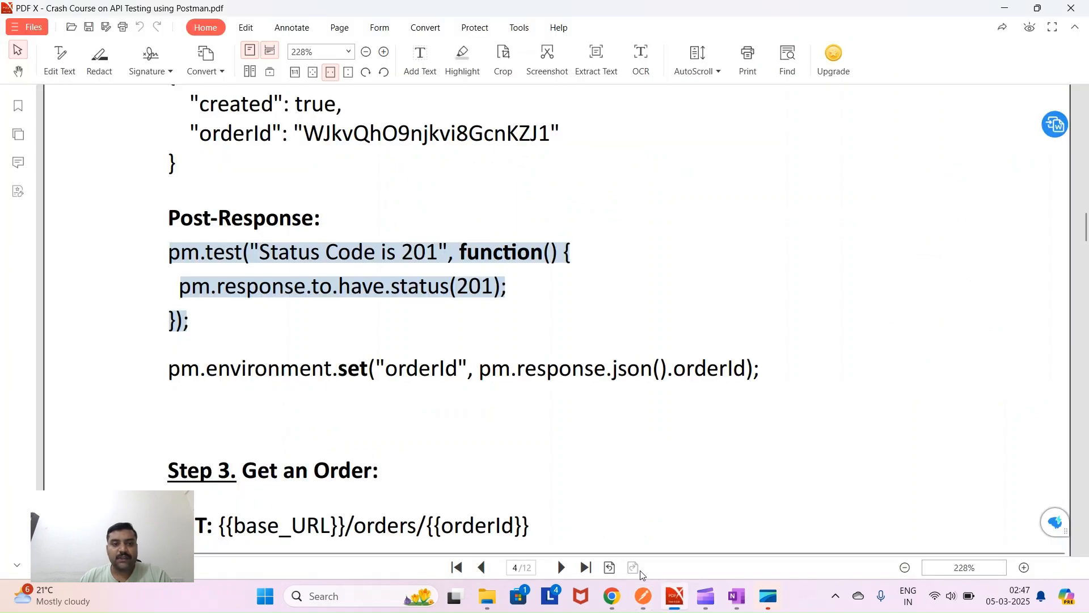
scroll(301, 422, "down", 4)
left_click_drag(250, 239, 359, 261)
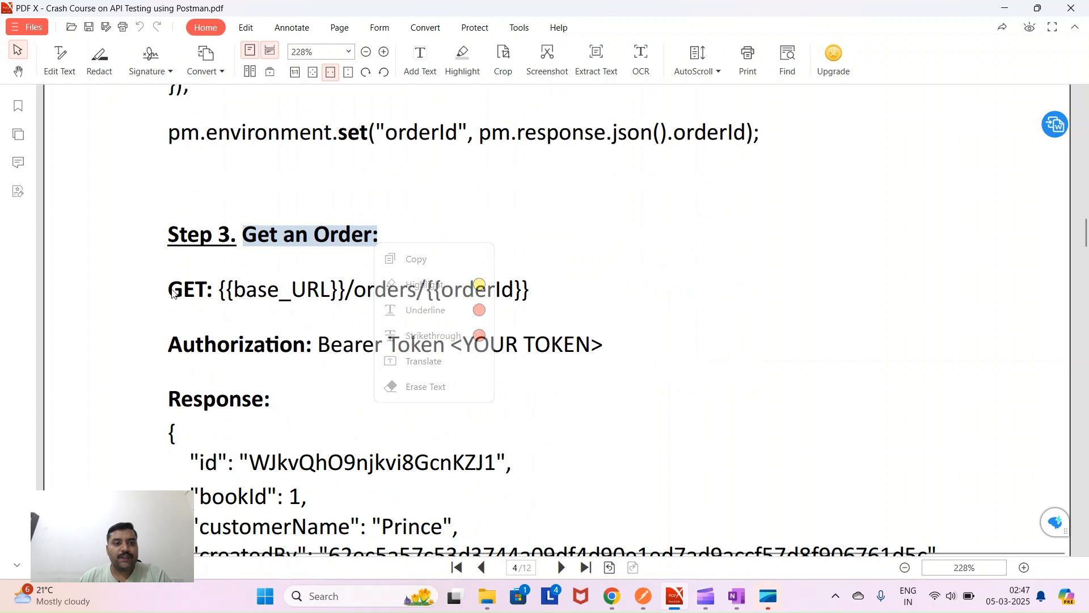
left_click_drag(173, 294, 208, 292)
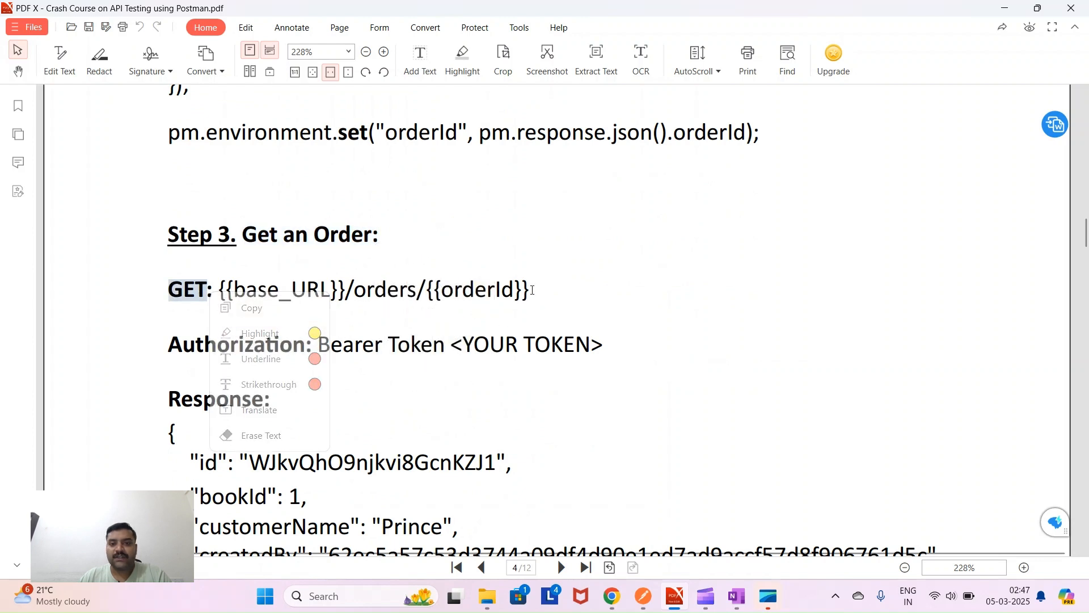
mouse_move(532, 295)
left_mouse_down()
mouse_move(226, 288)
mouse_move(250, 302)
left_mouse_up()
key("ctrl+c")
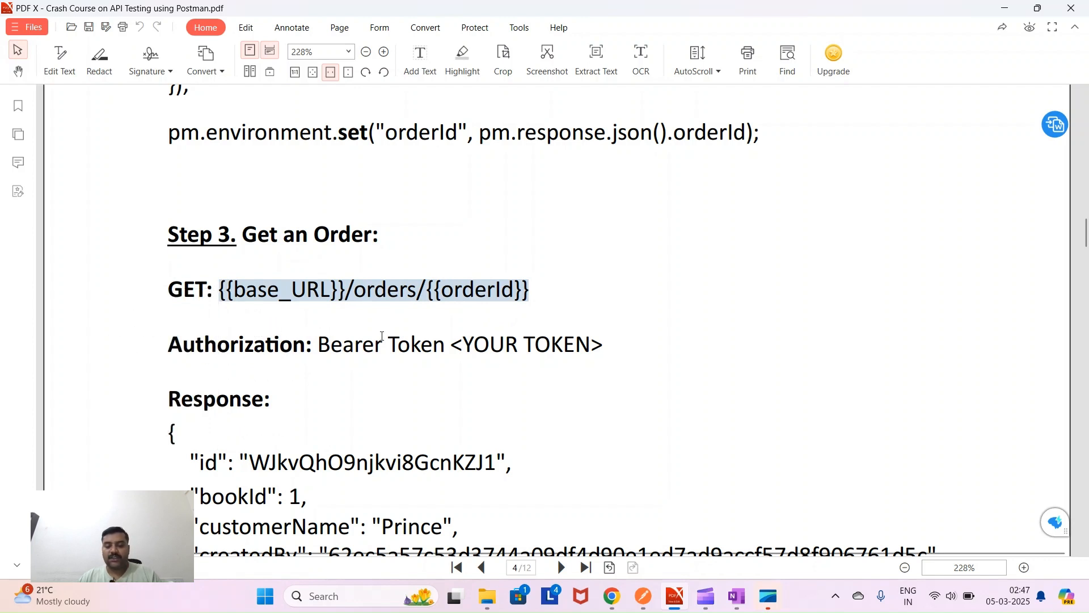
left_click(643, 595)
- Enter {{base_URL}}/orders/{{orderId}} as the GET request's URL, check its pre-request scripts, and save it
left_click(415, 117)
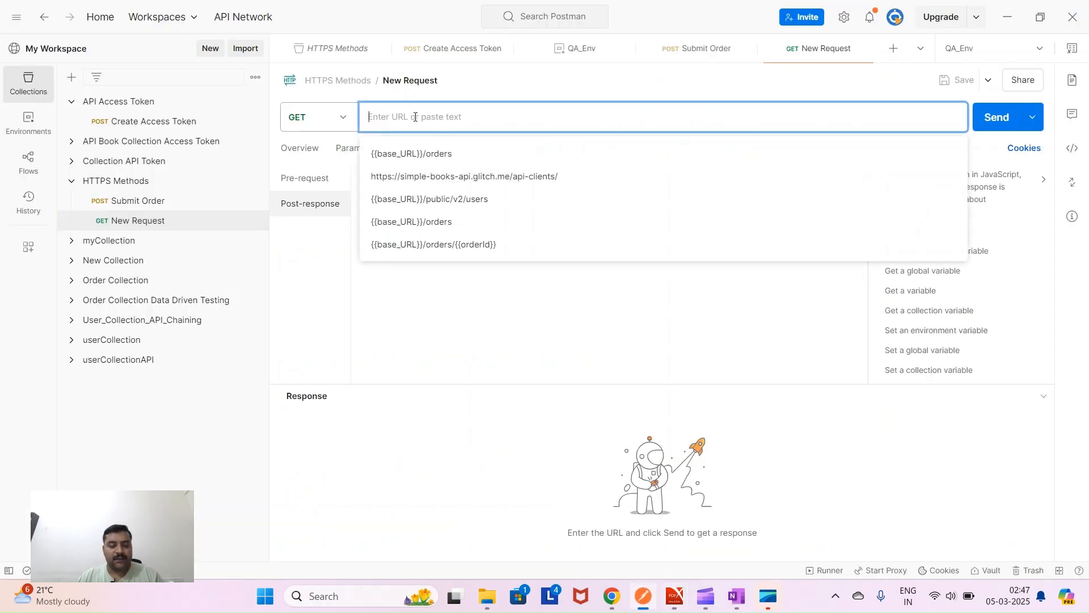
key("ctrl+v")
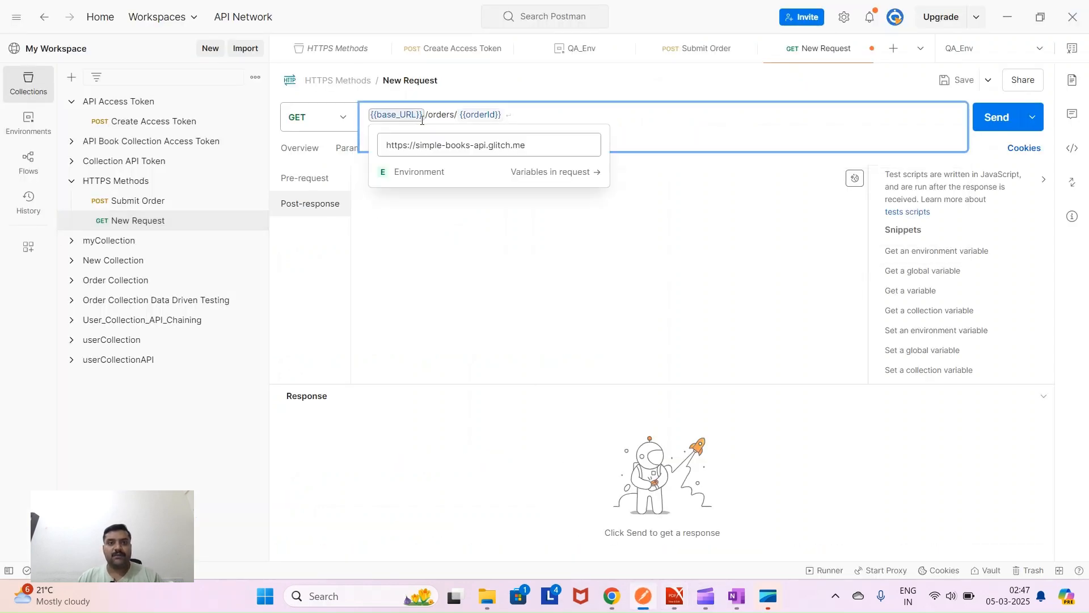
key("BackSpace")
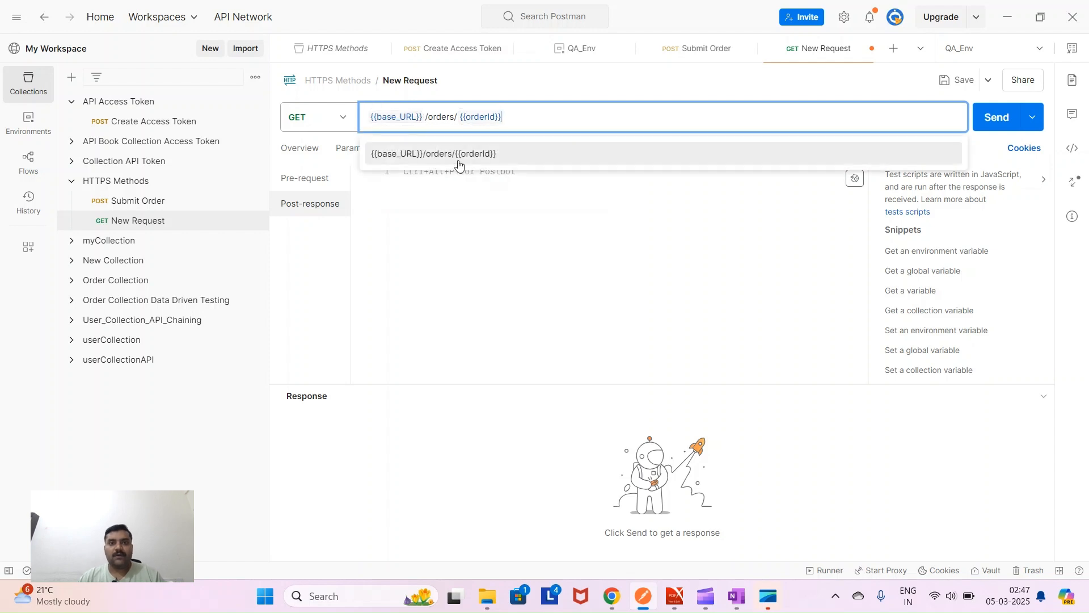
left_click(491, 233)
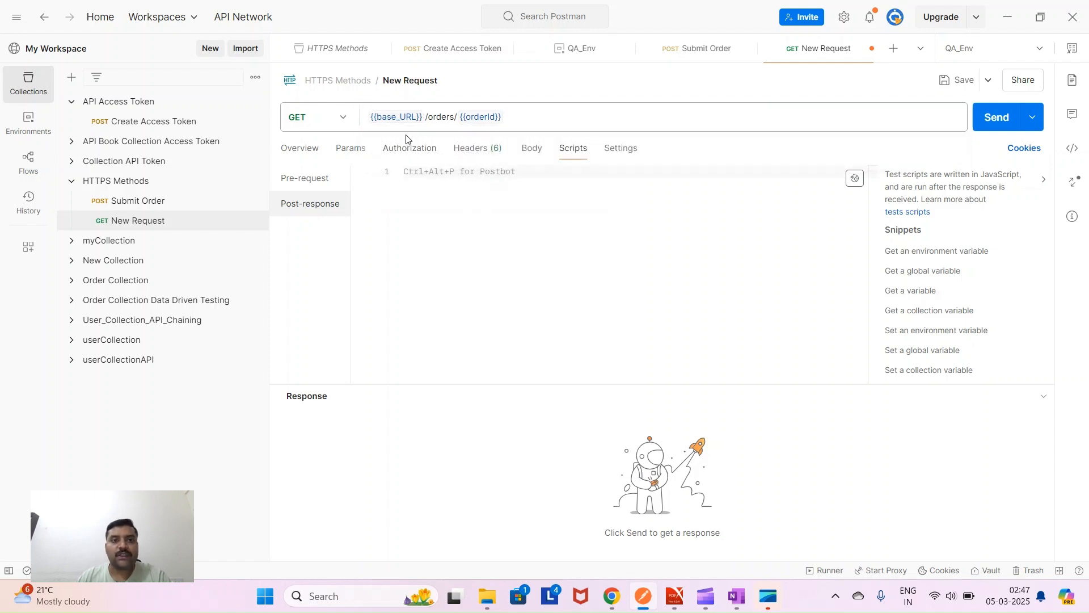
mouse_move(400, 116)
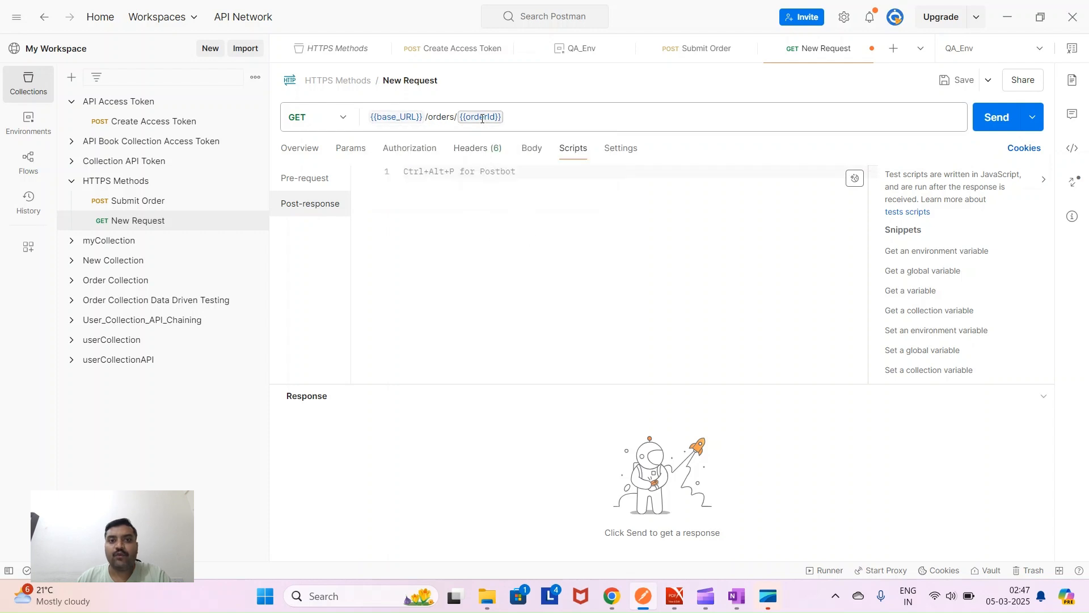
mouse_move(483, 118)
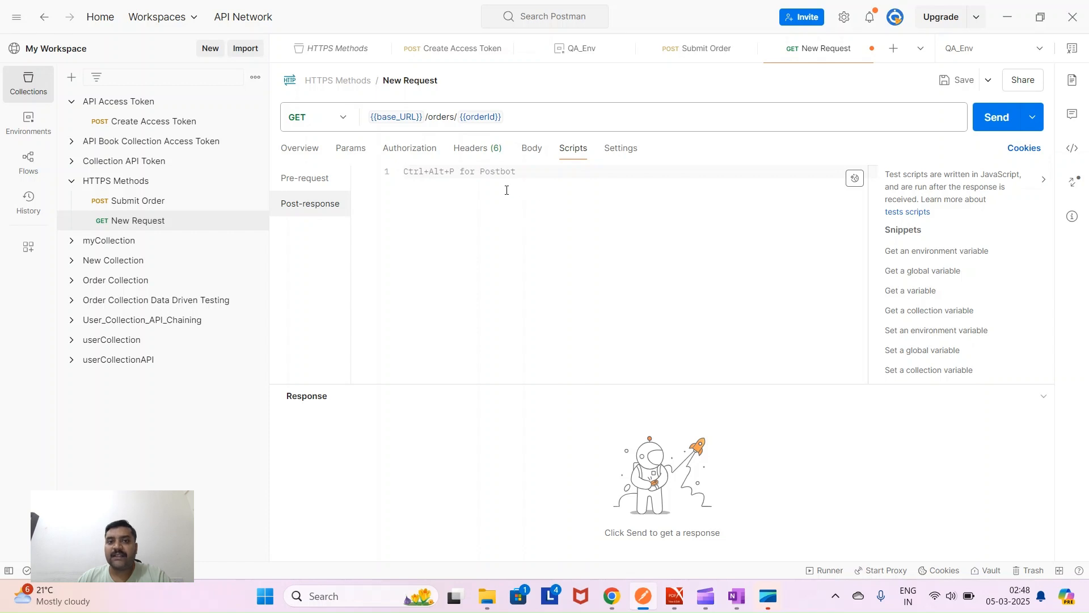
left_click(310, 181)
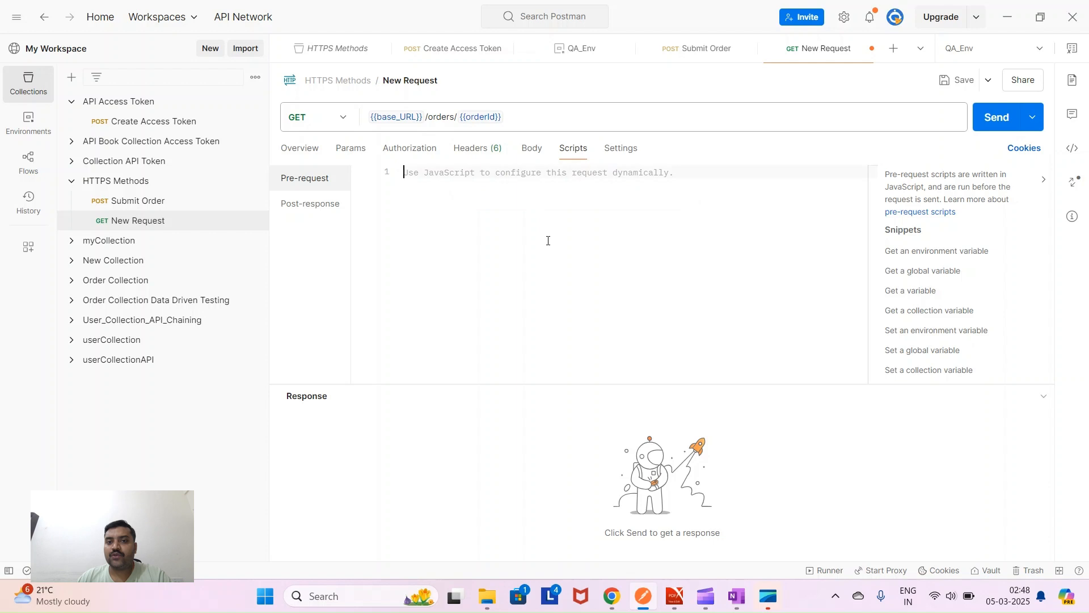
left_click(960, 83)
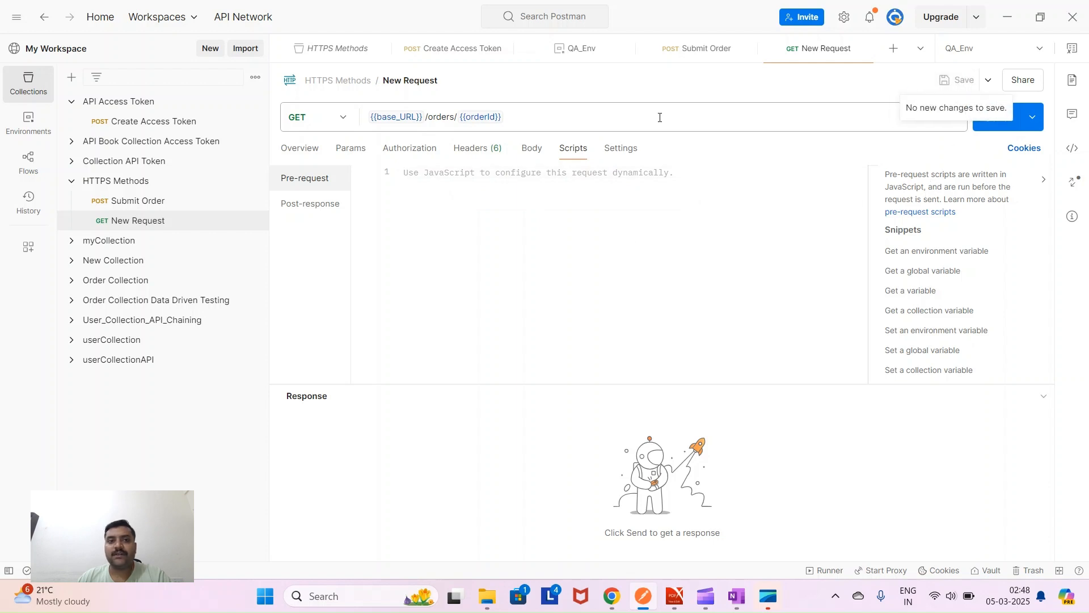
- Rename the request to 'Get Order' and send it, receiving 401 Unauthorized
left_click(414, 83)
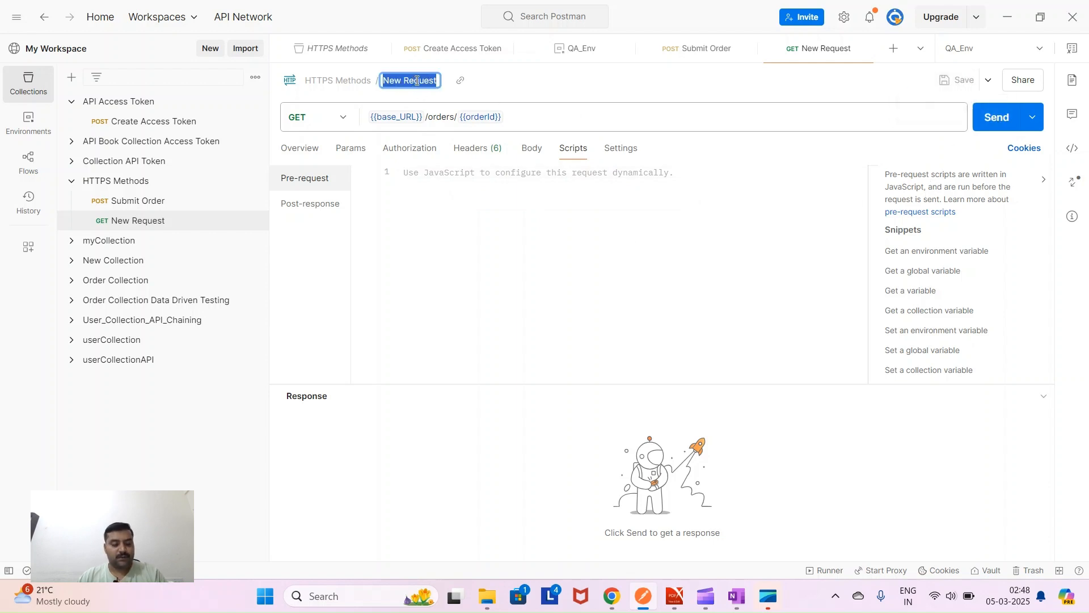
type("Get Order")
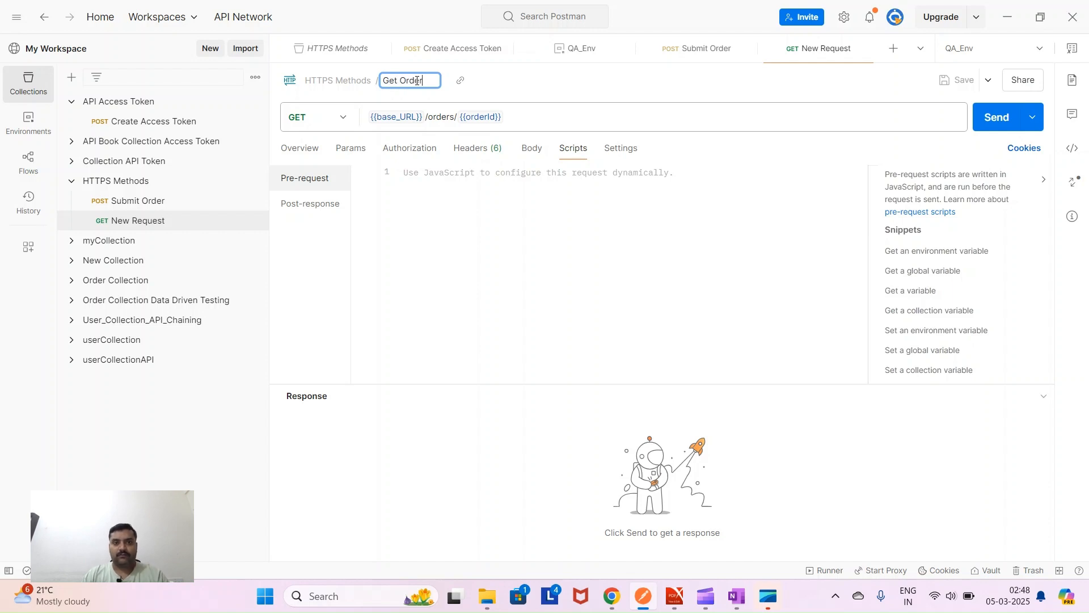
key("Return")
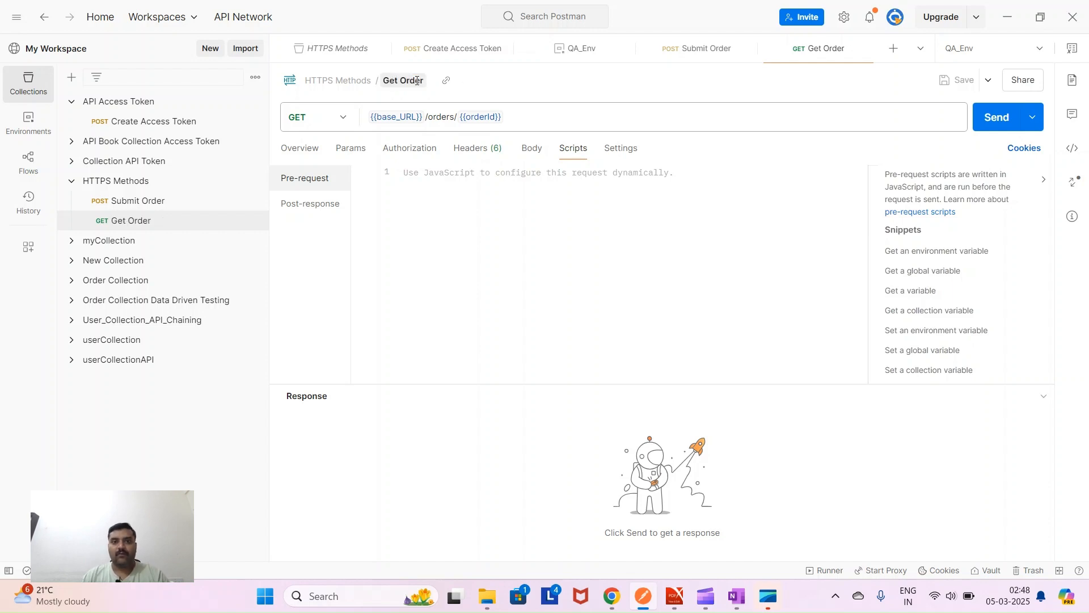
left_click(996, 116)
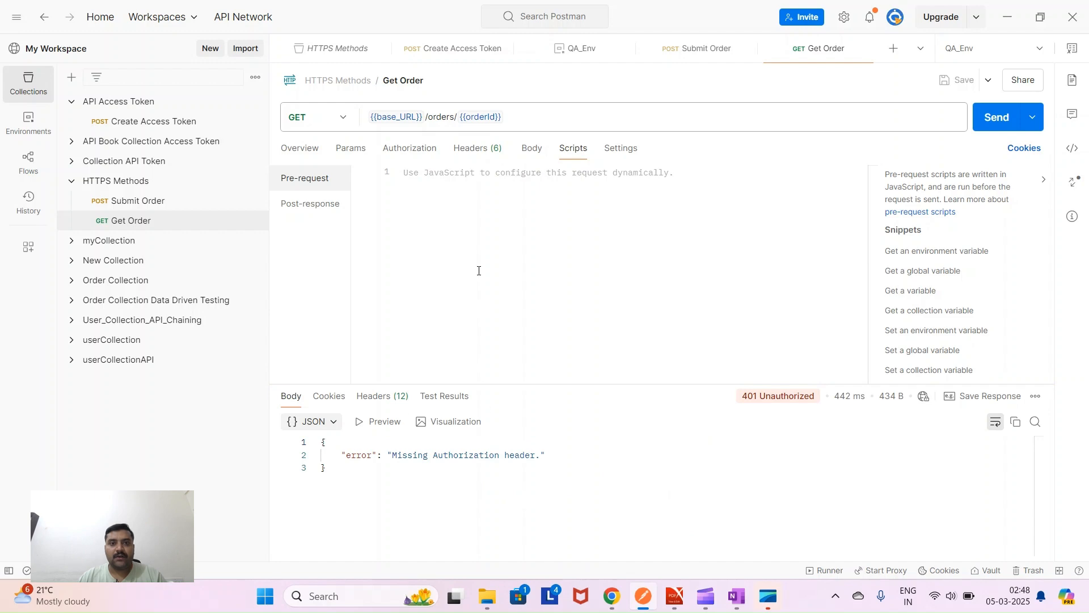
- View its Authorization settings and select Step 3's Bearer Token authorization line in the guide
left_click(404, 152)
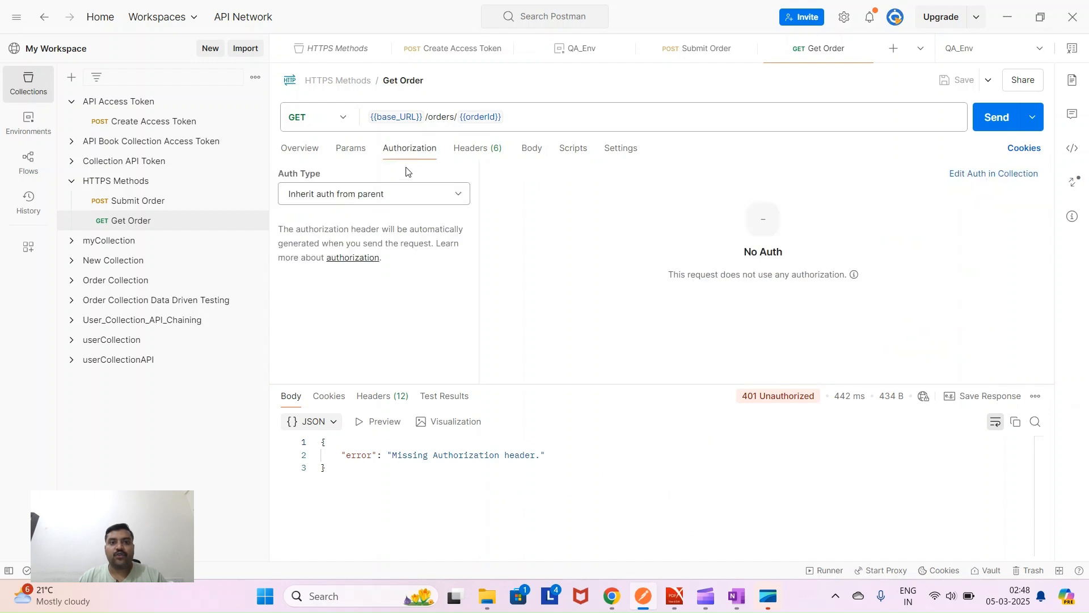
left_click(674, 596)
left_click_drag(171, 345, 622, 348)
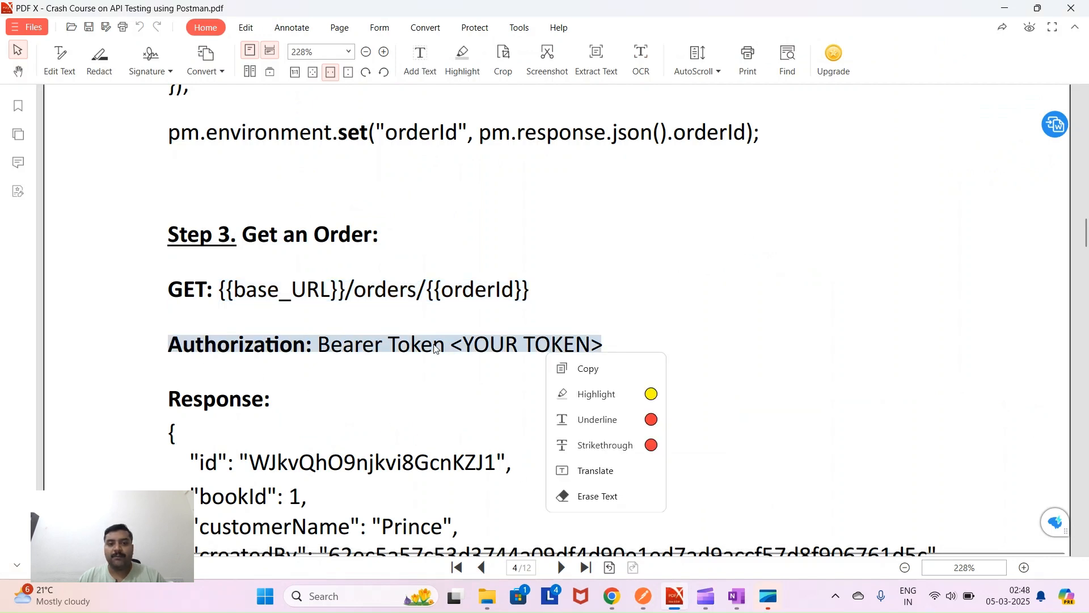
- Set Get Order's authorization to Bearer Token {{bearer_Token}} and save it
left_click(644, 595)
left_click(451, 198)
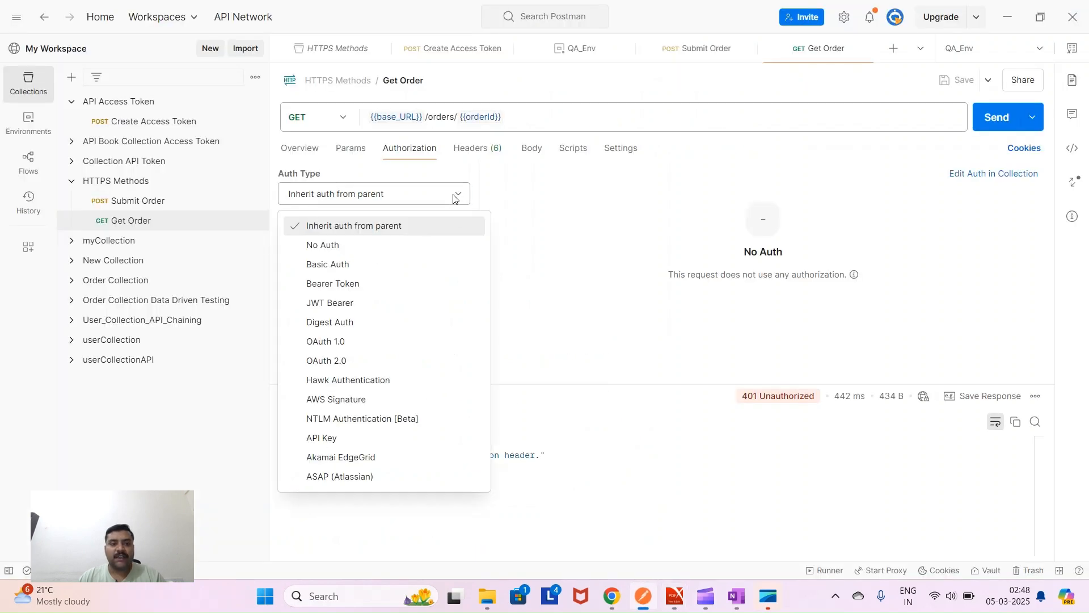
left_click(445, 287)
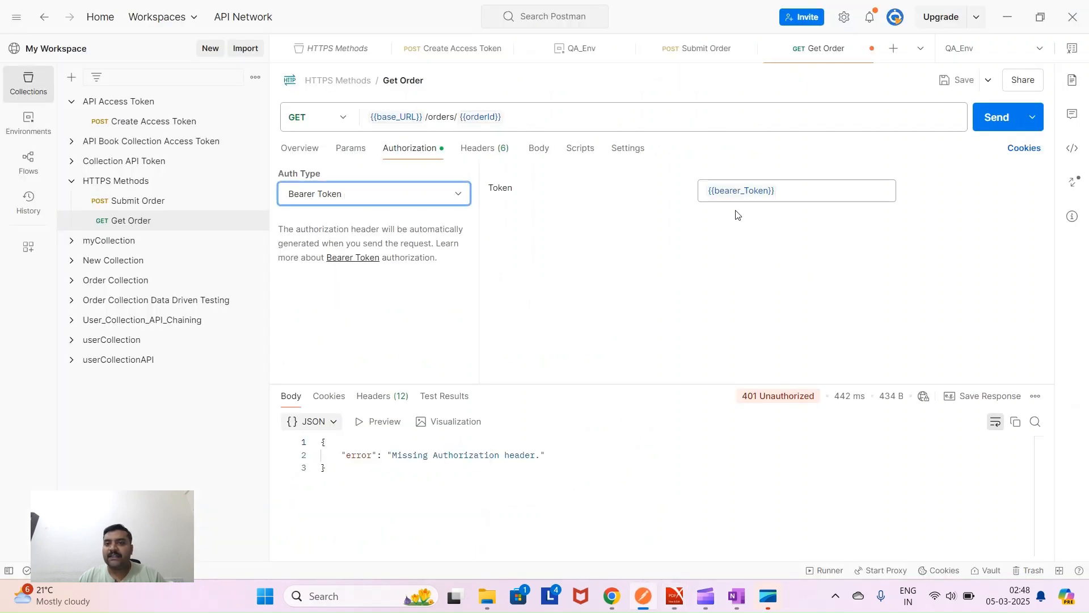
mouse_move(739, 193)
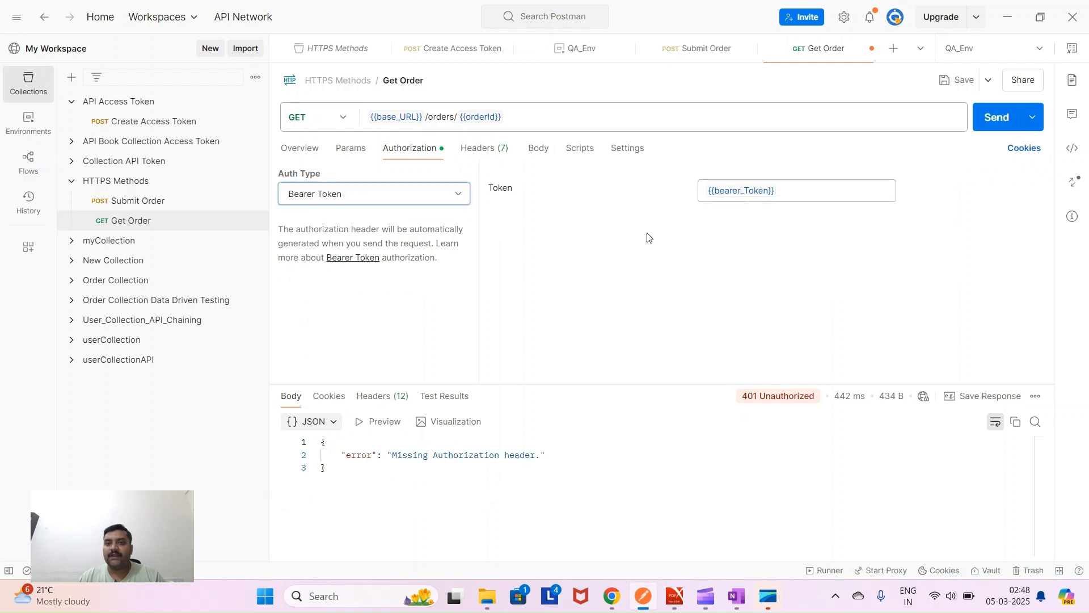
left_click(958, 80)
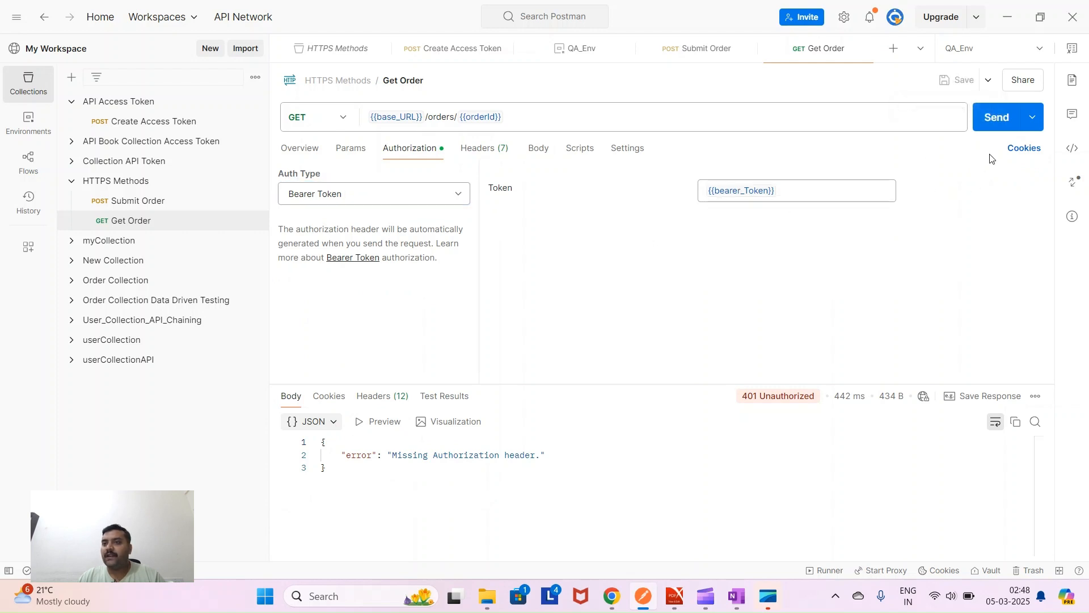
- Resend Get Order and review the 200 OK response with the order's JSON fields
left_click(1002, 120)
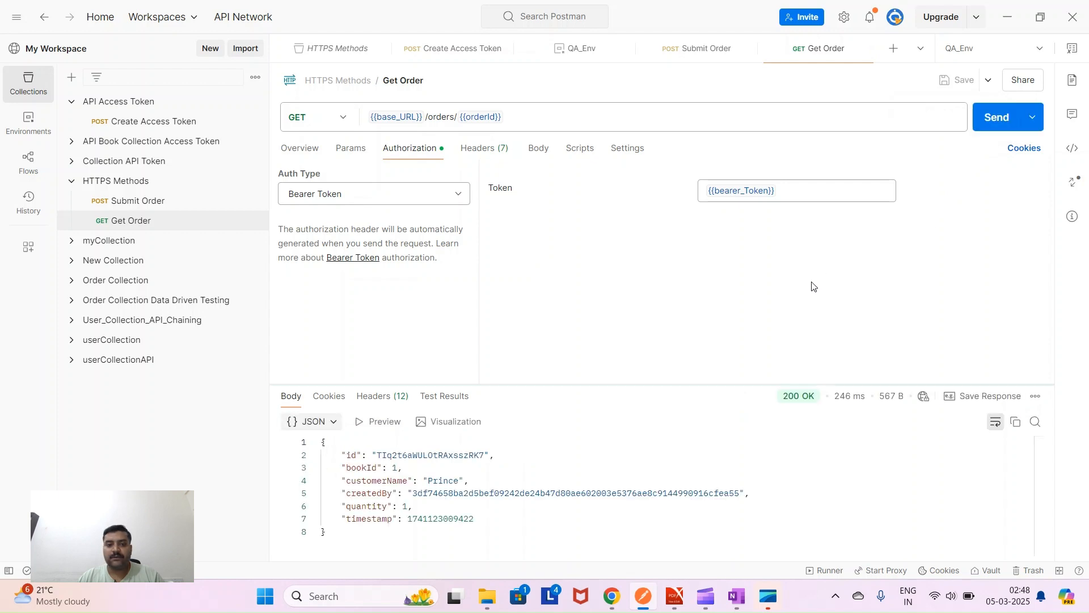
left_click_drag(341, 454, 567, 506)
left_click(769, 438)
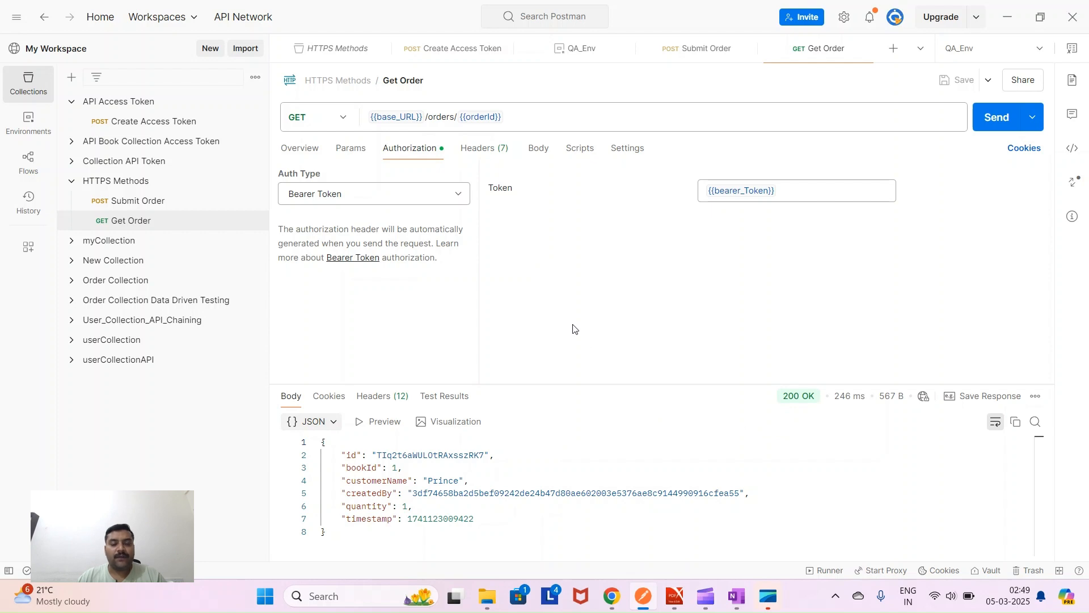
left_click(170, 183)
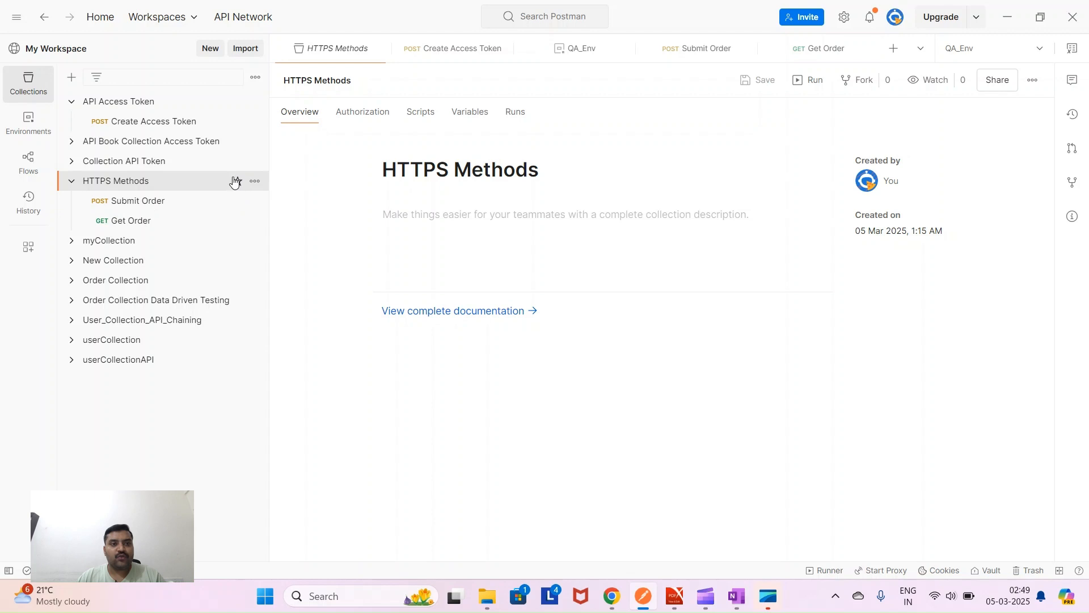
- Add a new request to the HTTPS Methods collection with its method set to PATCH
left_click(255, 183)
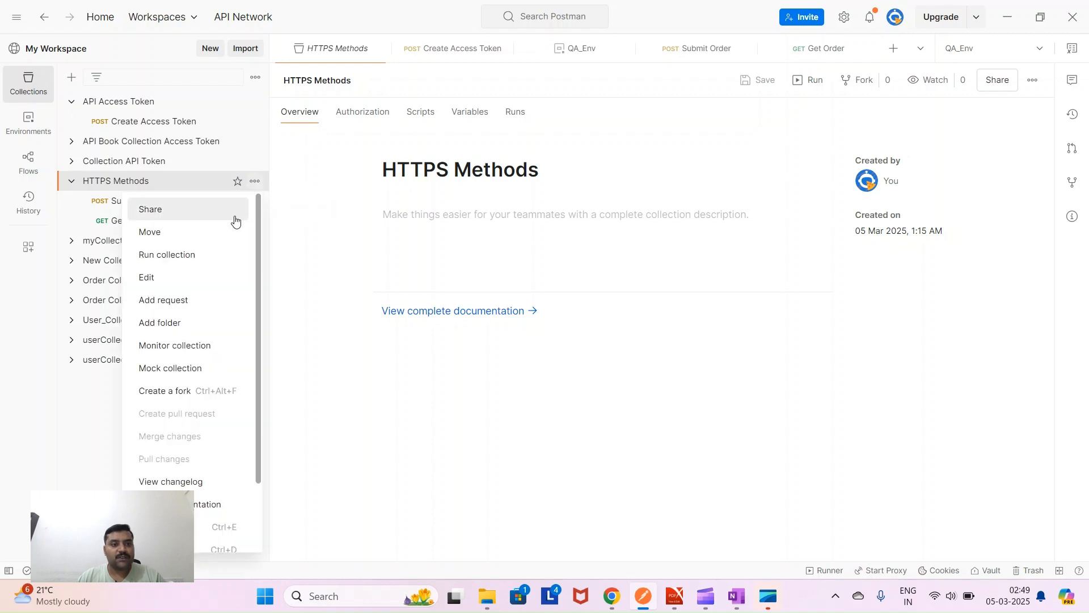
left_click(222, 301)
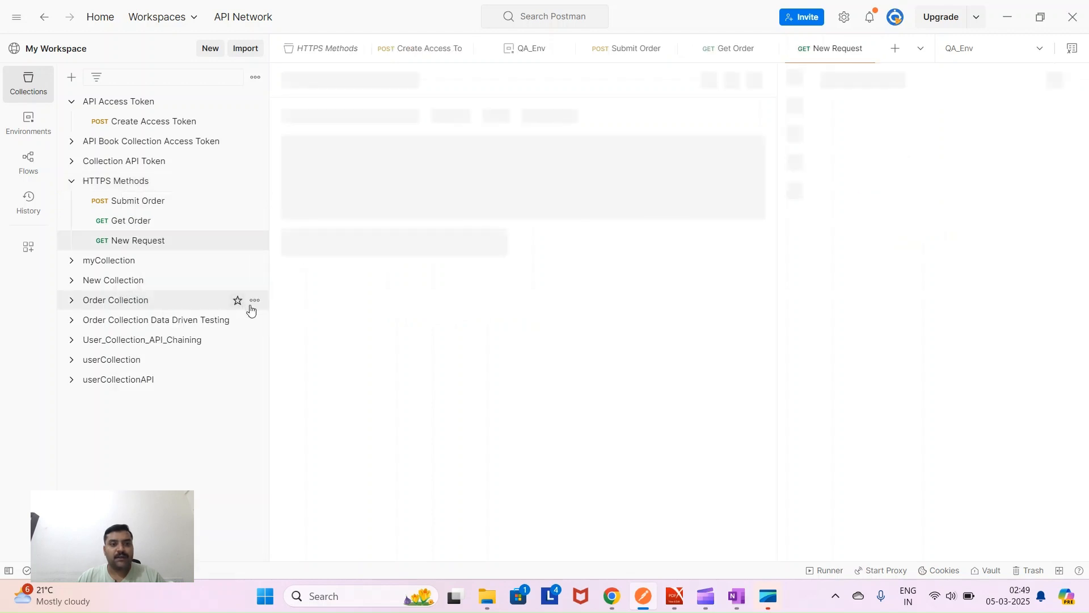
left_click(339, 119)
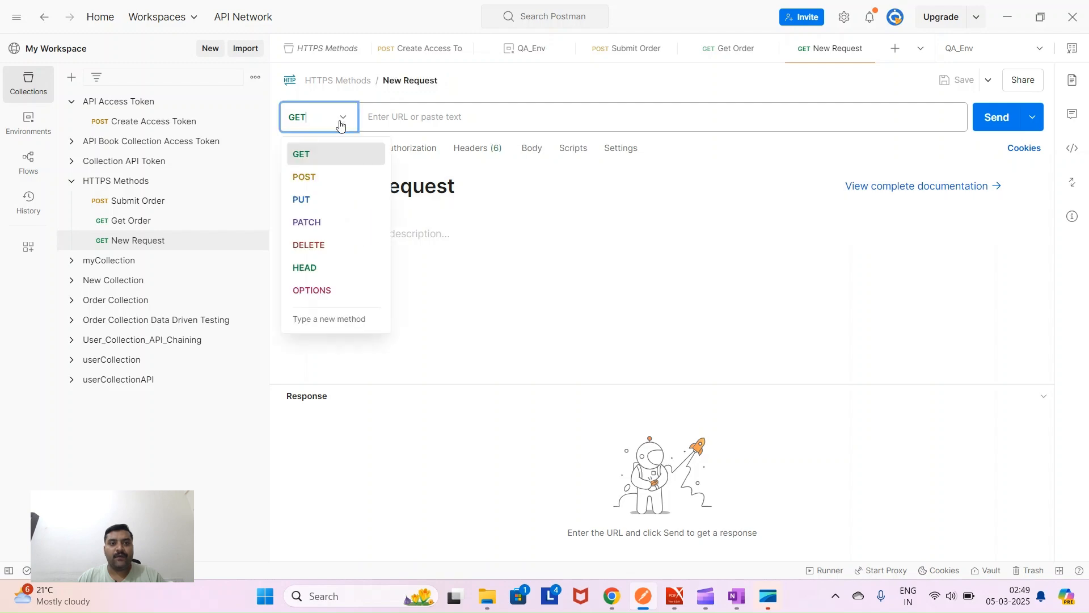
left_click(327, 225)
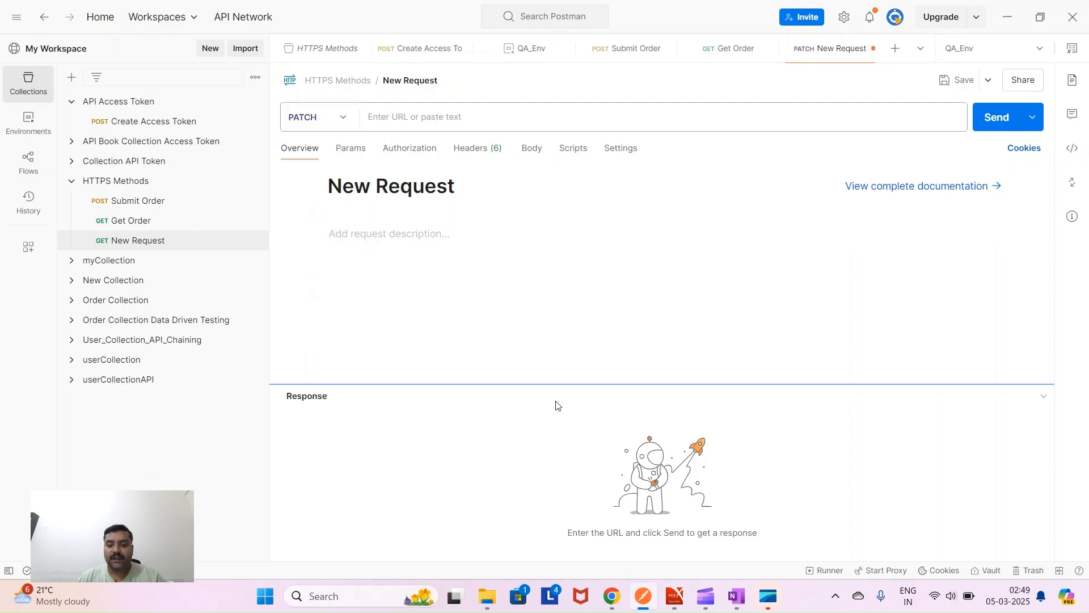
left_click(675, 595)
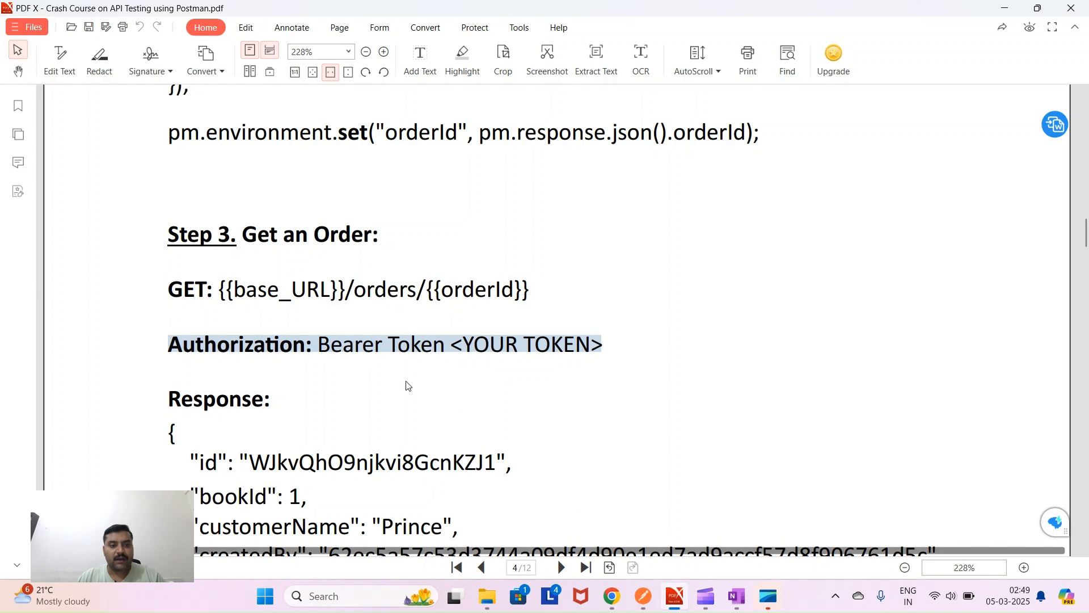
- Copy the PATCH URL {{base_URL}}/orders/{{orderId}} from the guide's Step 4: Update an order
scroll(407, 389, "down", 3)
scroll(383, 374, "down", 10)
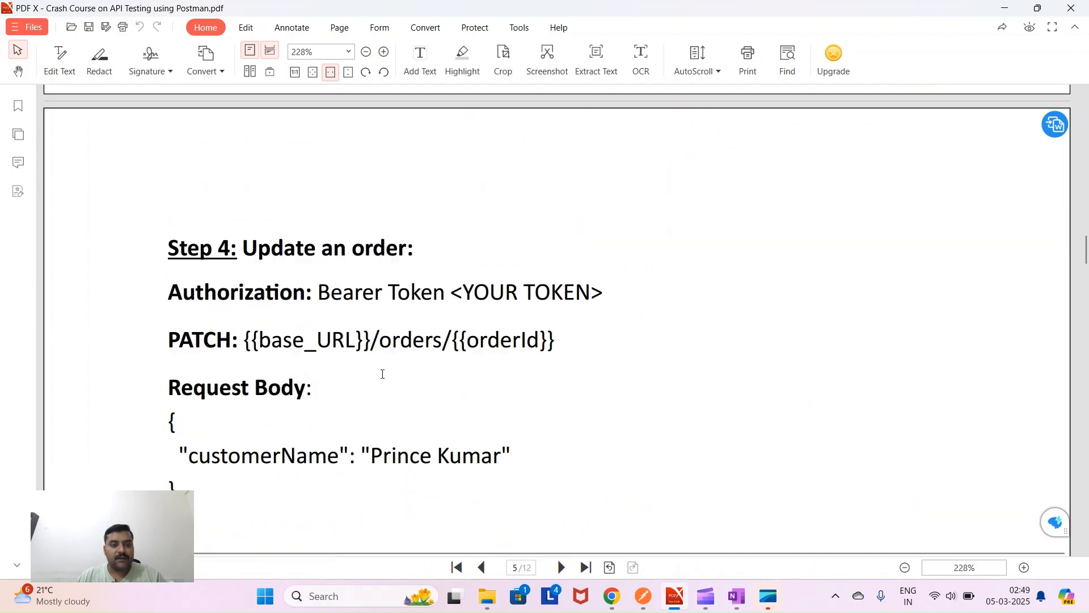
left_click_drag(242, 195, 414, 195)
left_click_drag(171, 244, 350, 245)
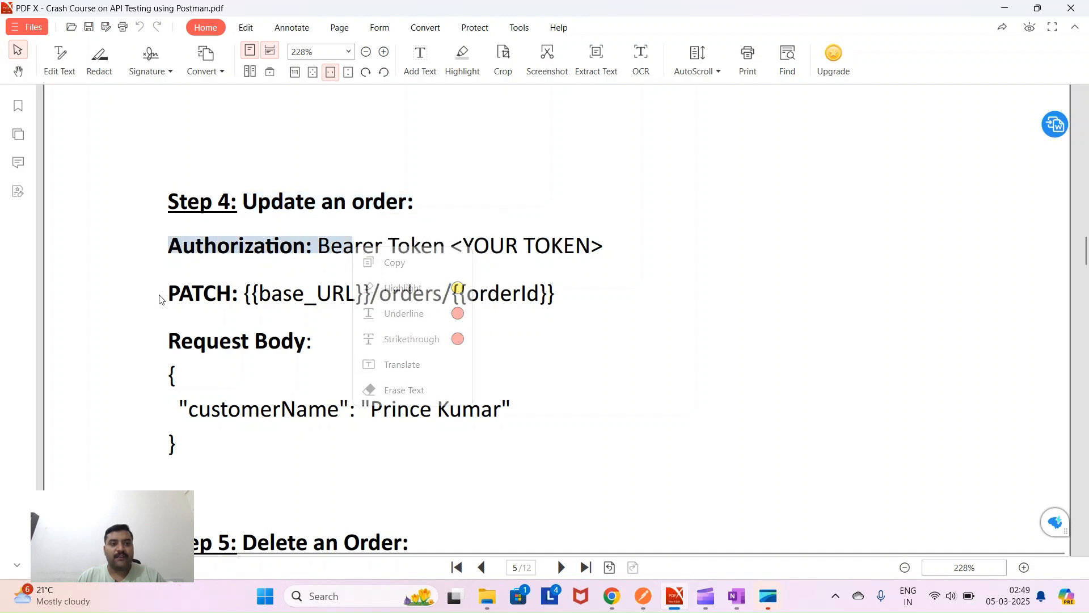
left_click_drag(168, 295, 239, 295)
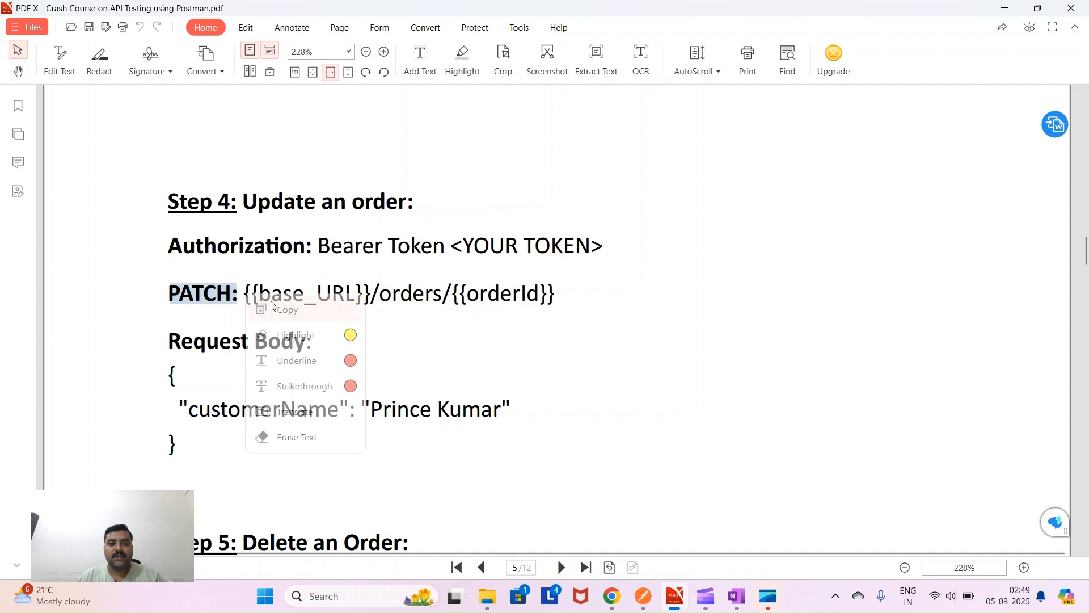
left_click_drag(556, 295, 245, 292)
key("ctrl+c")
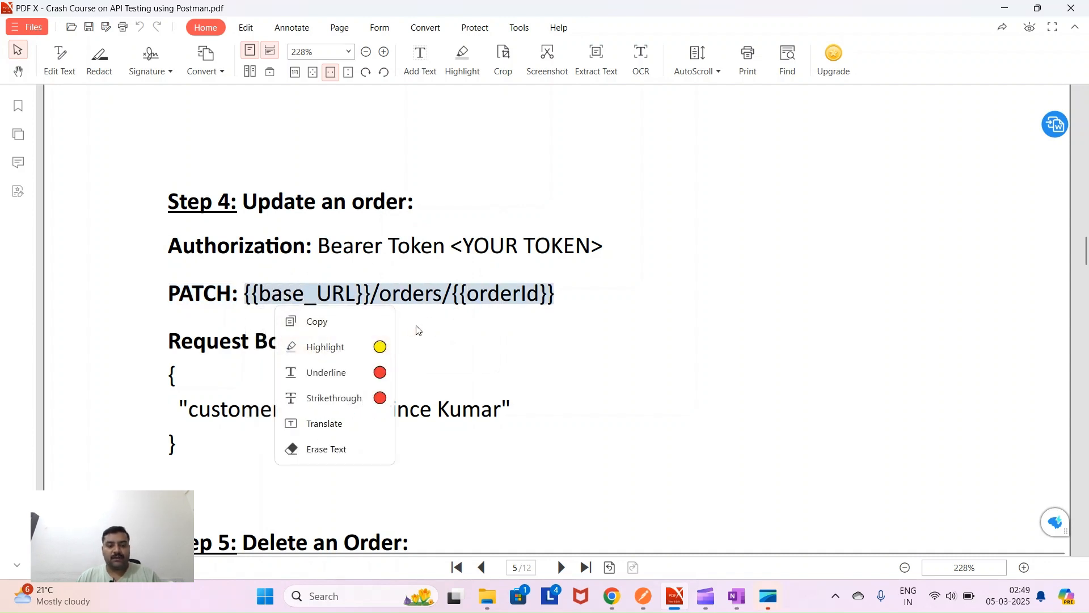
left_click(645, 599)
- Paste {{base_URL}}/orders/{{orderId}} into the PATCH request's URL field
left_click(382, 113)
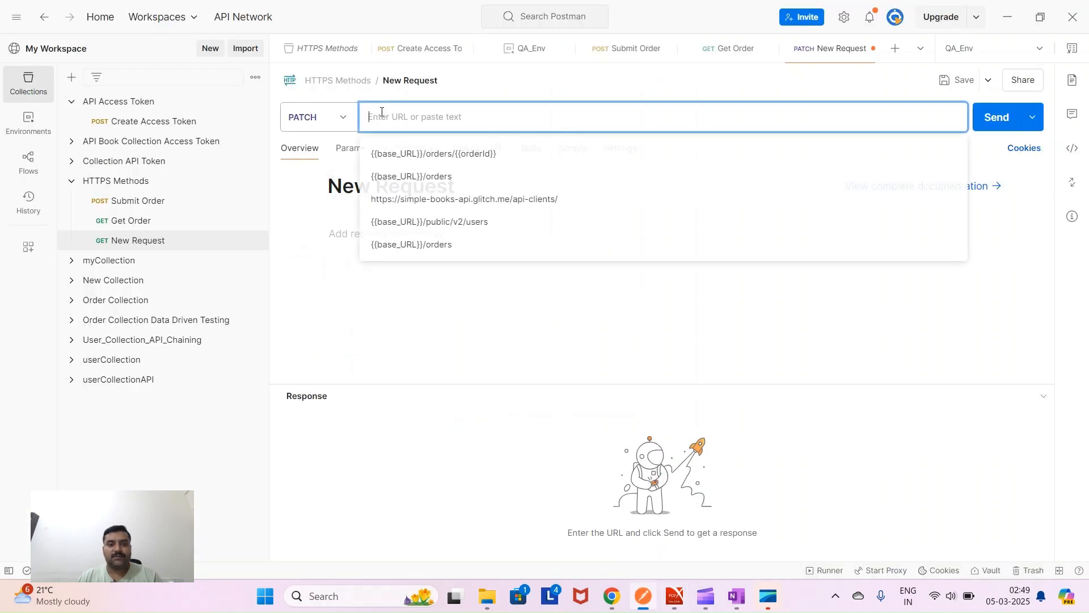
key("ctrl+v")
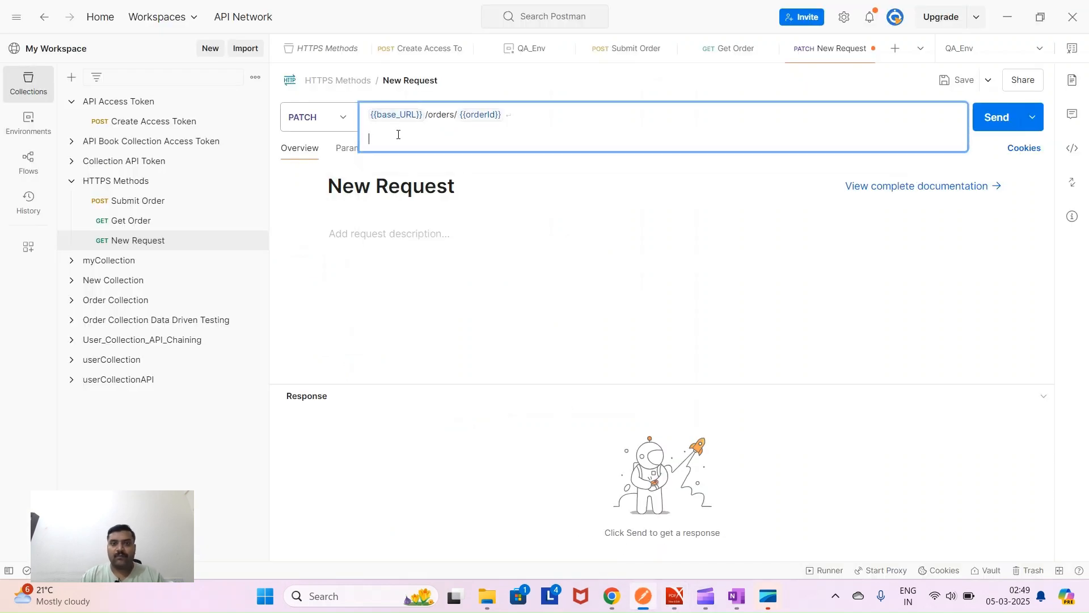
left_click(510, 239)
mouse_move(401, 112)
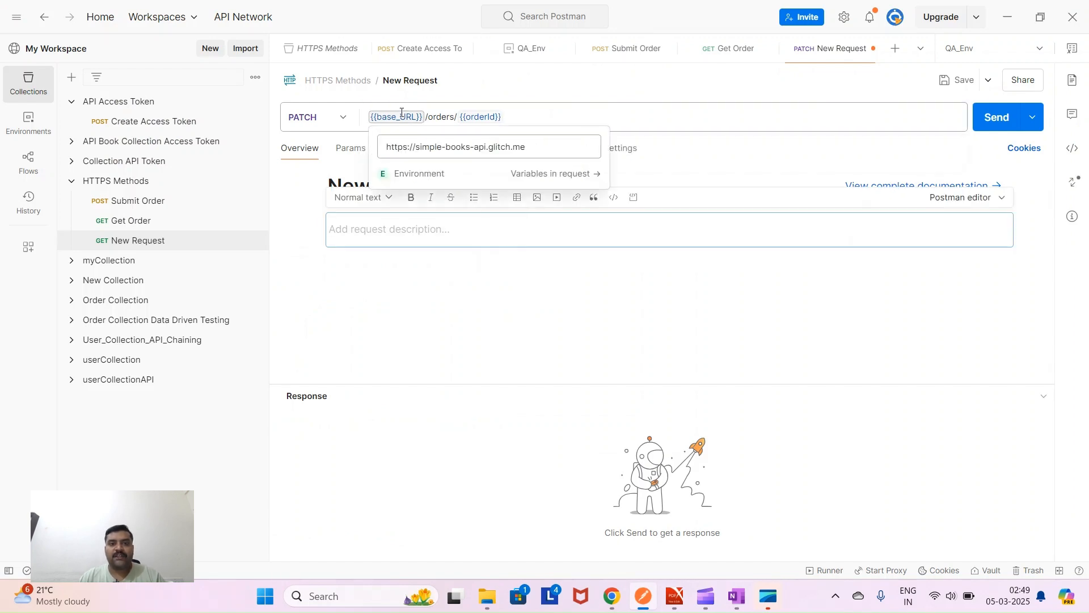
mouse_move(477, 117)
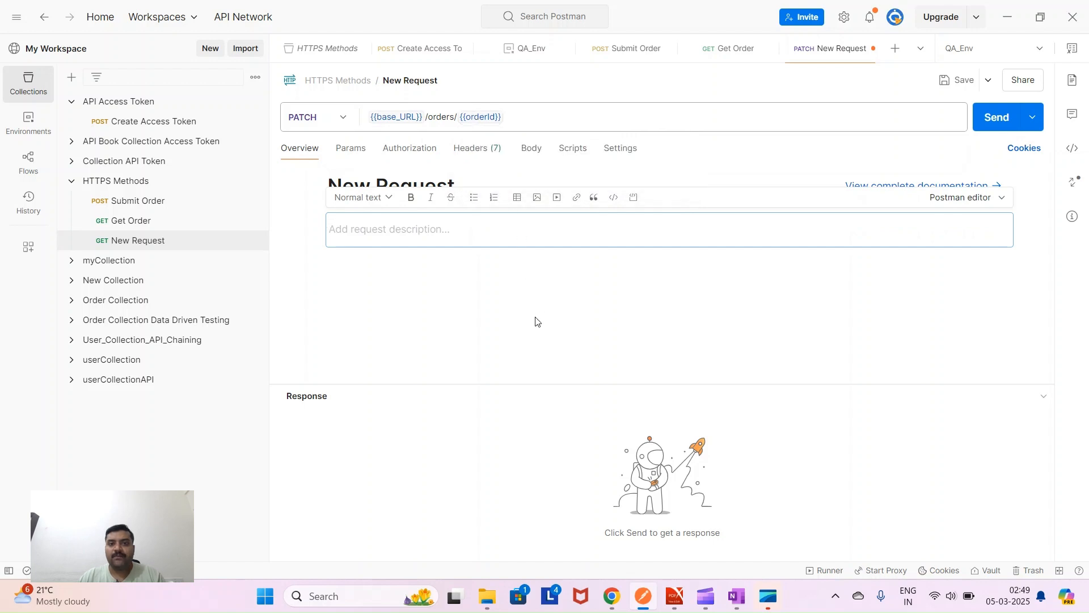
- Open the request Body settings and copy Step 4's customerName JSON body from the guide
left_click(532, 151)
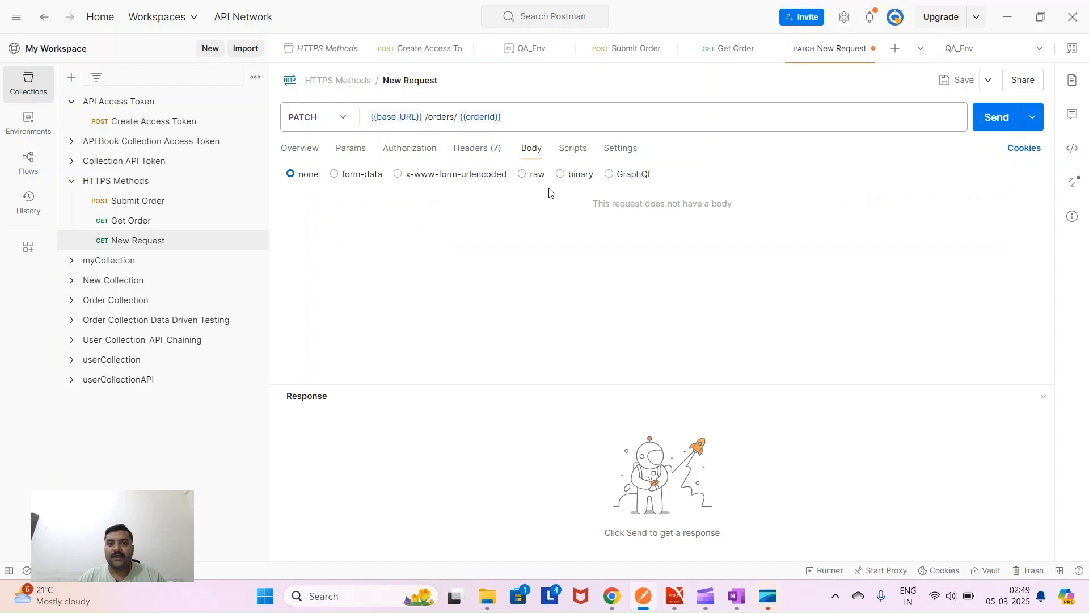
left_click(674, 596)
scroll(412, 477, "down", 2)
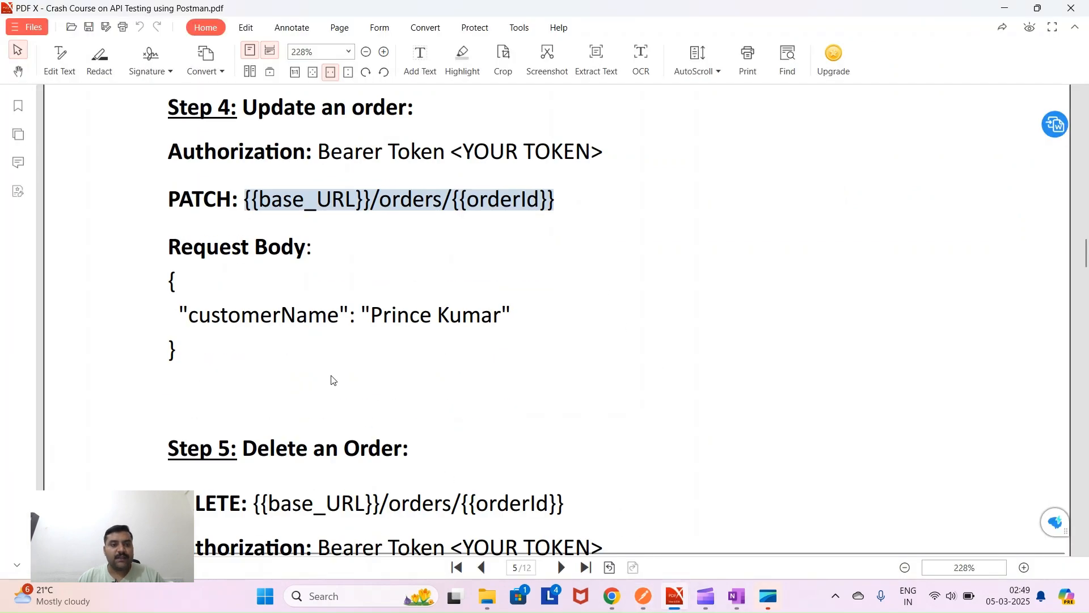
left_click_drag(172, 278, 185, 337)
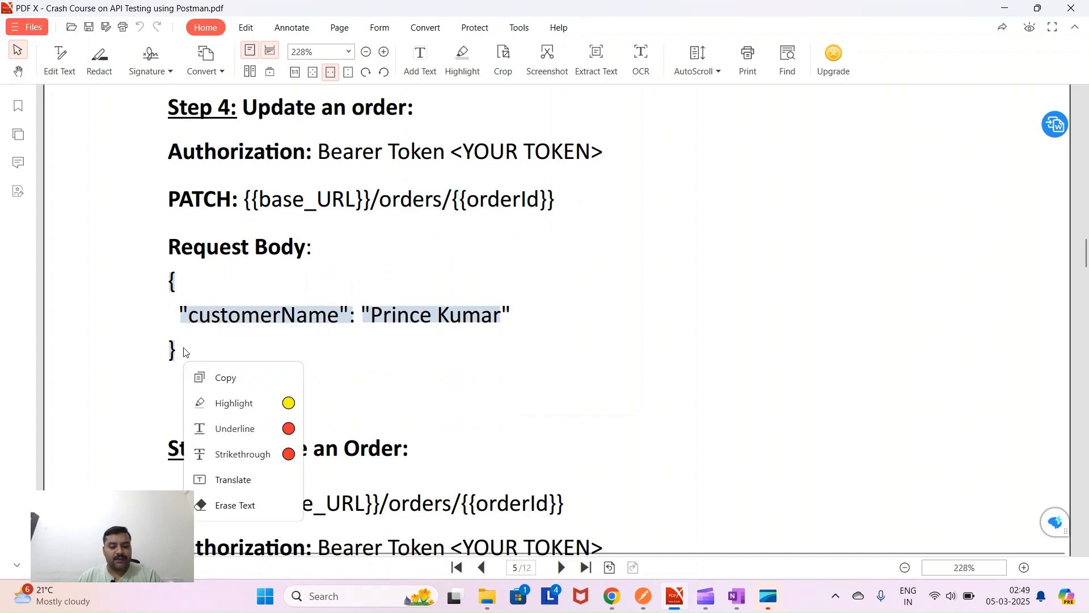
left_click(643, 596)
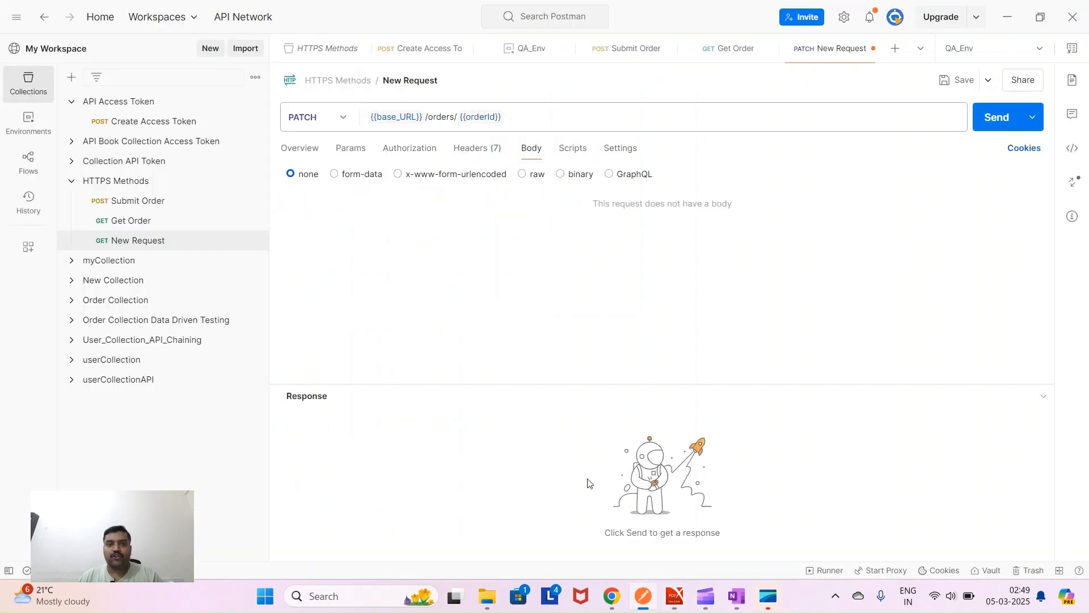
- Set the body type to raw and paste the customerName JSON into it
left_click(522, 173)
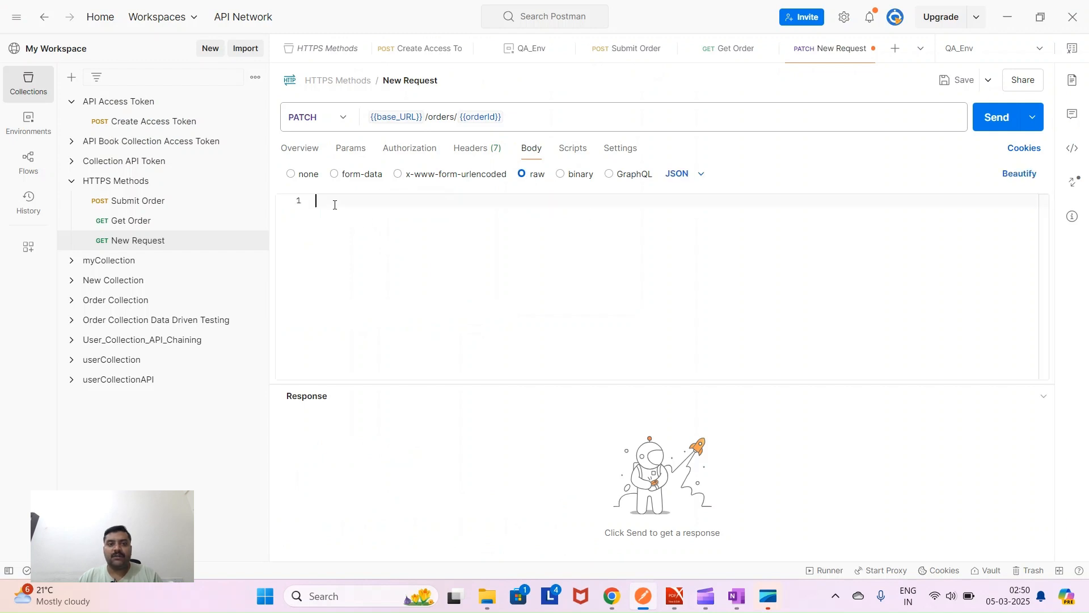
left_click(335, 205)
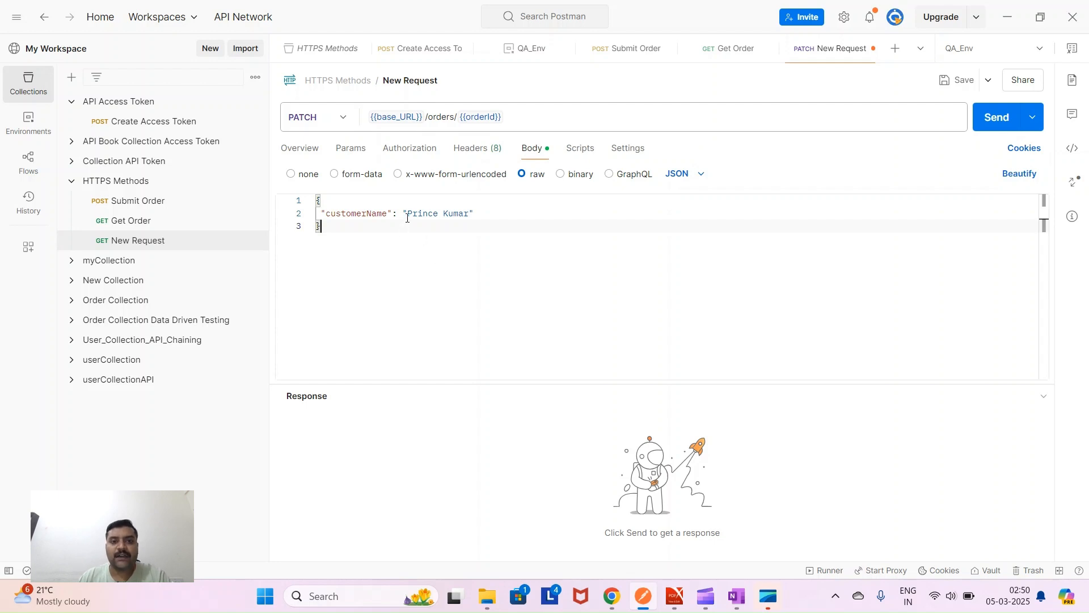
left_click_drag(409, 214, 471, 213)
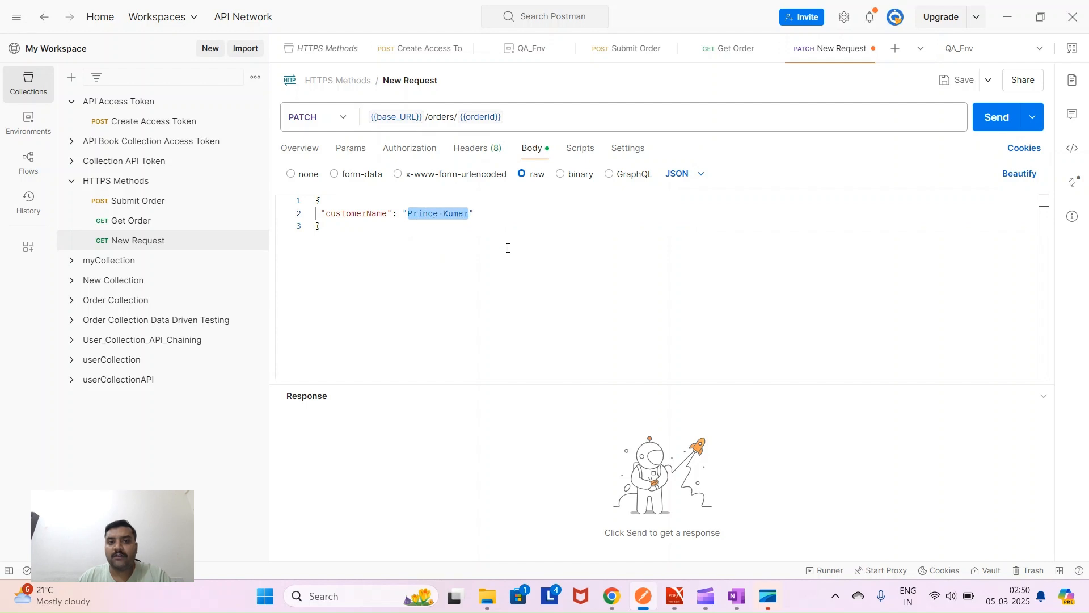
left_click(517, 266)
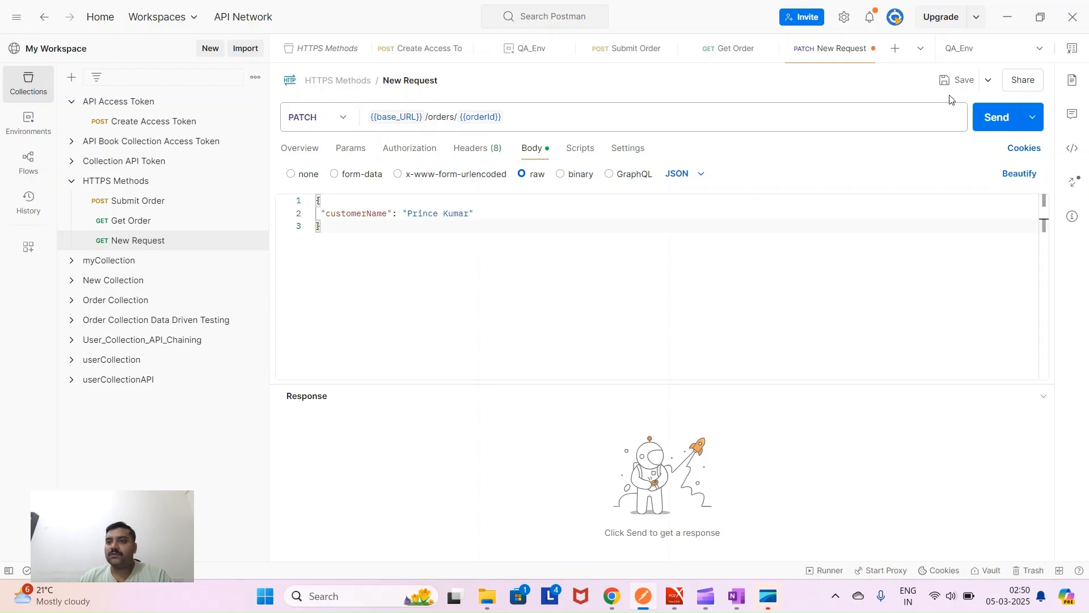
- Rename the PATCH request to 'Update Order'
left_click(406, 80)
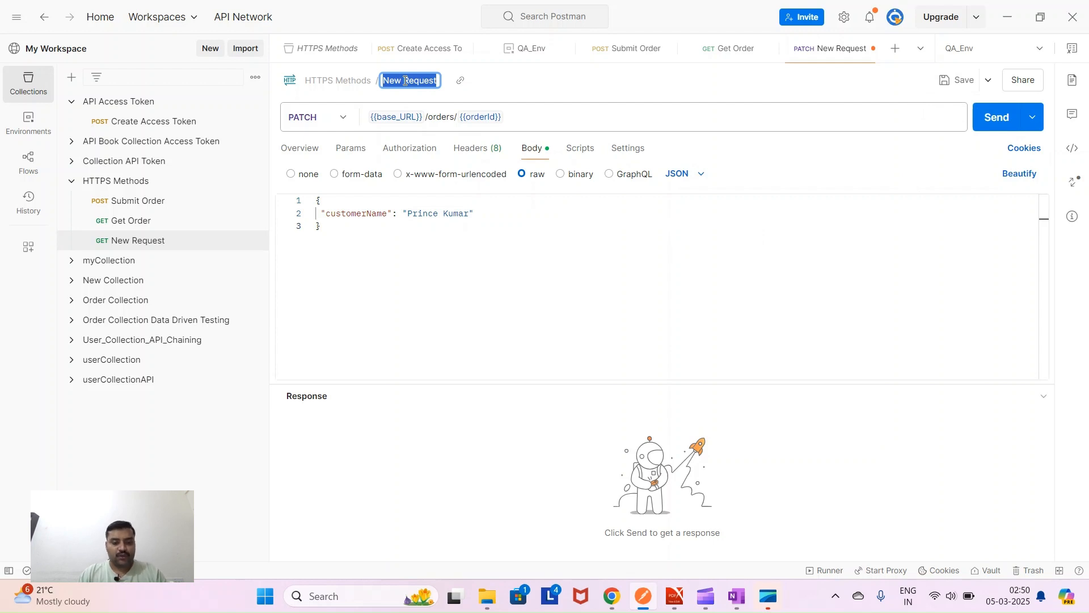
type("Update Order")
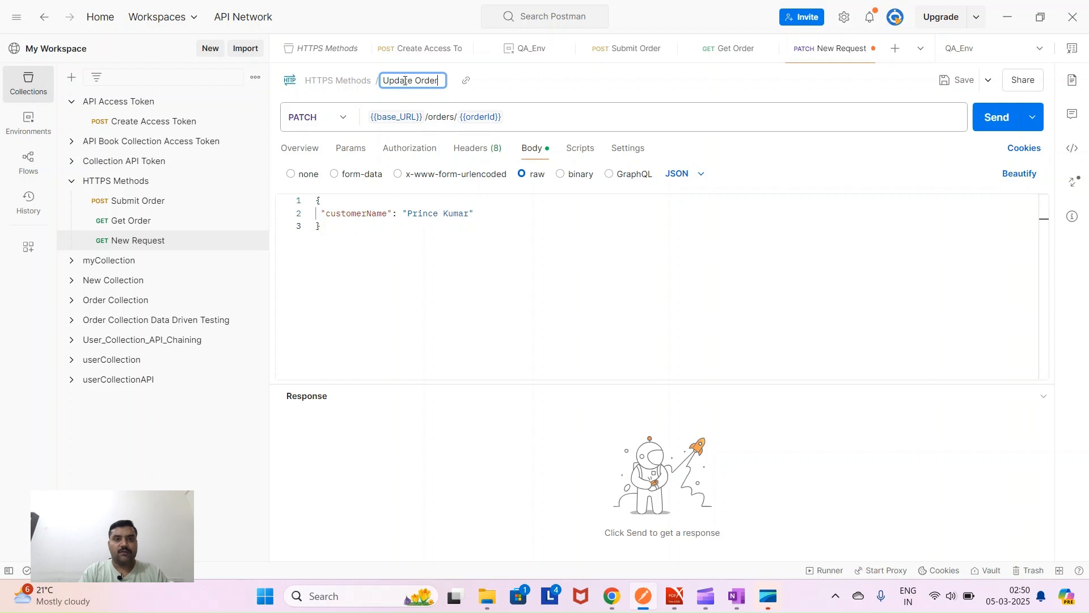
key("Return")
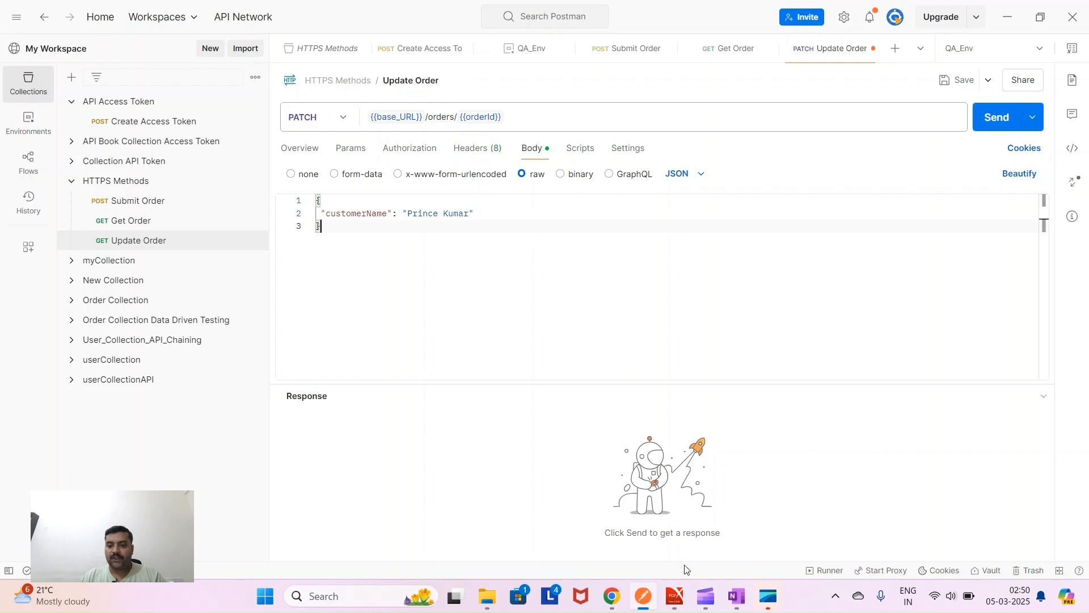
left_click(674, 595)
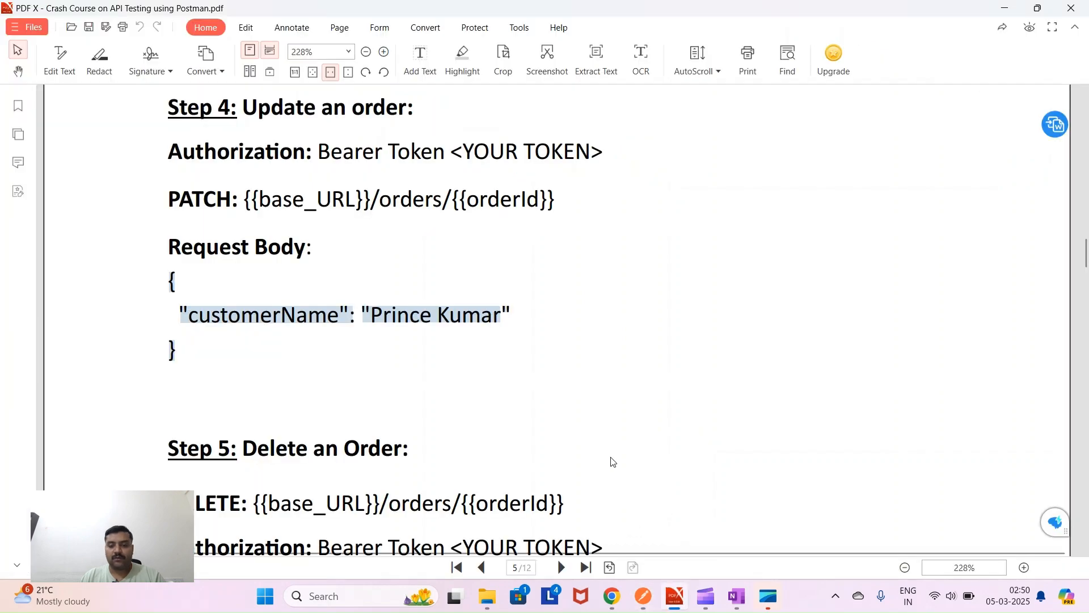
- Save and send Update Order, which returns 401 Unauthorized
left_click(643, 596)
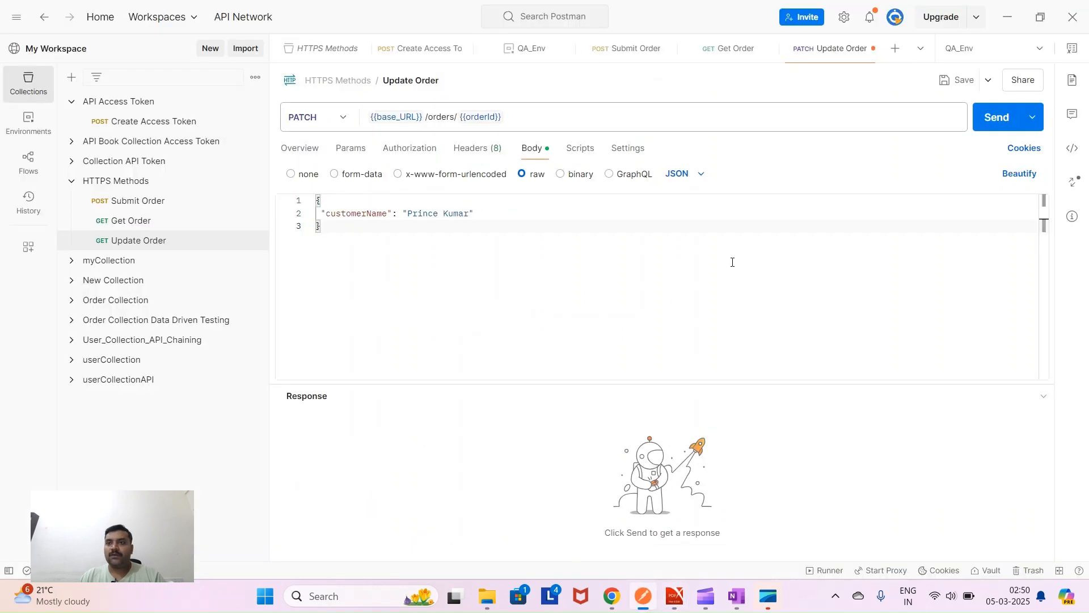
left_click(967, 89)
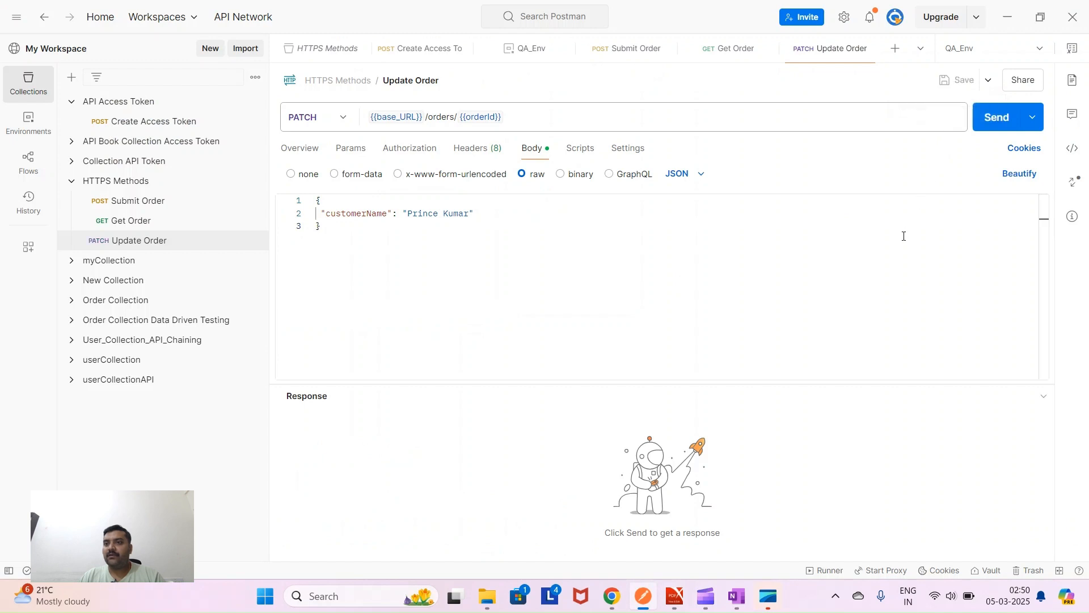
left_click(995, 117)
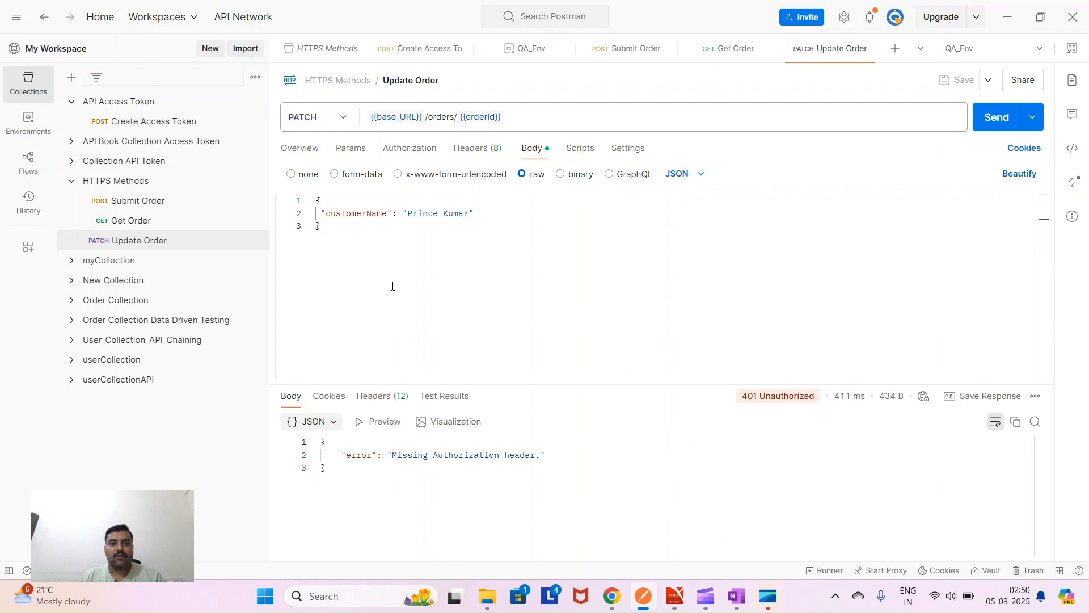
- Switch Update Order's authorization to Bearer Token {{bearer_Token}}, save, and send it again
left_click(400, 148)
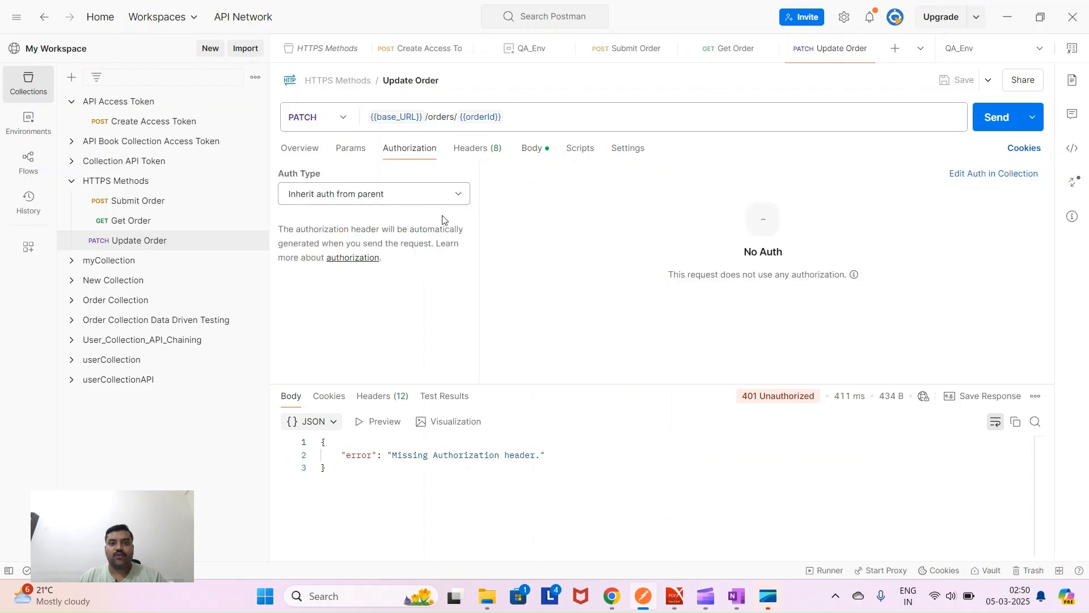
left_click(460, 196)
left_click(433, 285)
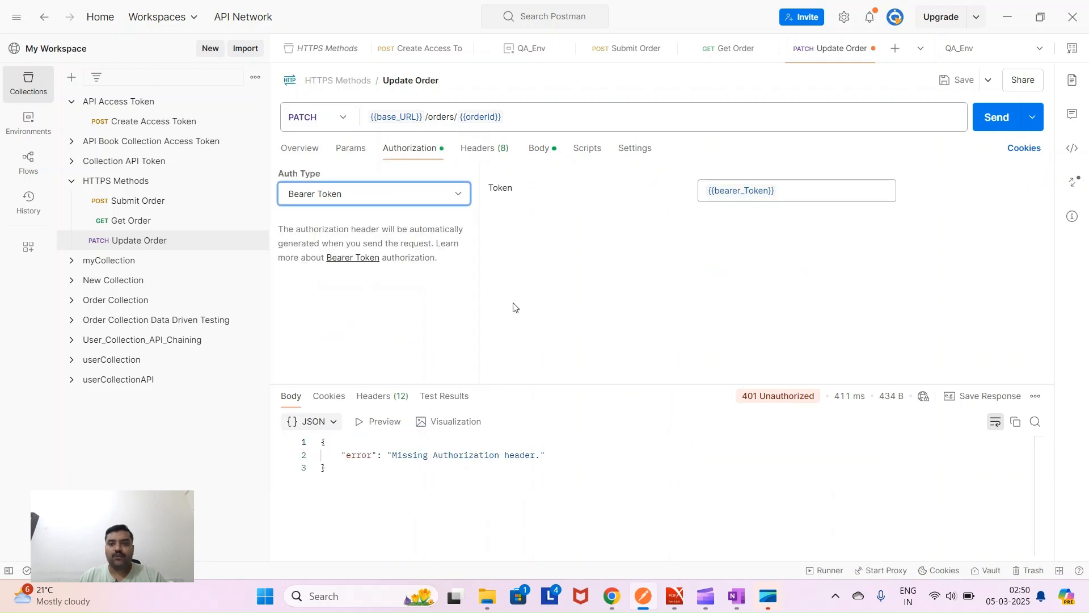
left_click(962, 80)
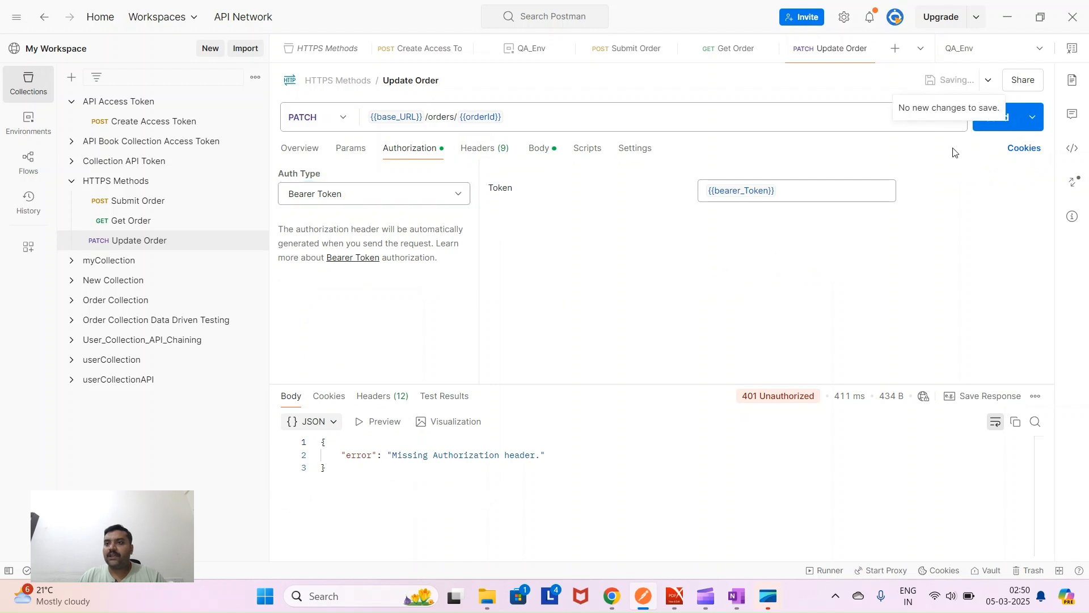
left_click(992, 122)
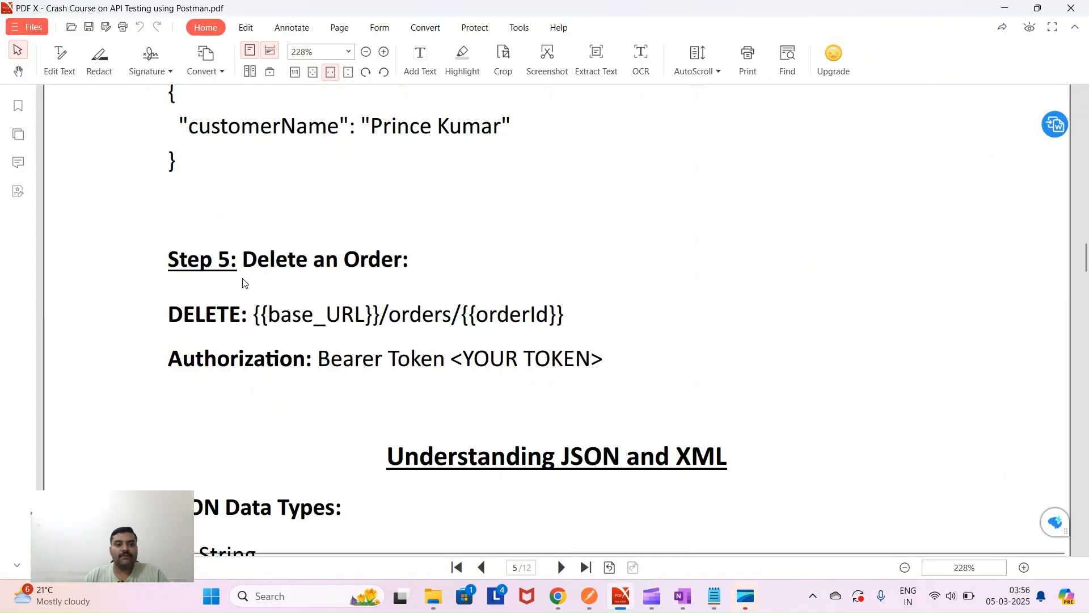
- Copy Step 5's DELETE endpoint {{base_URL}}/orders/{{orderId}} from the guide
left_click_drag(245, 261, 401, 262)
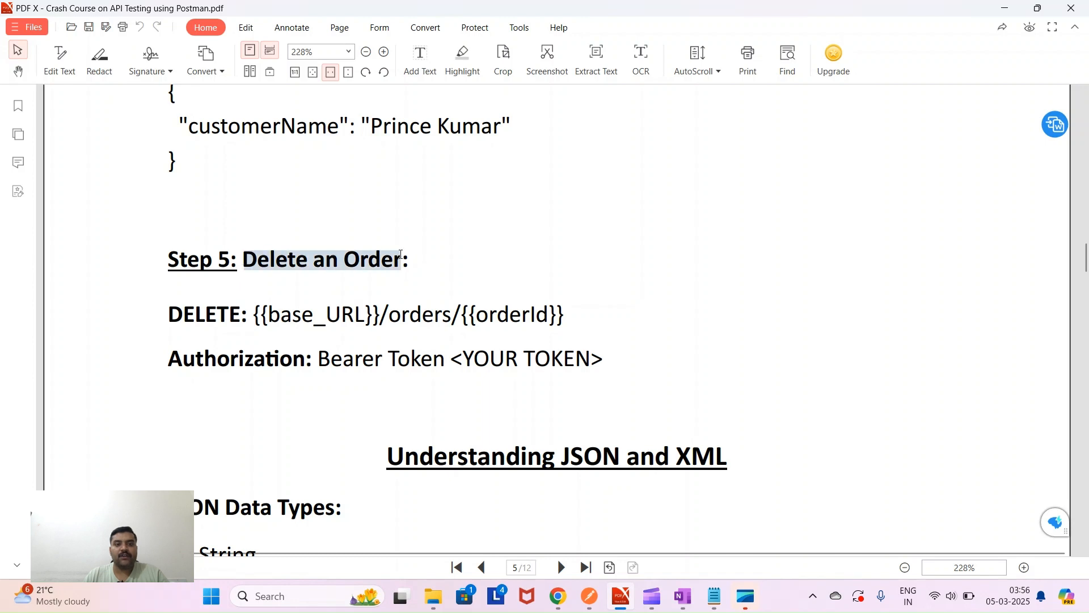
left_click_drag(254, 316, 613, 316)
key("ctrl+c")
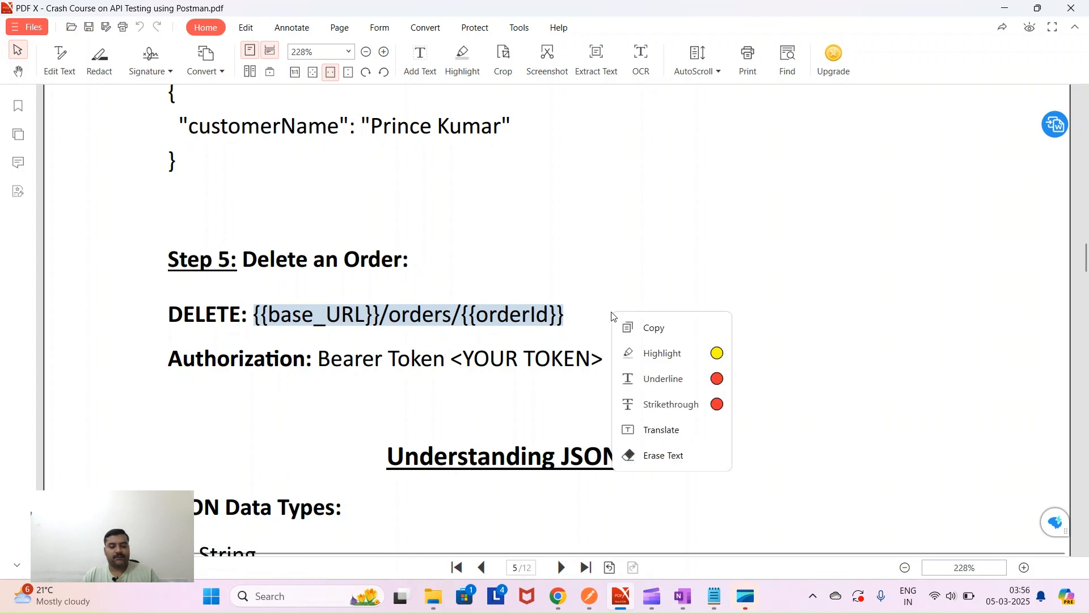
left_click(608, 314)
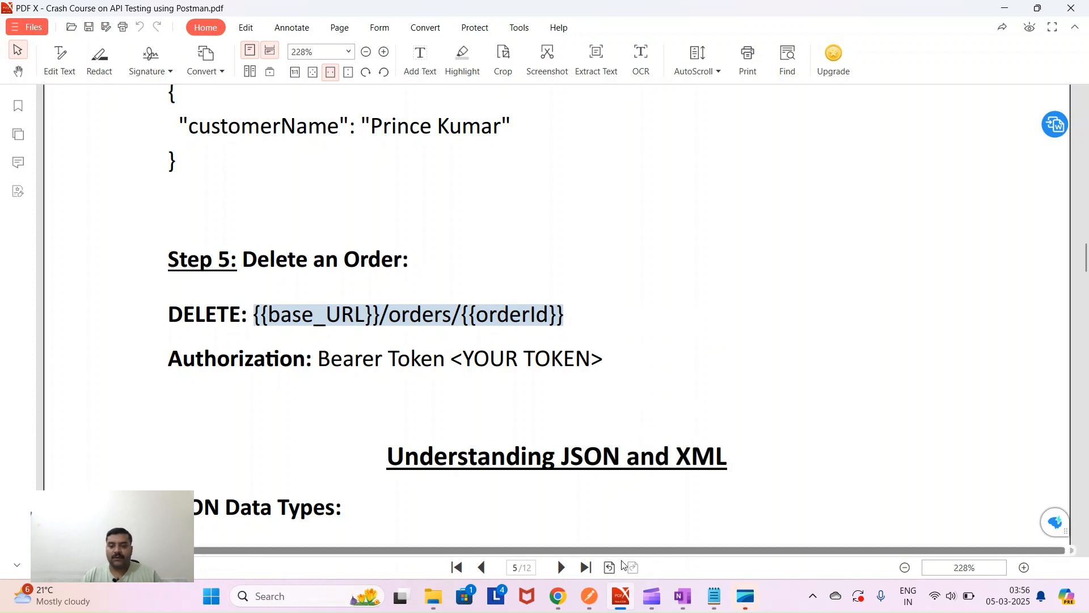
left_click(593, 600)
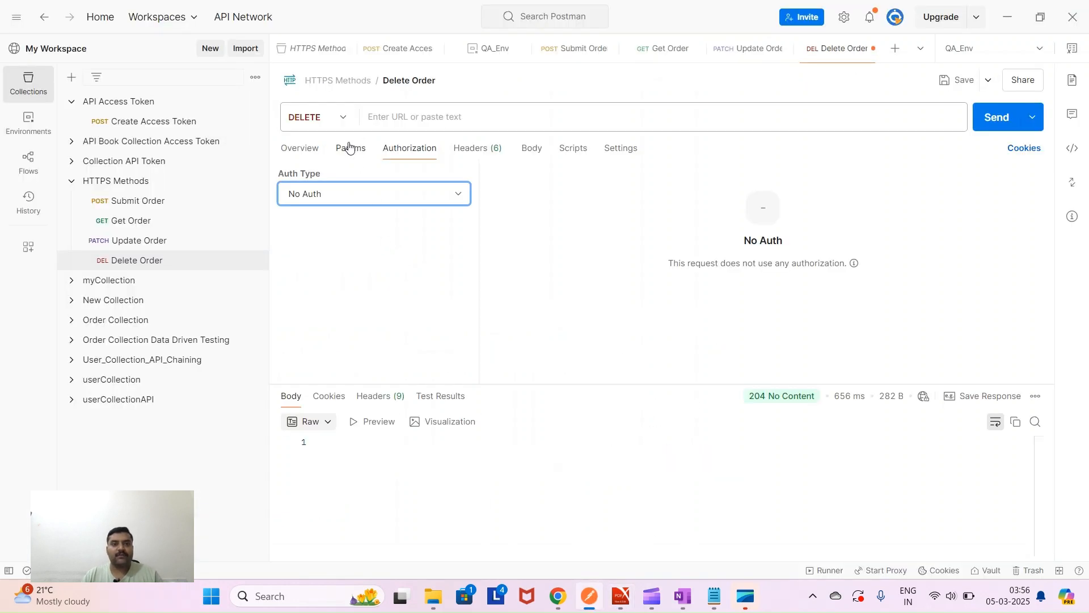
left_click(343, 118)
- Keep the method as DELETE and paste {{base_URL}}/orders/{{orderId}} as the URL
left_click(337, 245)
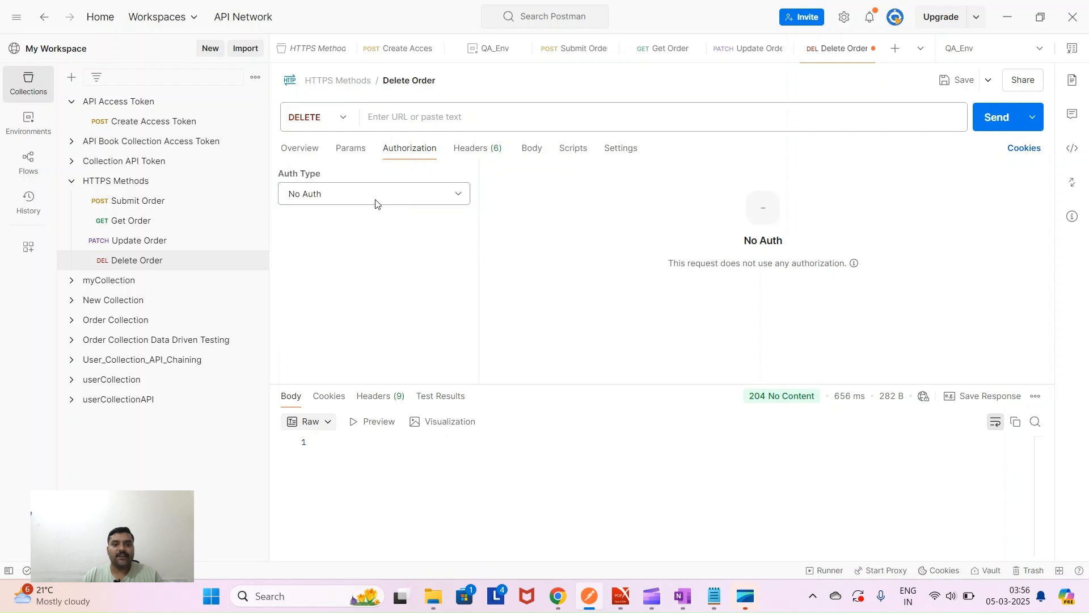
left_click(398, 114)
key("ctrl+v")
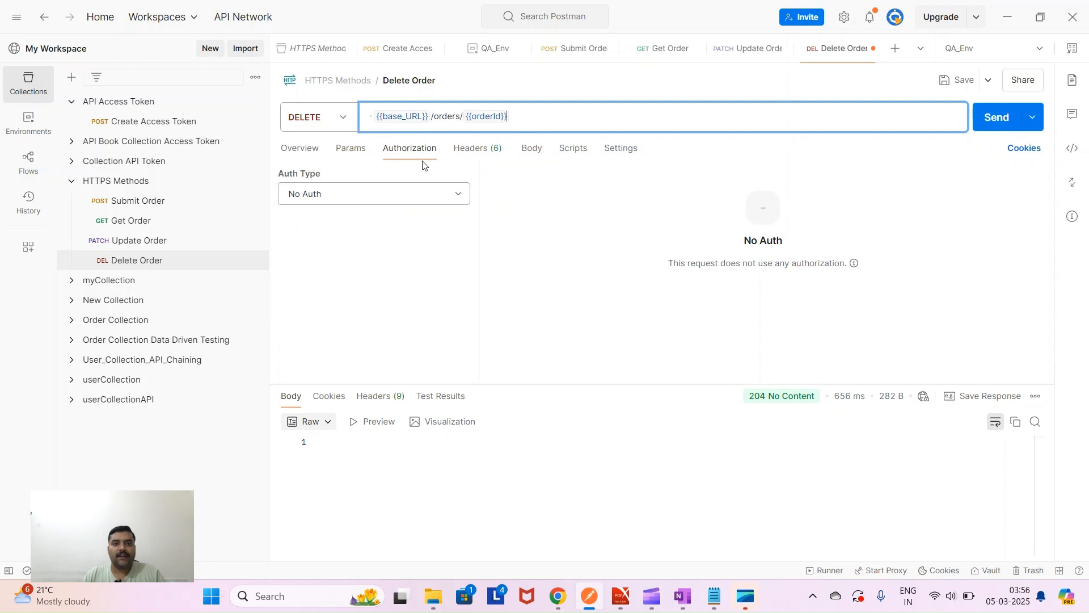
- Set Delete Order's authorization to Bearer Token and save the request
left_click(457, 196)
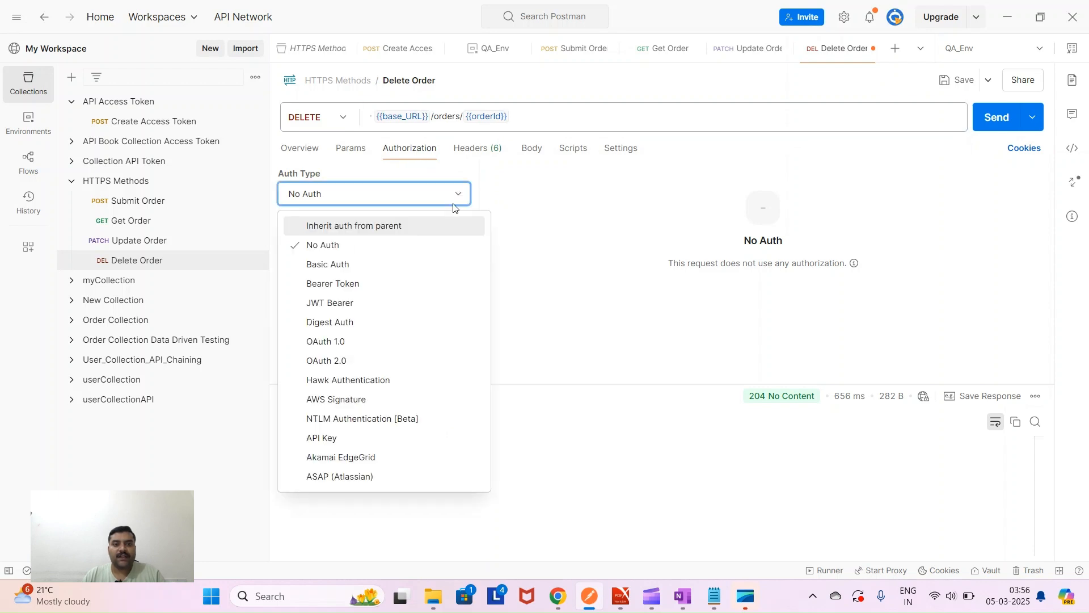
left_click(442, 289)
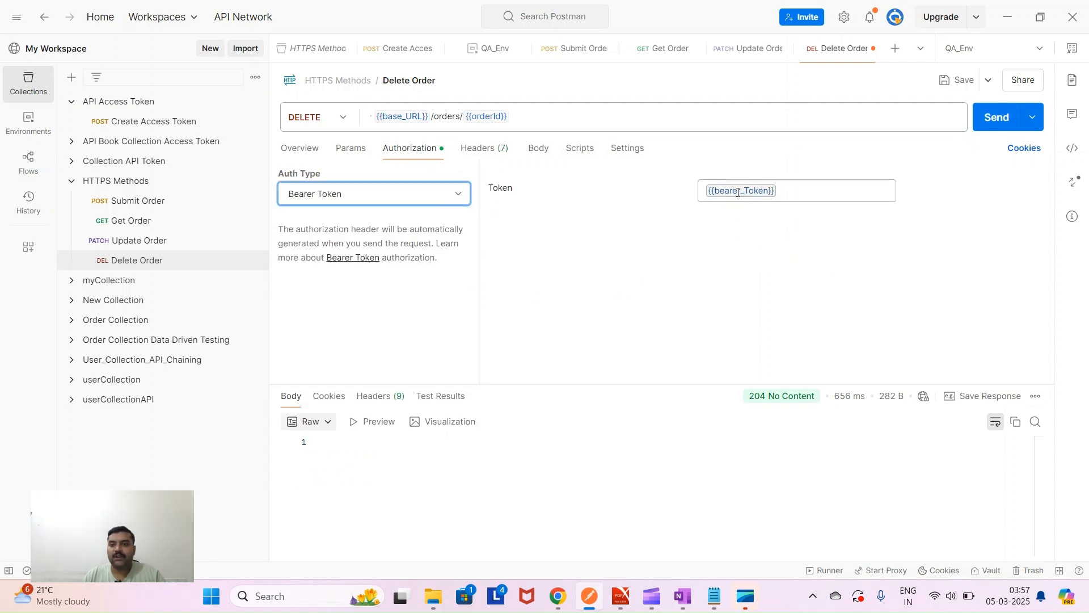
mouse_move(738, 192)
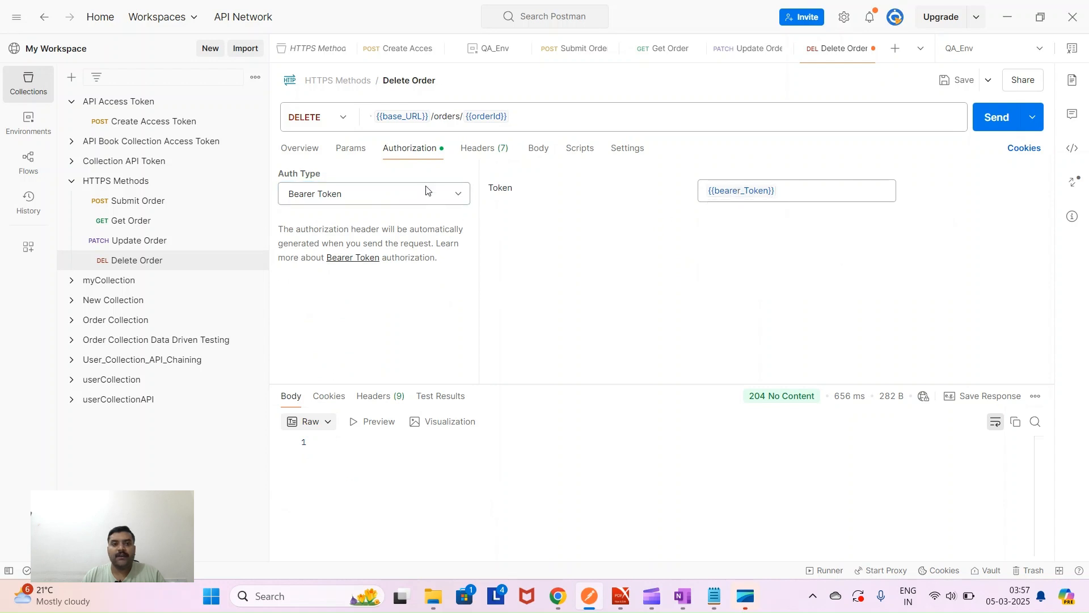
mouse_move(399, 119)
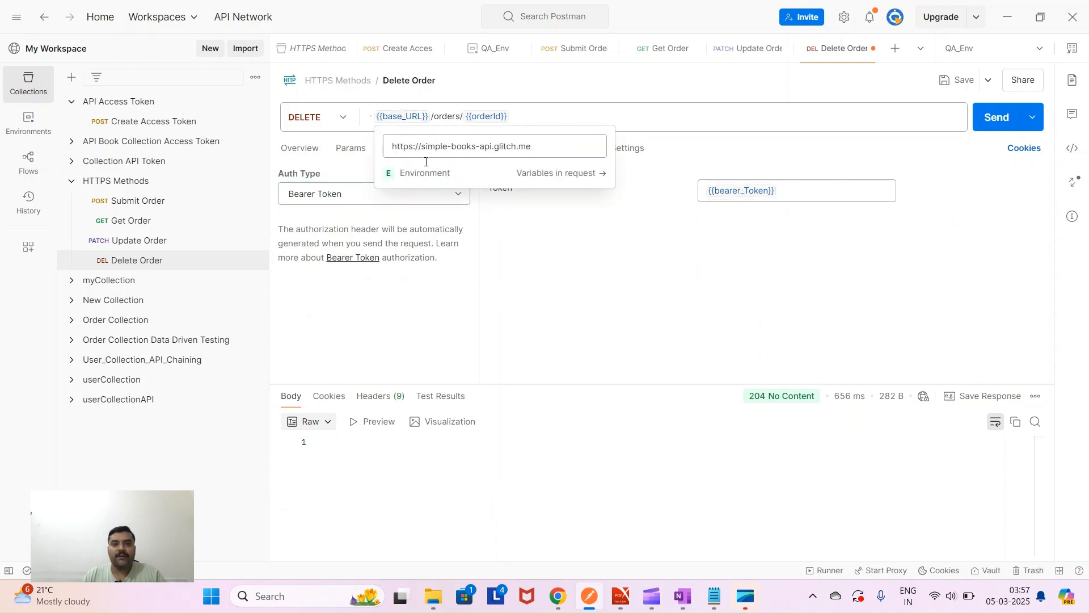
mouse_move(493, 116)
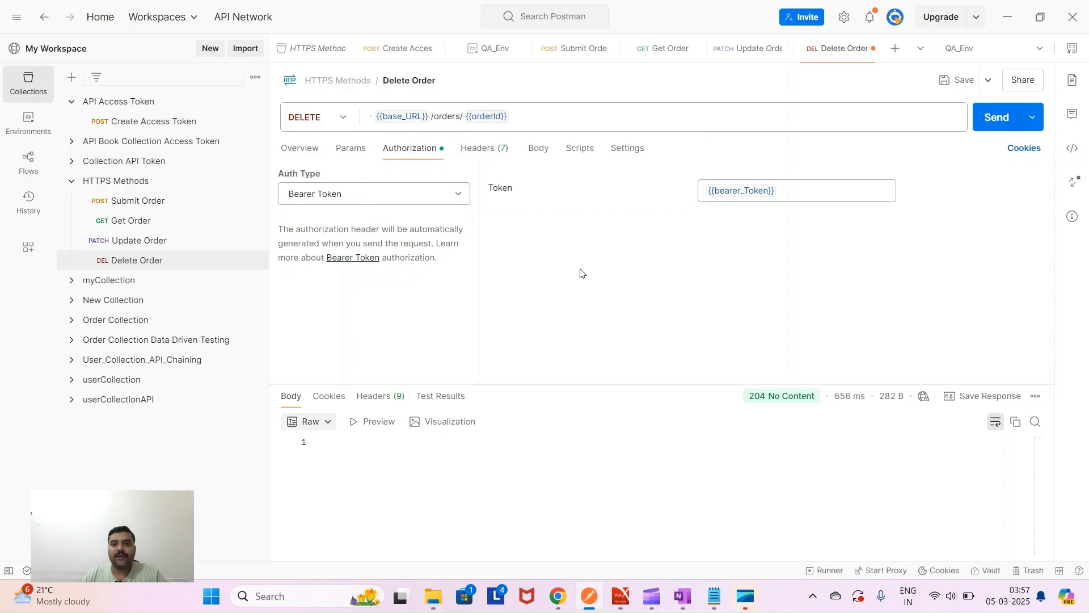
left_click(964, 84)
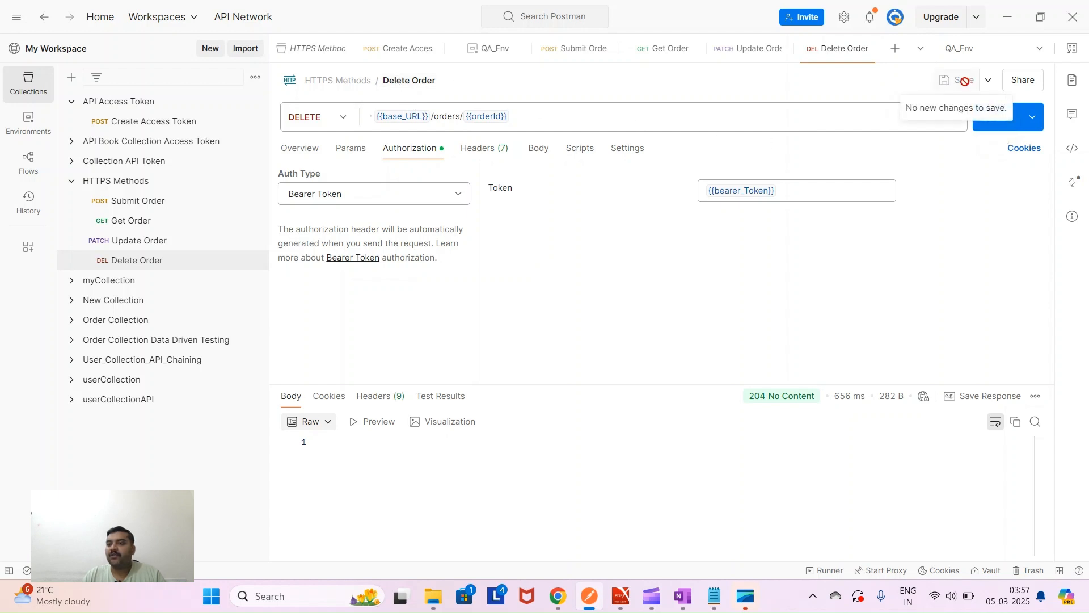
- Send Delete Order, confirm the 204 No Content status, and view its Scripts editor
left_click(998, 124)
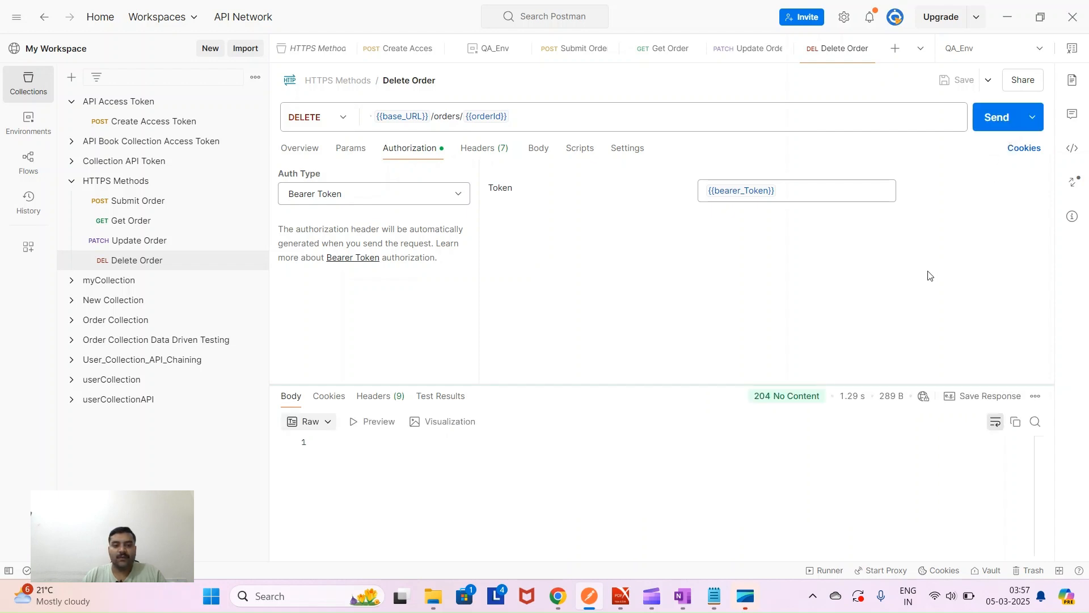
mouse_move(757, 399)
left_click_drag(756, 399, 819, 400)
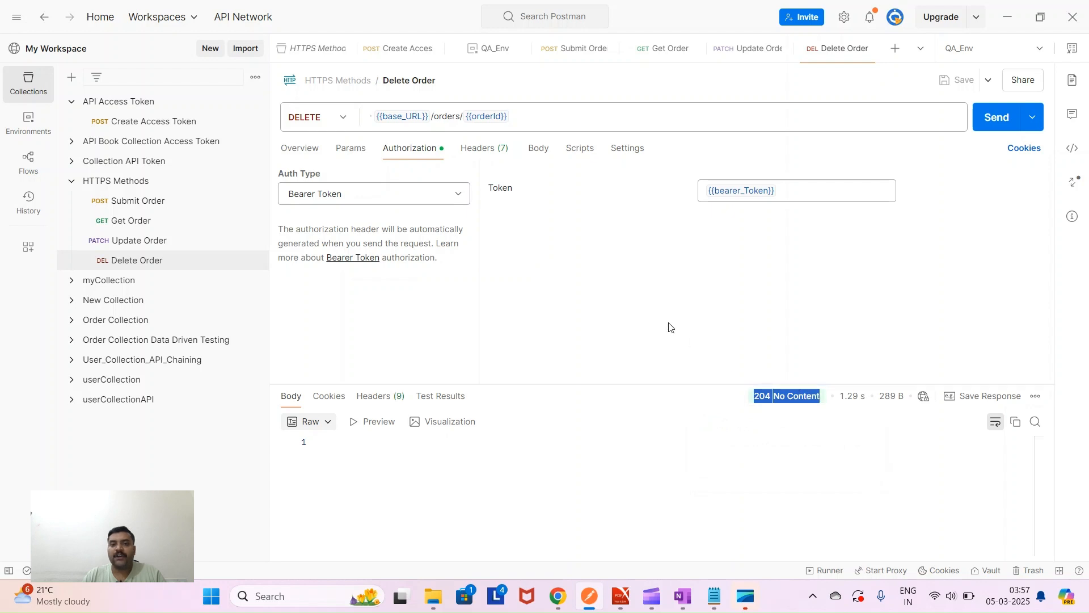
mouse_move(764, 407)
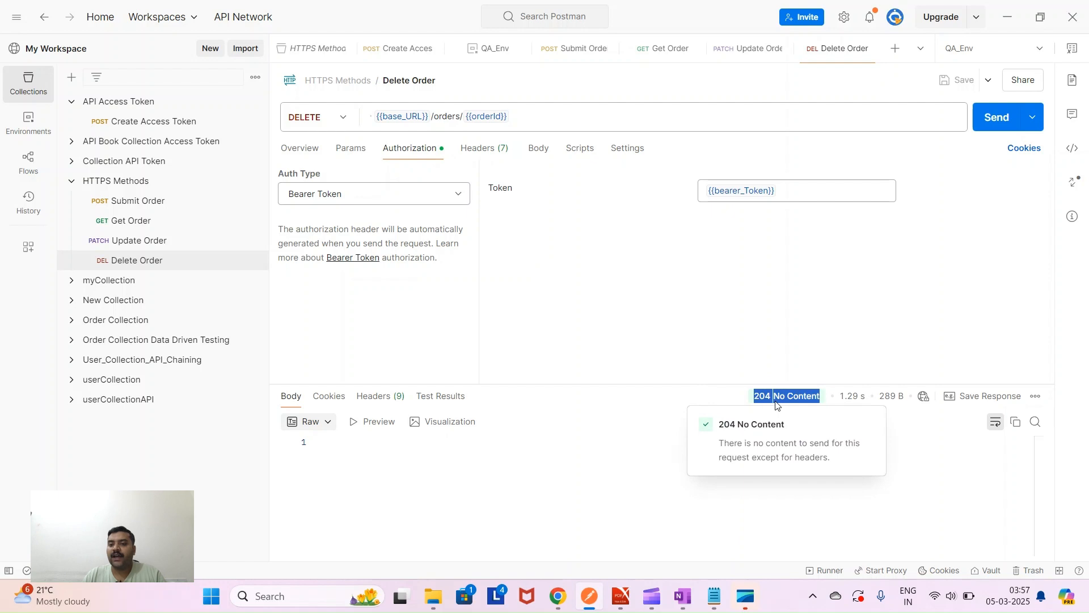
left_click(724, 313)
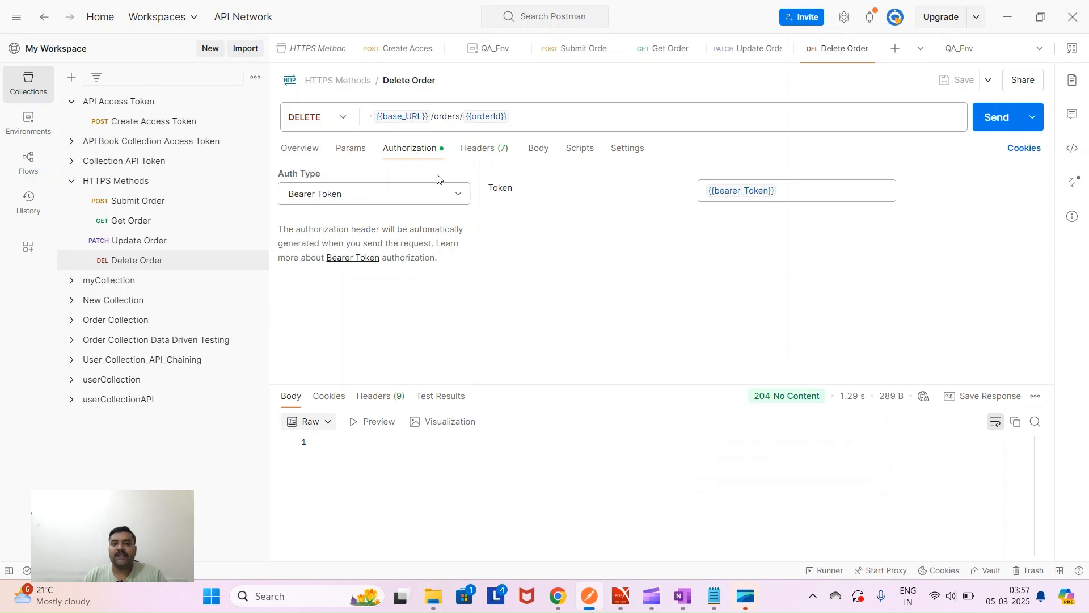
left_click(580, 148)
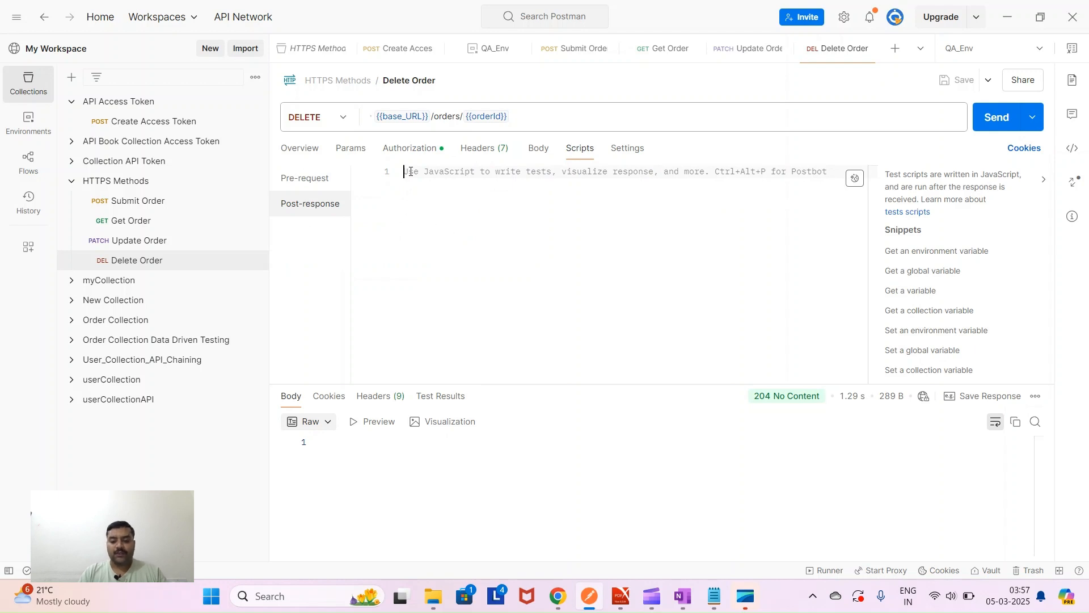
- Change the Delete Order post-response script from pm.environment to pm.globals
type("p")
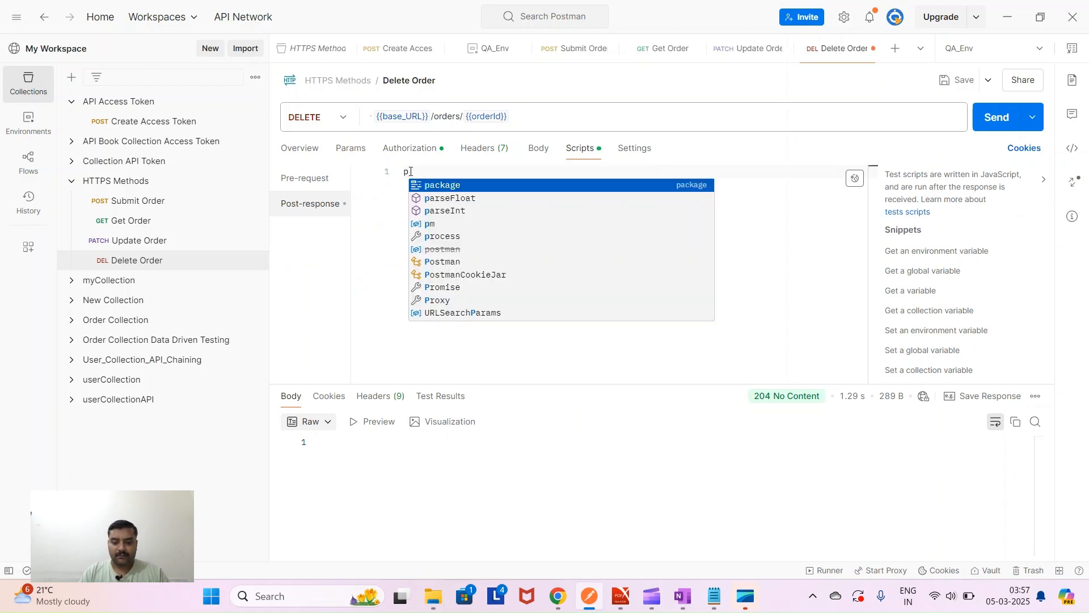
type("m.environment")
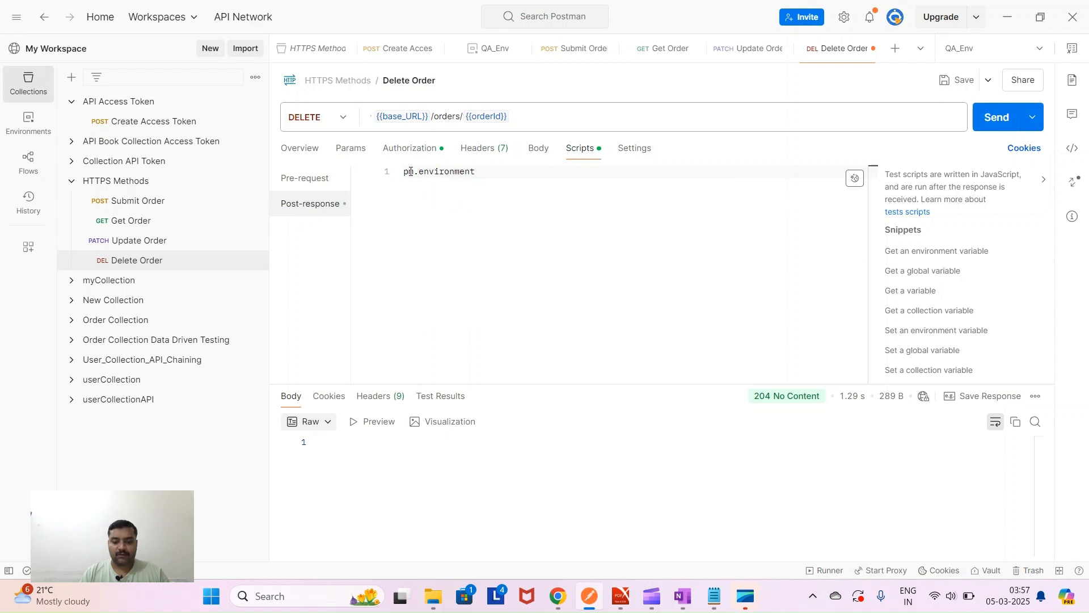
type(".unset")
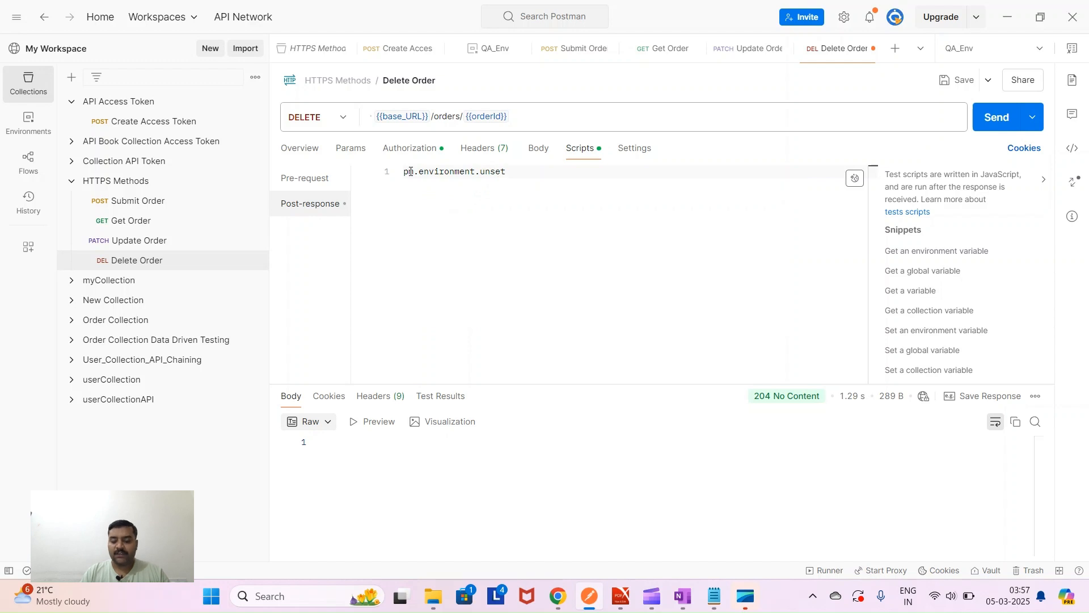
type("(")
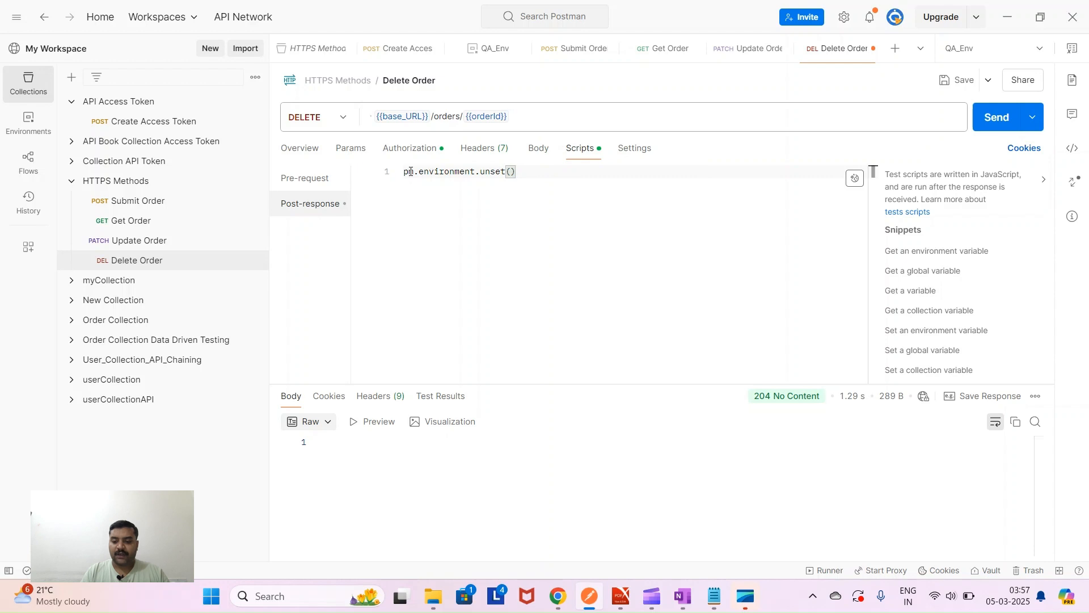
type("\"")
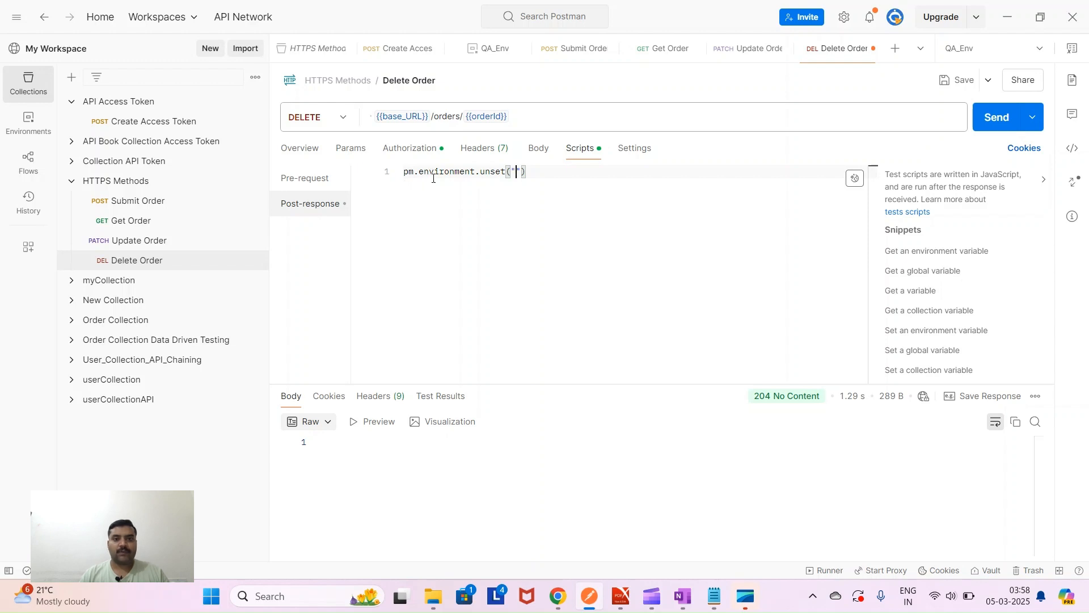
double_click(437, 172)
type("g")
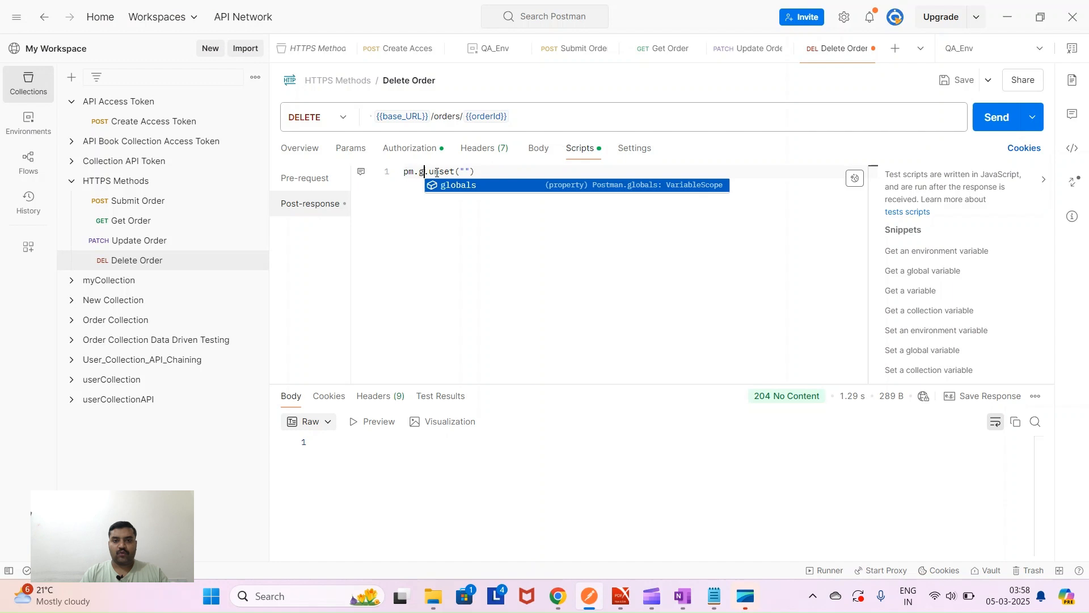
key("Return")
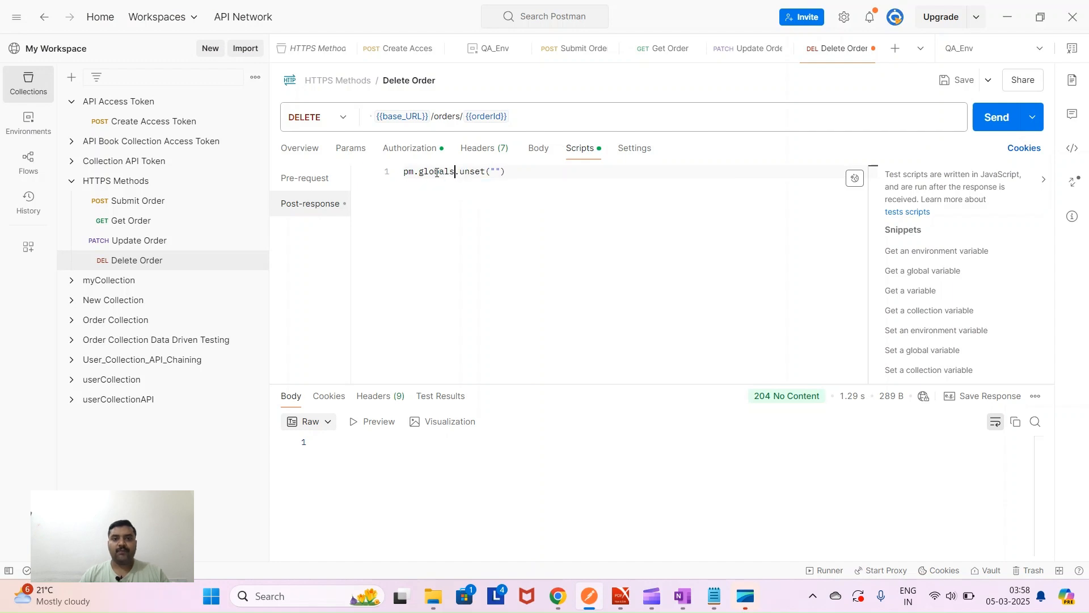
- Check the orderId variable in the workspace Globals
left_click(30, 123)
left_click(105, 109)
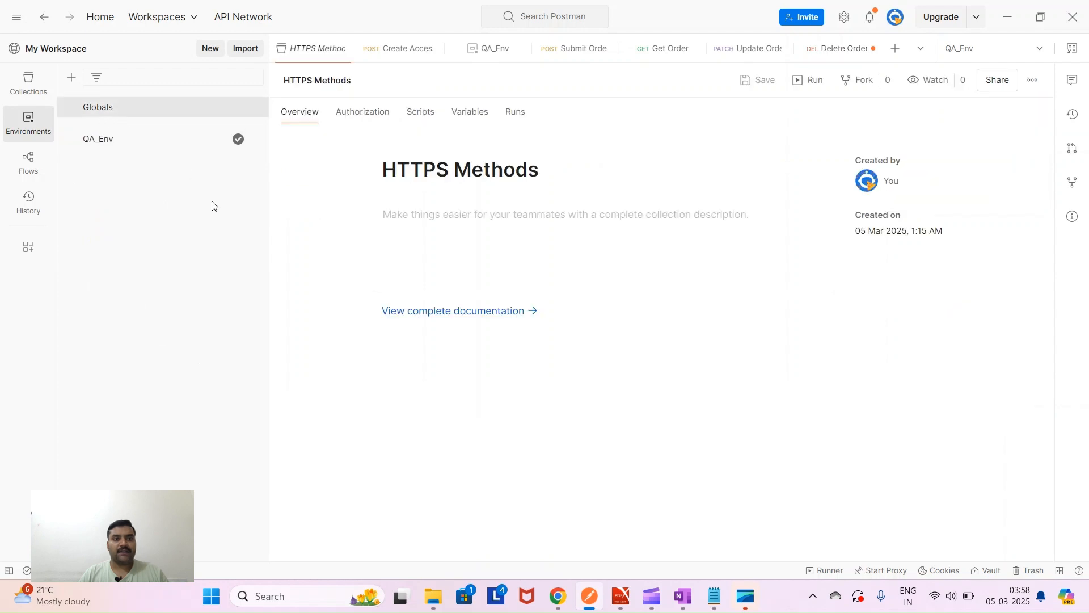
left_click(375, 209)
left_click_drag(374, 210, 336, 209)
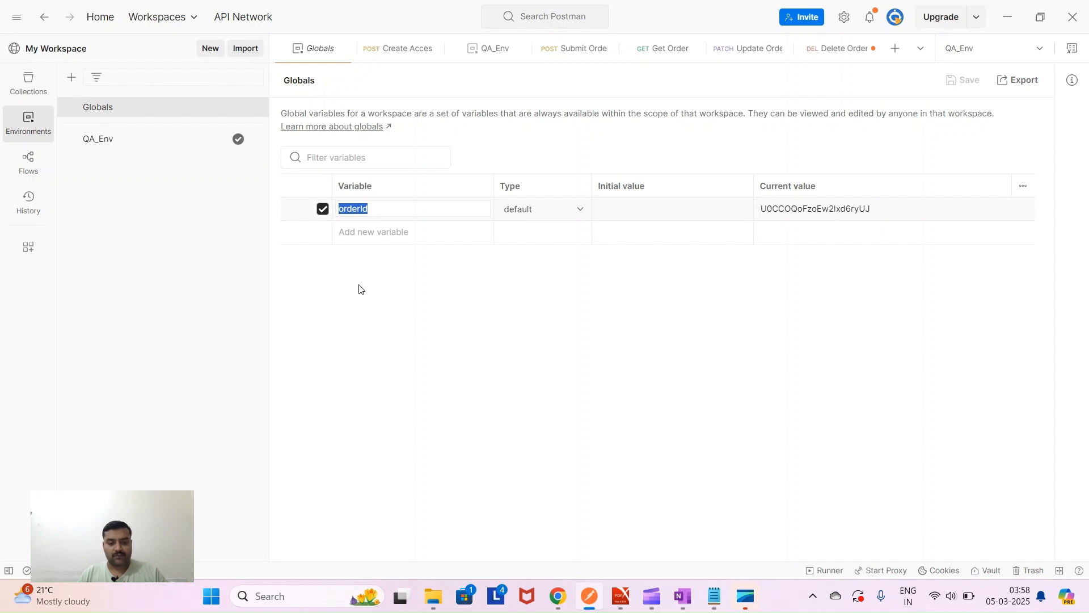
- Complete pm.globals.unset("orderId"); in Delete Order, then save and resend it (404 Not Found)
left_click(32, 85)
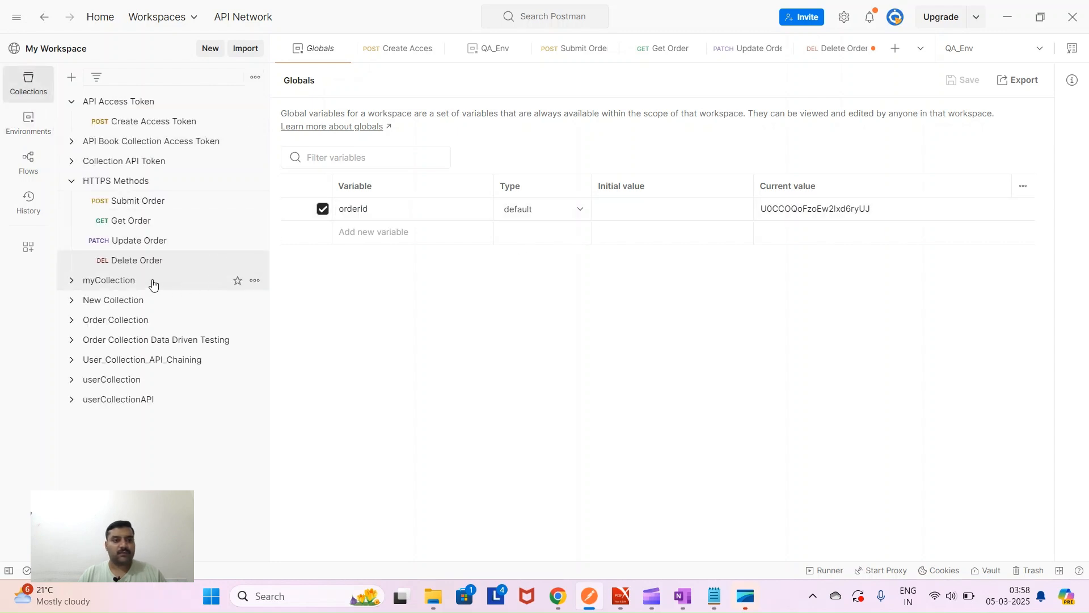
left_click(131, 264)
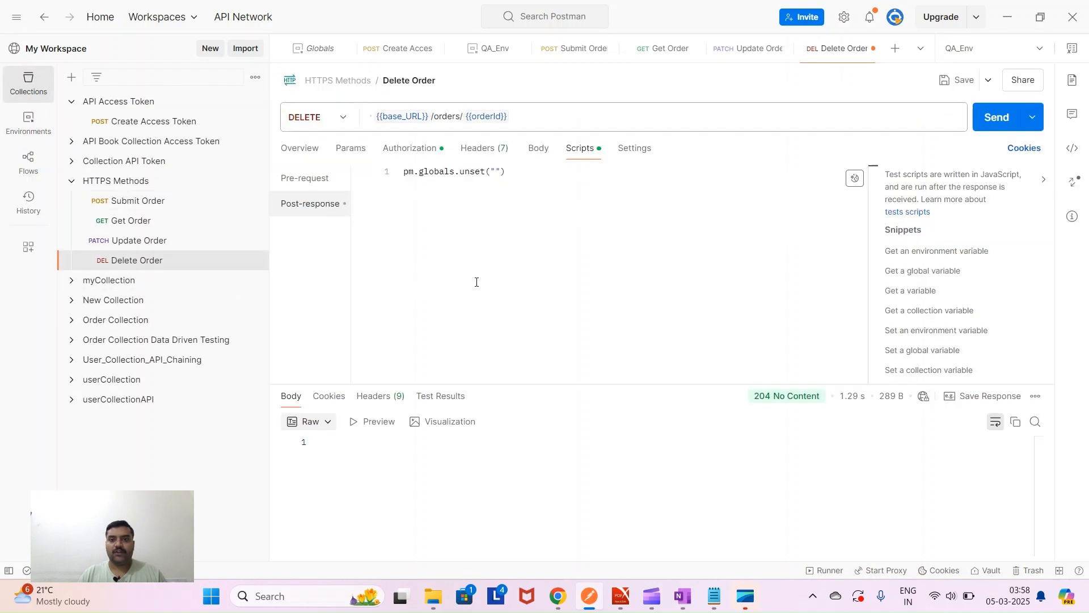
left_click(496, 171)
type("orderId\")")
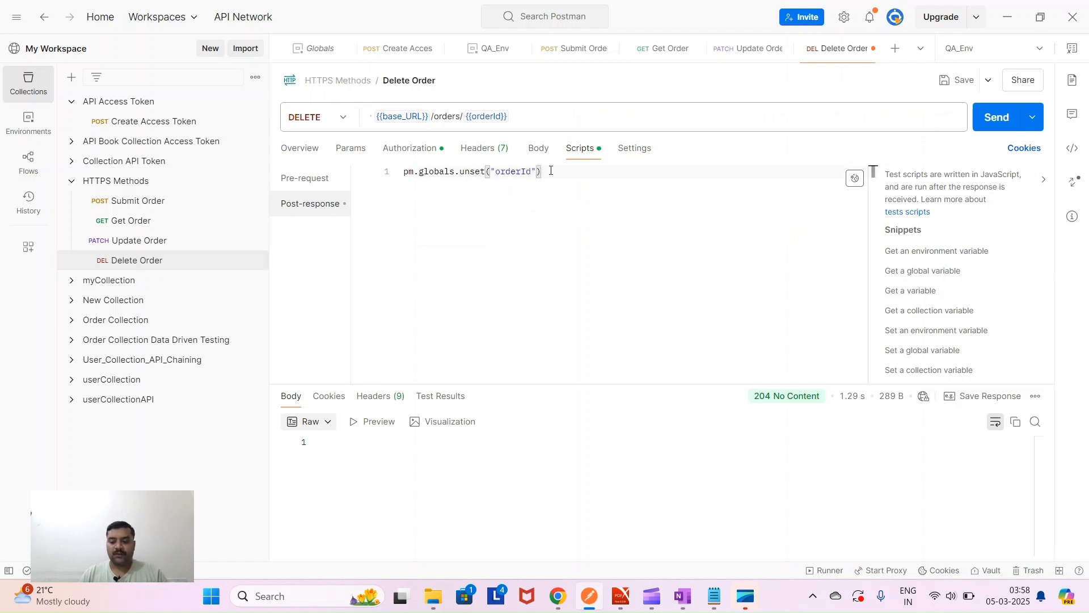
type(";")
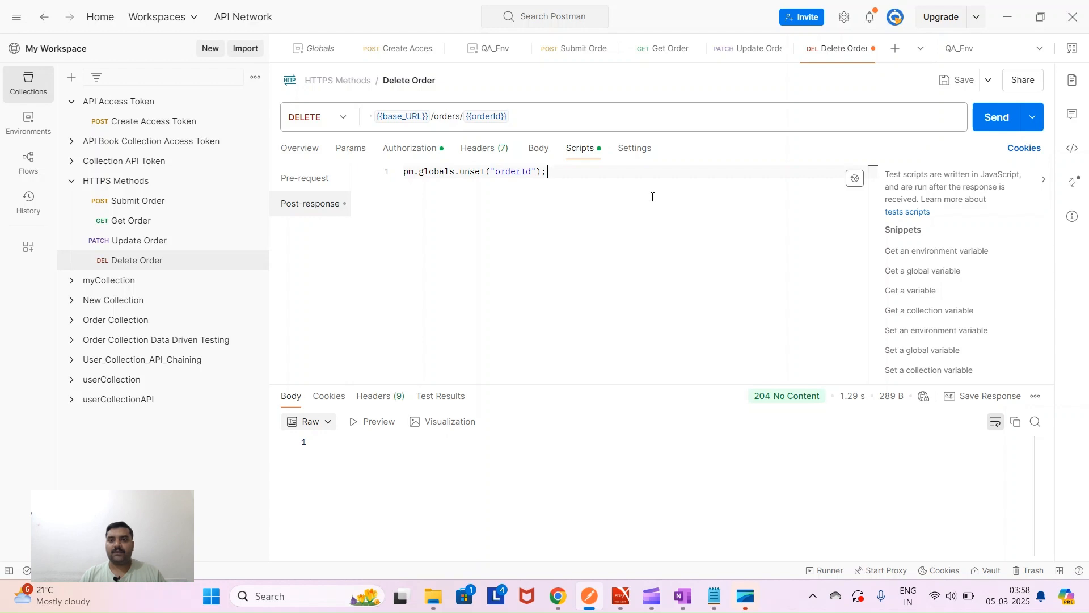
key("ctrl+s")
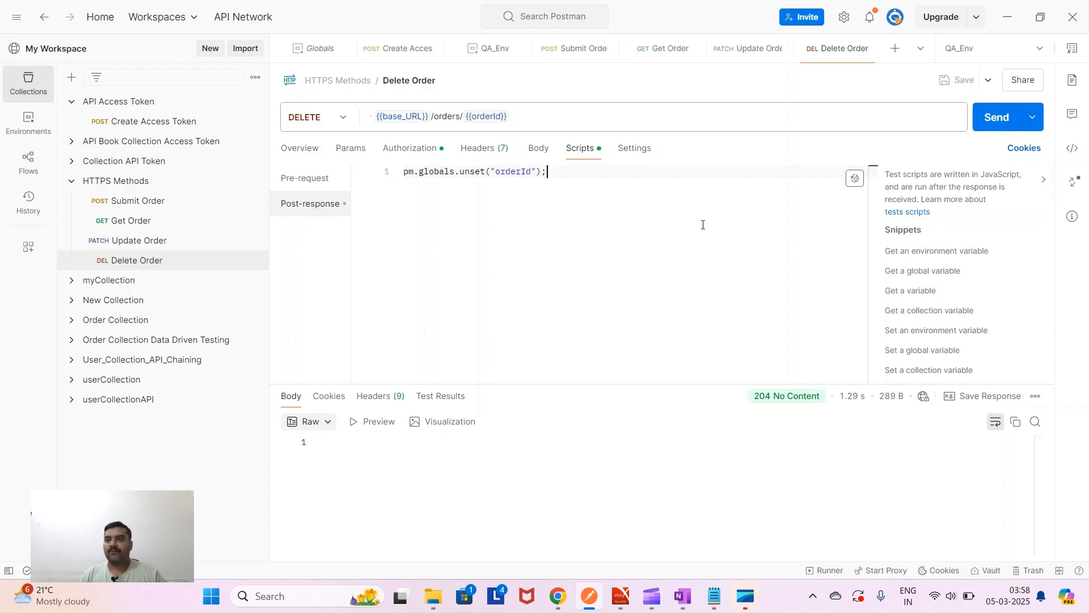
key("ctrl+Return")
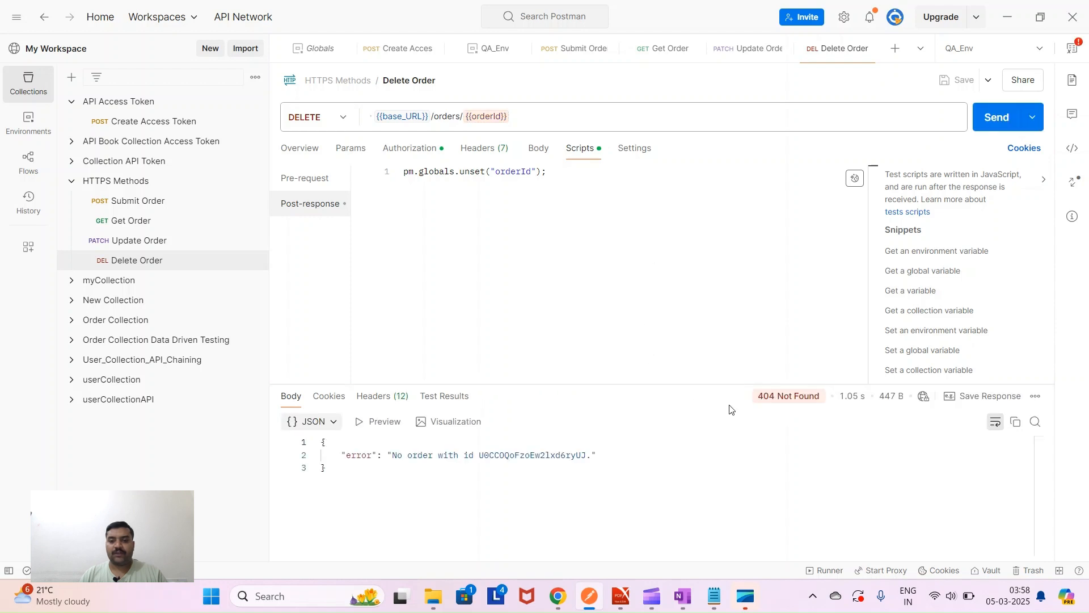
- Submit a new order and check the orderId value in Globals
left_click(126, 203)
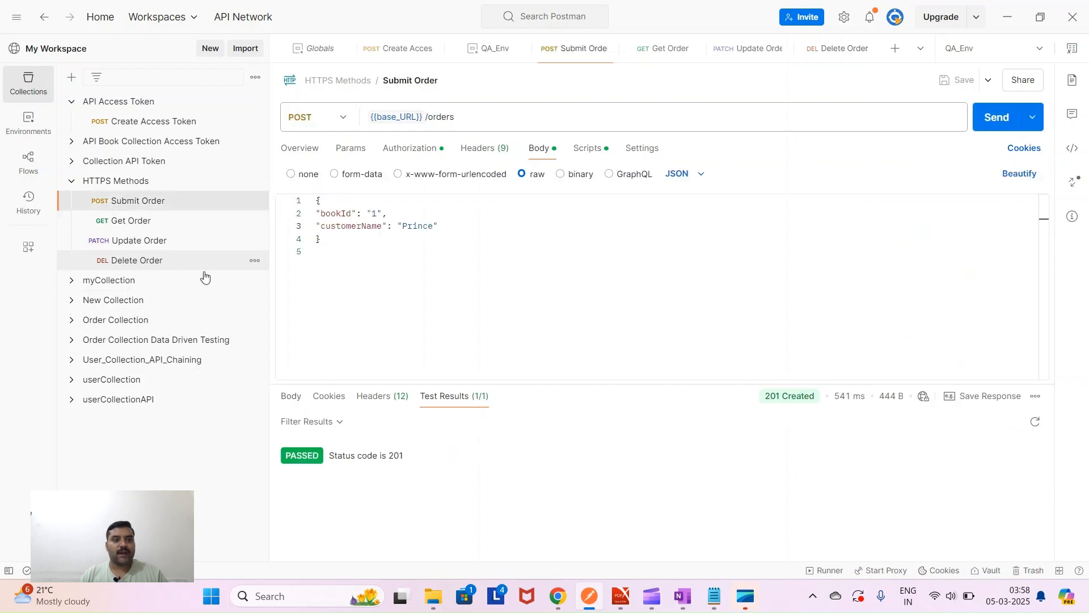
left_click(997, 117)
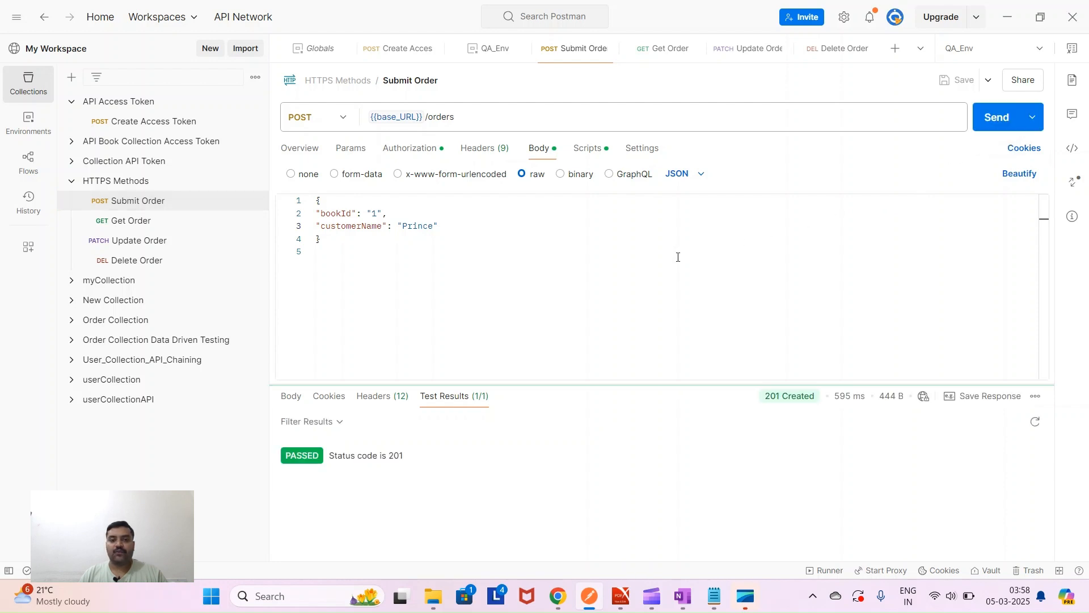
left_click(139, 262)
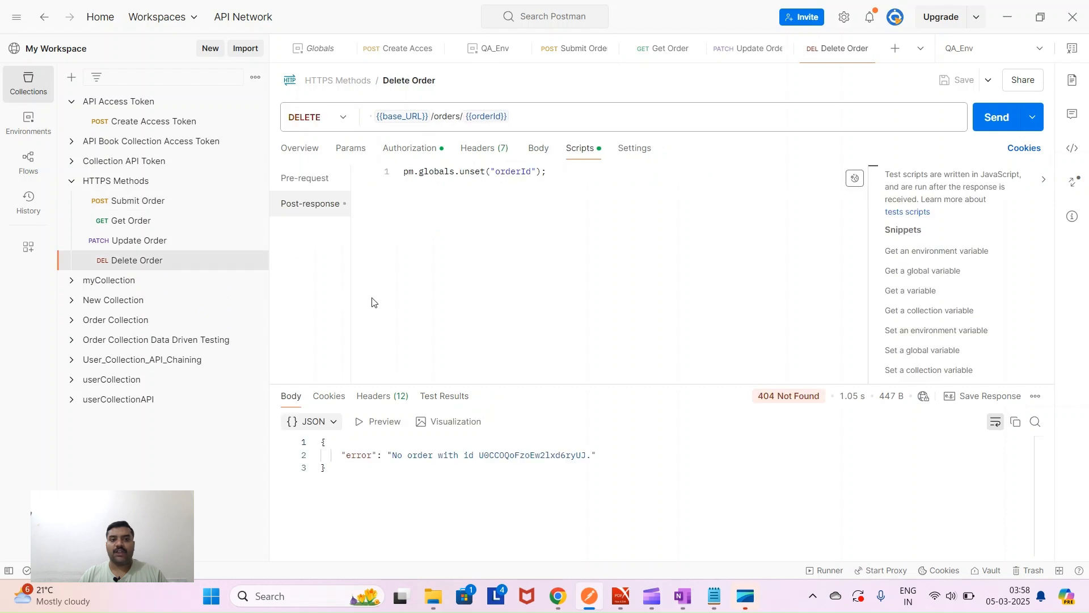
left_click(28, 122)
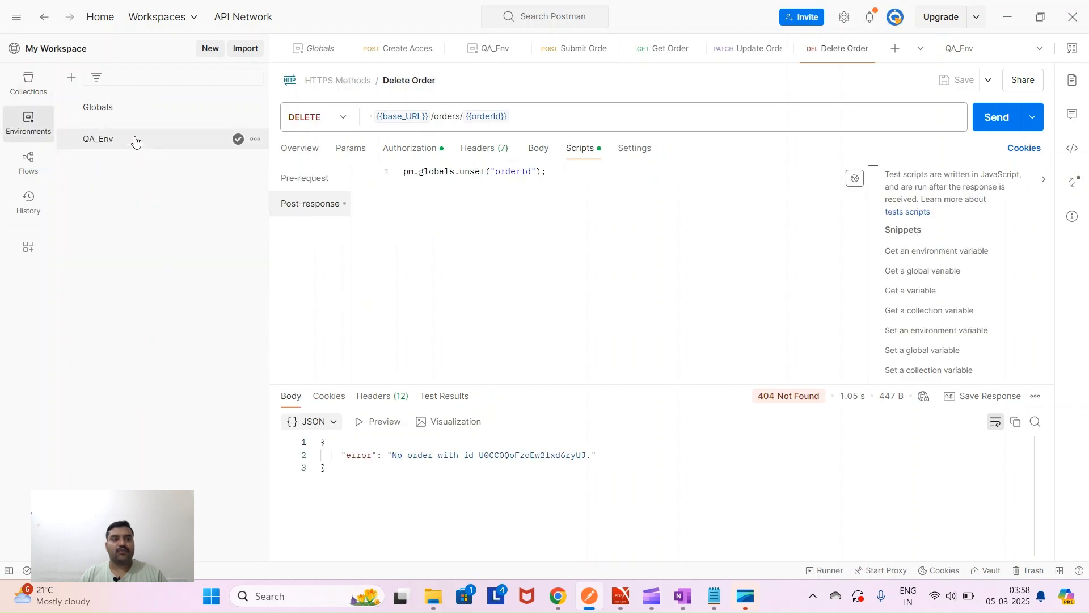
left_click(127, 107)
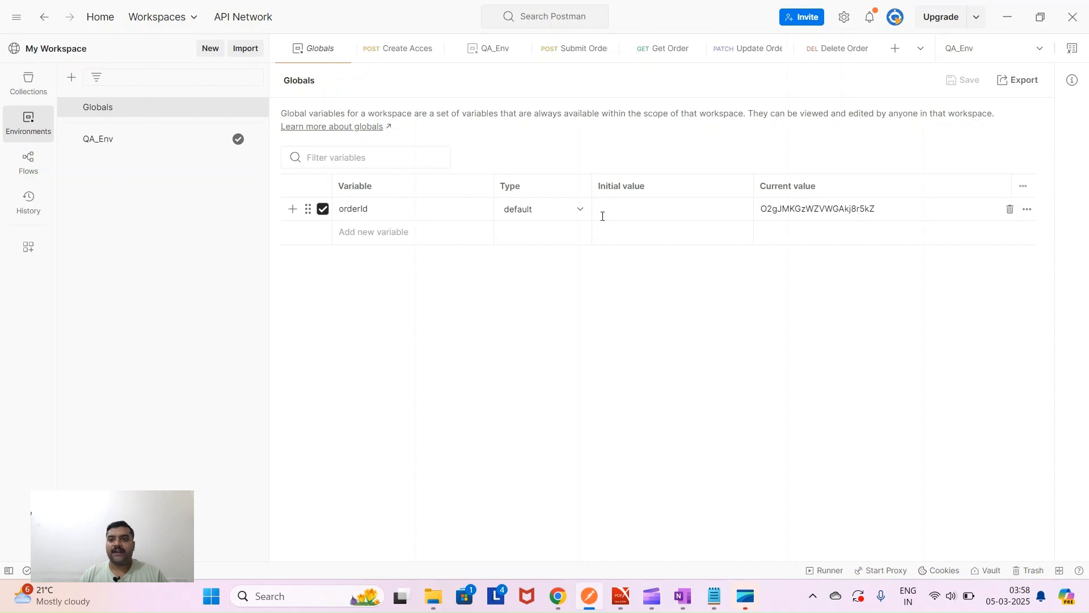
- Delete the new order (204 No Content) and confirm orderId is gone from Globals
left_click(33, 93)
left_click(121, 260)
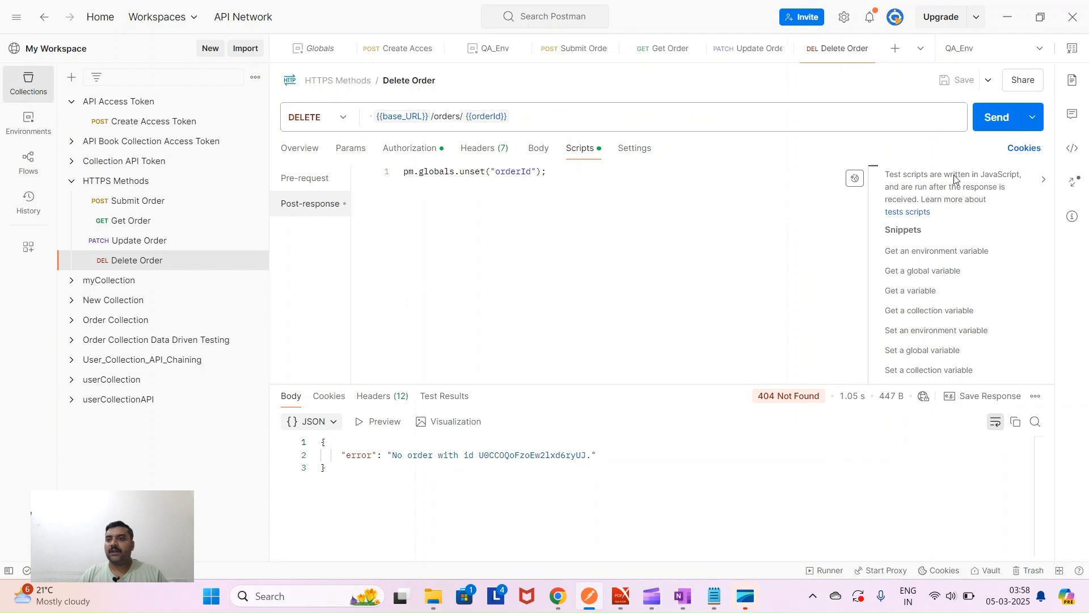
left_click(997, 119)
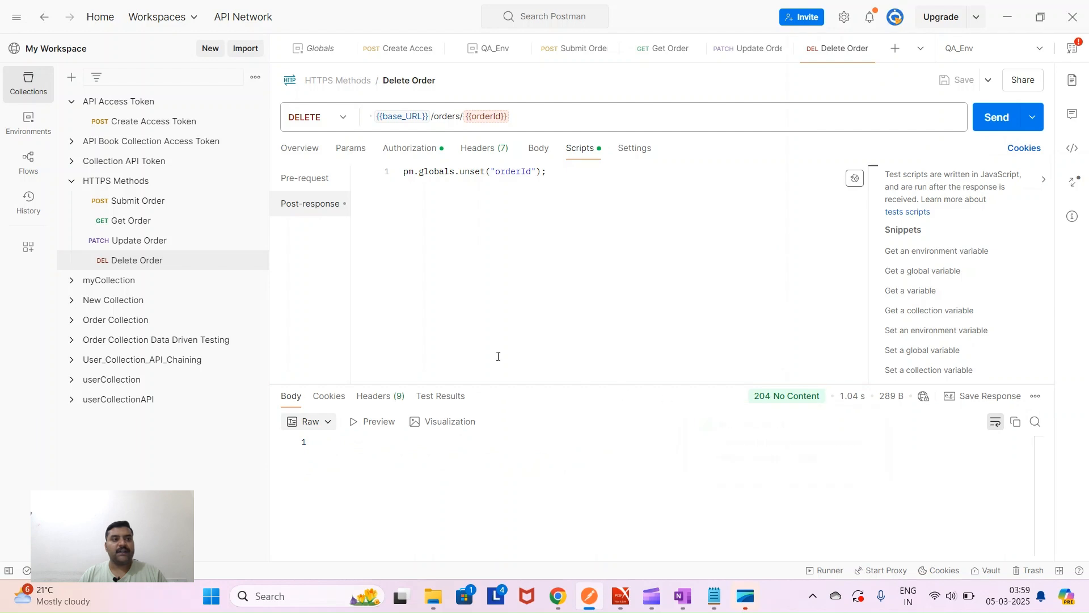
left_click(23, 122)
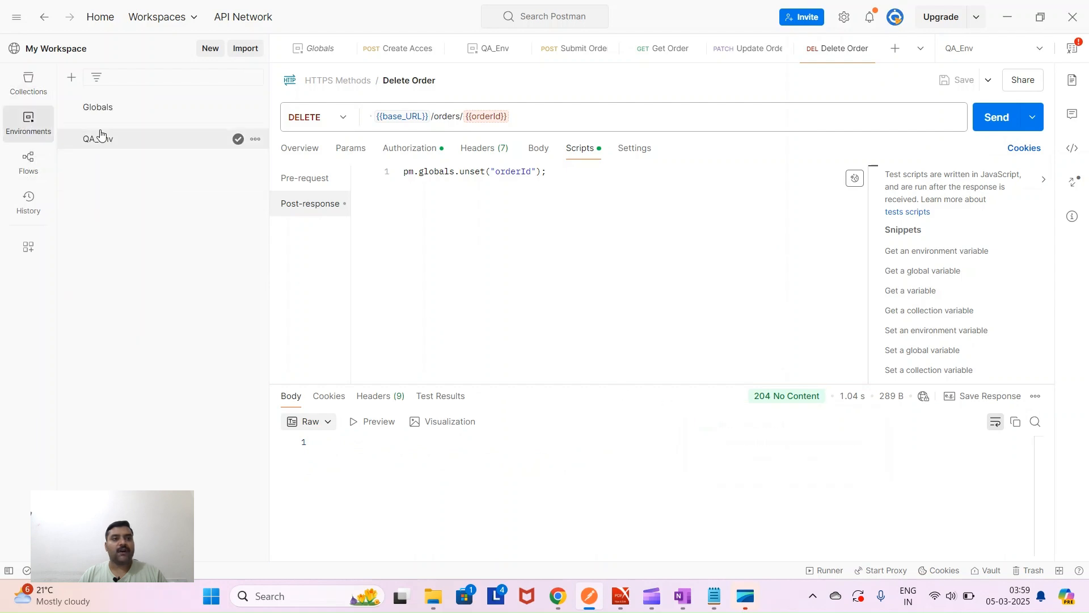
left_click(108, 108)
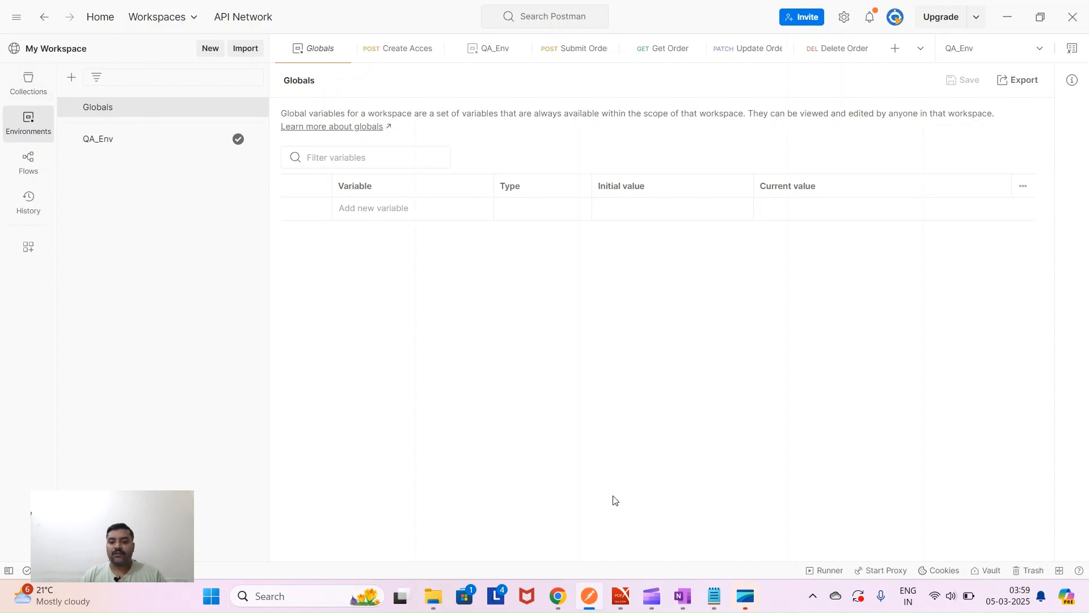
- Copy the six-item JSON Data Types list from the crash-course PDF's Understanding JSON and XML section
left_click(621, 595)
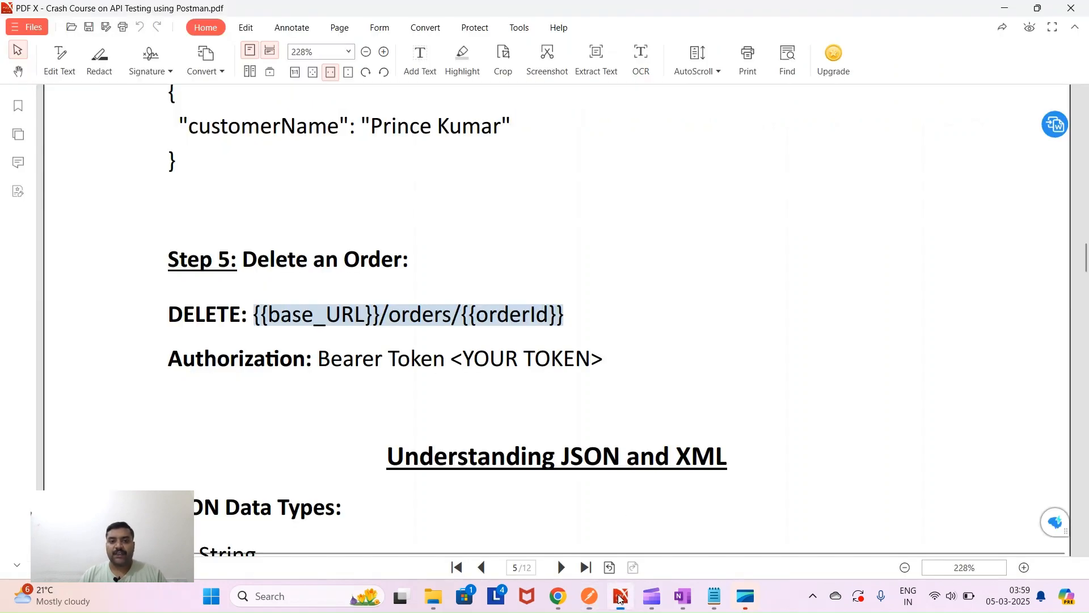
scroll(441, 460, "down", 5)
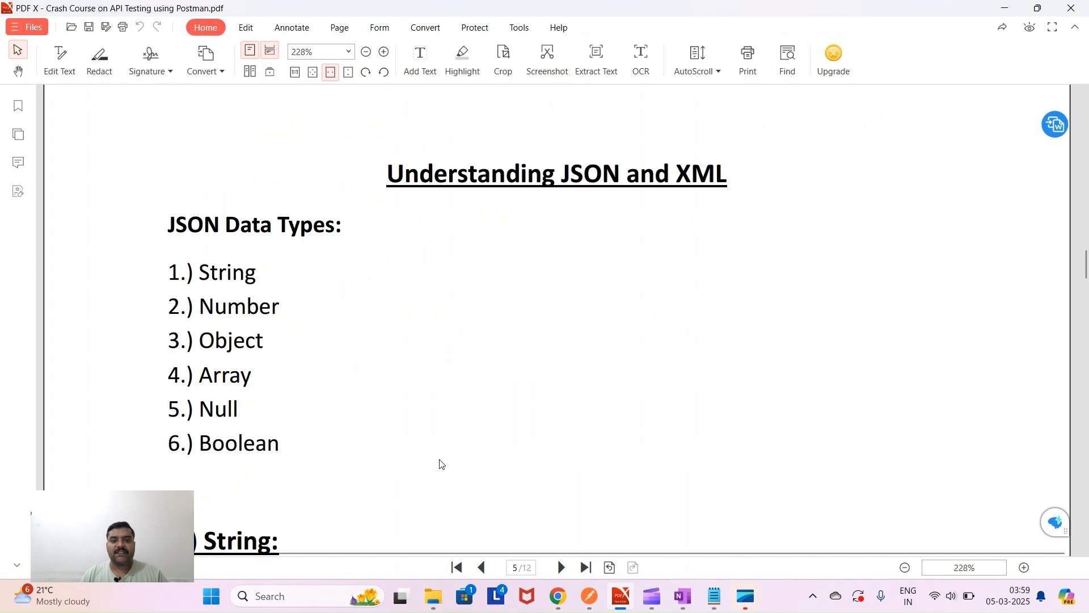
left_click_drag(387, 136, 746, 121)
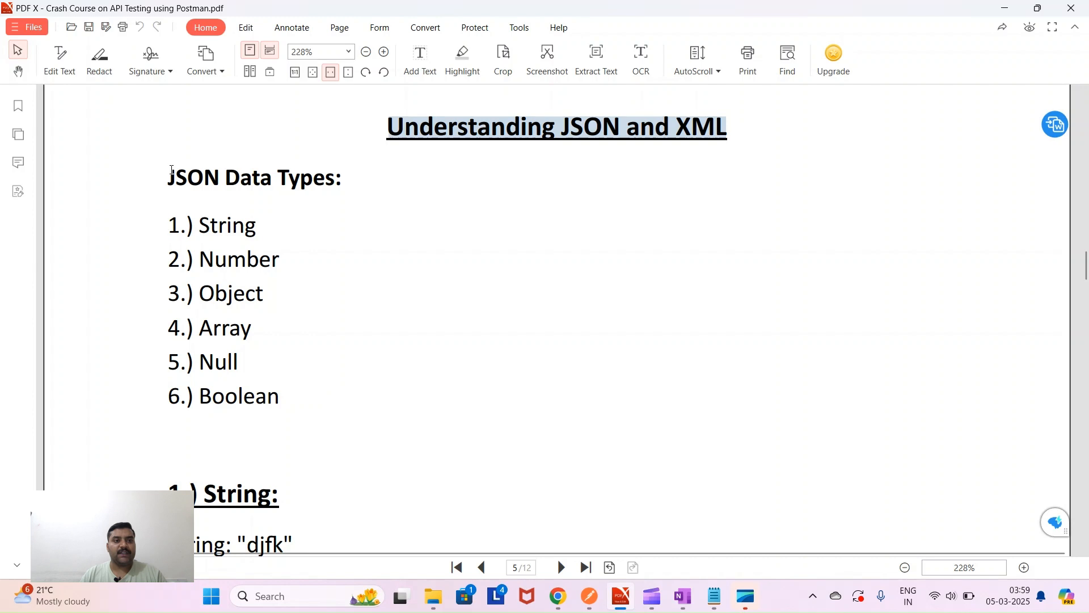
left_click_drag(169, 169, 241, 262)
left_click_drag(293, 393, 295, 401)
key("ctrl+c")
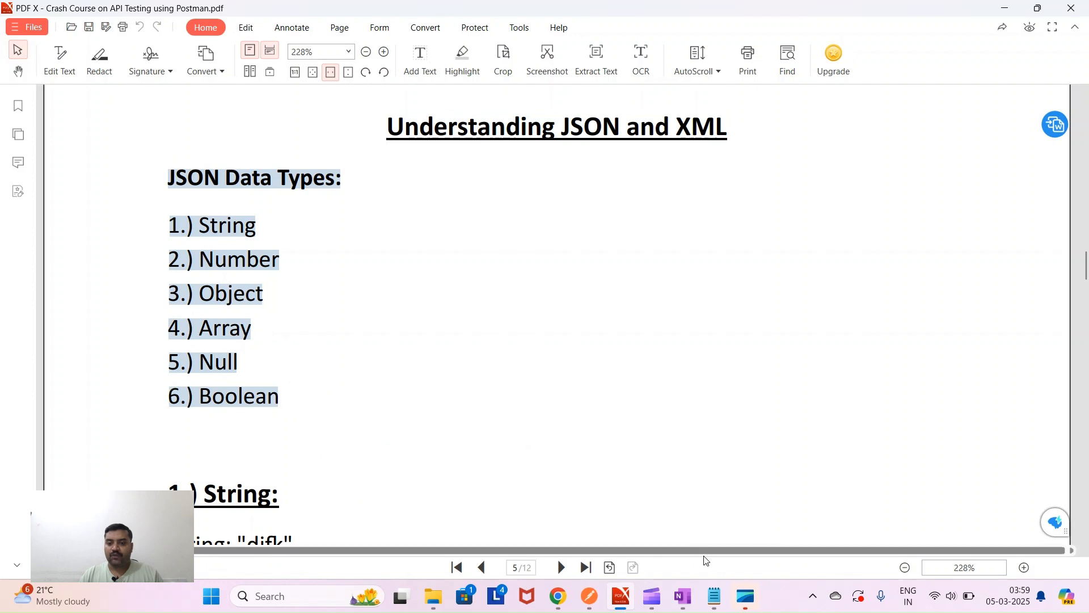
left_click(713, 603)
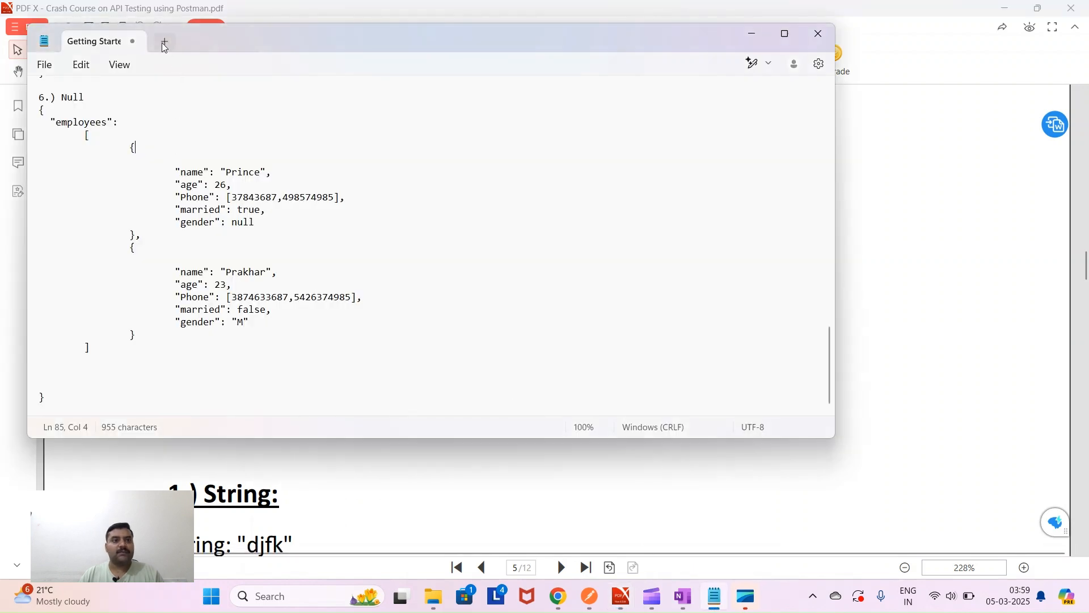
- Paste the JSON Data Types list into a new Notepad tab with a blank line above it
left_click(162, 42)
key("ctrl+v")
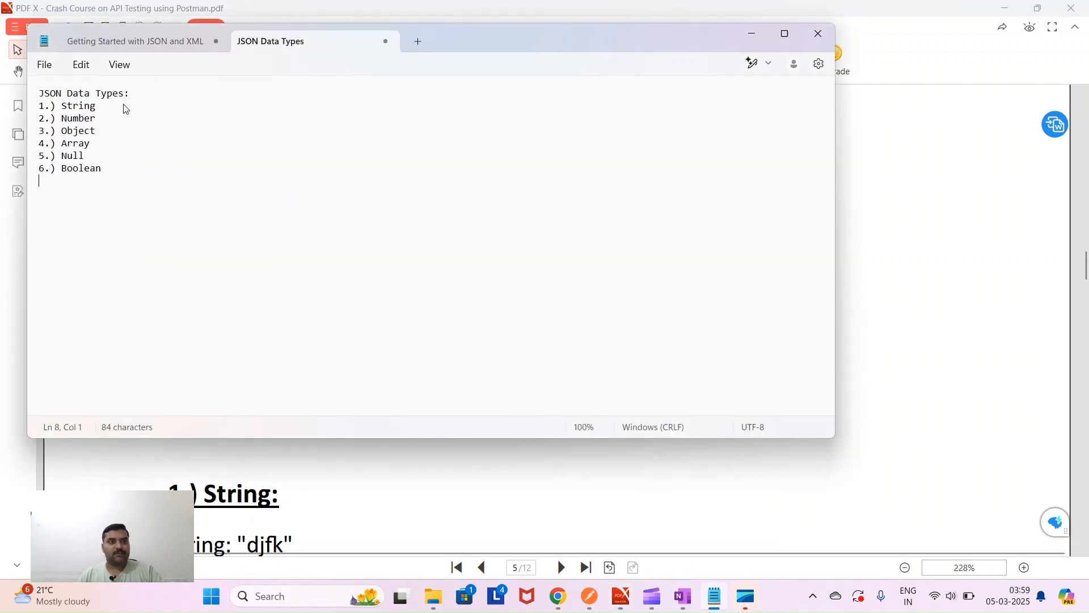
left_click(68, 93)
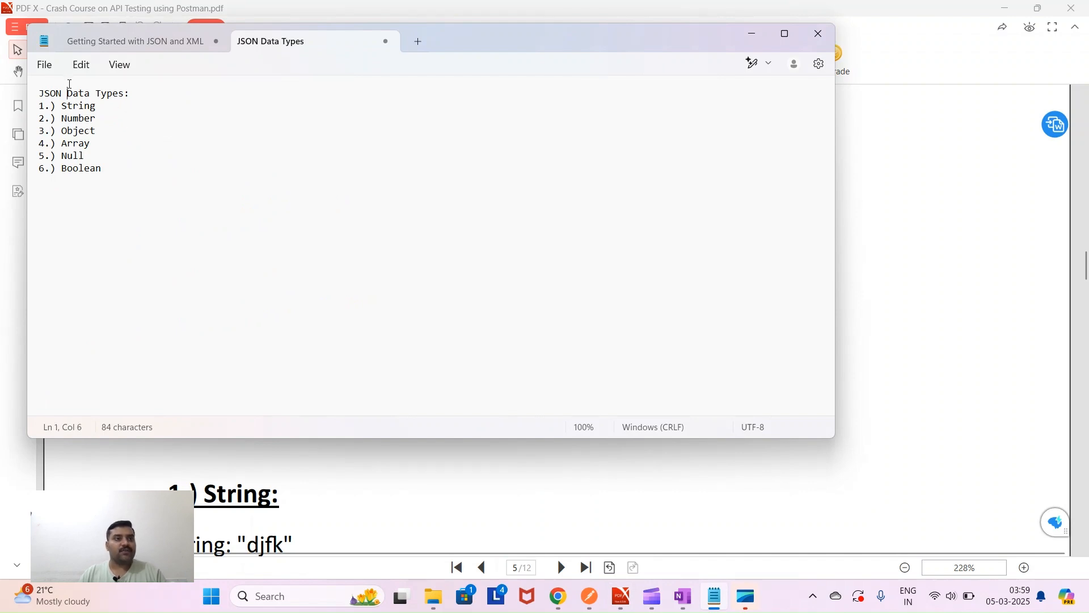
left_click(40, 92)
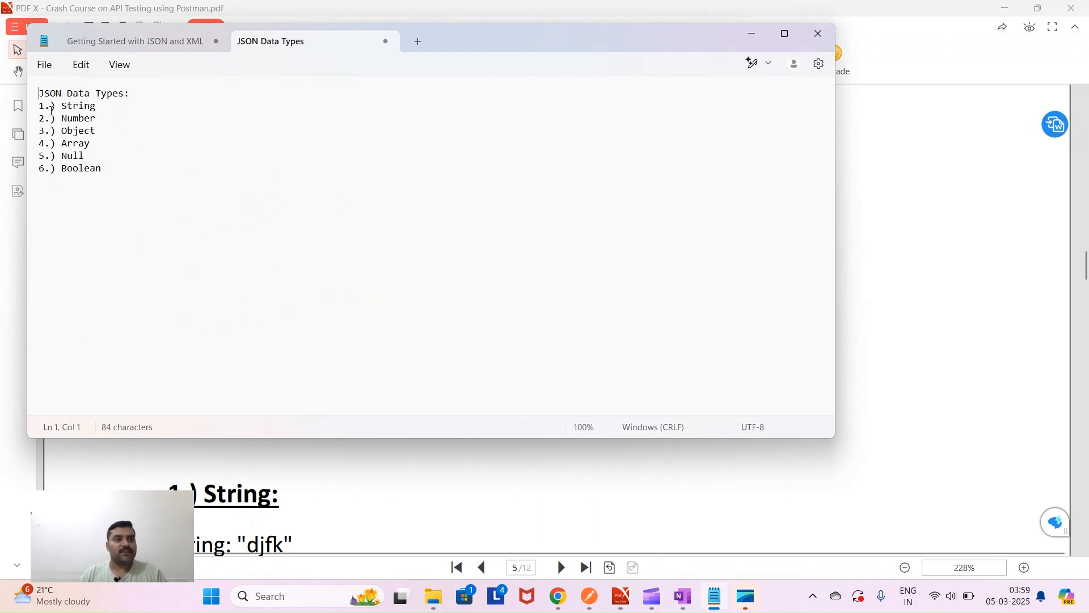
key("Return")
key("Up")
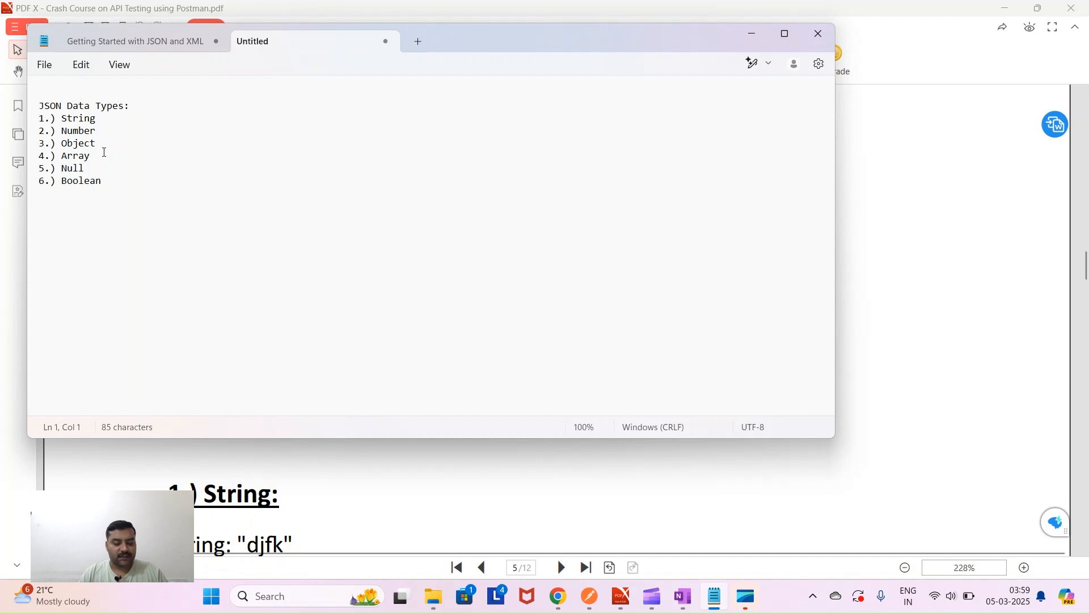
- Type the heading 'Getting started with JSON and XML' and underline it with dashes
type("Get")
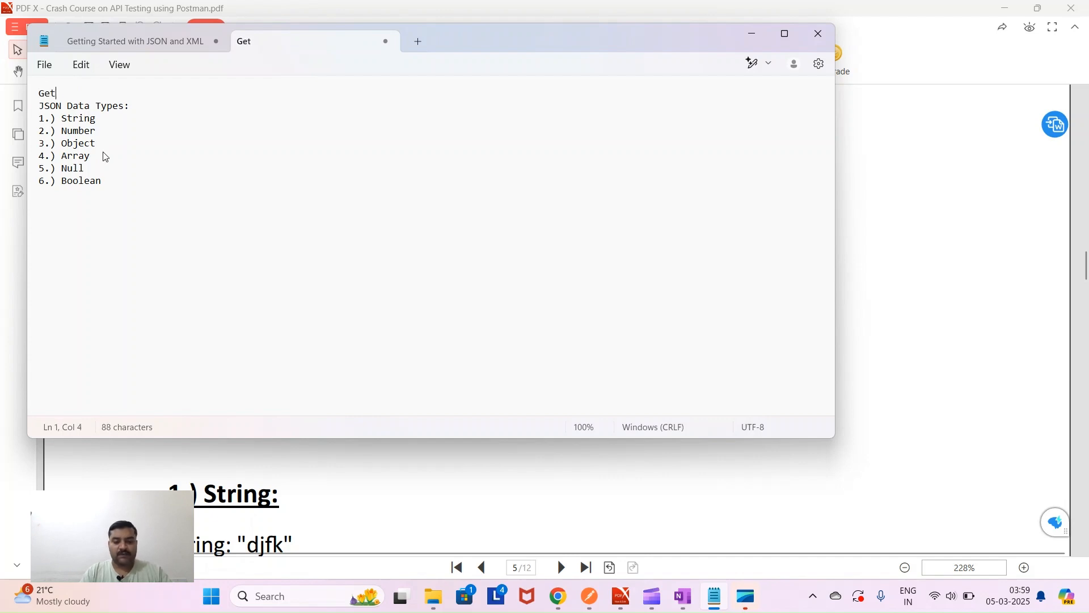
type("ting starte")
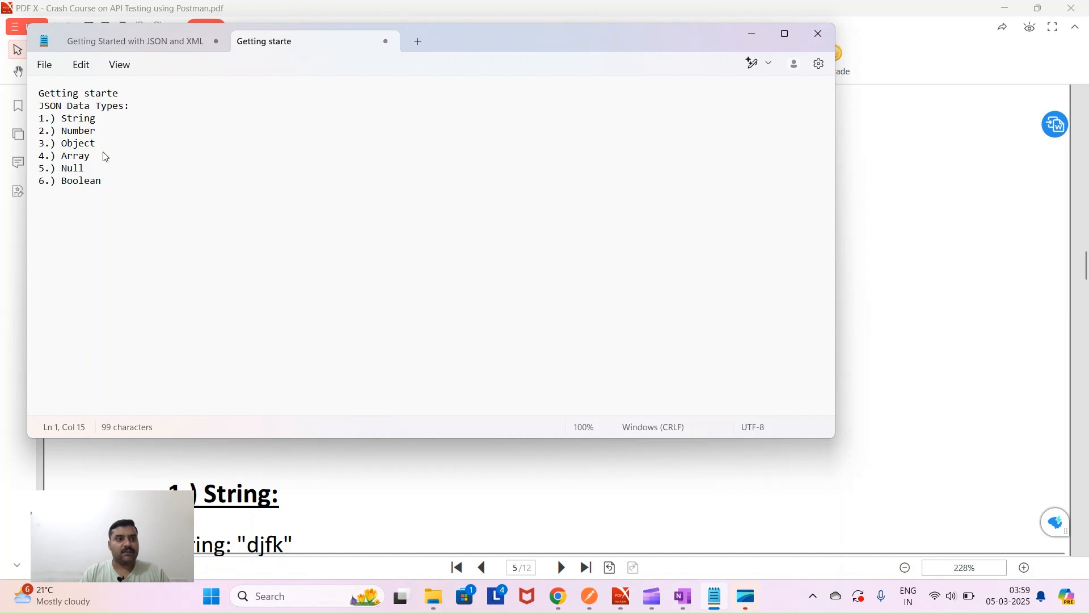
key("BackSpace")
type("ed with J")
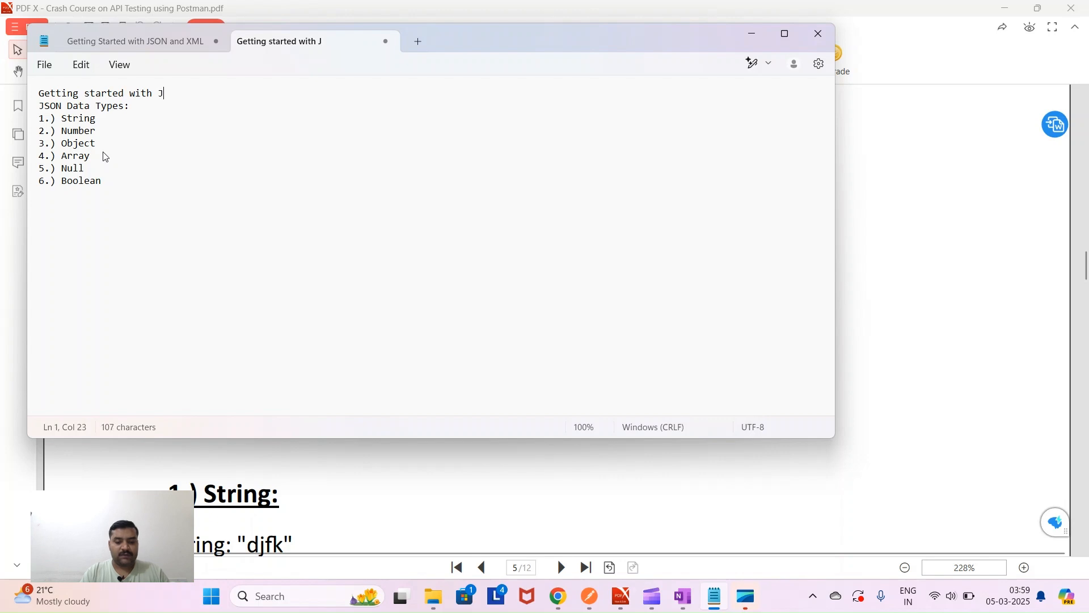
type("SON and XML")
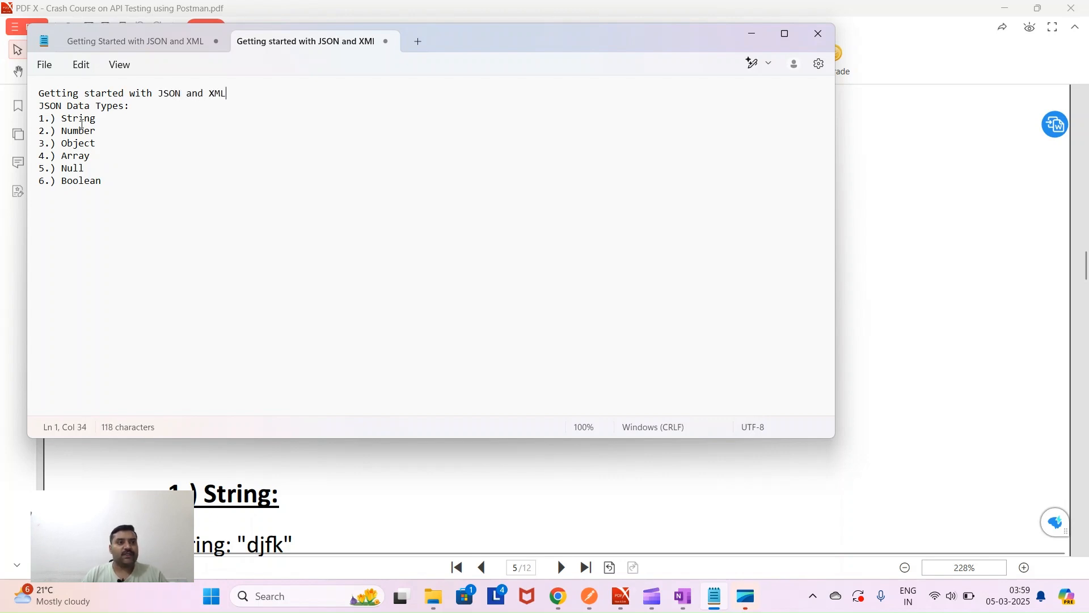
key("Return")
type("--------------------------------")
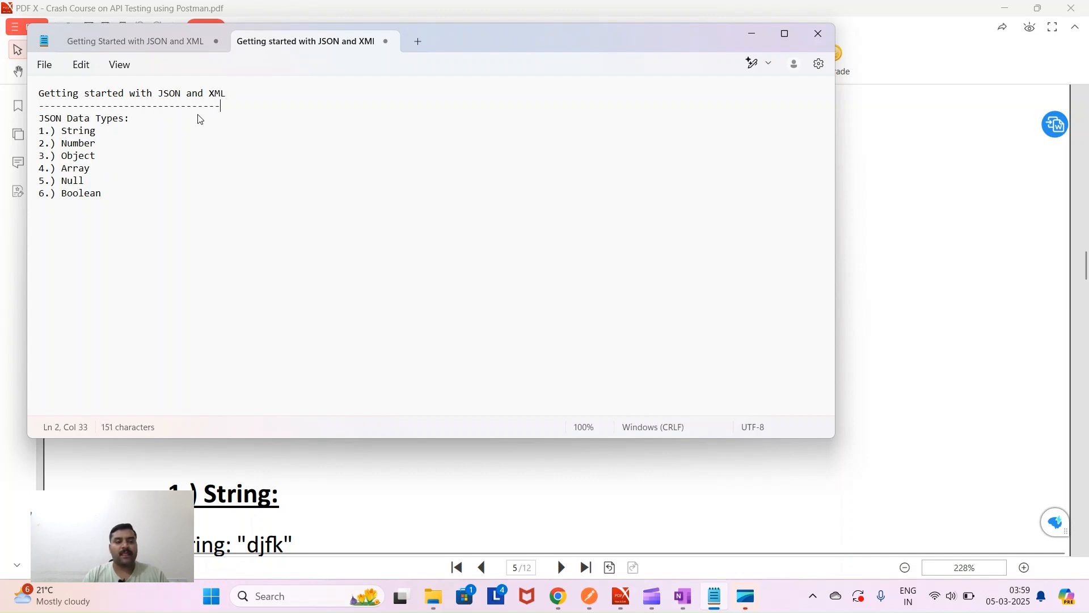
left_click_drag(106, 131, 37, 132)
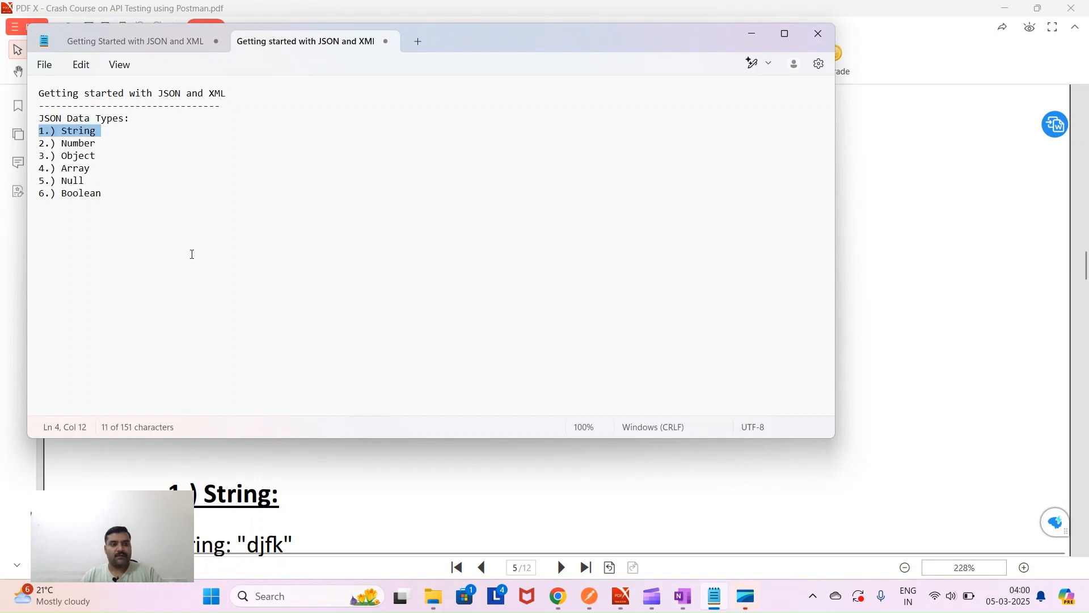
- Add the example '1.) String : "kdsfjkdh"' below the type list
left_click(61, 253)
key("Return")
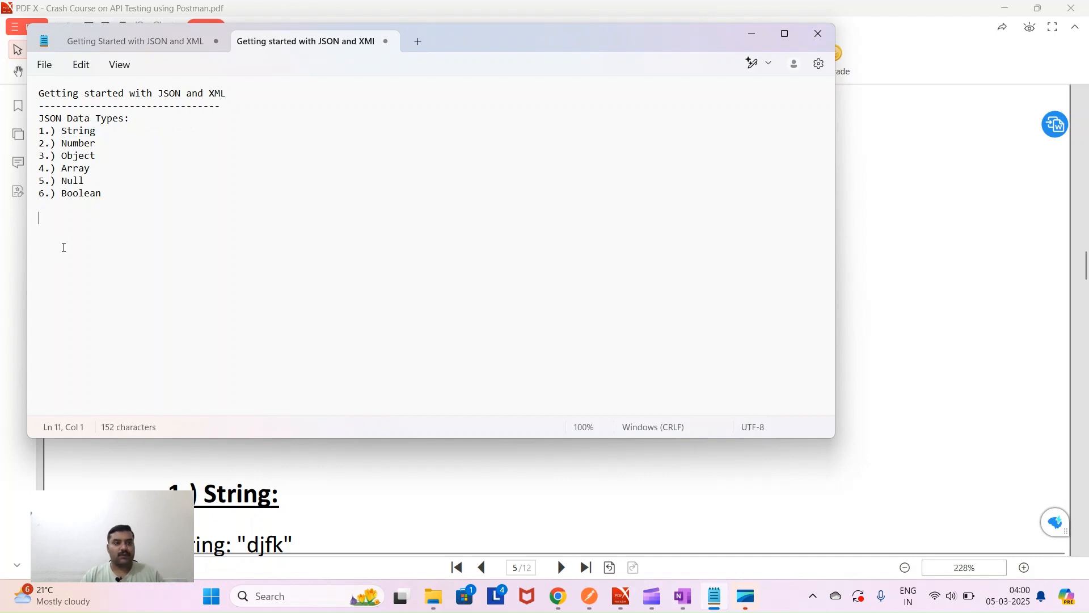
type("1.) String")
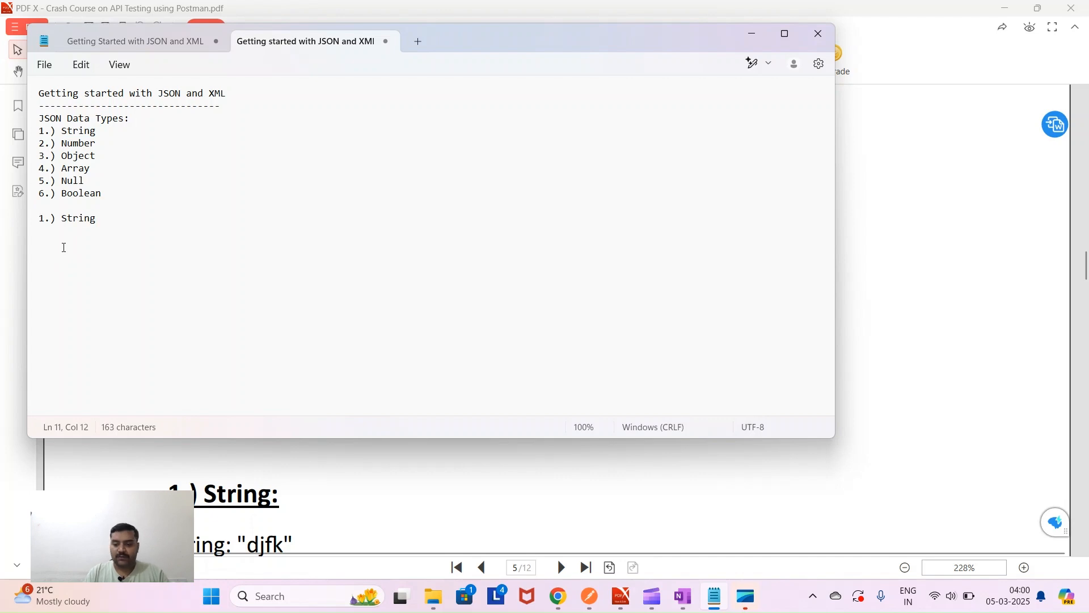
type(":")
type(" \"\"")
type("kdsfjkdh")
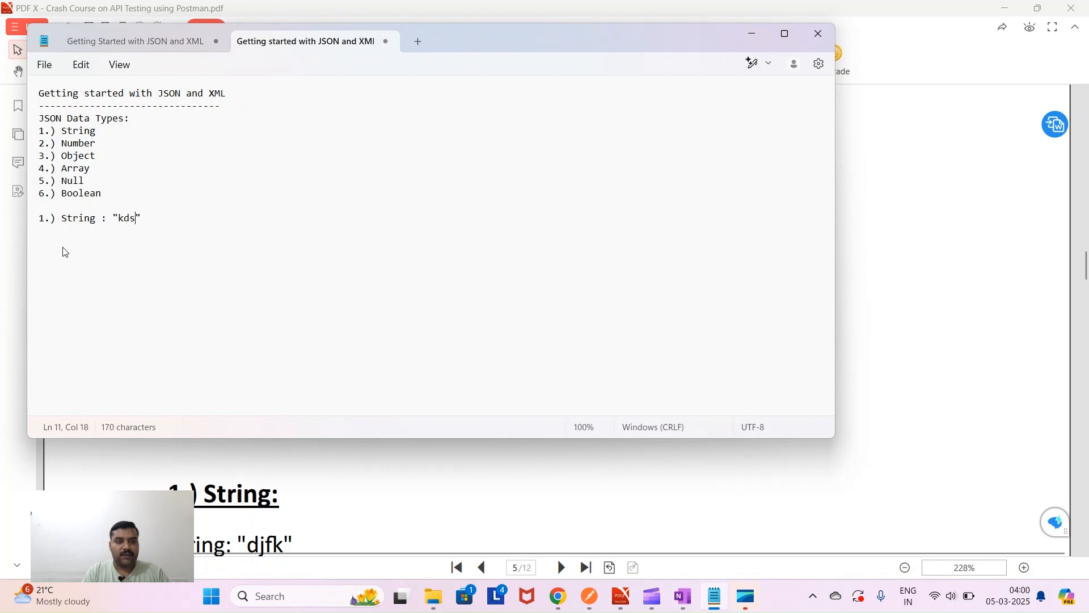
- Add a "name" key paired with a quoted sample name value on a new line
left_click(69, 247)
left_click(195, 222)
key("Return")
key("Return")
type("\"\"")
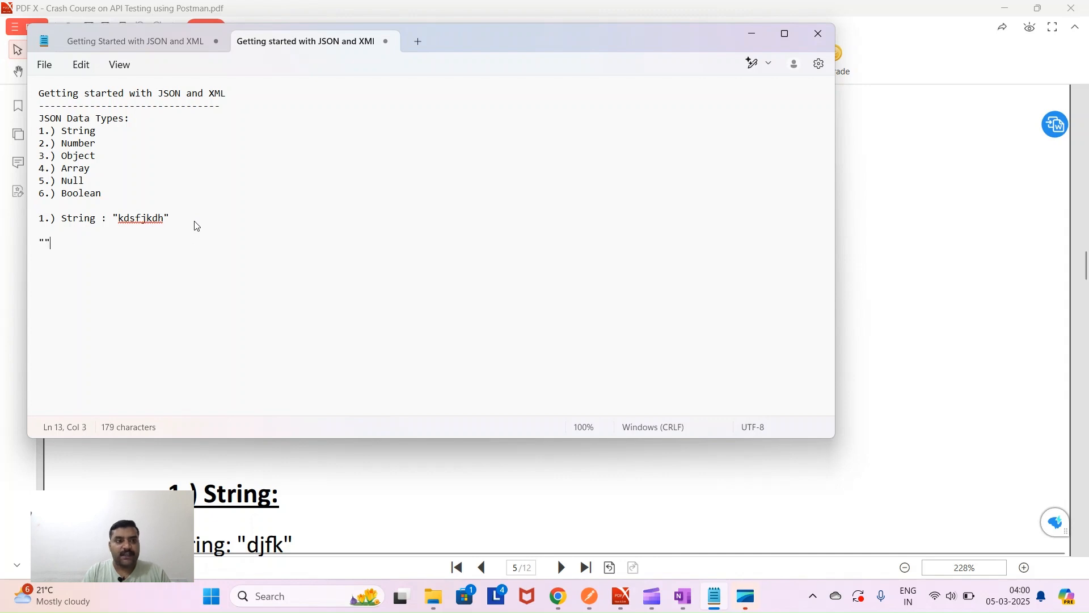
type("name")
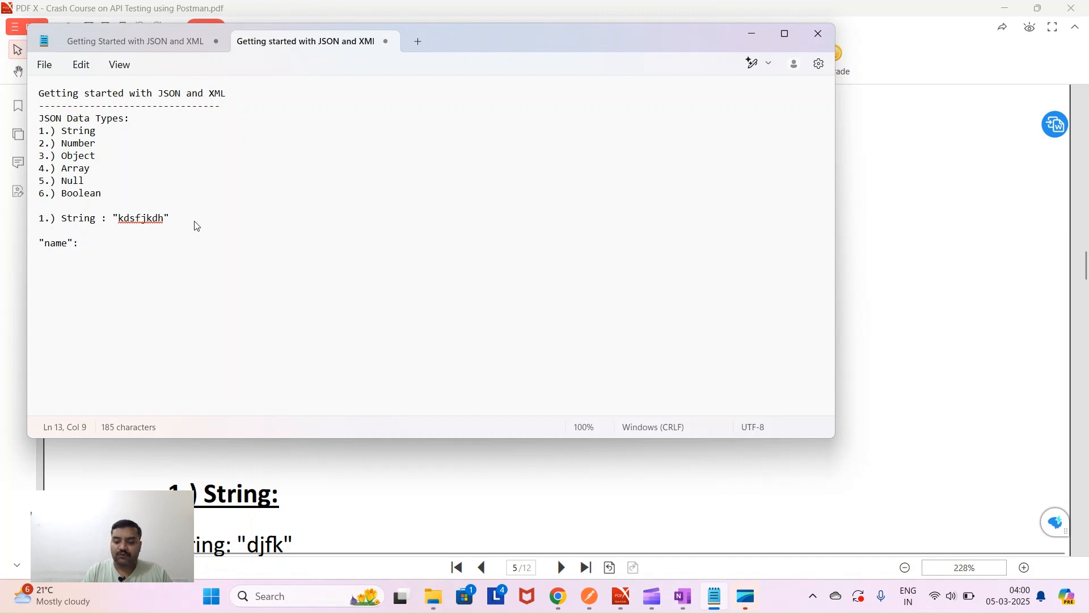
type("\"\"")
key("Left")
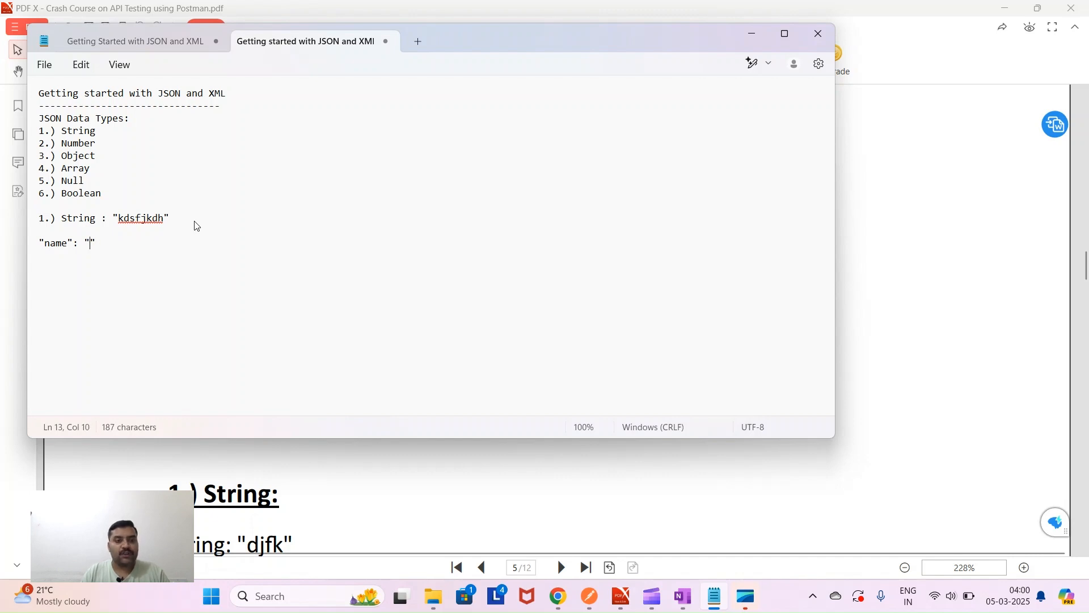
type("Prince")
- Highlight the key, colon, quotes and value of the name pair to explain its structure
double_click(67, 245)
double_click(101, 246)
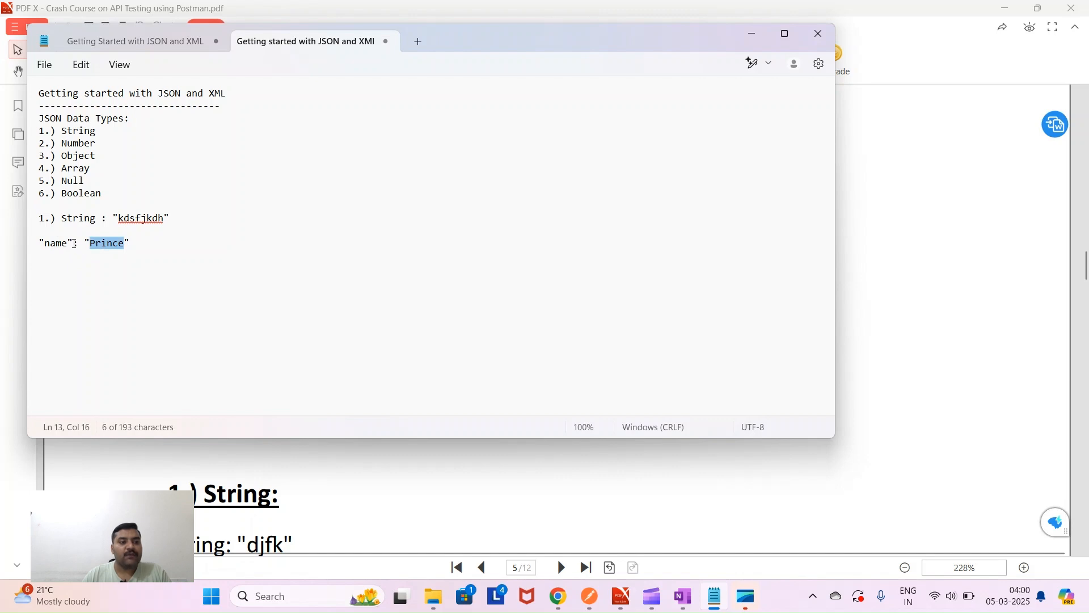
left_click_drag(74, 244, 155, 243)
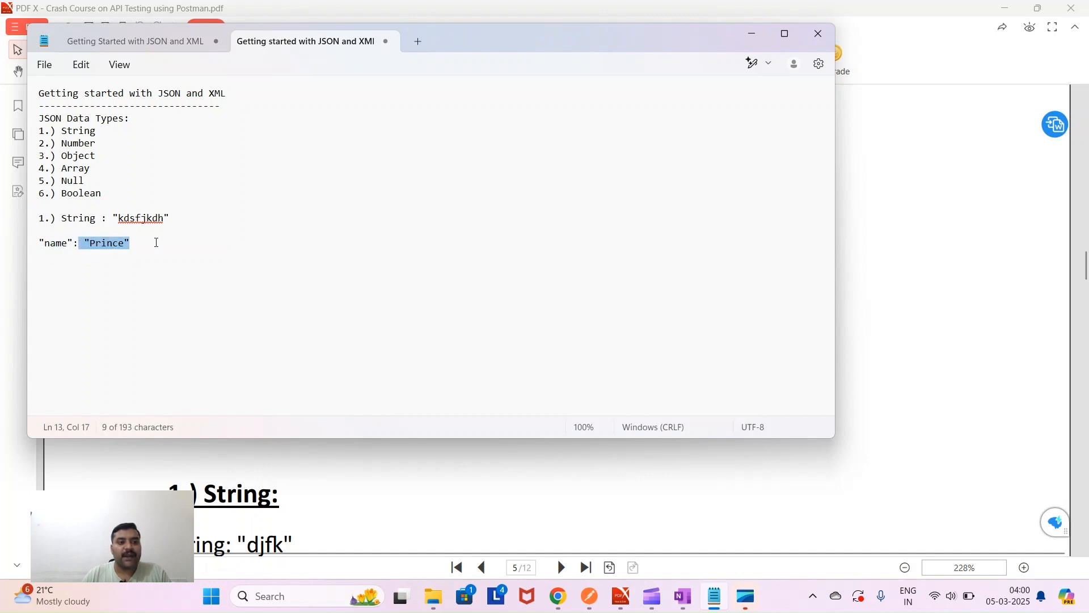
left_click(80, 244)
left_click_drag(79, 244, 73, 244)
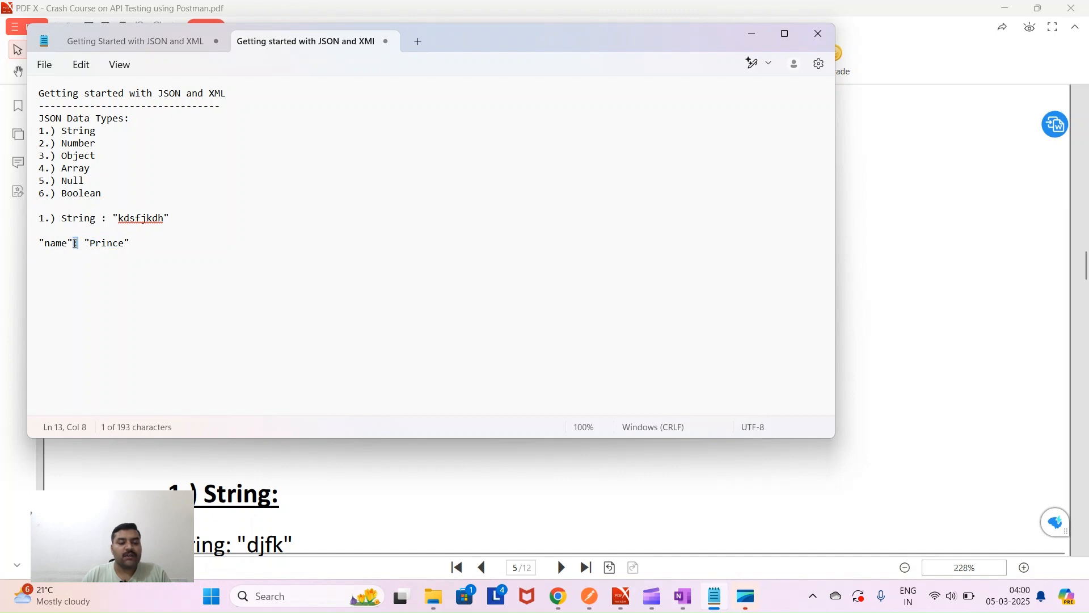
left_click(81, 271)
double_click(56, 245)
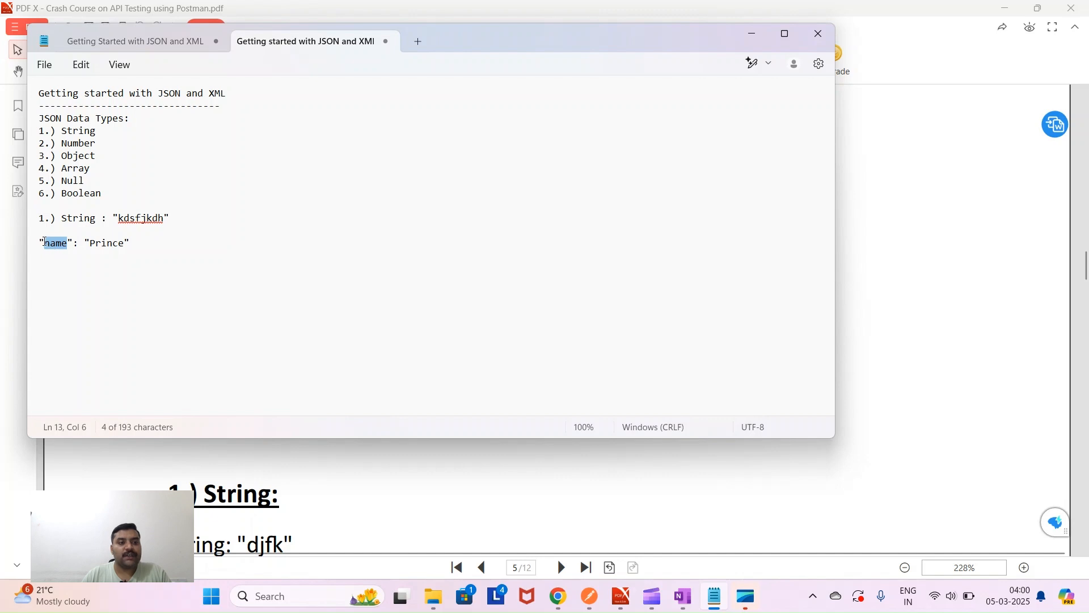
left_click(43, 240)
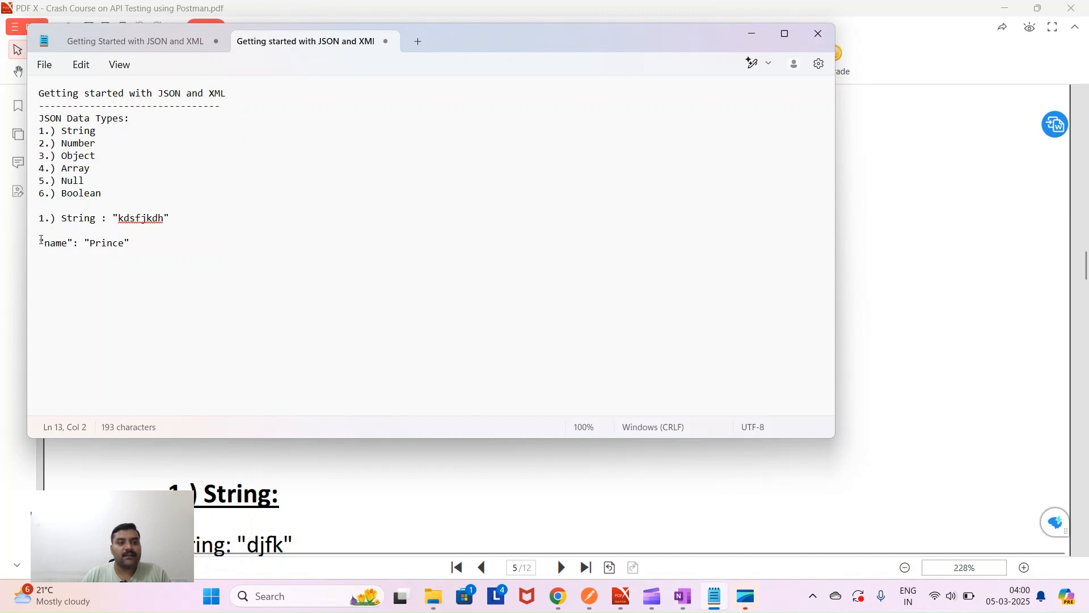
double_click(68, 240)
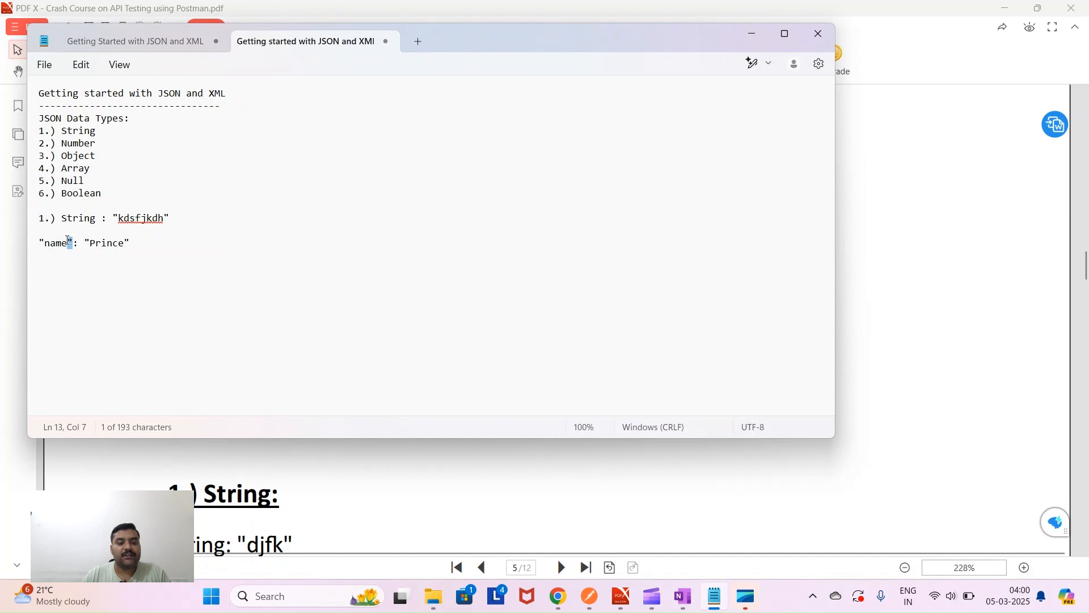
left_click(88, 270)
double_click(102, 245)
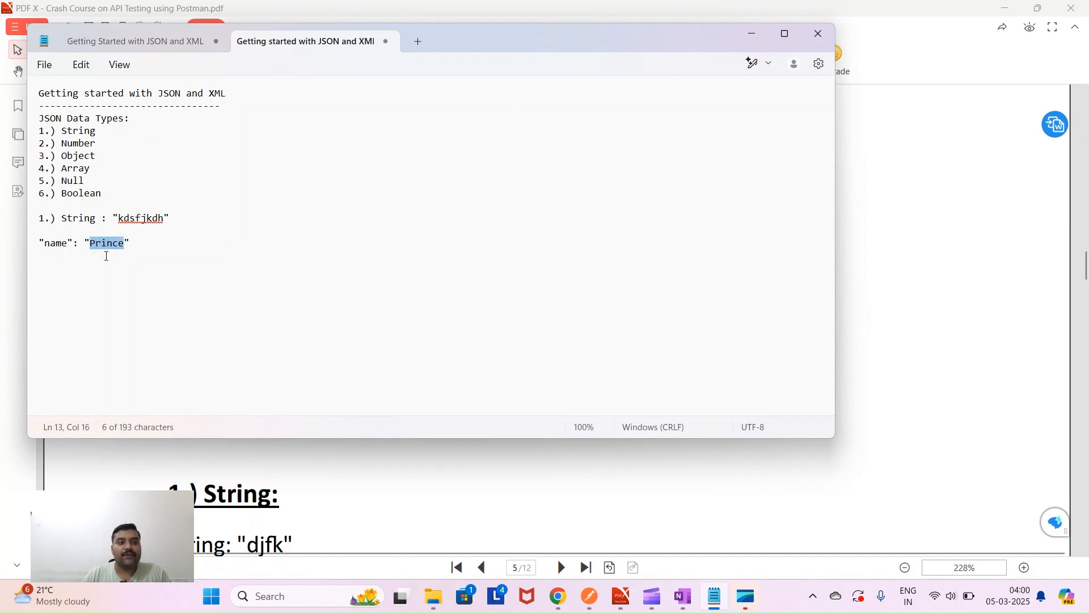
left_click_drag(90, 244, 86, 245)
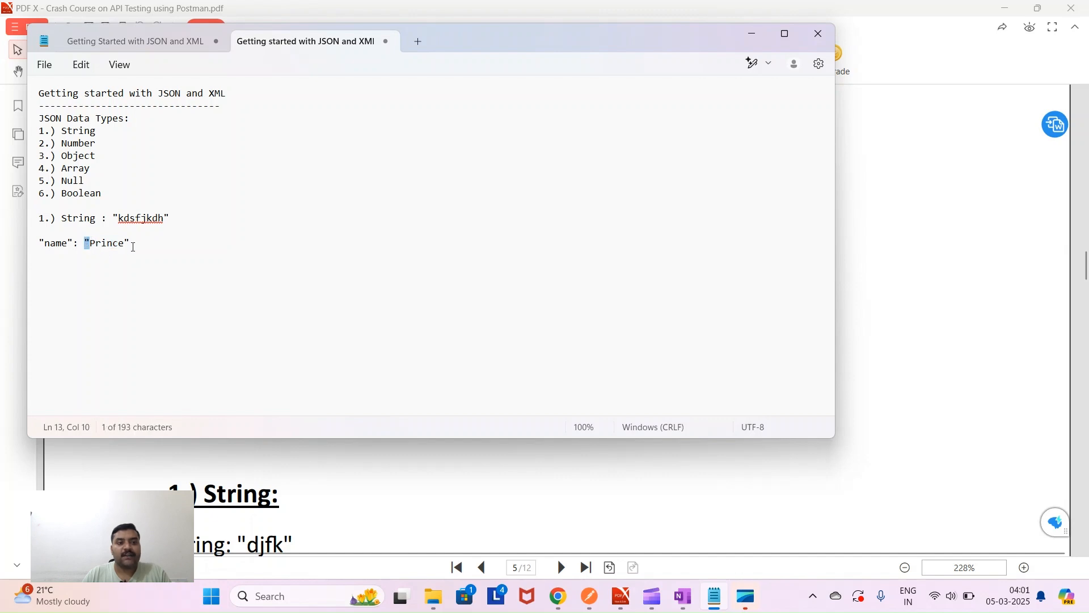
left_click_drag(122, 243, 128, 241)
double_click(108, 145)
left_click(102, 143)
- Add a '2.) Number' heading with the example "age": 26 below the name example
left_click_drag(102, 143, 31, 141)
key("ctrl+c")
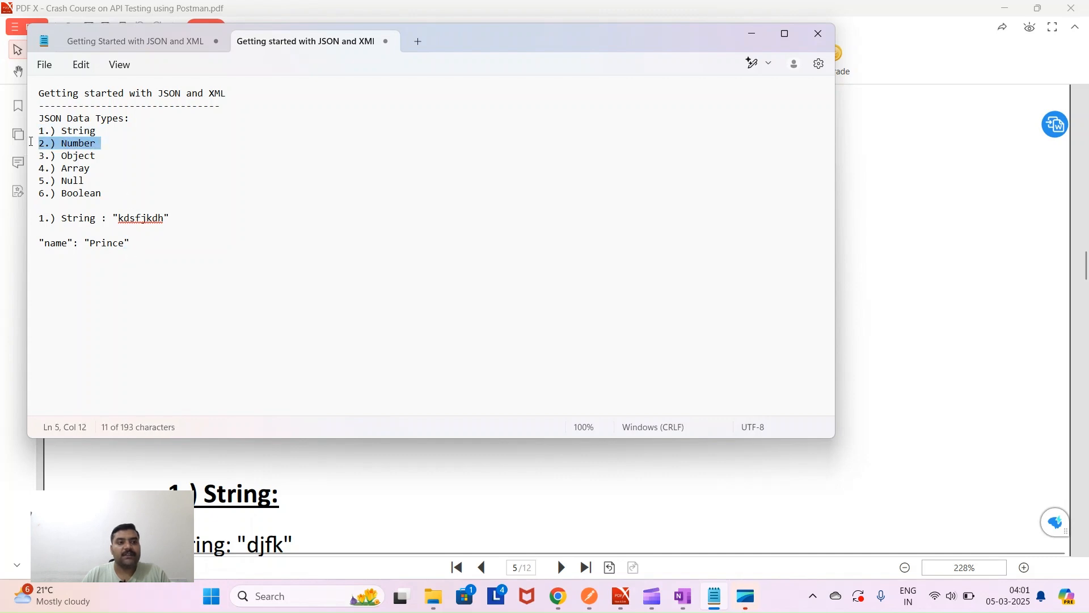
left_click(165, 244)
key("Return")
key("Return")
key("ctrl+v")
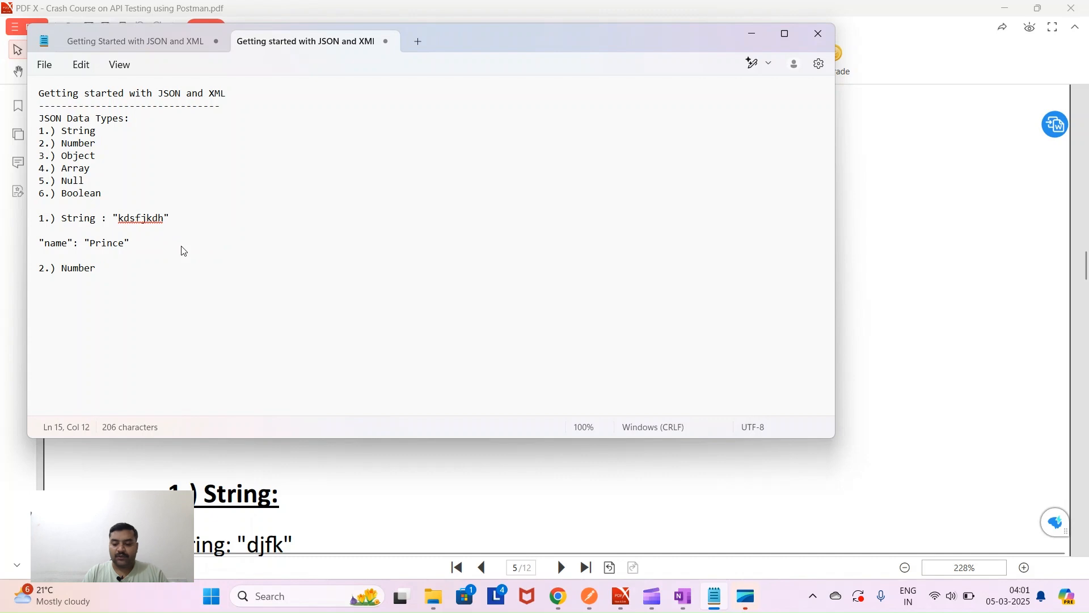
key("Return")
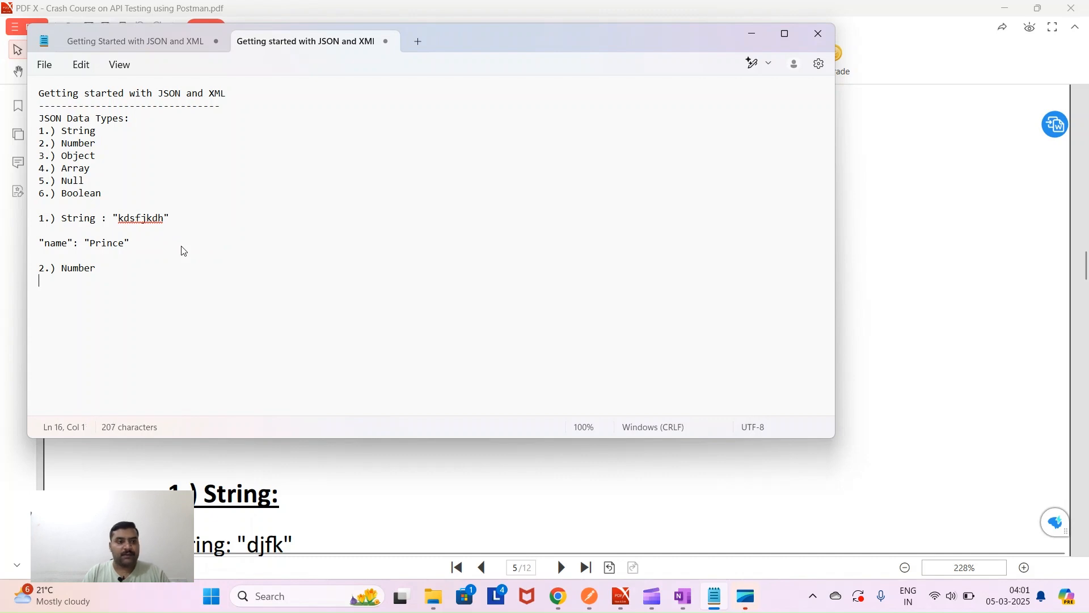
type("\"\"")
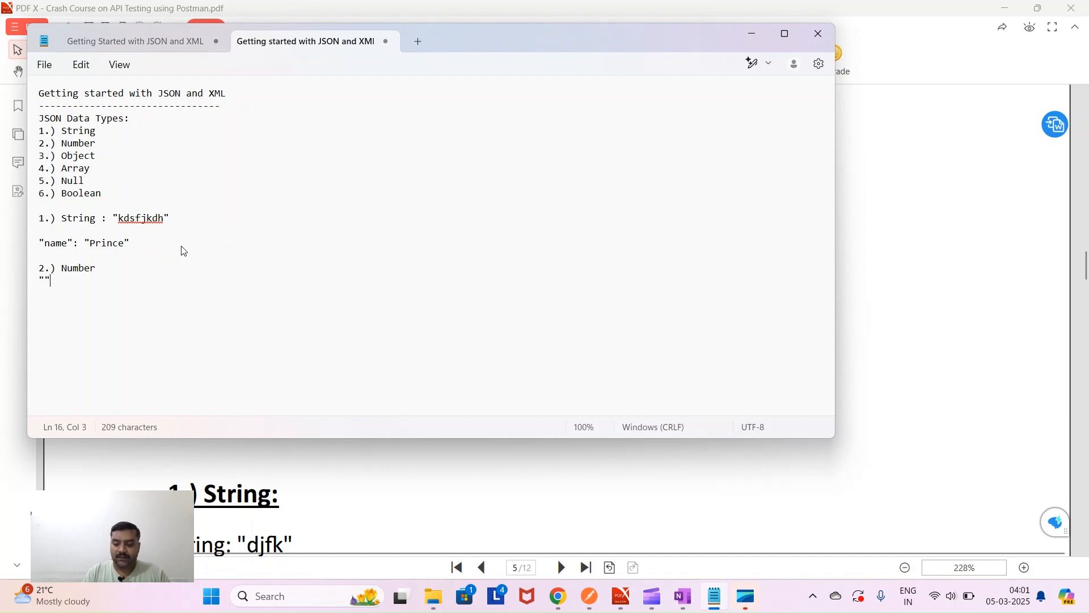
type("age")
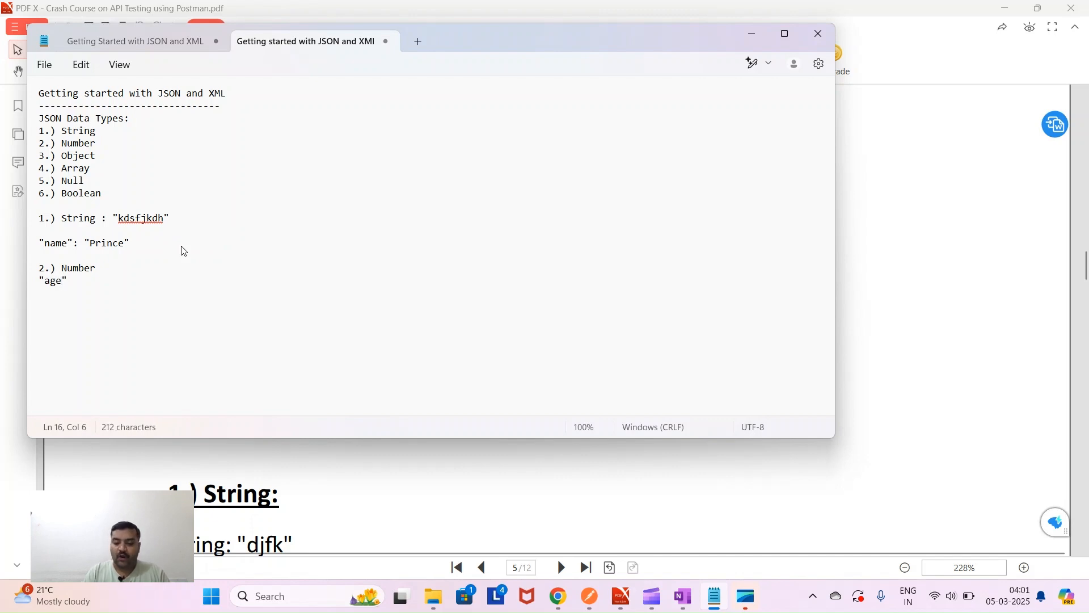
type(": 26")
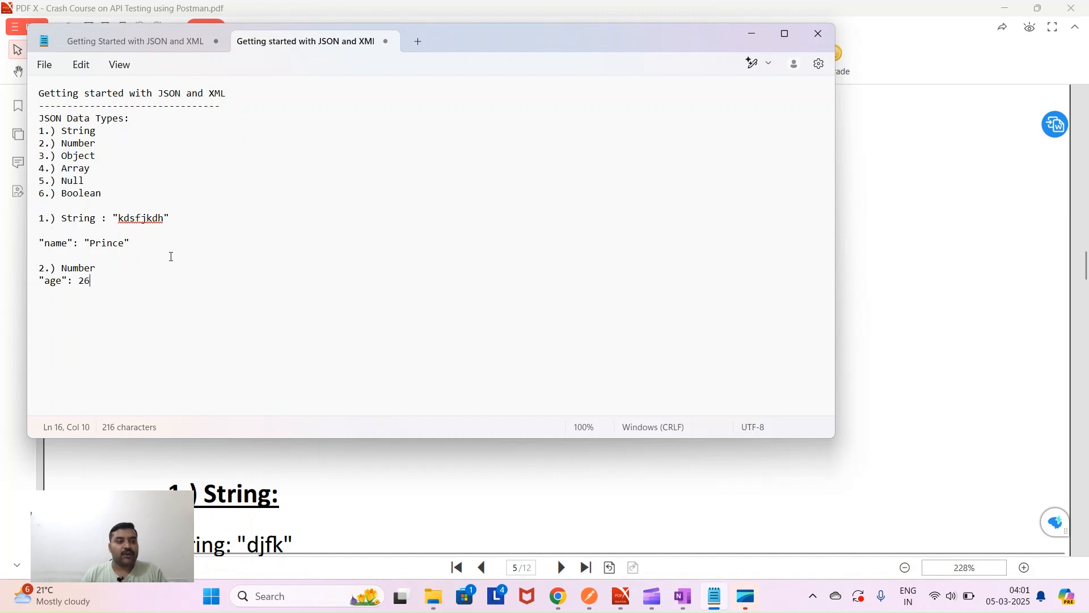
- Highlight the age key, colon and value 26, then add a new line below
left_click_drag(102, 282, 79, 281)
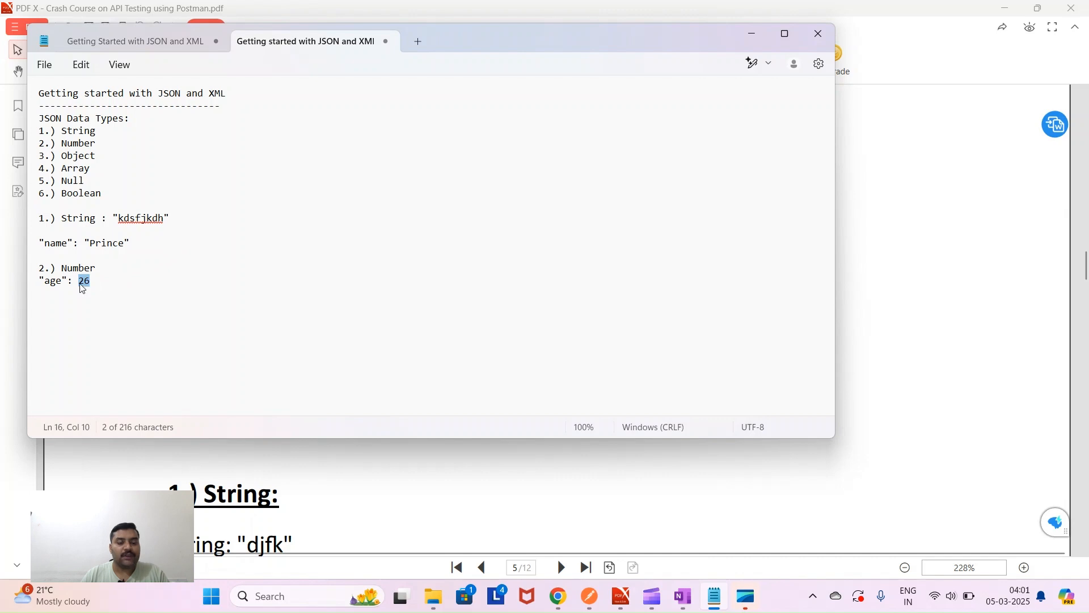
left_click_drag(68, 282, 31, 284)
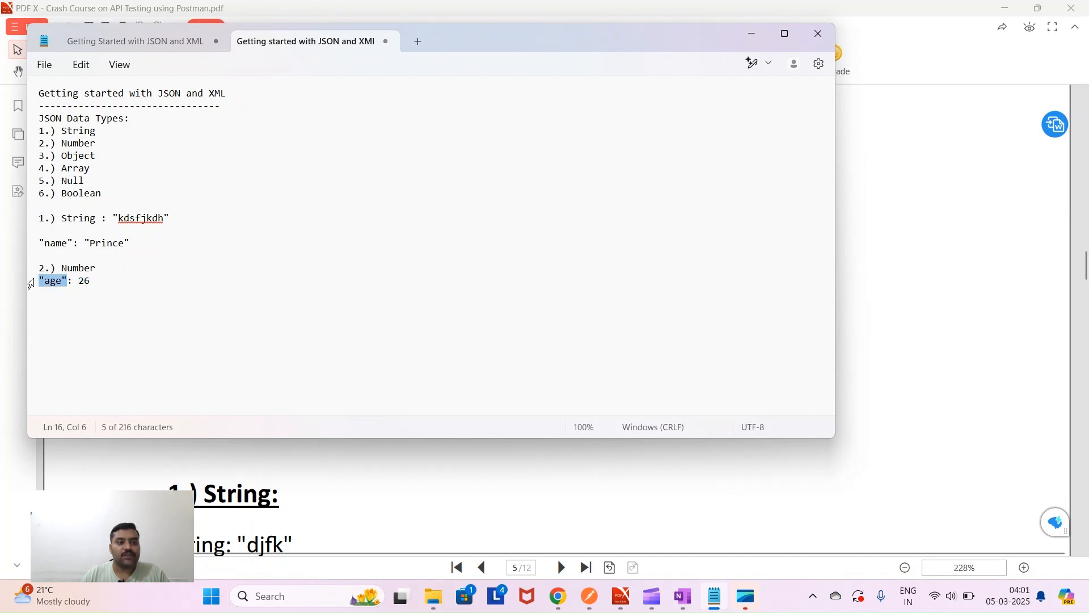
double_click(84, 282)
left_click(73, 282)
left_click_drag(73, 282, 69, 282)
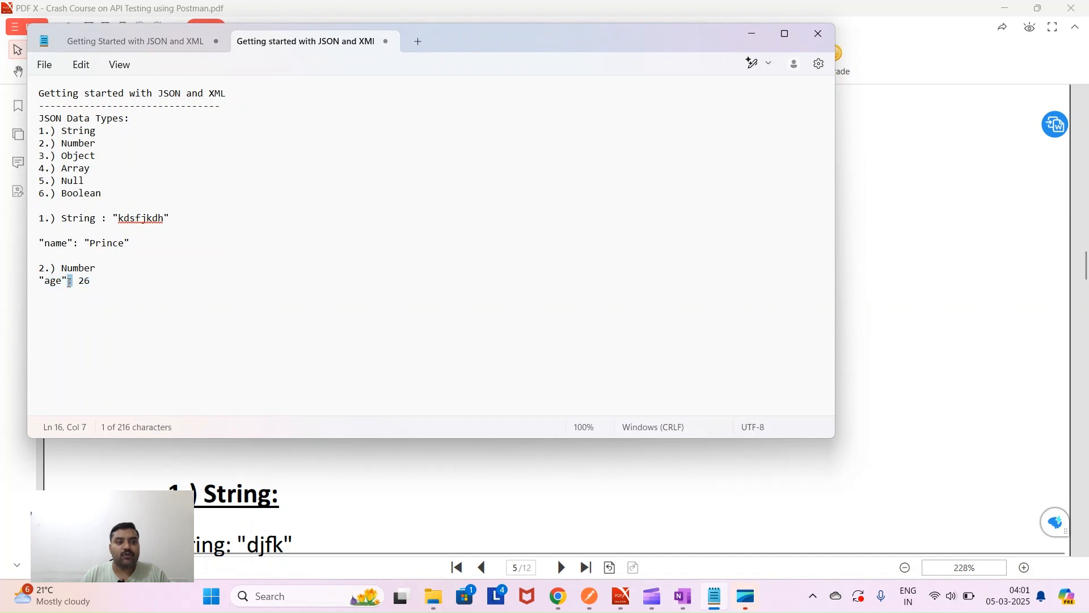
left_click(101, 285)
key("Return")
key("Return")
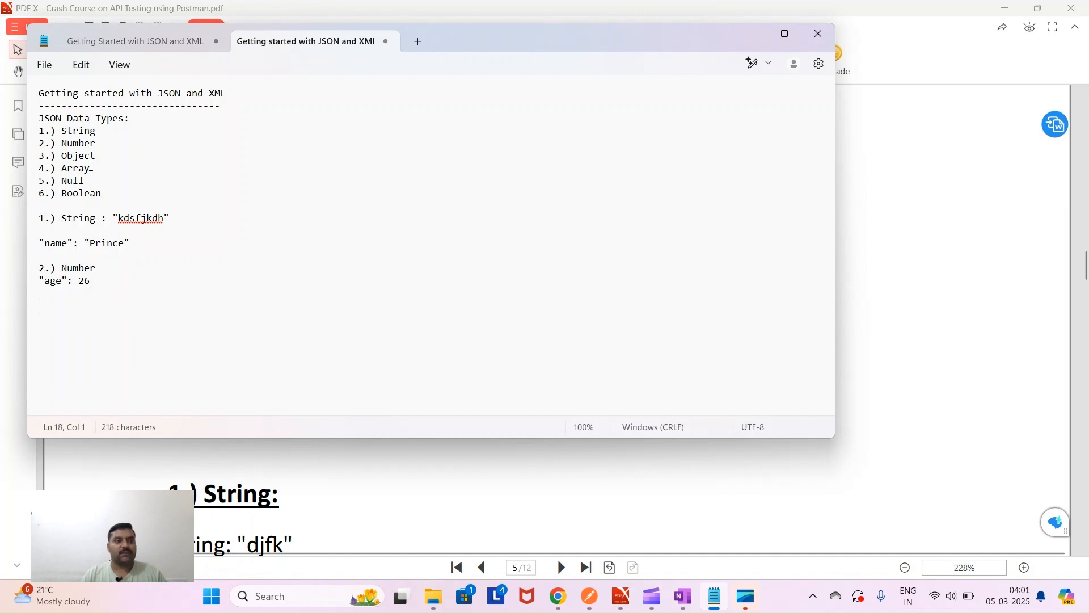
left_click_drag(96, 156, 36, 157)
key("ctrl+c")
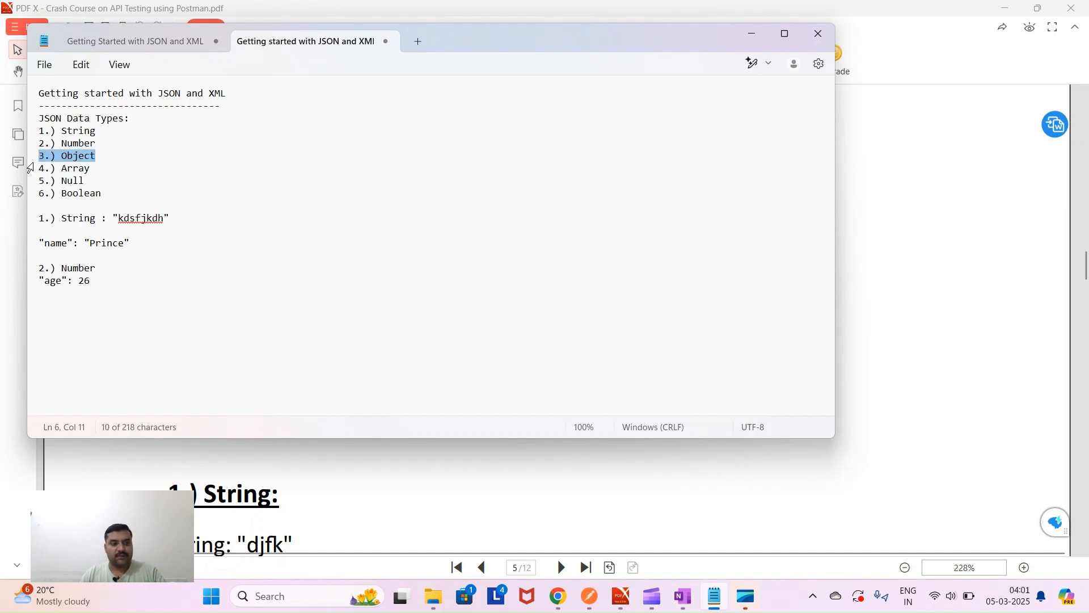
- Paste the '3.) Object' heading and add an empty pair of braces beneath it
left_click(44, 307)
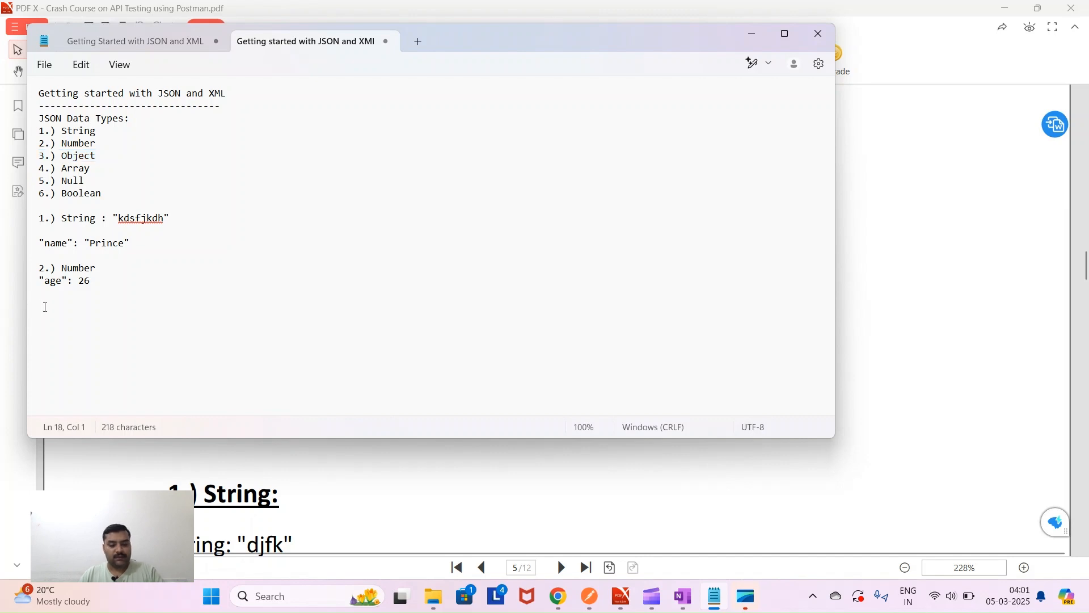
key("ctrl+v")
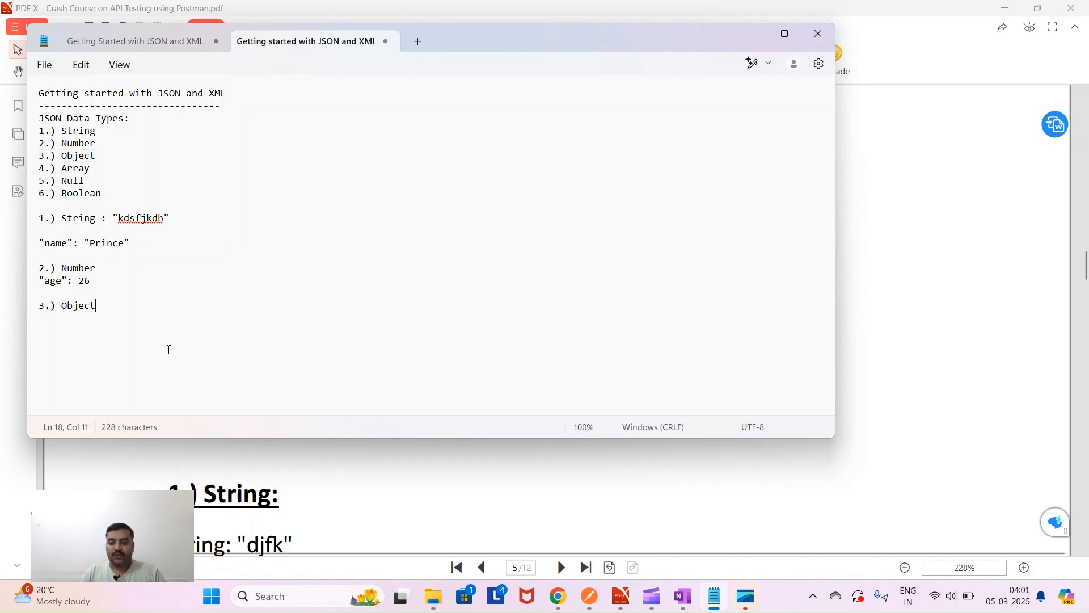
key("Return")
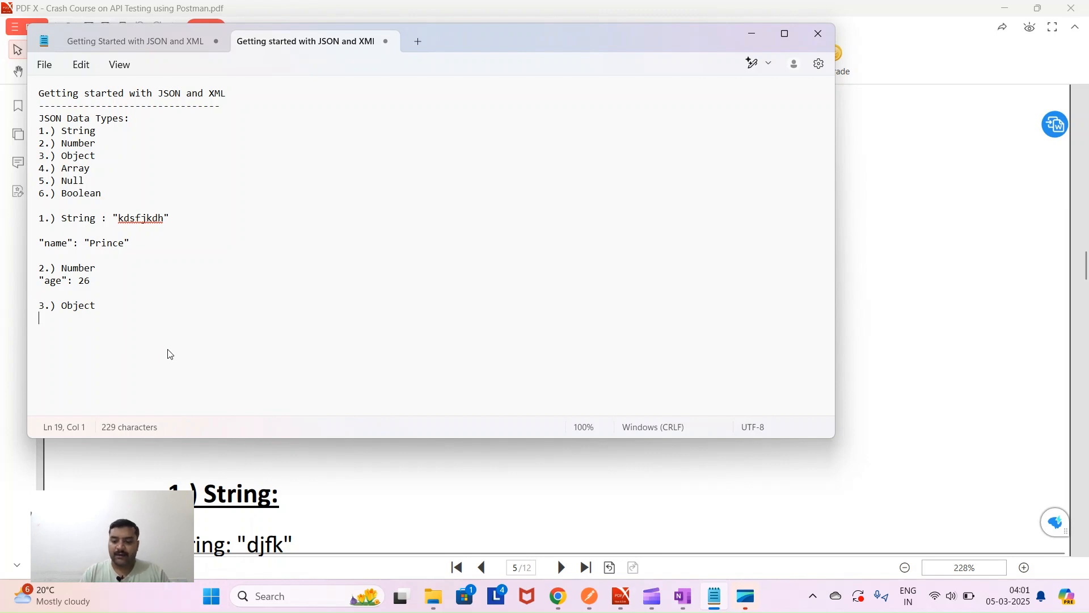
type("{}")
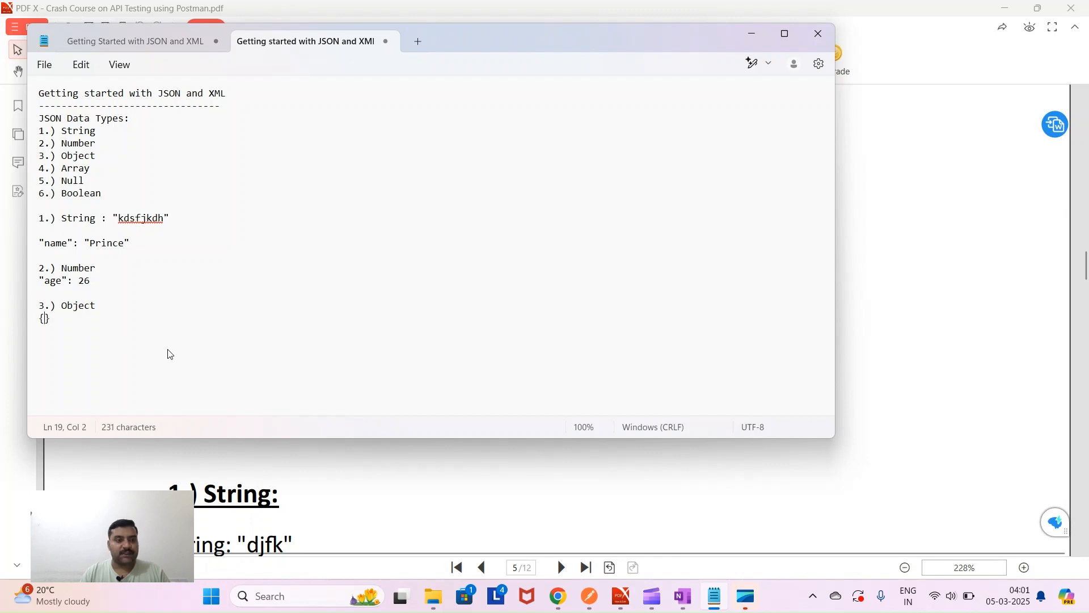
key("Return")
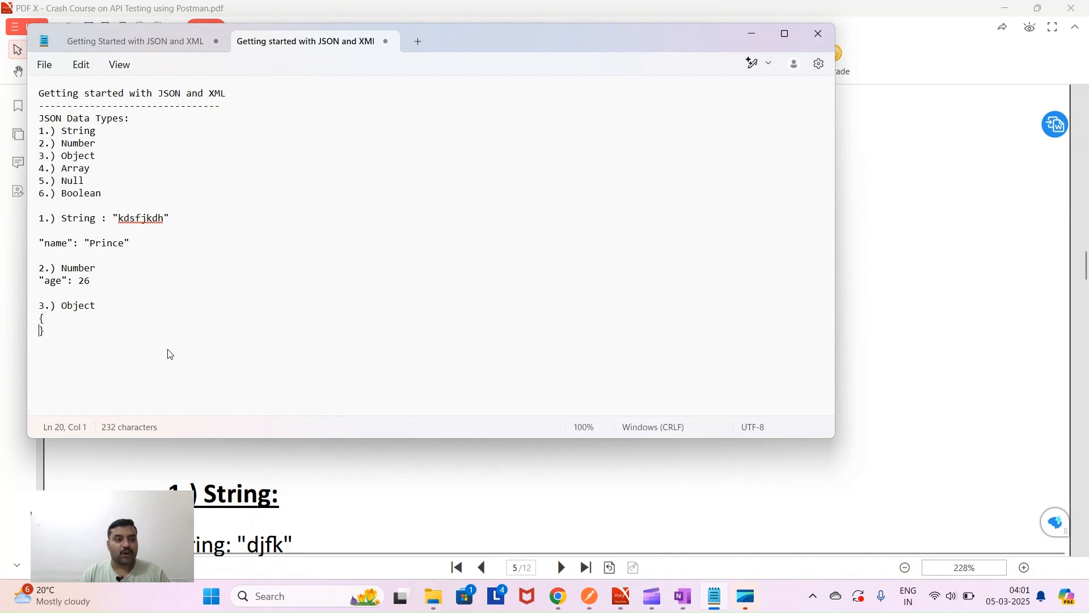
key("Return")
key("Return")
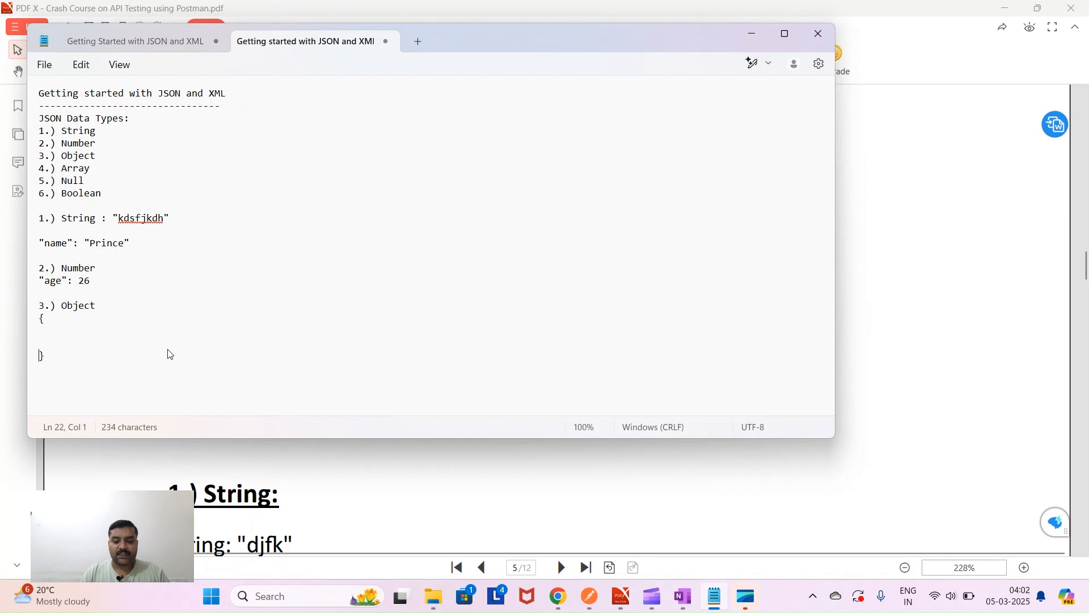
key("Up")
key("Up")
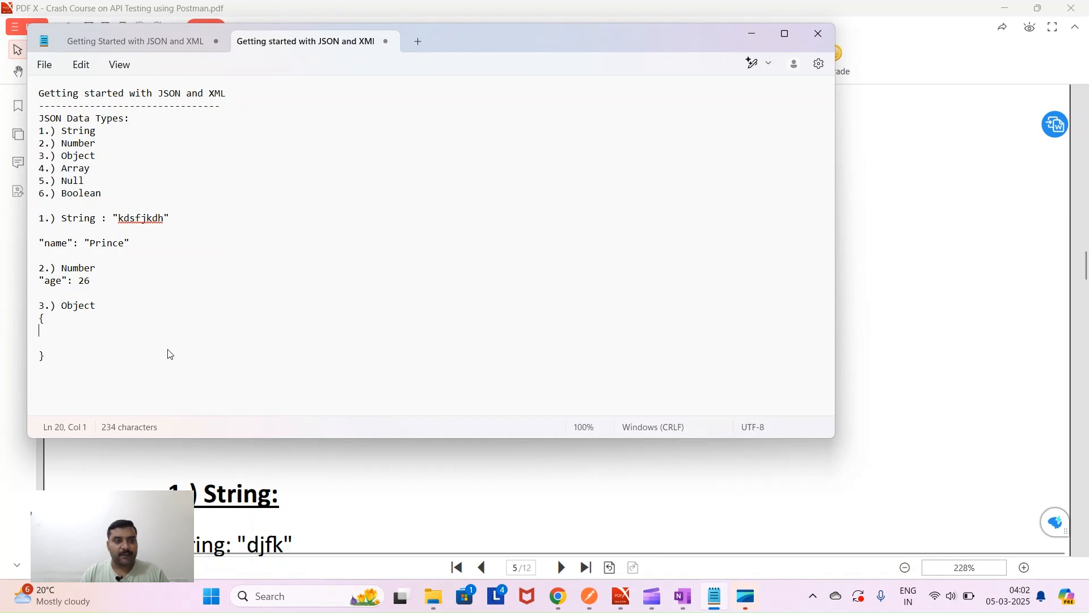
- Add an "employees" key holding an empty square-bracket array inside the braces
type("e")
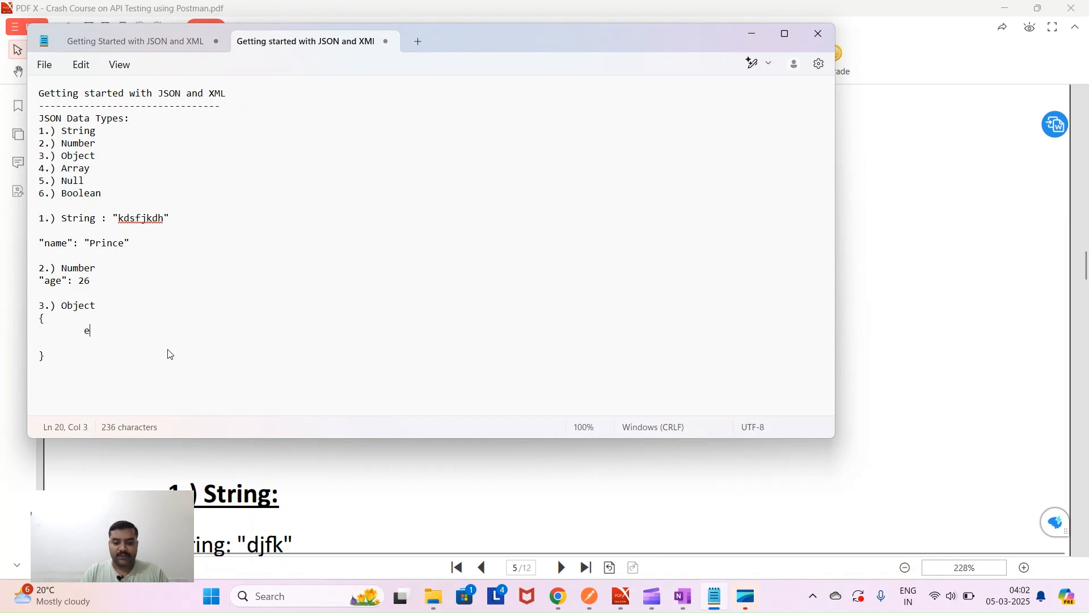
type("mployees\"")
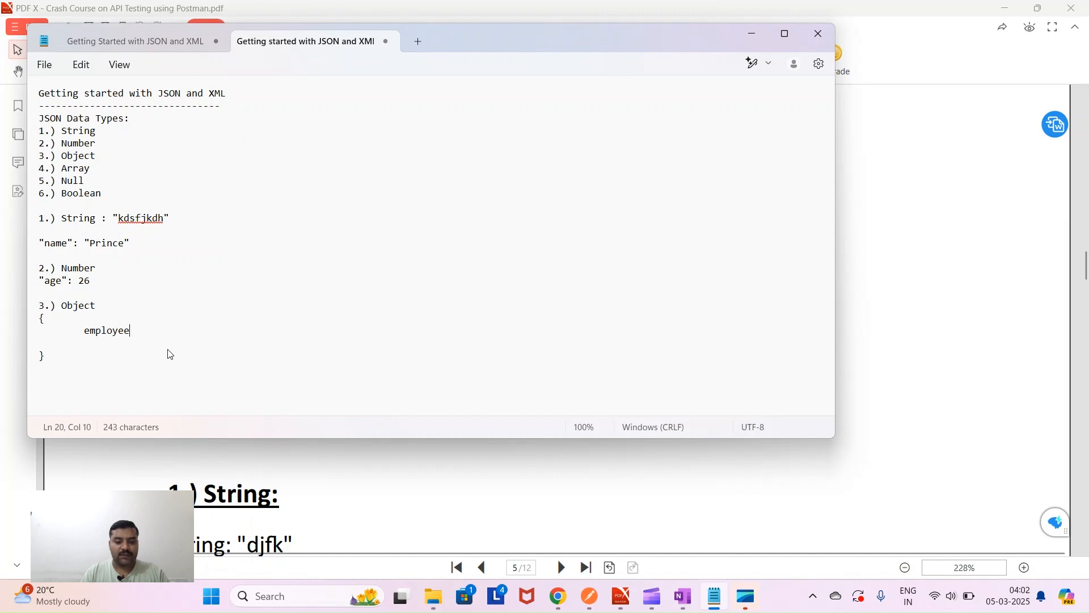
key("Left")
key("Left")
key("Left")
key("Left")
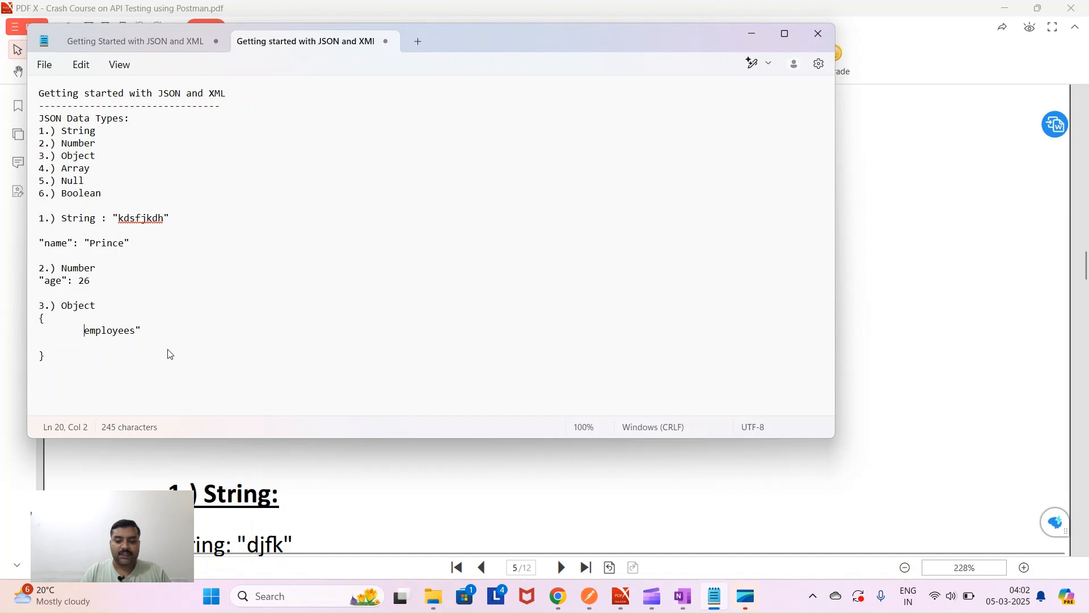
type("\"")
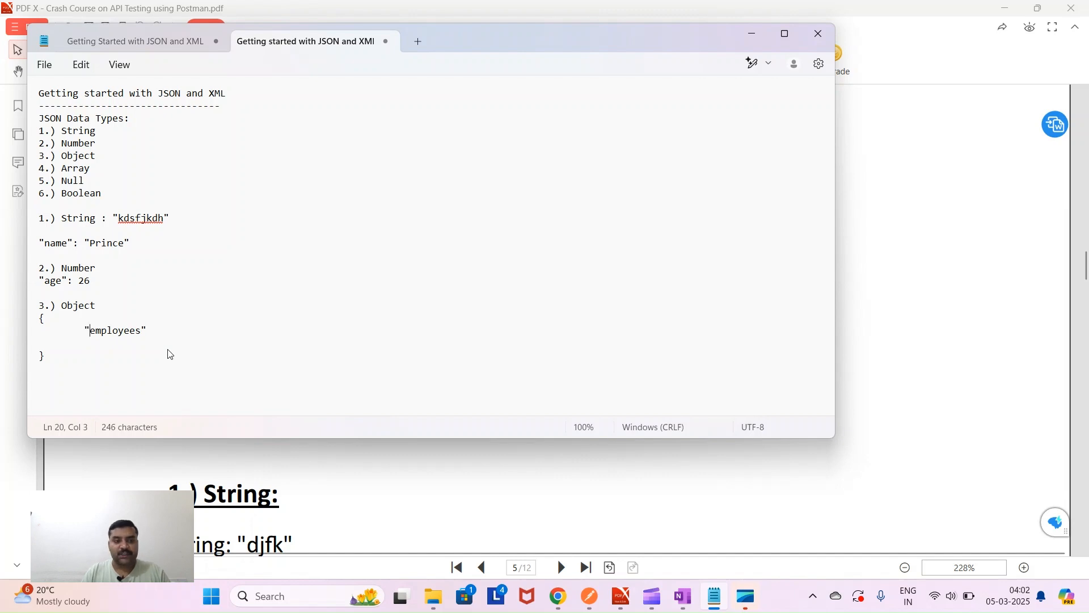
key("Right")
key("Right")
key("Right")
key("Right")
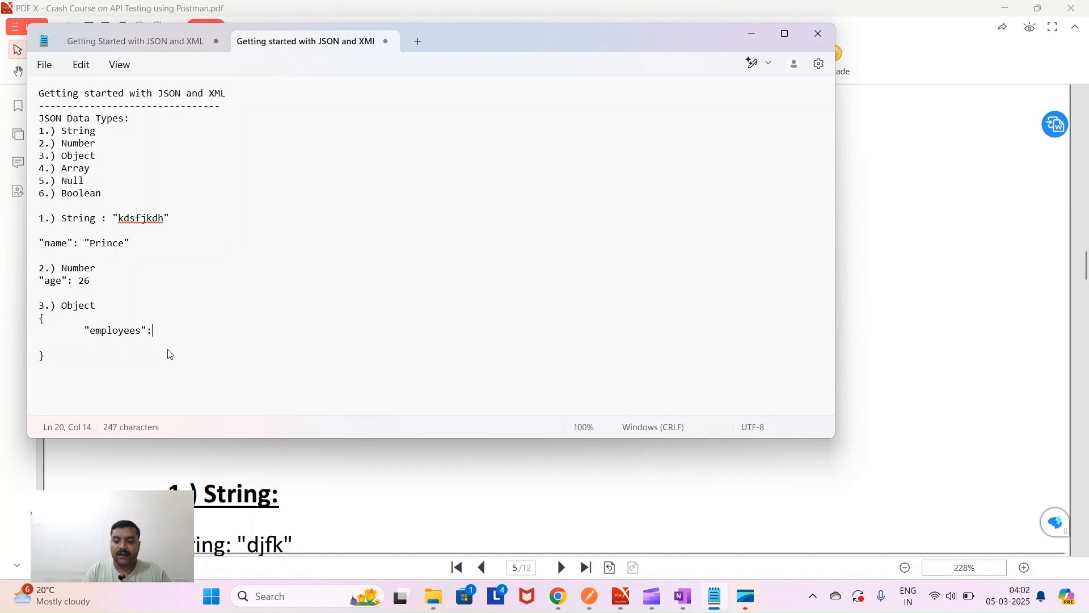
type(":")
key("Return")
key("Tab")
key("Tab")
key("Tab")
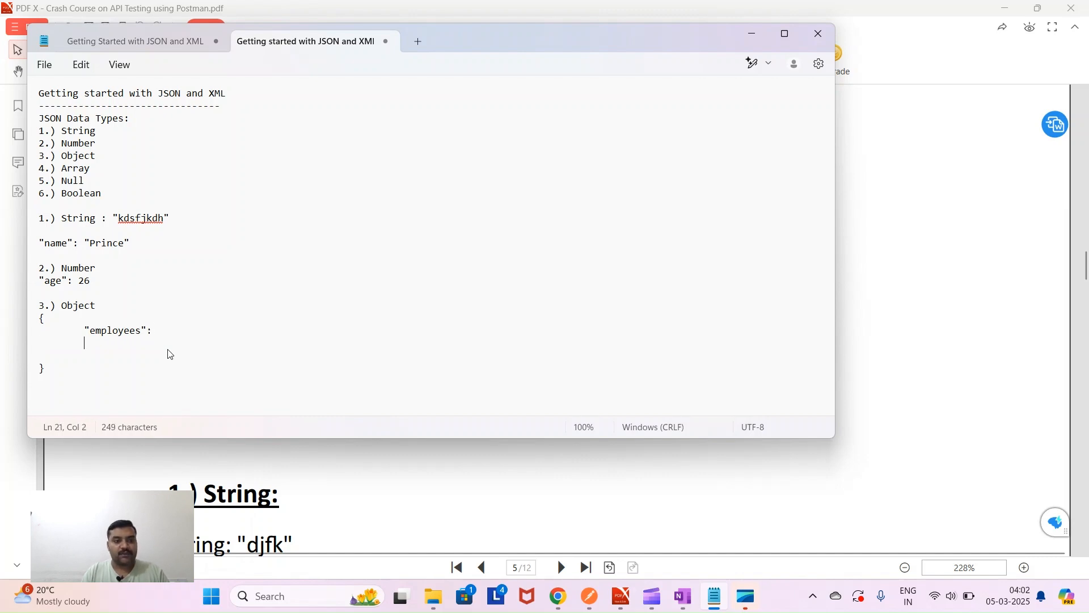
key("BackSpace")
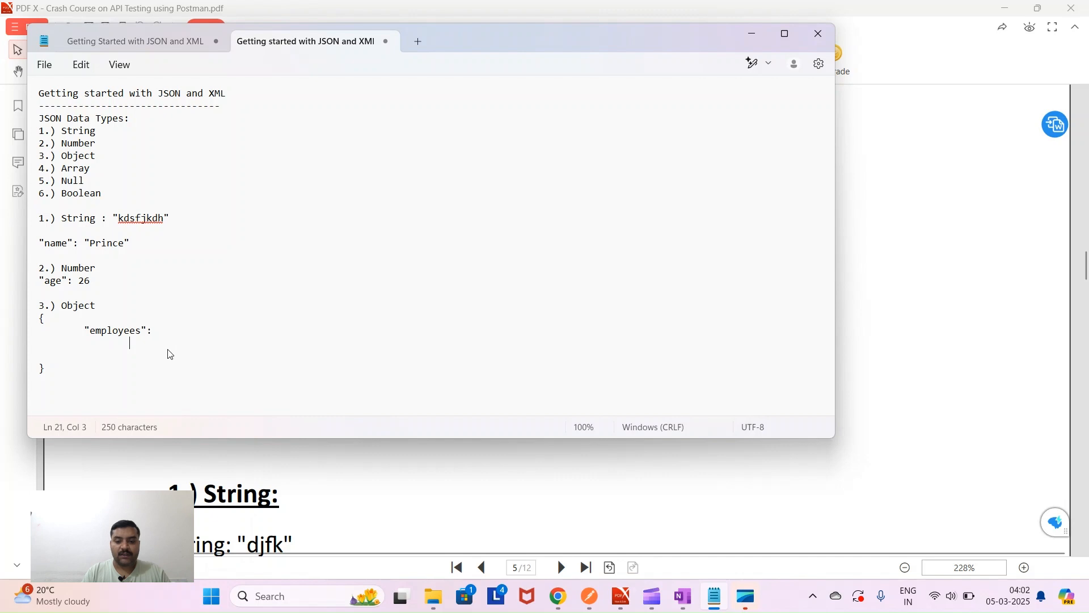
type("[]")
key("Return")
key("Tab")
key("Tab")
key("Up")
key("Return")
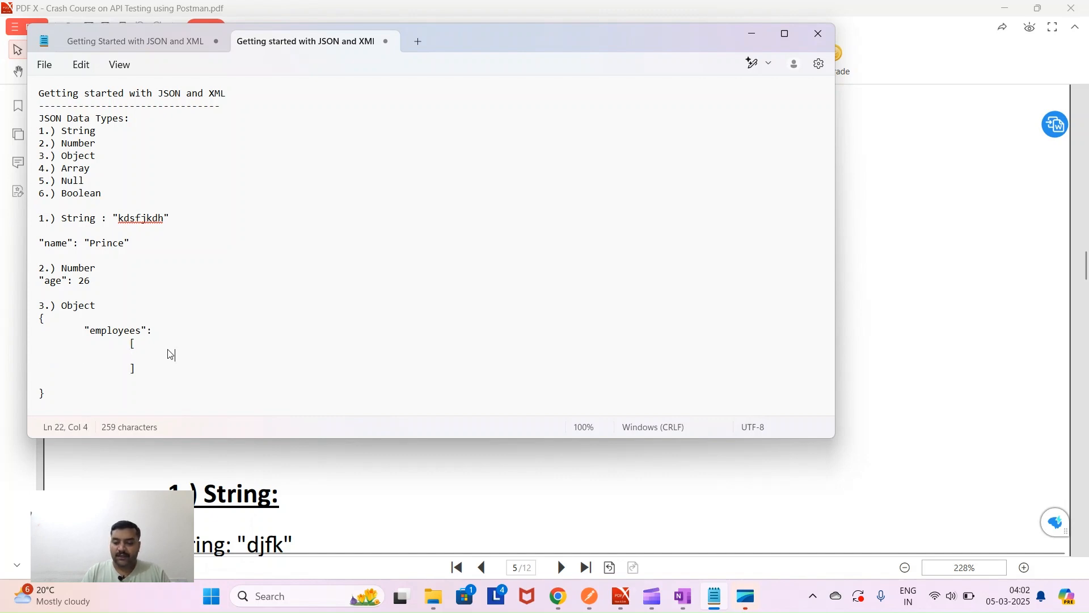
- Insert an inner object in the array with a "name" key and a sample name value
type("{}")
key("Return")
key("Tab")
key("Tab")
key("Tab")
key("Return")
key("Tab")
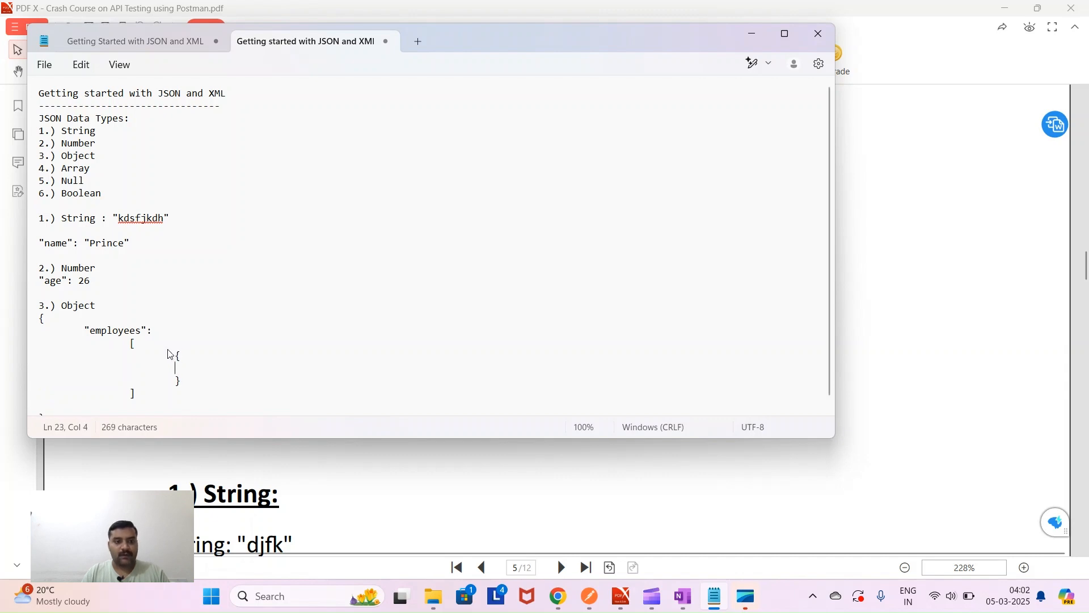
key("BackSpace")
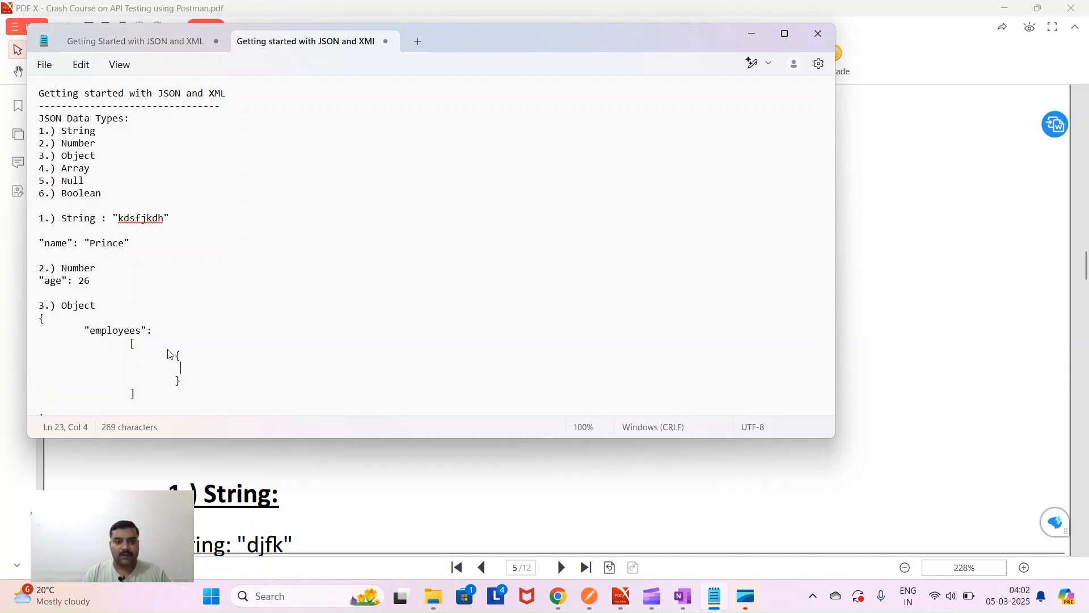
type("\"\"")
type("name")
key("Right")
type(": \"\"")
type("Prince")
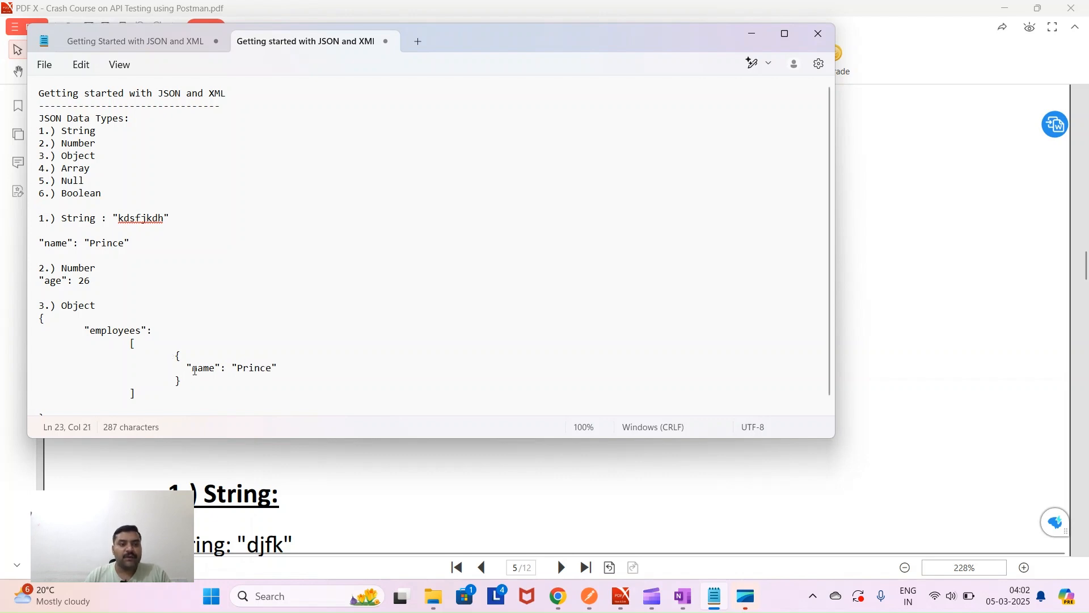
left_click_drag(187, 368, 278, 368)
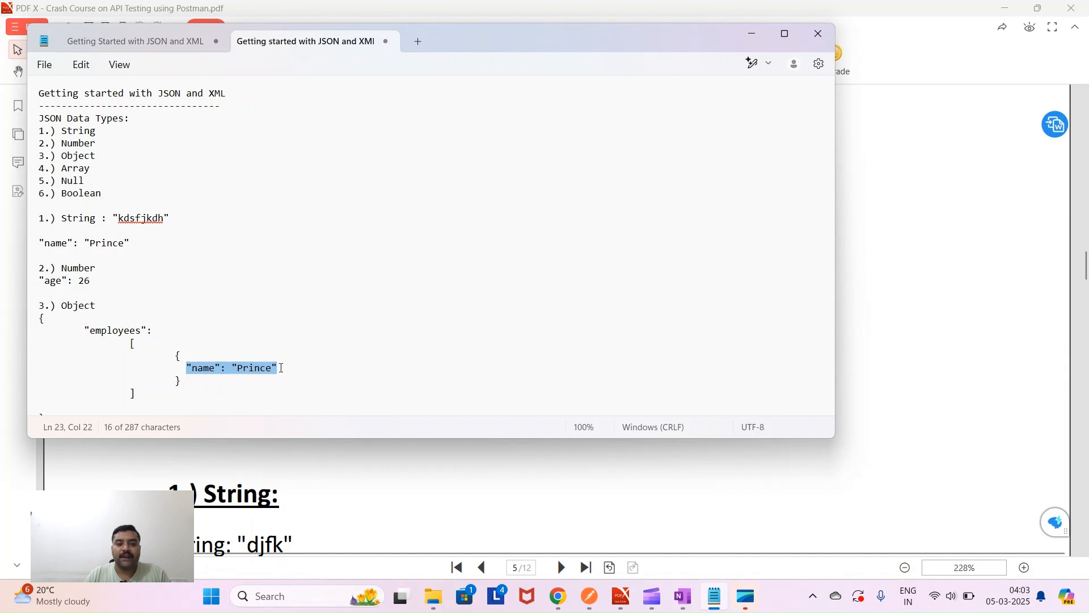
left_click(281, 368)
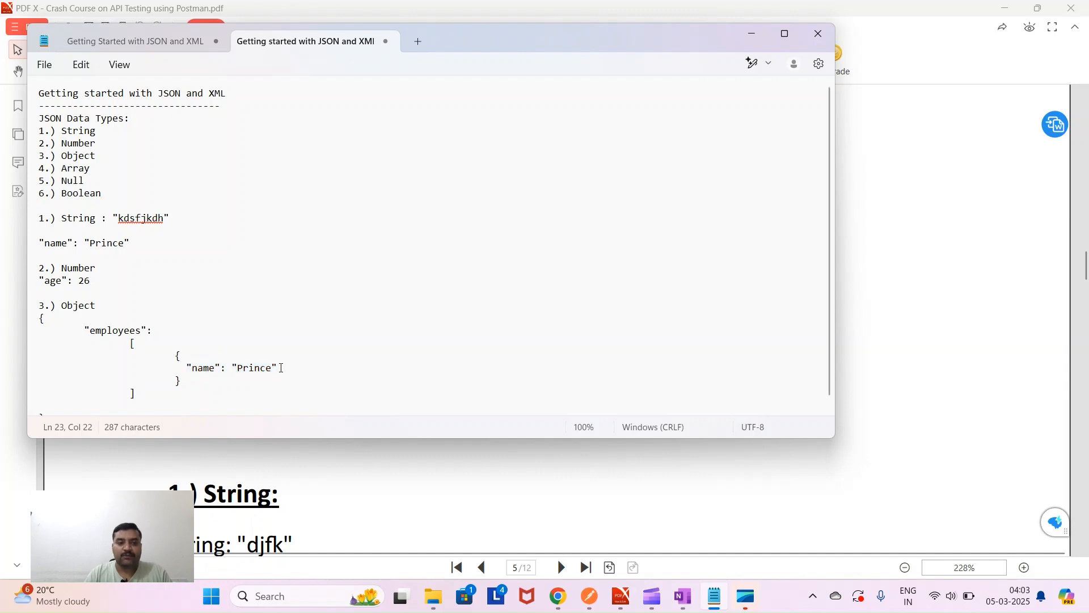
- Add "age": 26 as the second property of the employee object
key("Return")
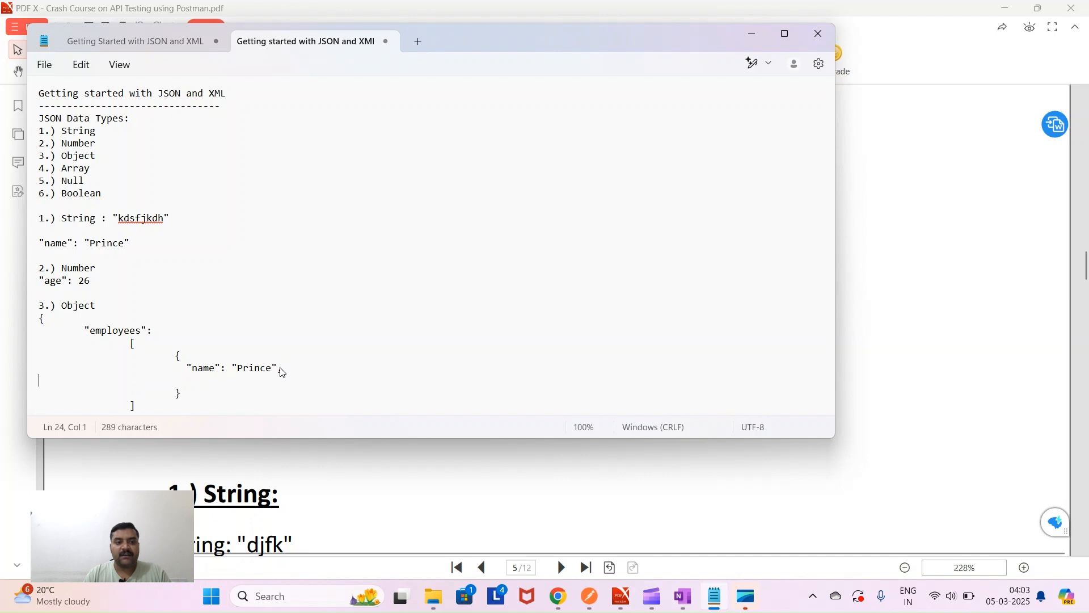
key("Tab")
key("Tab")
key("Tab")
key("Tab")
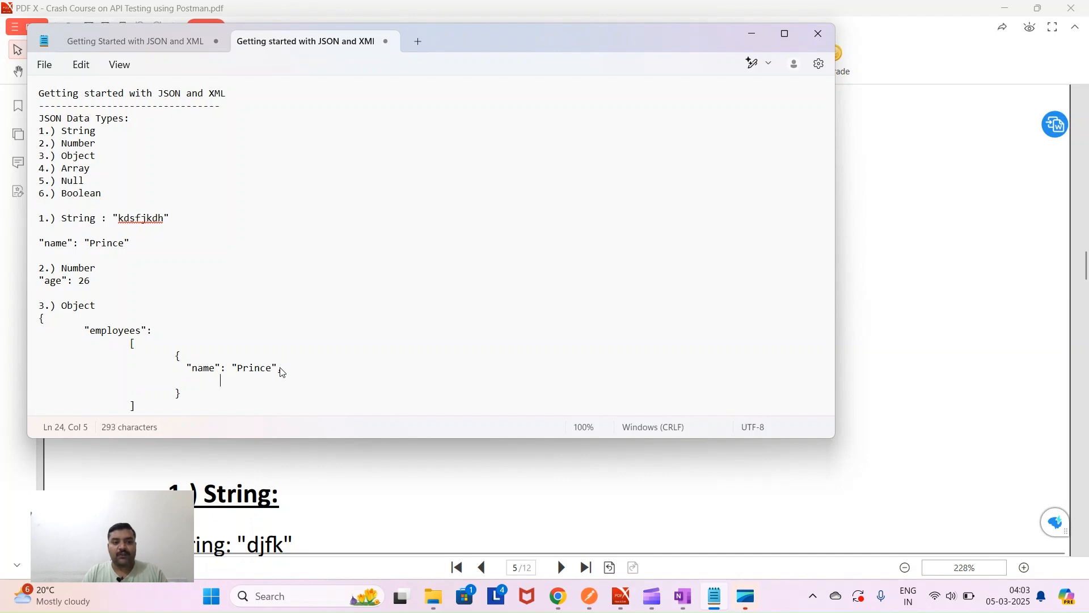
key("BackSpace")
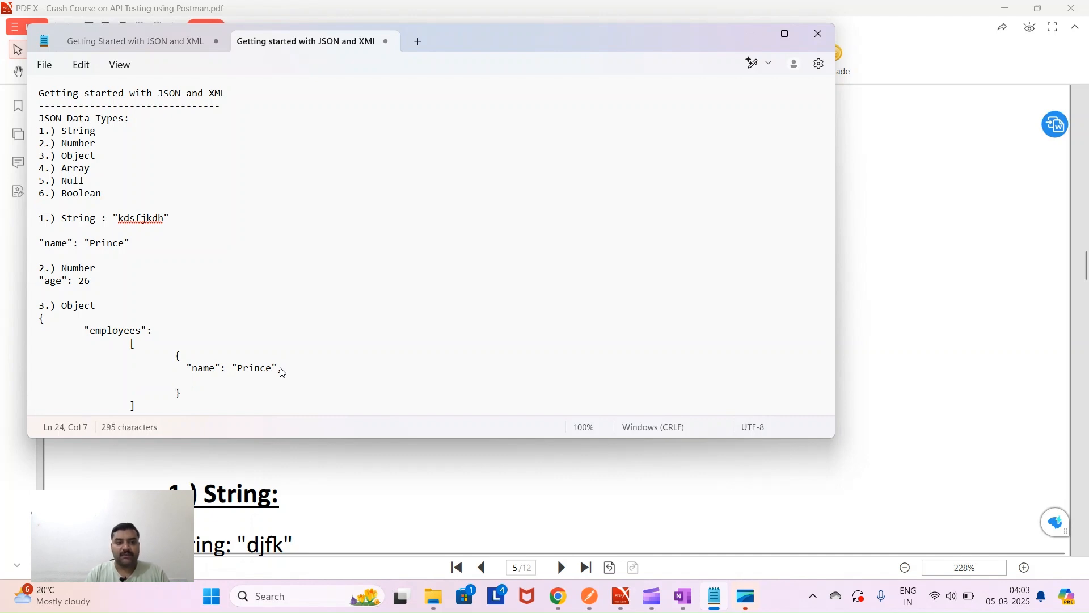
type("\"age\"")
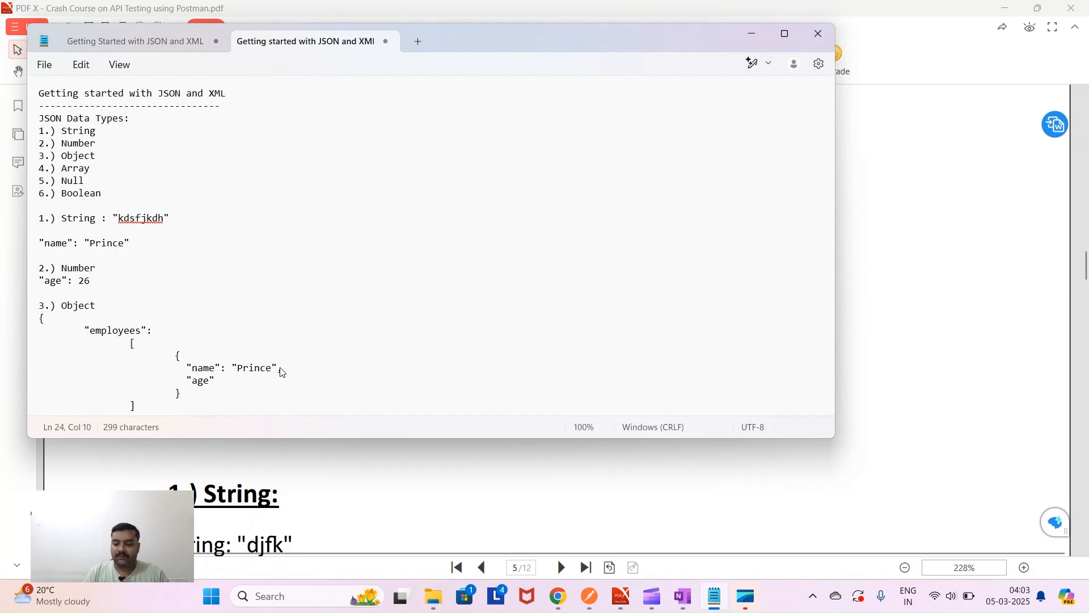
type(": 26")
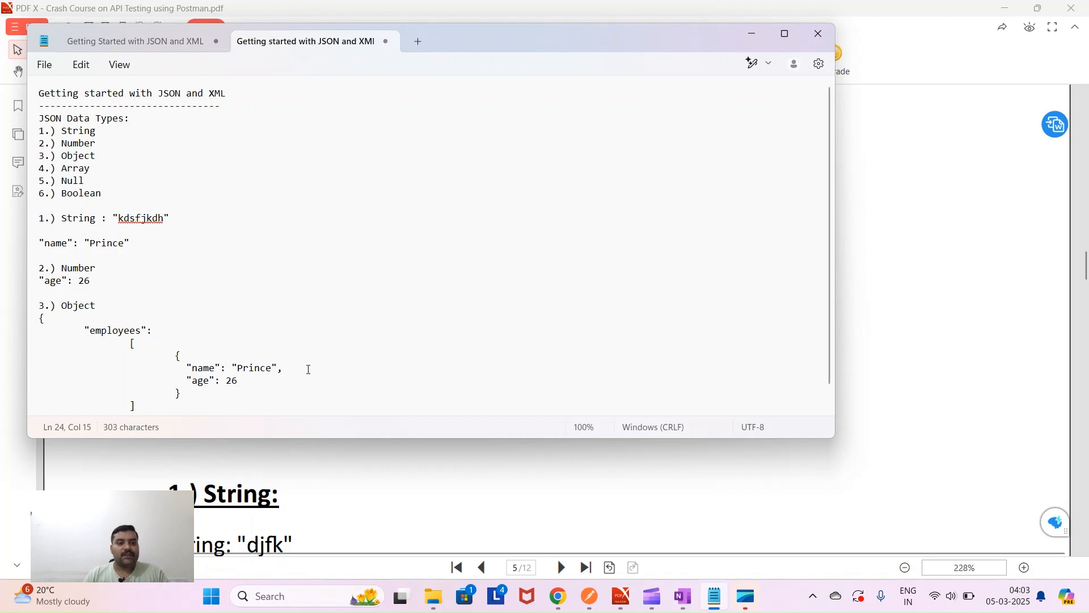
scroll(304, 370, "down", 1)
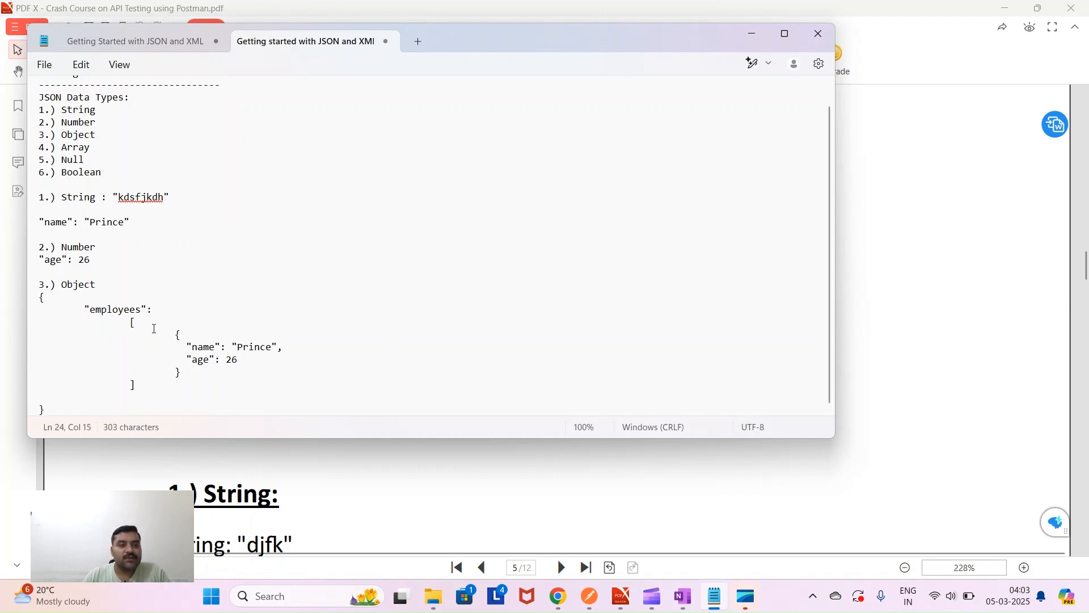
double_click(123, 309)
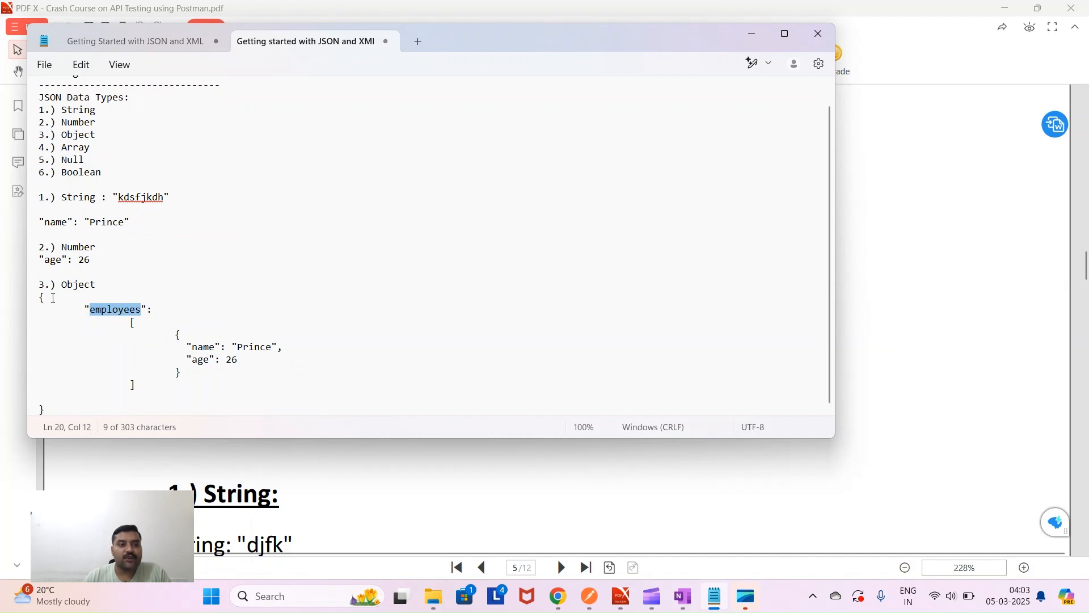
left_click_drag(41, 297, 48, 410)
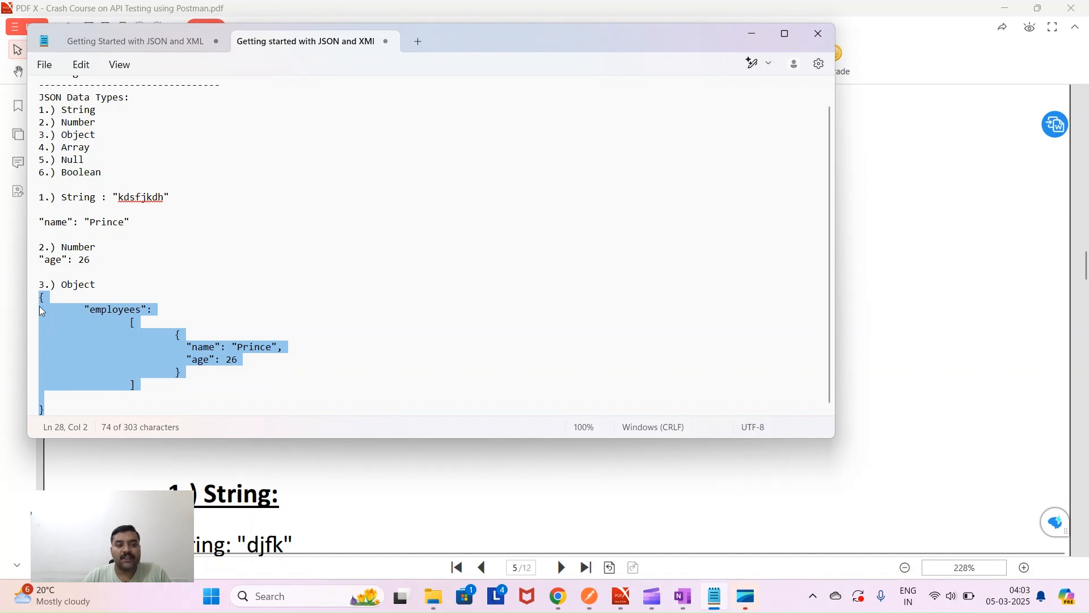
double_click(112, 314)
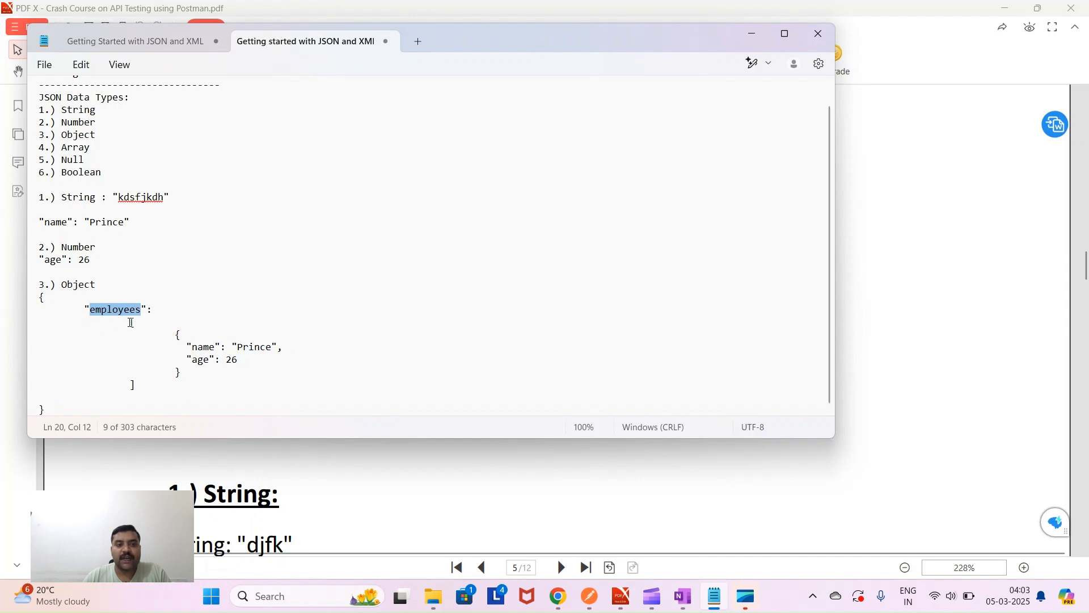
left_click_drag(131, 322, 137, 381)
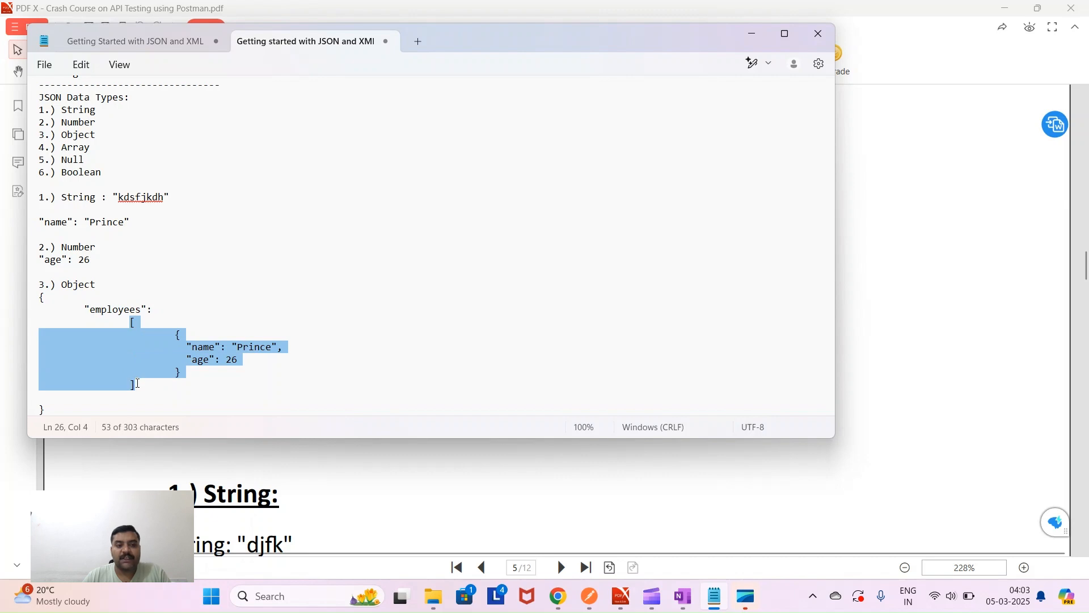
left_click(149, 388)
left_click_drag(174, 335, 184, 372)
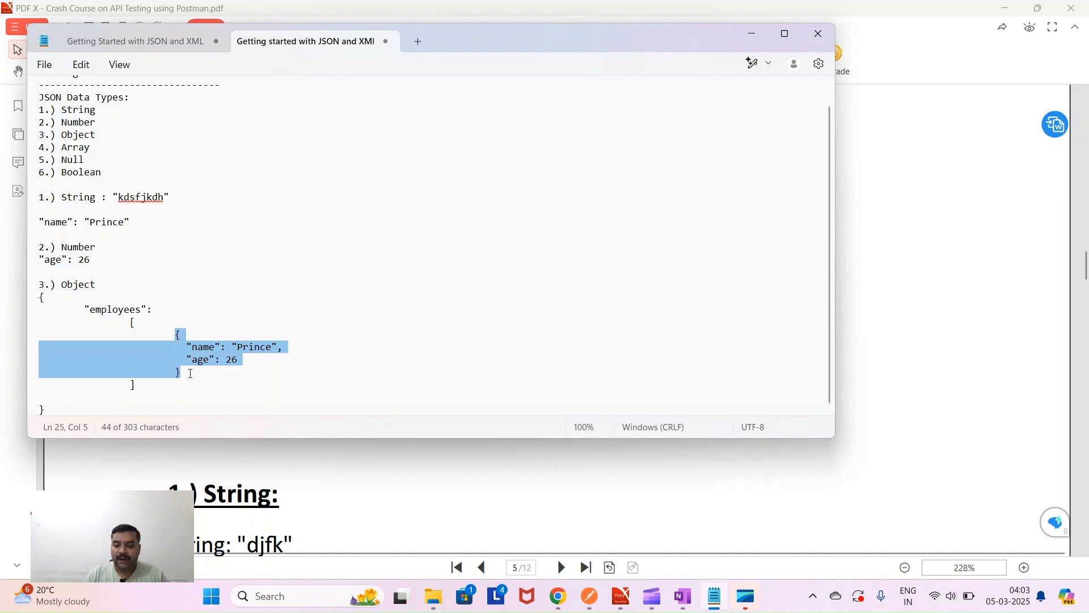
left_click(191, 373)
- Add a comma and a copy of the first employee object inside the employees array
type(",")
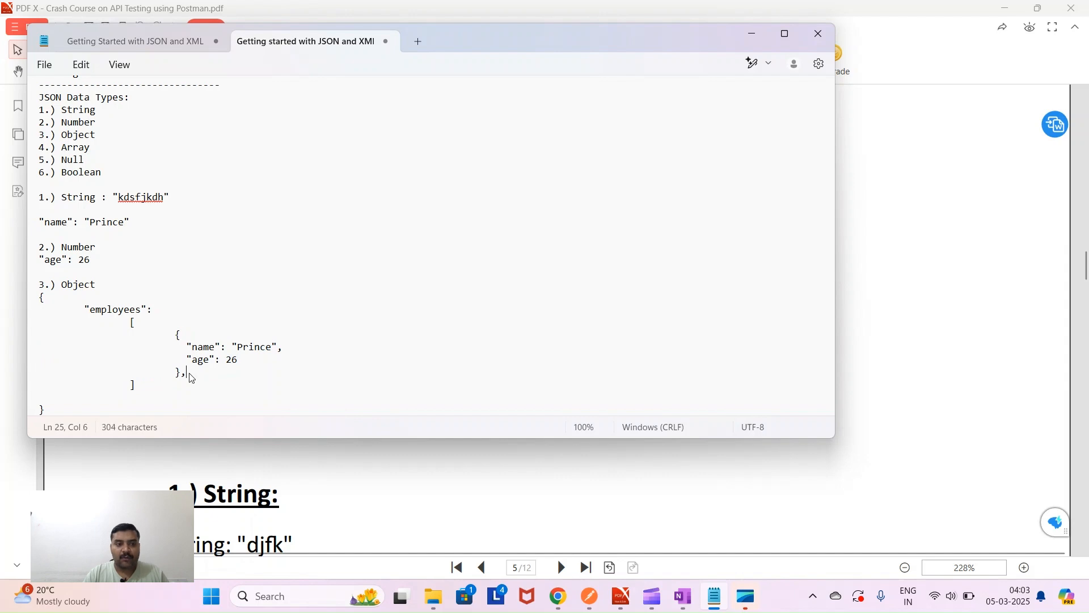
key("Return")
key("Tab")
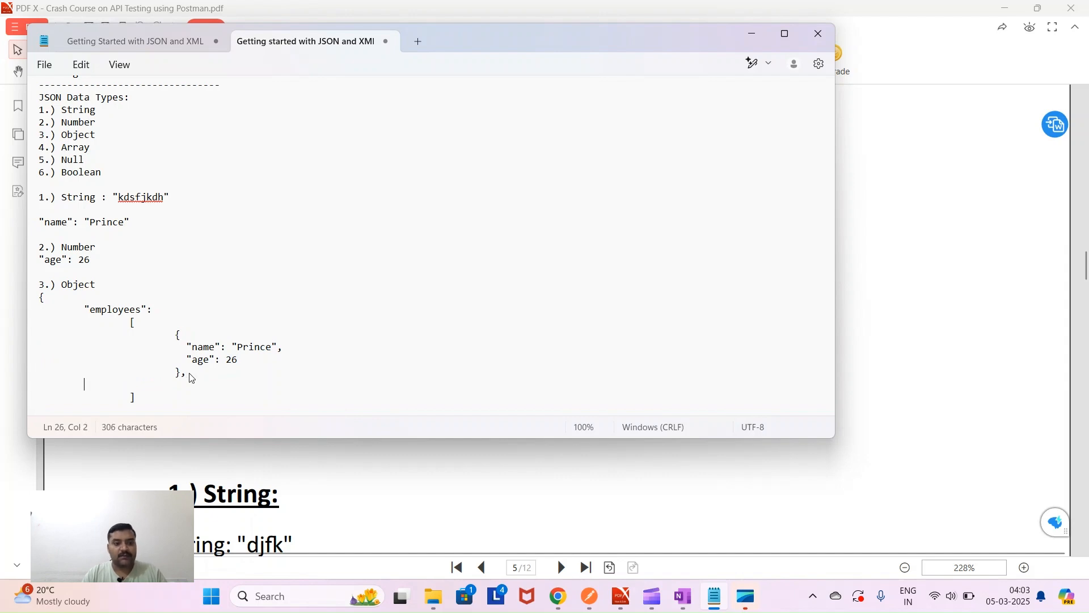
type("3.) Object")
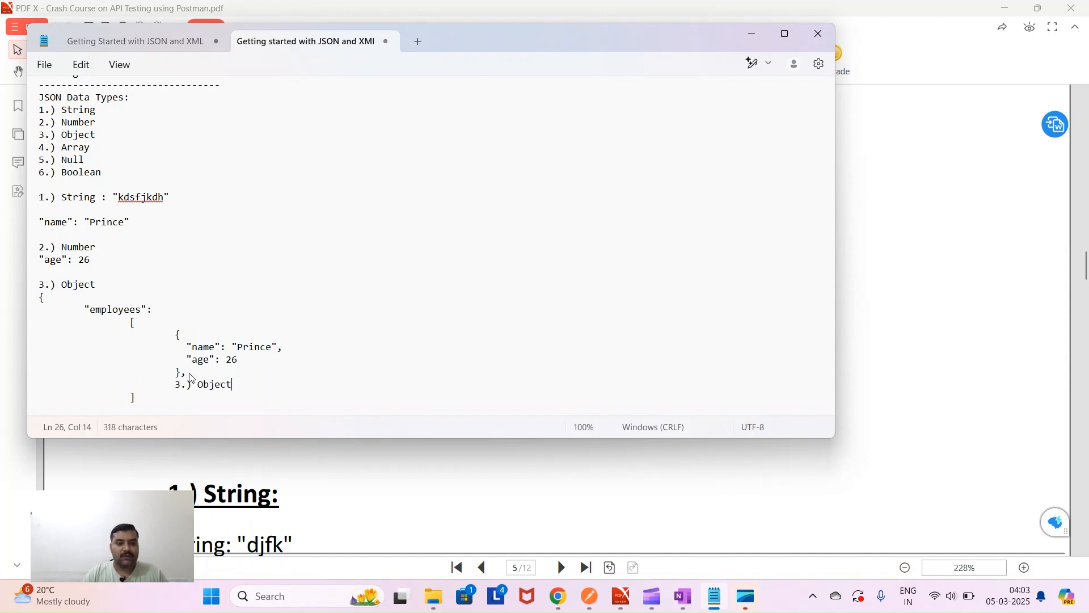
left_click_drag(176, 335, 183, 374)
key("ctrl+c")
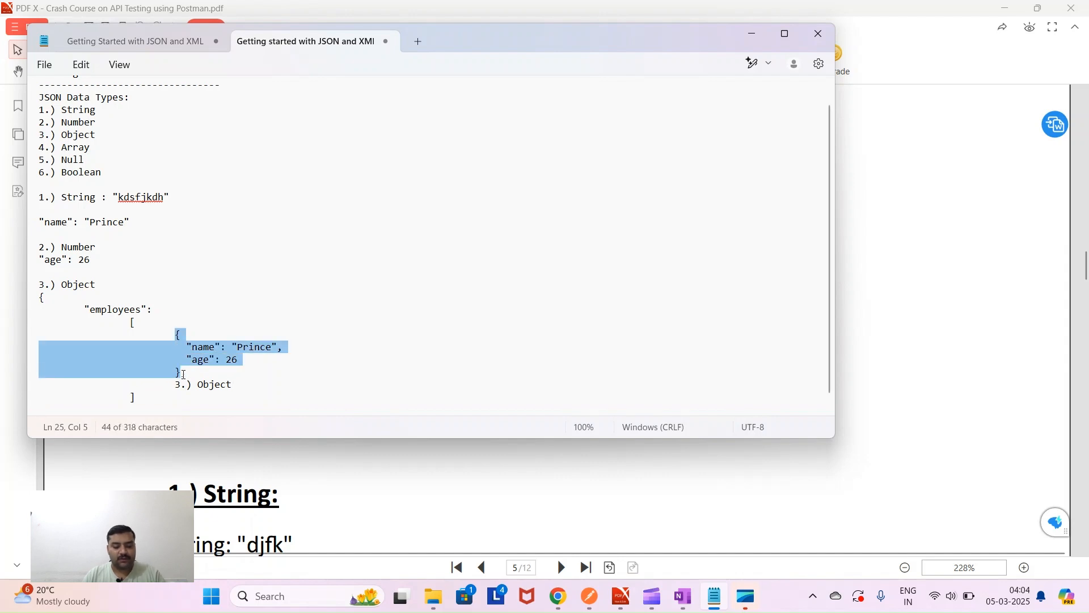
left_click_drag(175, 387, 234, 387)
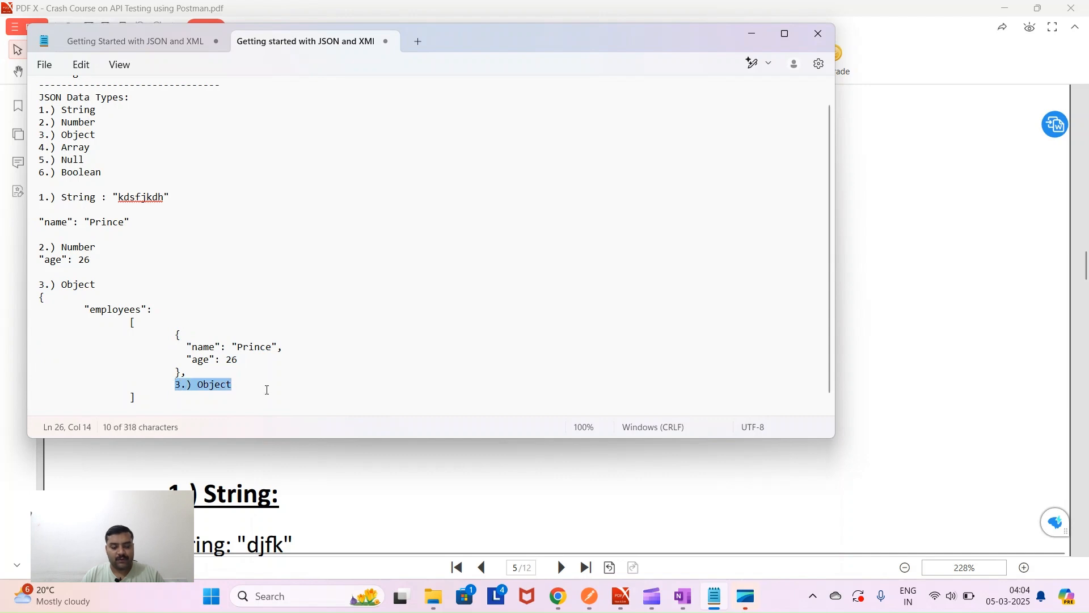
key("ctrl+v")
scroll(258, 388, "down", 1)
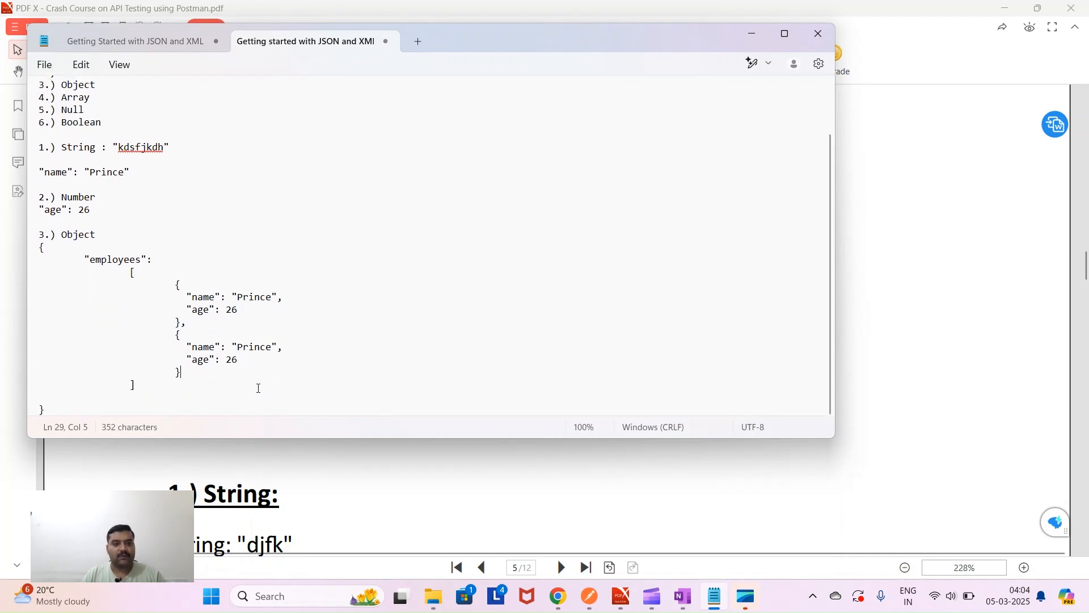
- Give the second employee a different name and change its age to 23
left_click_drag(174, 284, 186, 373)
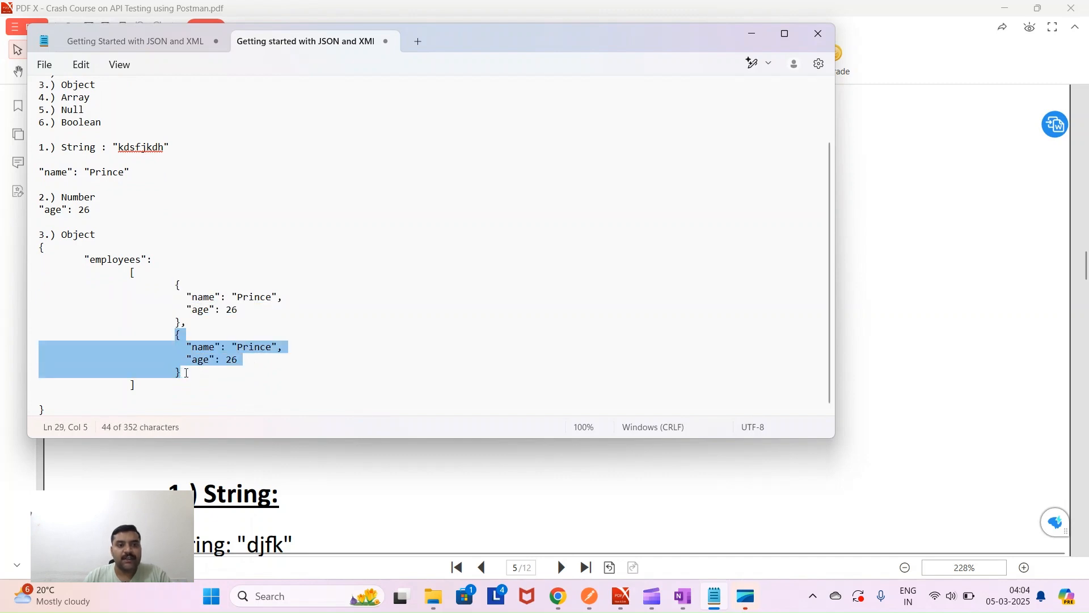
double_click(253, 350)
type("Prakha")
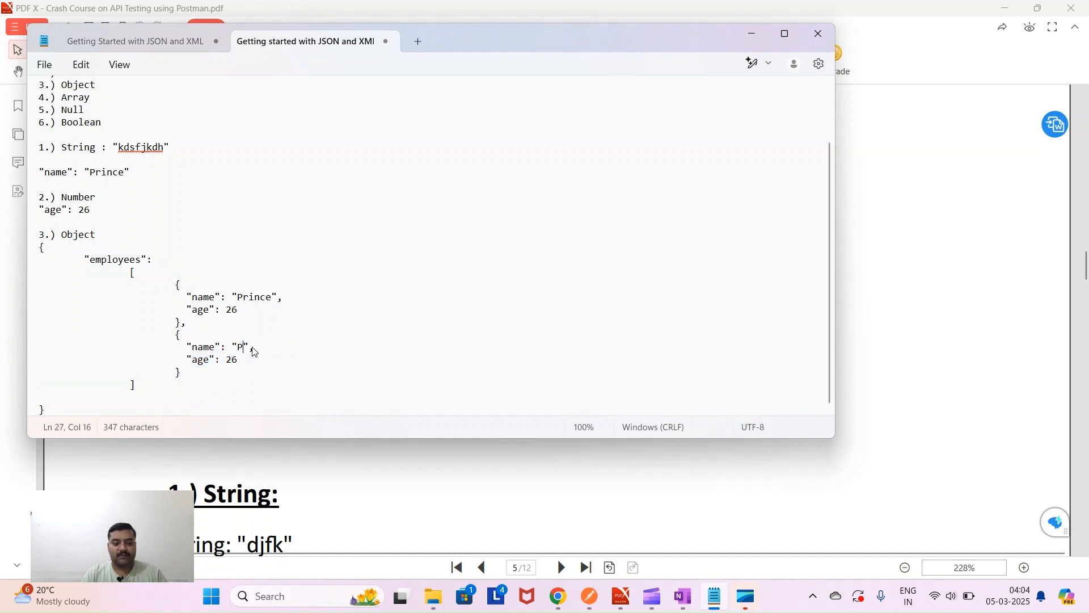
type("r")
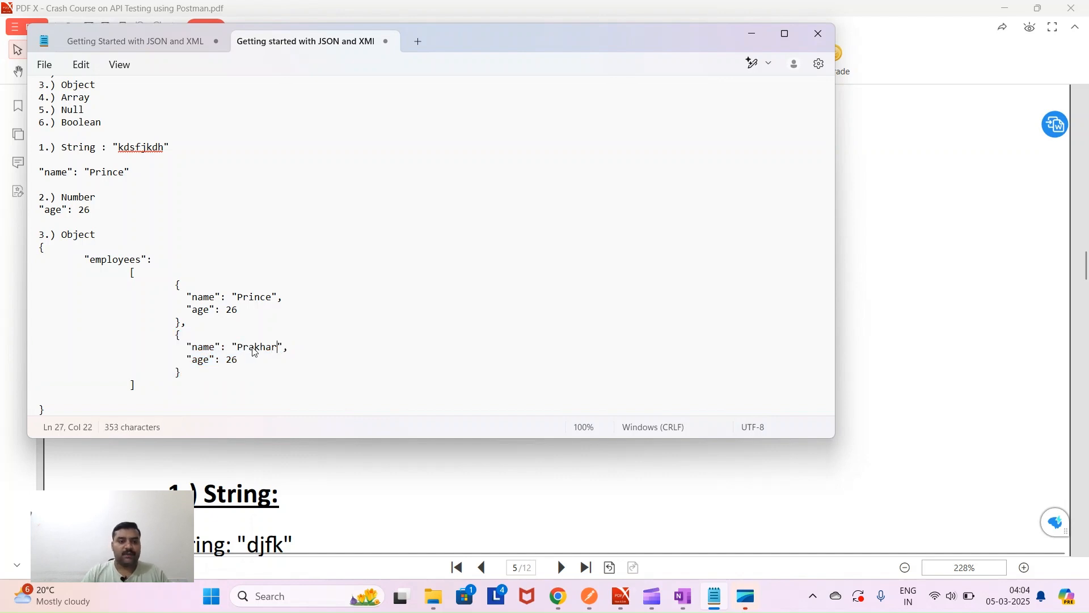
left_click(255, 359)
key("BackSpace")
type("3")
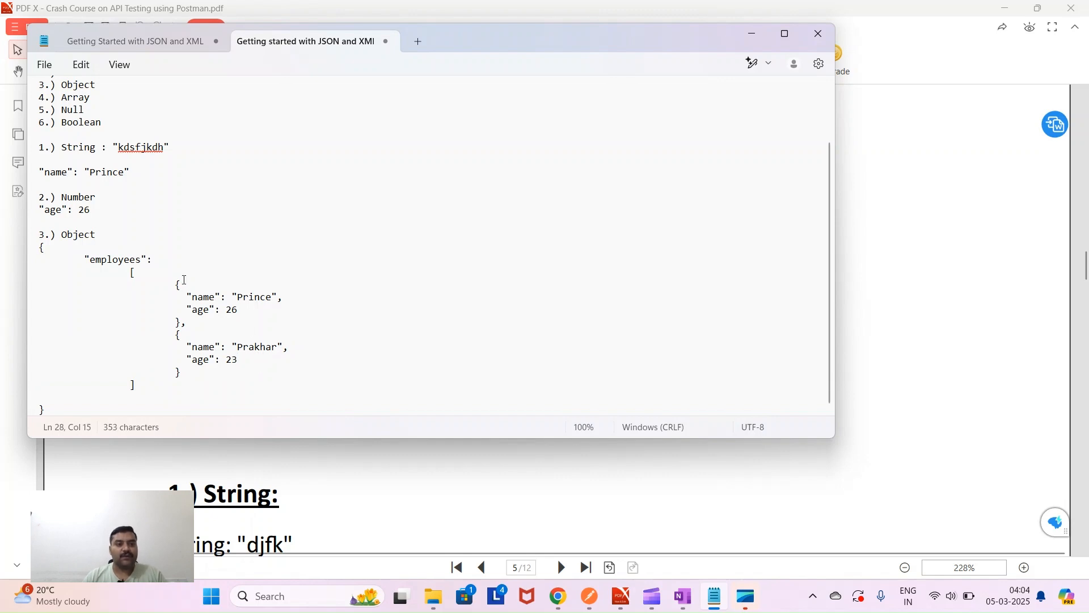
- Highlight both employee objects and the employees key to review the array
left_click_drag(175, 284, 193, 373)
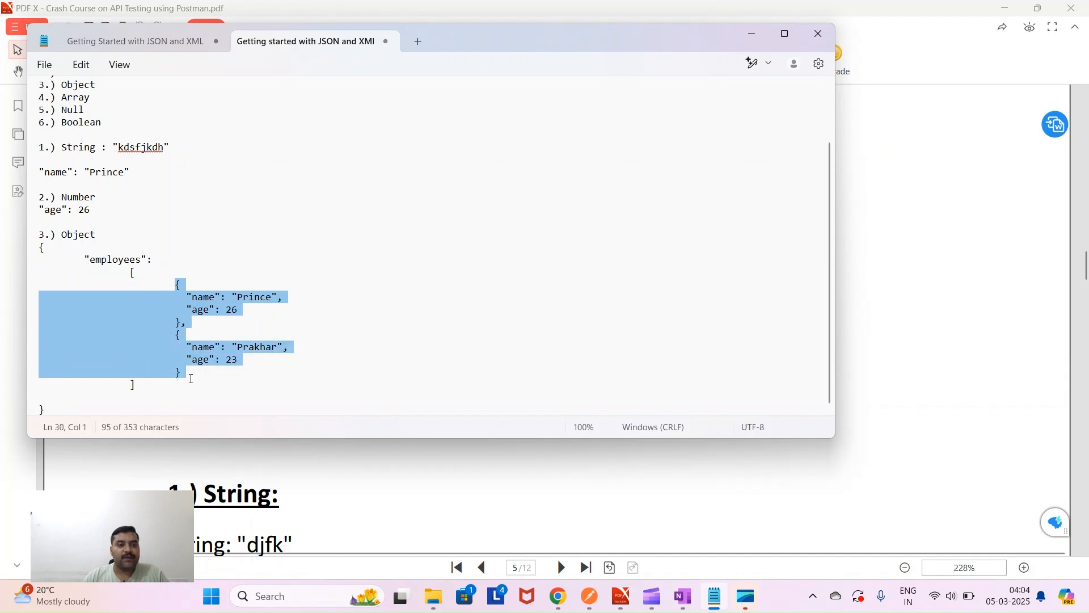
left_click(128, 280)
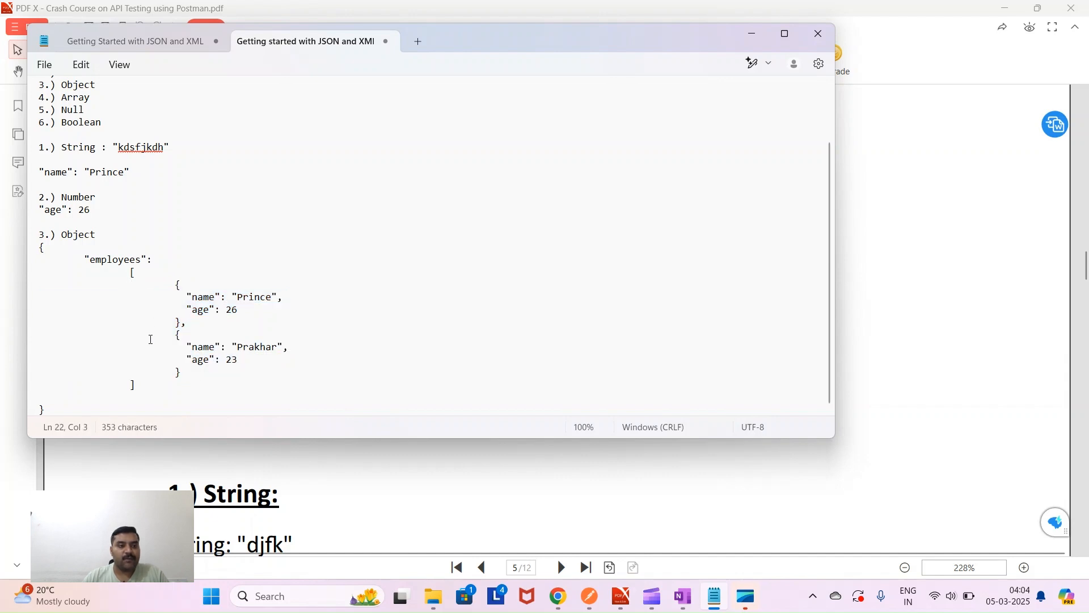
double_click(111, 261)
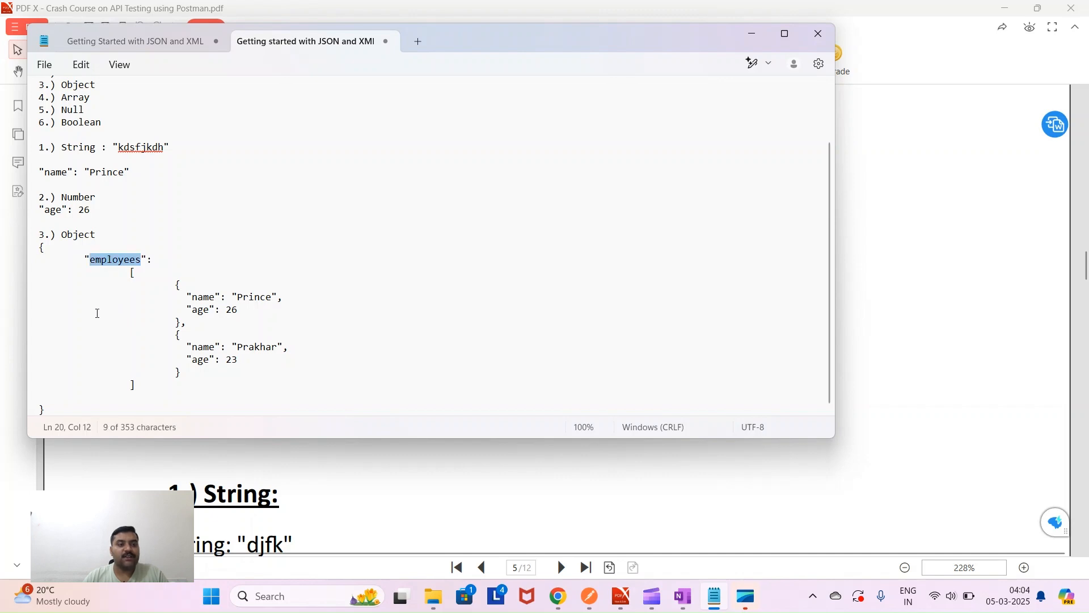
left_click_drag(91, 97, 20, 102)
key("ctrl+c")
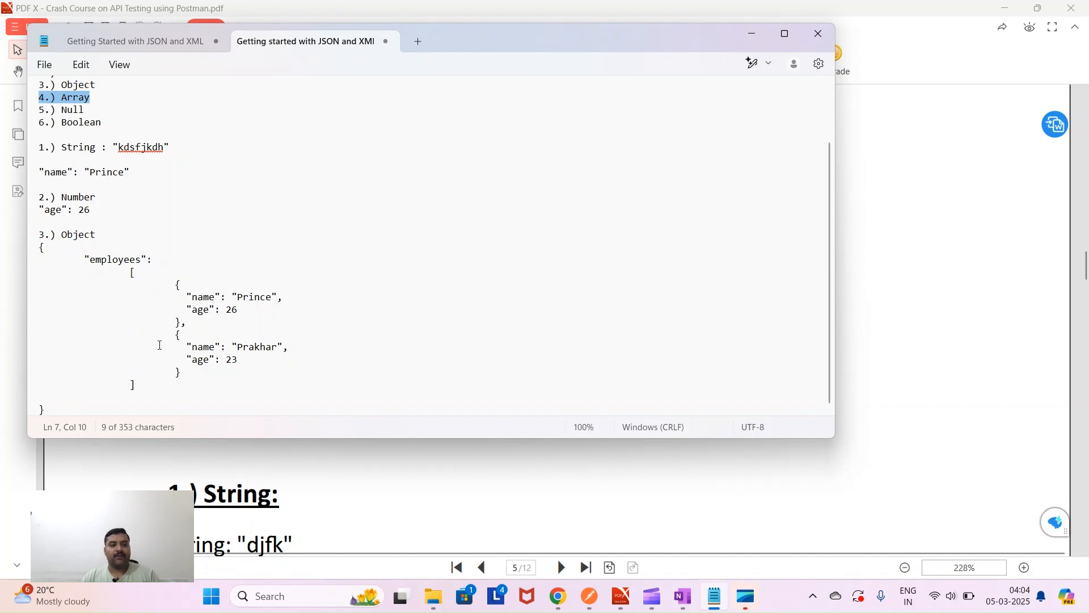
left_click(95, 412)
- Add a '4.) Array' heading below the object and paste a copy of the employees object under it
key("Return")
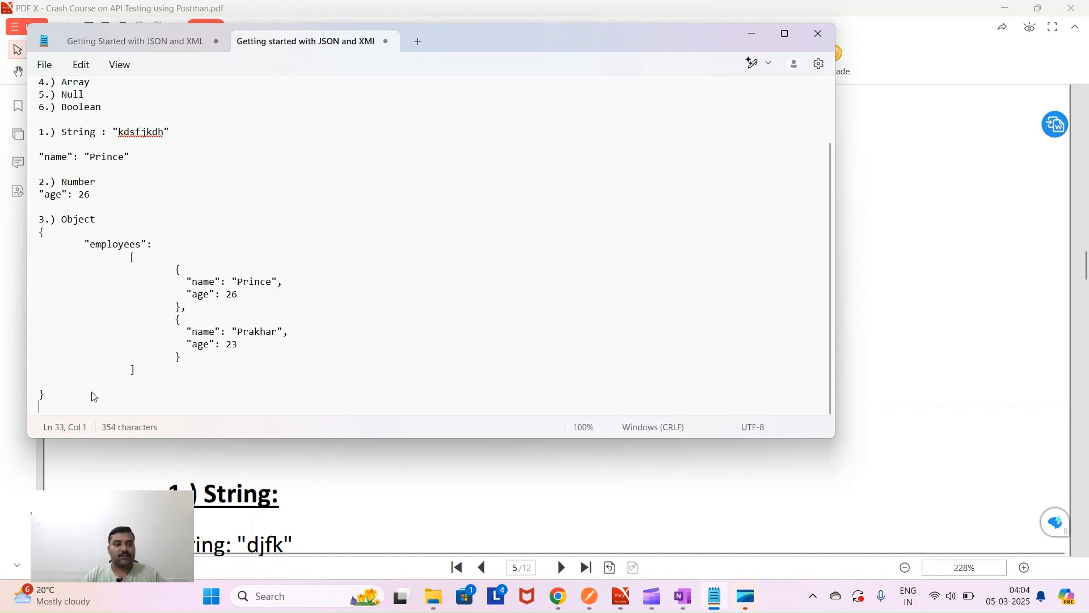
key("Return")
key("ctrl+v")
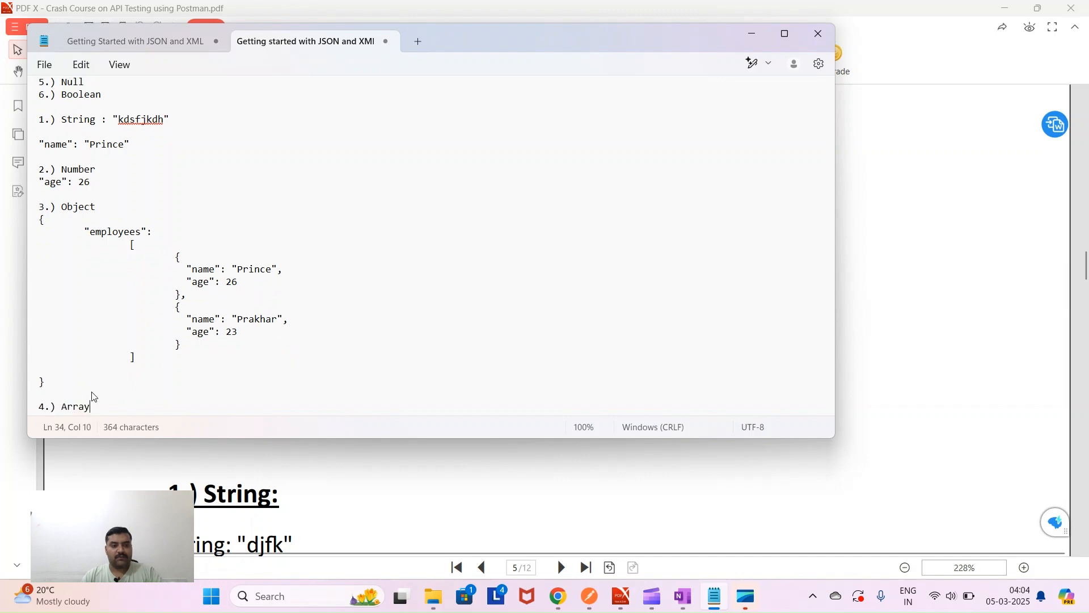
key("Return")
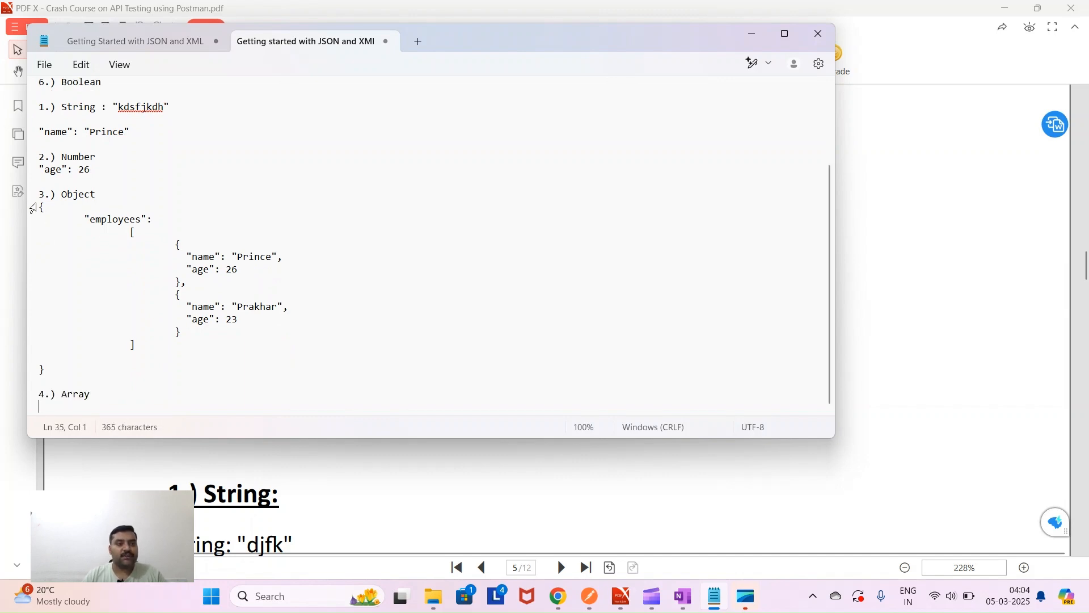
left_click_drag(39, 207, 55, 366)
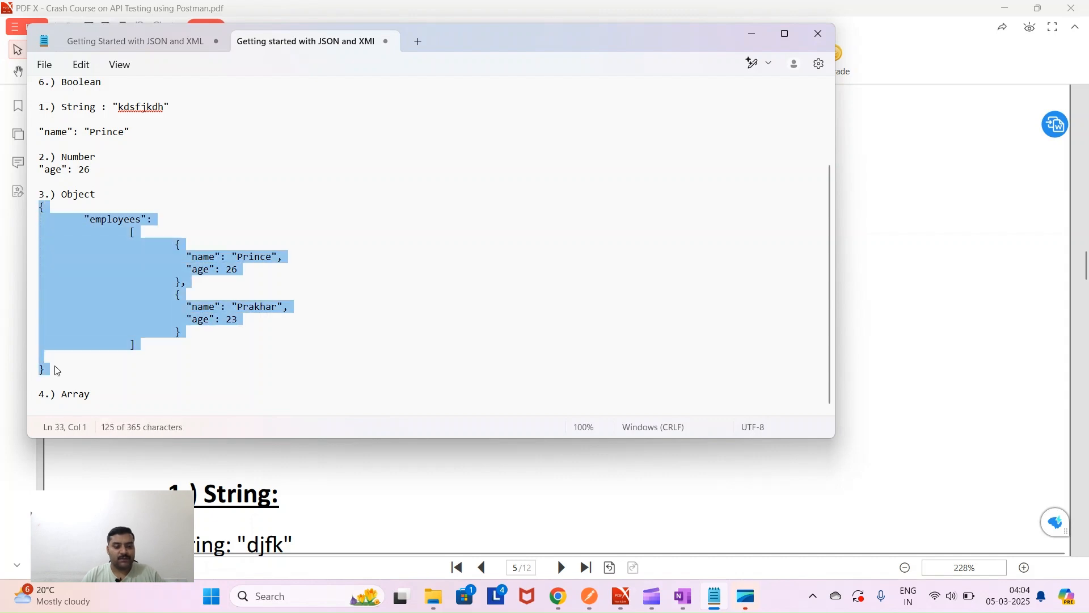
key("ctrl+c")
left_click(94, 396)
key("Return")
key("ctrl+v")
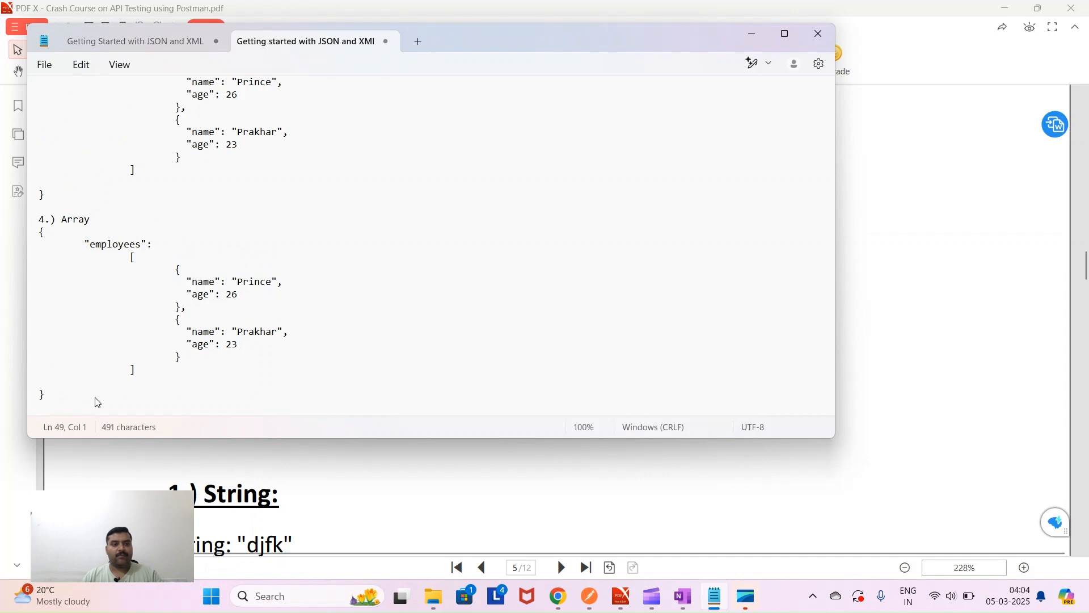
- Give the first employee a "Phone" key holding an array of two phone numbers
left_click(241, 295)
type(",")
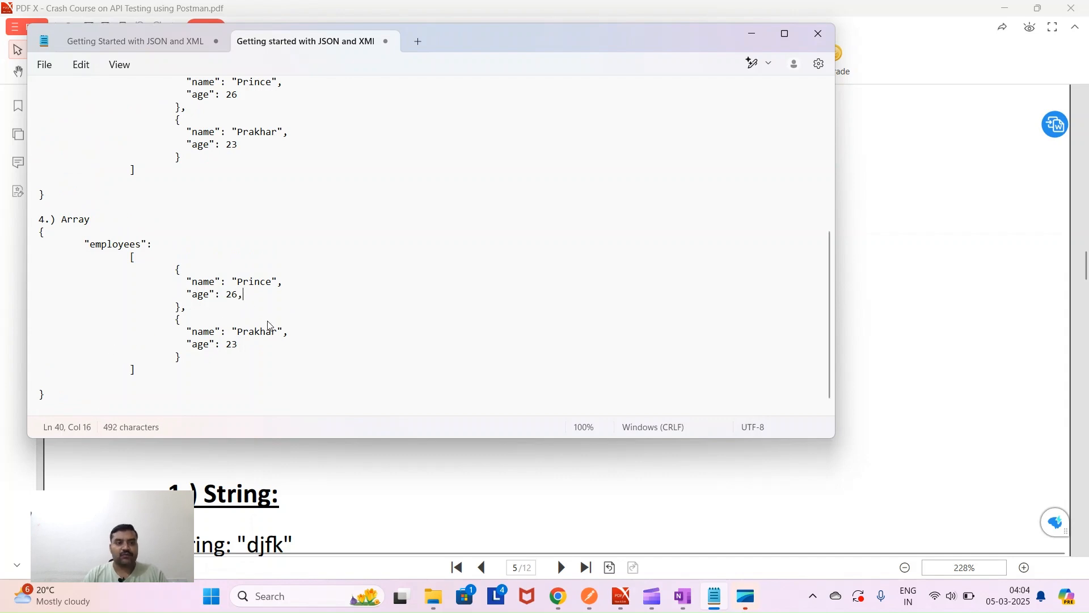
key("Return")
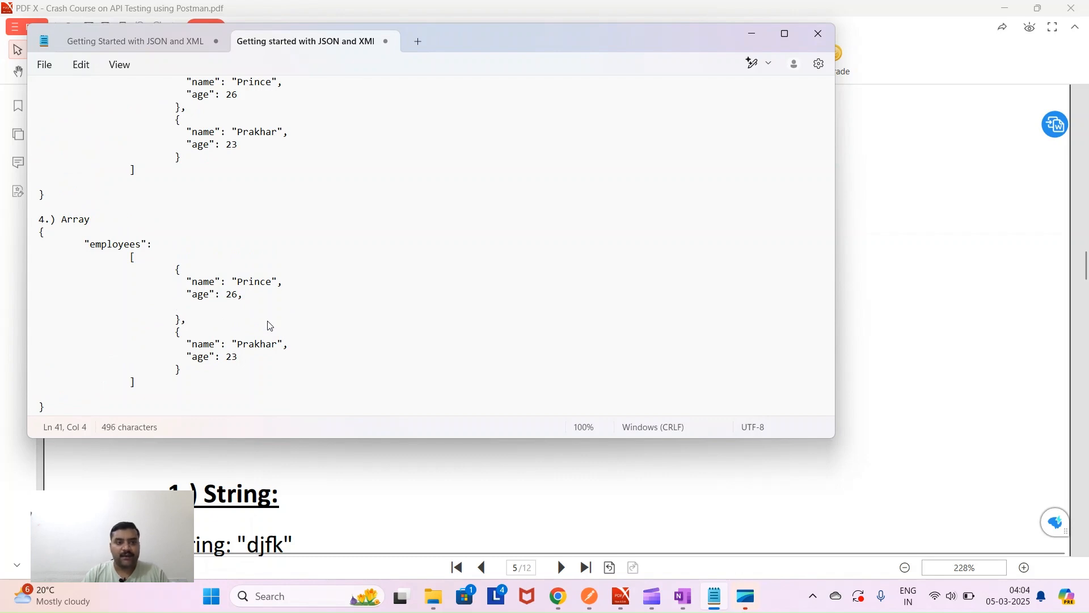
type("\"\"")
type("Phone")
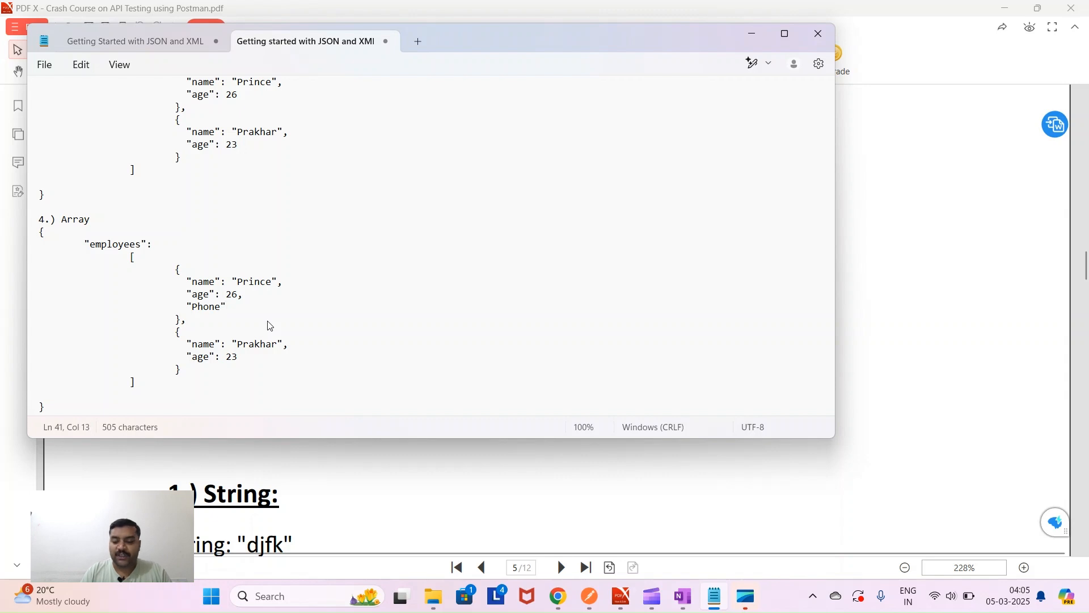
type(": []")
type("378463847")
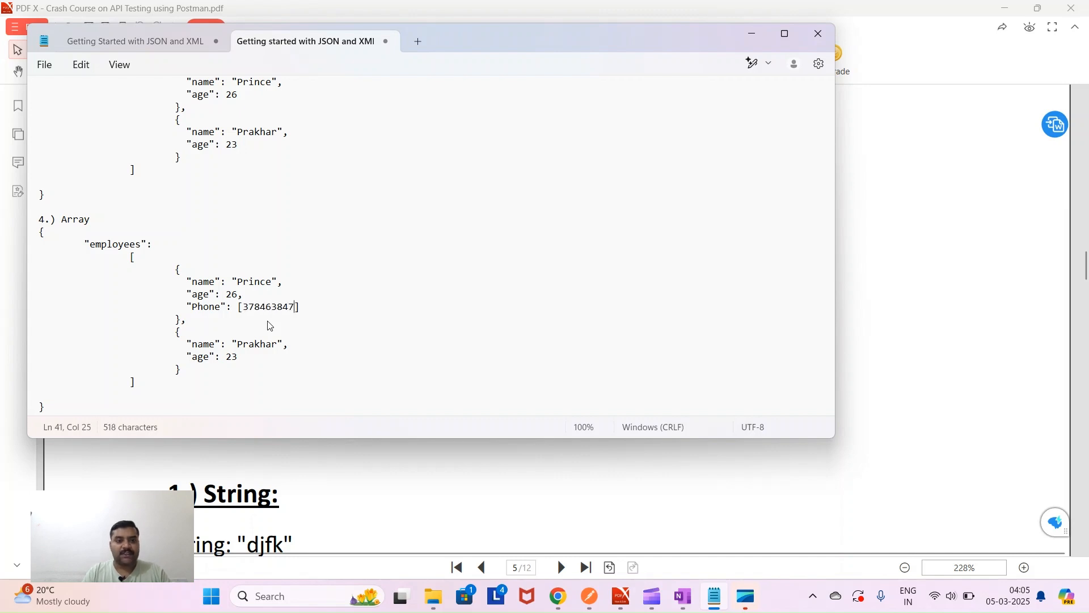
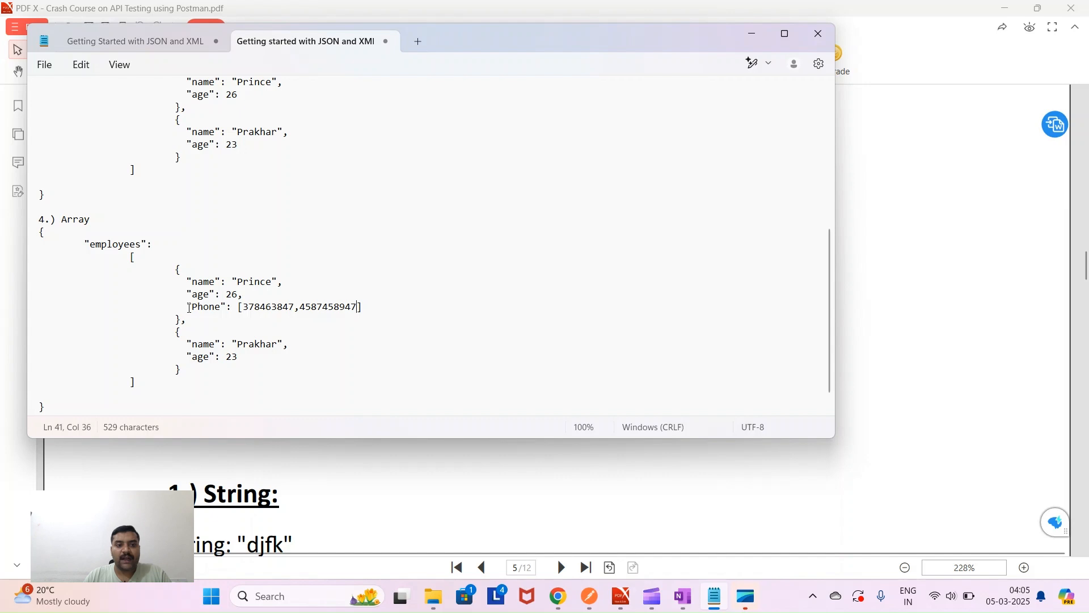
- Copy the first employee's Phone line into the second employee, after its age entry
left_click_drag(187, 307, 363, 308)
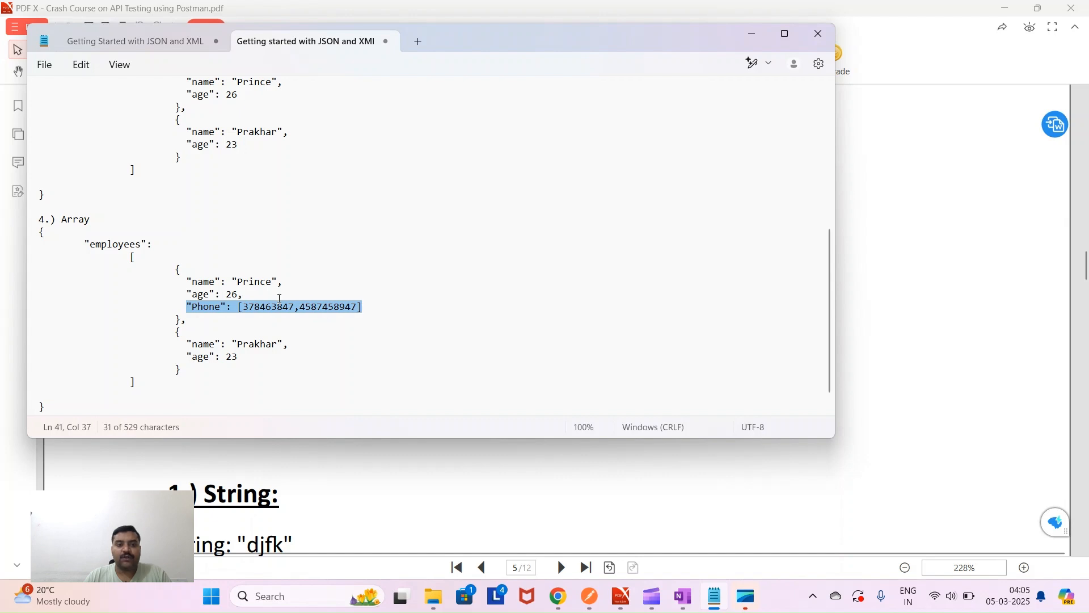
left_click_drag(178, 266, 189, 320)
left_click(366, 306)
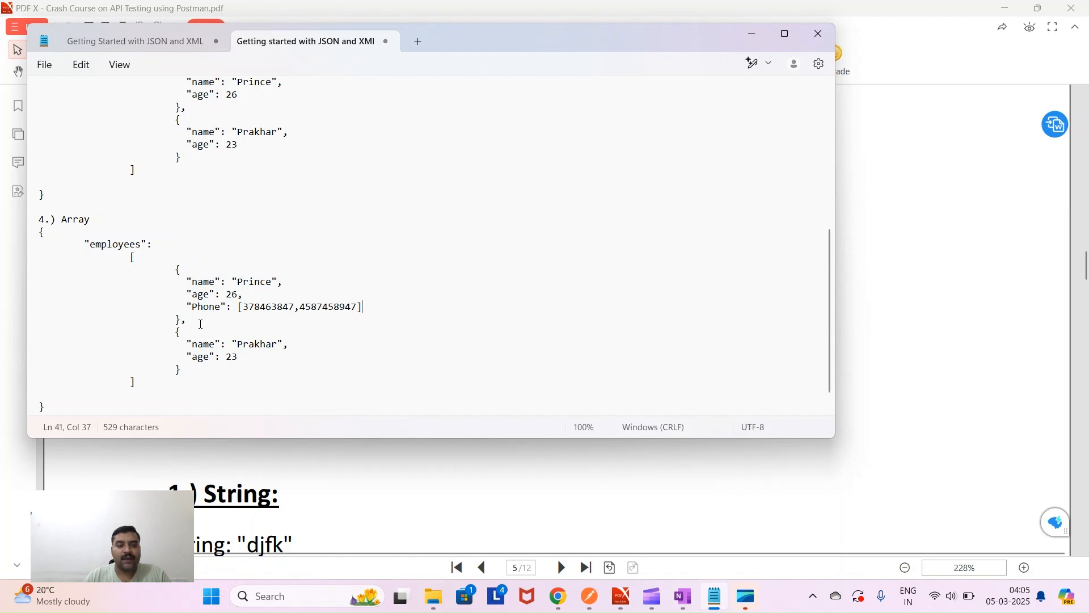
left_click_drag(187, 306, 374, 310)
key("ctrl+c")
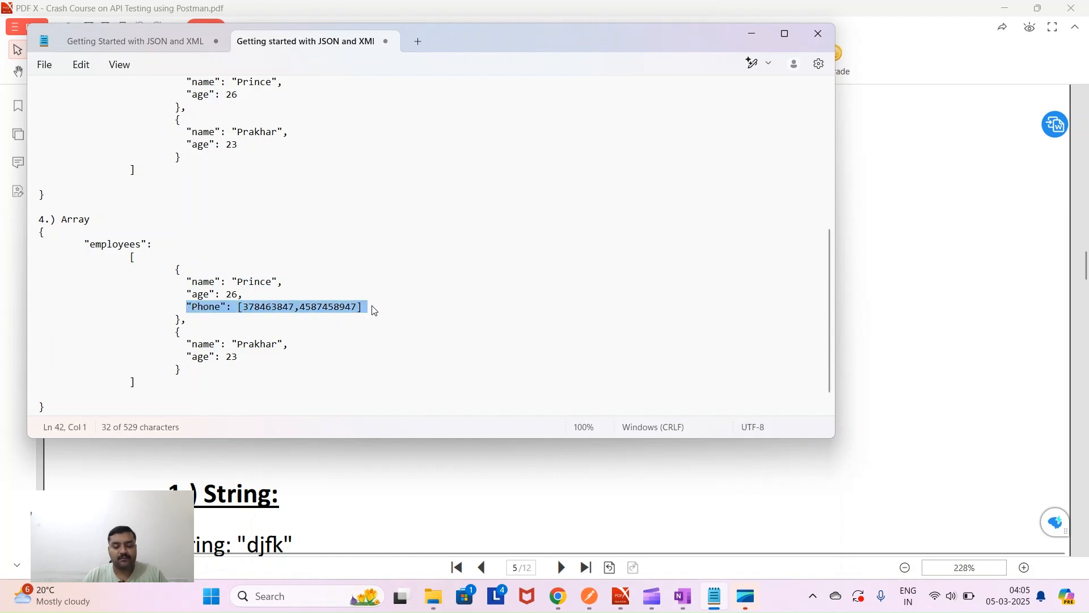
left_click(255, 358)
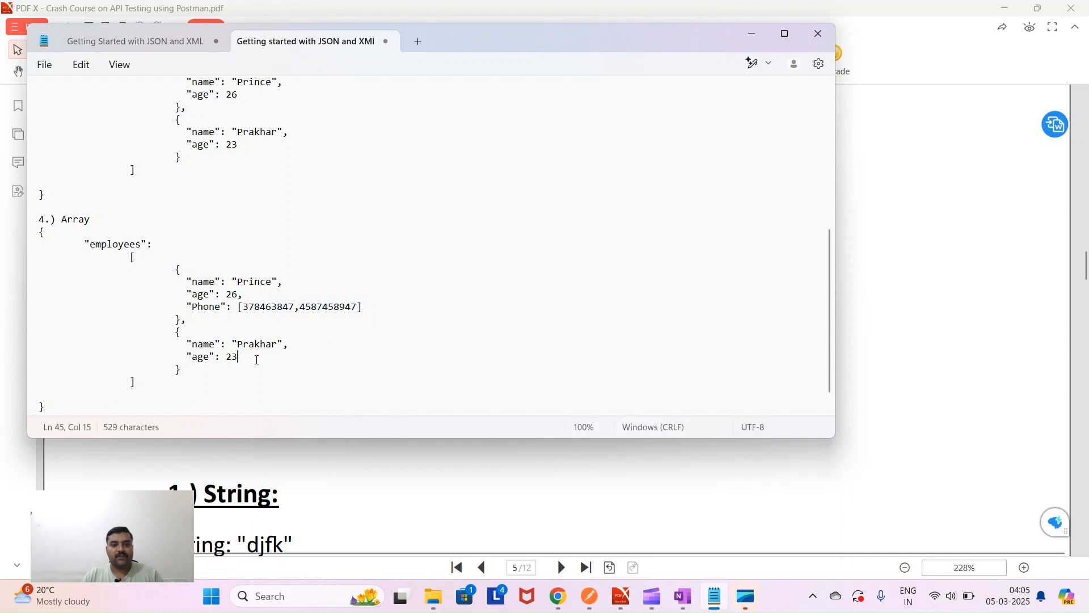
type(",")
key("Return")
key("Tab")
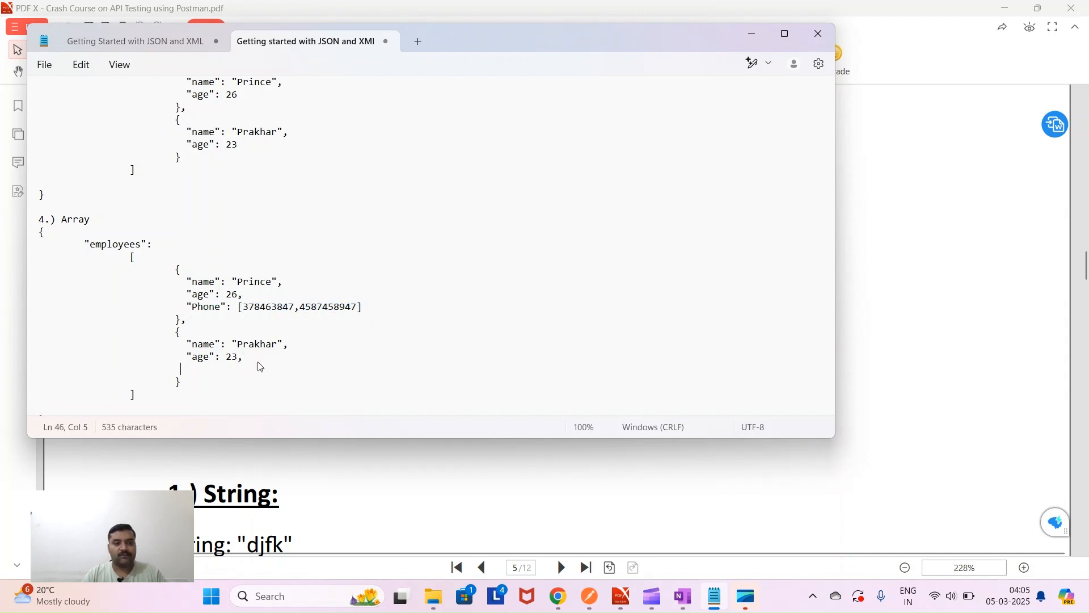
key("ctrl+v")
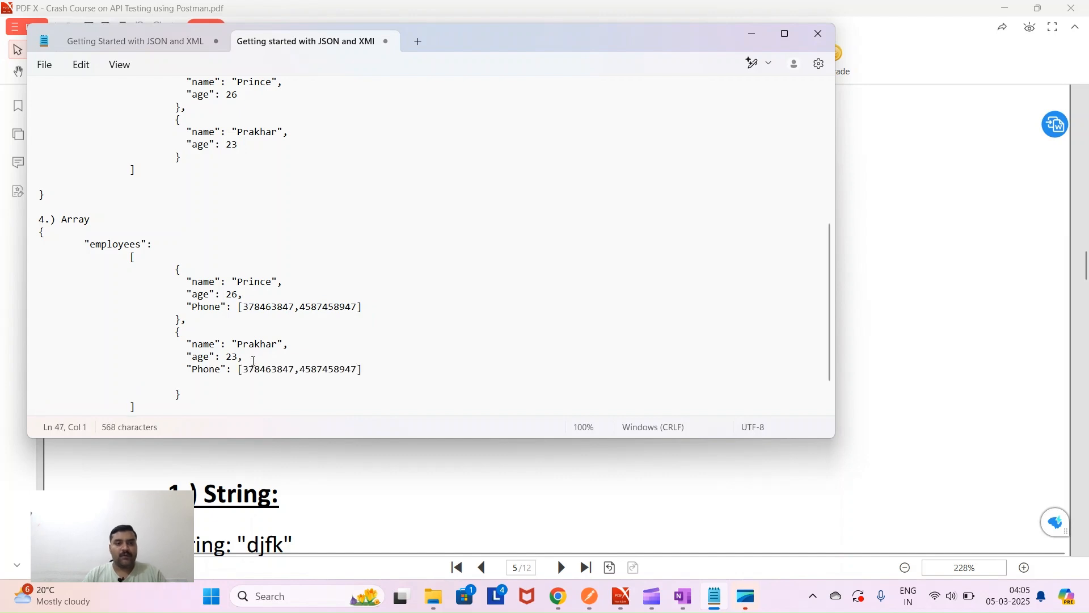
- Change the second employee's two phone numbers to different values
left_click(264, 375)
key("BackSpace")
key("BackSpace")
type("df")
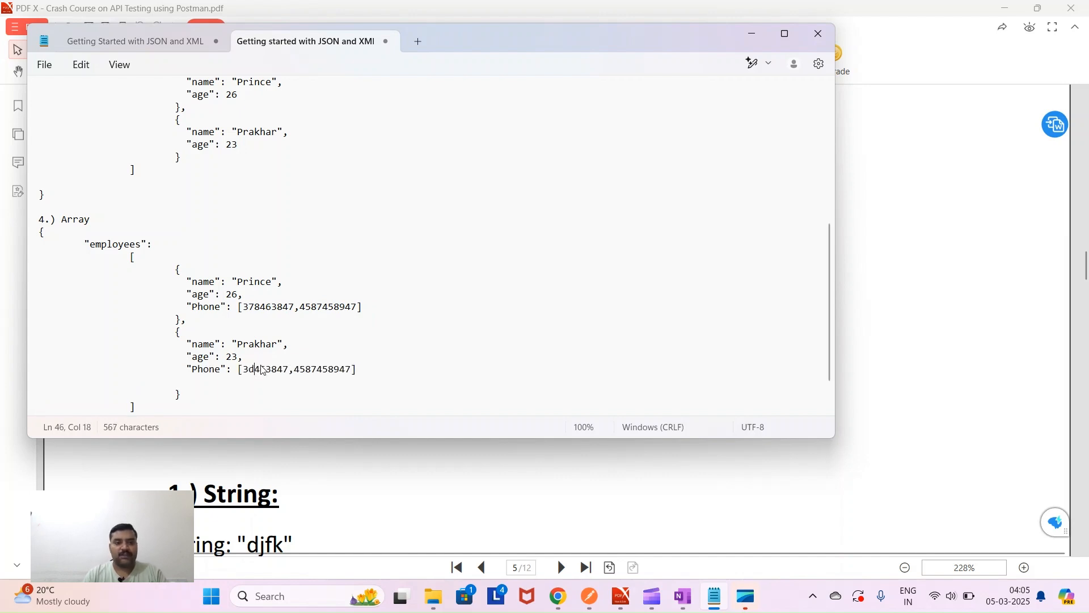
key("BackSpace")
key("BackSpace")
type("3734")
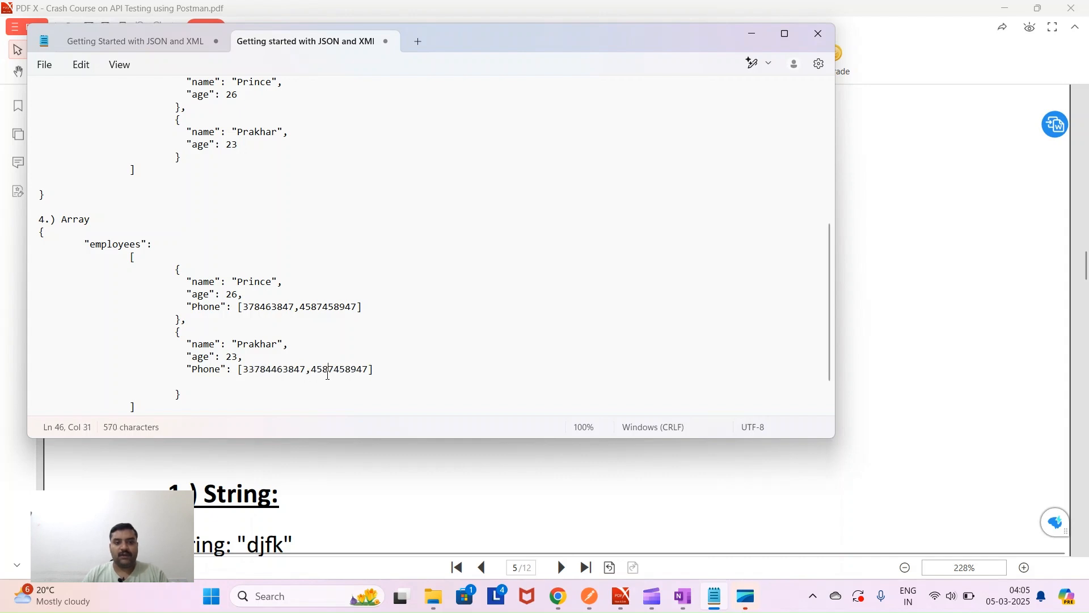
key("BackSpace")
key("BackSpace")
key("BackSpace")
key("BackSpace")
type(", 343765")
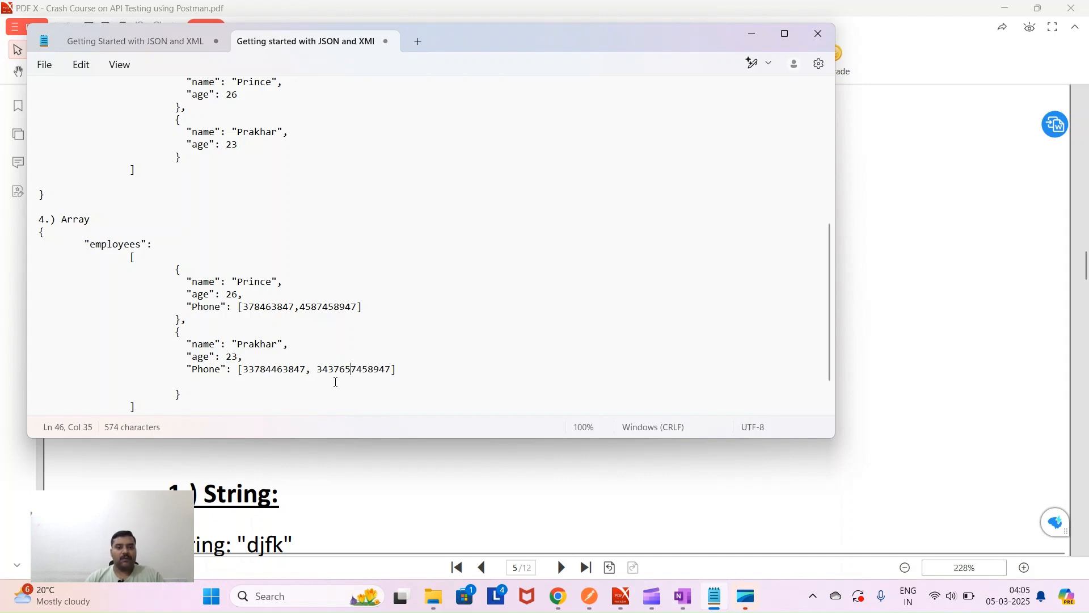
- Add a space after the comma in the first Phone array, then cancel the Save As dialog
left_click(305, 310)
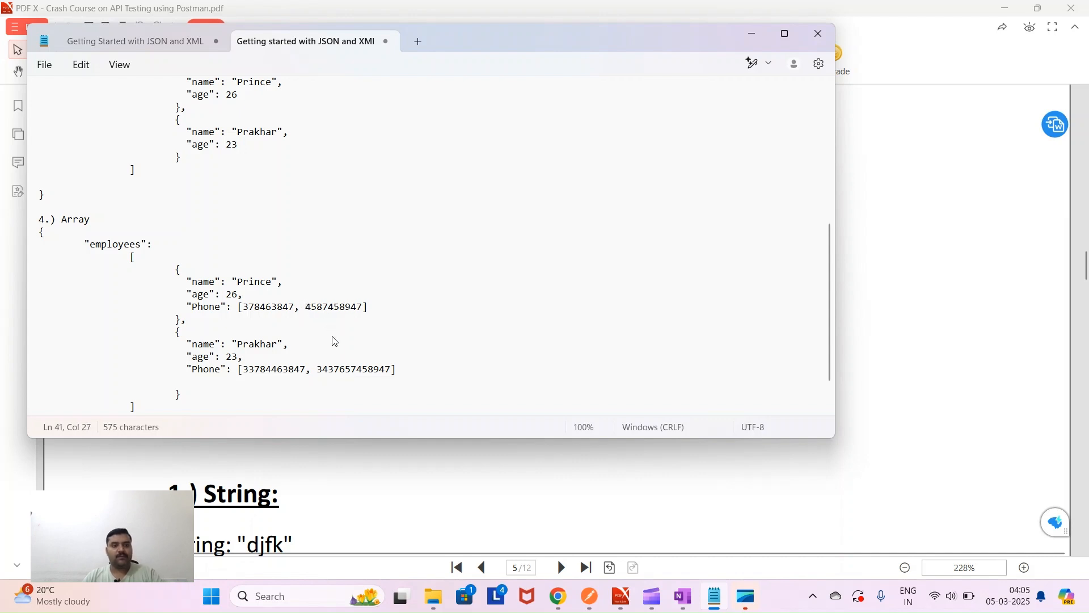
key("ctrl+s")
left_click(506, 343)
- Add a '5.) Null' heading after the Array example at the end of the file
scroll(185, 224, "up", 10)
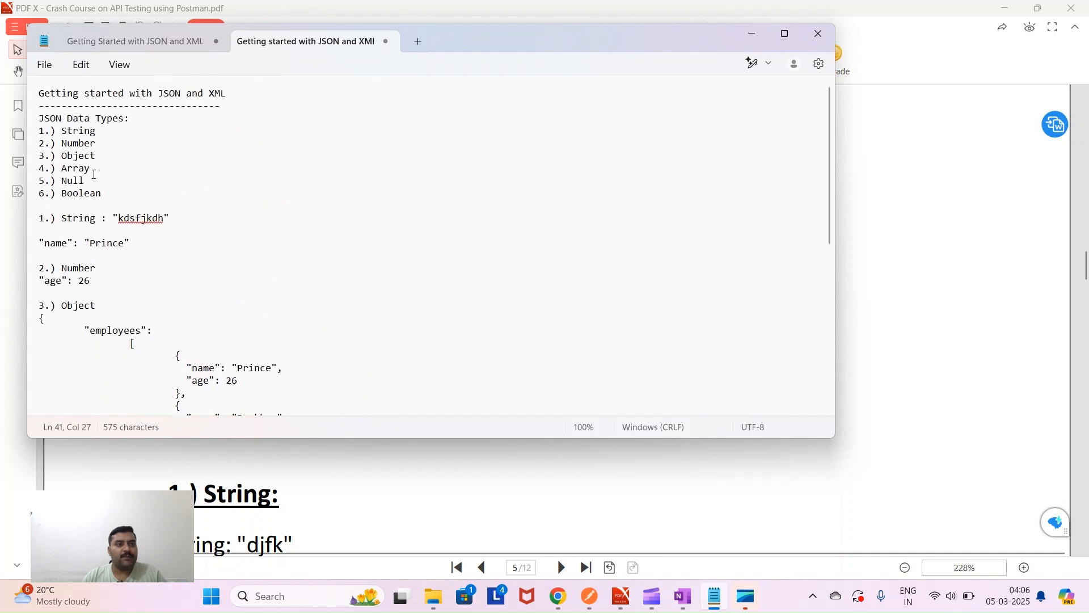
left_click_drag(39, 180, 85, 180)
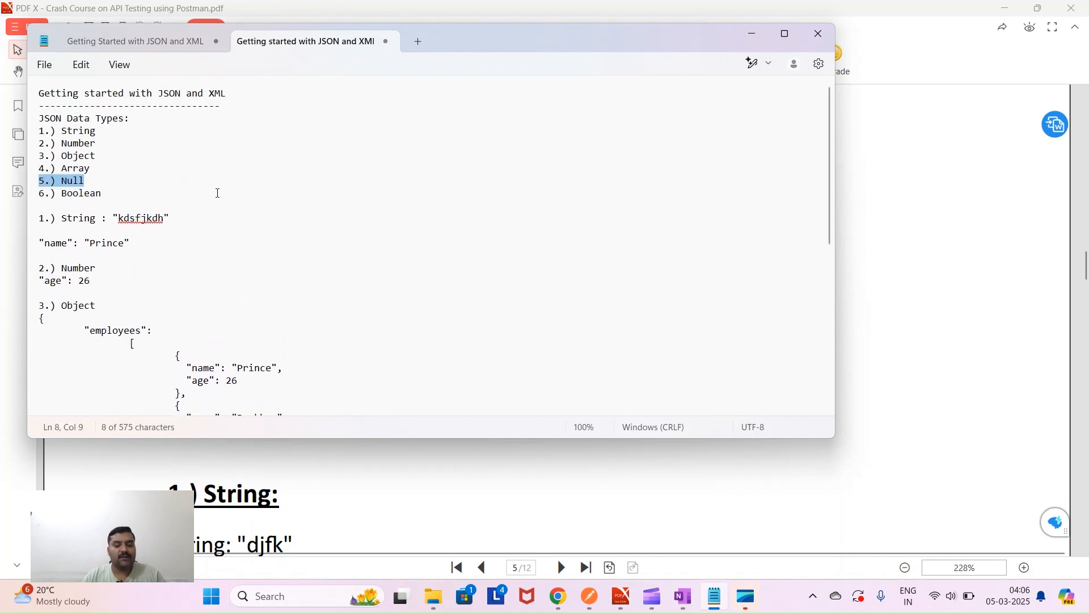
scroll(263, 242, "down", 8)
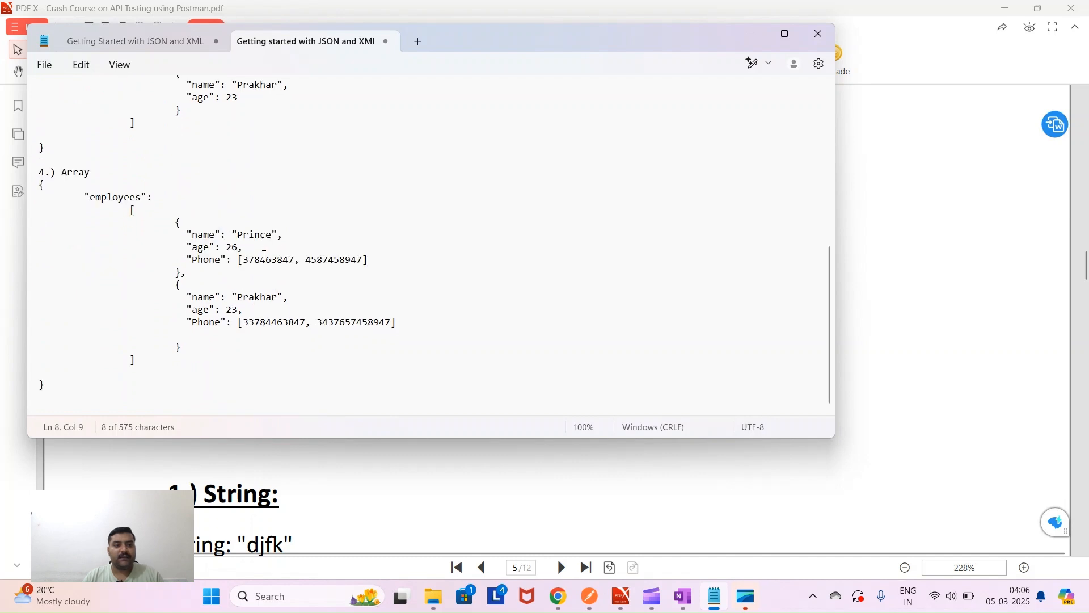
left_click(84, 384)
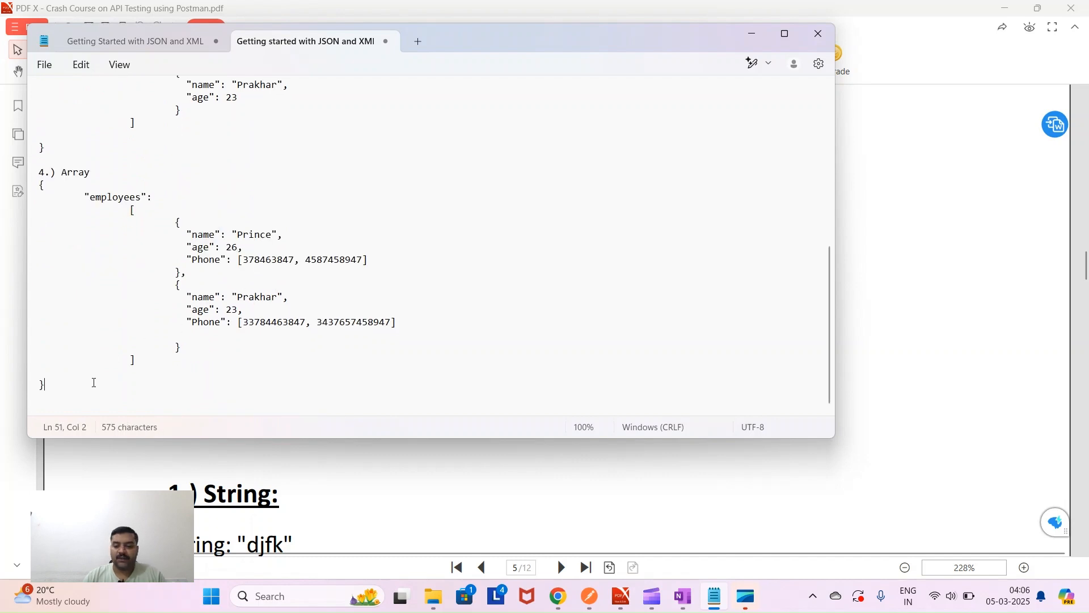
key("Return")
key("Return")
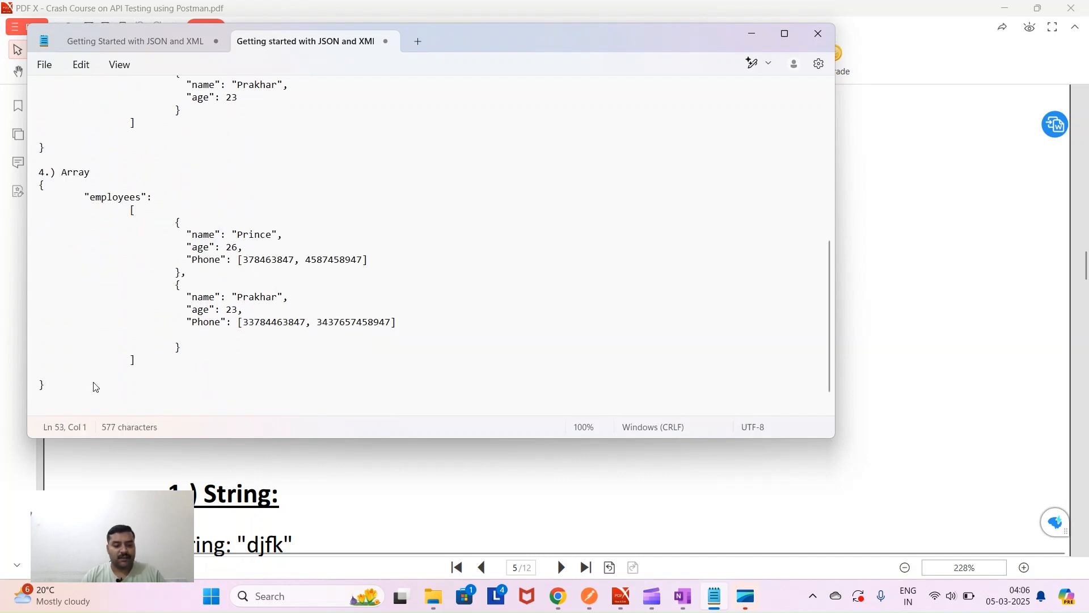
type("5.) Null")
key("Return")
key("Return")
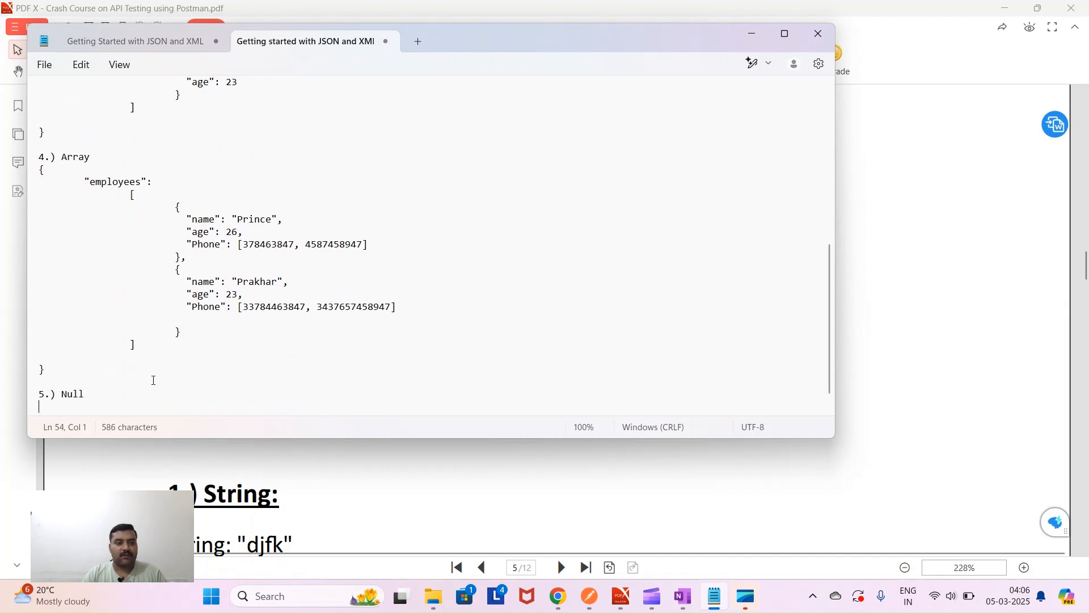
- Paste a copy of the Array example's employees JSON block under the Null heading
left_click(40, 157)
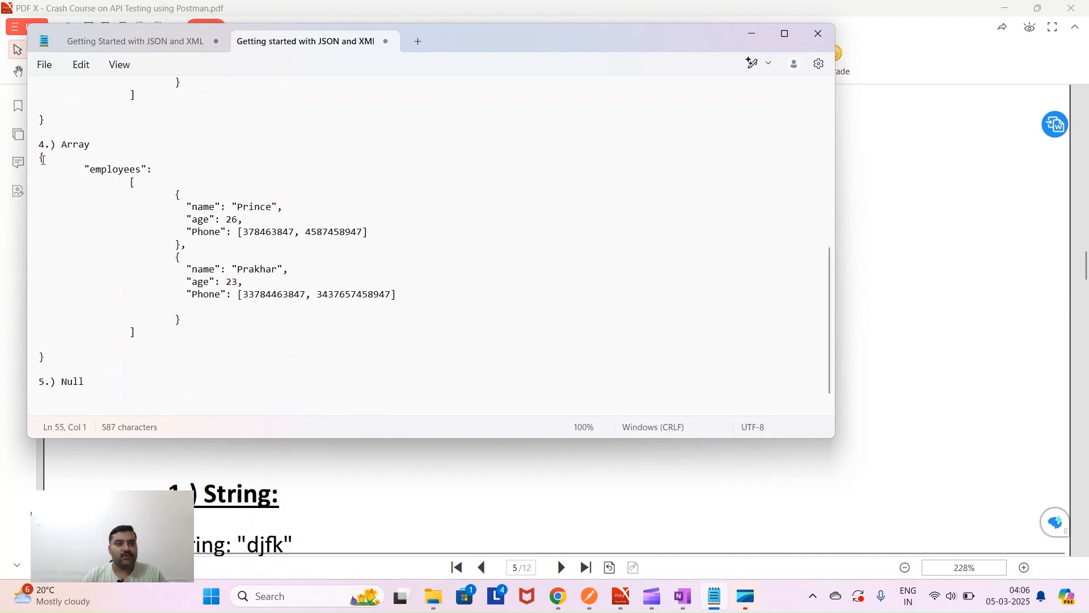
left_click_drag(40, 157, 63, 354)
key("ctrl+c")
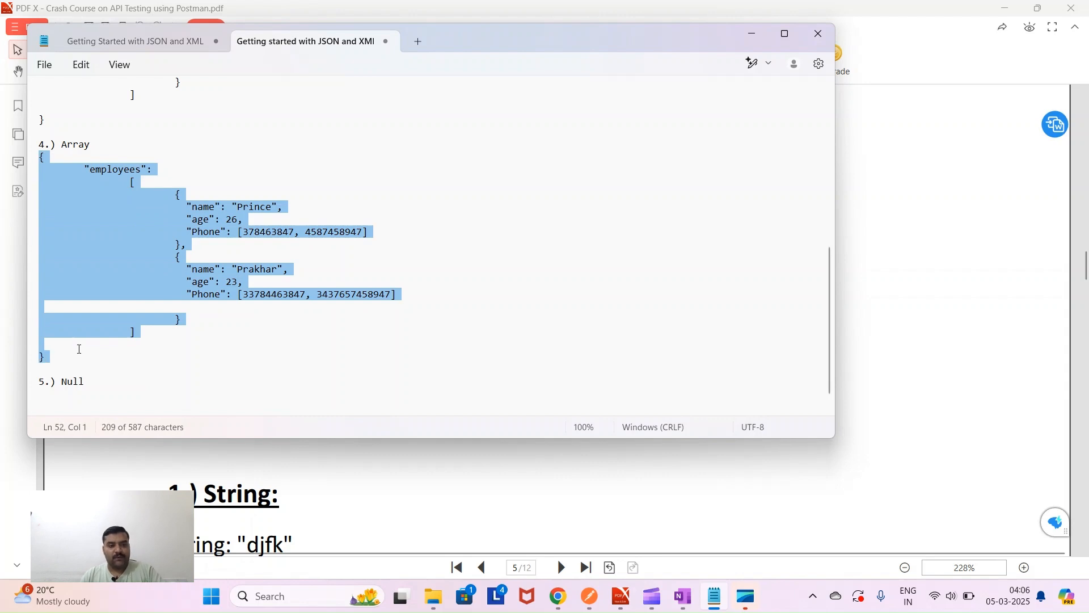
left_click(109, 384)
key("Return")
key("ctrl+v")
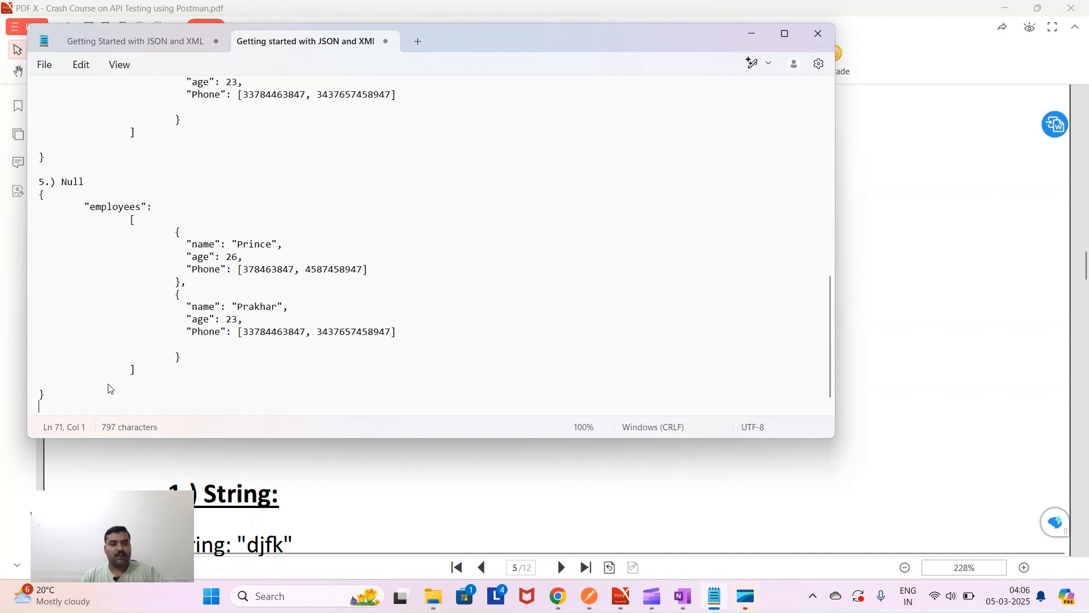
left_click(372, 271)
type(",")
key("Return")
key("Tab")
key("Tab")
key("Tab")
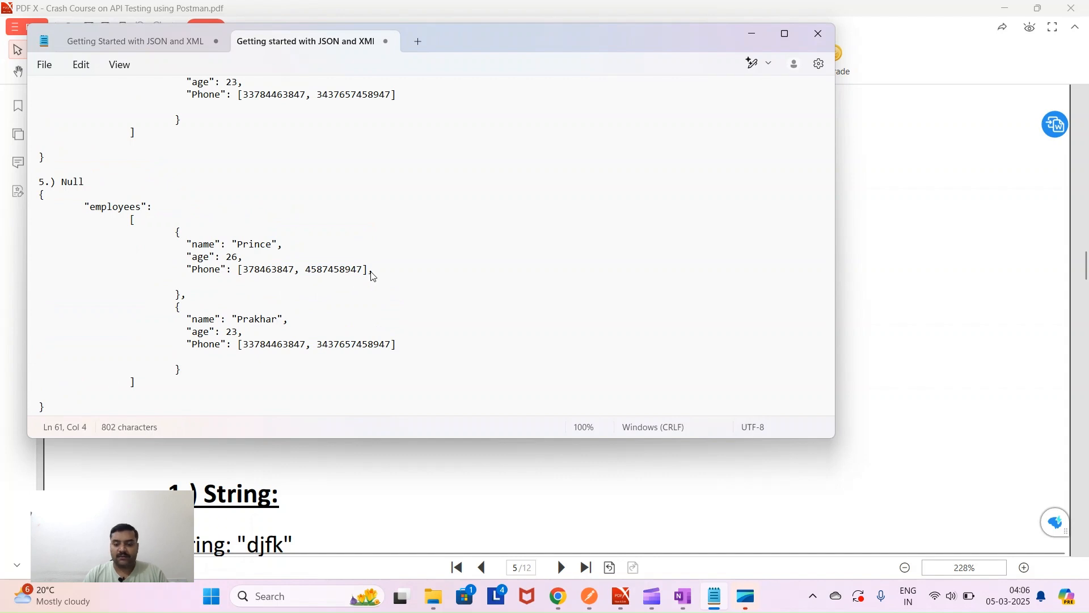
type("\"\"")
type("gender")
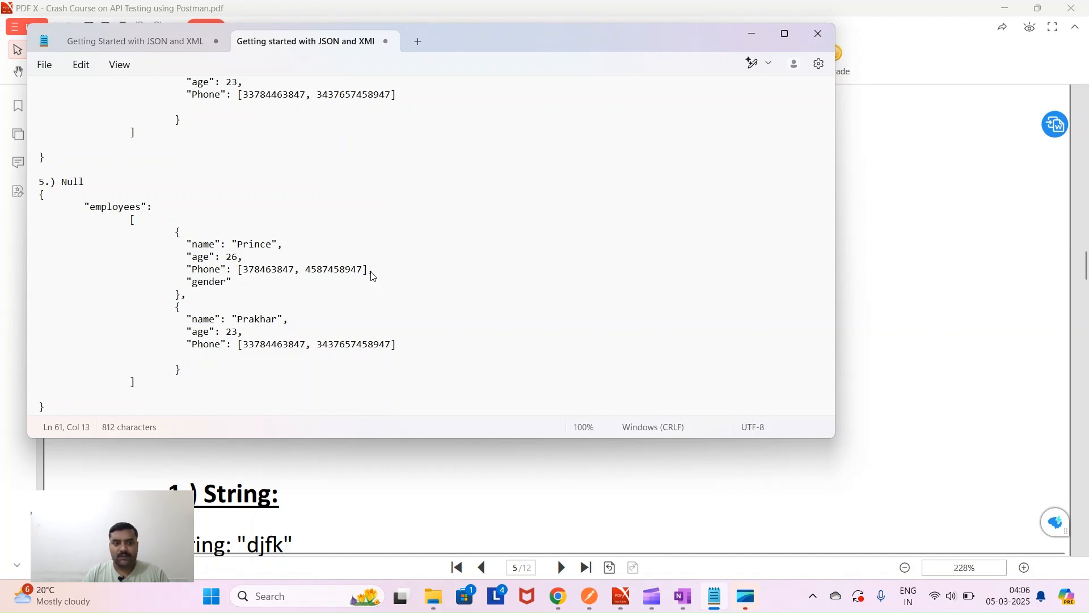
type(":")
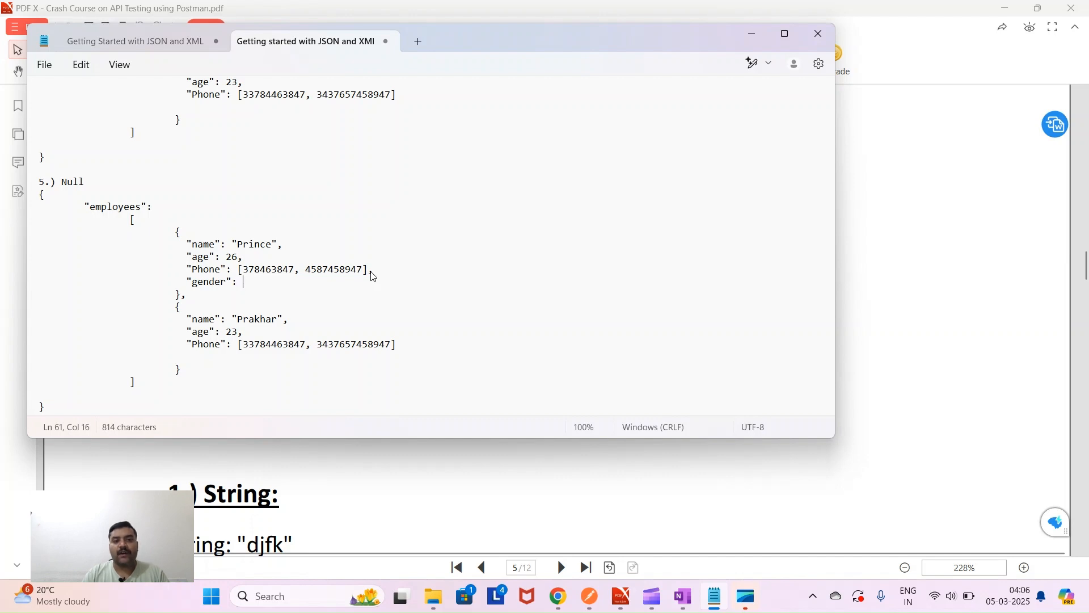
type(" null")
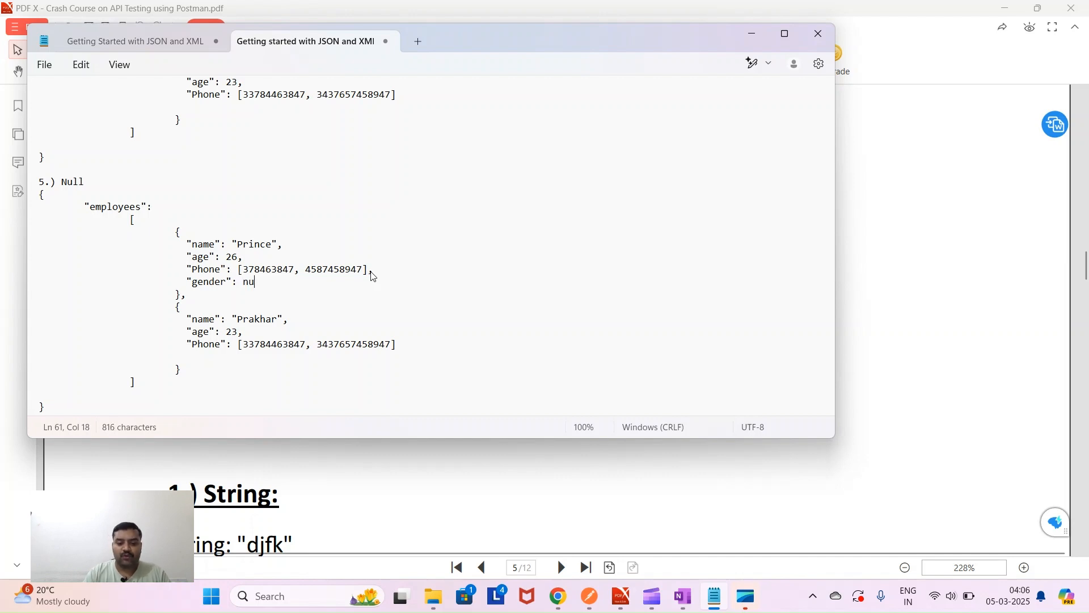
key("BackSpace")
key("BackSpace")
key("BackSpace")
key("BackSpace")
type("\": \"")
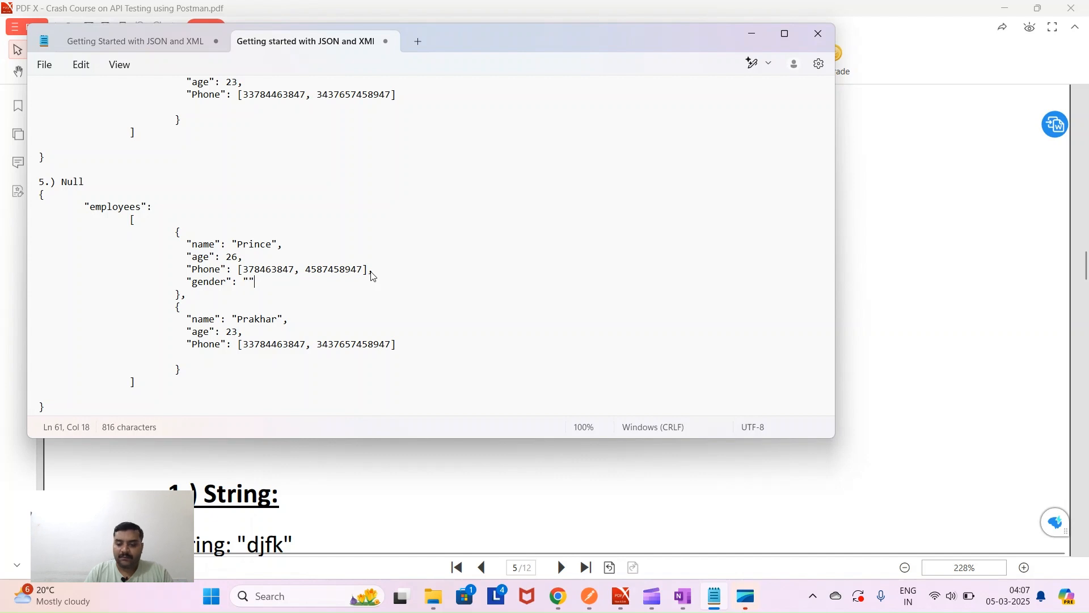
type("M")
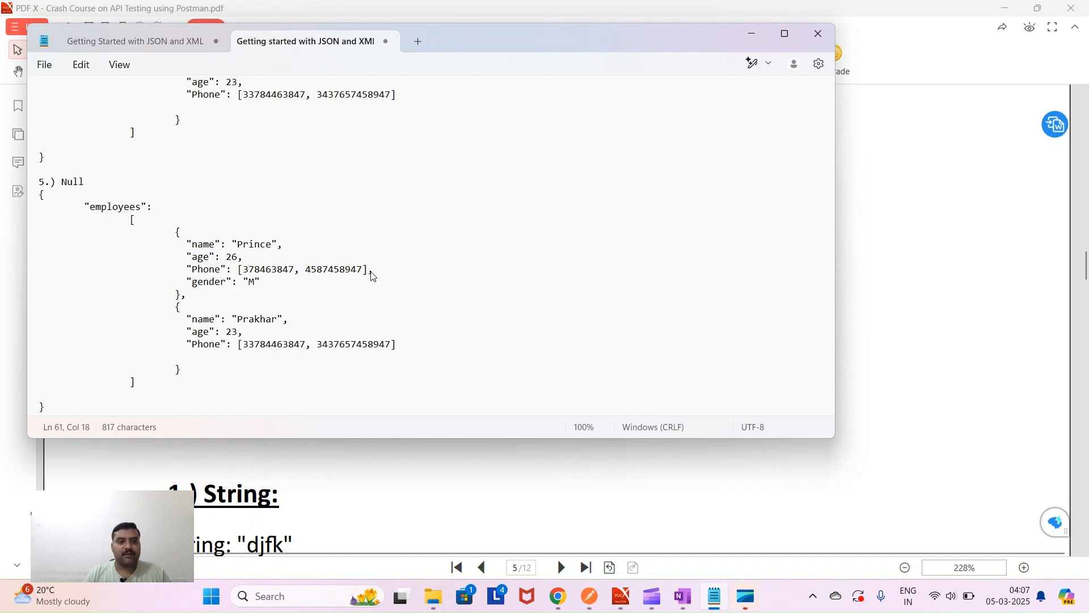
left_click(403, 346)
type(",")
key("Return")
key("Tab")
key("Tab")
key("Tab")
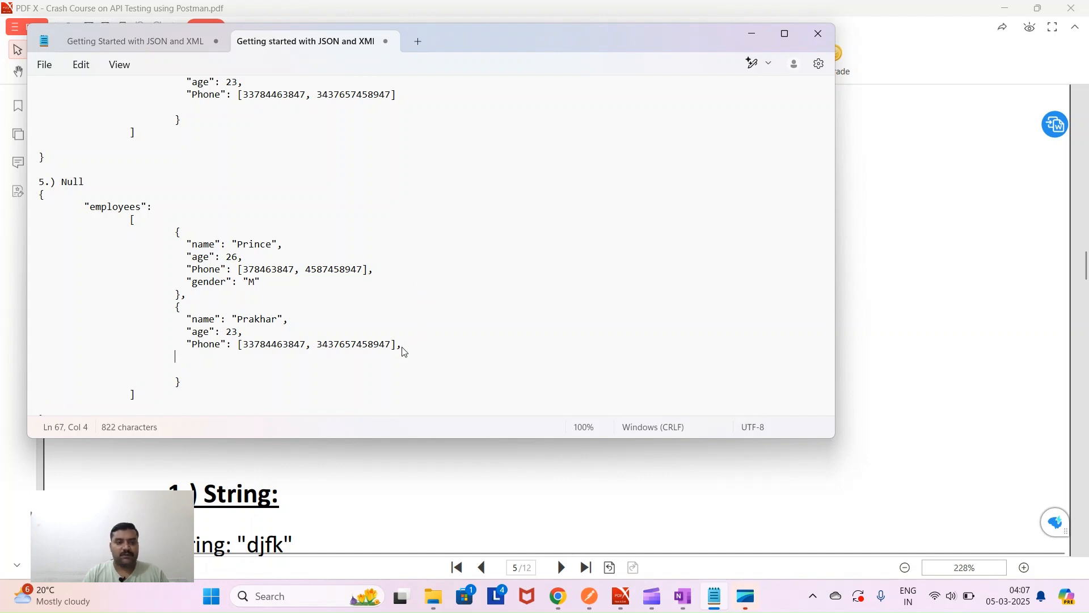
type("\"\"")
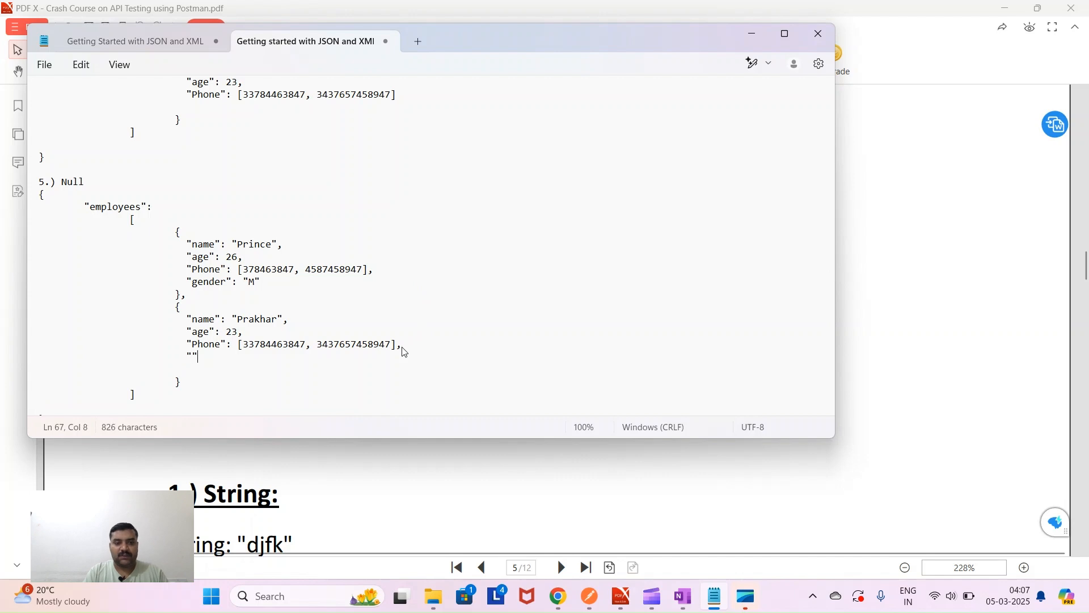
type("gender")
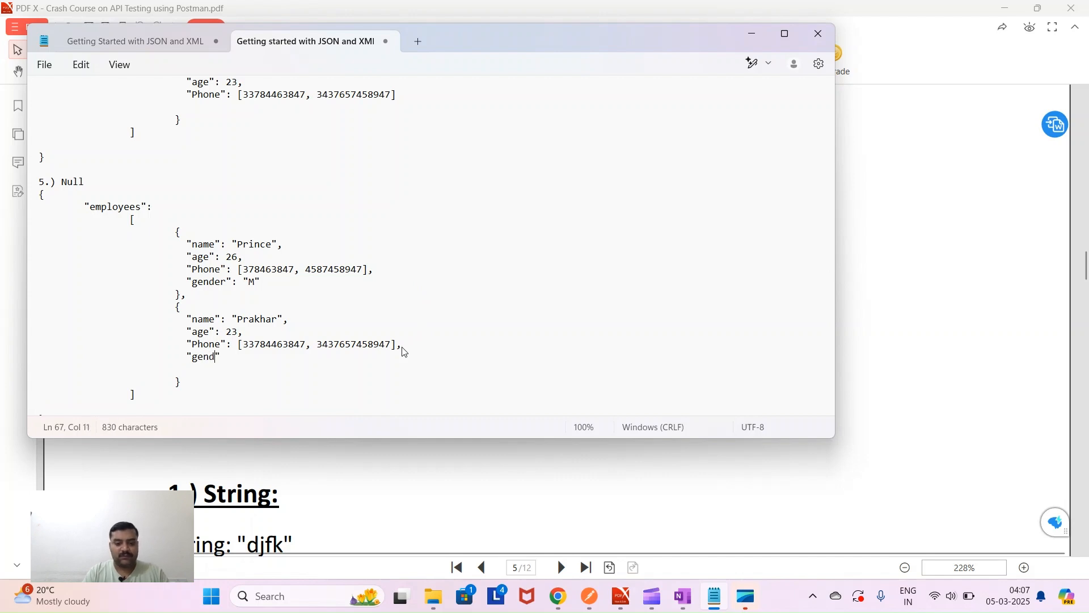
key("Right")
type(":")
type(" \"M\"")
key("Left")
type("M")
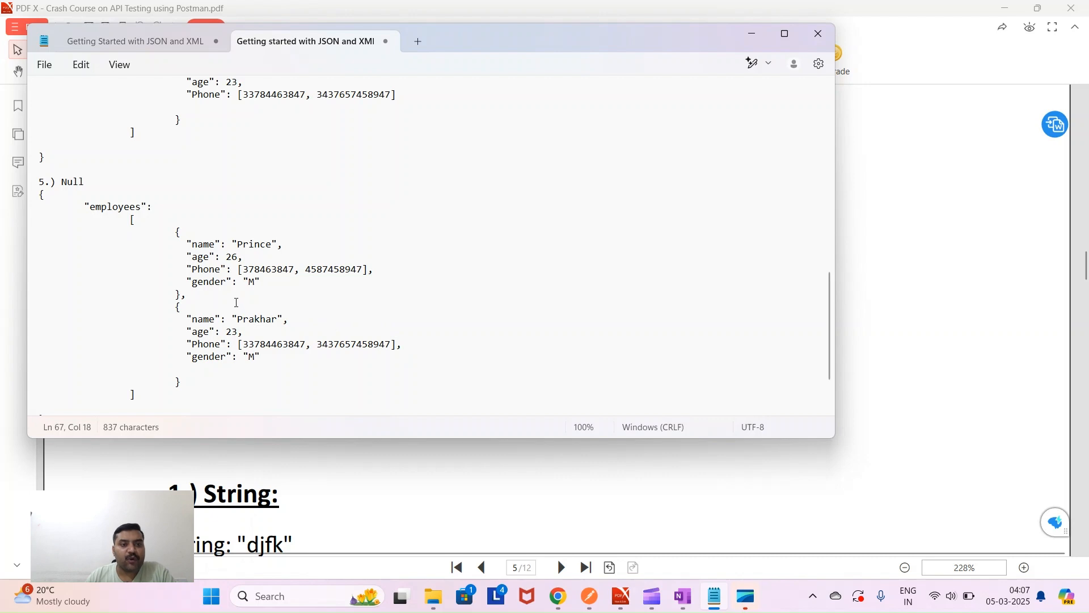
key("Up")
key("Up")
key("Up")
key("Up")
key("Up")
key("Up")
double_click(251, 282)
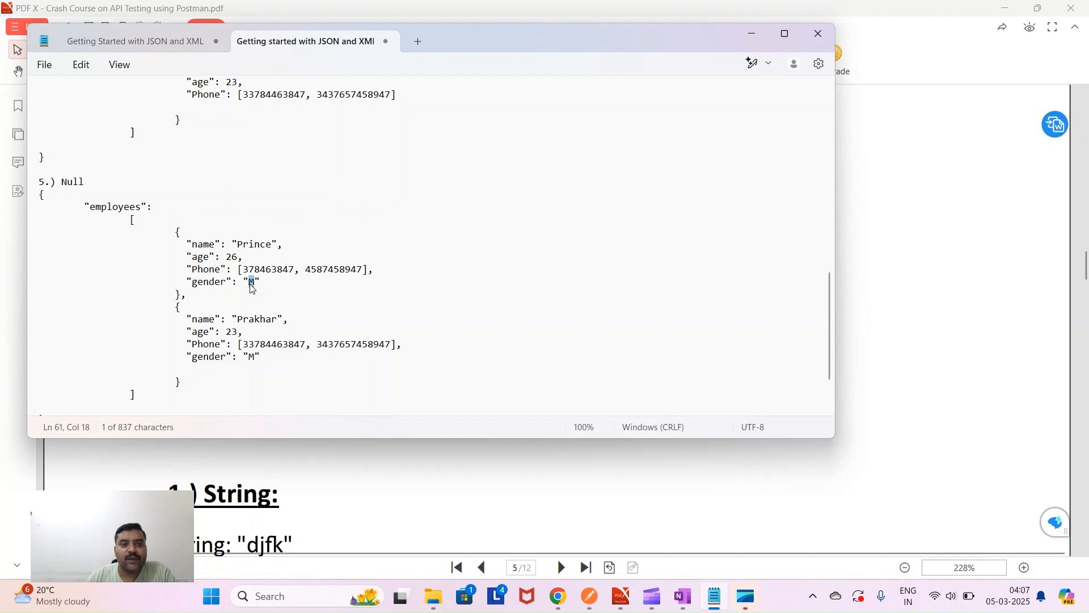
left_click(250, 282)
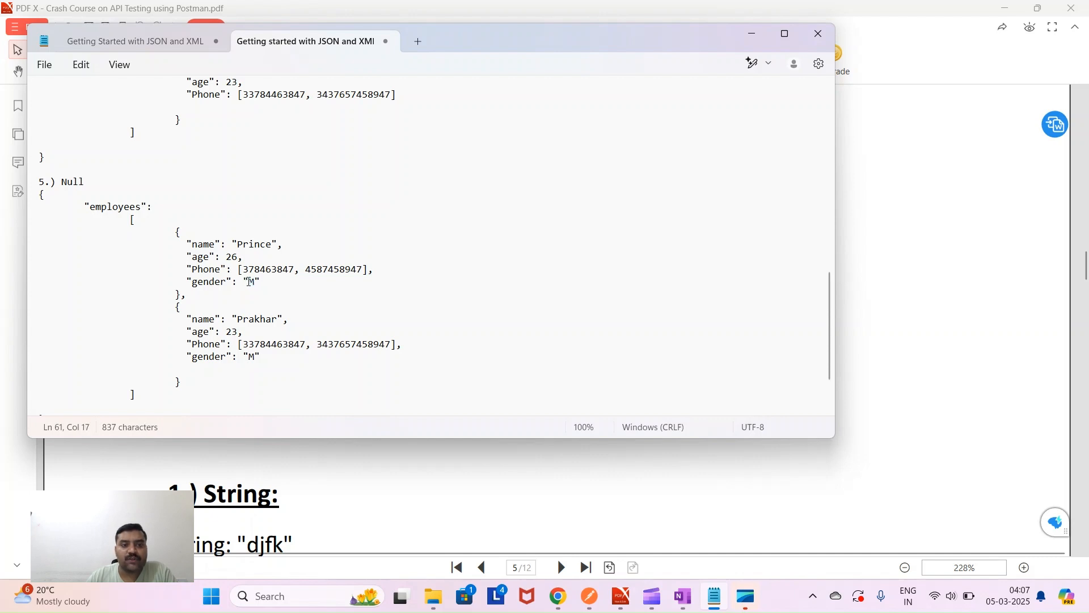
double_click(246, 282)
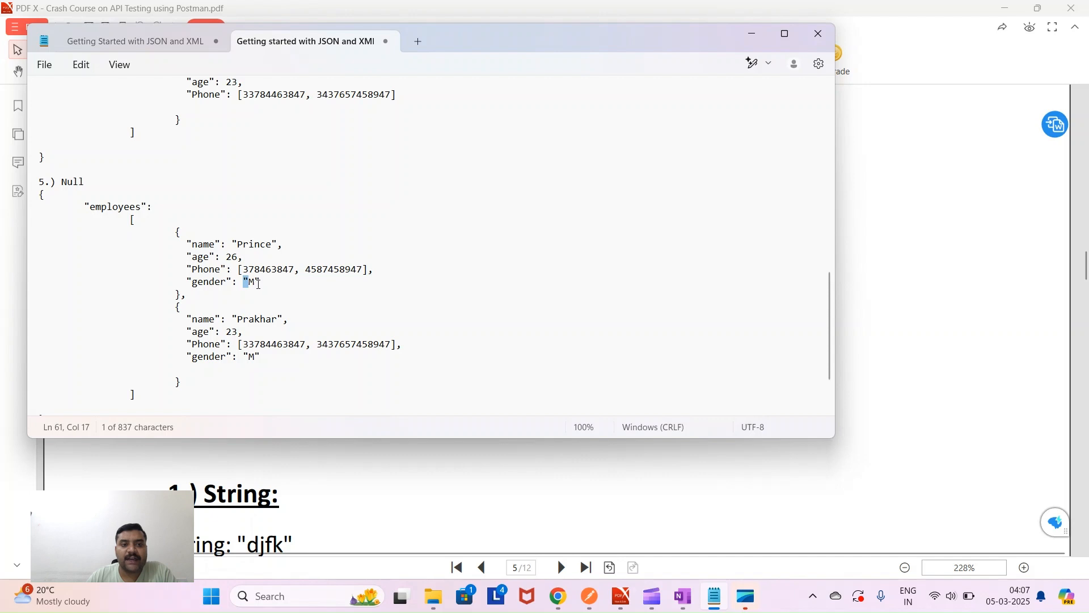
double_click(258, 282)
left_click(249, 282)
scroll(135, 381, "up", 8)
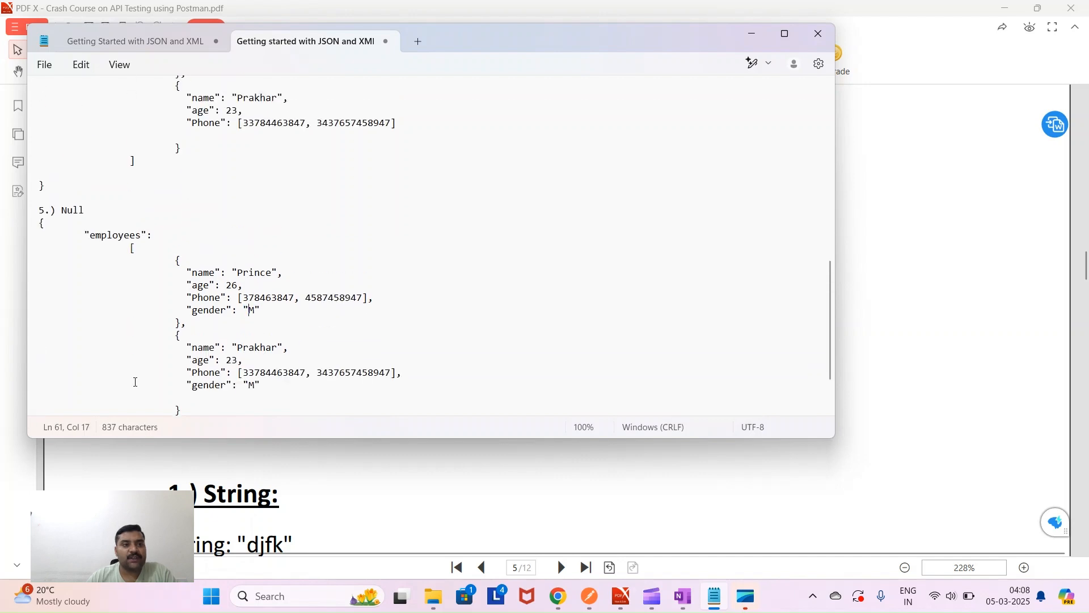
scroll(135, 382, "up", 7)
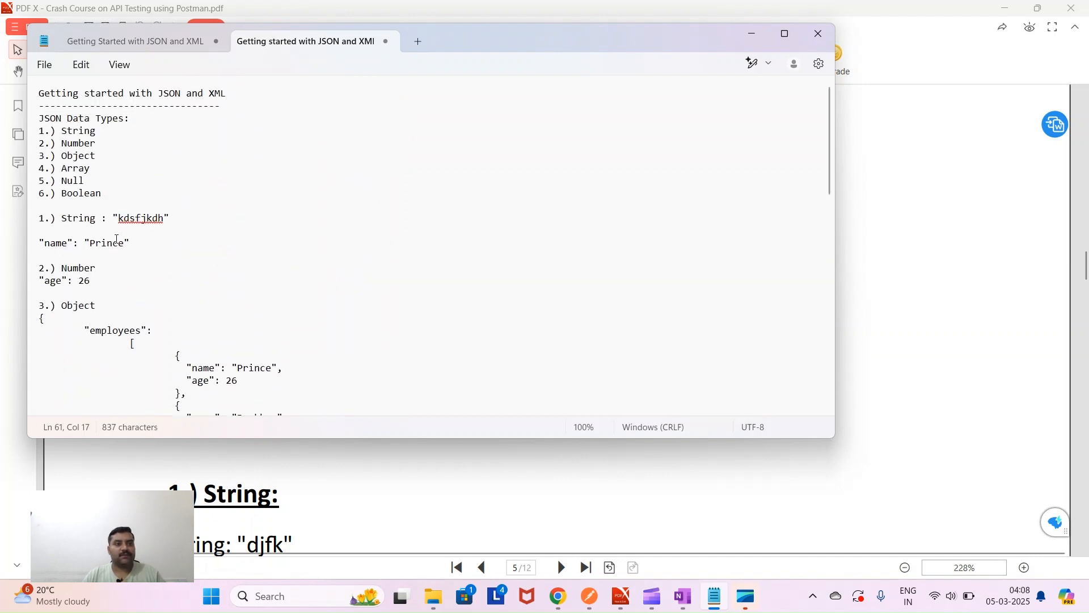
- Add a '6.) Boolean' heading below the Null example and paste the employees JSON under it
left_click_drag(103, 194, 16, 192)
key("ctrl+c")
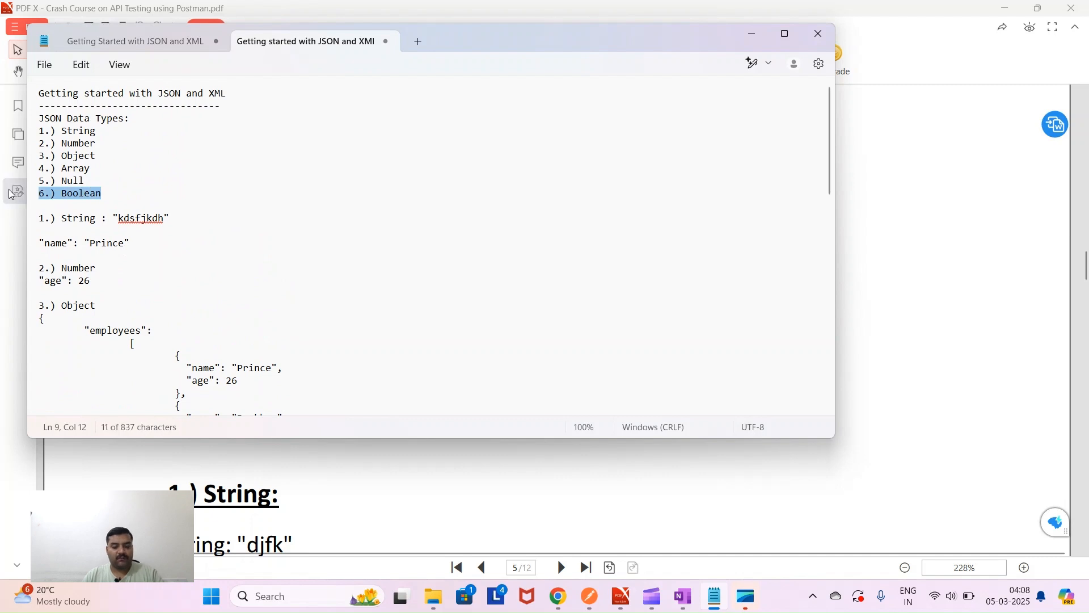
scroll(148, 308, "down", 15)
left_click(44, 387)
key("ctrl+v")
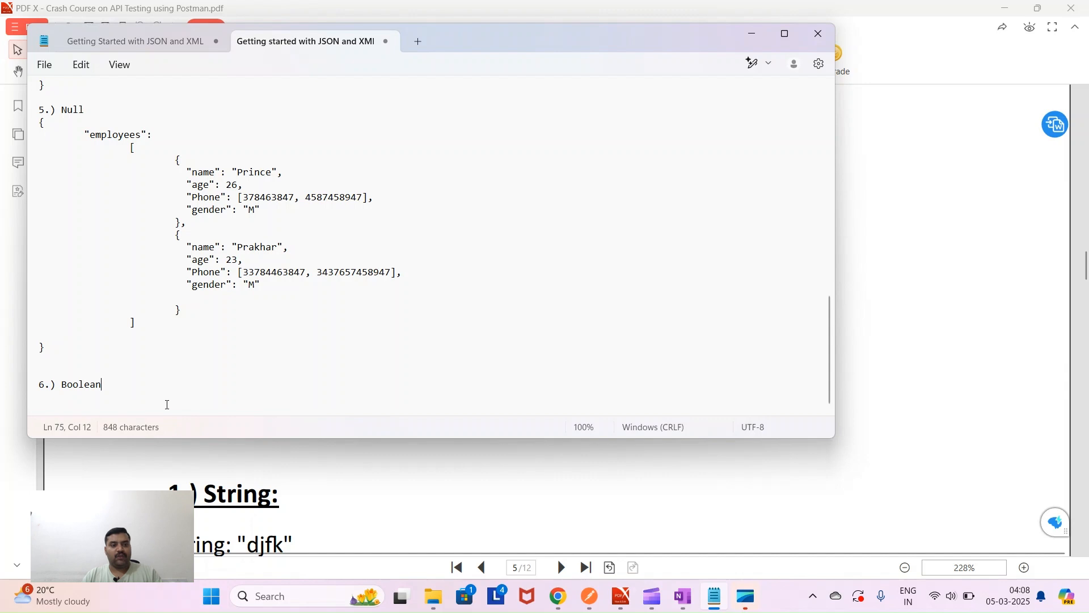
key("Return")
key("Return")
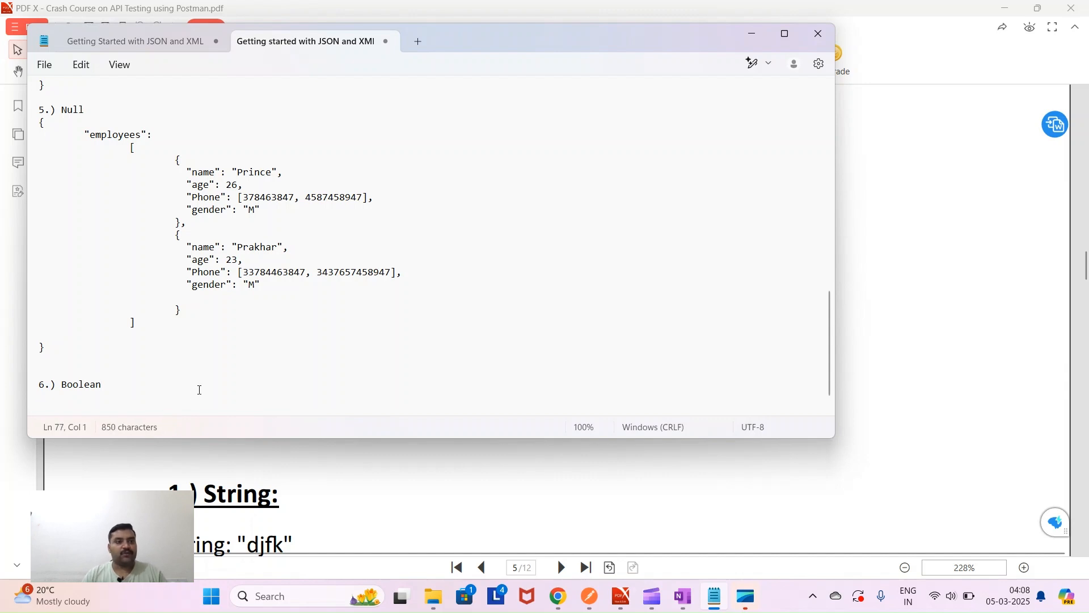
left_click_drag(41, 122, 58, 351)
key("ctrl+c")
scroll(78, 383, "down", 2)
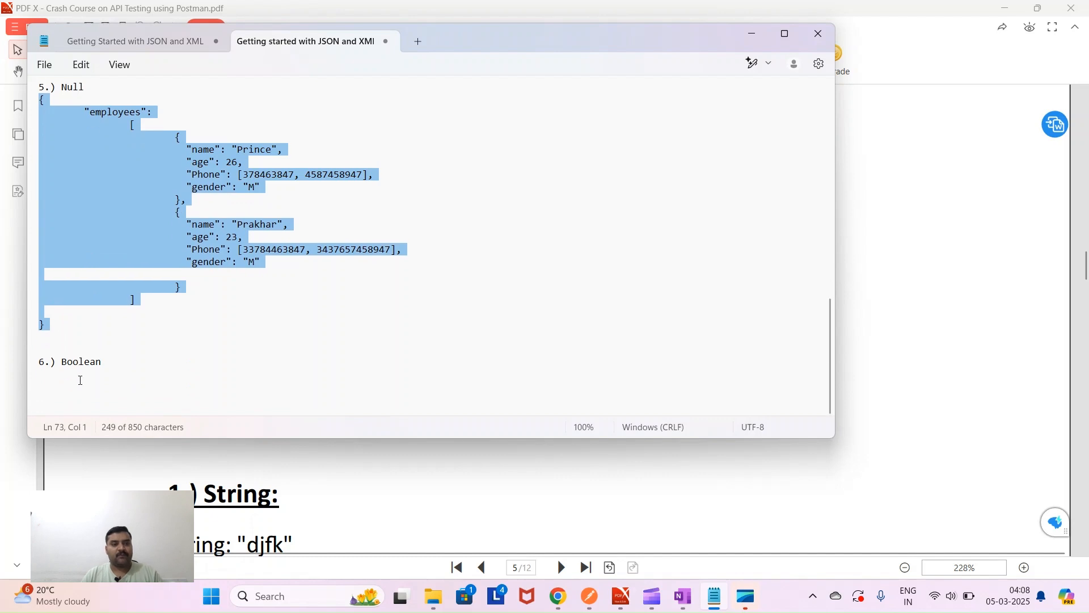
left_click(60, 375)
key("ctrl+v")
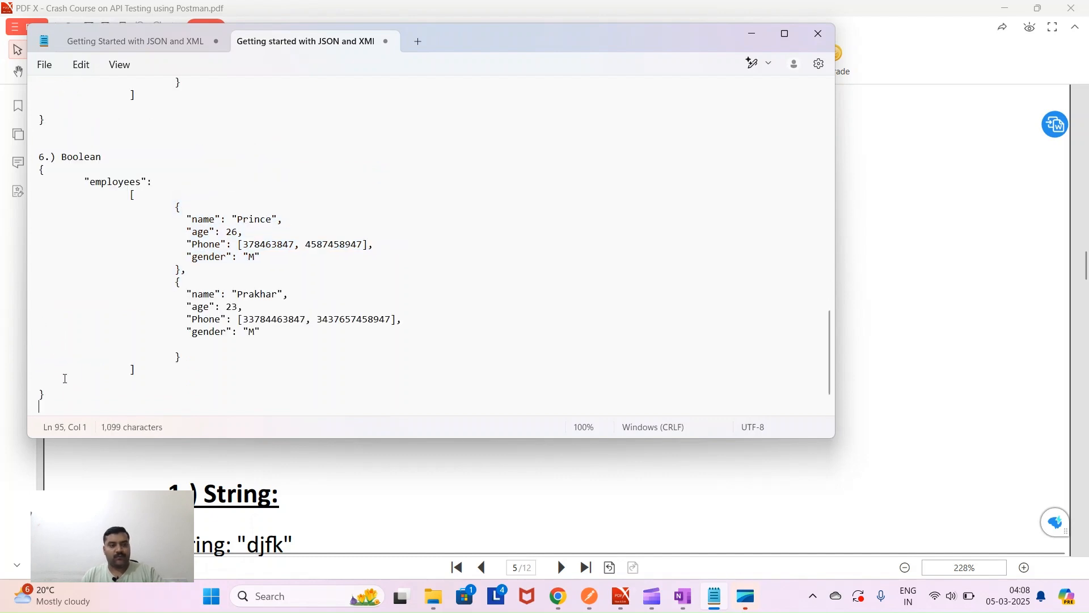
- Add a "married": true field after the first employee's gender, fixing its quotes
left_click(266, 257)
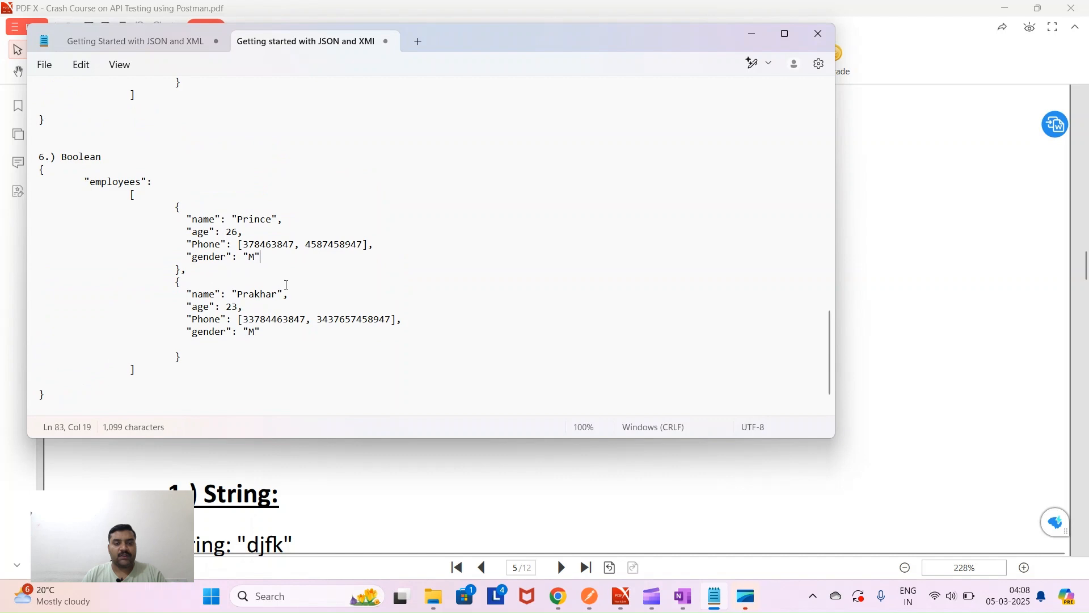
type(",")
key("Return")
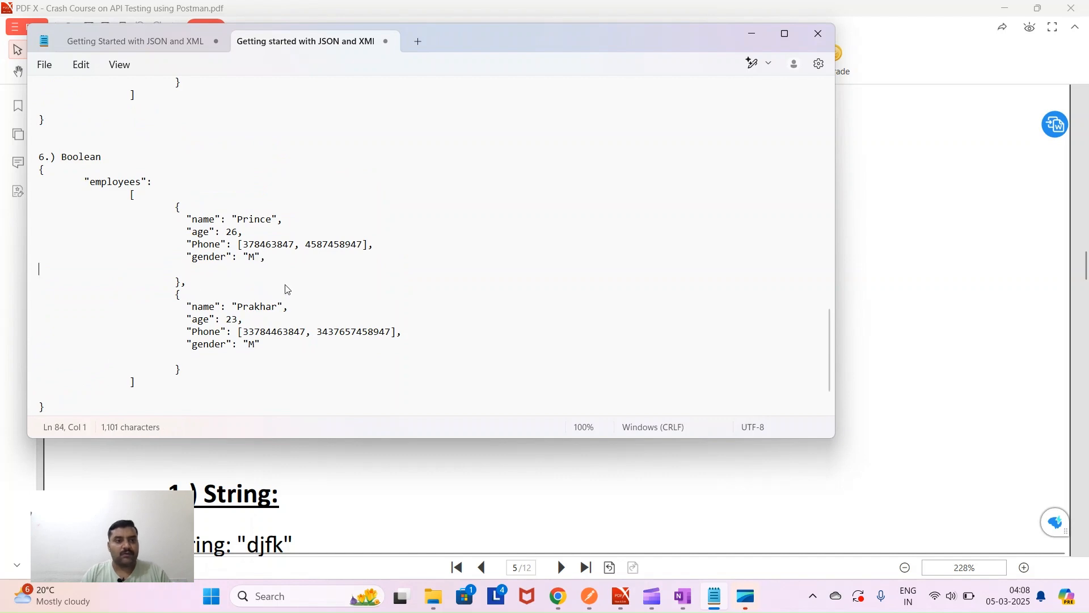
key("Tab")
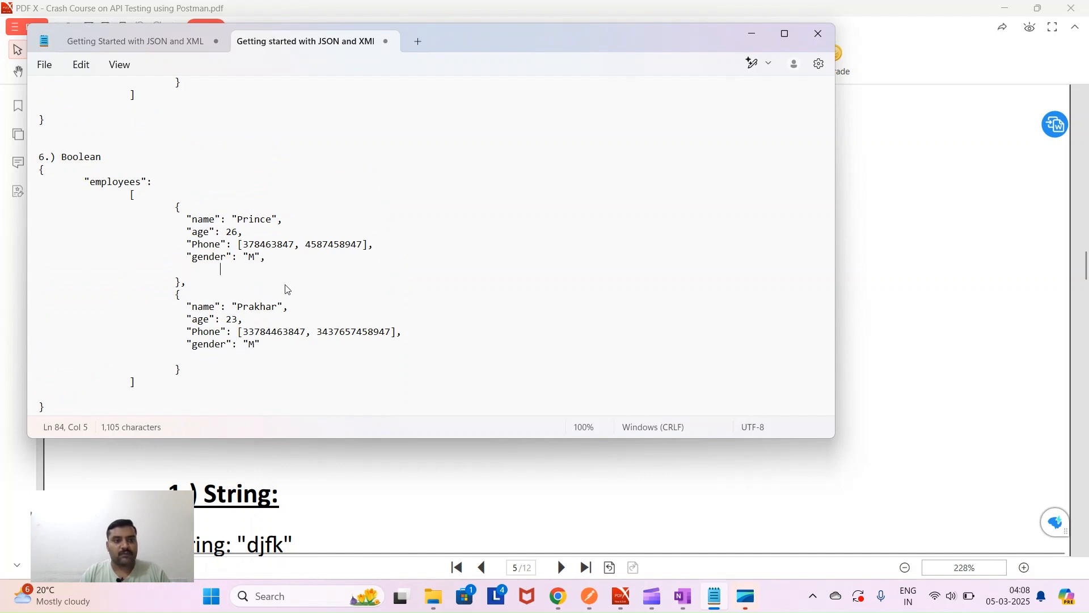
type("\"\"")
type("married")
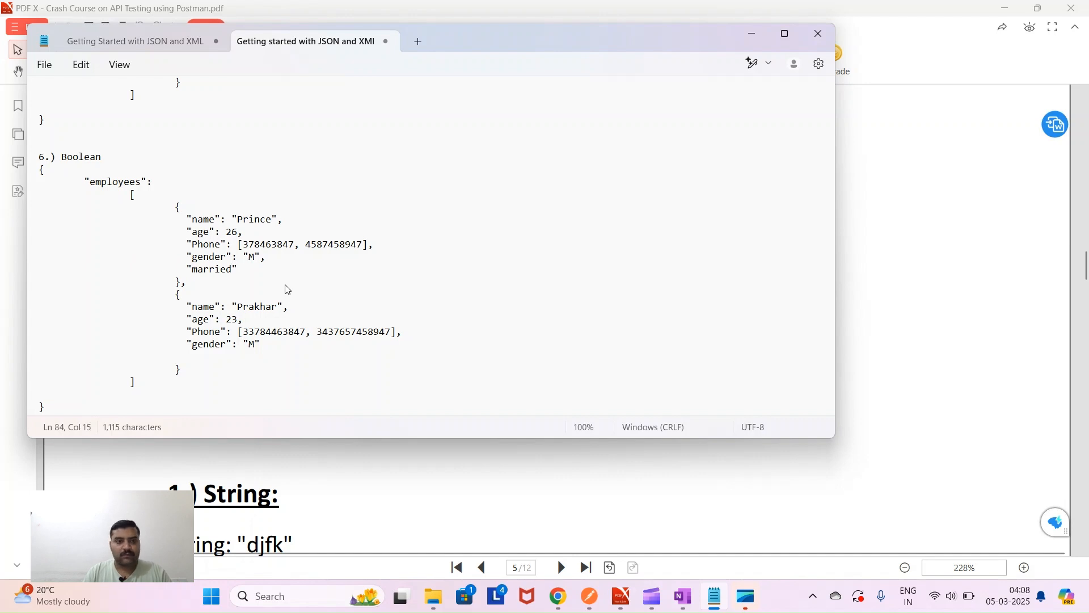
type(":")
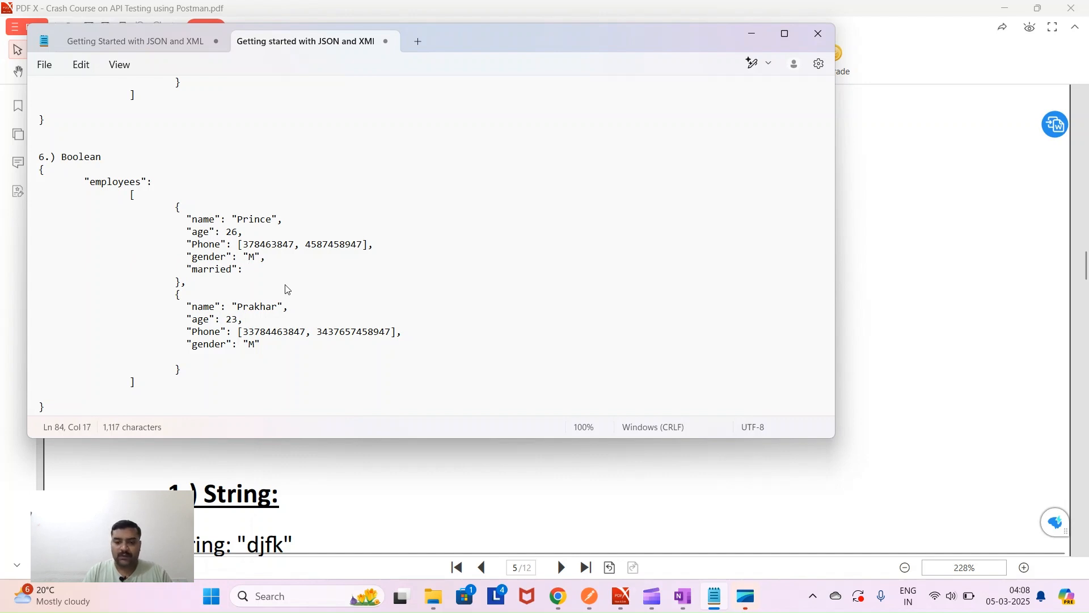
type(" true")
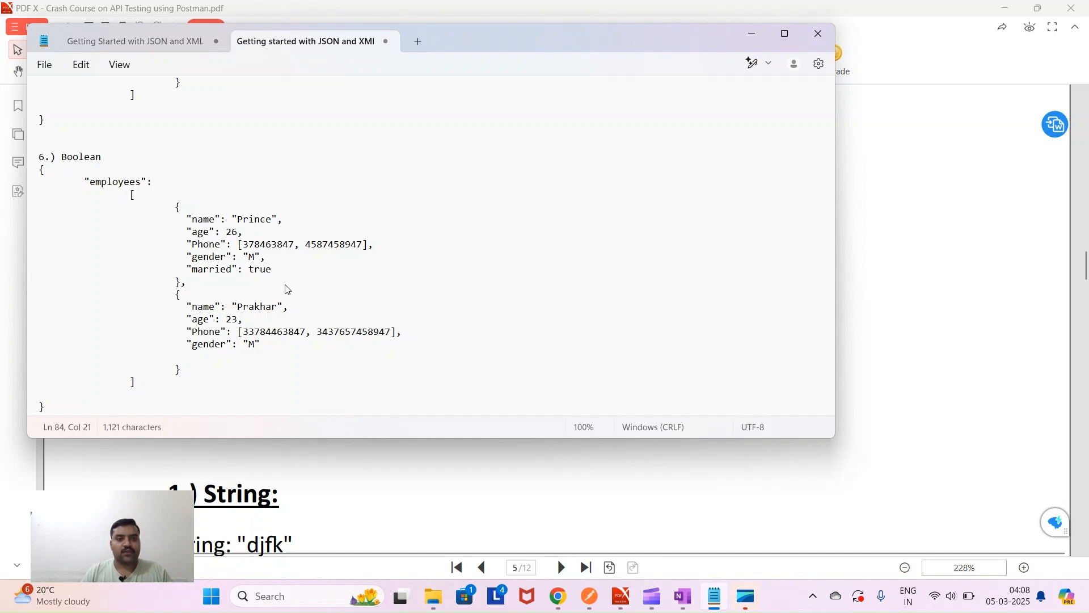
double_click(266, 270)
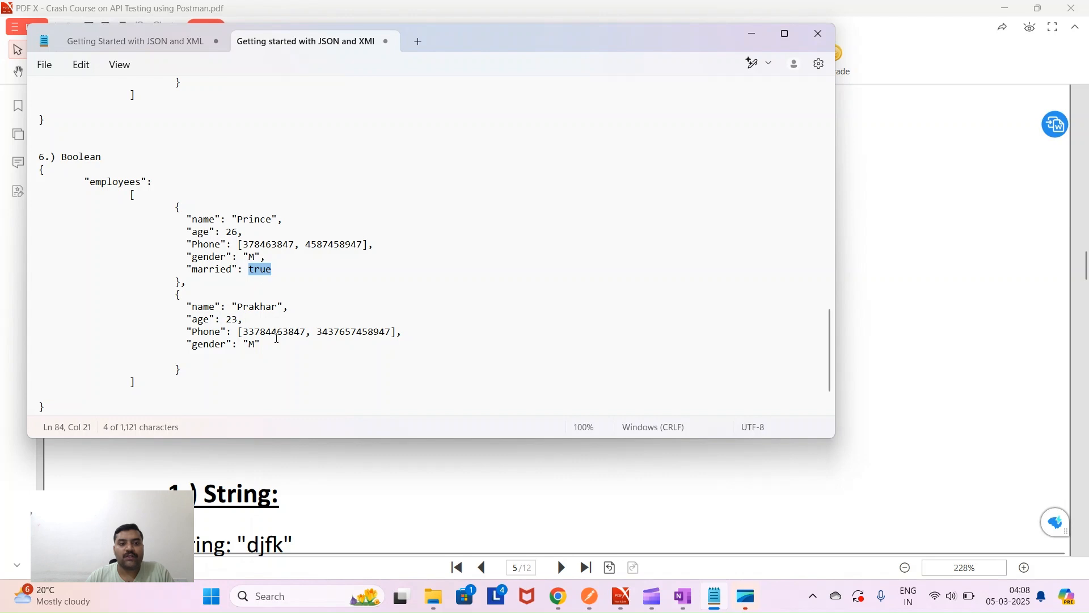
left_click(251, 271)
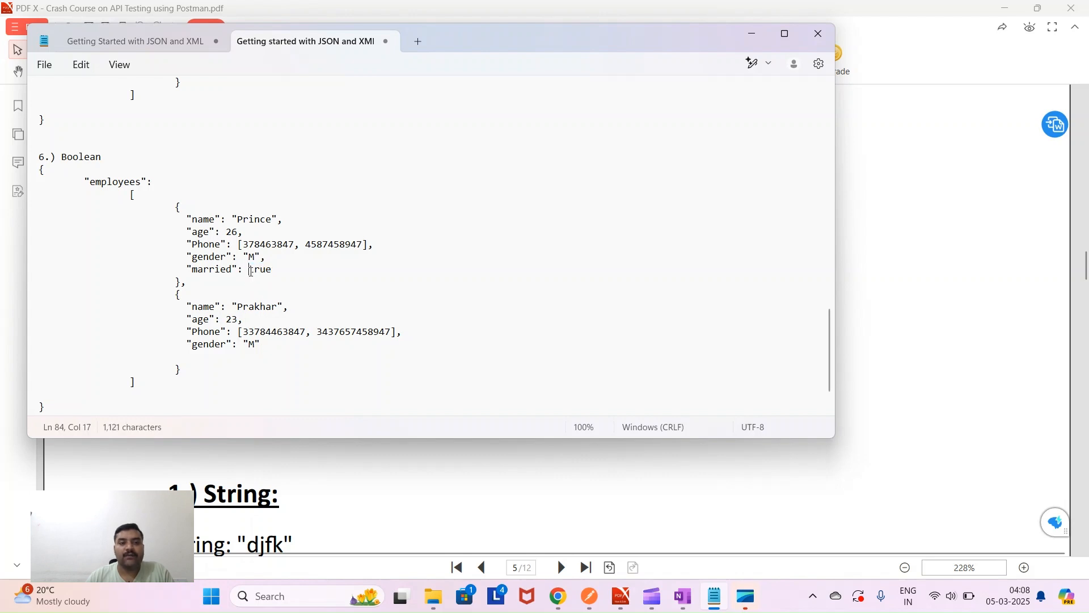
type("\"")
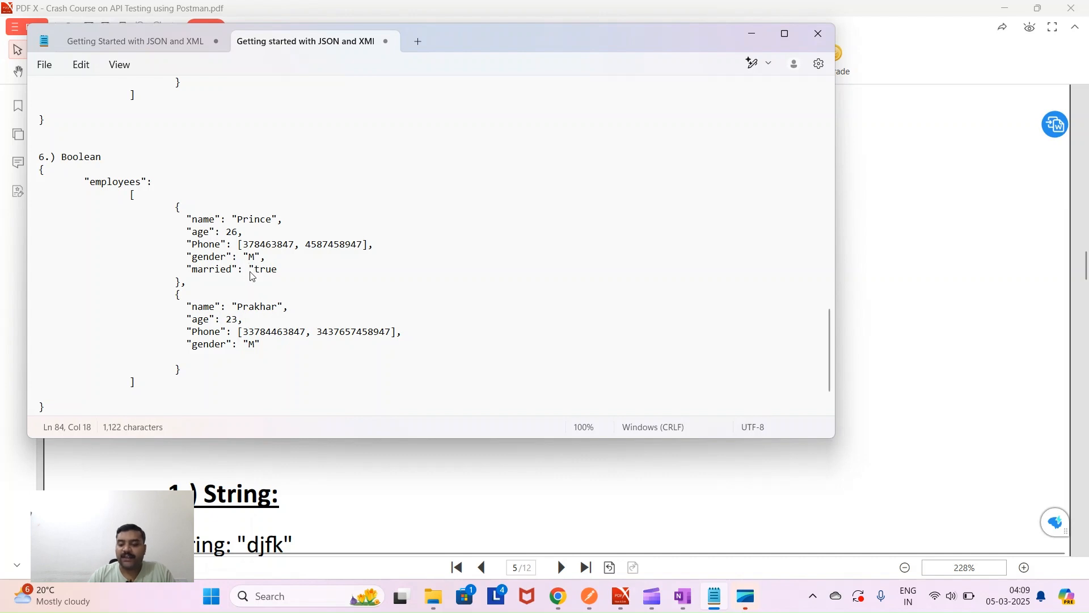
key("Right")
key("Right")
key("Right")
key("Right")
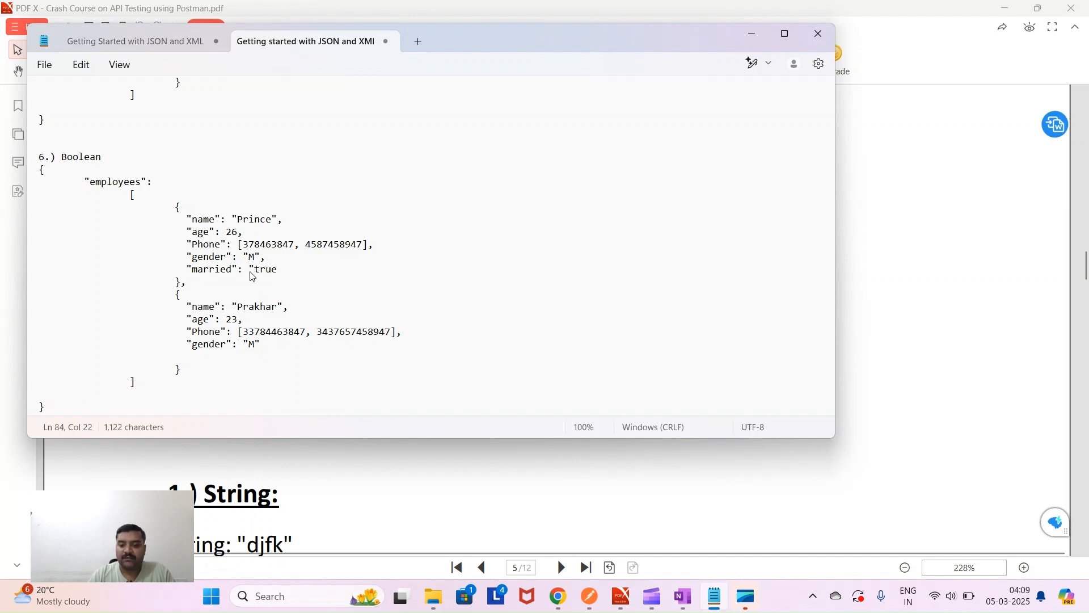
key("Left")
key("Left")
key("Left")
key("BackSpace")
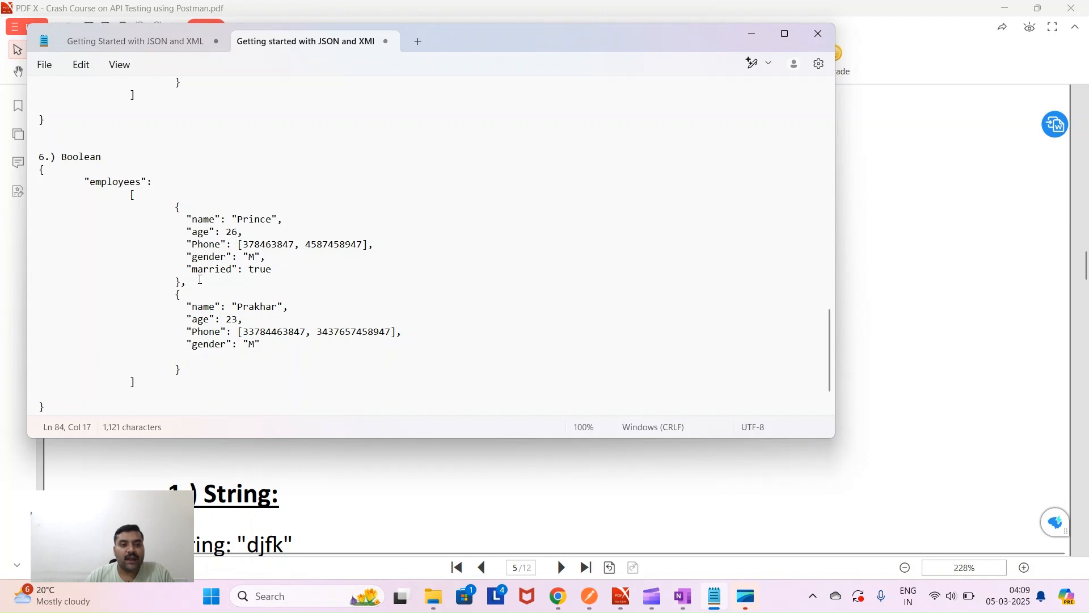
- Give the second employee a "married": false field after its gender
left_click_drag(187, 269, 272, 275)
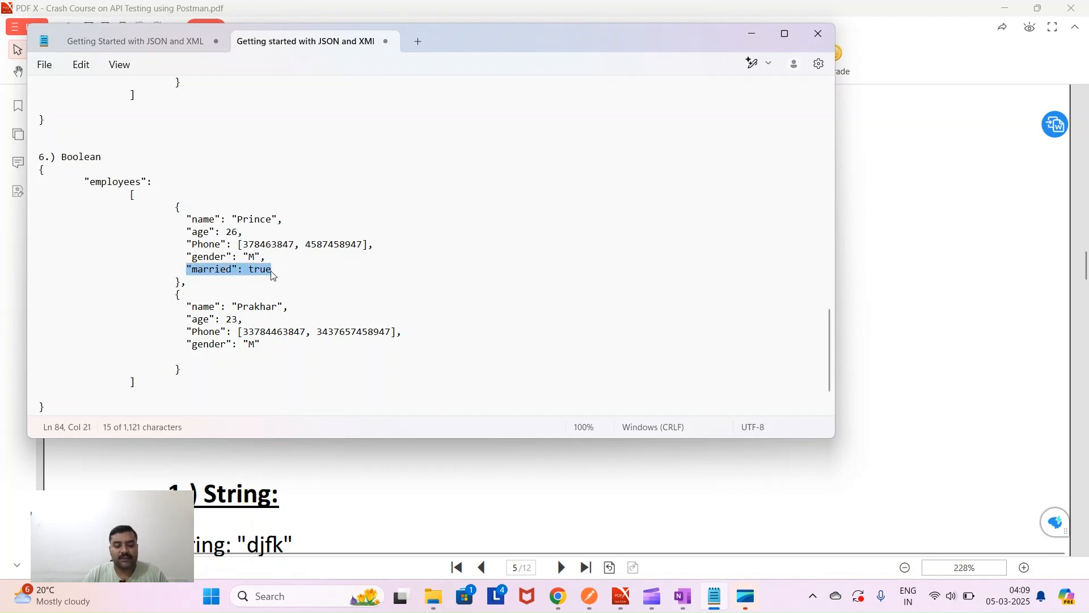
left_click(273, 345)
type(",")
key("Return")
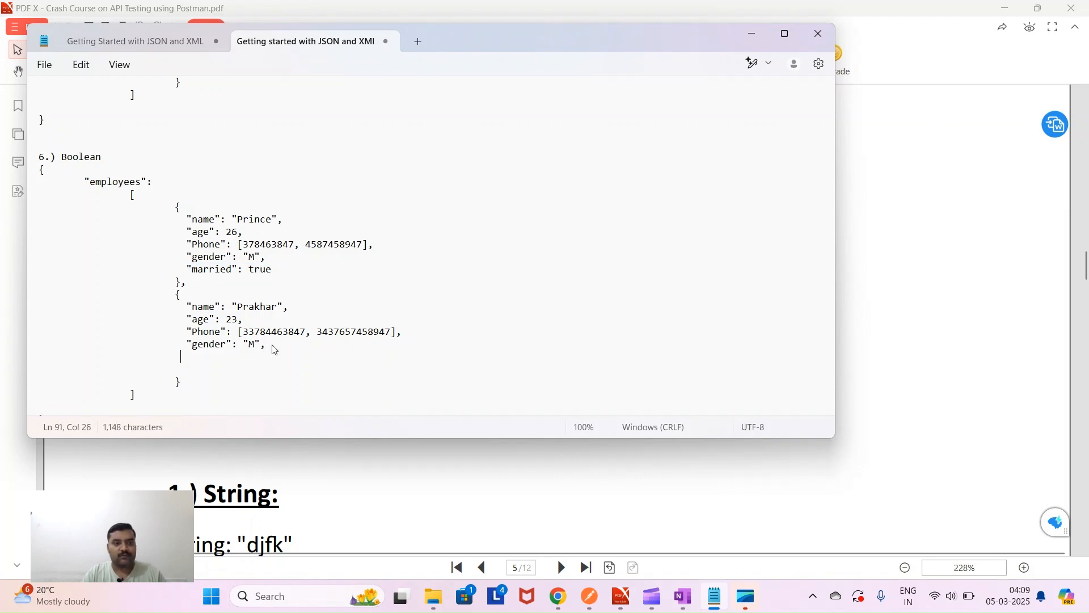
type("\"married\": true")
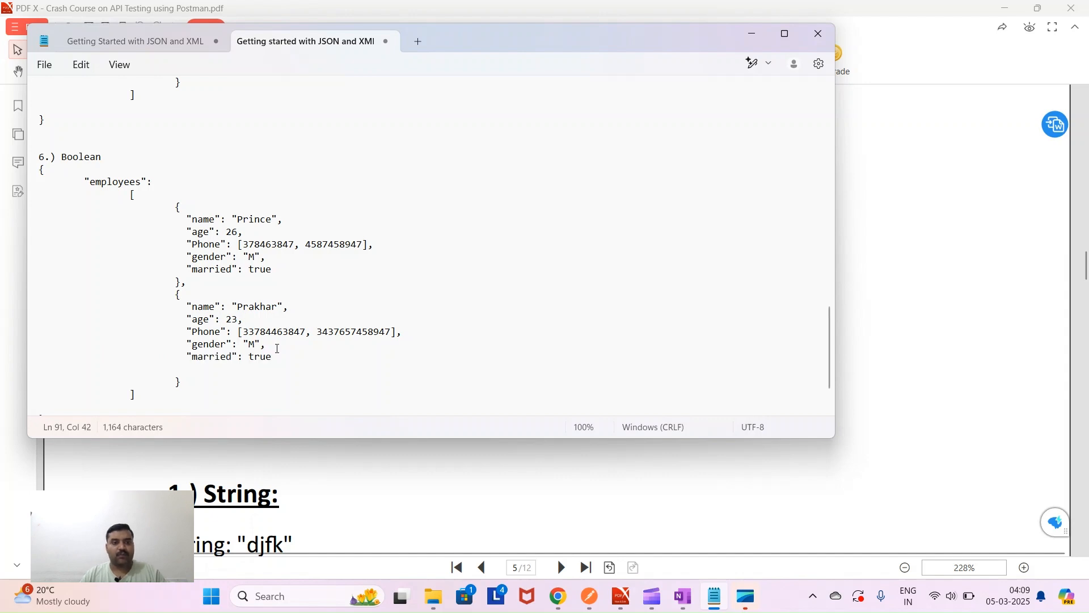
double_click(265, 357)
type("false")
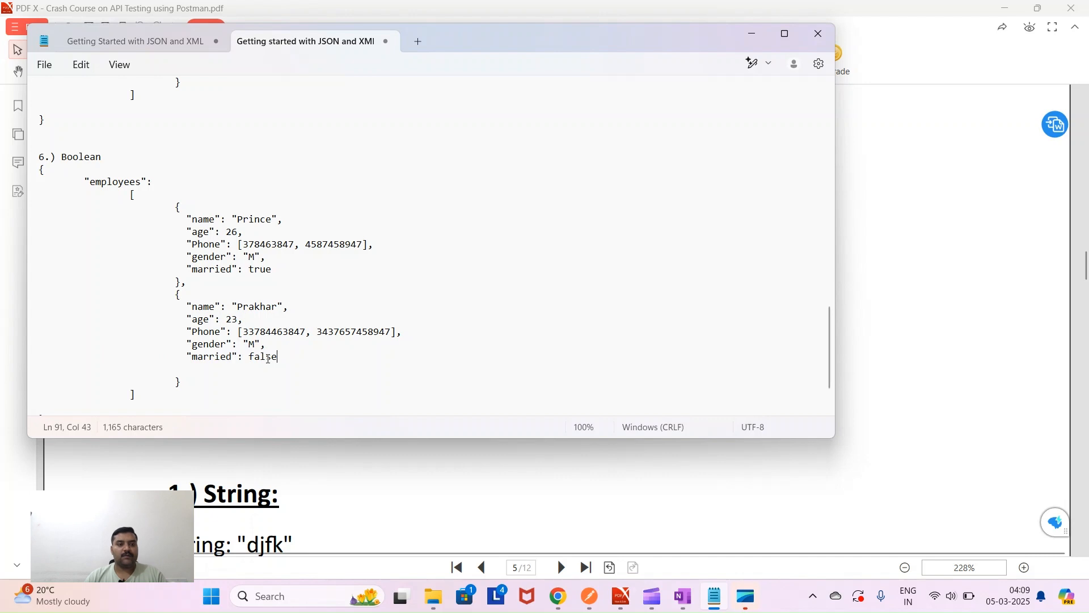
scroll(249, 375, "down", 2)
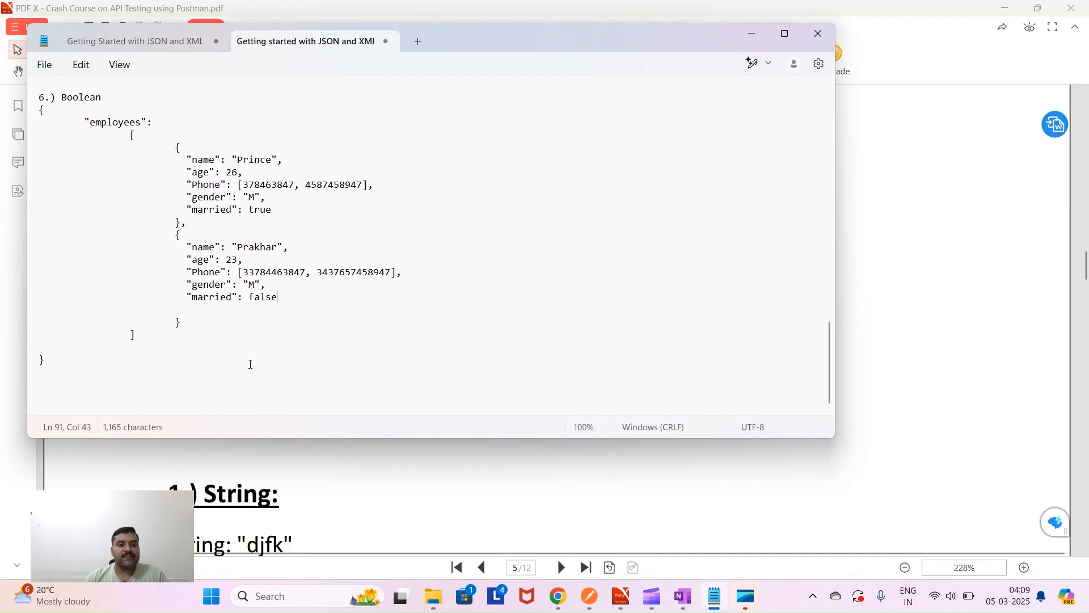
- Add a "working": true field after the first employee's married field
left_click(275, 210)
type(",")
key("Return")
key("Tab")
key("Tab")
key("Tab")
type("\"wo")
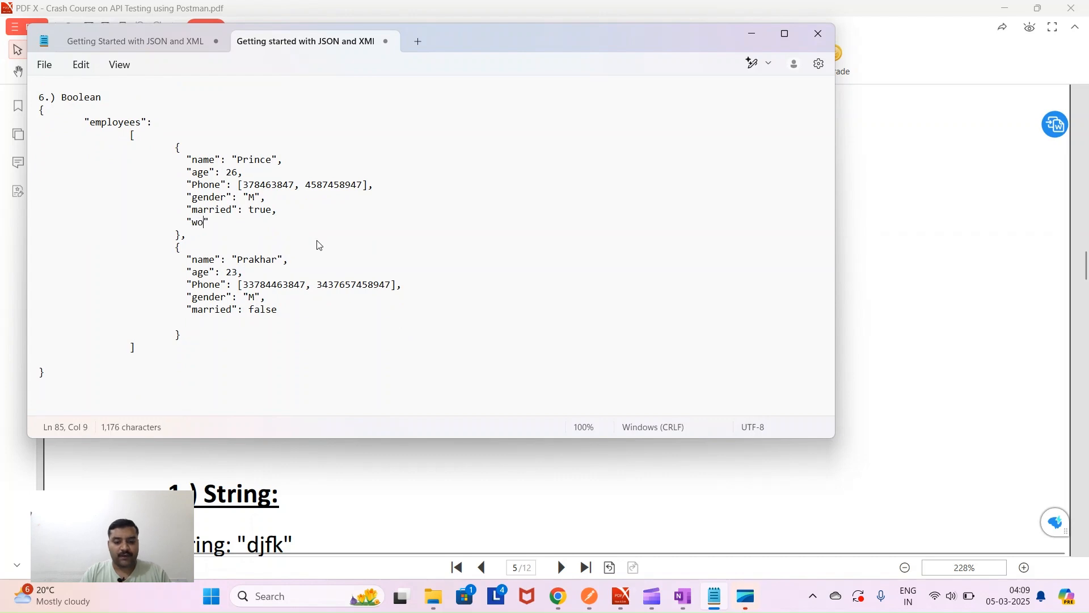
type("king")
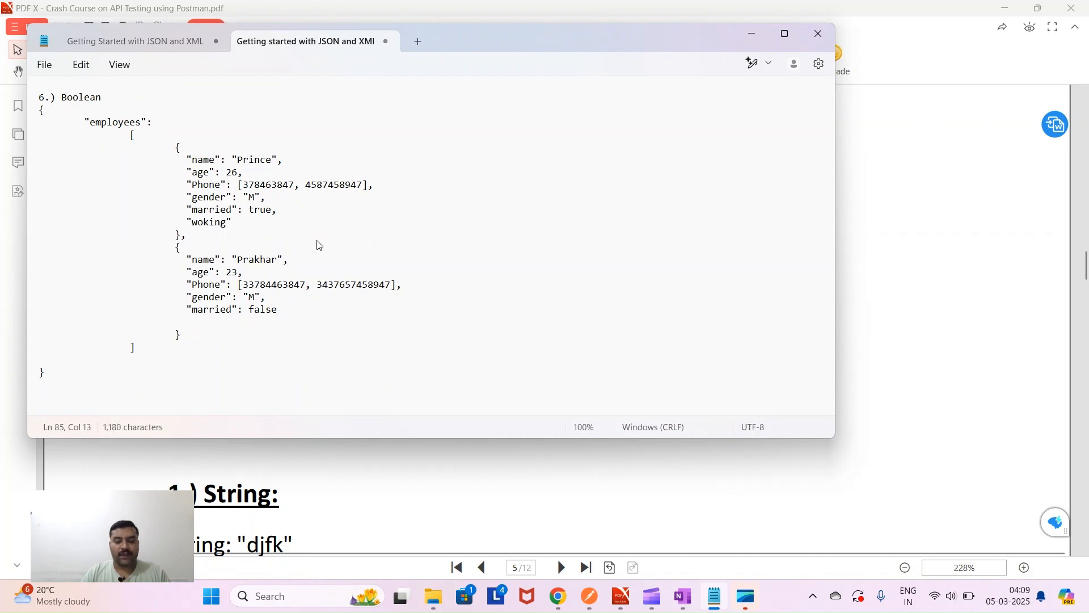
key("Left")
type("r")
key("Right")
key("Right")
key("Right")
type(": true")
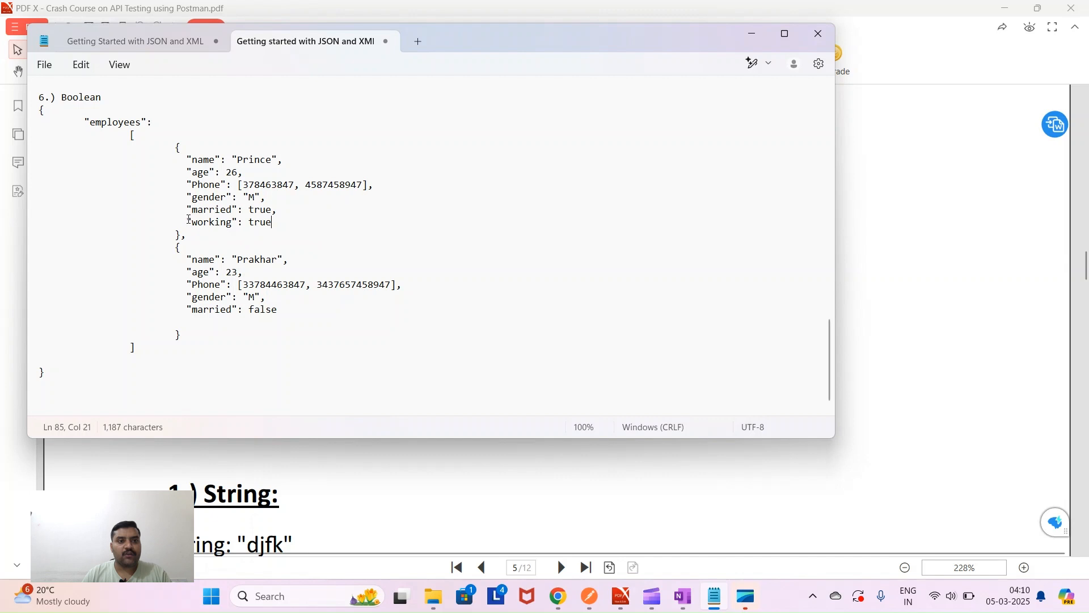
- Give the second employee a "working": null field after its married field
left_click_drag(186, 222, 279, 224)
key("ctrl+c")
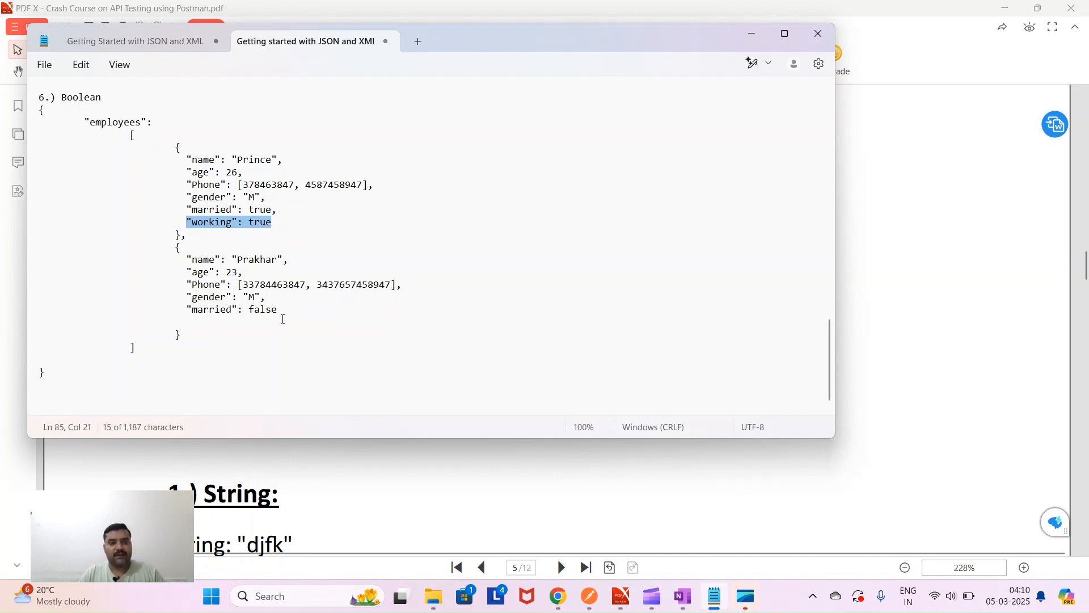
left_click(283, 319)
type(",")
key("Return")
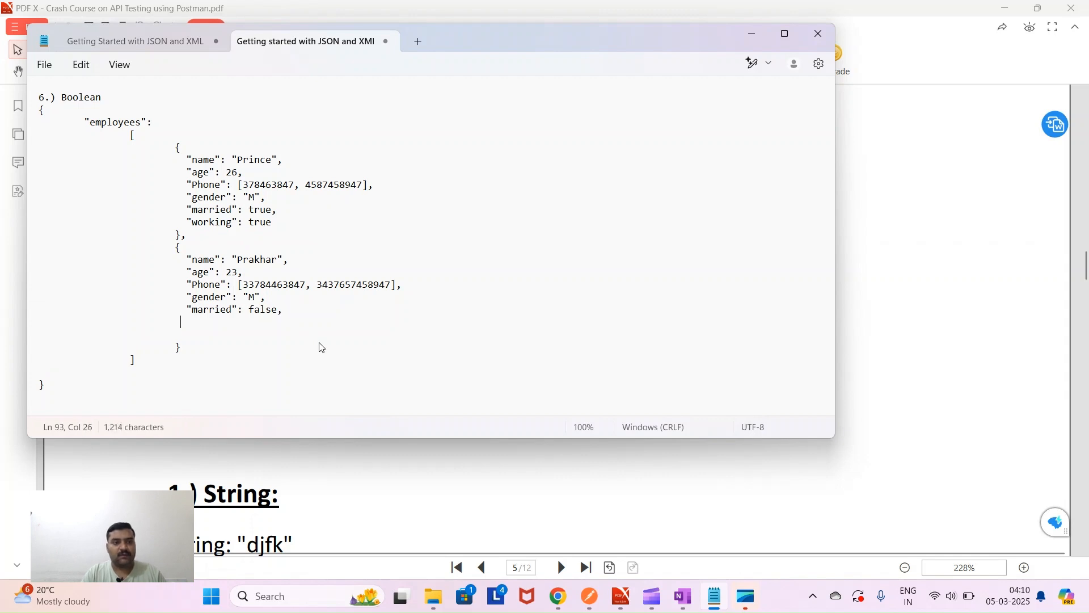
key("ctrl+v")
key("BackSpace")
key("BackSpace")
key("BackSpace")
key("BackSpace")
type("null")
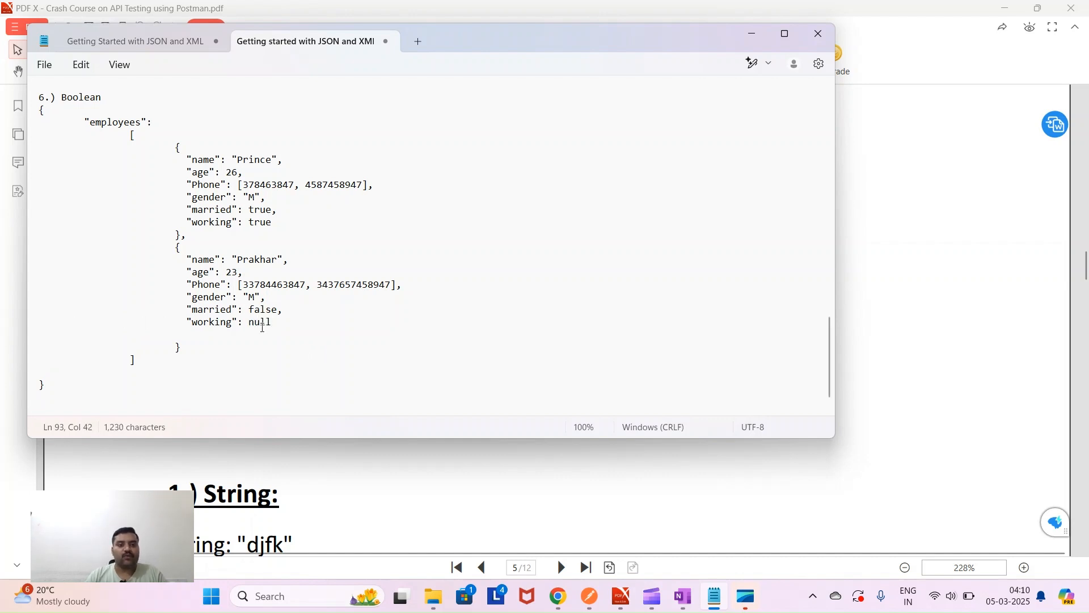
scroll(228, 363, "up", 20)
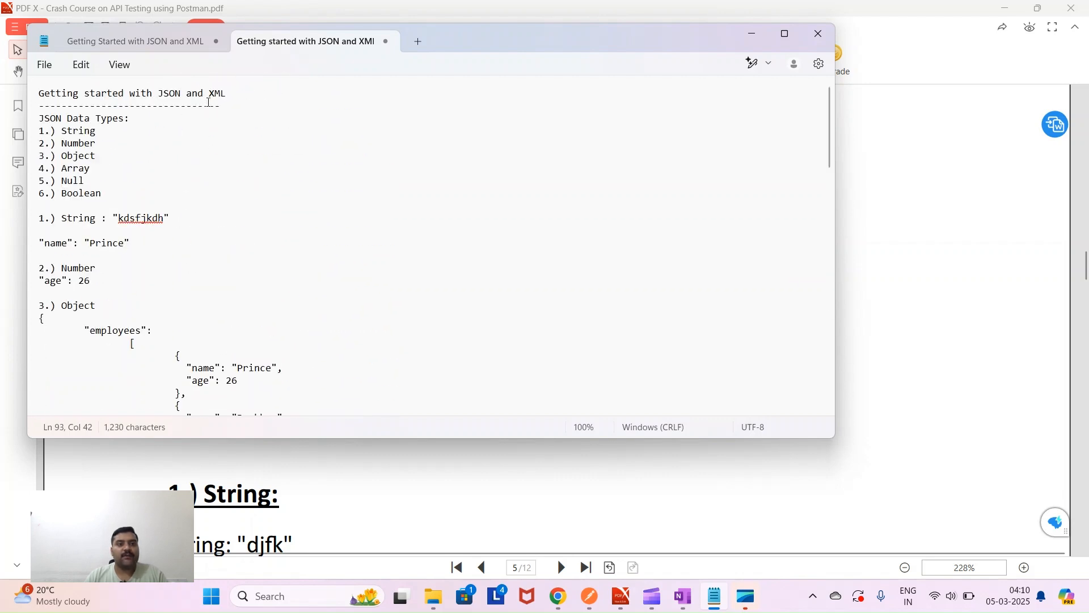
- Add an 'XML' heading with a '---' underline at the end of the document
left_click_drag(208, 93, 243, 103)
key("ctrl+c")
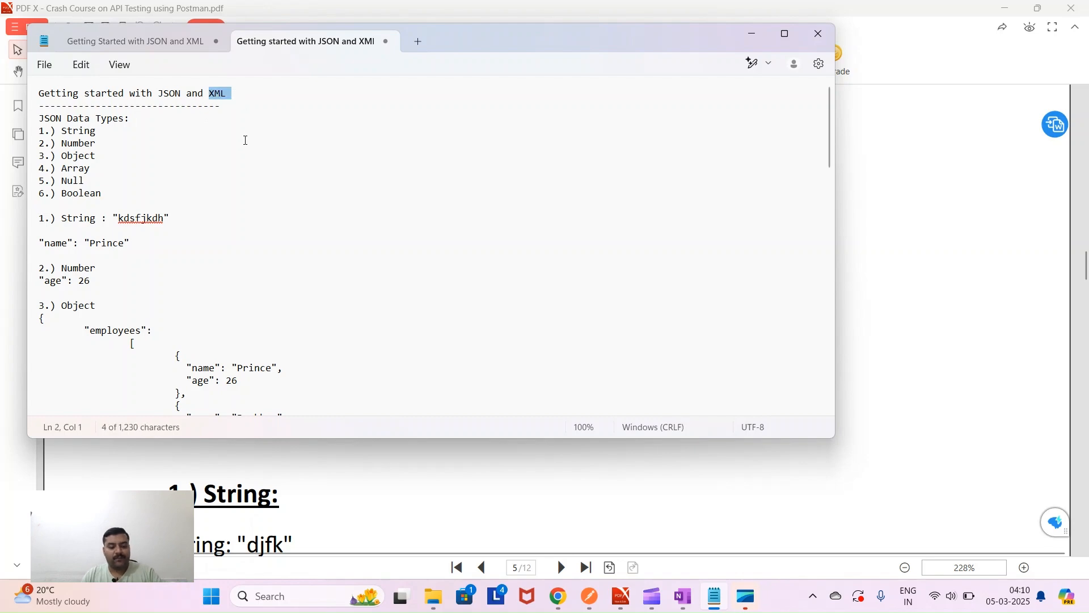
scroll(248, 227, "down", 20)
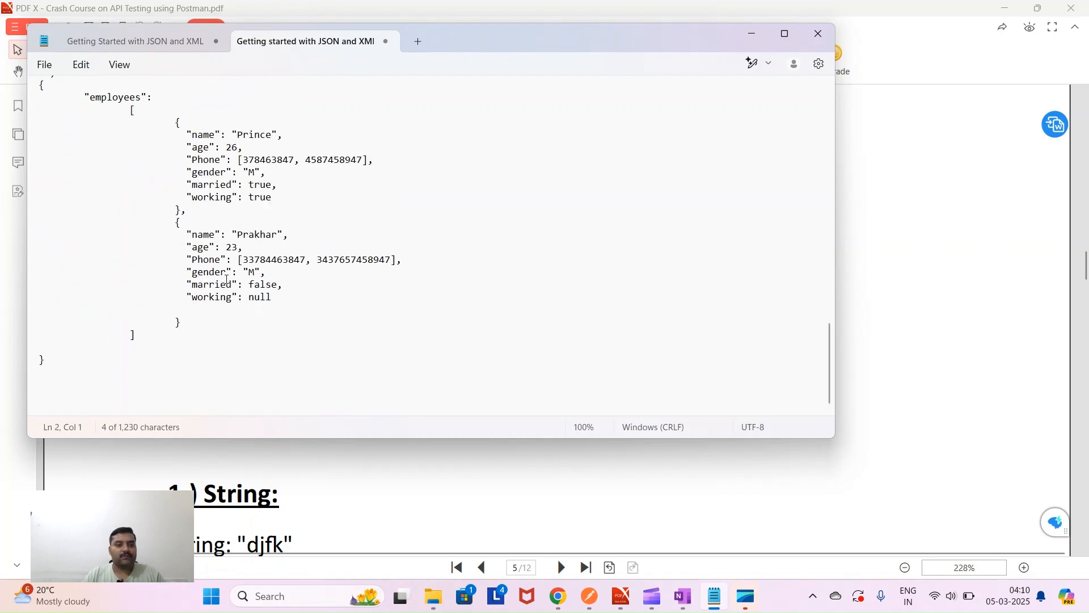
left_click(76, 377)
key("Return")
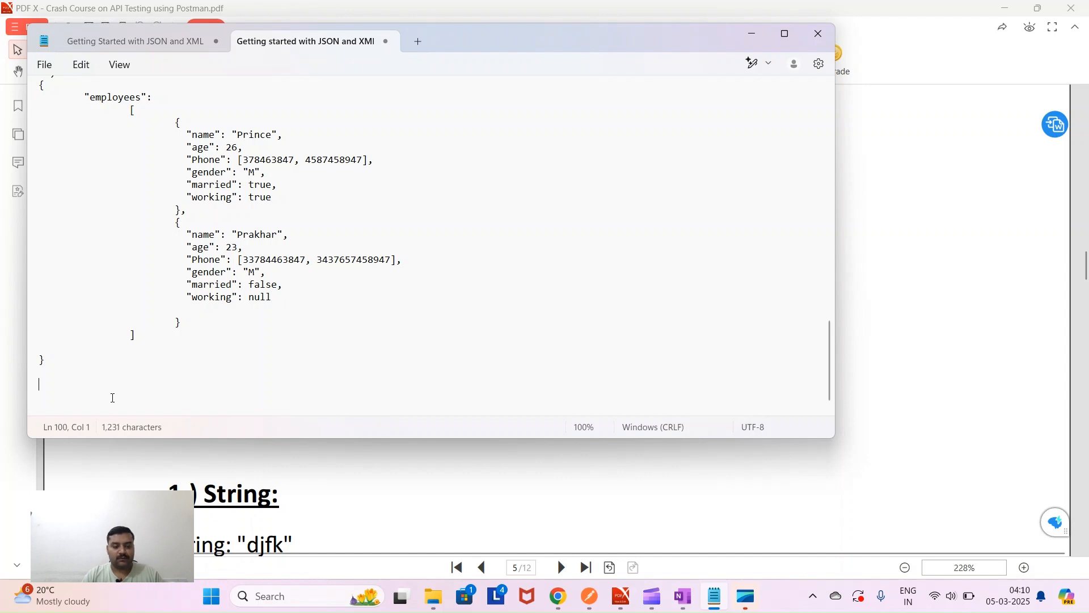
key("ctrl+v")
type("---")
key("Return")
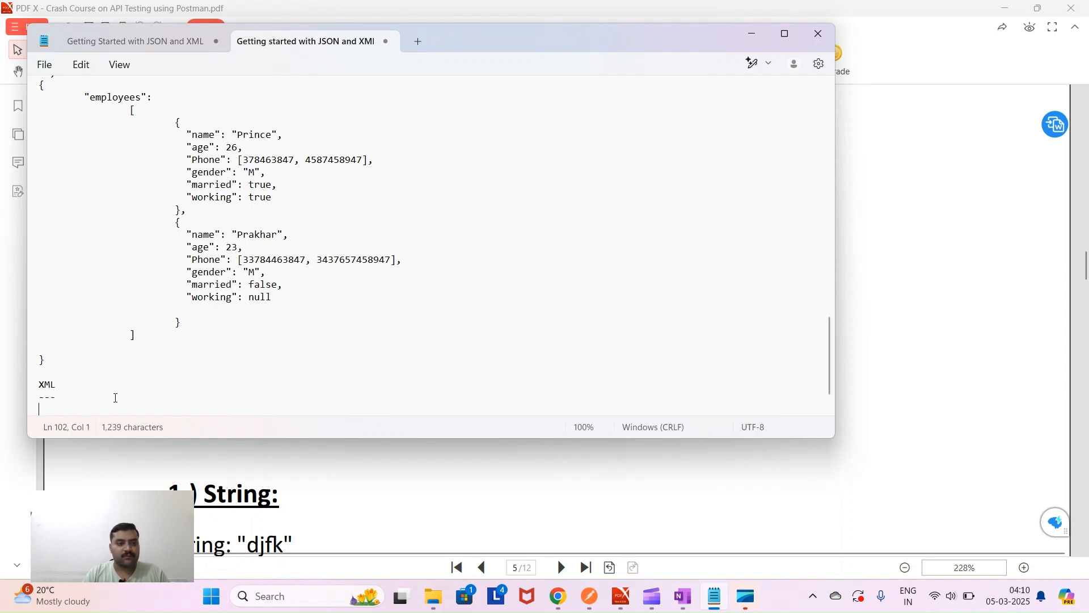
- Type an <employees> opening tag and a </employees> closing tag below the heading
scroll(88, 221, "down", 1)
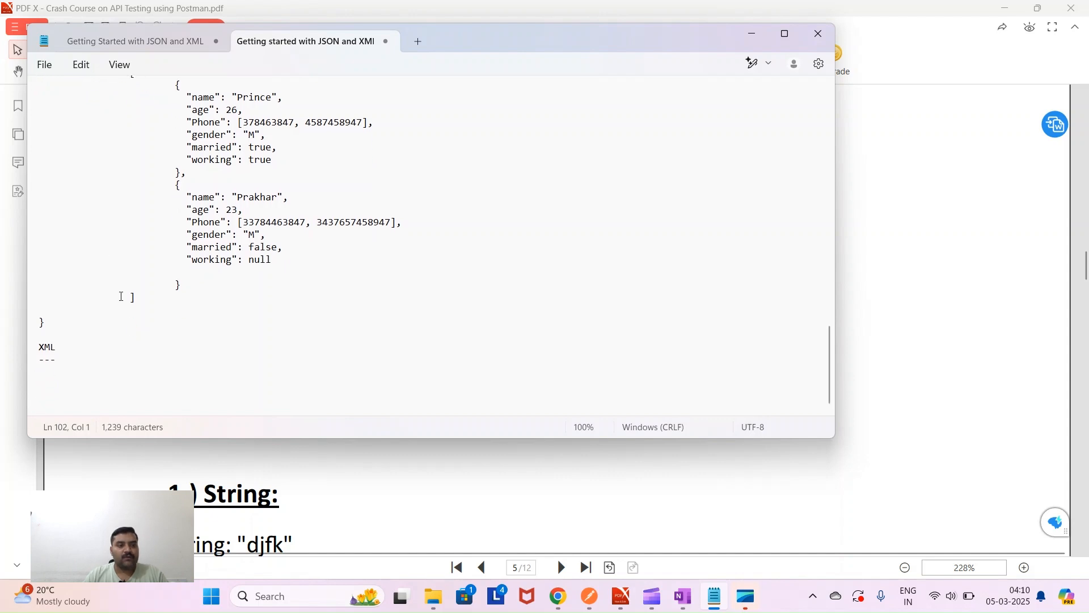
type("<")
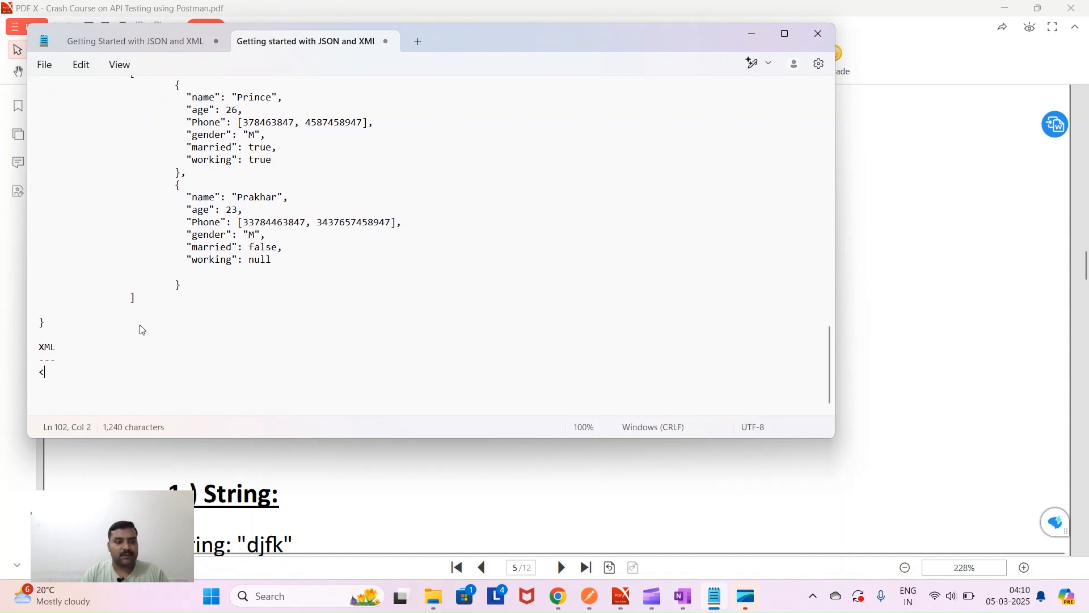
type("emplo")
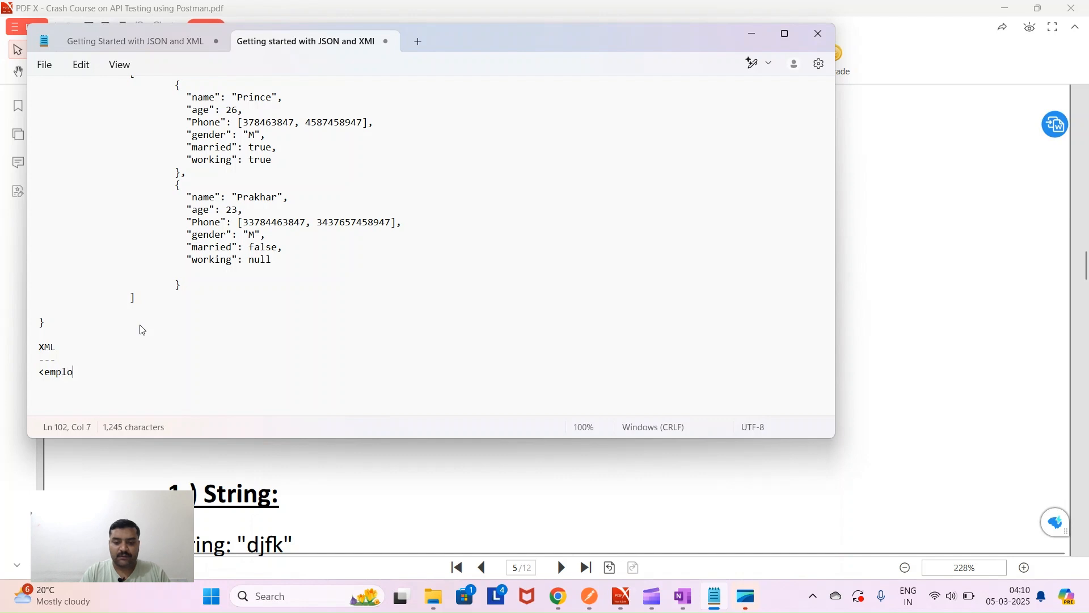
type("yees")
type(">")
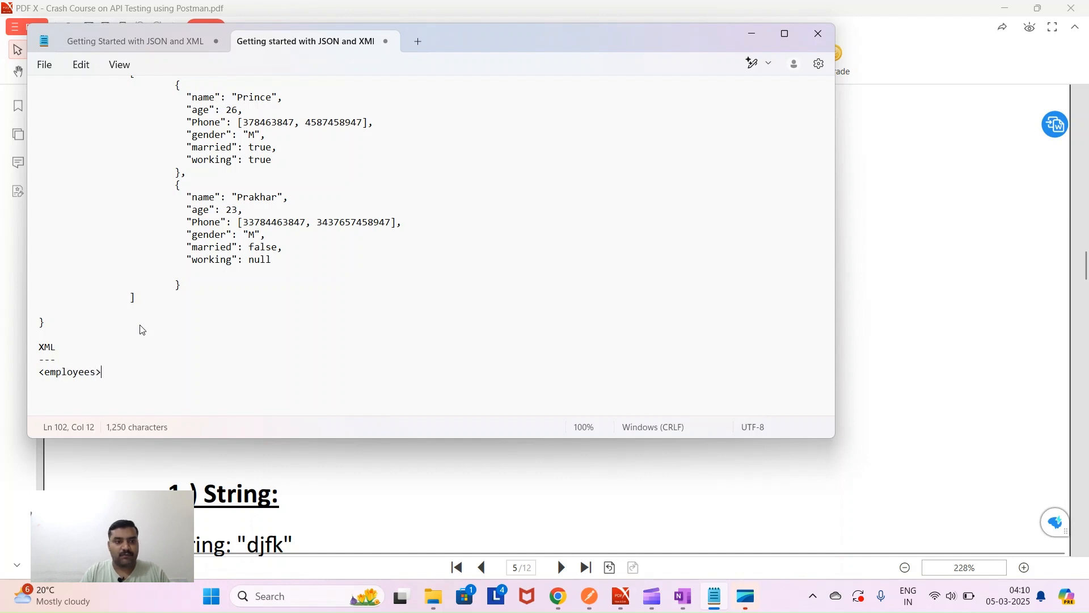
key("Return")
type("</")
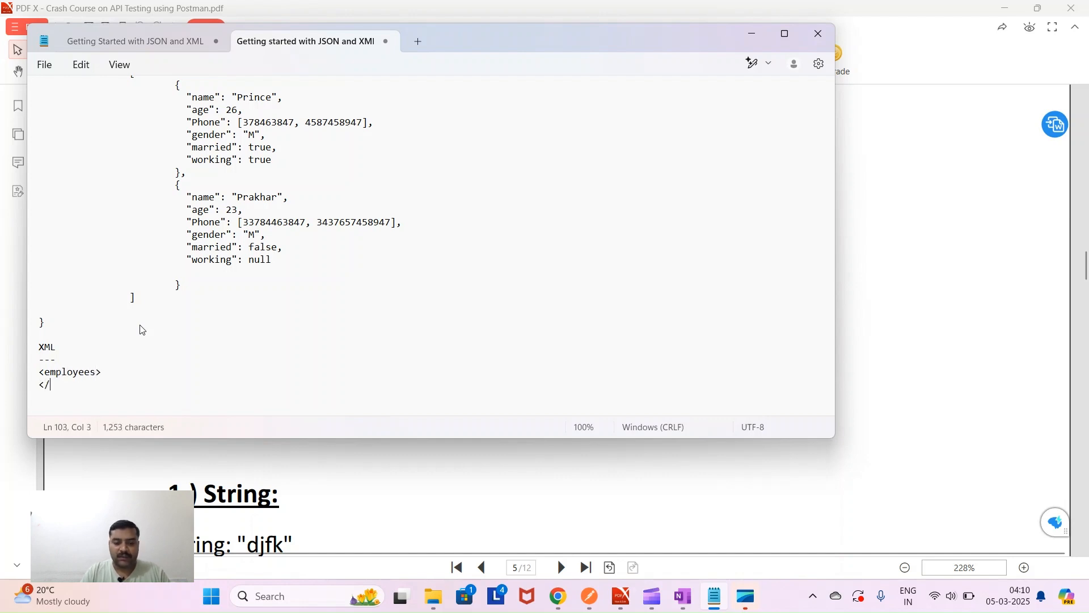
type("employe")
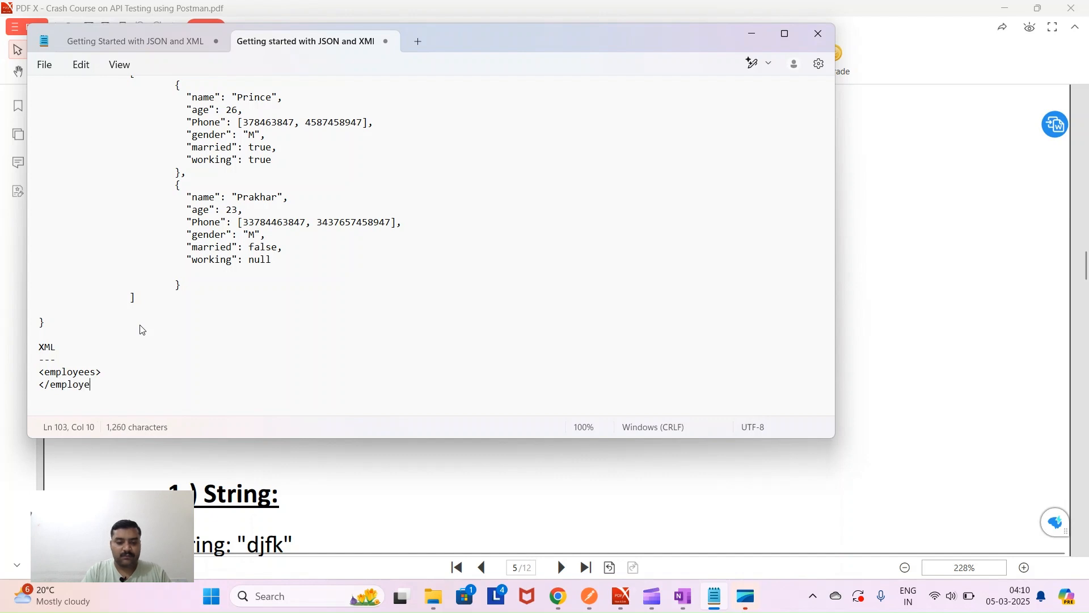
type("es>")
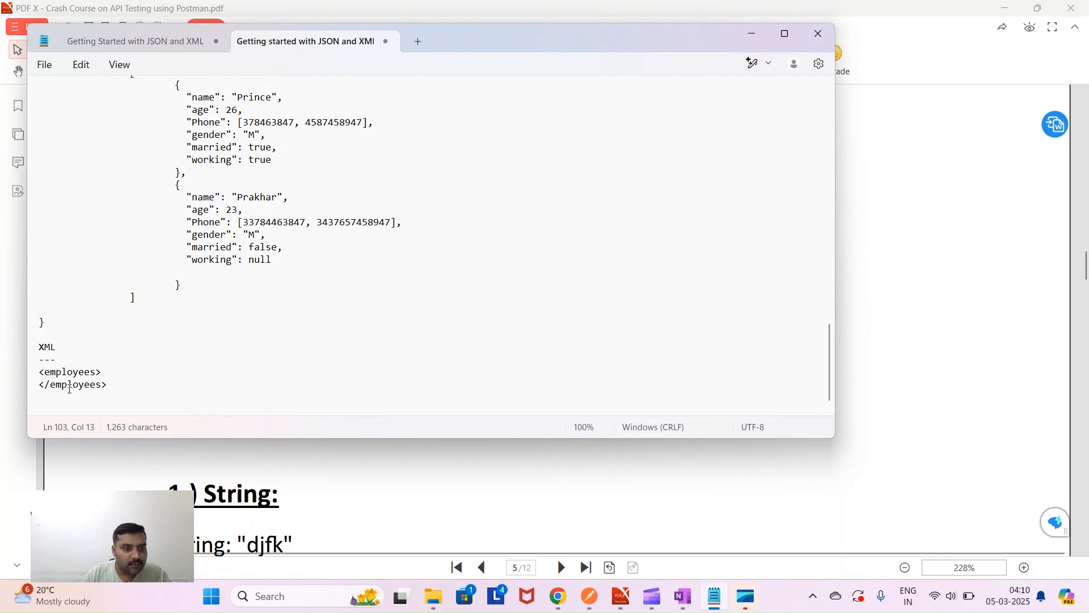
left_click(104, 373)
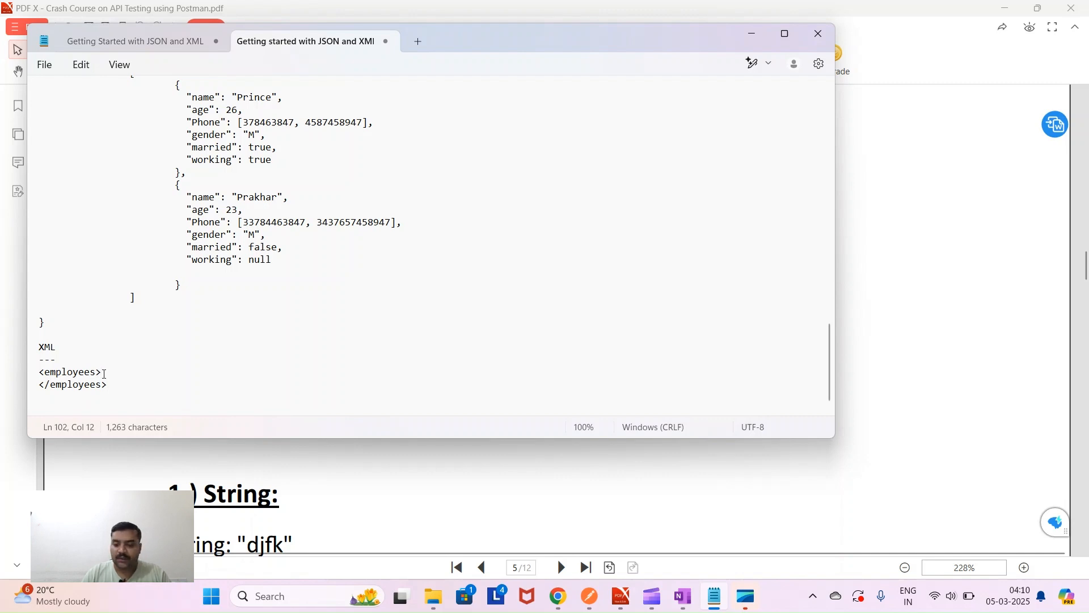
key("Return")
key("Tab")
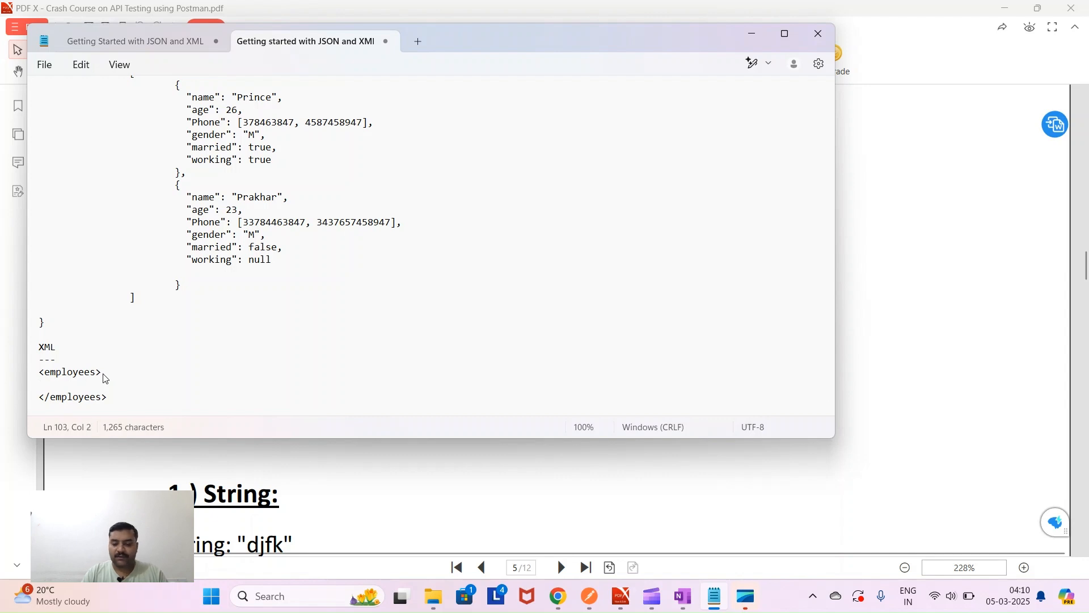
type("<empl")
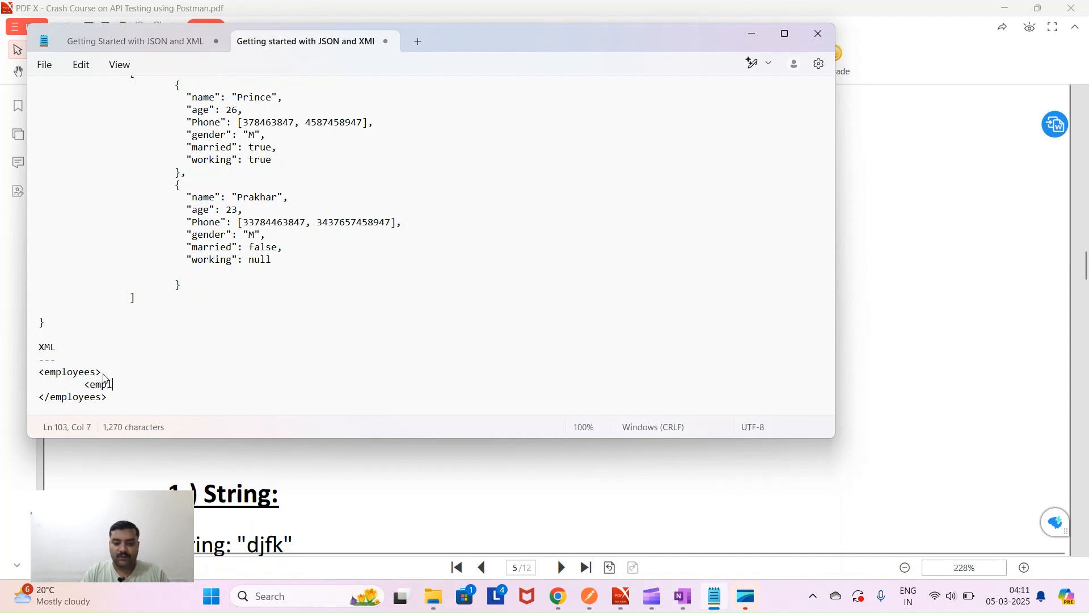
type("oyee i>")
key("Left")
type("id=\"\"")
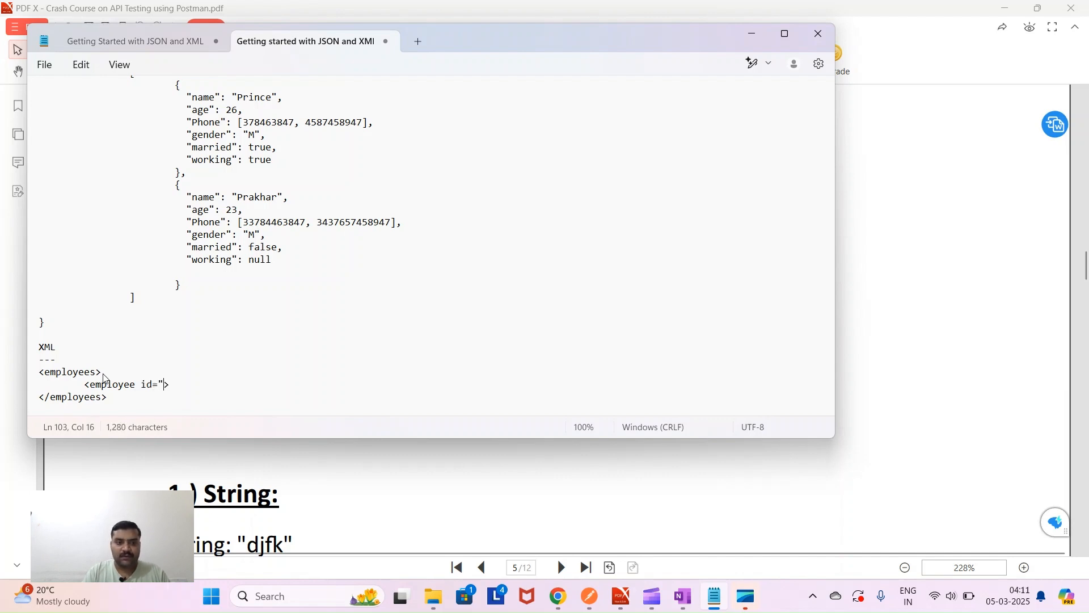
type("101")
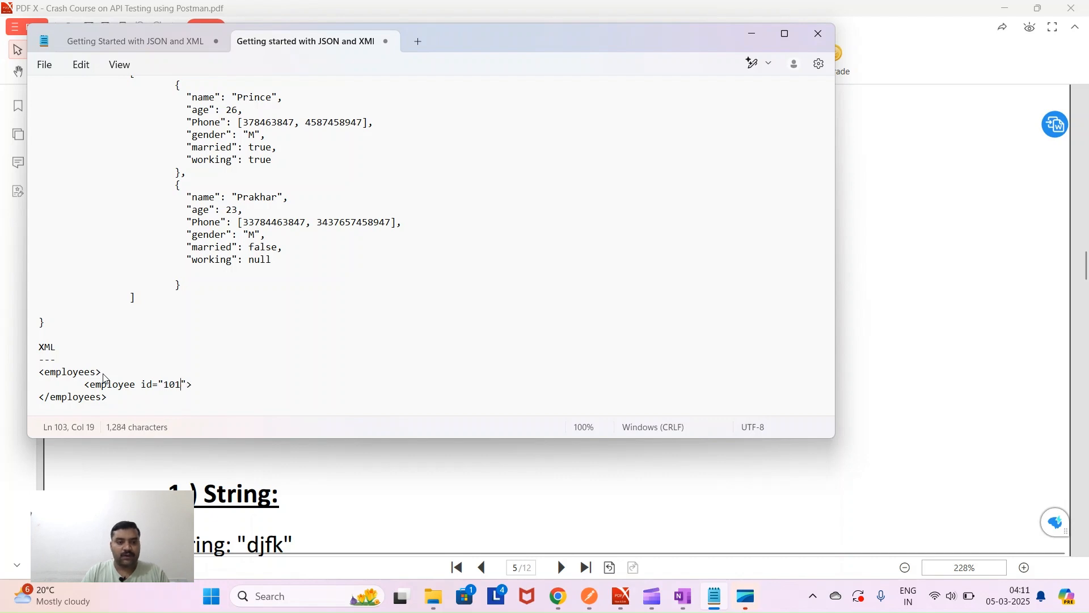
key("Right")
key("Right")
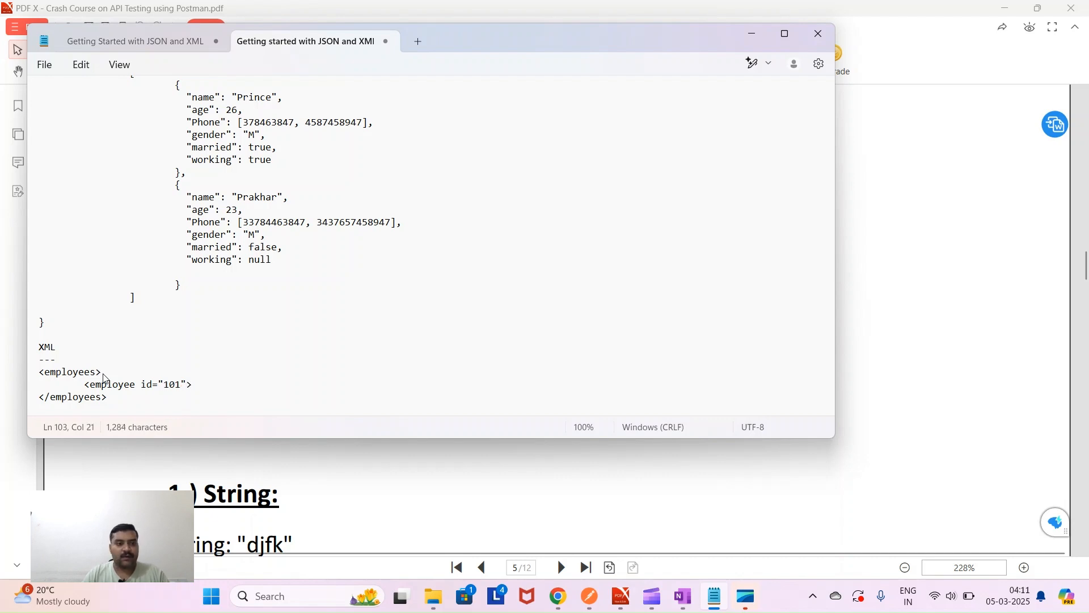
key("Return")
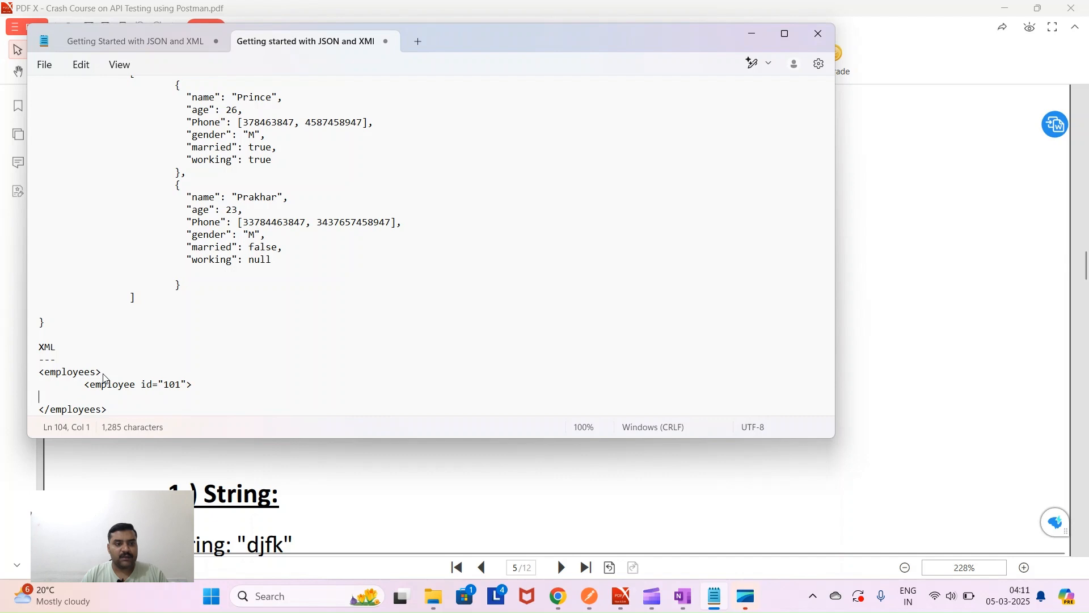
key("Tab")
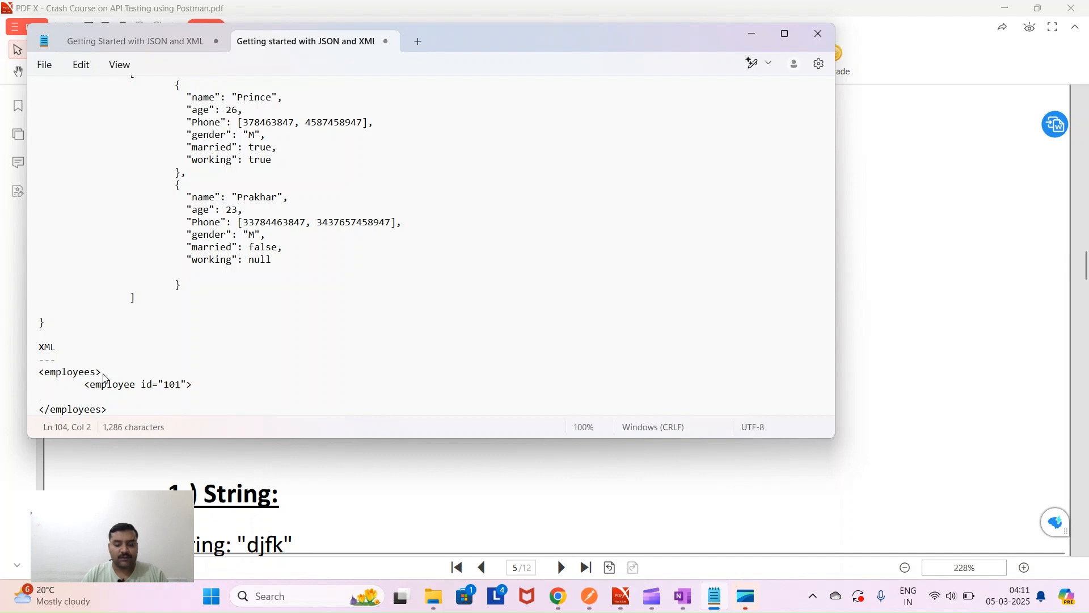
type("</emplo")
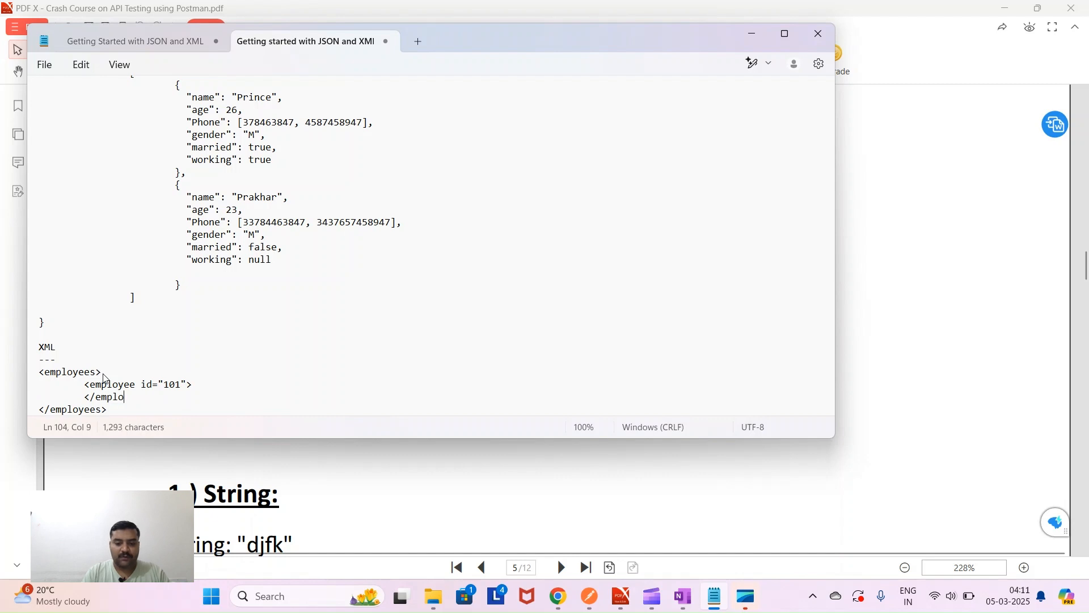
type("yee>")
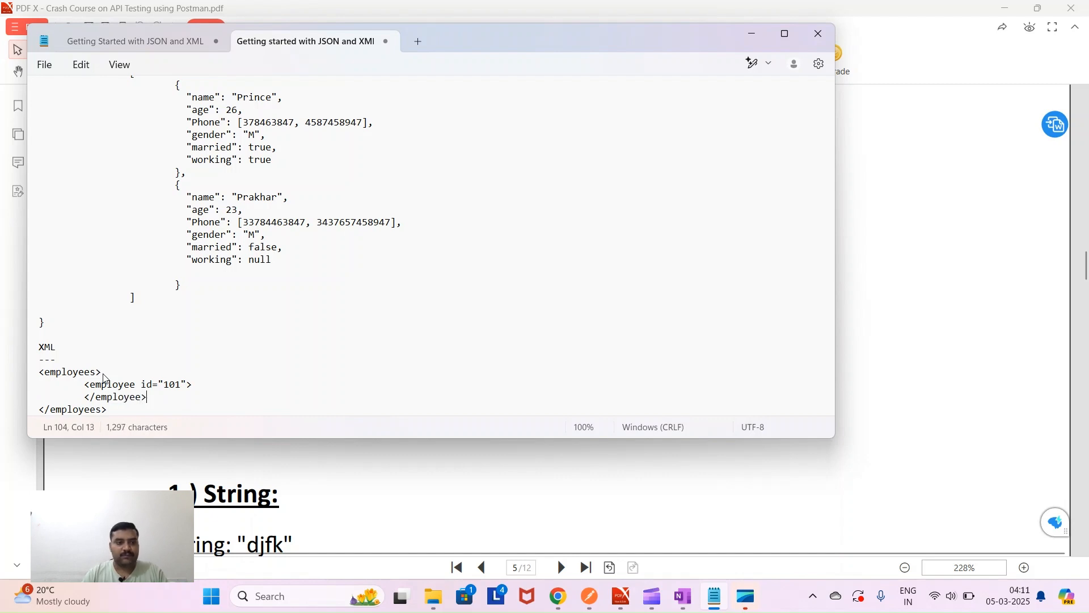
left_click(196, 385)
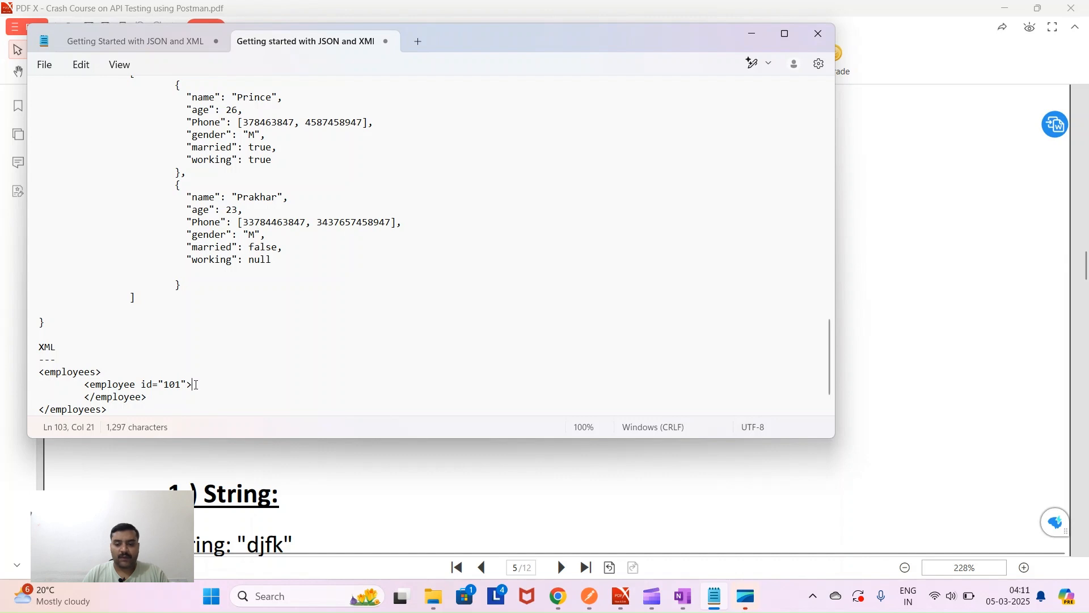
key("Return")
key("Tab")
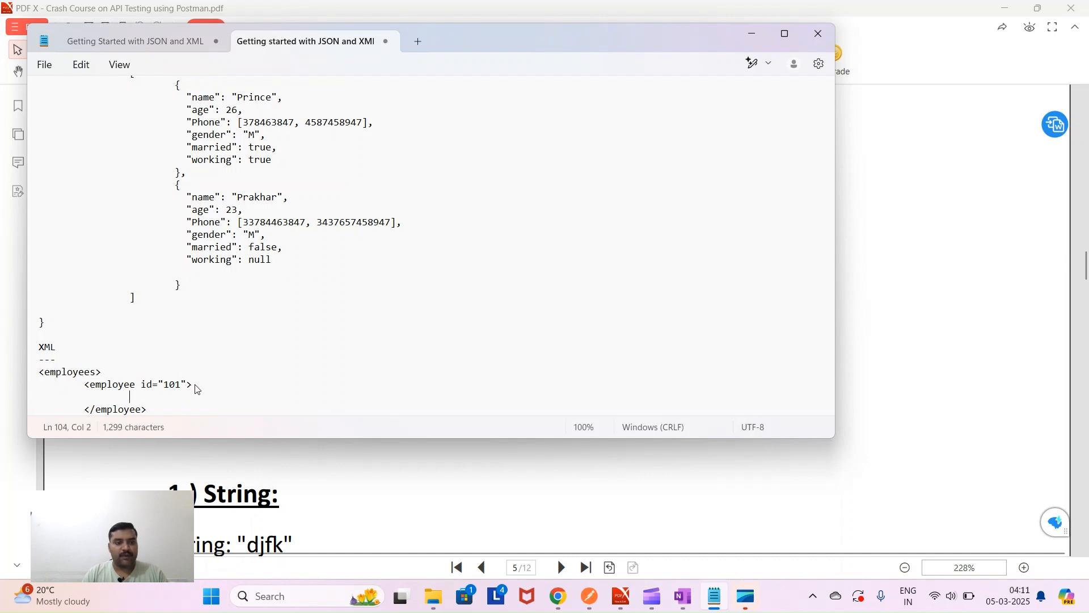
type("<nam")
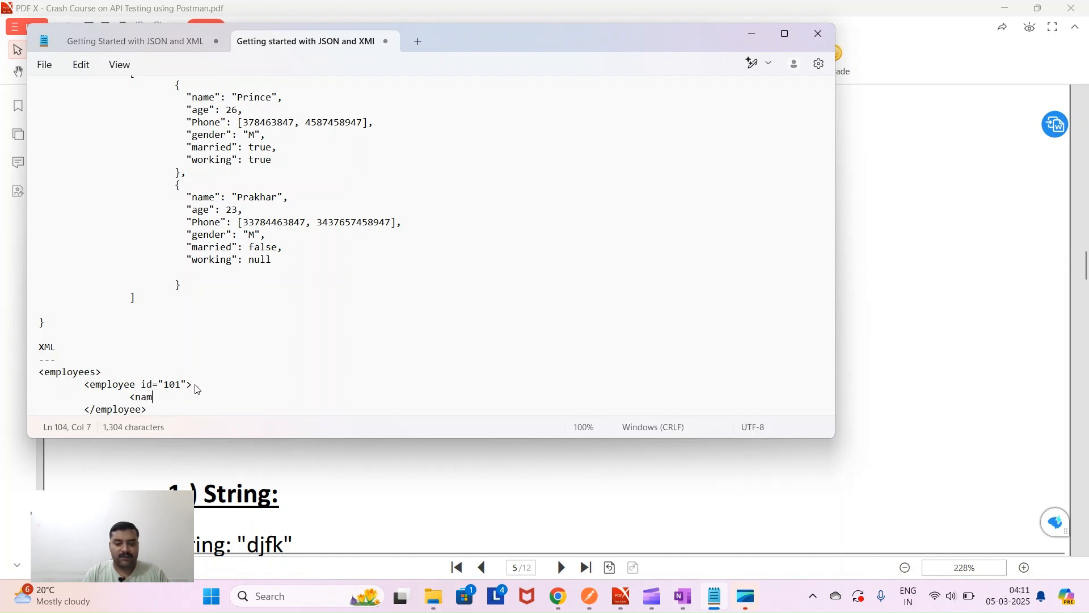
type("e></name>")
key("Left")
key("Left")
key("Left")
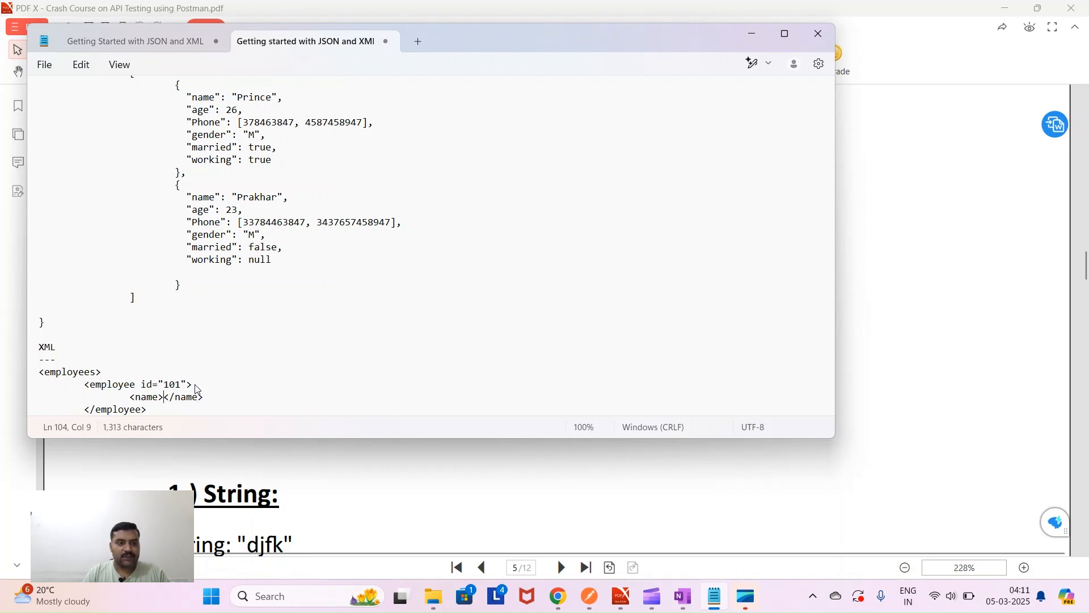
type("Prince")
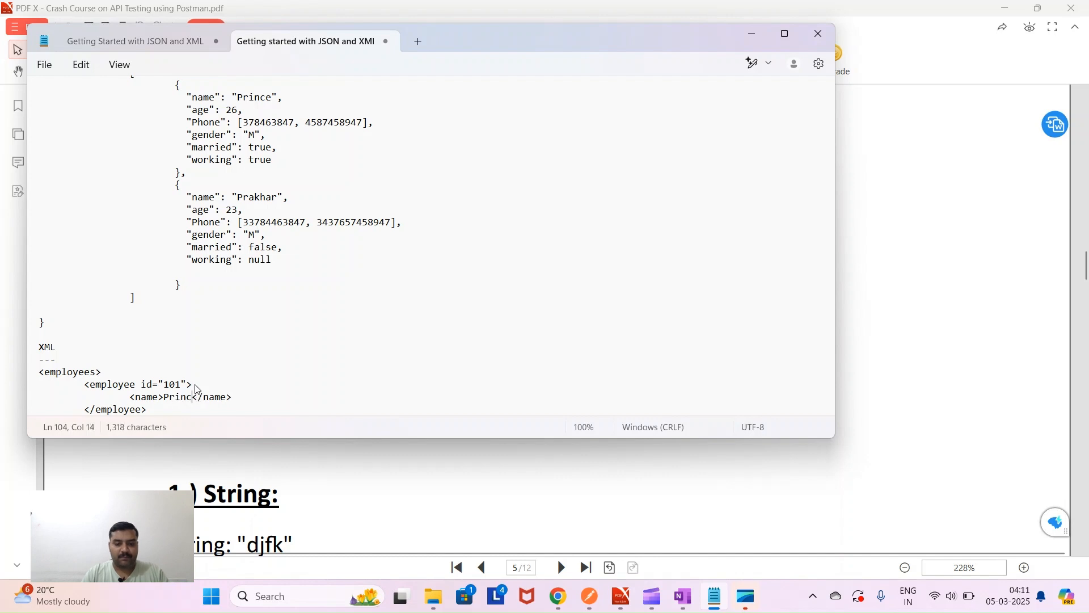
scroll(211, 382, "down", 2)
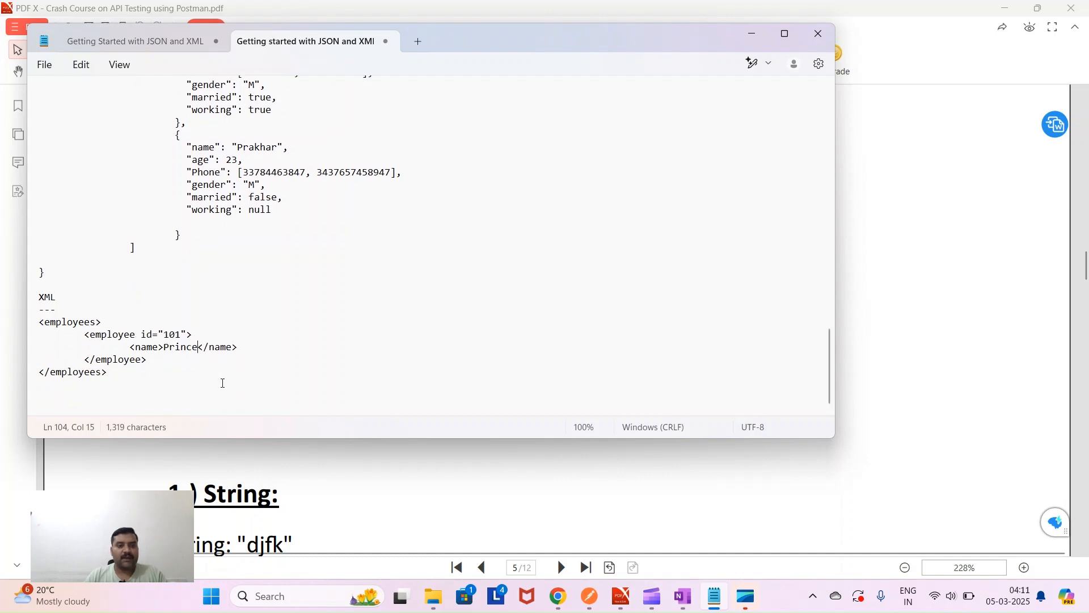
left_click(238, 349)
key("Return")
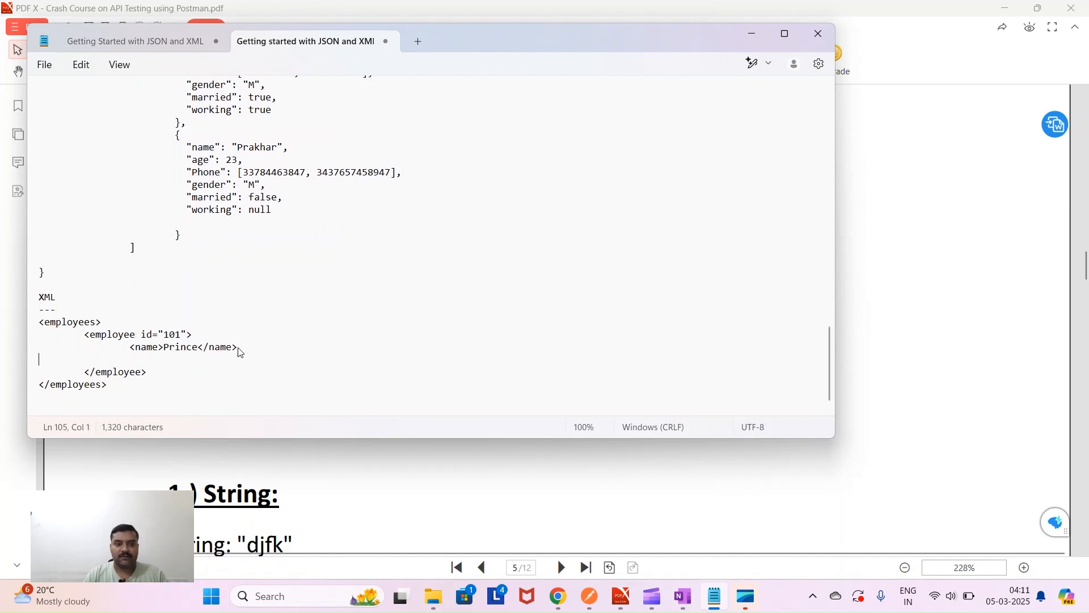
key("Tab")
key("Tab")
type("<age")
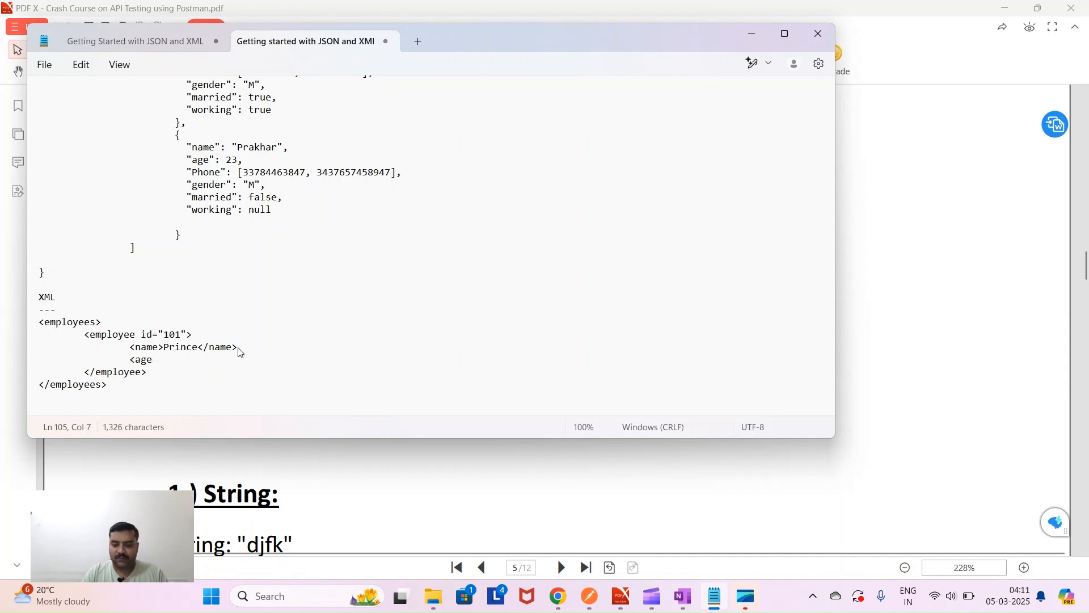
type(">26")
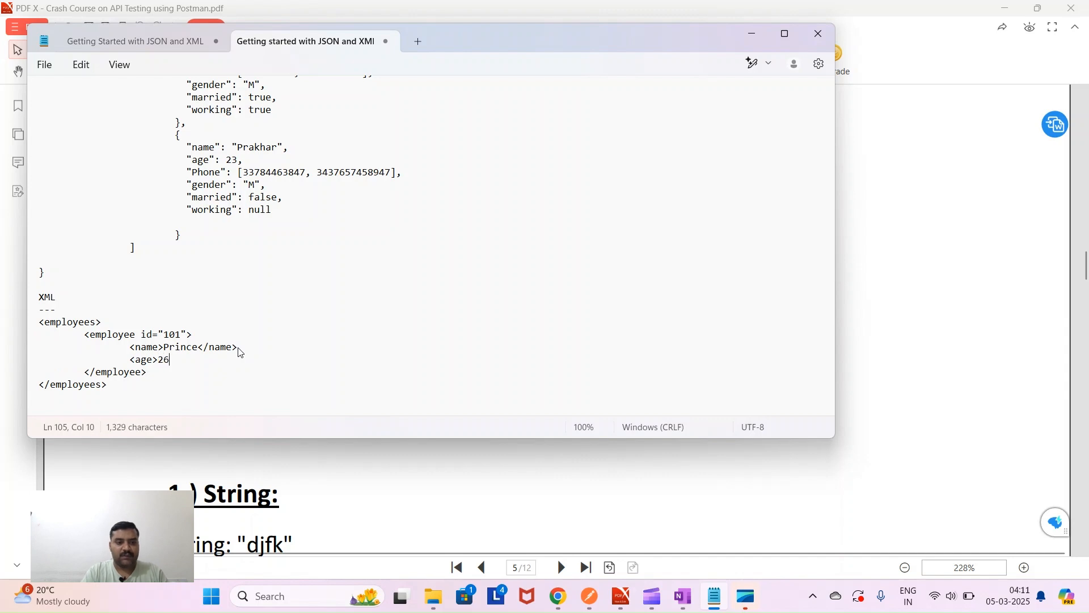
type("</age>")
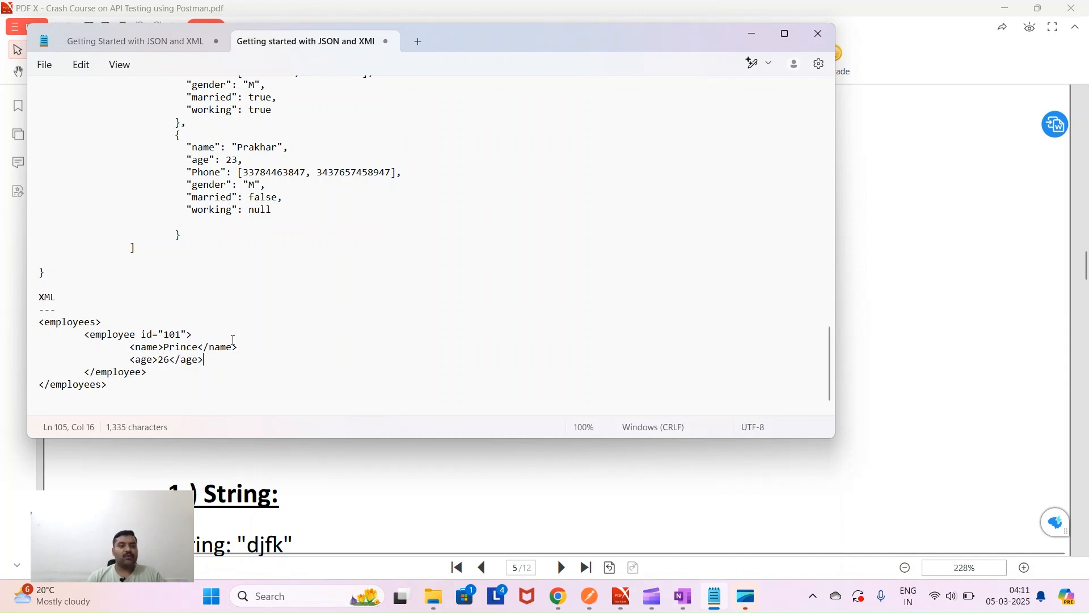
double_click(67, 323)
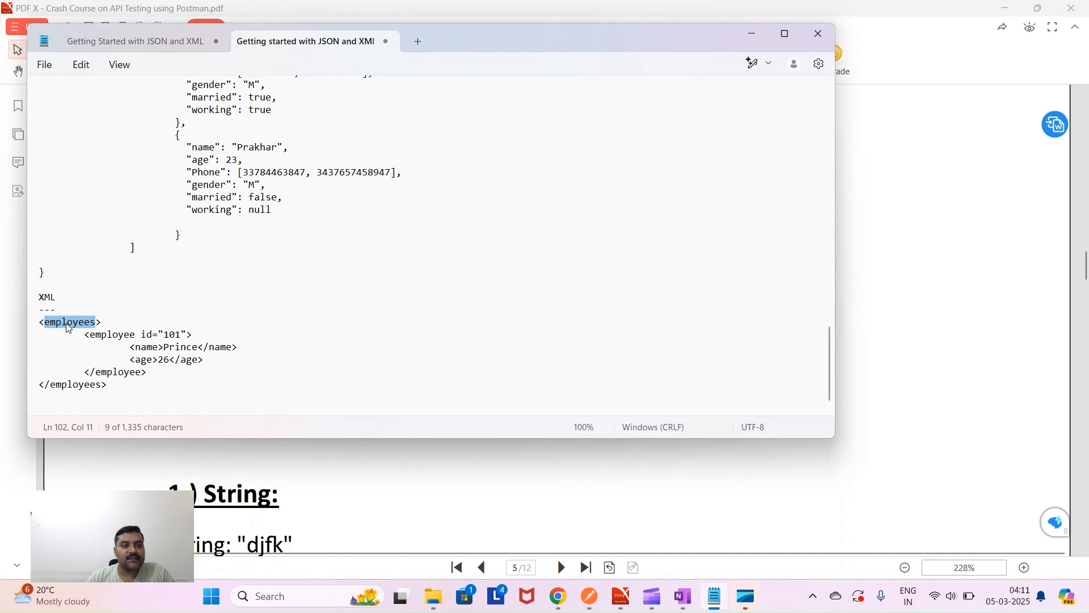
double_click(70, 386)
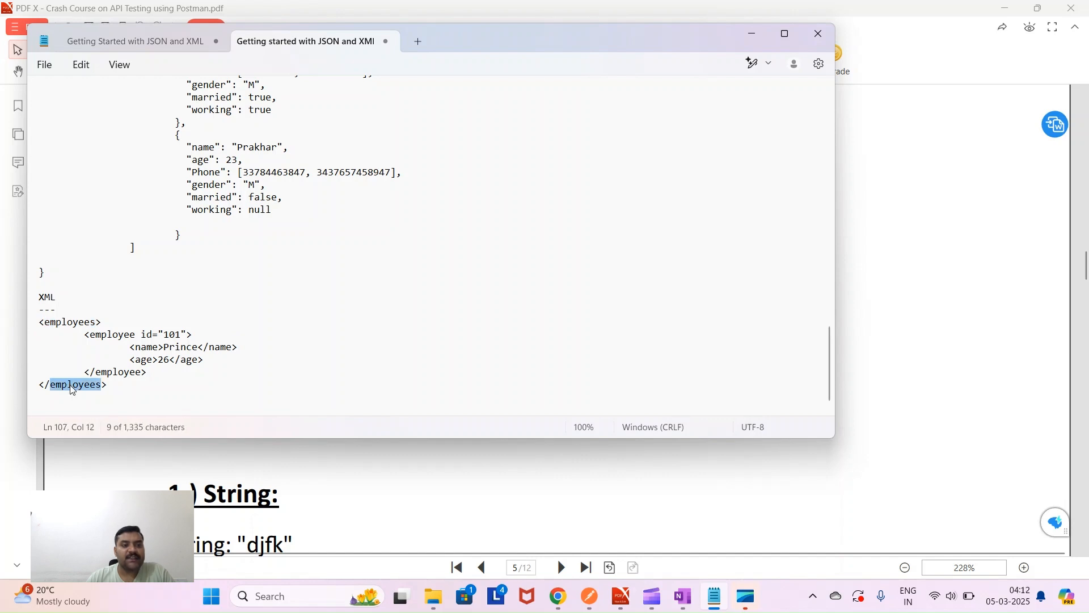
double_click(87, 322)
double_click(114, 335)
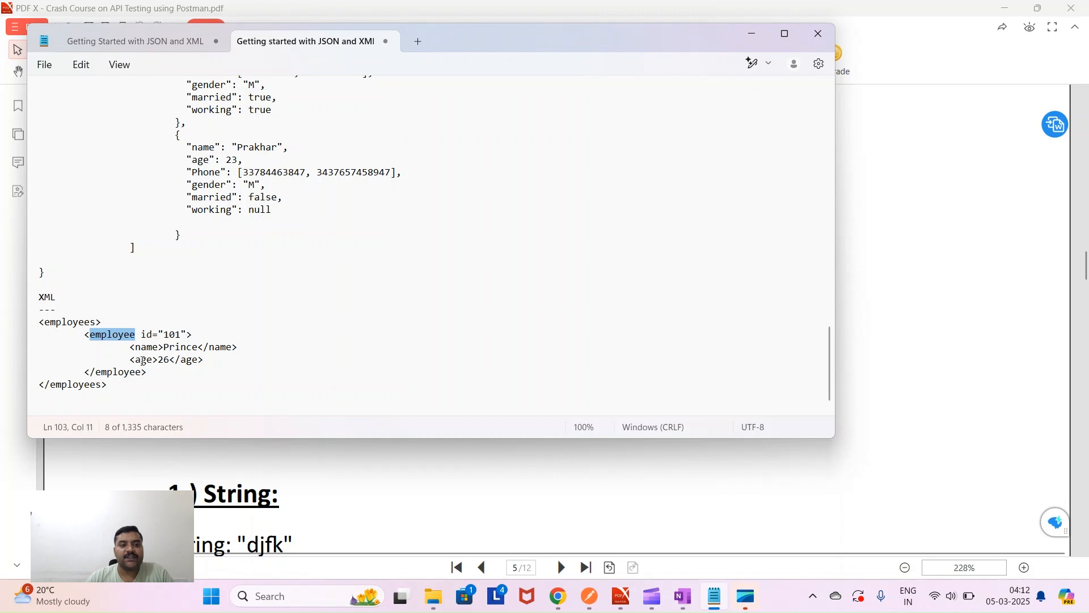
double_click(83, 325)
double_click(105, 336)
left_click(147, 360)
double_click(149, 362)
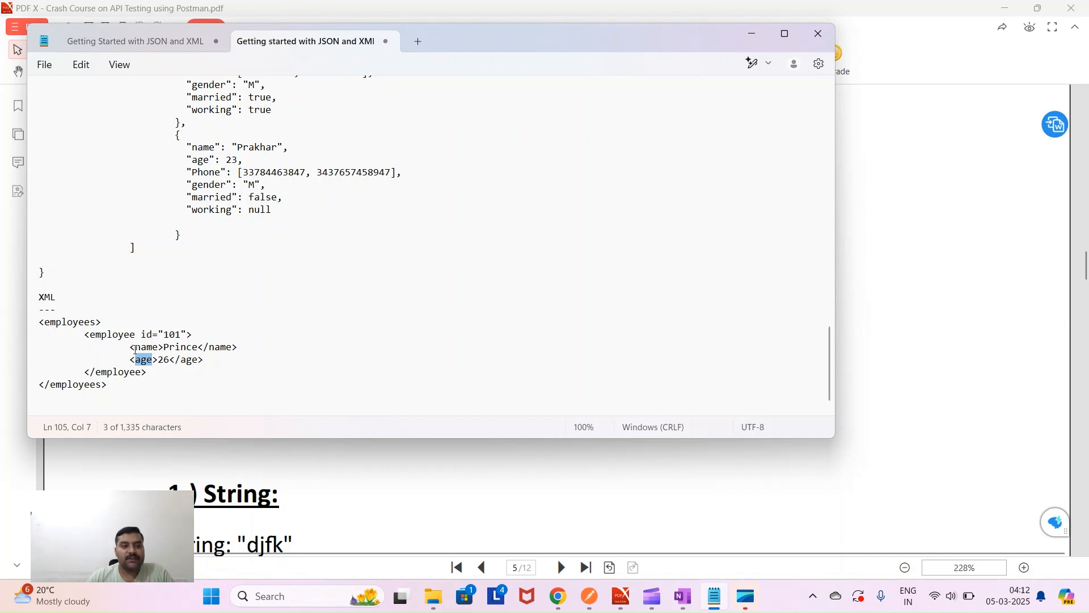
left_click_drag(85, 335, 154, 377)
key("ctrl+c")
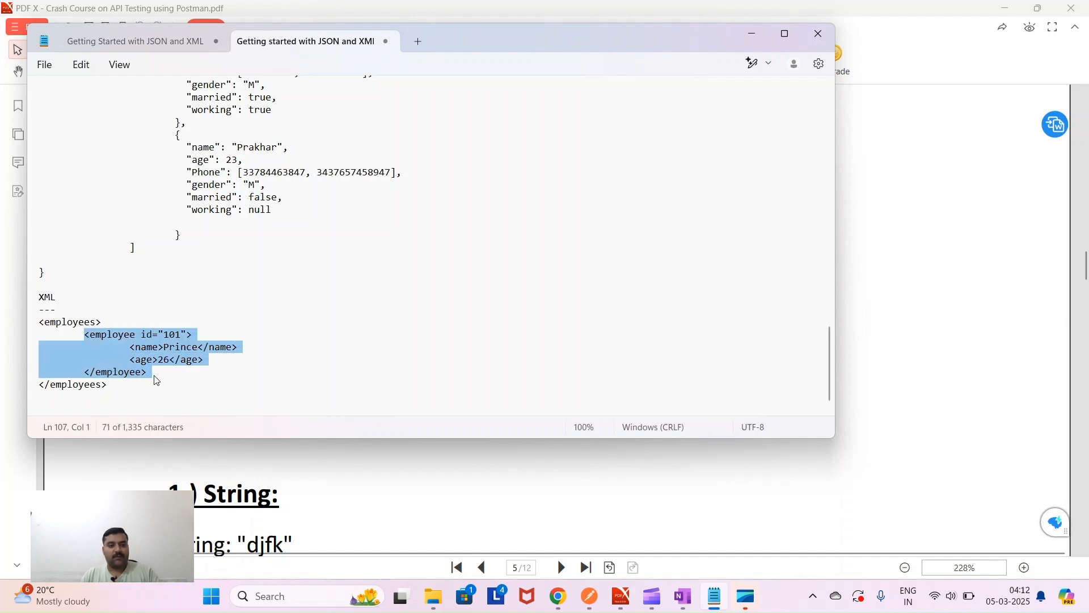
- Paste a copy of the employee block below it and change its id to 102
left_click(155, 377)
key("Return")
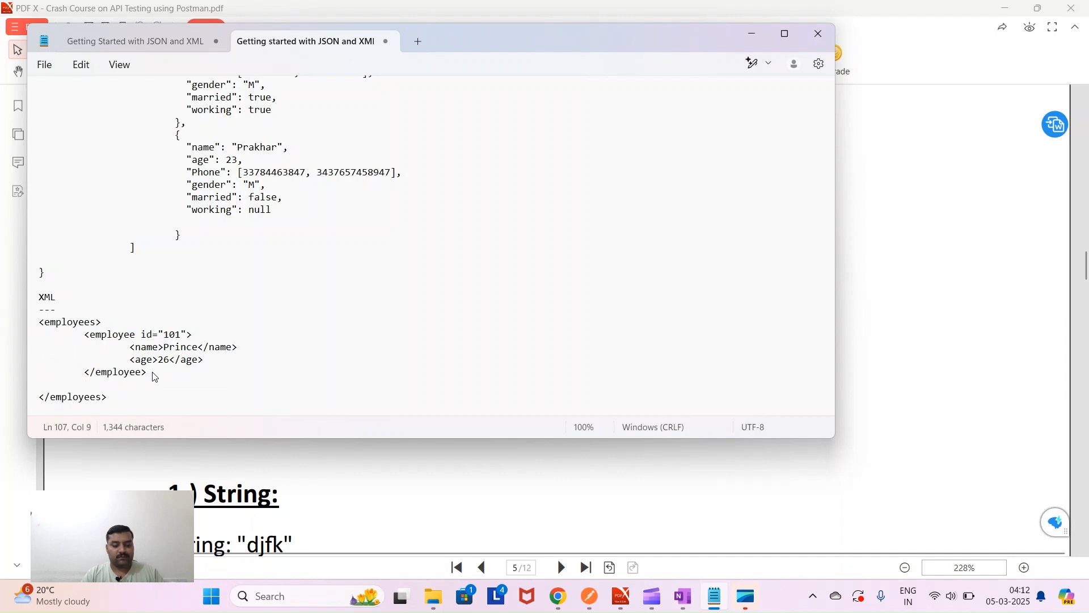
key("ctrl+v")
left_click(177, 357)
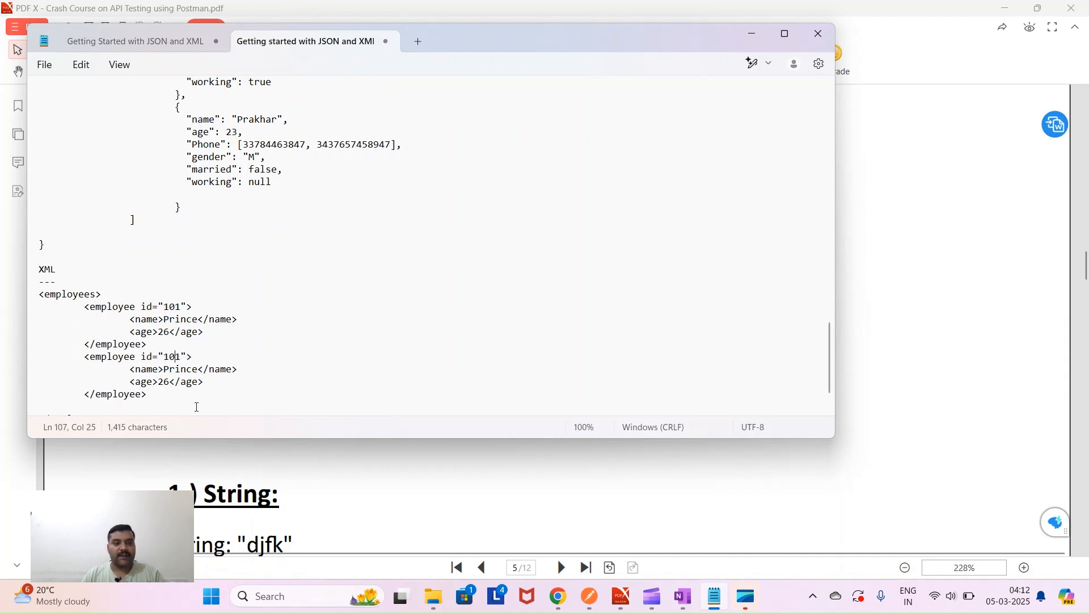
key("BackSpace")
type("2")
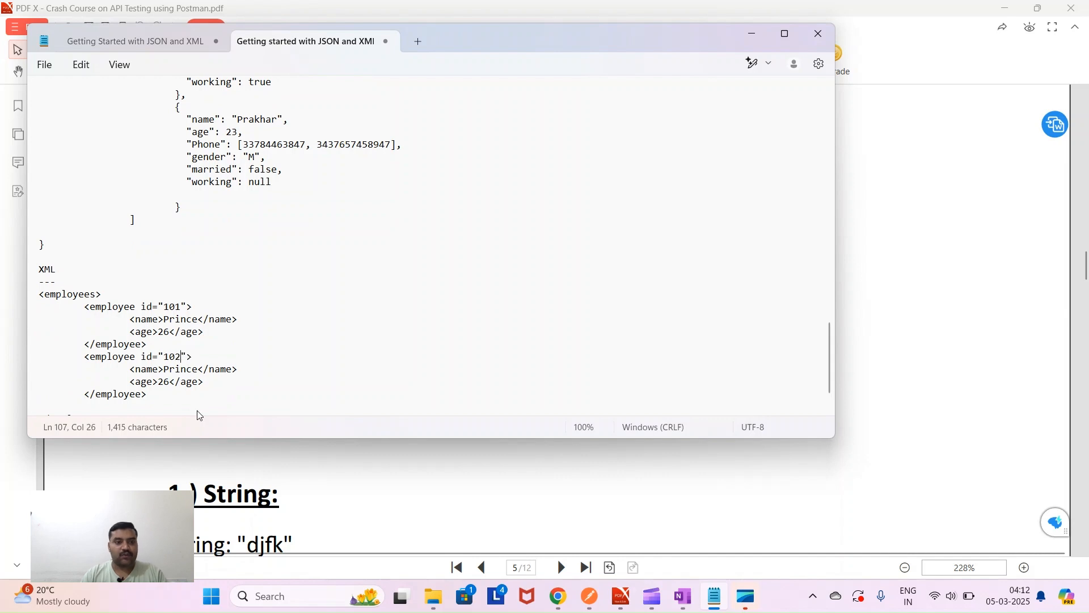
- Replace the copied record's name, set its age to 23, and cancel the save dialog
double_click(185, 367)
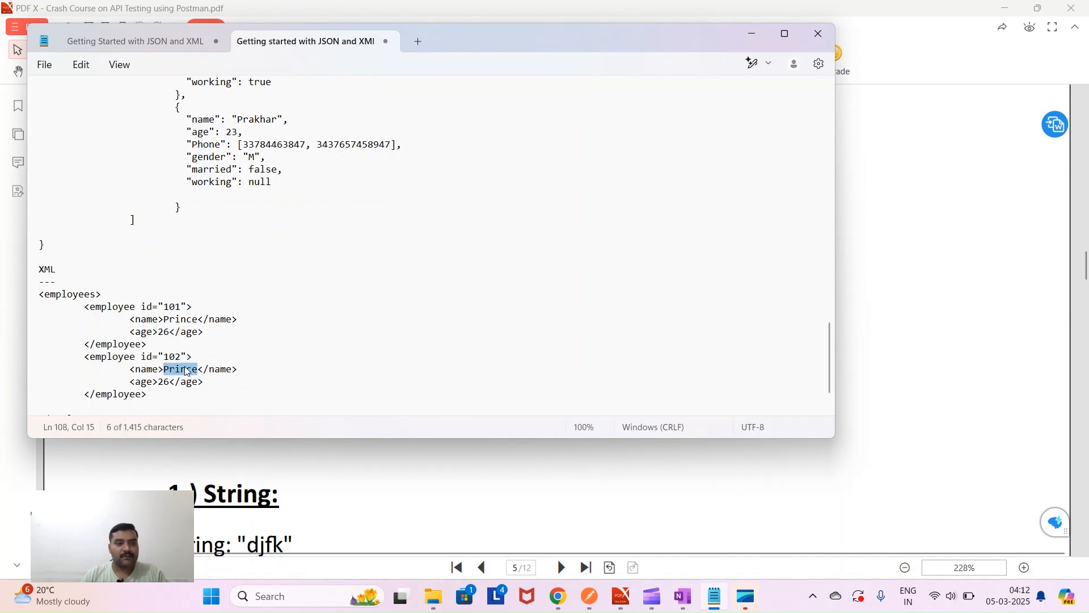
type("Pr")
type("akhar")
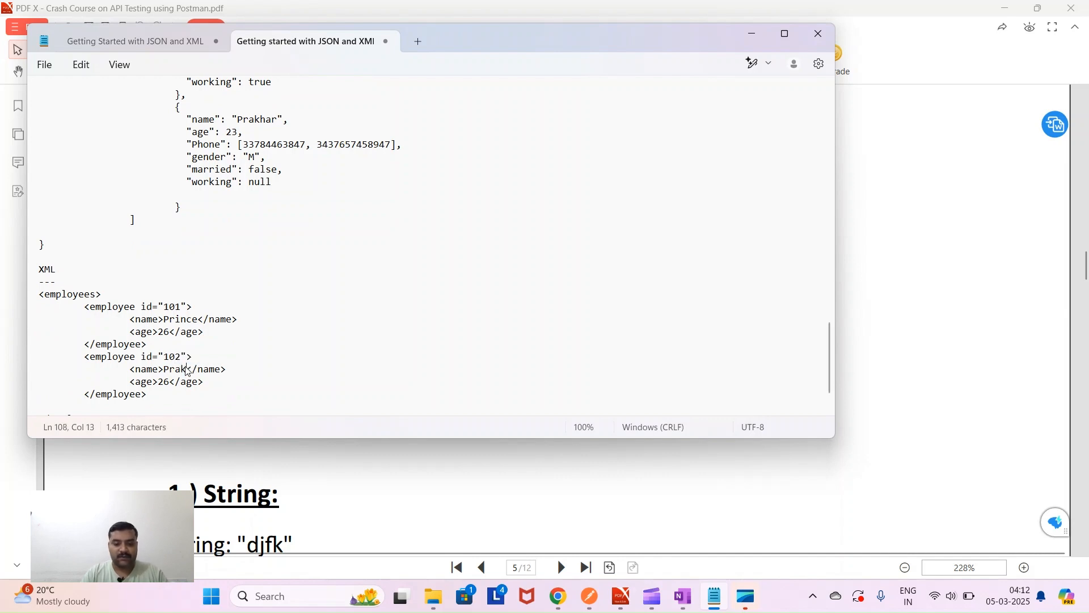
left_click(170, 383)
key("BackSpace")
type("3")
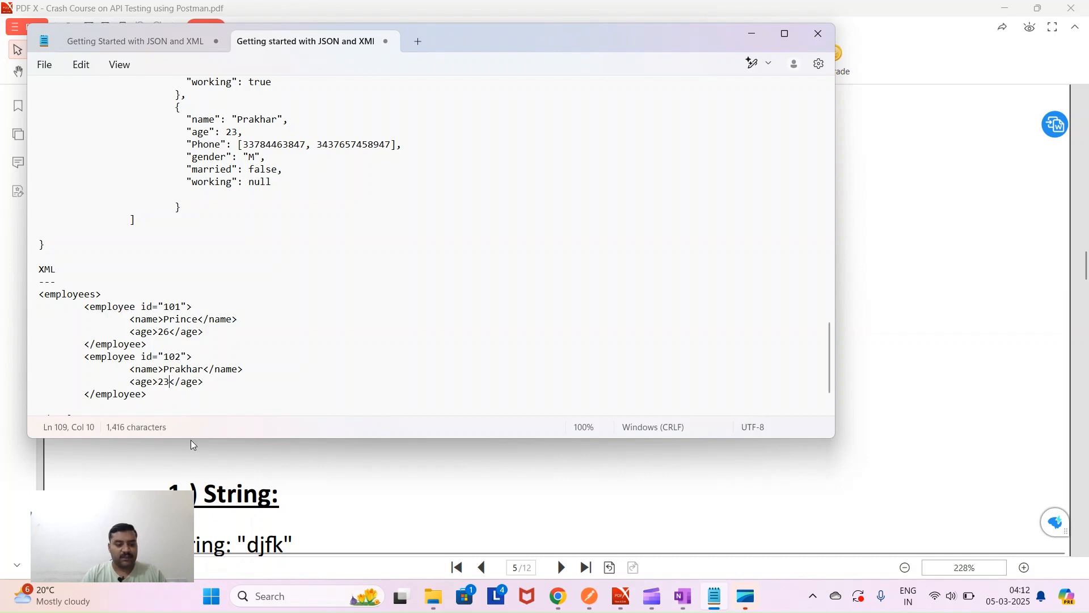
key("ctrl+s")
left_click(524, 340)
scroll(176, 352, "down", 1)
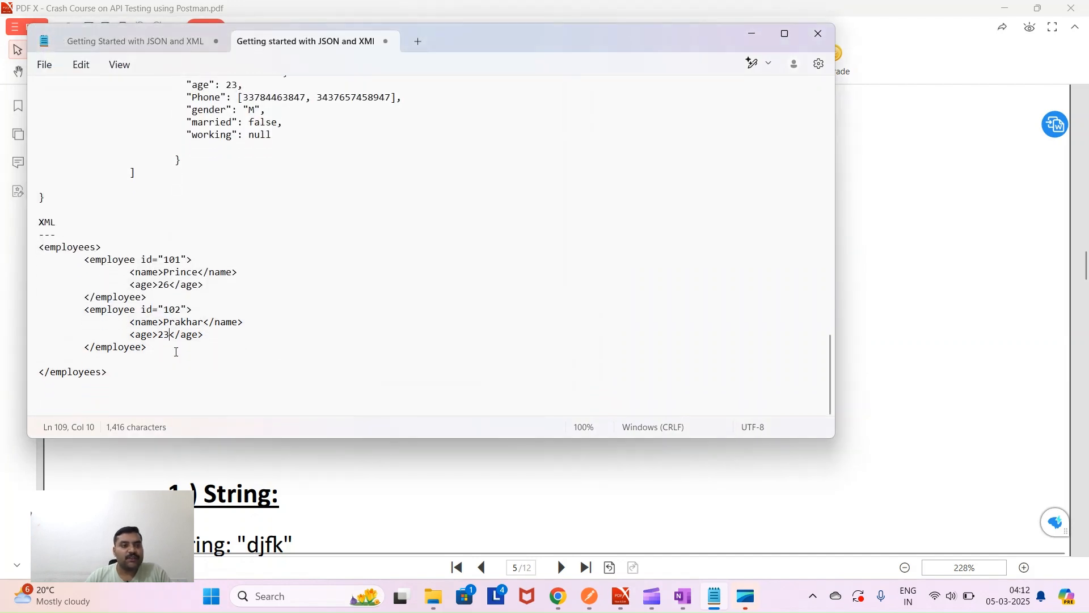
left_click(40, 247)
left_click_drag(39, 247, 105, 247)
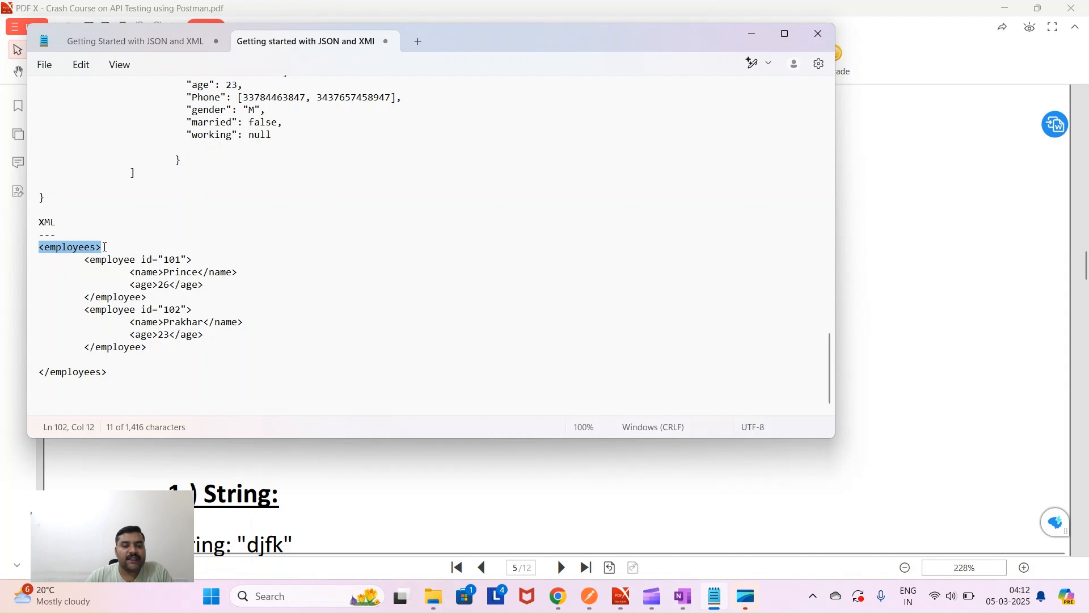
left_click_drag(109, 372, 31, 373)
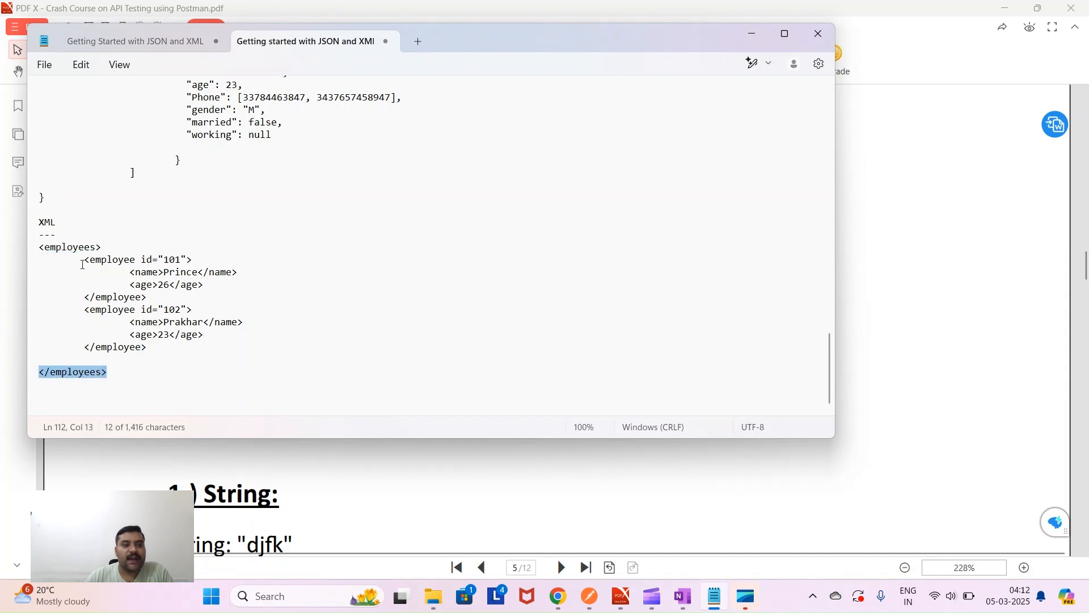
left_click_drag(84, 260, 147, 297)
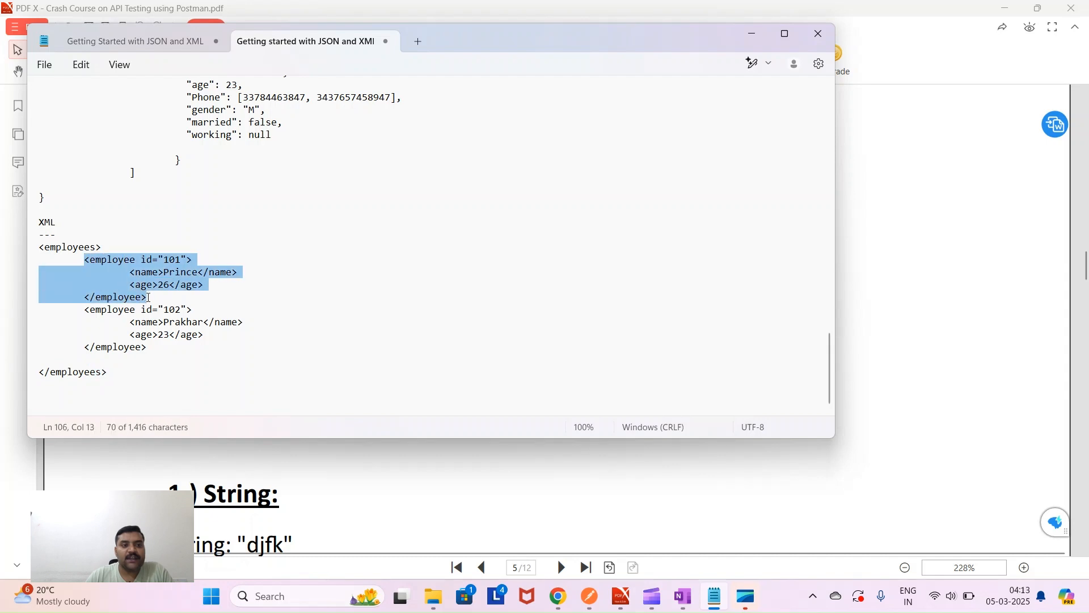
left_click_drag(80, 309, 151, 348)
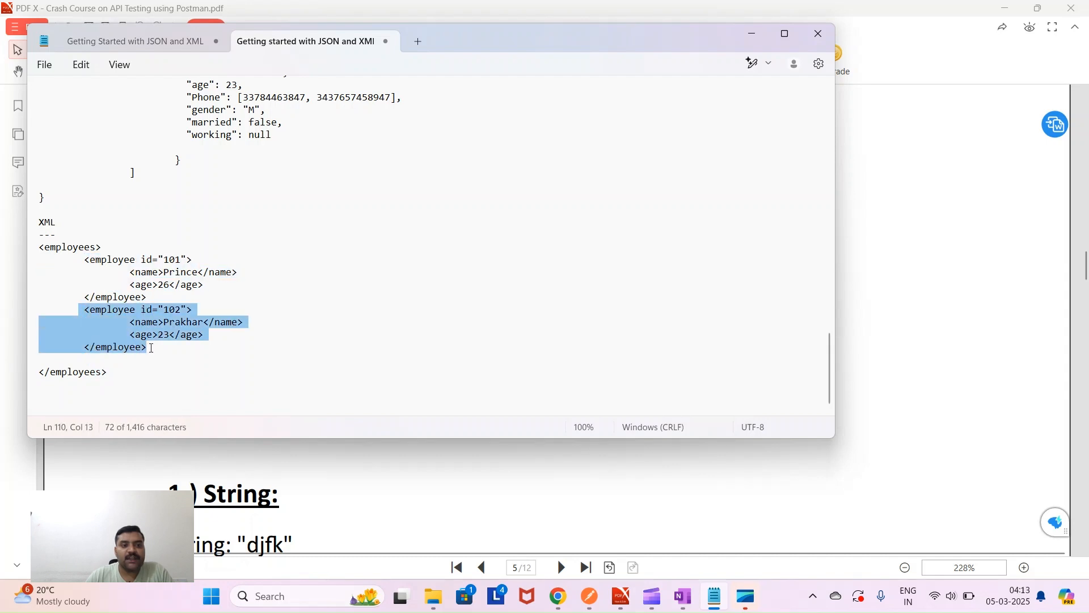
left_click_drag(85, 260, 203, 252)
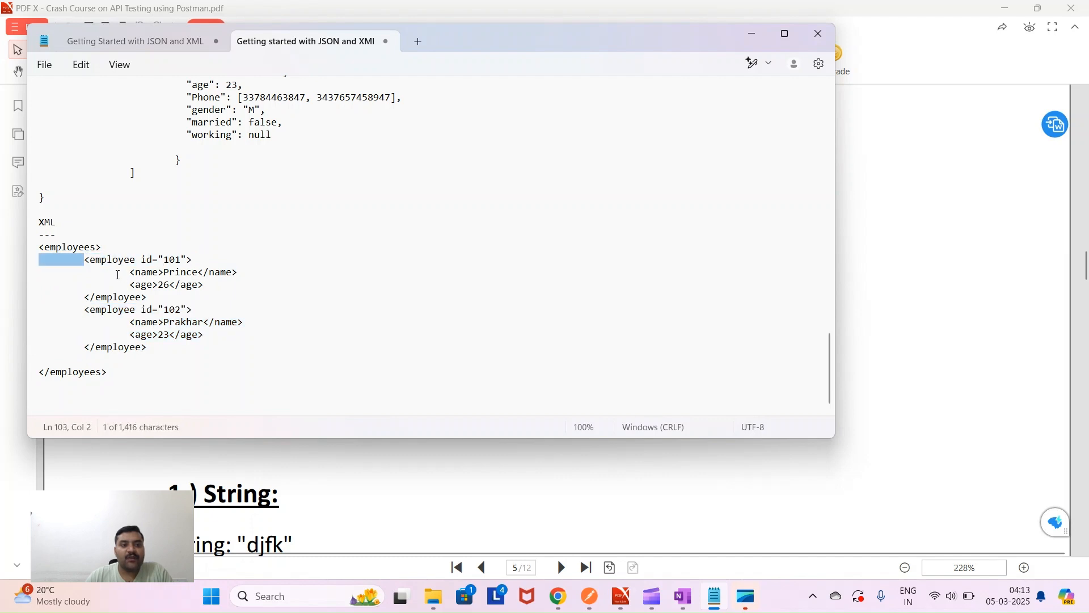
left_click_drag(130, 272, 238, 273)
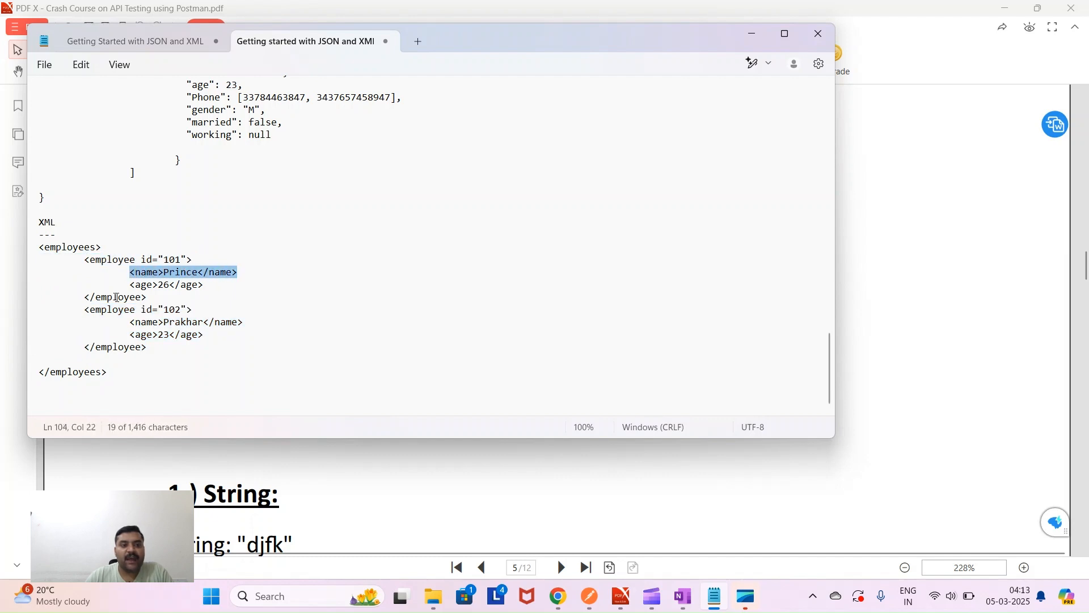
left_click_drag(129, 286, 204, 286)
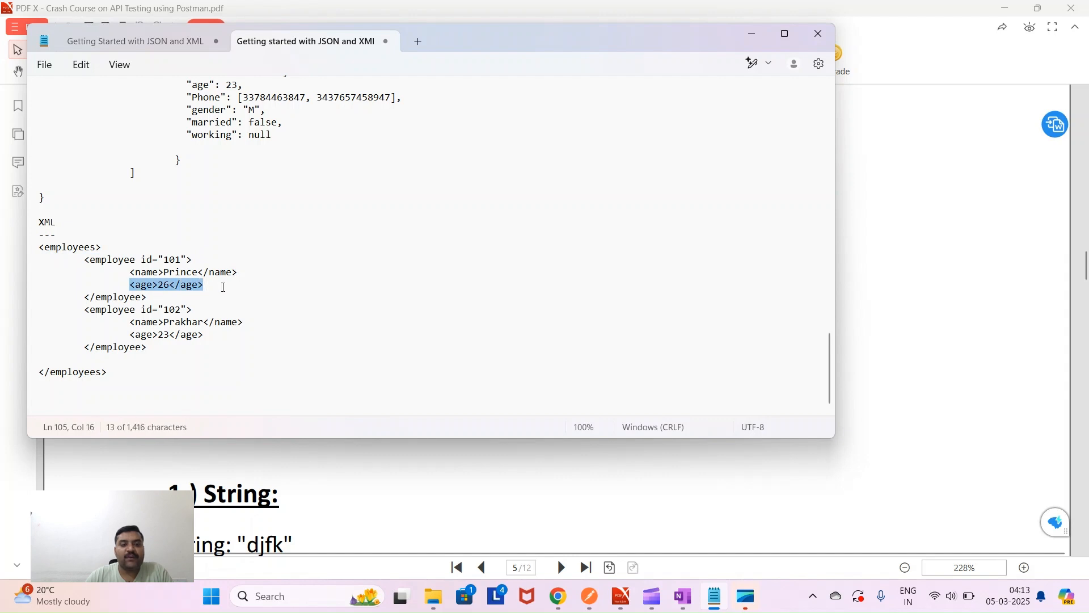
left_click(225, 287)
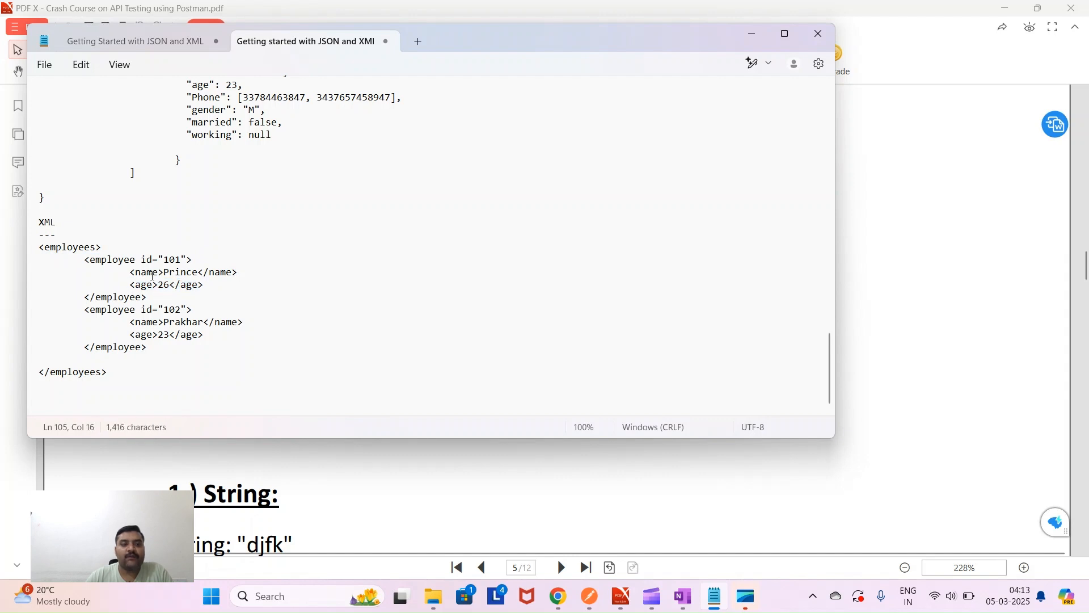
double_click(146, 273)
double_click(221, 273)
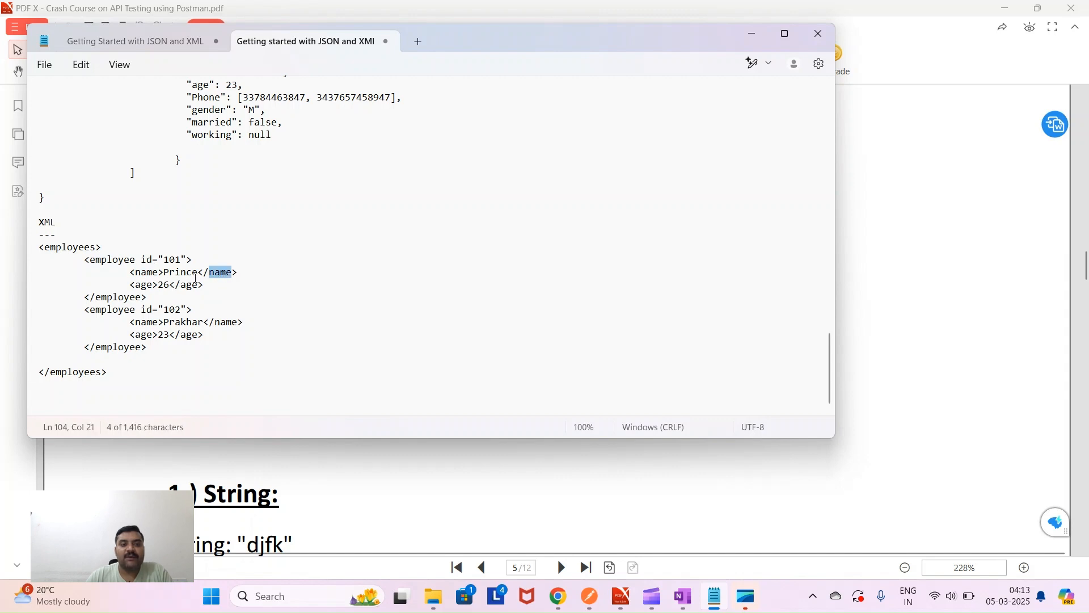
double_click(184, 273)
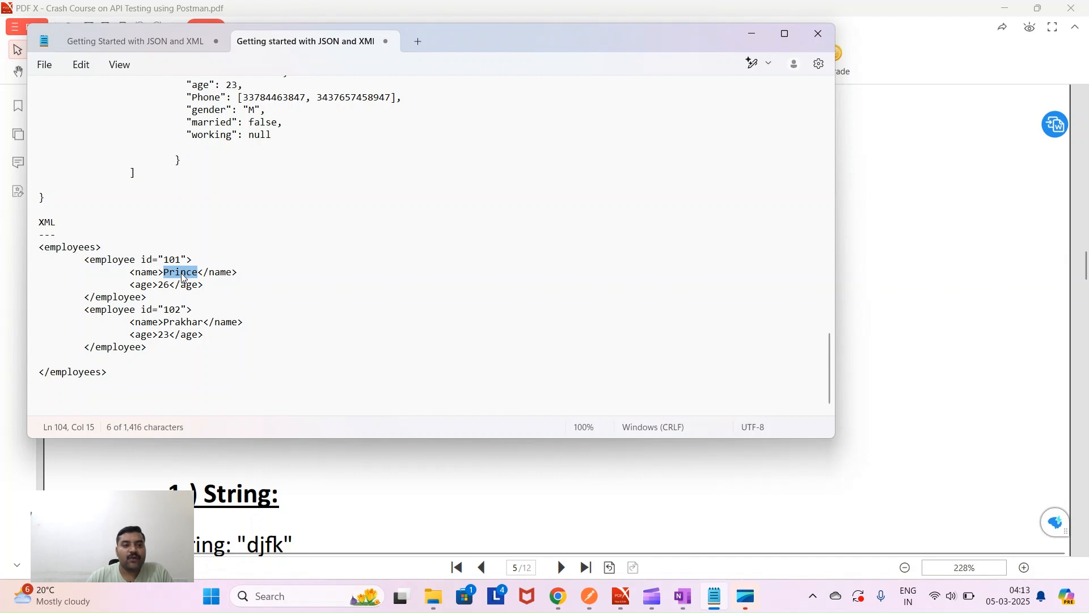
left_click_drag(85, 309, 150, 348)
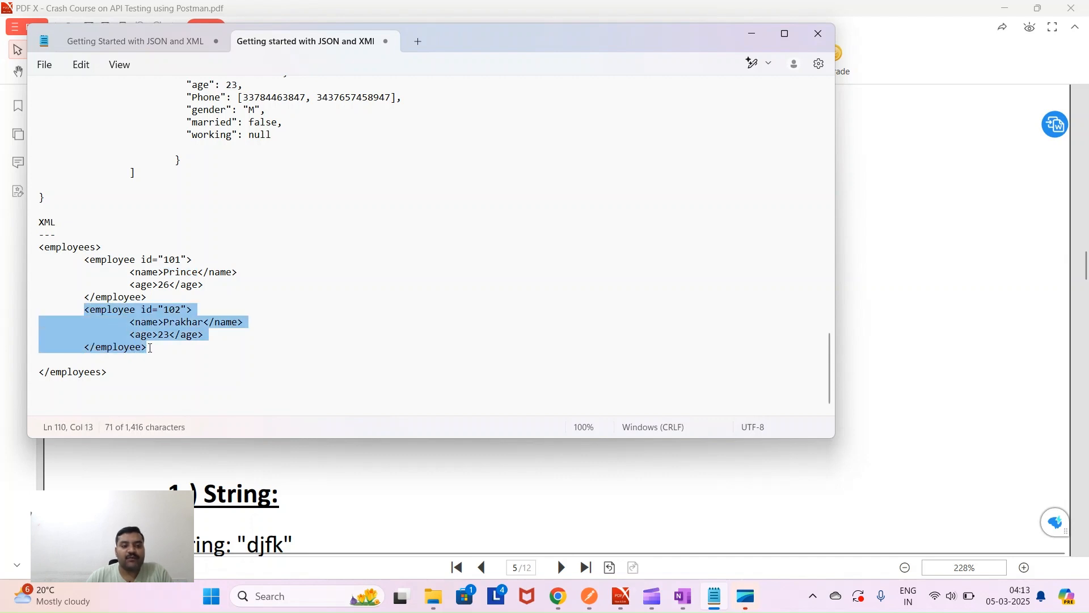
left_click(162, 352)
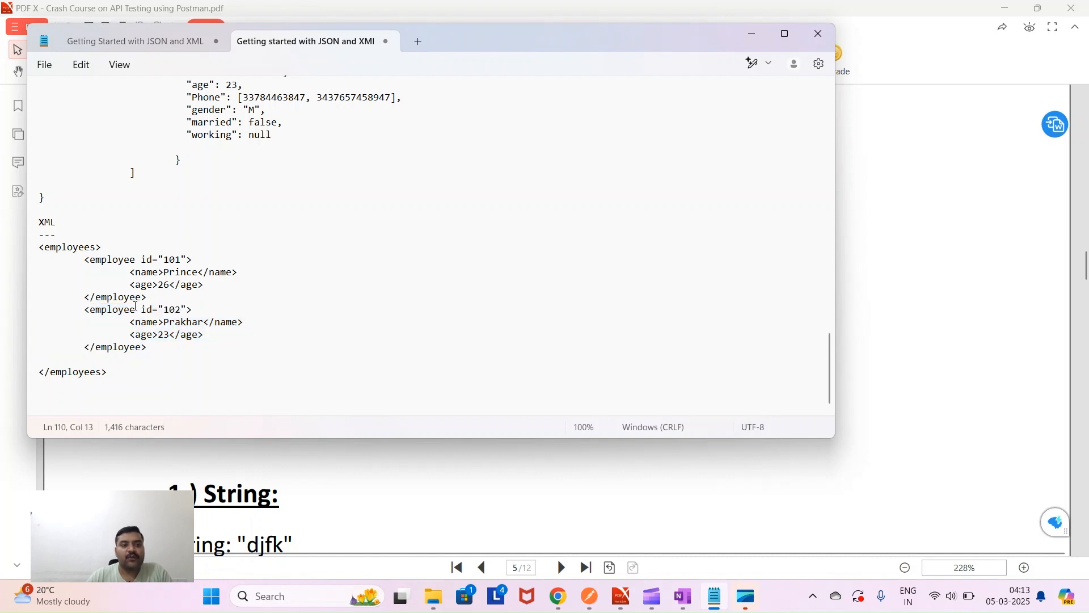
double_click(145, 335)
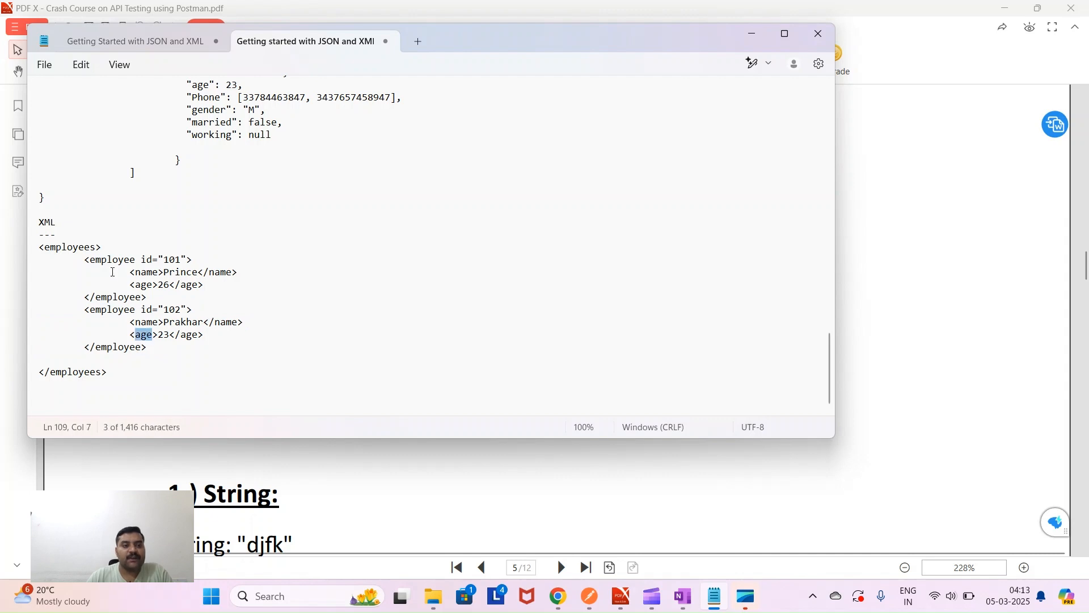
double_click(68, 248)
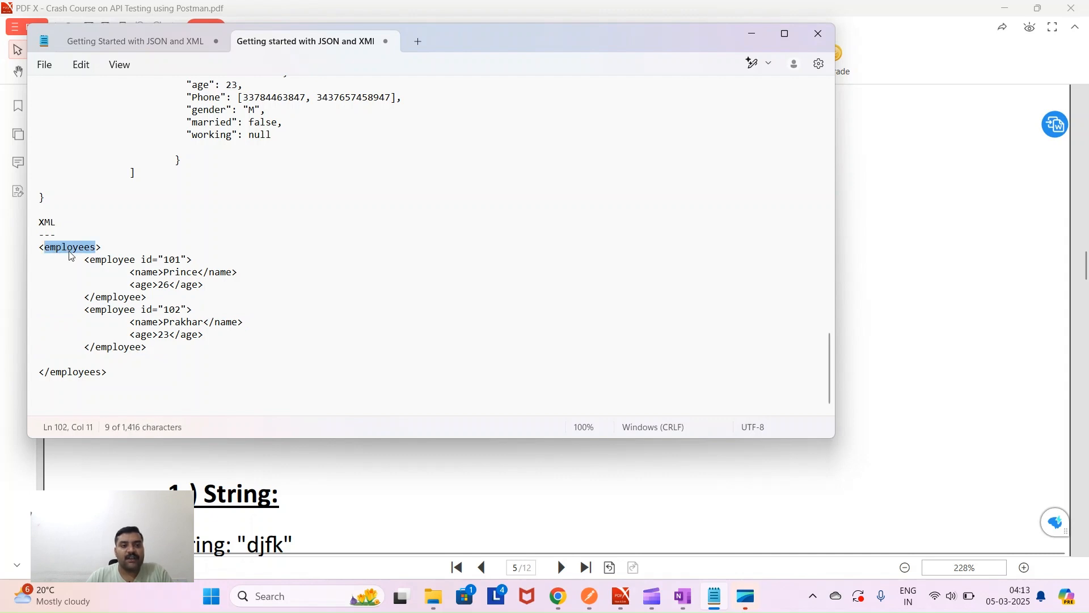
double_click(110, 310)
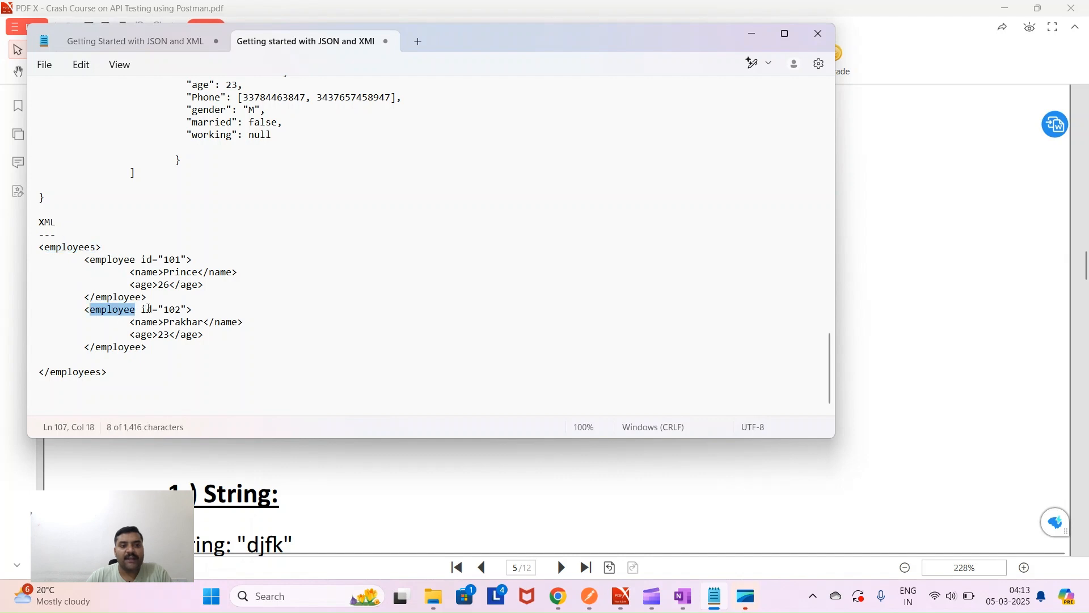
double_click(172, 310)
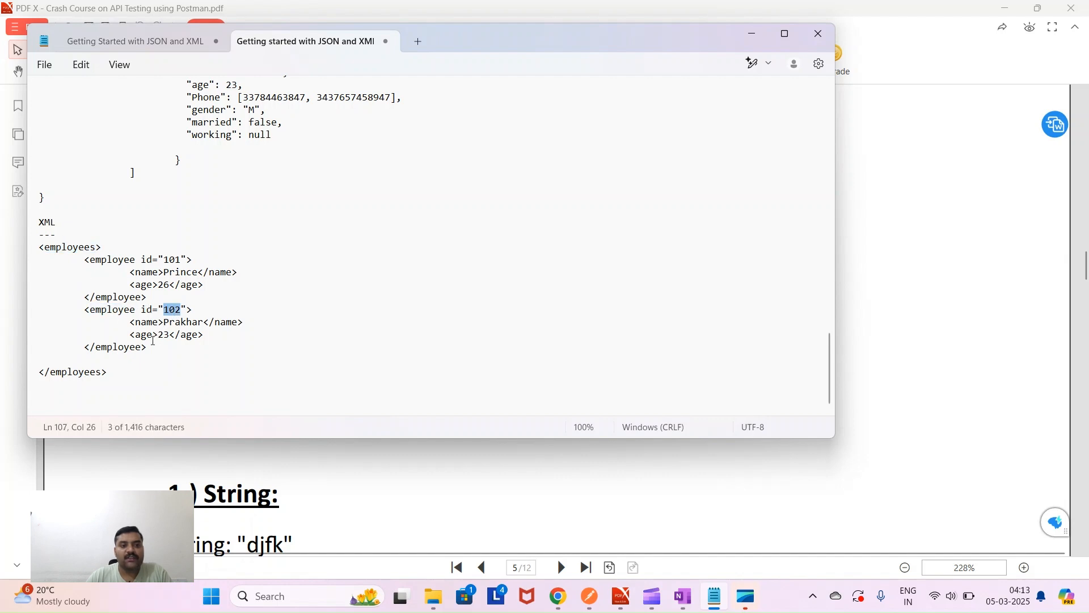
double_click(143, 336)
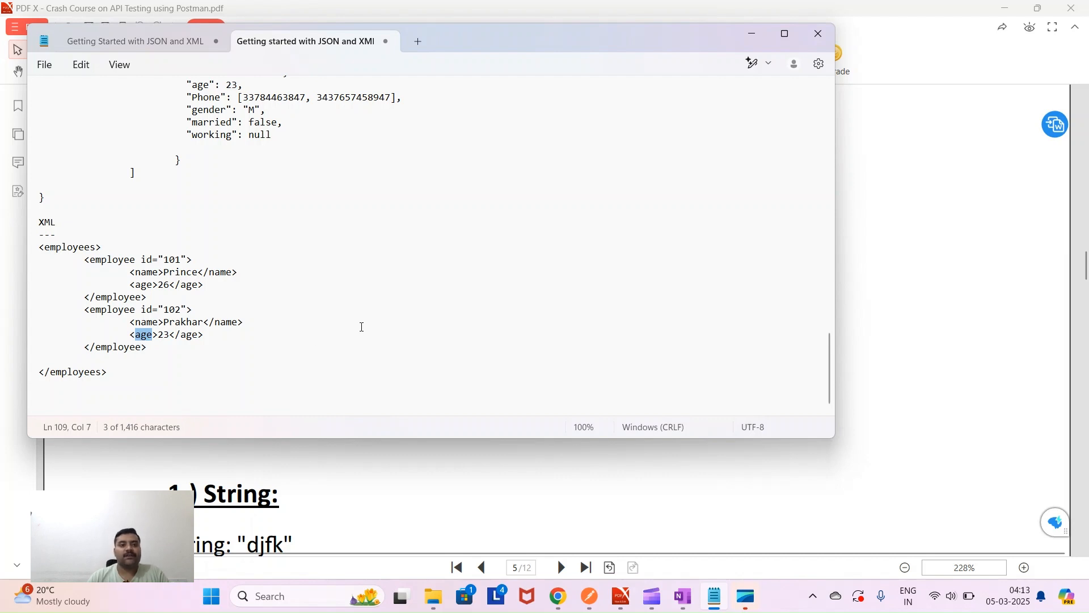
scroll(361, 327, "up", 3)
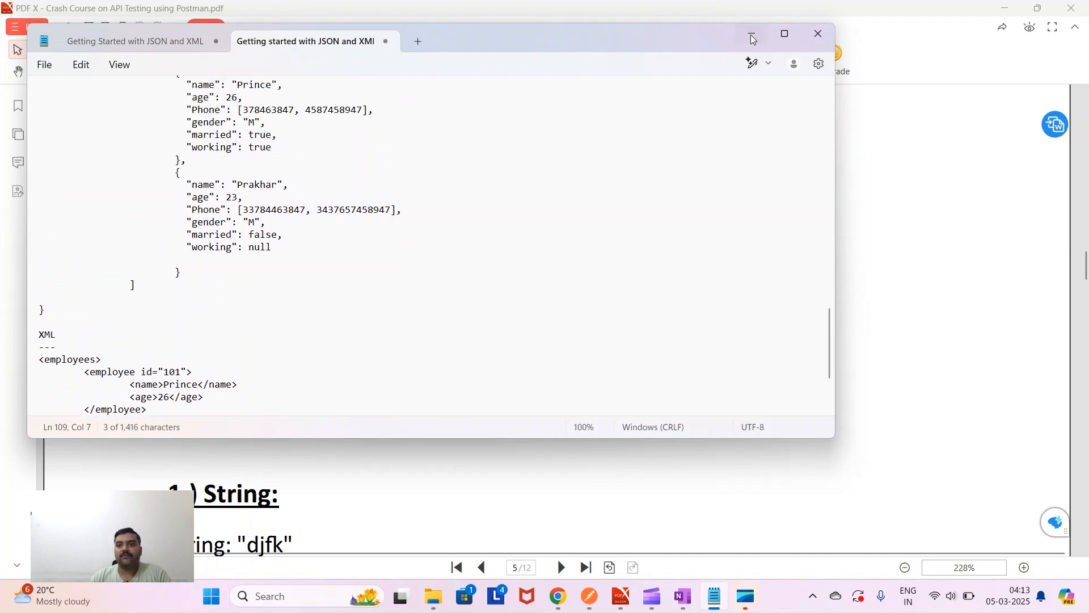
- Minimize the notes and read through the PDF's JSON examples, marking the employee name, age and phone lines
left_click(751, 38)
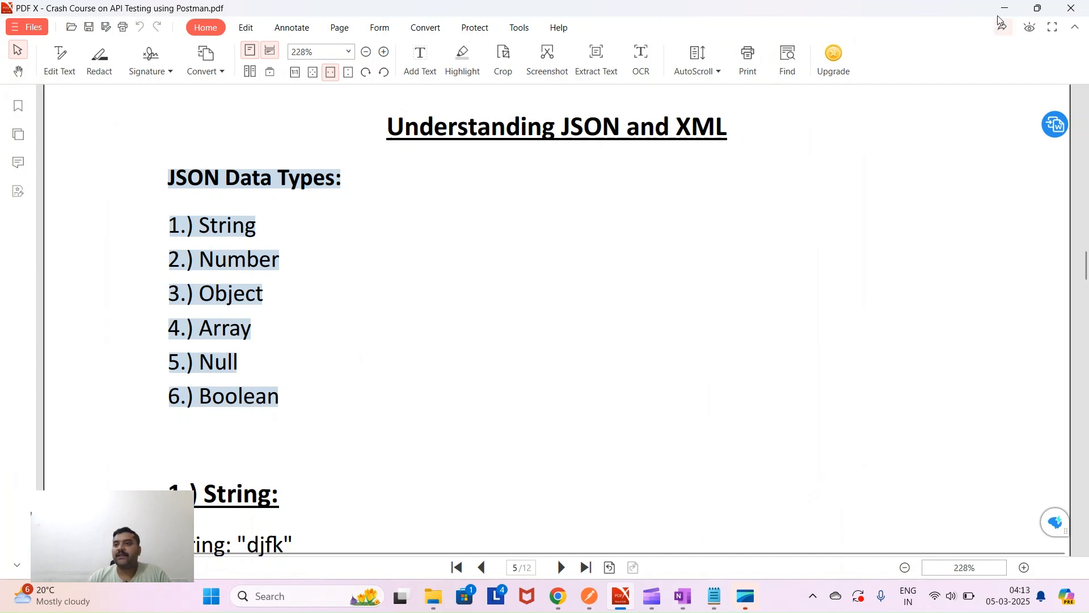
scroll(329, 475, "down", 8)
scroll(337, 470, "down", 8)
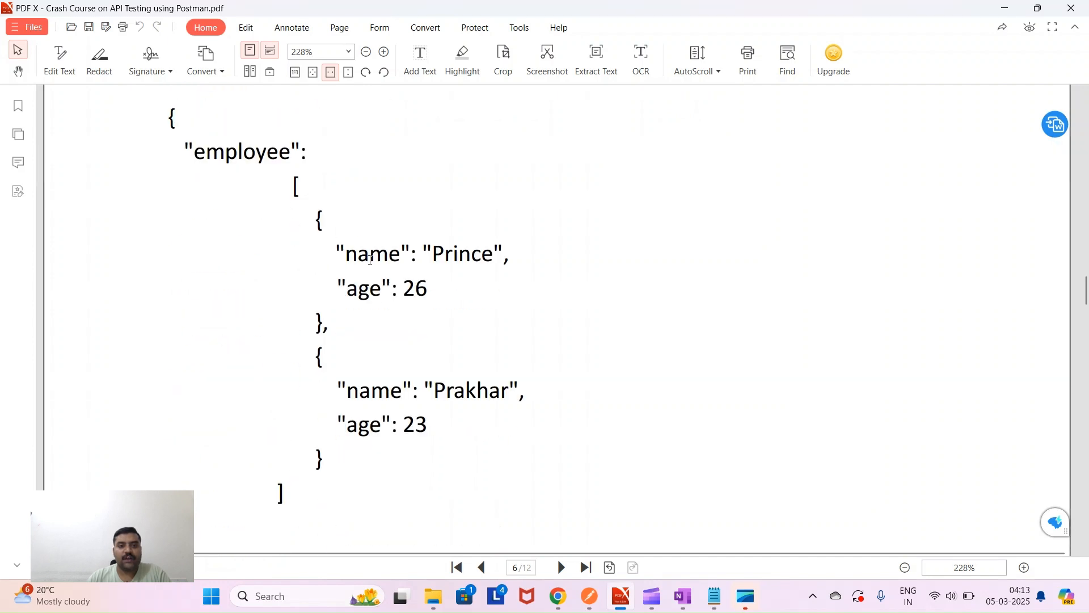
scroll(438, 443, "down", 7)
scroll(418, 437, "down", 9)
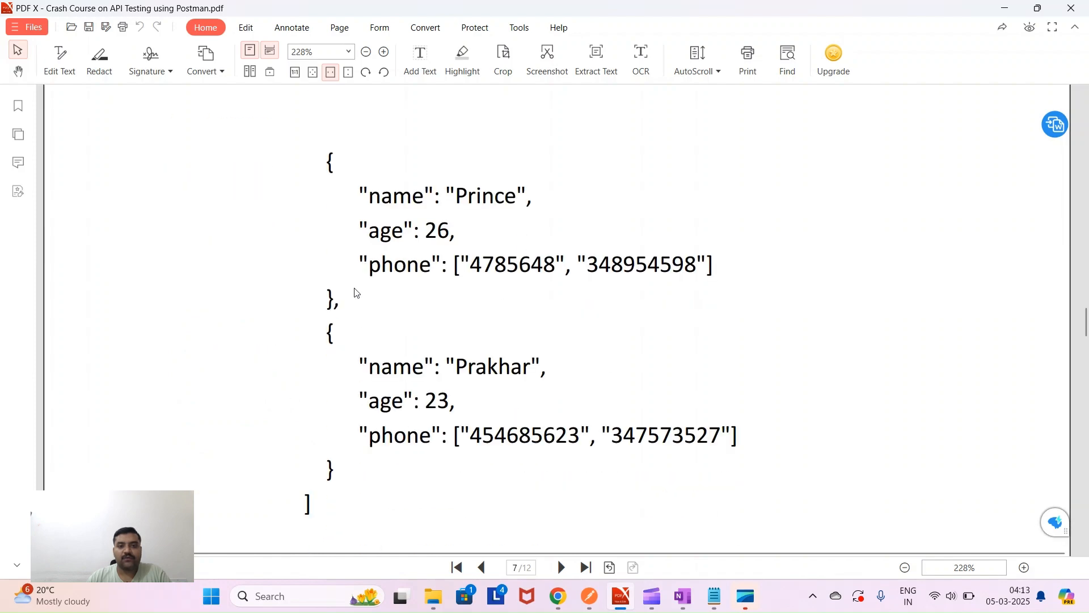
left_click_drag(448, 196, 431, 262)
scroll(409, 352, "down", 9)
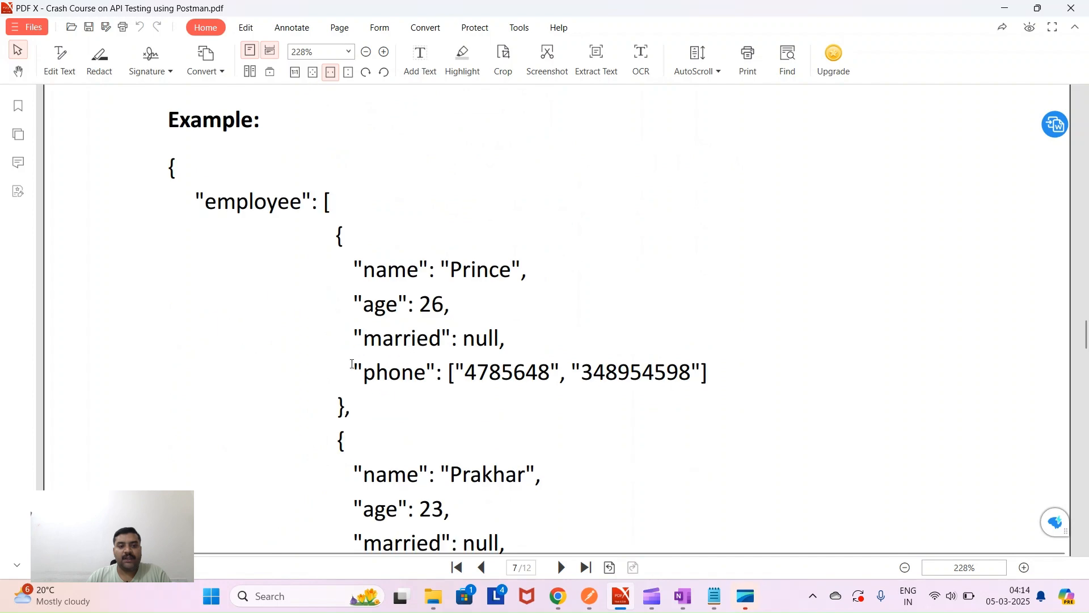
scroll(352, 357, "down", 3)
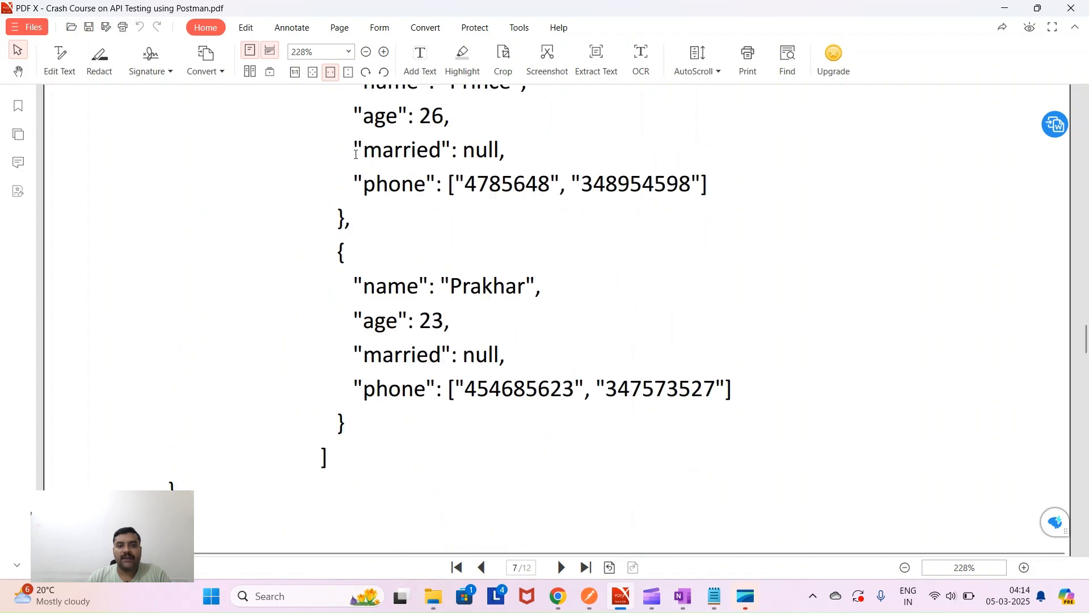
- Mark the married and working fields, then reach the Response Validations & Assertions page
left_click_drag(356, 154, 528, 151)
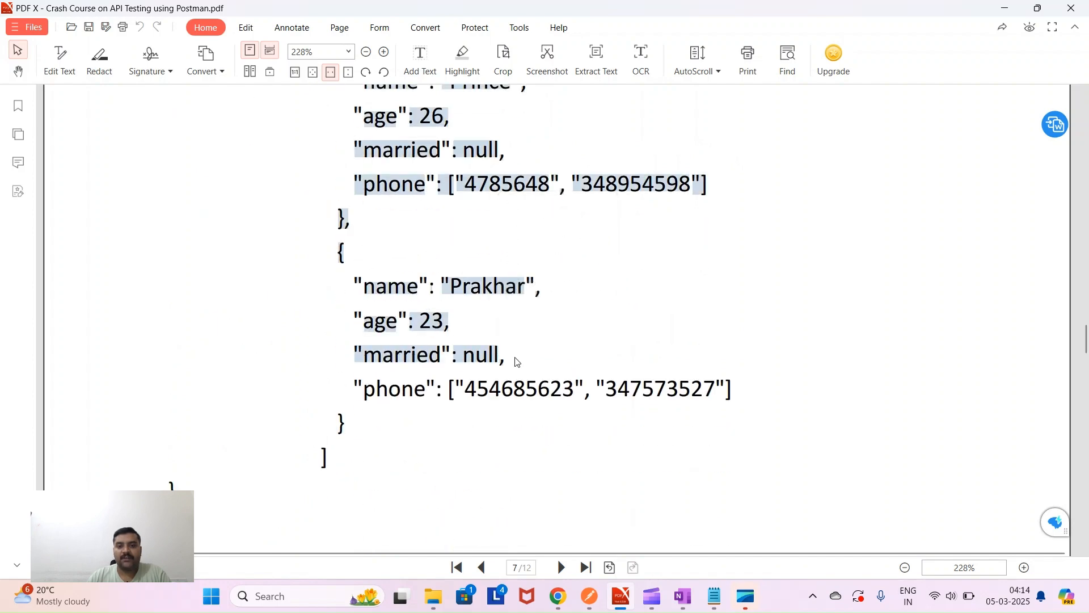
scroll(513, 358, "down", 10)
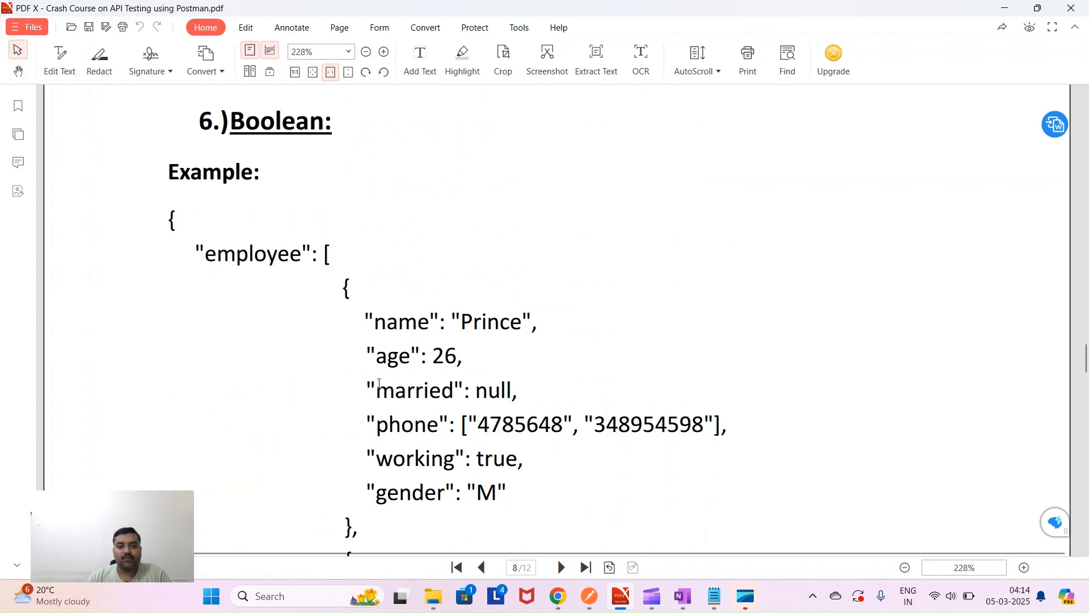
left_click_drag(369, 458, 523, 461)
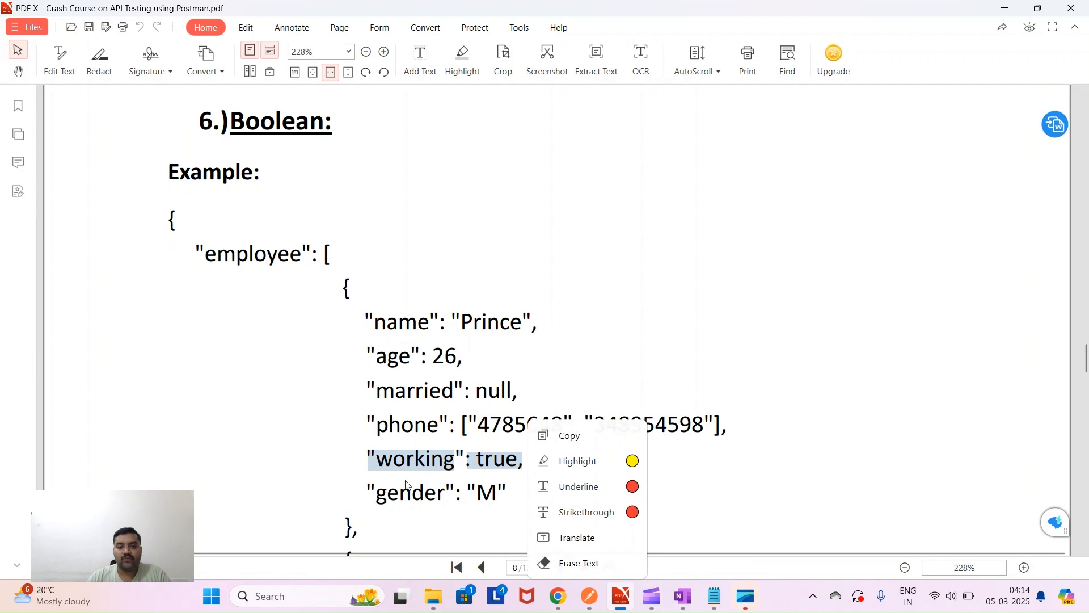
left_click(306, 458)
scroll(310, 457, "down", 8)
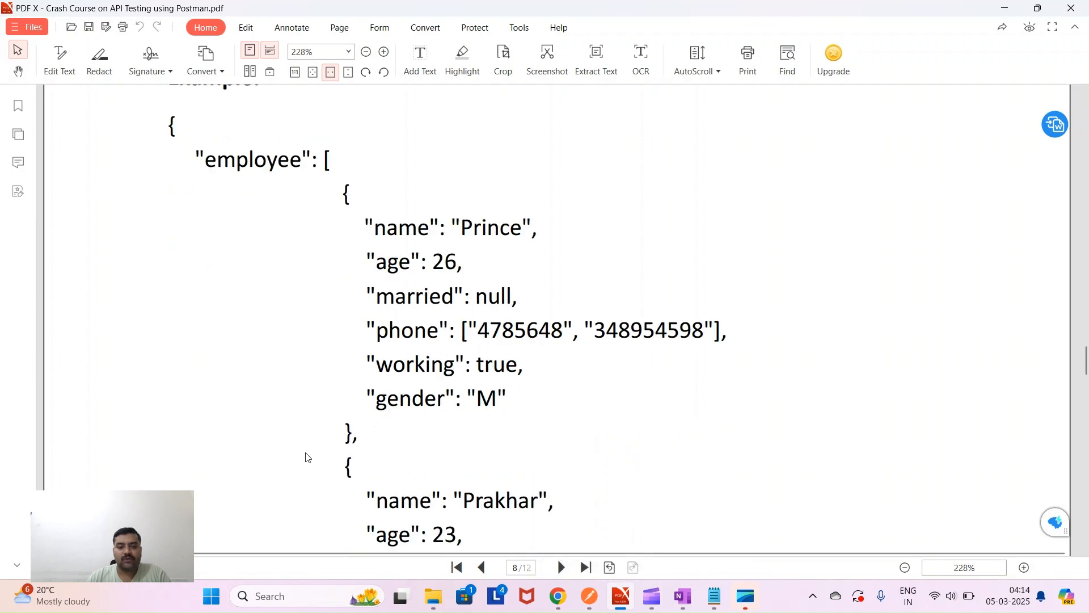
left_click_drag(366, 213, 521, 215)
left_click(424, 359)
scroll(425, 361, "down", 8)
scroll(425, 362, "down", 1)
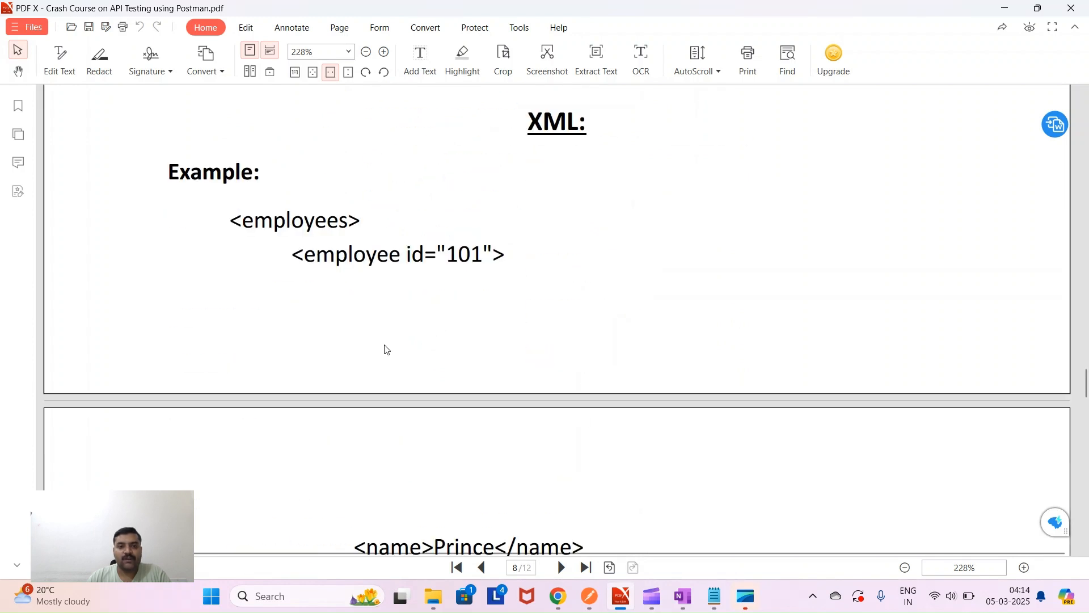
scroll(471, 396, "down", 15)
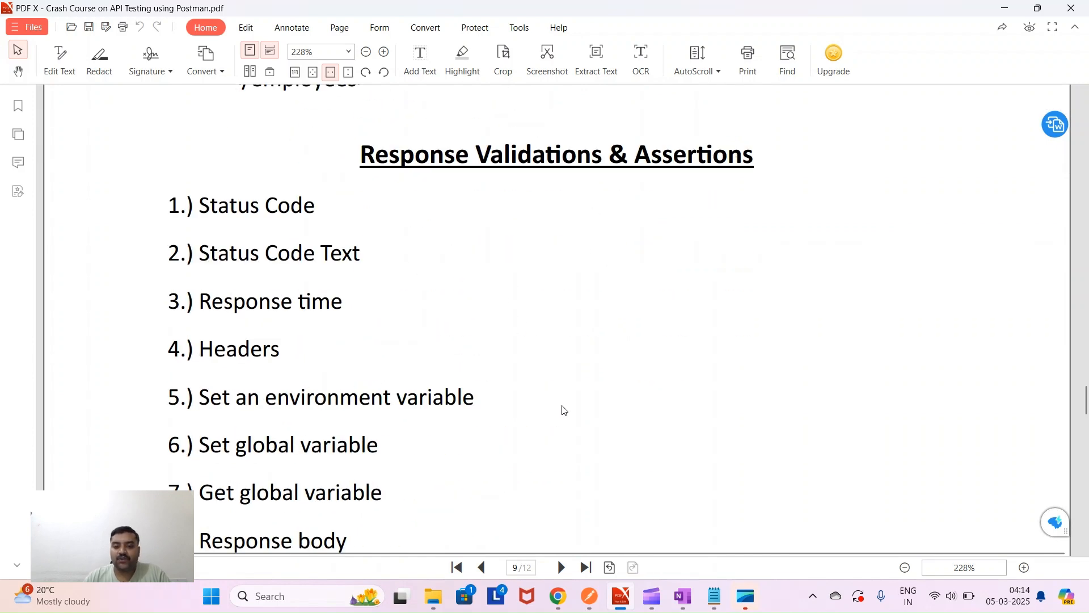
- In Postman, review the Submit Order request's pre-request and post-response scripts, including its globals orderId line
left_click(590, 598)
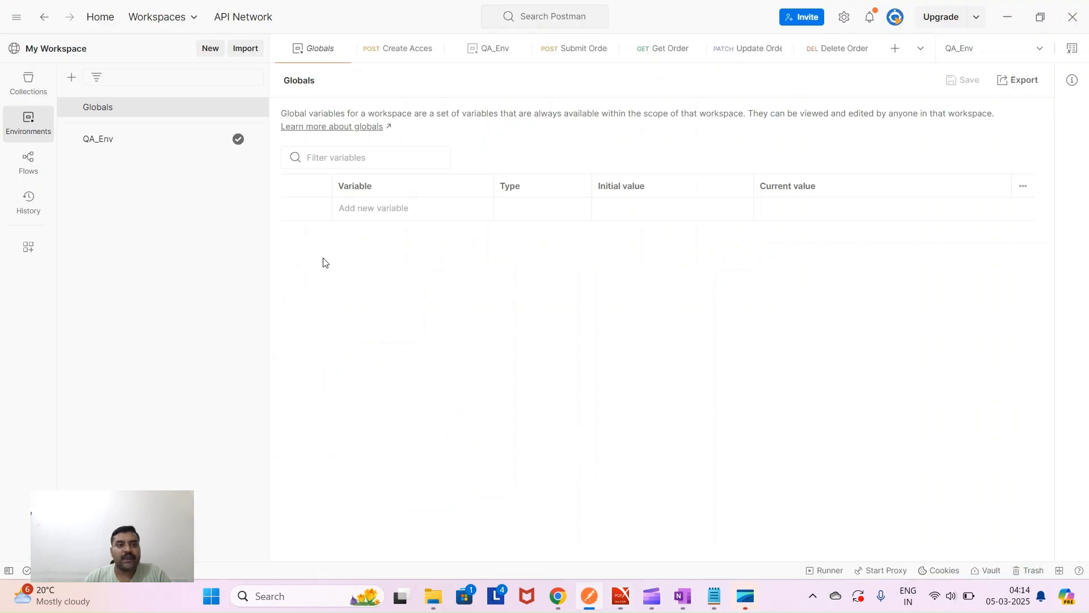
left_click(29, 82)
left_click(133, 203)
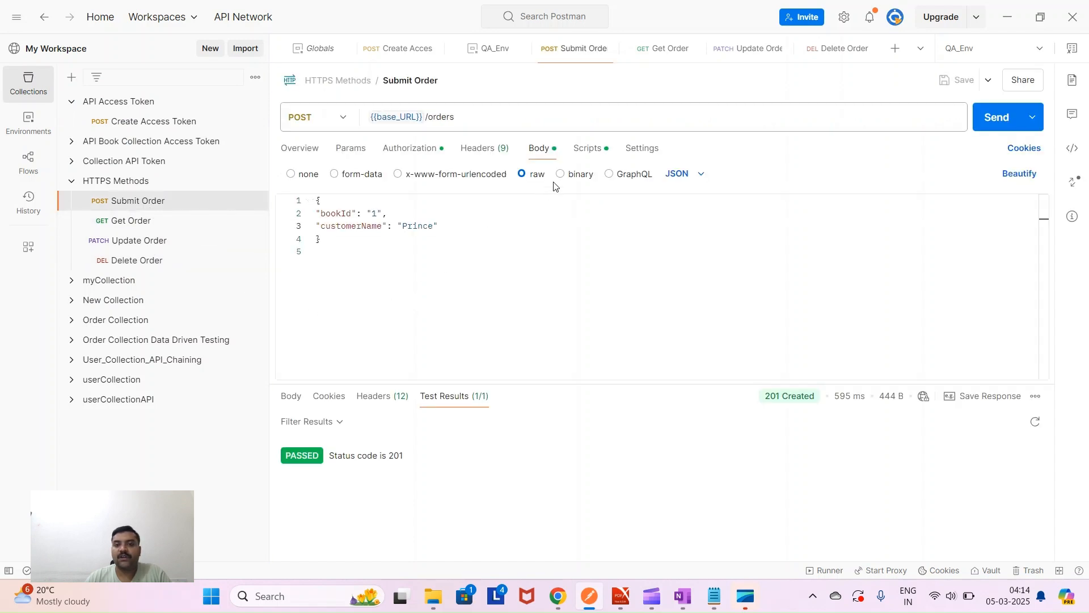
left_click(588, 149)
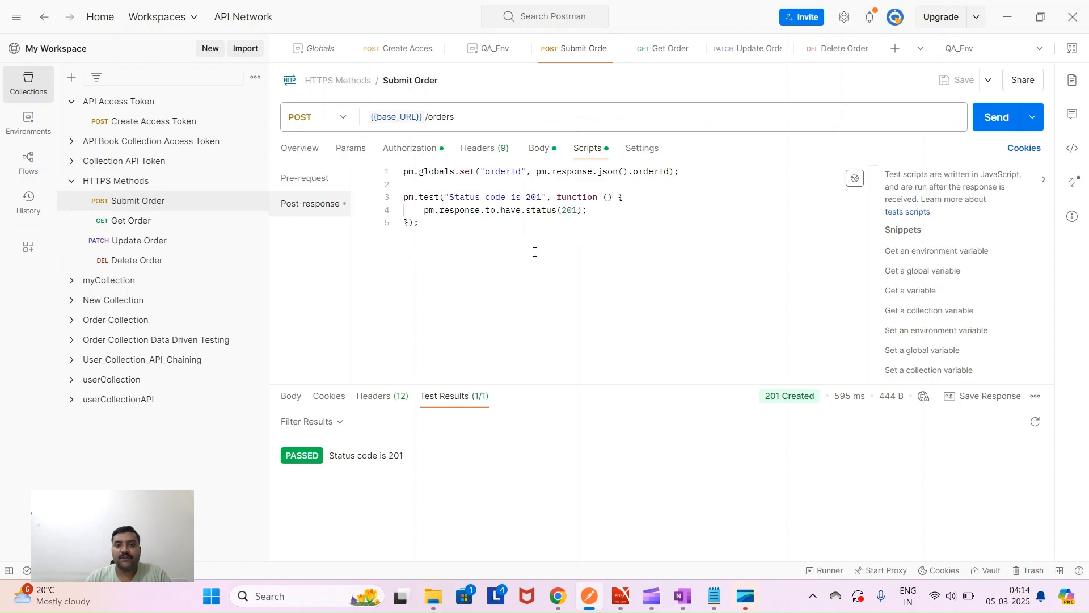
left_click(303, 181)
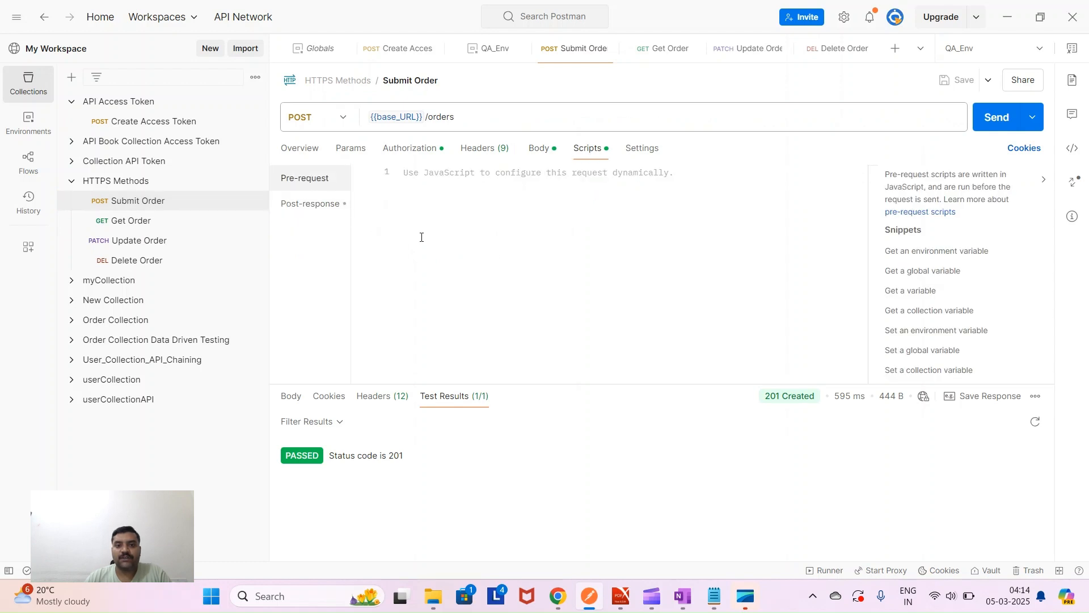
left_click(303, 205)
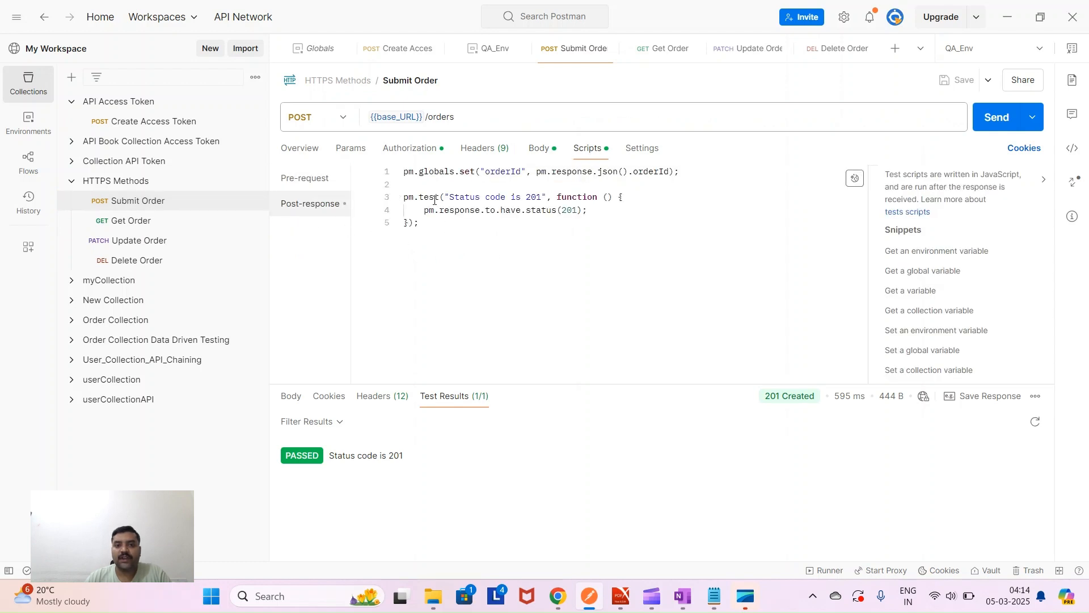
left_click_drag(684, 174, 392, 180)
left_click_drag(440, 220, 396, 200)
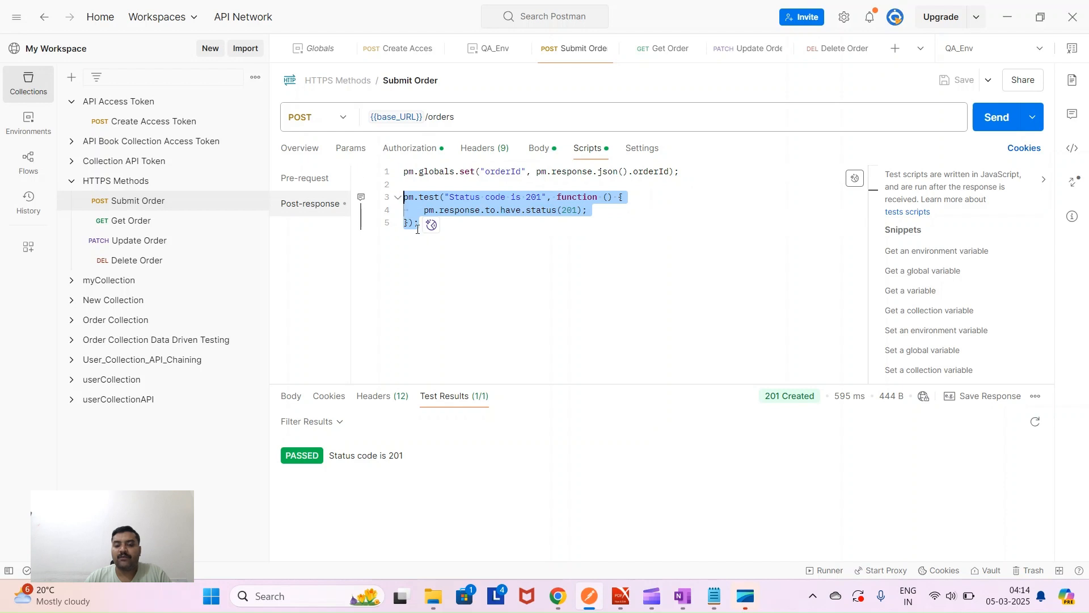
left_click(471, 246)
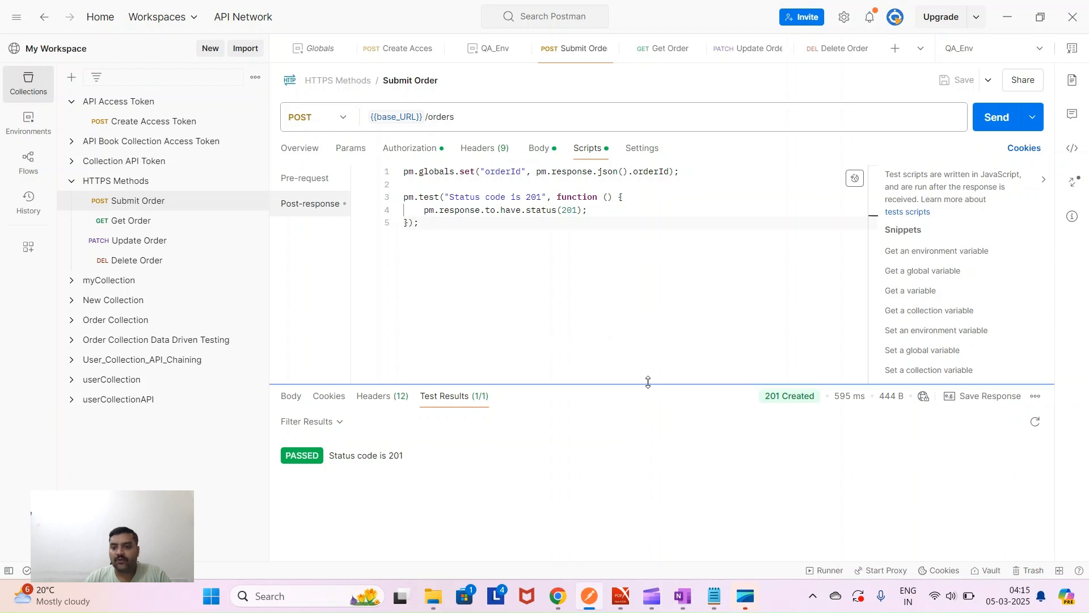
- Check the JSON response body and its 201 status, then open the Get Order request
left_click(292, 404)
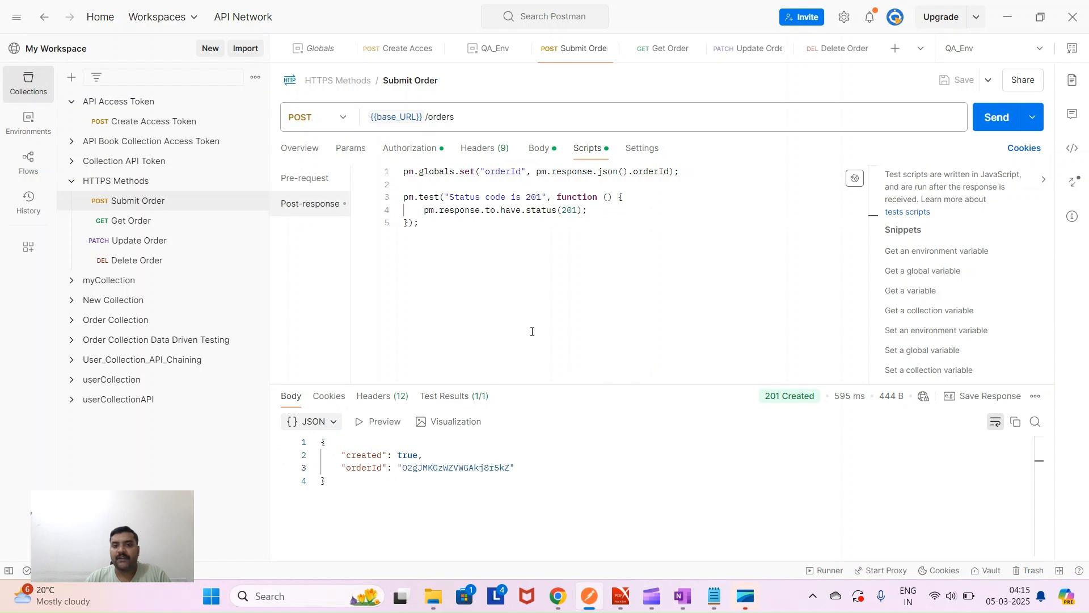
left_click_drag(681, 171, 419, 171)
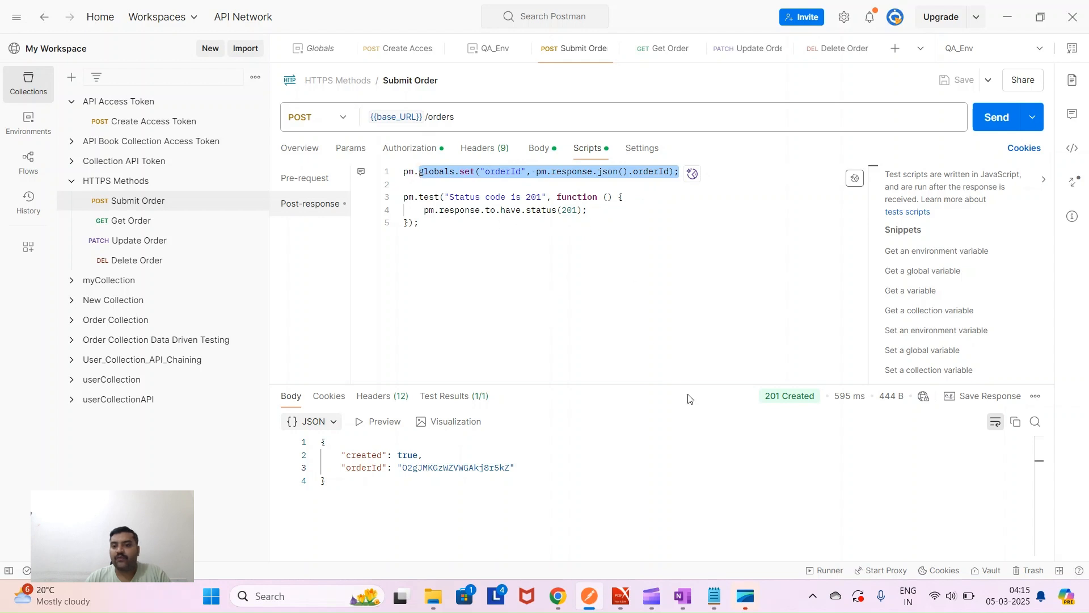
left_click_drag(765, 396, 781, 400)
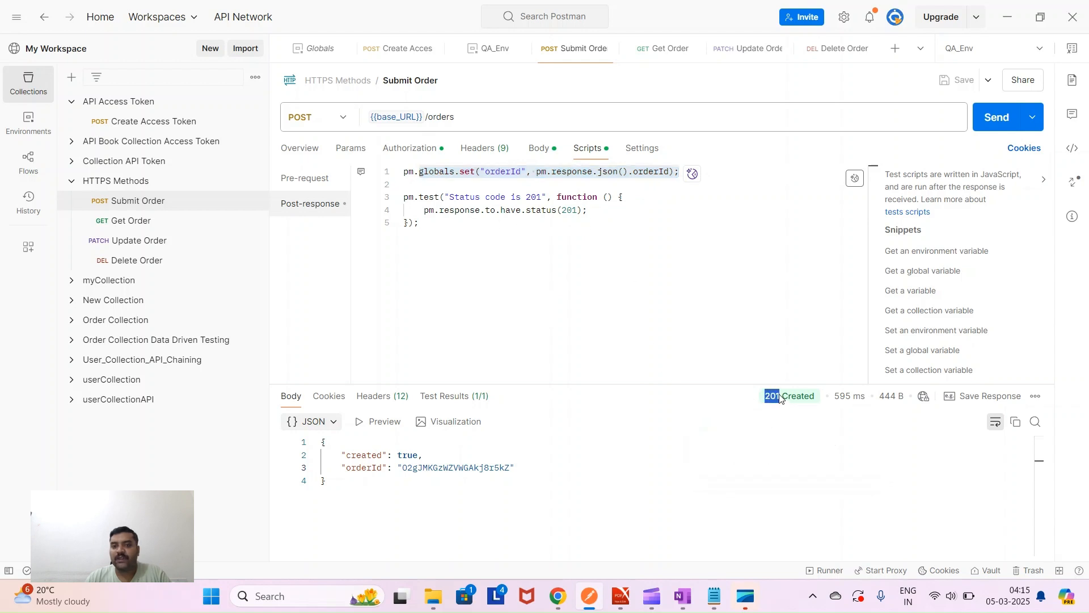
left_click_drag(592, 214, 402, 197)
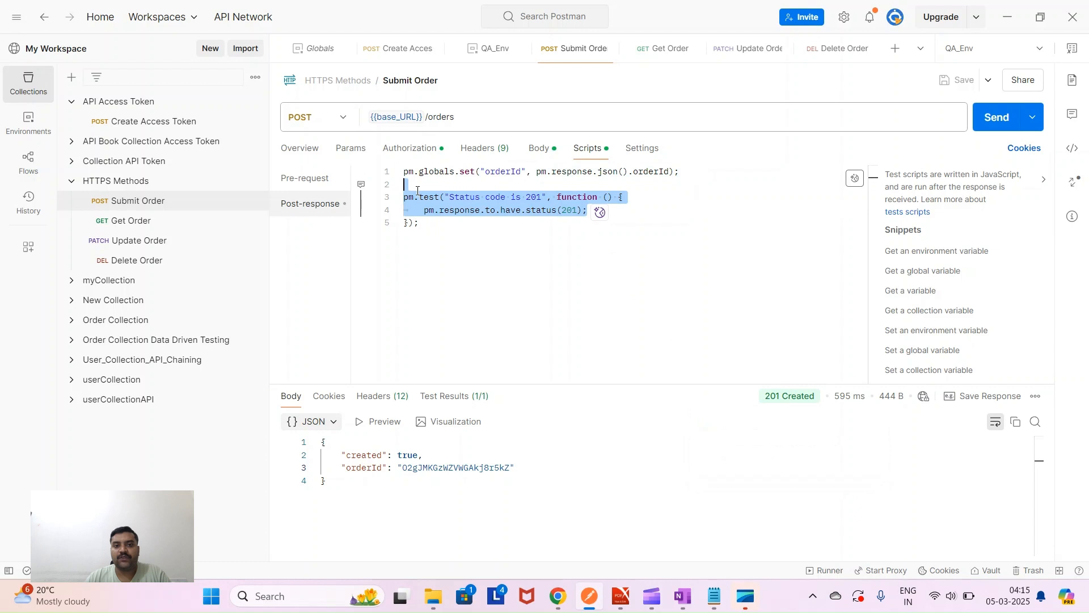
left_click(127, 221)
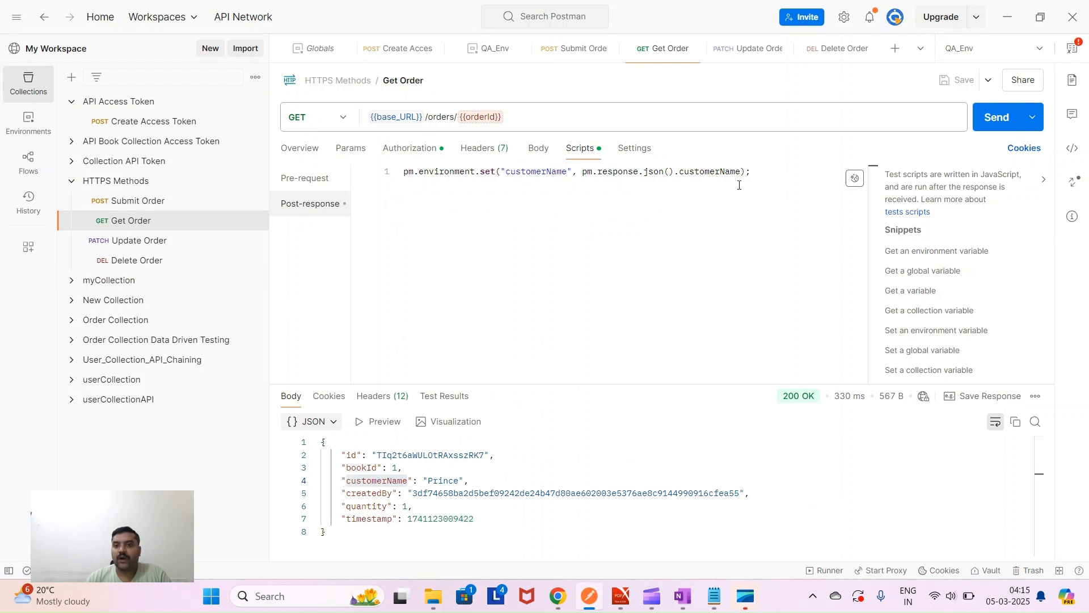
left_click_drag(761, 170, 399, 168)
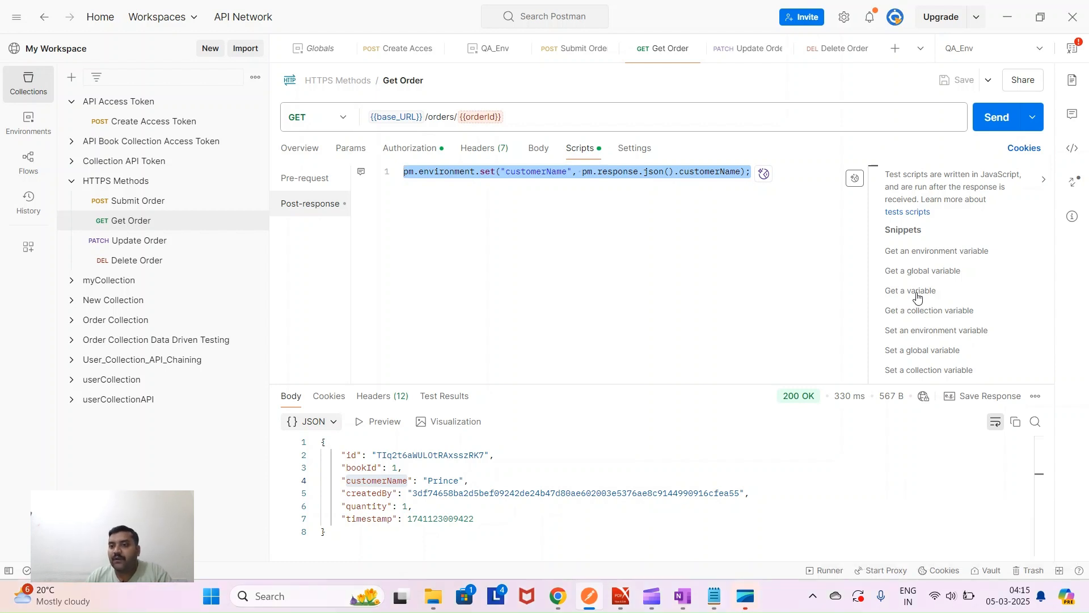
scroll(918, 297, "down", 2)
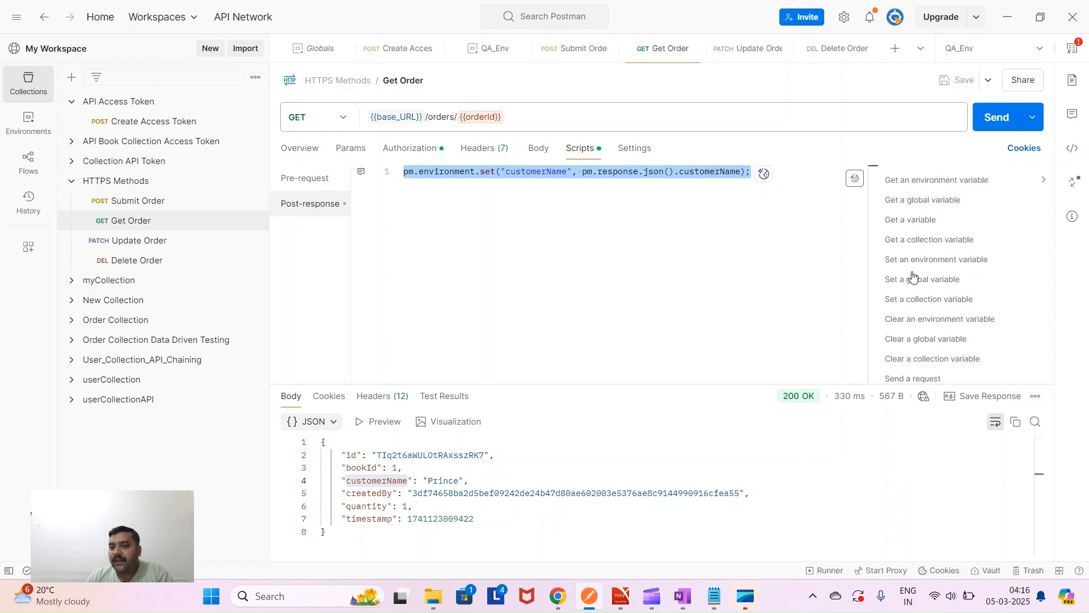
scroll(912, 294, "down", 3)
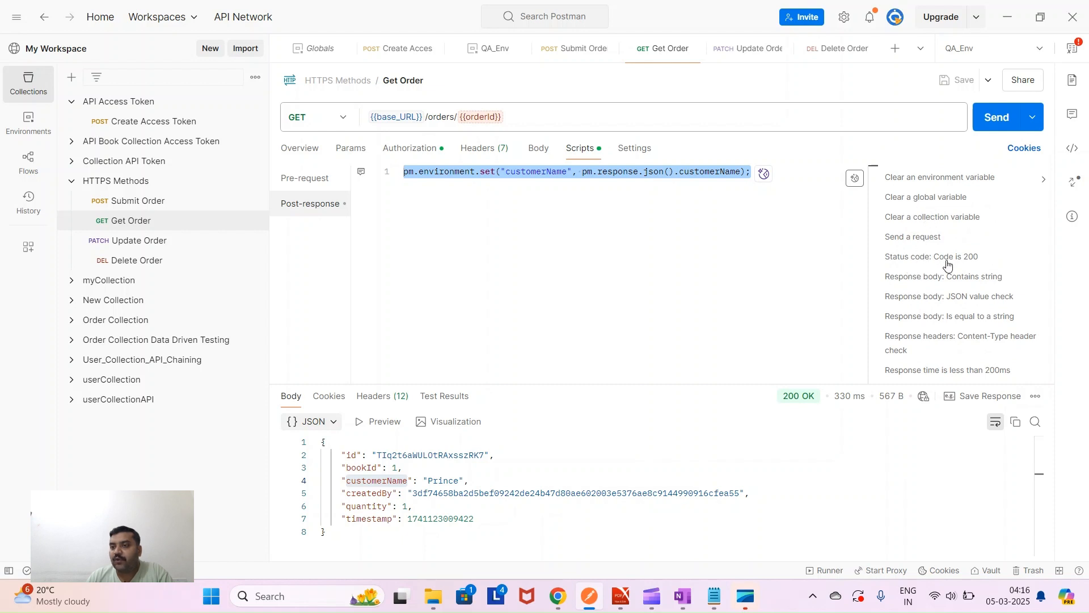
scroll(947, 264, "down", 1)
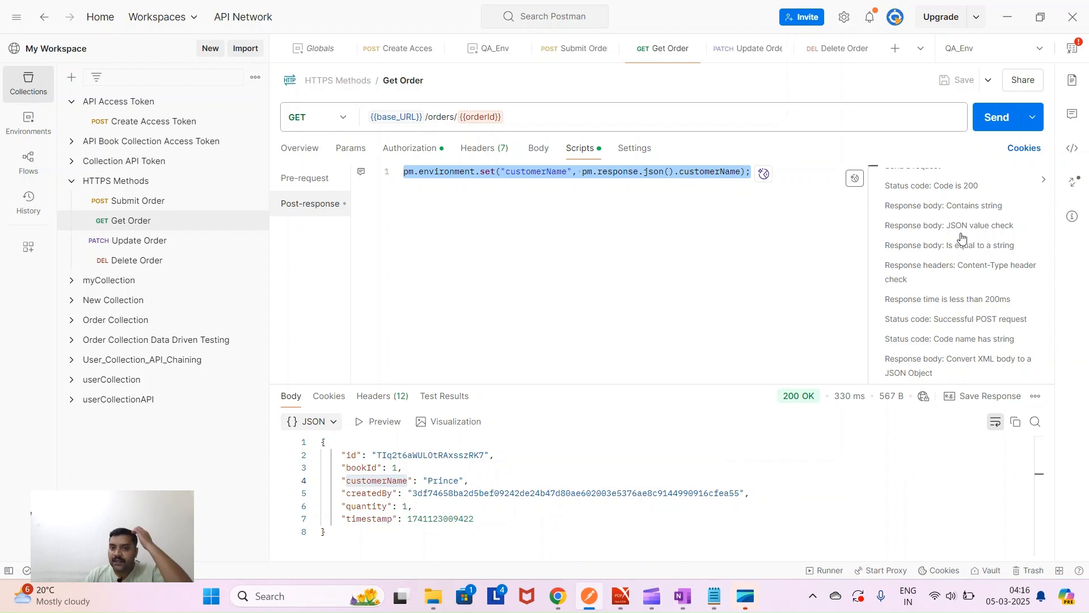
- Insert the JSON value check test template below the first script line
left_click(799, 176)
key("Return")
key("Return")
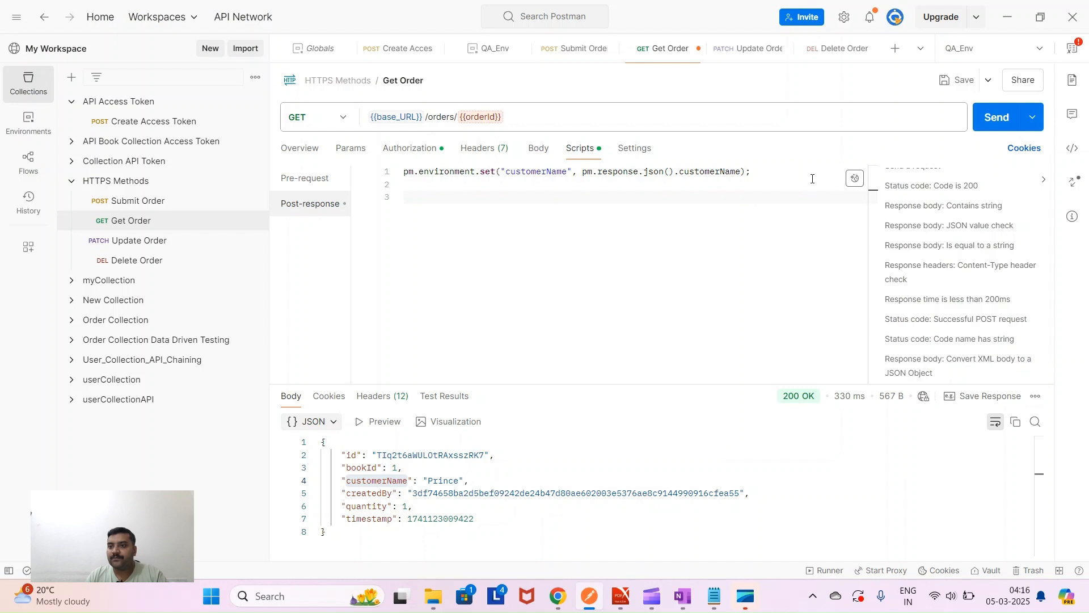
left_click(949, 226)
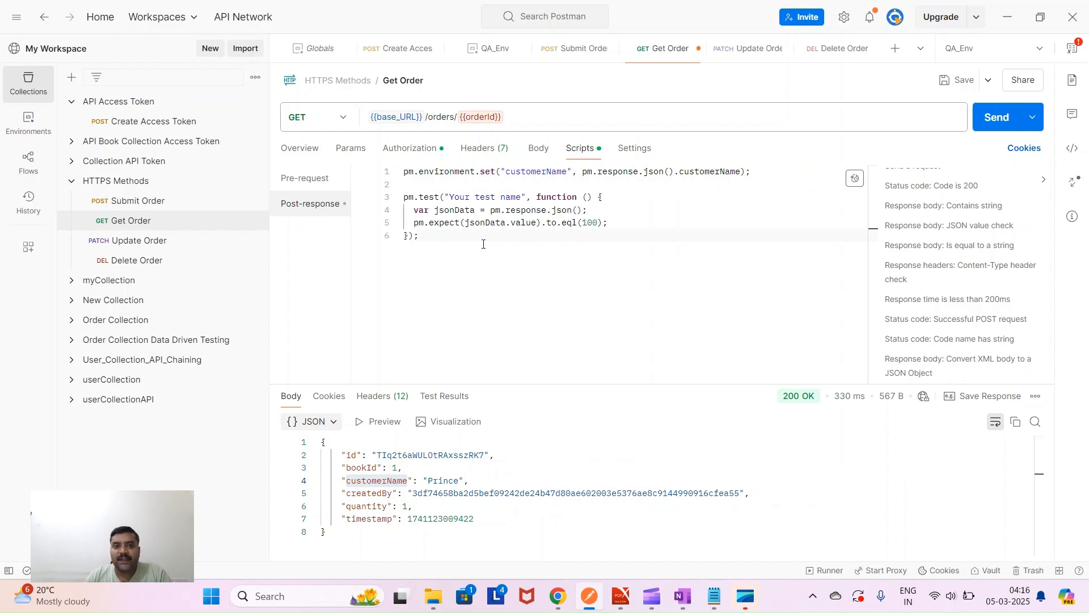
double_click(410, 197)
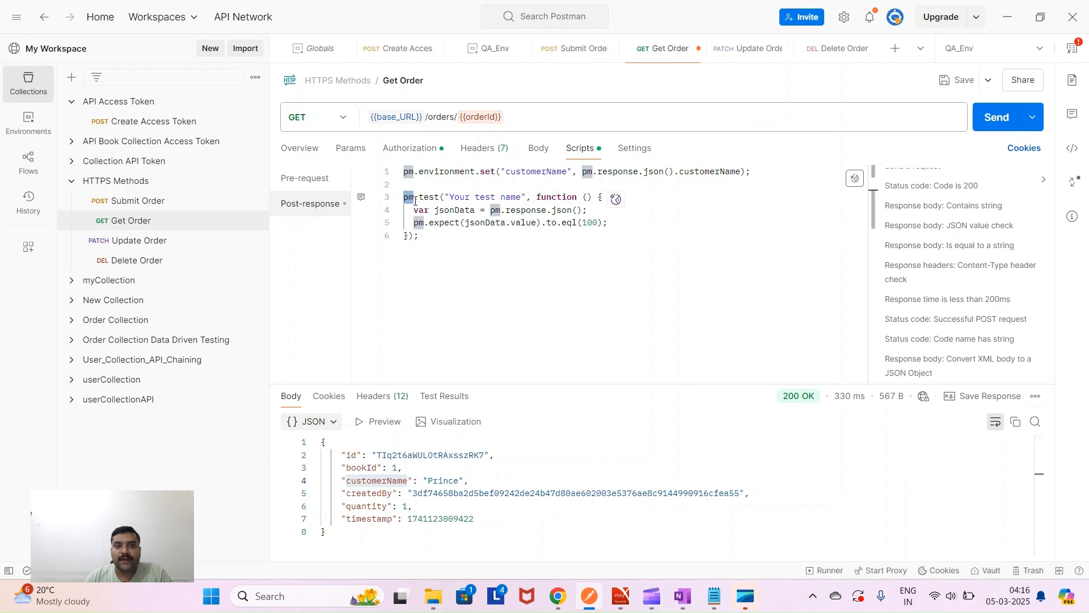
double_click(428, 197)
left_click_drag(450, 197, 523, 197)
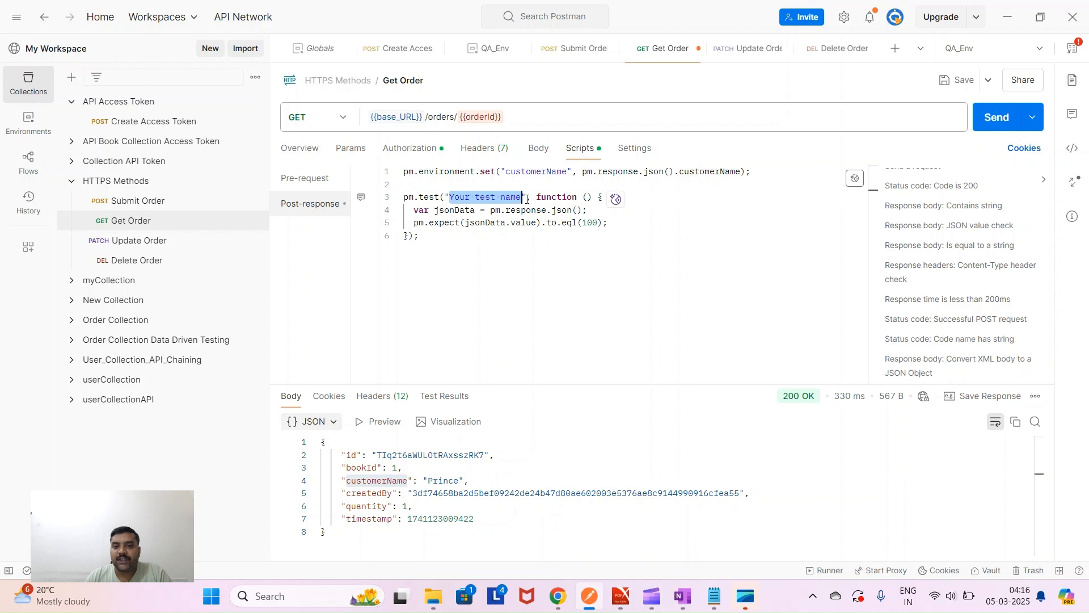
double_click(559, 197)
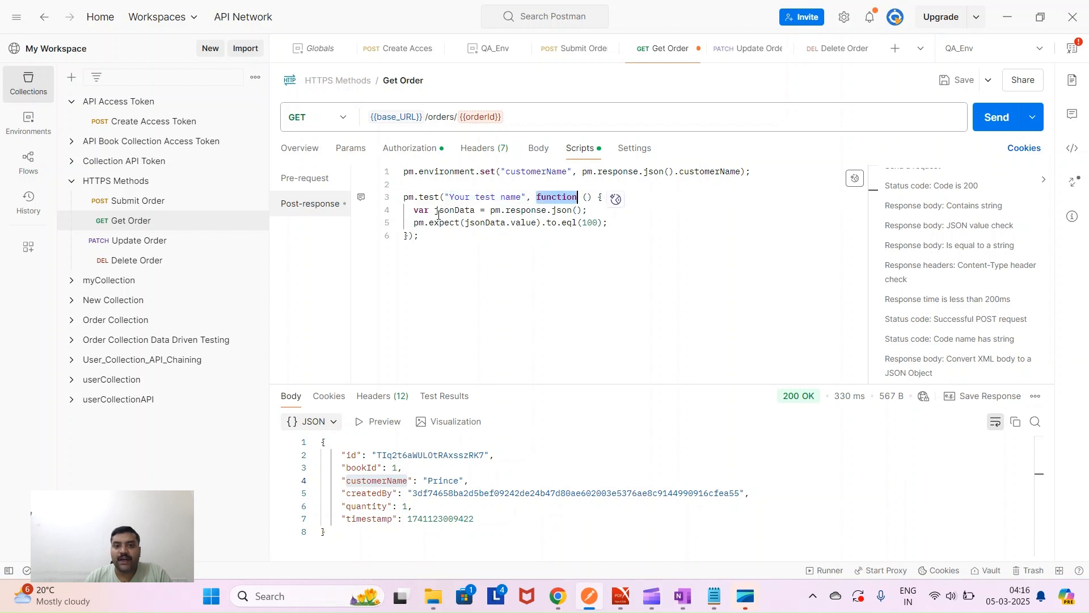
left_click_drag(490, 211, 582, 210)
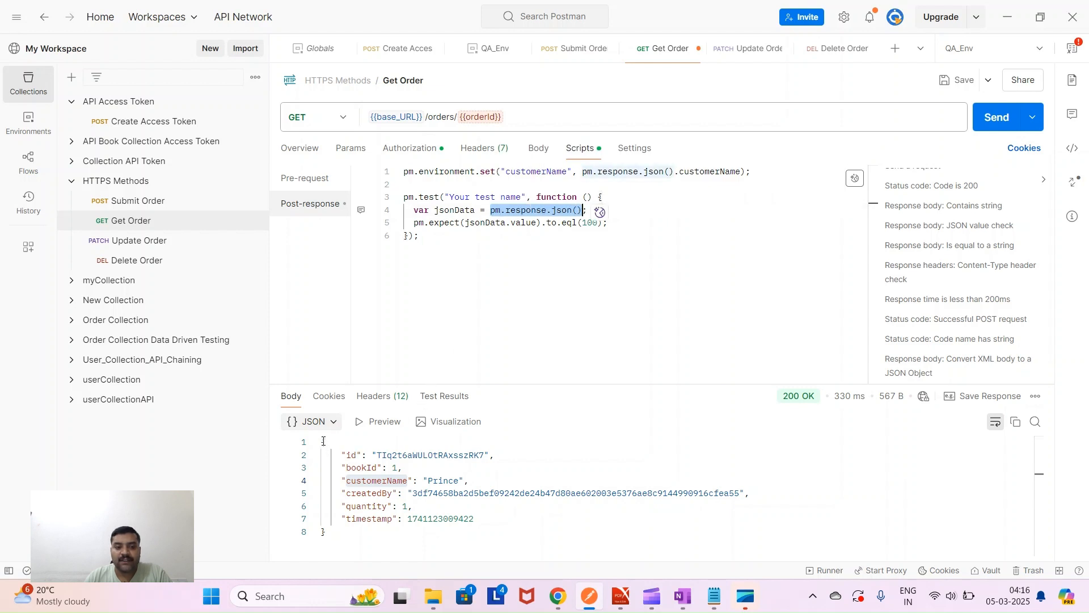
- Replace the assertion's 'value' property with bookId to match the response field
left_click_drag(324, 442, 351, 535)
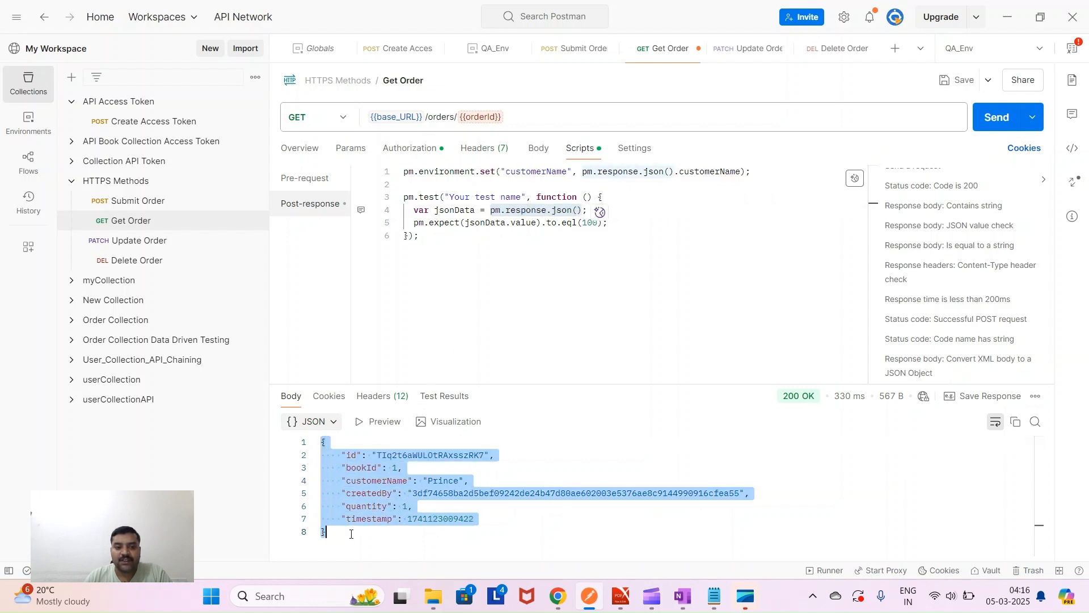
double_click(452, 210)
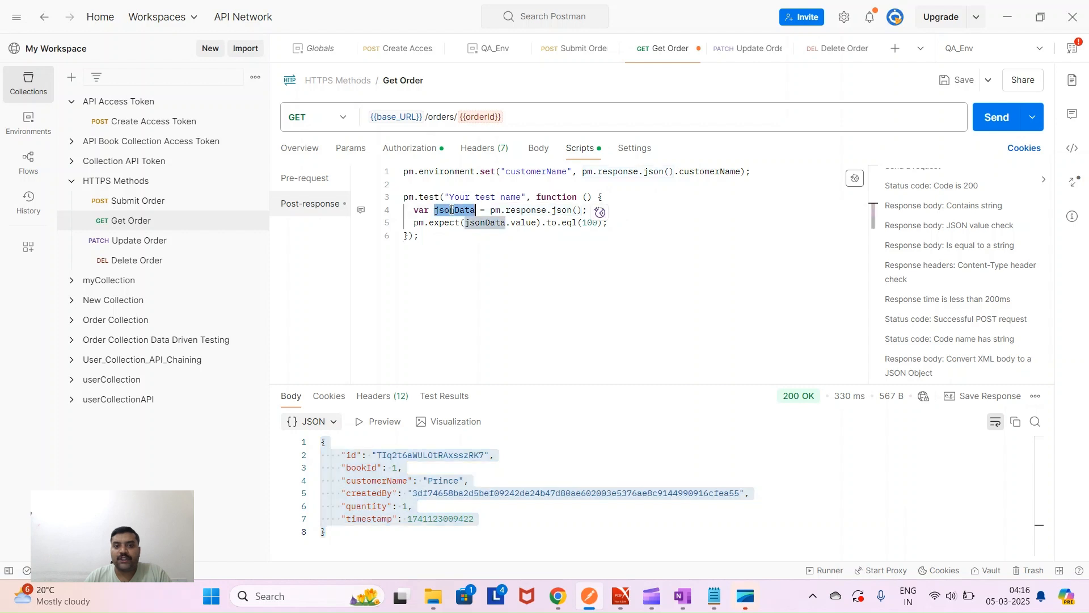
double_click(479, 223)
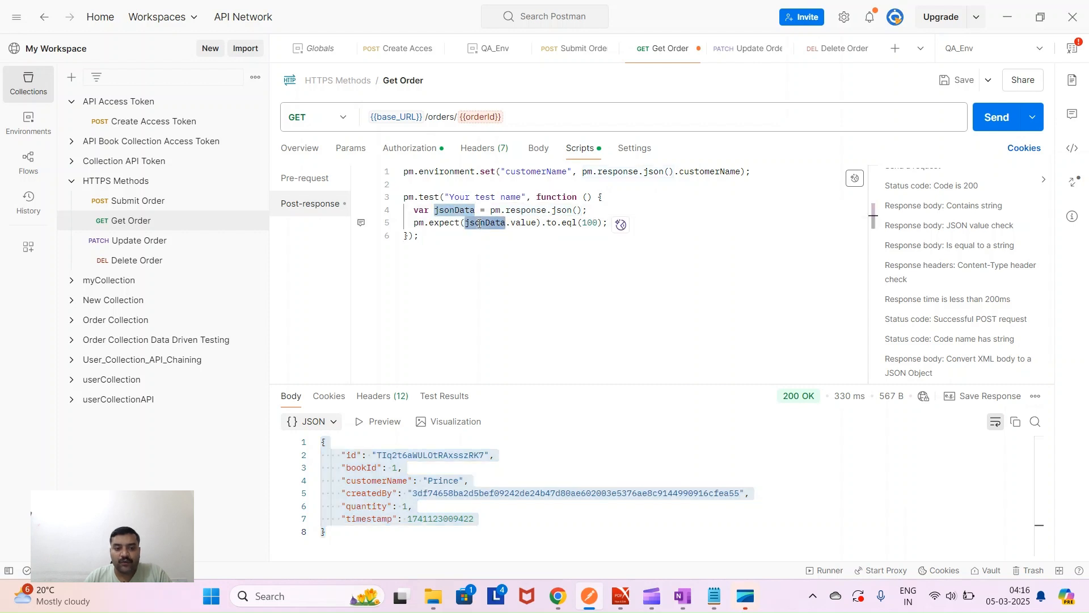
double_click(527, 224)
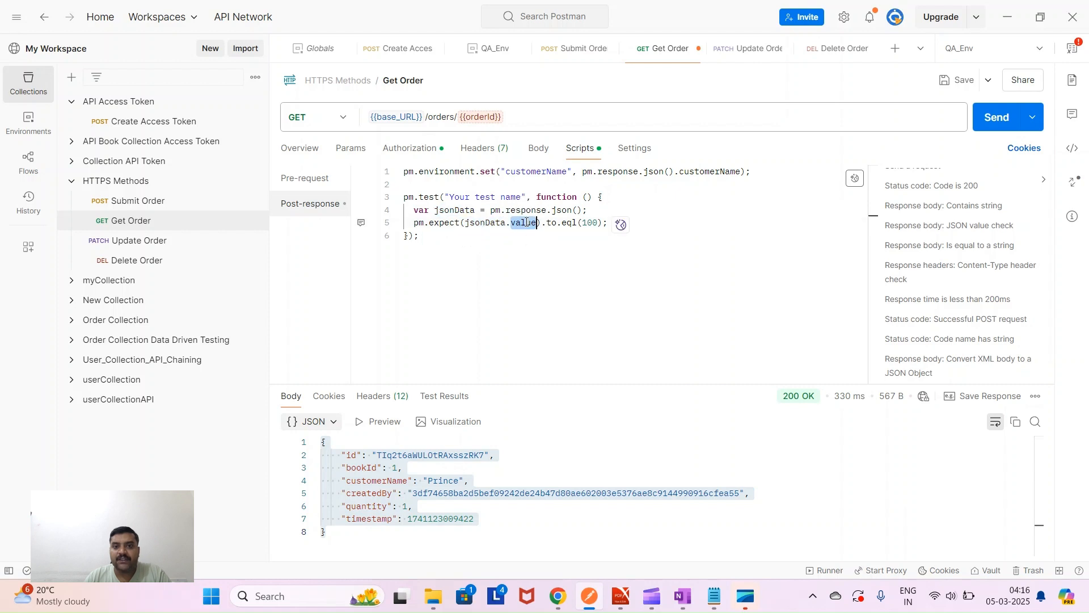
type("book")
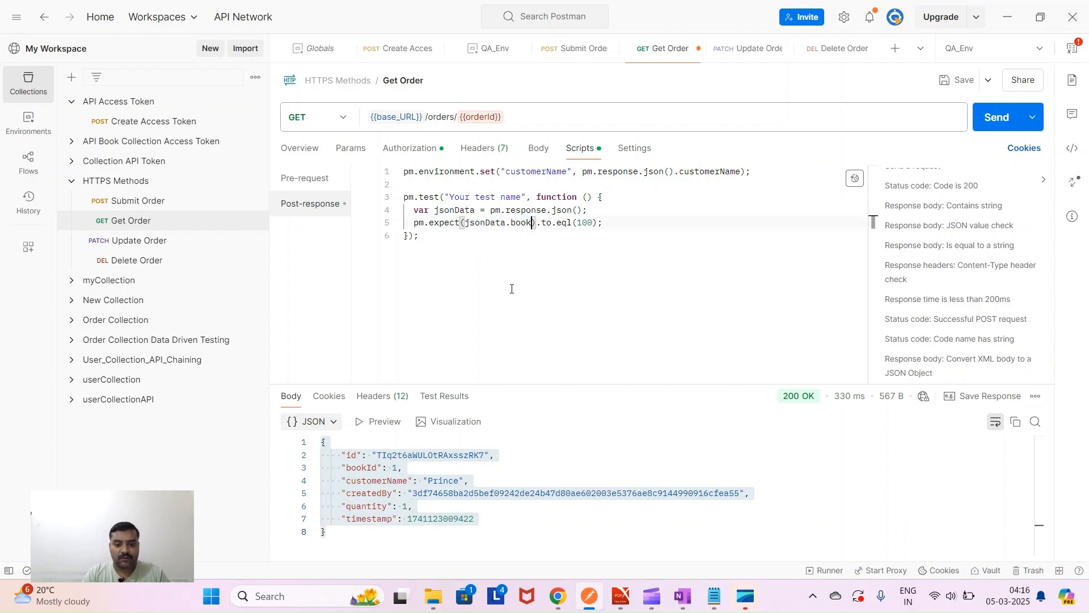
type("ID")
key("BackSpace")
type("d")
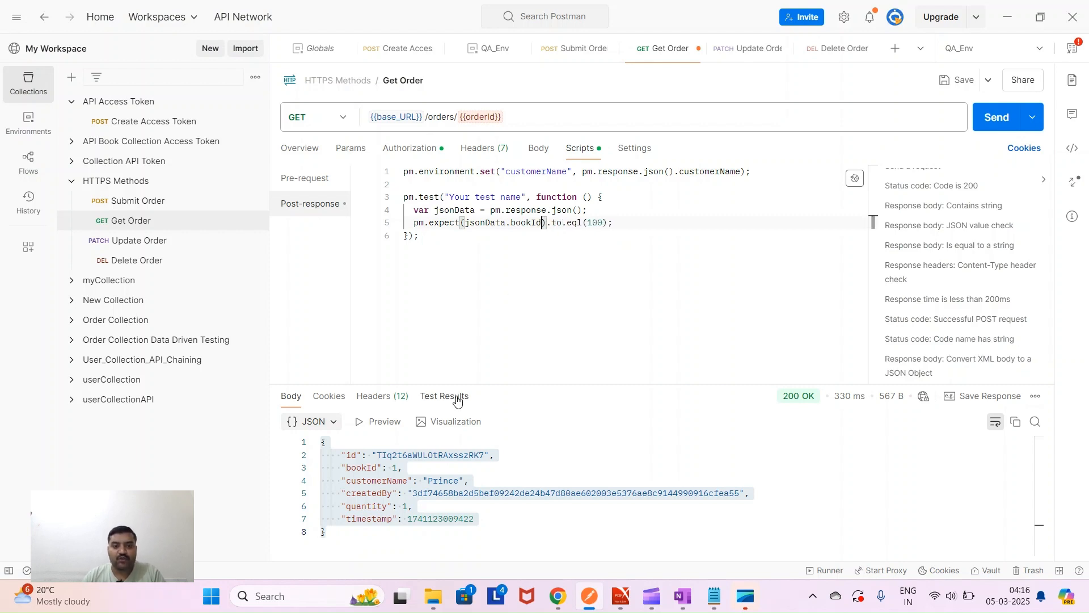
double_click(370, 466)
key("ctrl+c")
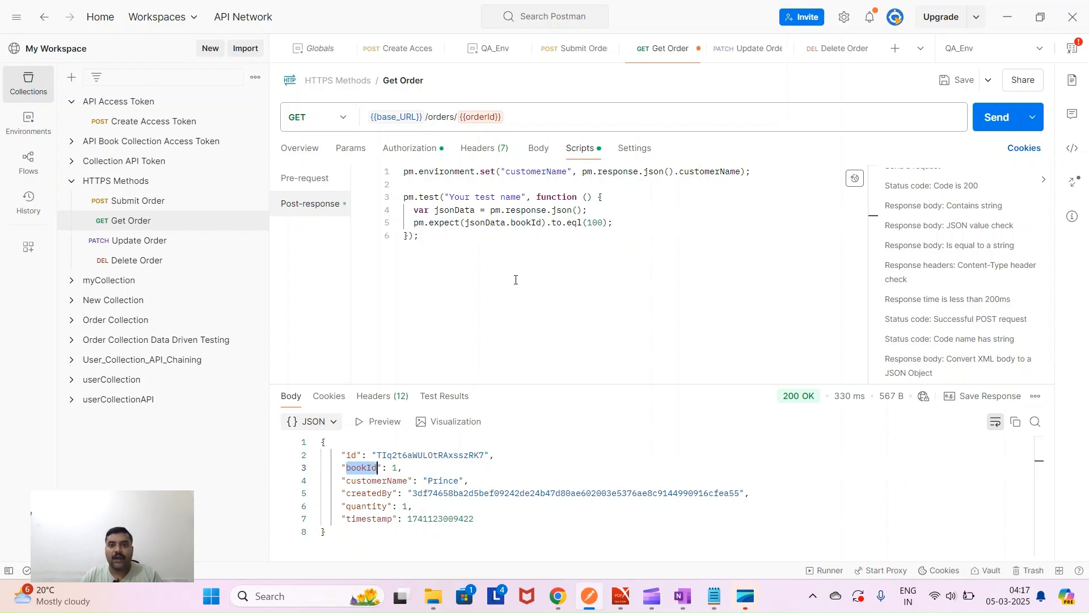
double_click(524, 223)
key("ctrl+v")
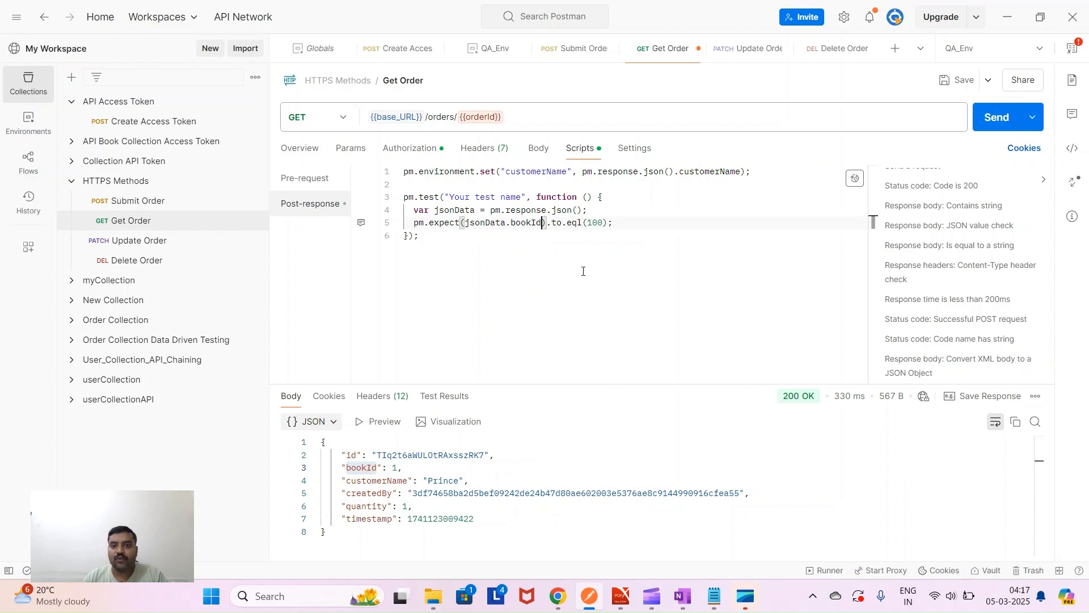
- Change the expected value from 100 to 1, then save and send Get Order
left_click(603, 222)
key("BackSpace")
key("BackSpace")
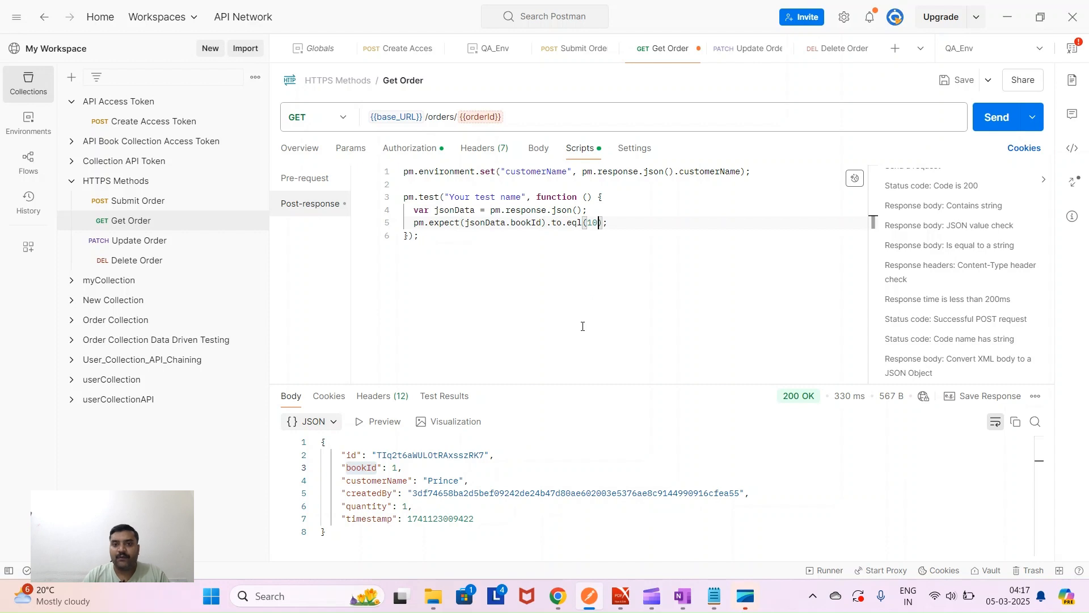
key("ctrl+s")
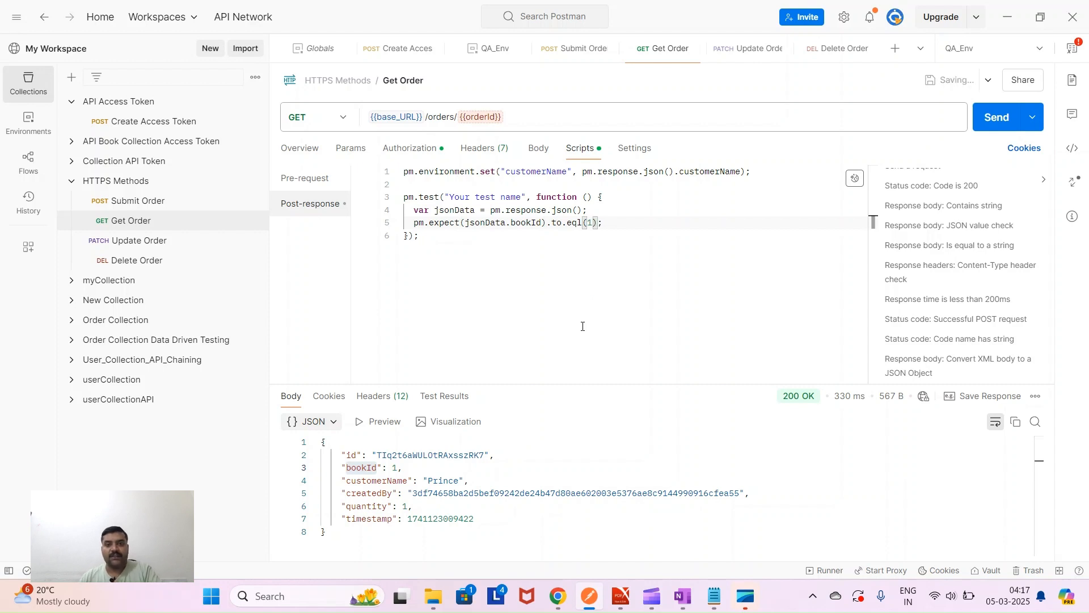
left_click(992, 121)
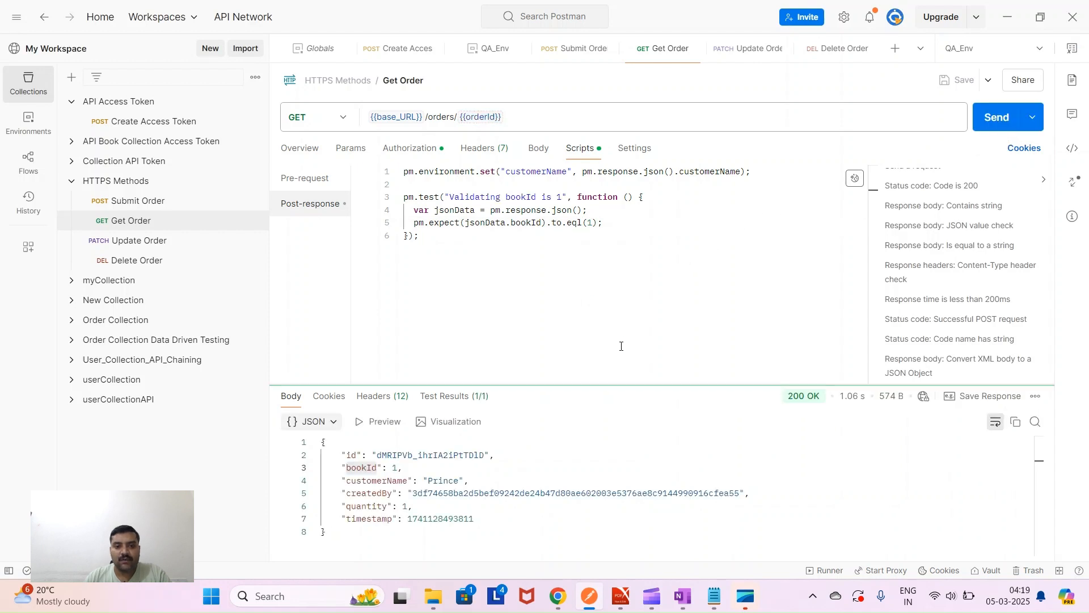
- Review the Test Results, where the bookId test PASSED, and the response status is 200 OK
left_click(461, 402)
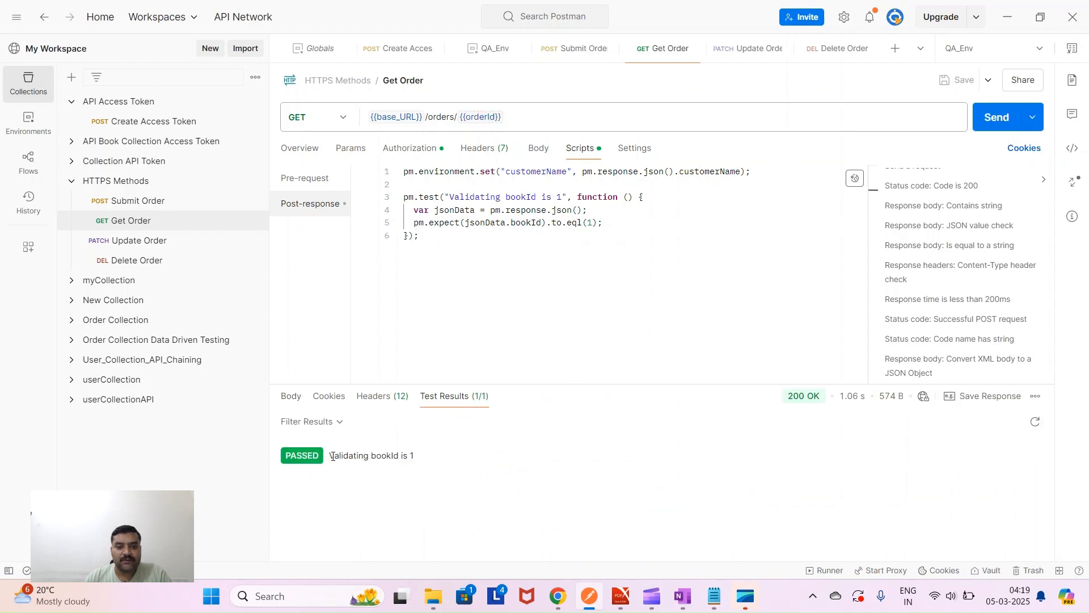
left_click_drag(332, 455, 418, 461)
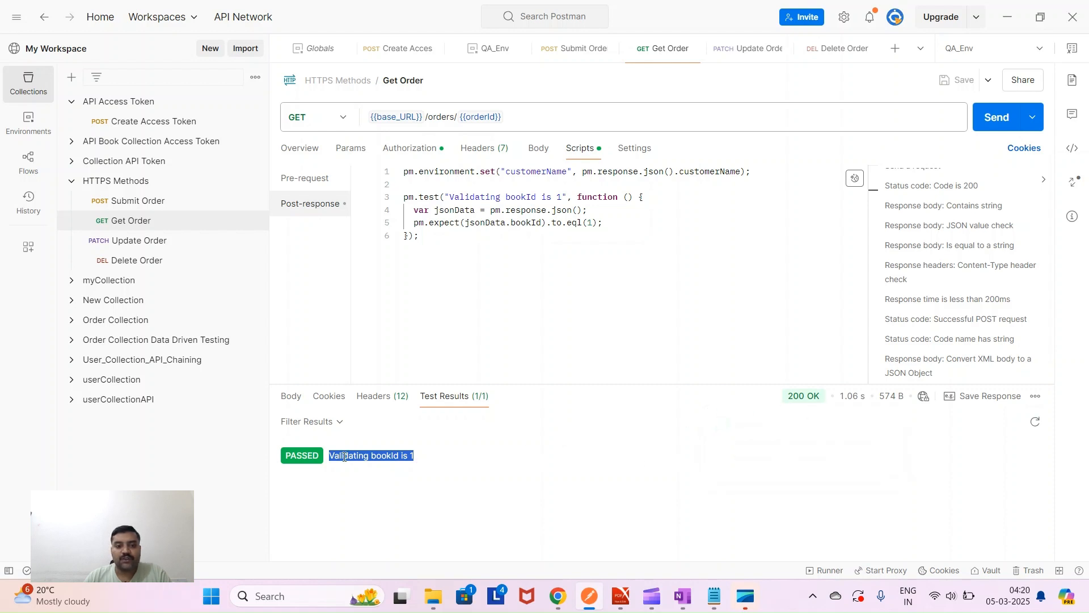
left_click_drag(290, 456, 320, 467)
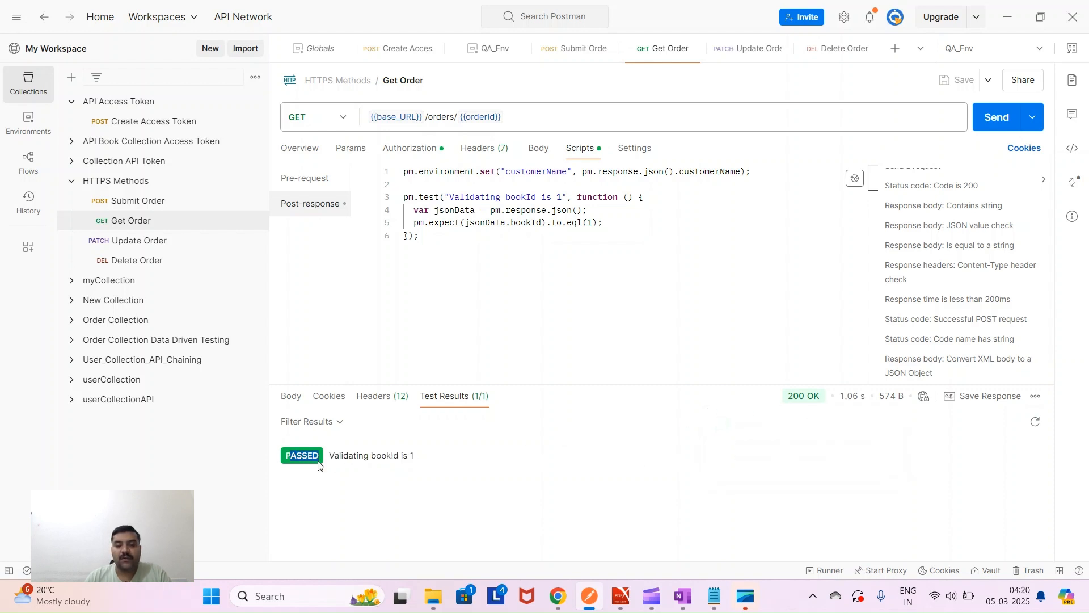
left_click(502, 311)
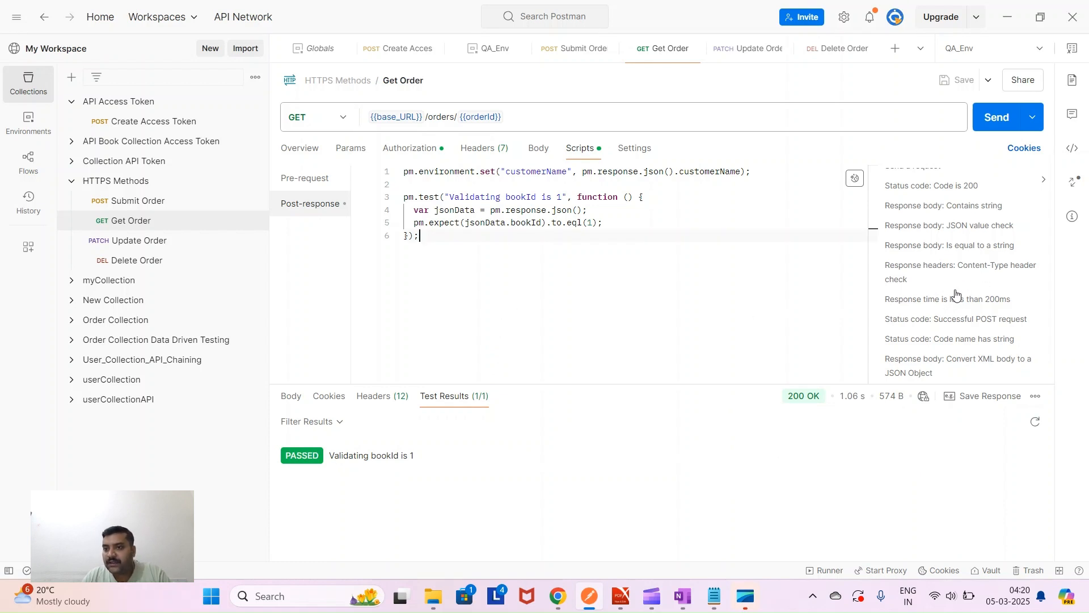
scroll(947, 311, "down", 1)
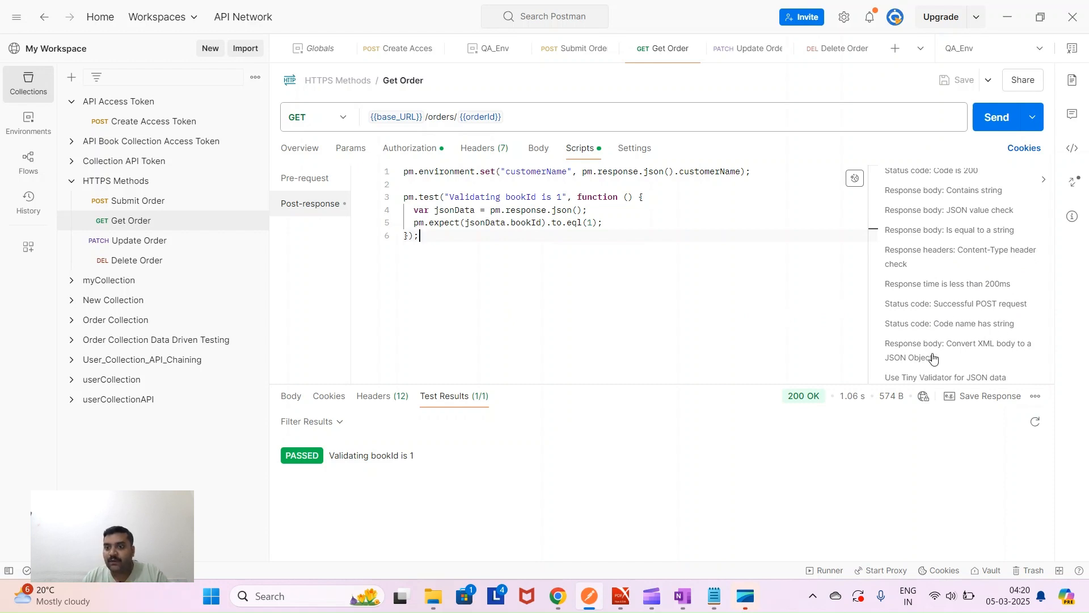
mouse_move(817, 399)
mouse_move(817, 396)
left_mouse_down()
mouse_move(793, 397)
mouse_move(810, 396)
left_mouse_up()
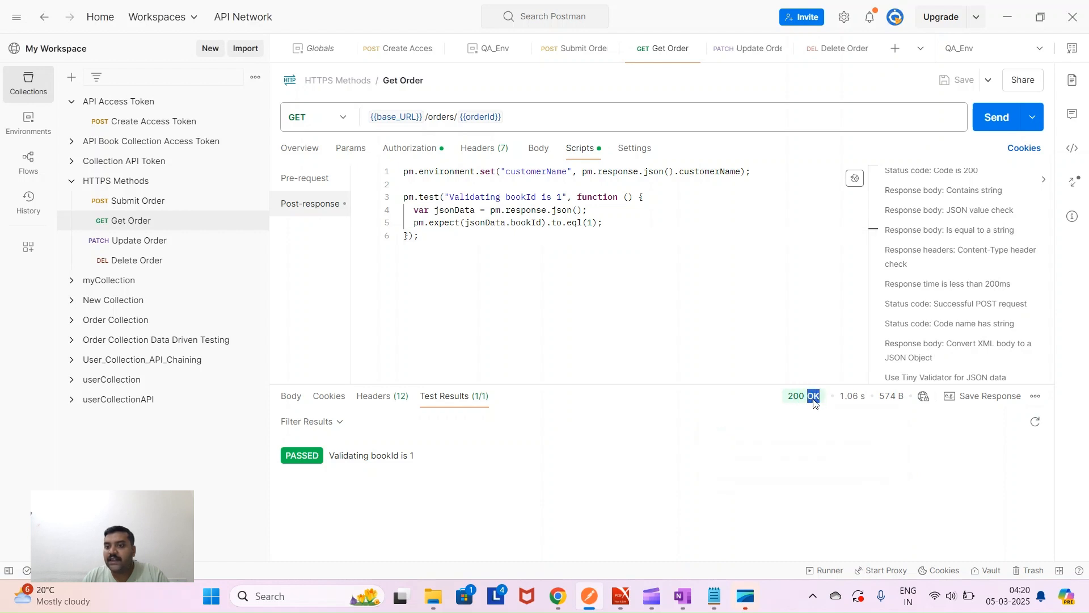
- Add a 'Status code name has string' test below the first, renamed to '...string- OK'
left_click(446, 250)
key("Return")
key("Return")
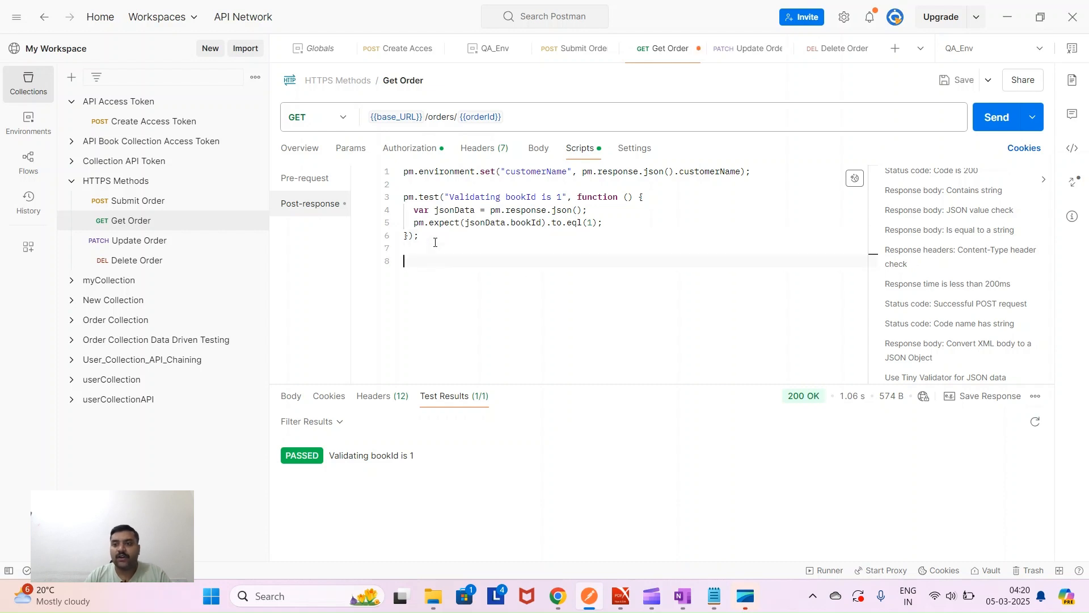
left_click(956, 325)
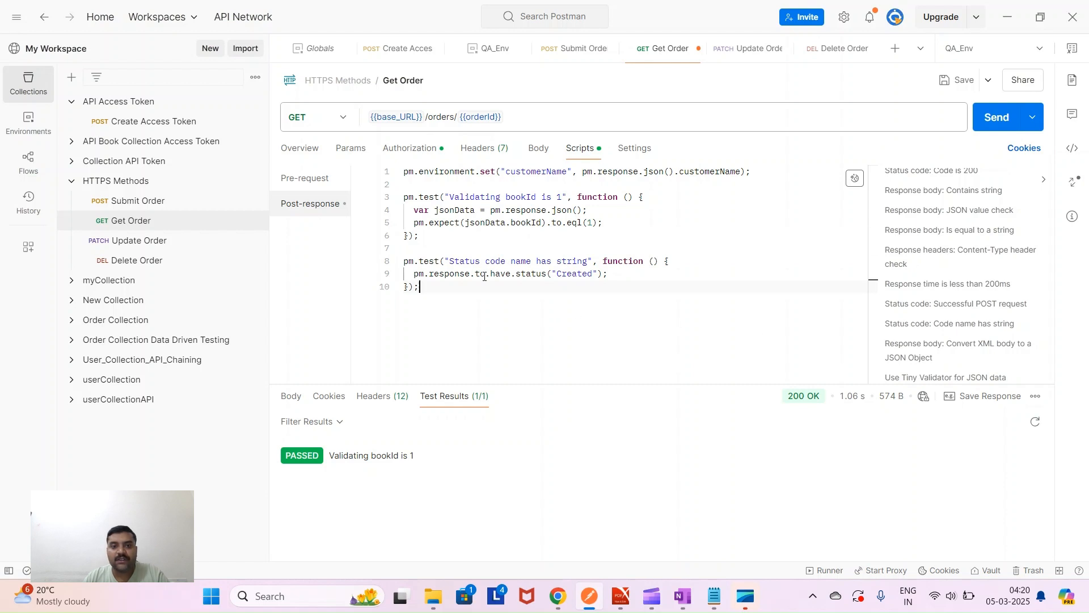
left_click(588, 261)
type("- ")
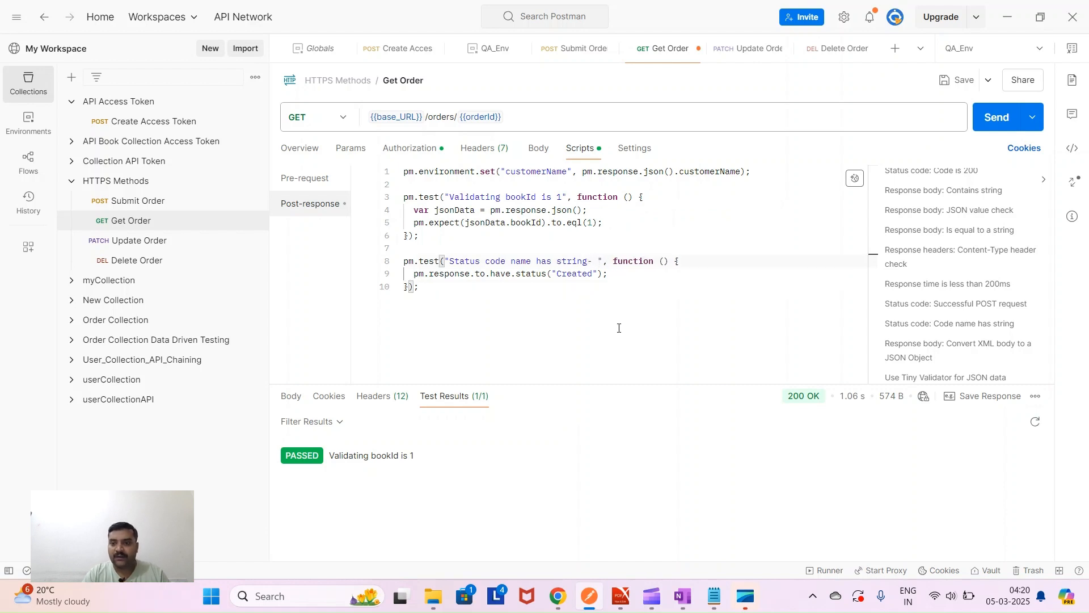
type("OK")
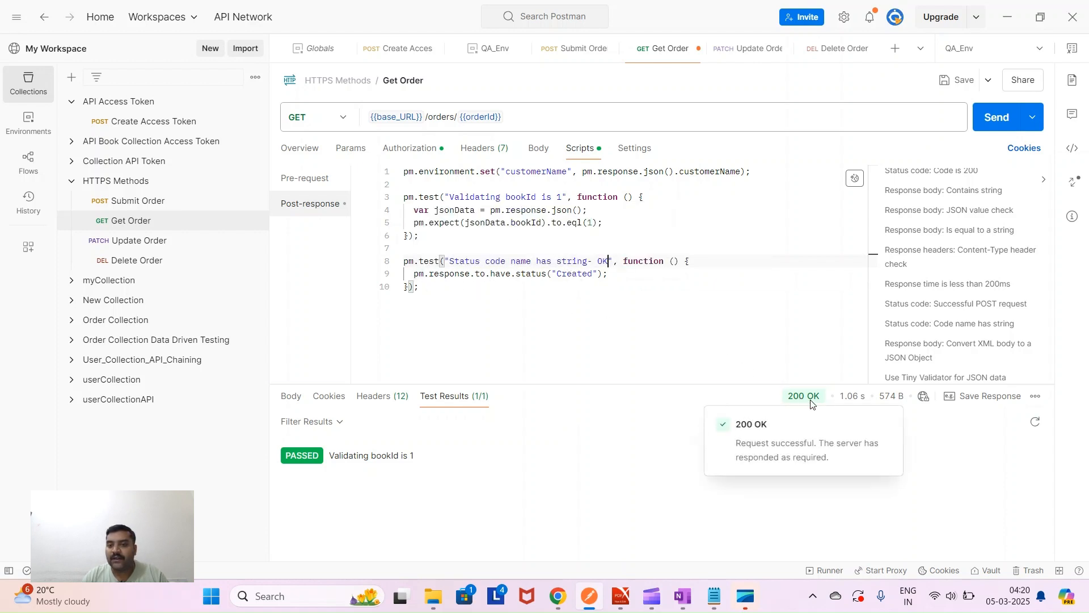
- Change the expected status from Created to OK and resend, with both tests passing
double_click(571, 275)
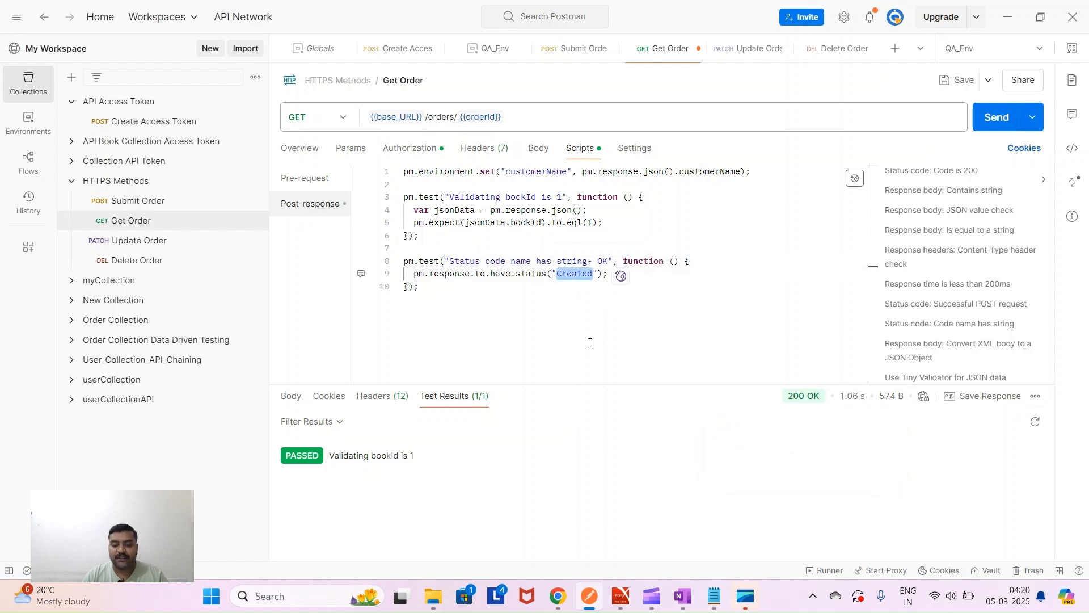
type("OK")
left_click(539, 325)
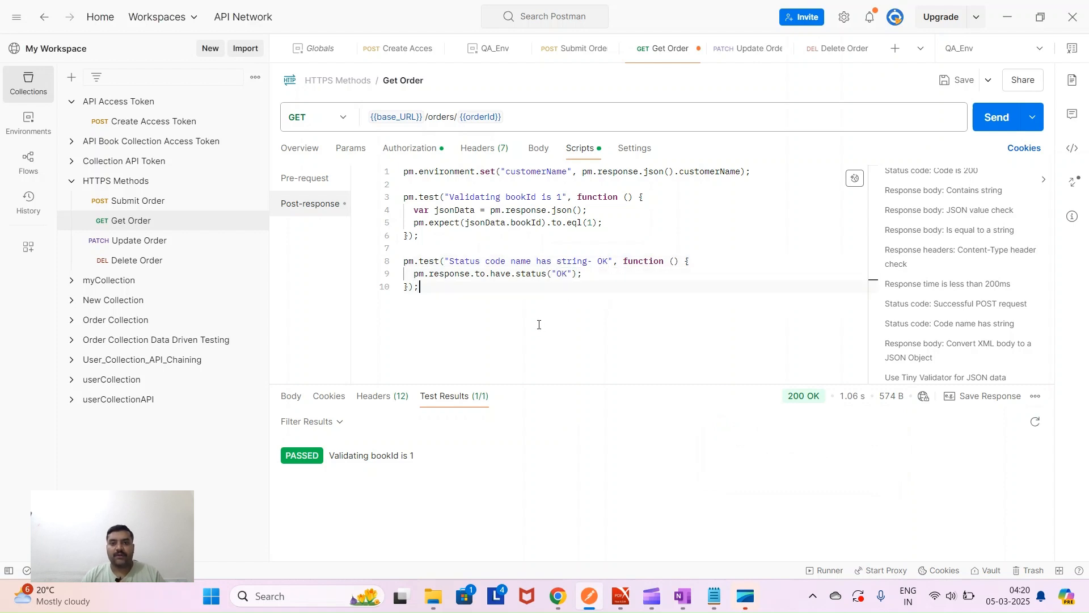
left_click(997, 117)
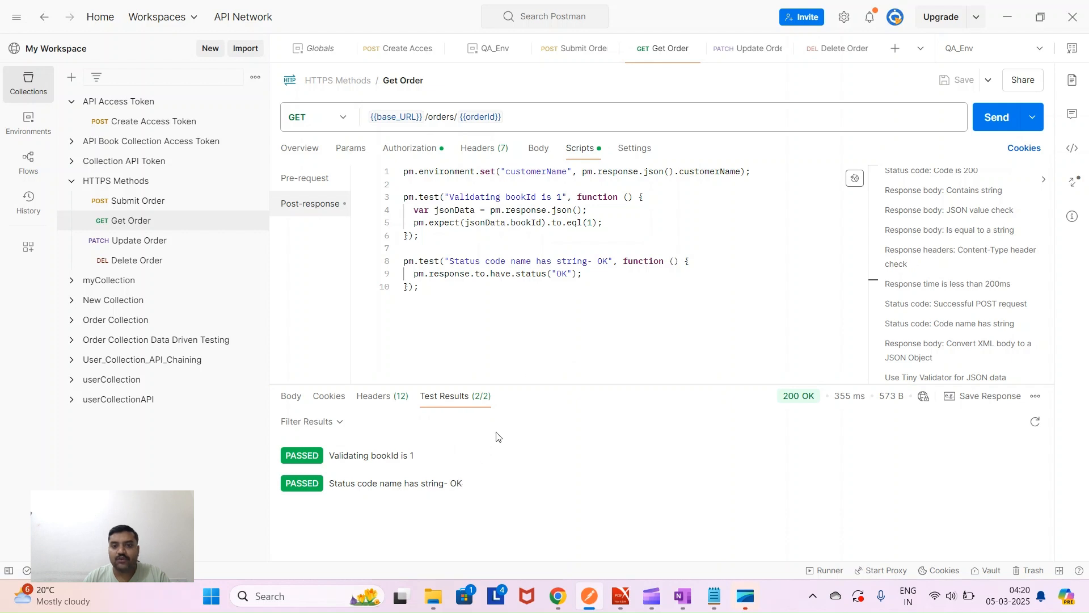
left_click_drag(288, 484, 321, 485)
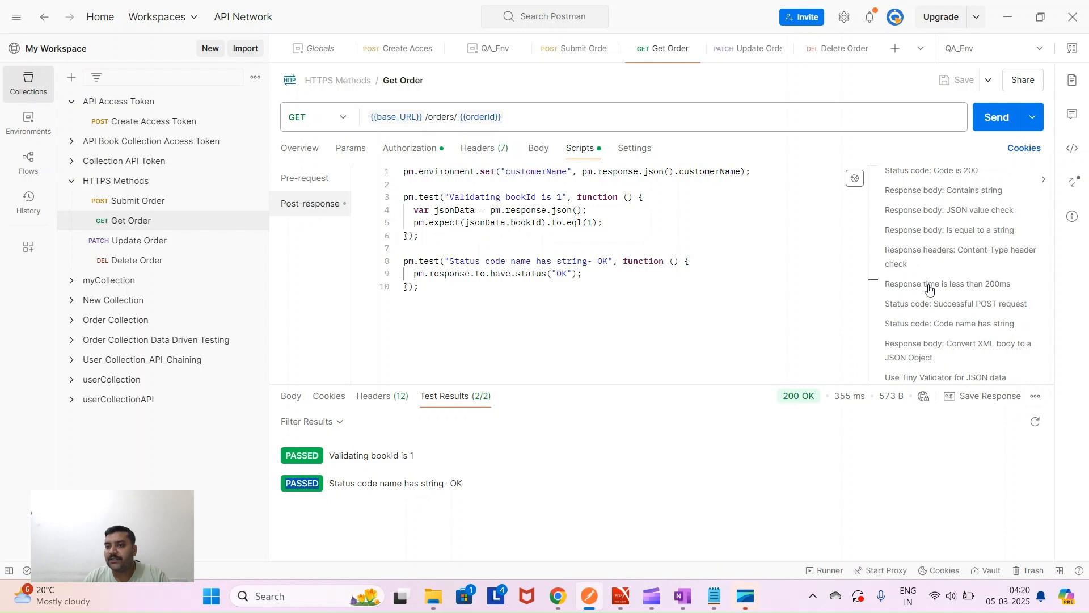
- In the course PDF, find and highlight the 'Syntax for response validations' heading
left_click(621, 596)
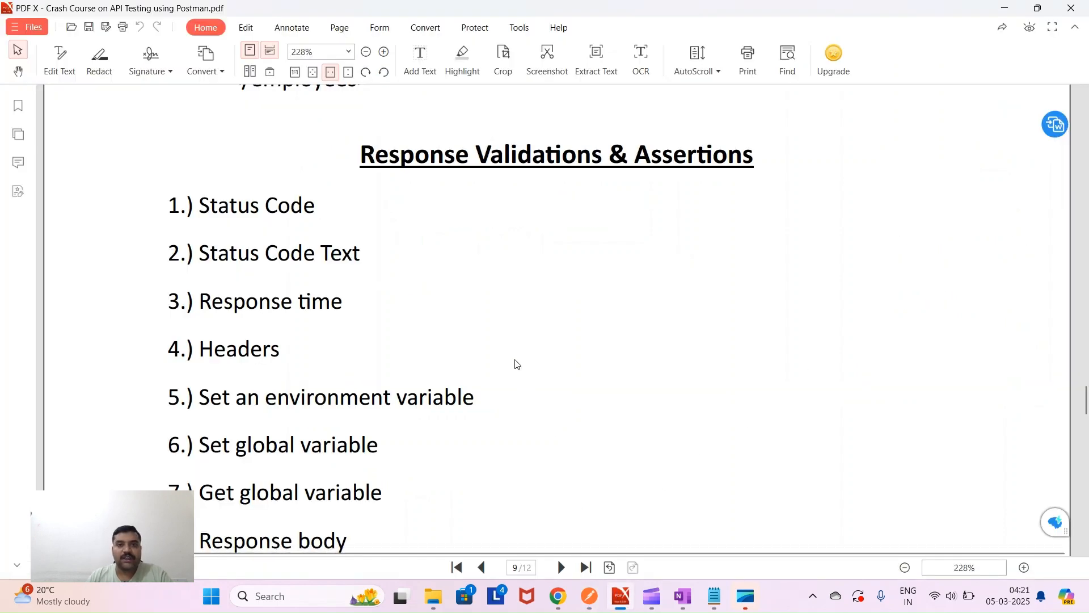
scroll(605, 227, "down", 10)
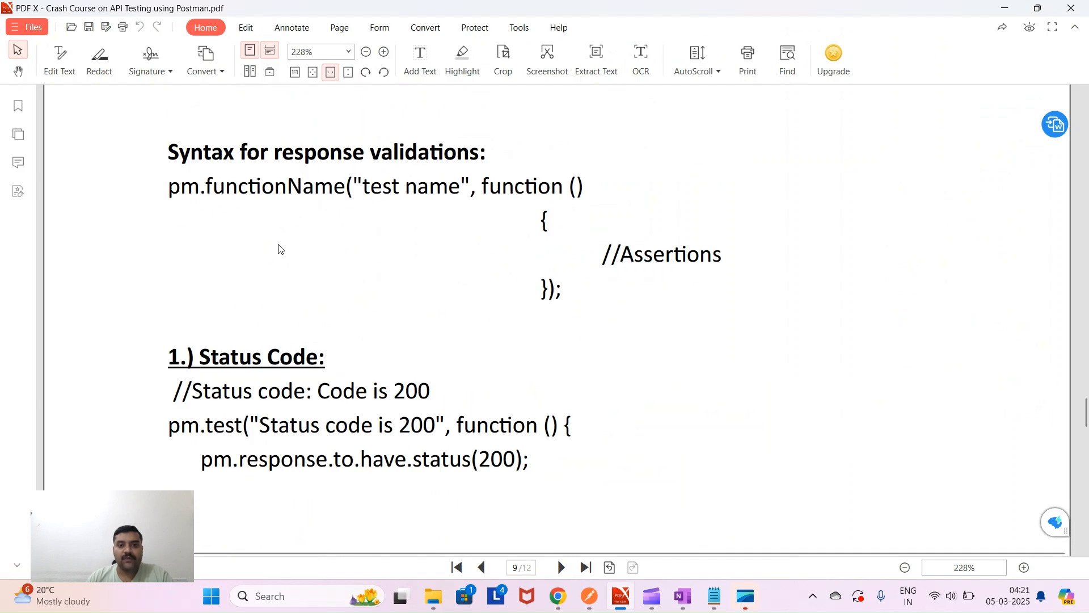
left_click_drag(164, 150, 492, 155)
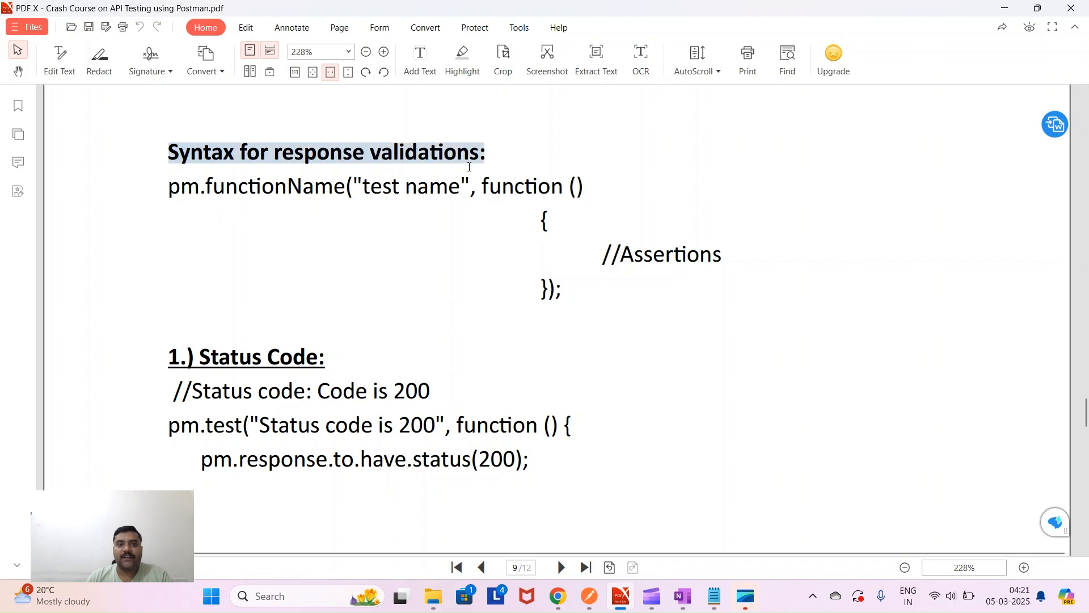
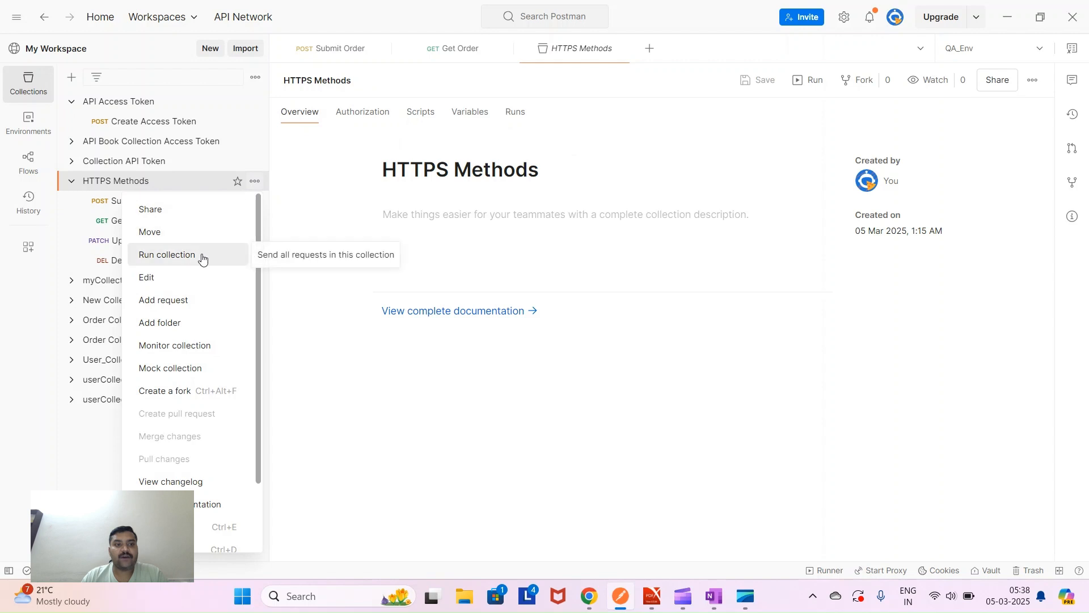
- Open a Runner for the HTTPS Methods collection with 5 iterations and a 3 ms delay
left_click(202, 261)
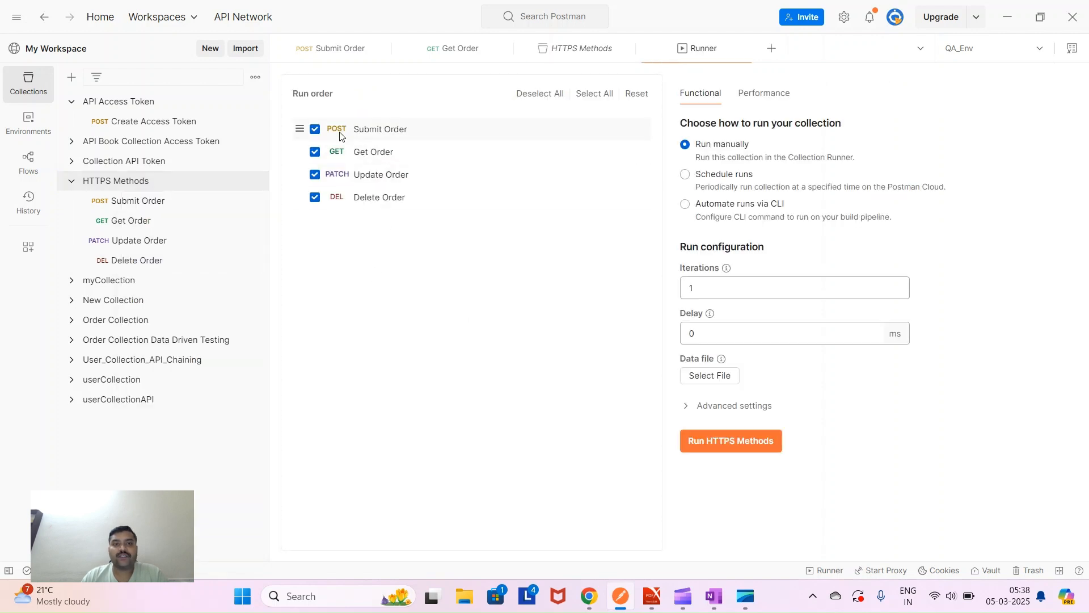
left_click(698, 289)
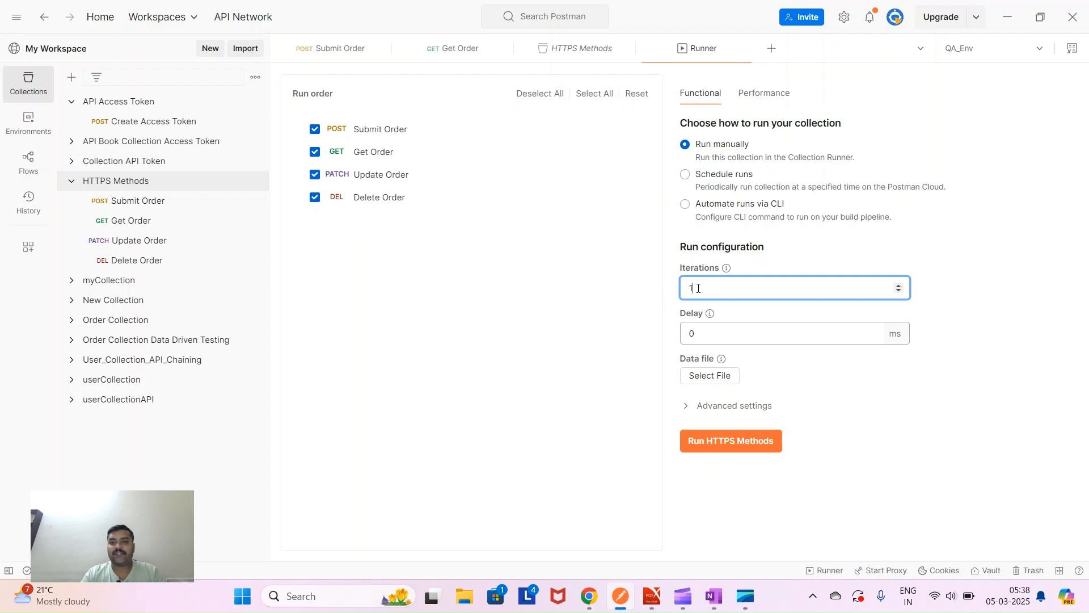
key("BackSpace")
type("5")
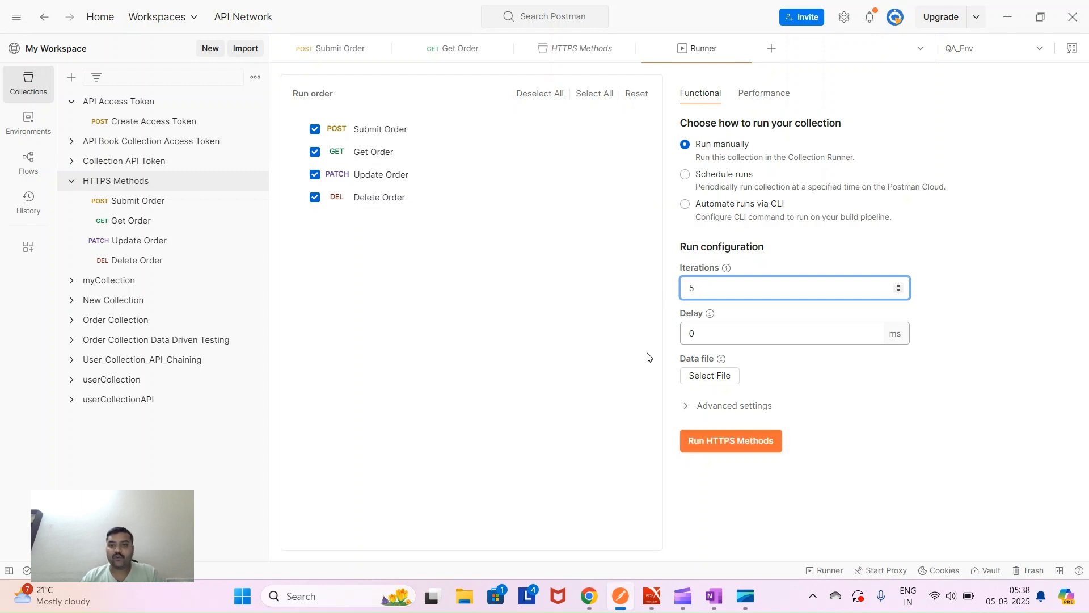
left_click(698, 337)
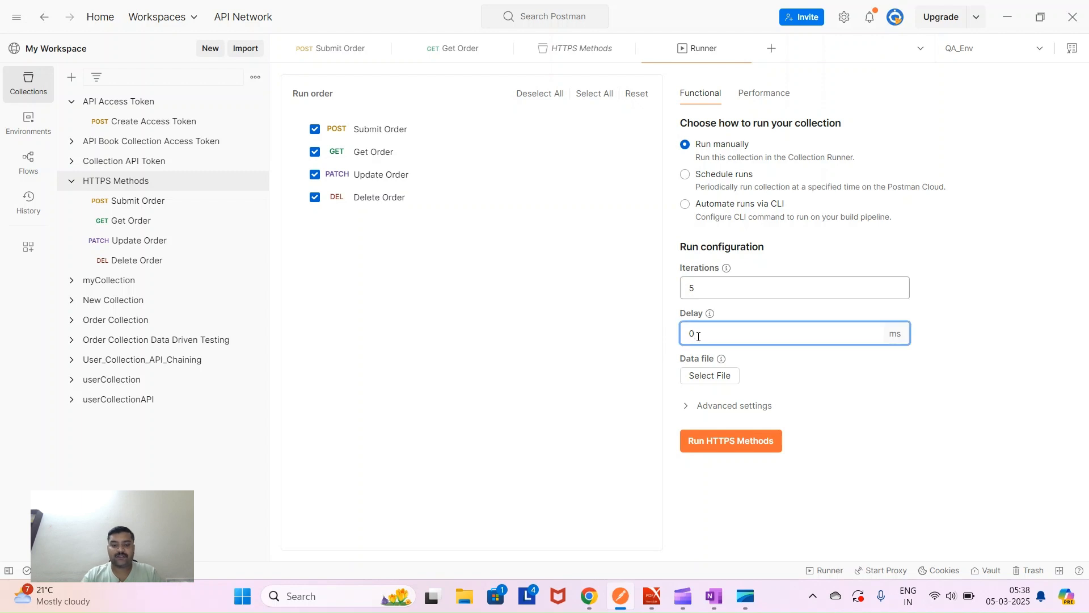
type("3")
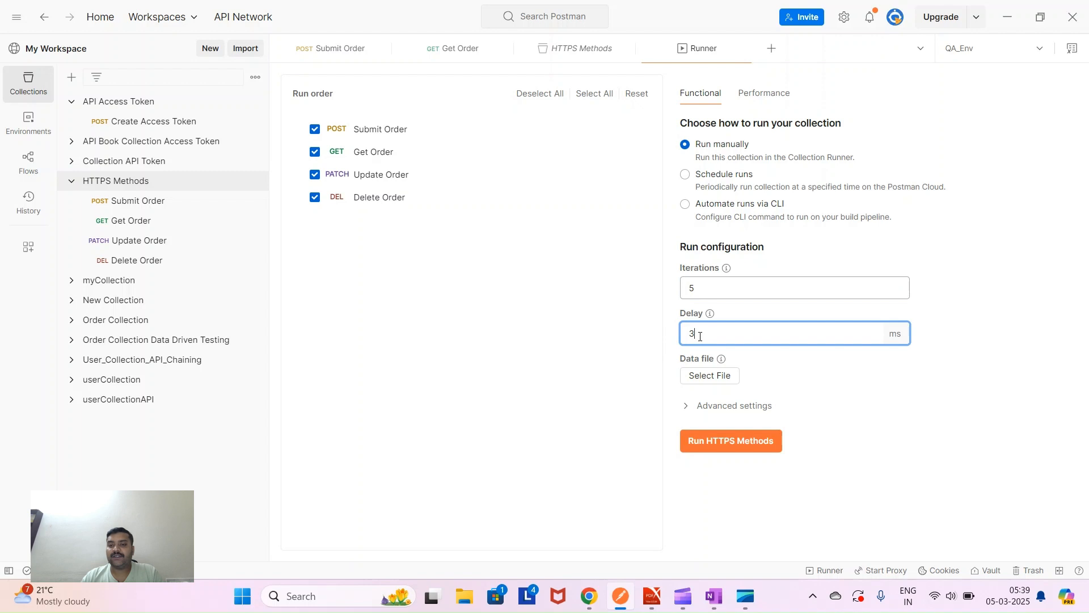
- Pick the Data Driven Testing Books JSON File as the data file and open it in Notepad
left_click(713, 379)
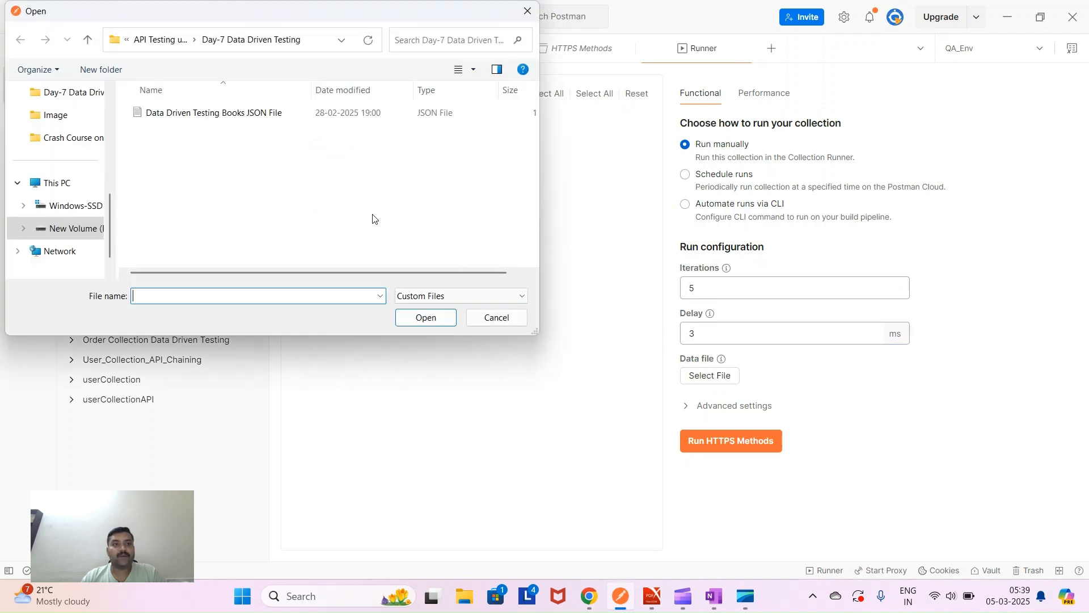
left_click(261, 117)
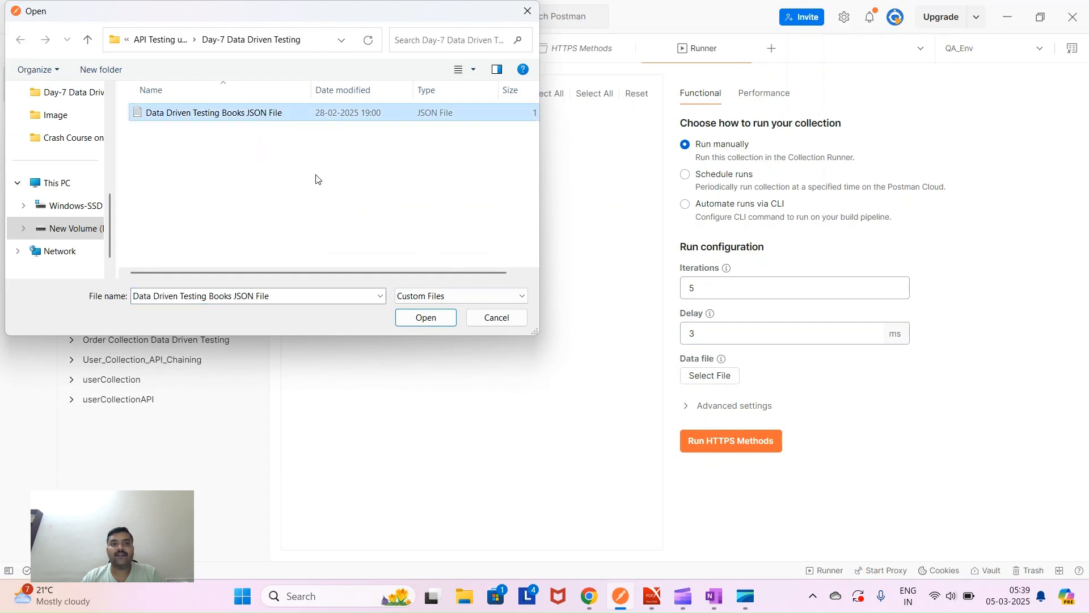
double_click(279, 113)
right_click(279, 112)
left_click(314, 144)
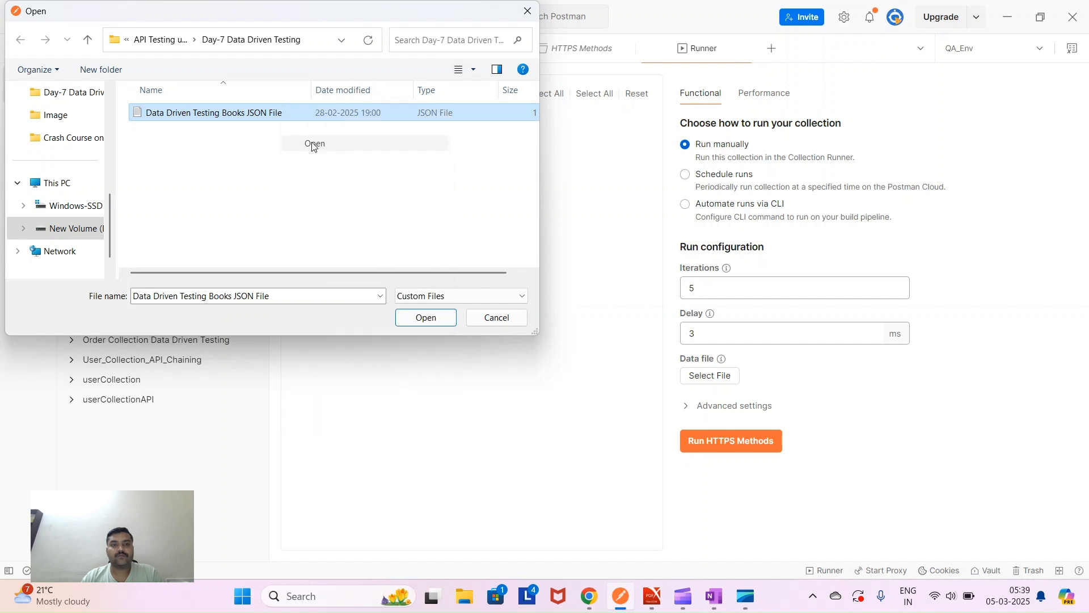
- Highlight the JSON array's brackets and its five bookId/customerName records, then confirm the file
left_click(270, 245)
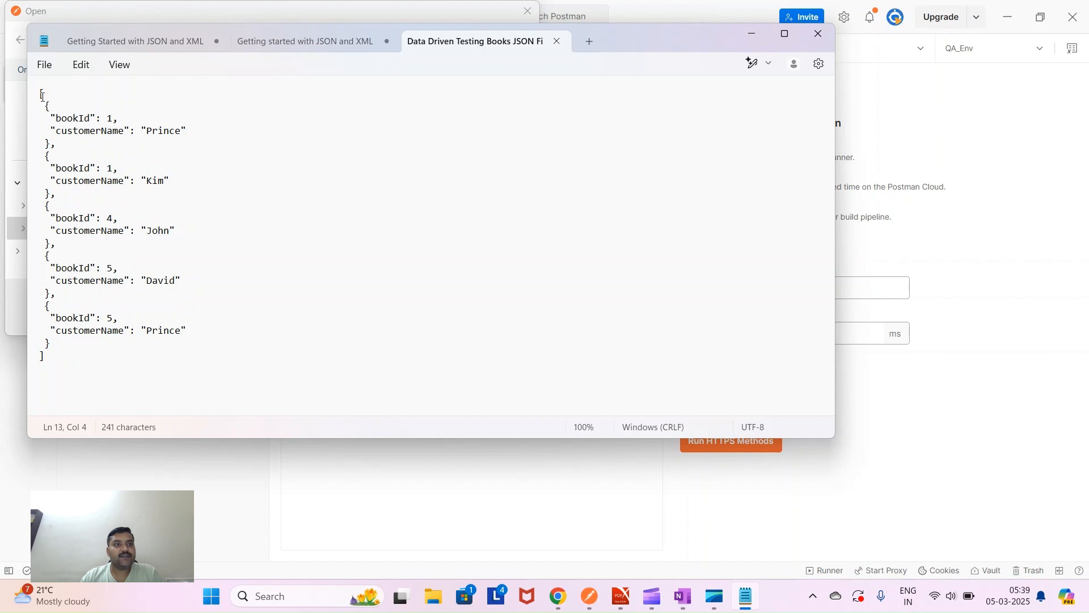
left_click_drag(46, 106, 67, 339)
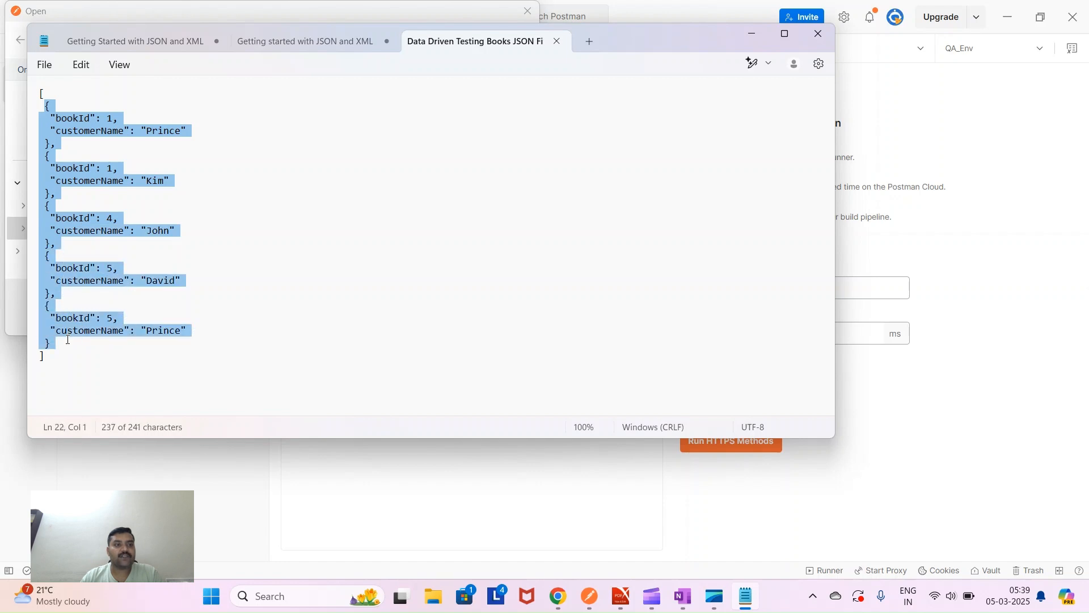
left_click(50, 92)
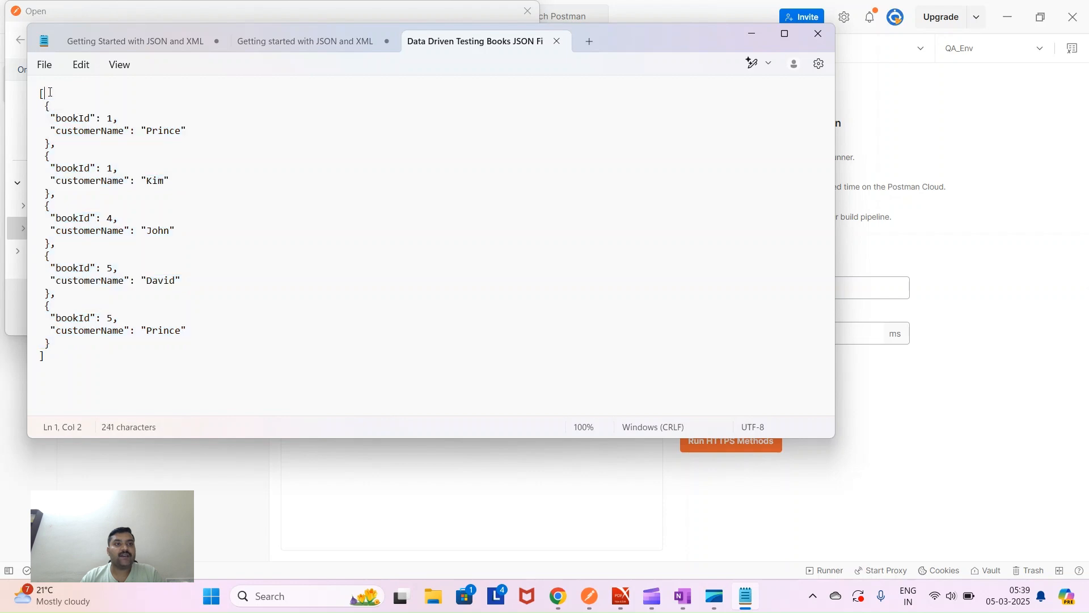
left_click_drag(50, 92, 34, 94)
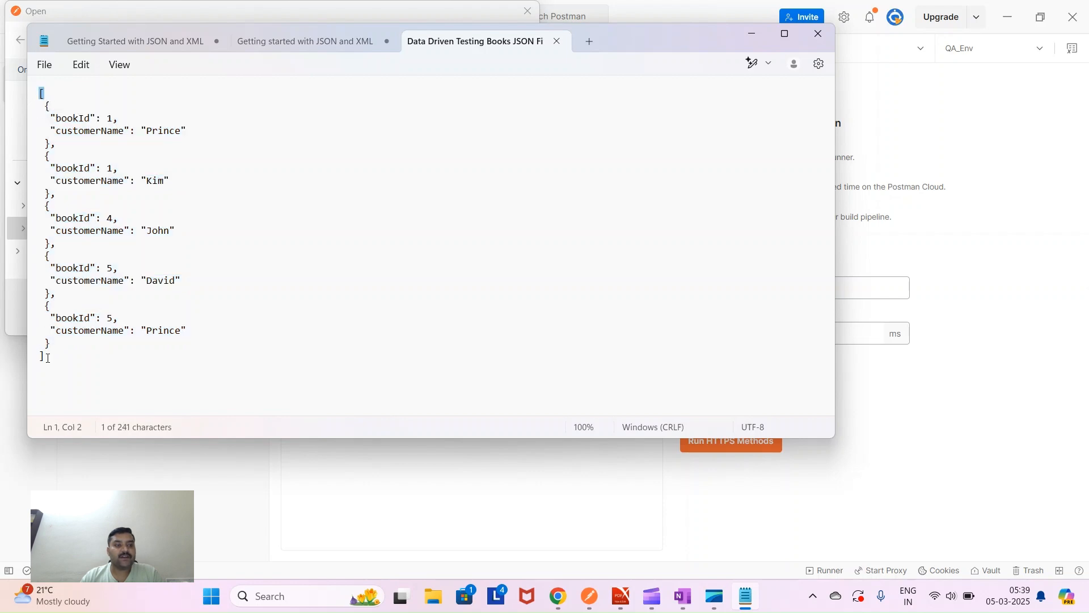
left_click_drag(48, 358, 40, 356)
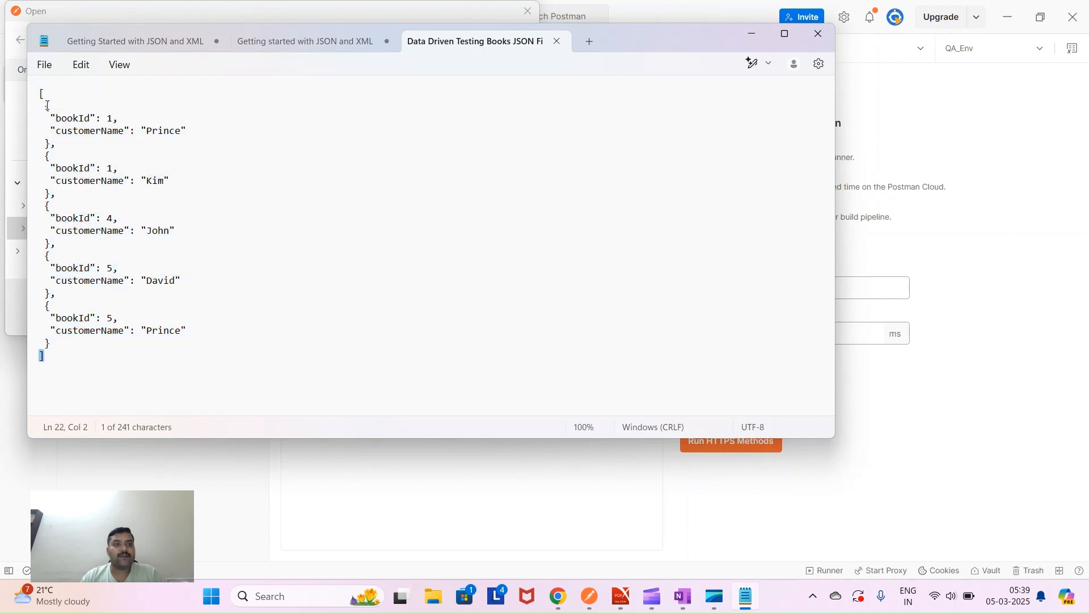
left_click_drag(47, 106, 91, 341)
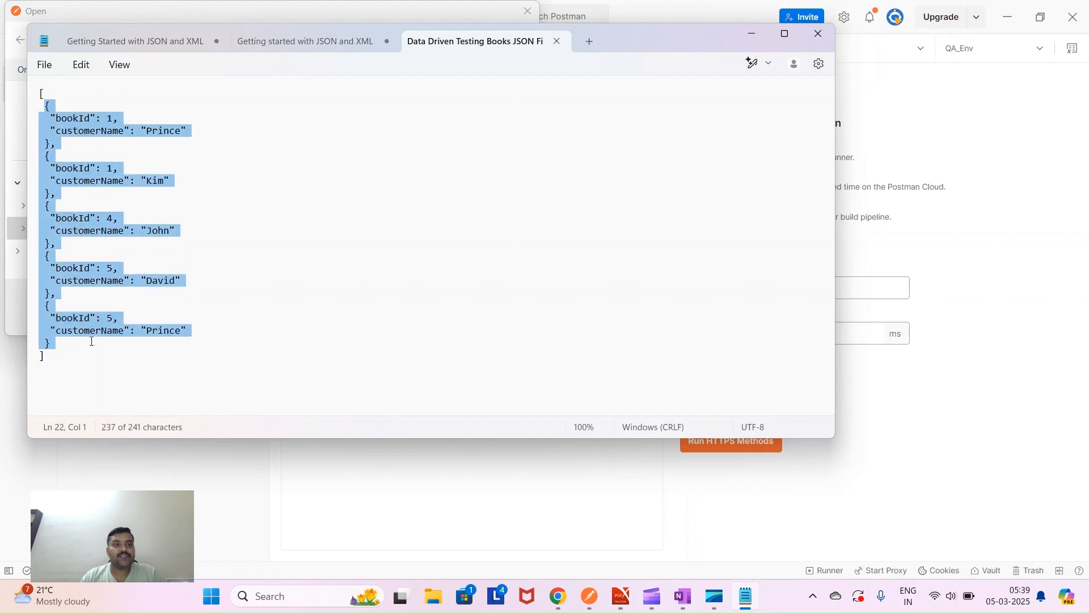
left_click(753, 33)
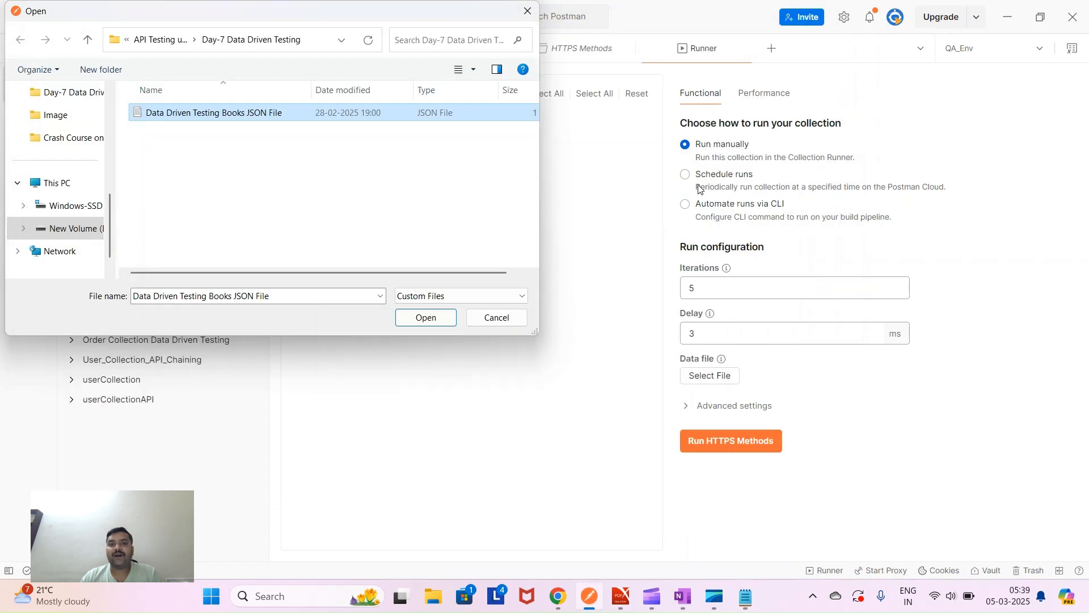
left_click(424, 318)
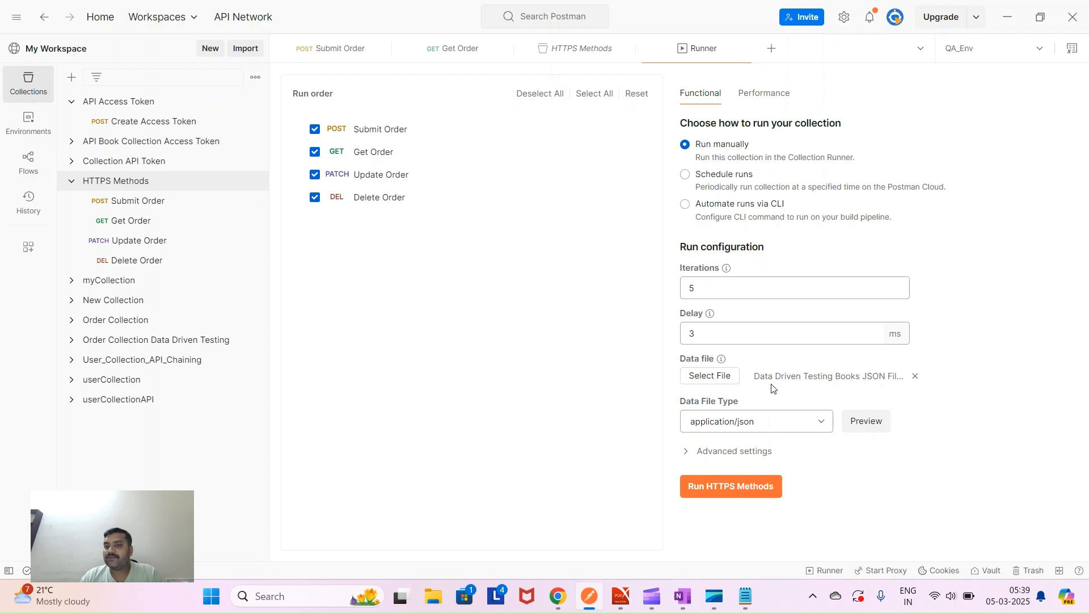
- Run HTTPS Methods, finishing 5 iterations with 15 of 15 tests passed in 12s 196ms
left_click(734, 486)
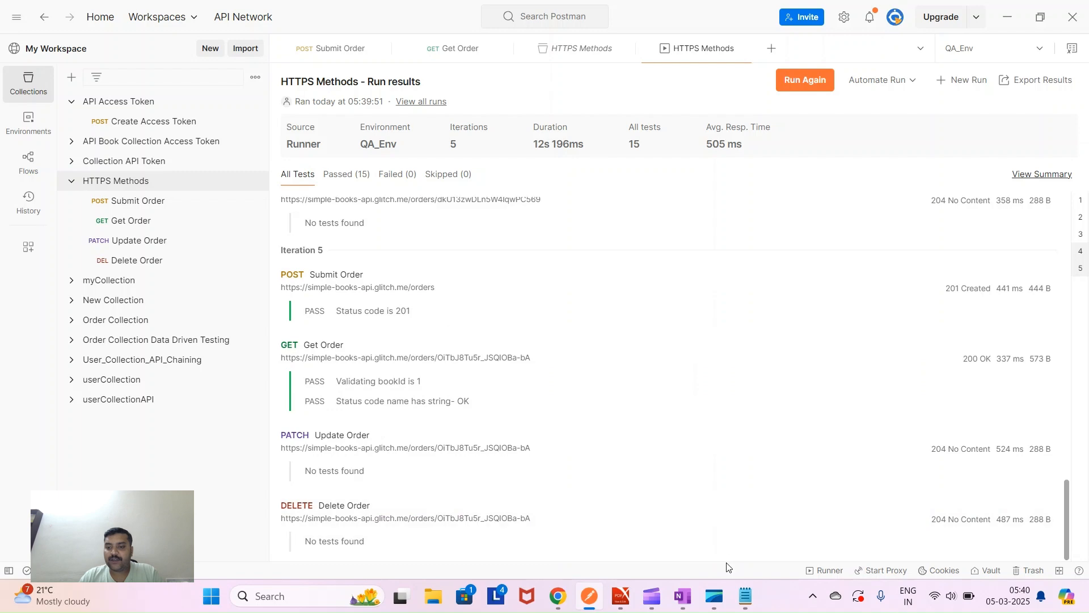
- On blank OneNote canvas, draw a red table box split by a header line
left_click(683, 595)
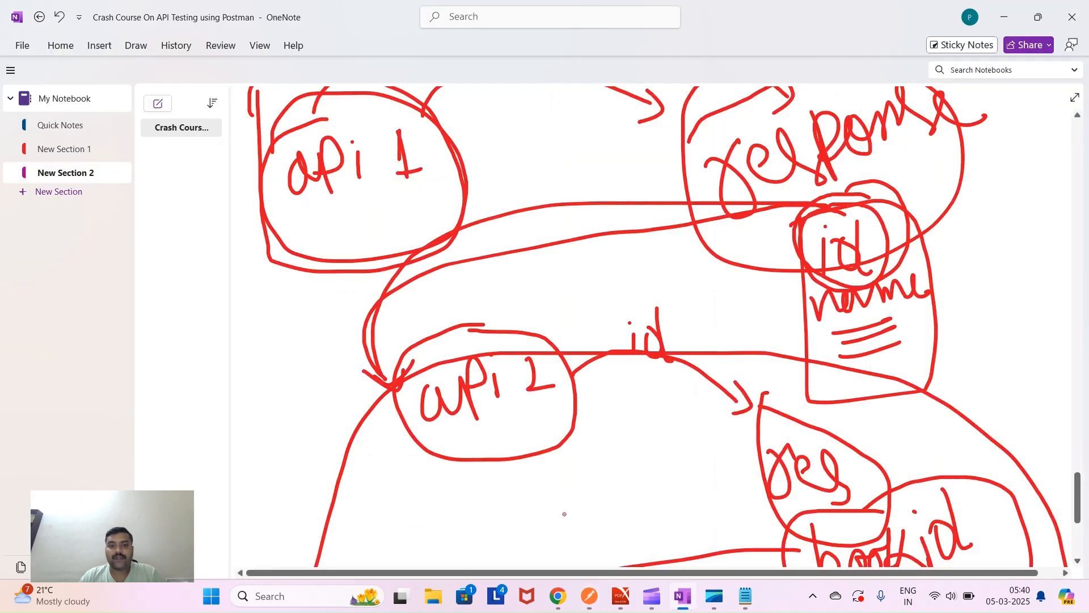
scroll(564, 511, "down", 10)
scroll(565, 510, "down", 1)
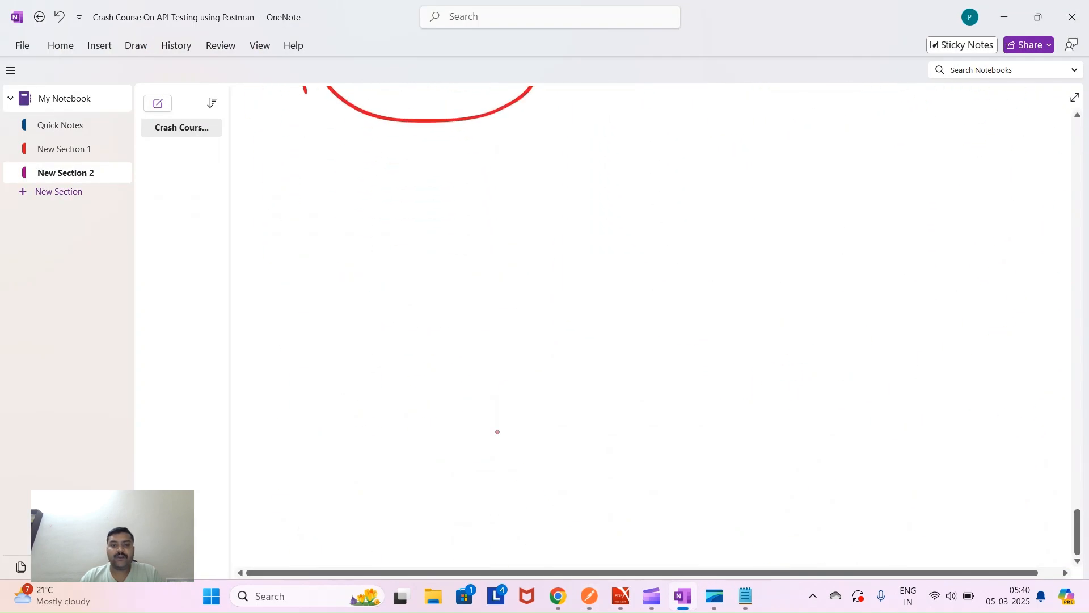
mouse_move(336, 256)
left_mouse_down()
mouse_move(318, 418)
mouse_move(482, 522)
mouse_move(642, 316)
mouse_move(437, 220)
mouse_move(324, 264)
left_mouse_up()
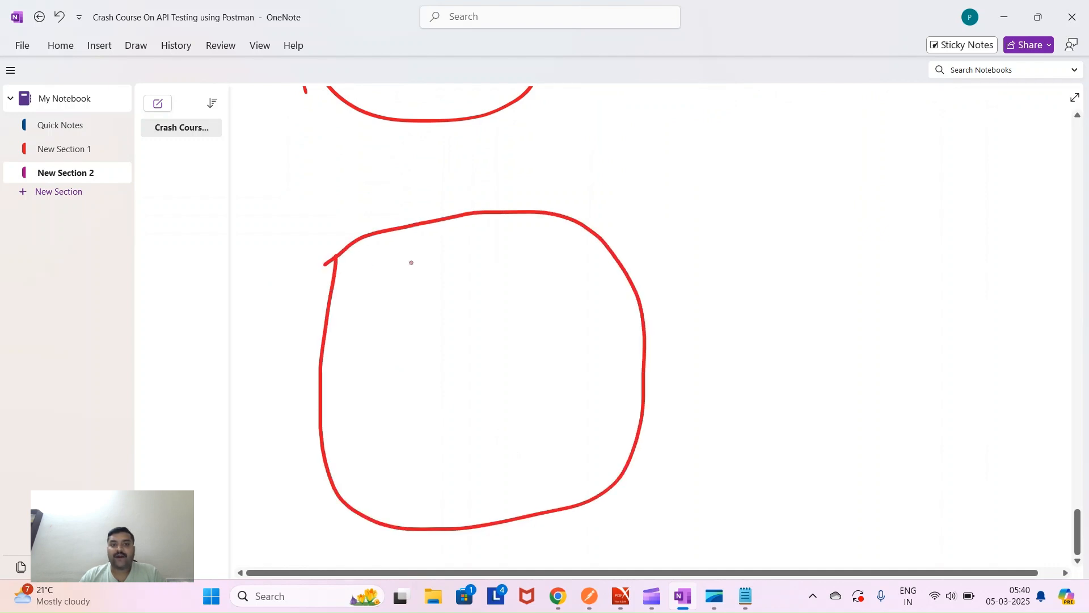
left_click_drag(448, 220, 503, 542)
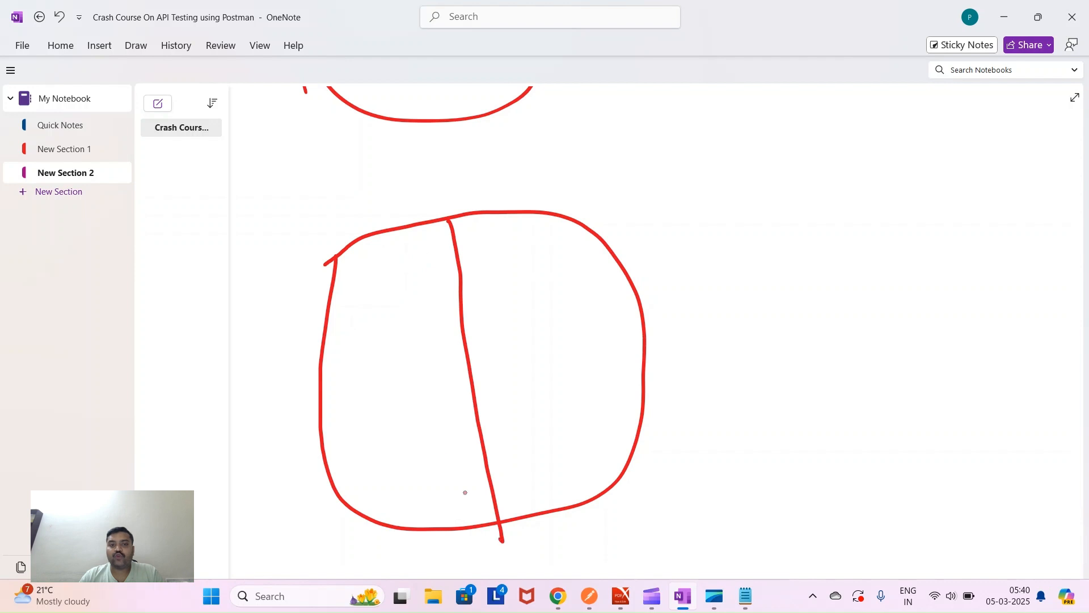
left_click_drag(343, 322, 628, 279)
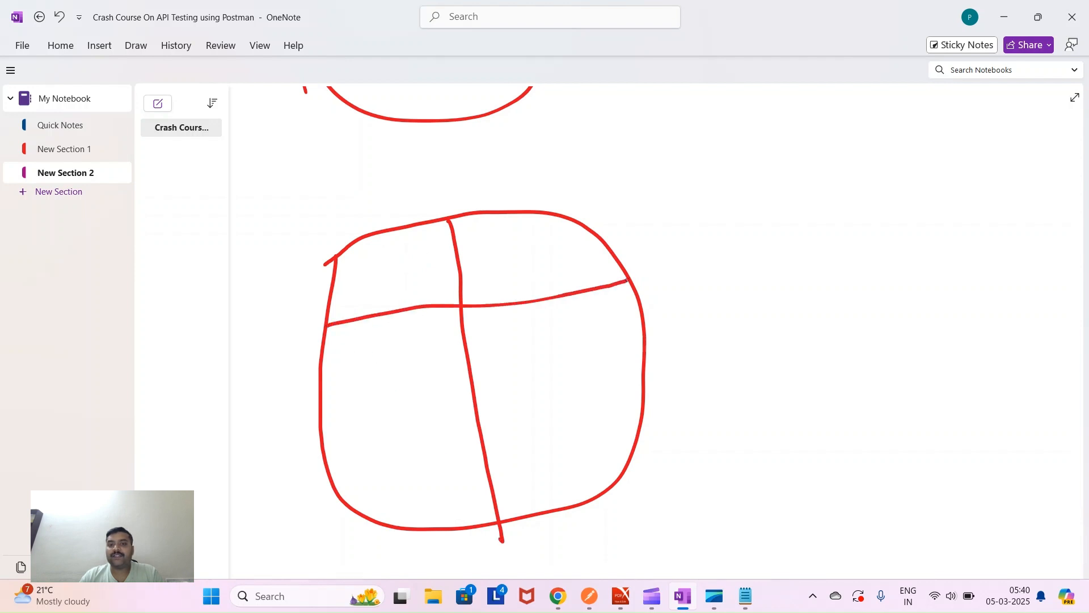
- Write the bookid and customerName headings and add four row lines
mouse_move(350, 272)
left_mouse_down()
mouse_move(390, 289)
mouse_move(379, 317)
mouse_move(404, 278)
mouse_move(413, 299)
mouse_move(448, 282)
mouse_move(484, 286)
mouse_move(528, 262)
mouse_move(537, 288)
mouse_move(546, 261)
mouse_move(616, 263)
mouse_move(630, 229)
mouse_move(639, 288)
left_mouse_up()
mouse_move(636, 238)
left_mouse_down()
mouse_move(659, 278)
mouse_move(717, 244)
mouse_move(830, 243)
left_mouse_up()
left_click_drag(327, 389, 666, 322)
left_click_drag(326, 425, 657, 379)
left_click_drag(337, 482, 643, 420)
left_click_drag(378, 512, 636, 472)
- Number the rows 1 to 5 and write customer names in the first three rows
mouse_move(374, 340)
left_mouse_down()
mouse_move(374, 373)
mouse_move(365, 353)
left_mouse_up()
mouse_move(361, 402)
left_mouse_down()
mouse_move(385, 408)
mouse_move(397, 434)
mouse_move(383, 454)
mouse_move(419, 477)
mouse_move(421, 507)
left_mouse_up()
mouse_move(425, 510)
left_mouse_down()
mouse_move(441, 511)
mouse_move(421, 541)
left_mouse_up()
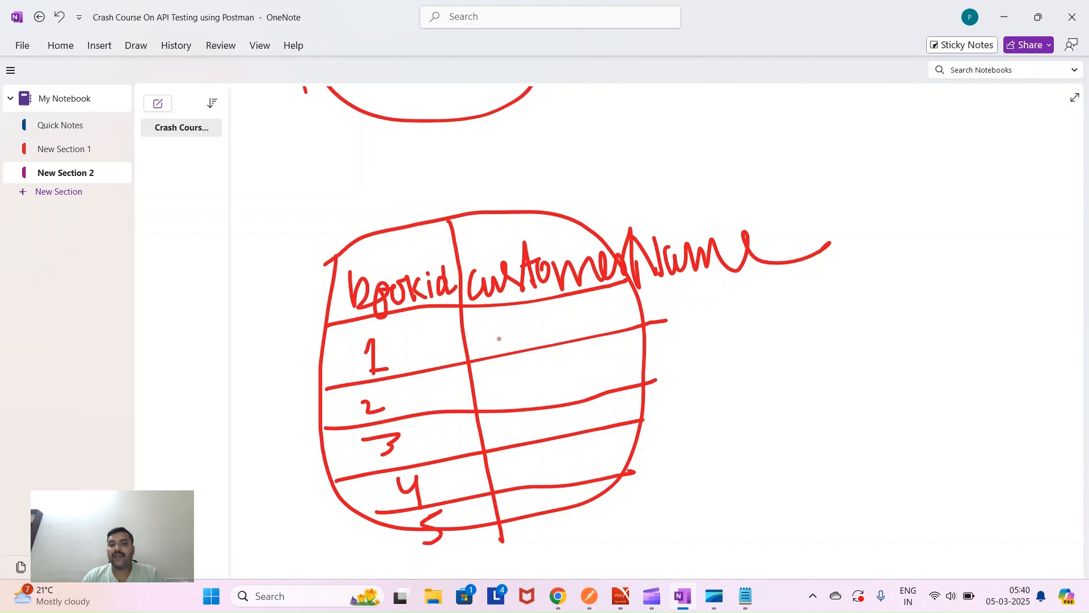
mouse_move(501, 325)
left_mouse_down()
mouse_move(504, 358)
mouse_move(500, 344)
mouse_move(535, 346)
mouse_move(542, 329)
mouse_move(560, 339)
mouse_move(572, 314)
mouse_move(586, 323)
left_mouse_up()
mouse_move(514, 375)
left_mouse_down()
mouse_move(518, 397)
mouse_move(548, 391)
mouse_move(560, 371)
mouse_move(576, 376)
left_mouse_up()
mouse_move(513, 423)
left_mouse_down()
mouse_move(508, 439)
mouse_move(545, 413)
mouse_move(608, 430)
left_mouse_up()
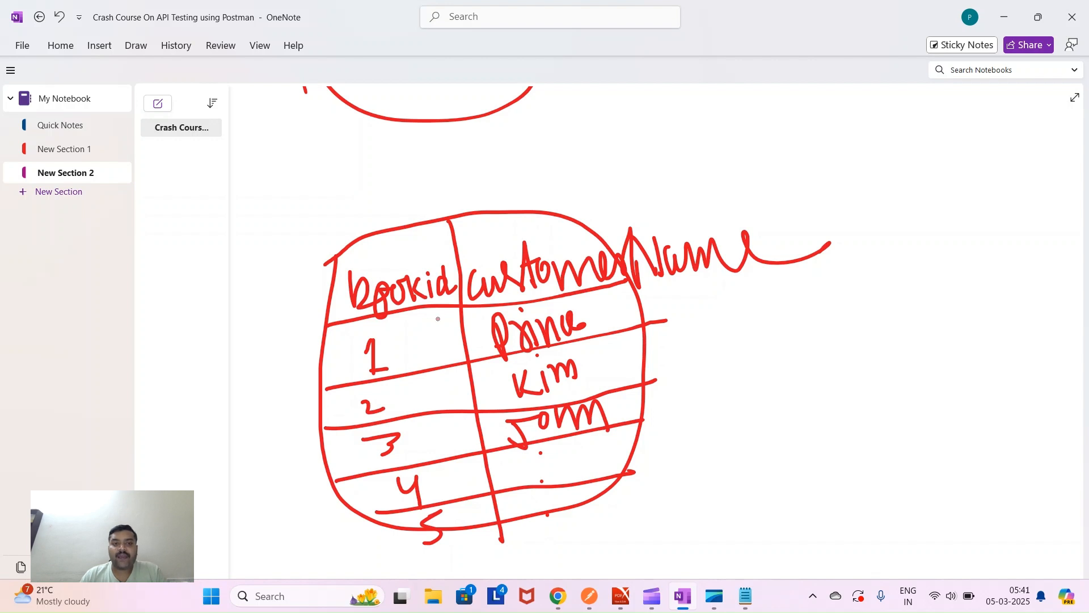
- Circle row 1, arrow it to iteration 1 with its customer name, and loop the table
mouse_move(418, 311)
left_mouse_down()
mouse_move(329, 326)
mouse_move(316, 356)
mouse_move(342, 382)
mouse_move(400, 378)
mouse_move(530, 356)
mouse_move(637, 321)
mouse_move(563, 285)
mouse_move(391, 307)
left_mouse_up()
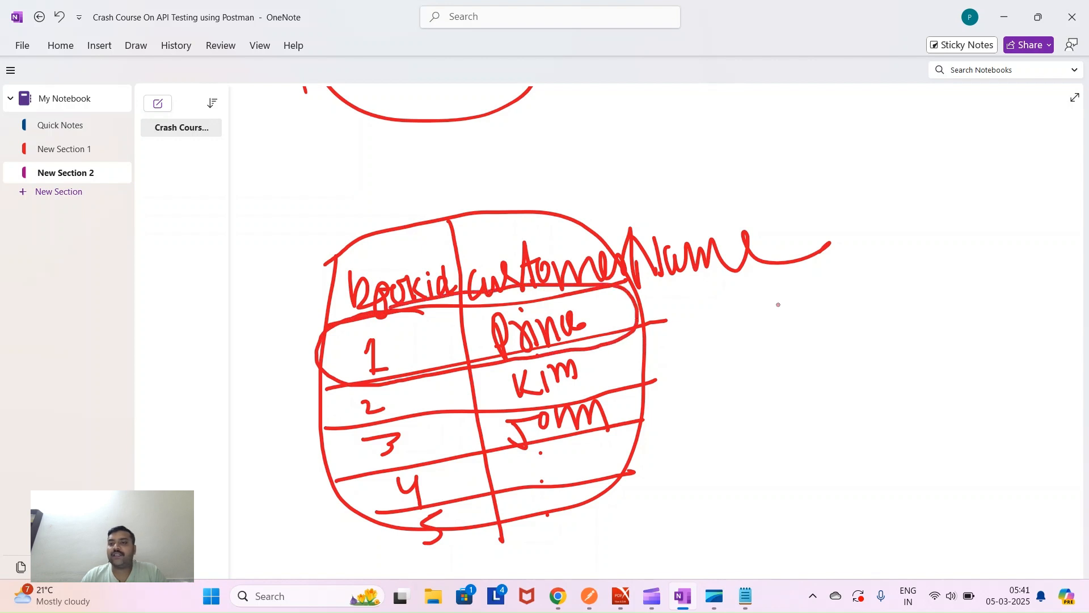
left_click_drag(847, 218, 864, 257)
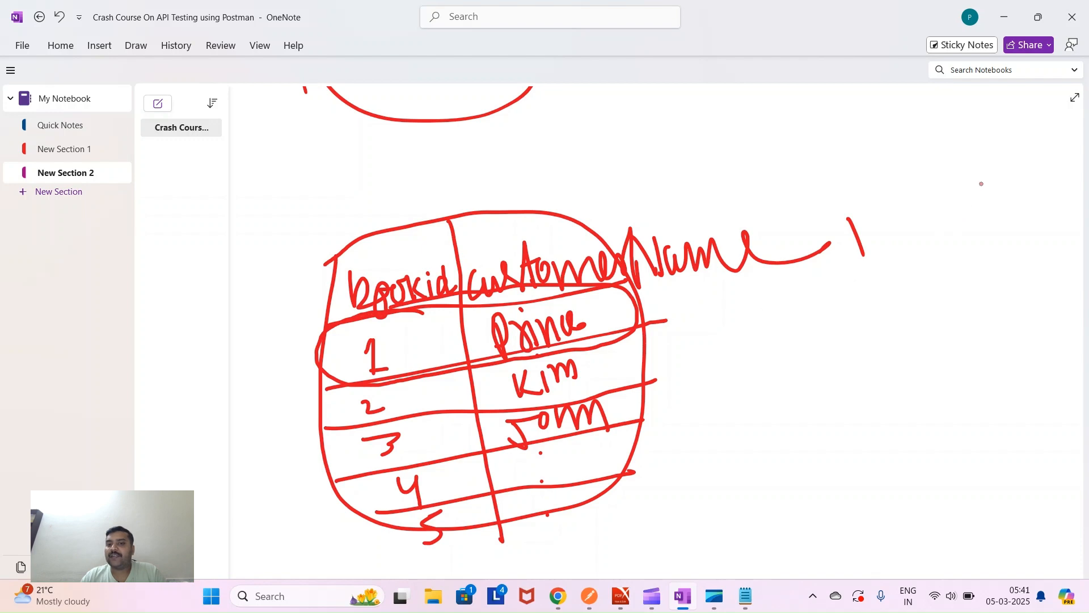
mouse_move(991, 178)
left_mouse_down()
mouse_move(990, 132)
mouse_move(994, 177)
mouse_move(1025, 177)
mouse_move(1072, 152)
left_mouse_up()
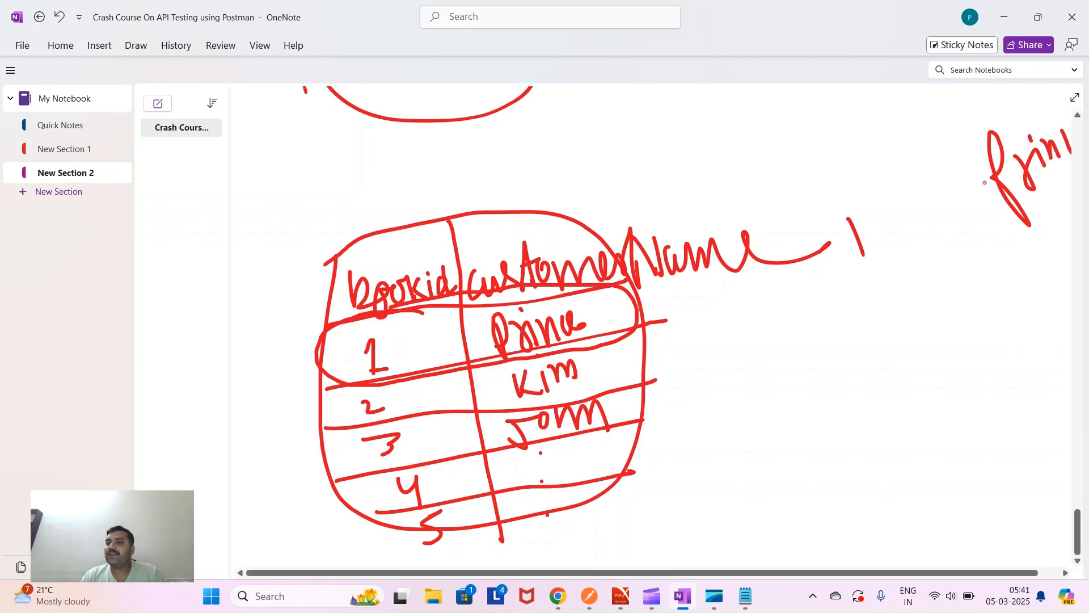
mouse_move(861, 188)
left_mouse_down()
mouse_move(842, 199)
mouse_move(865, 268)
mouse_move(1008, 246)
mouse_move(1071, 182)
left_mouse_up()
mouse_move(1062, 113)
left_mouse_down()
mouse_move(891, 155)
mouse_move(851, 188)
left_mouse_up()
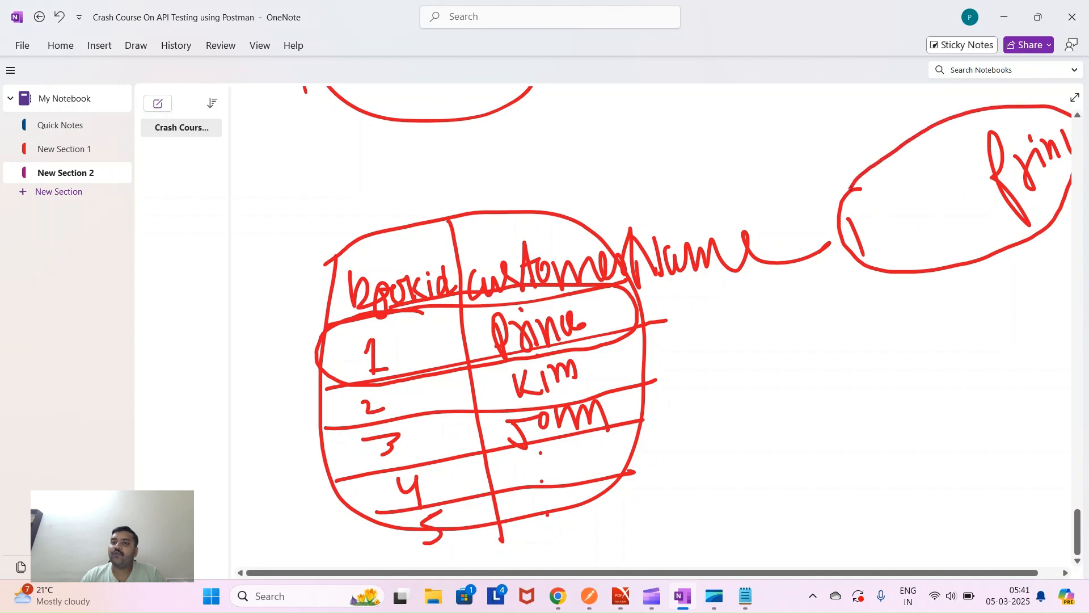
mouse_move(628, 296)
left_mouse_down()
mouse_move(830, 236)
mouse_move(824, 253)
left_mouse_up()
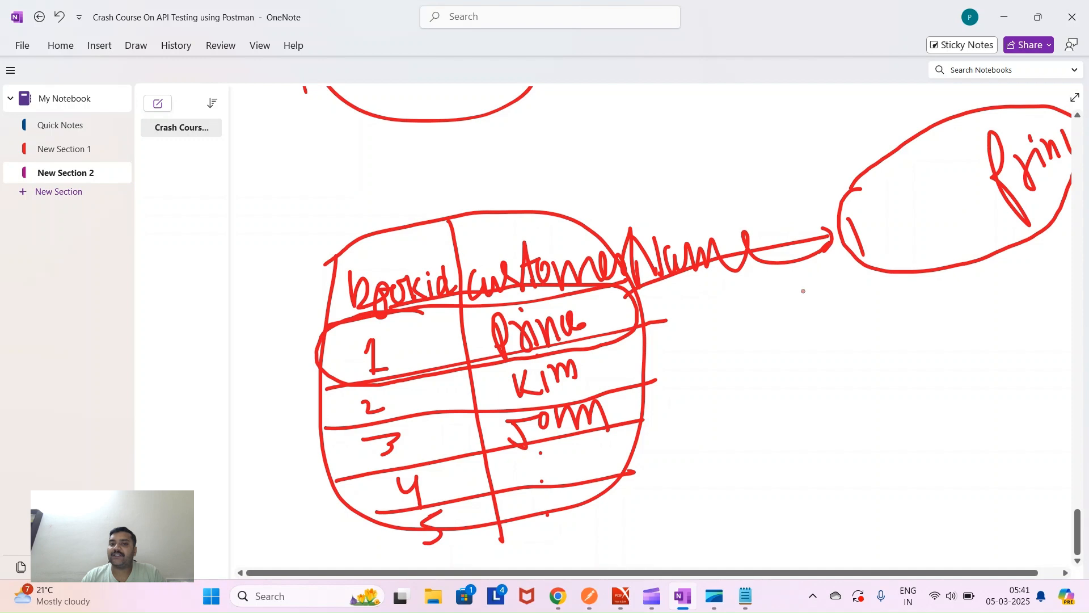
mouse_move(550, 182)
left_mouse_down()
mouse_move(356, 211)
mouse_move(273, 327)
mouse_move(316, 501)
mouse_move(463, 555)
mouse_move(720, 438)
mouse_move(701, 237)
mouse_move(527, 179)
mouse_move(561, 128)
mouse_move(780, 160)
mouse_move(846, 198)
mouse_move(842, 209)
left_mouse_up()
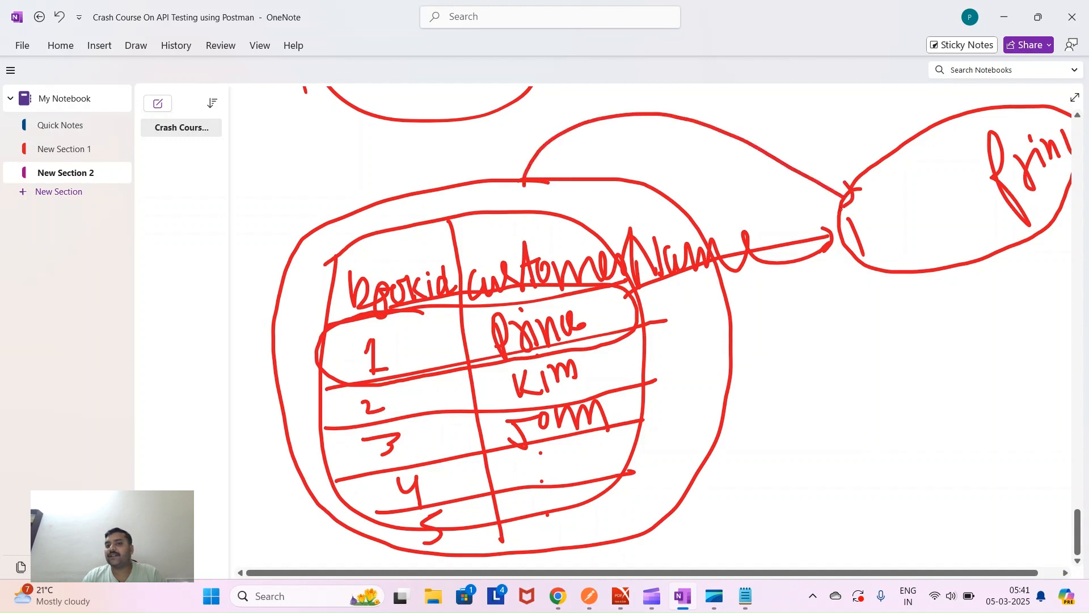
- Draw arrows from rows 2 and 3 to iterations 2 and 3 with their customer names
mouse_move(628, 352)
left_mouse_down()
mouse_move(812, 325)
mouse_move(813, 336)
mouse_move(893, 340)
left_mouse_up()
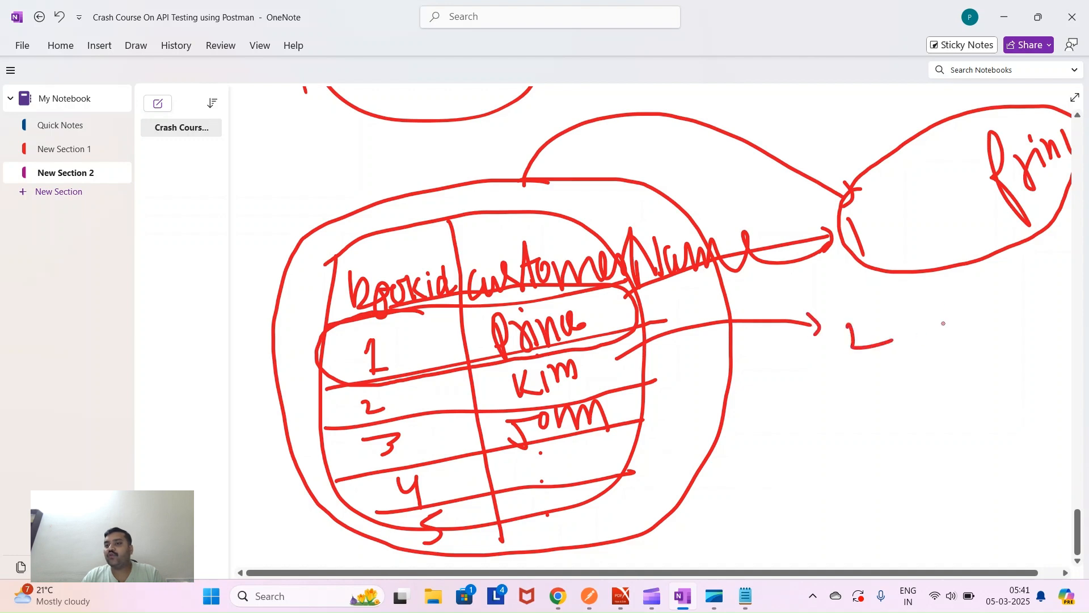
mouse_move(951, 293)
left_mouse_down()
mouse_move(956, 338)
mouse_move(958, 315)
mouse_move(975, 329)
mouse_move(1008, 312)
left_mouse_up()
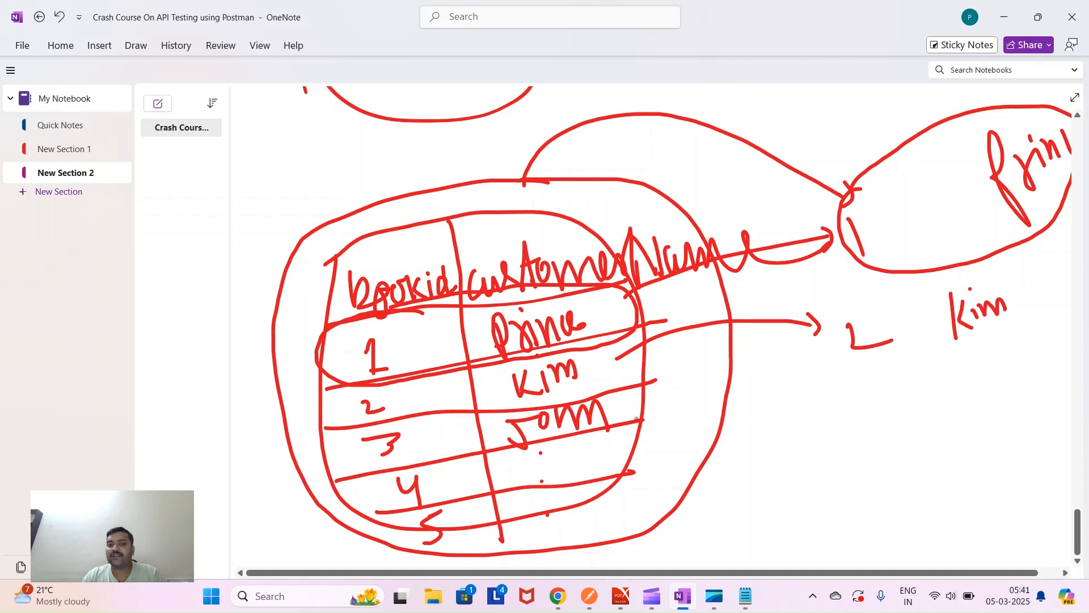
mouse_move(638, 405)
left_mouse_down()
mouse_move(847, 408)
mouse_move(856, 424)
mouse_move(886, 427)
mouse_move(868, 437)
left_mouse_up()
left_click_drag(953, 393, 934, 453)
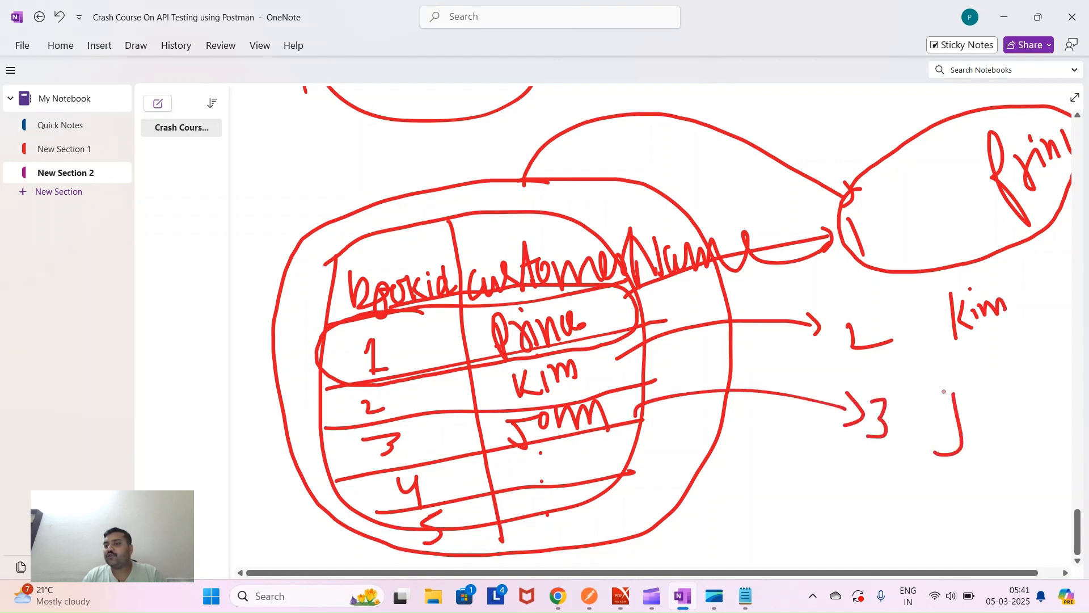
mouse_move(944, 392)
left_mouse_down()
mouse_move(977, 386)
mouse_move(973, 404)
mouse_move(1020, 379)
mouse_move(1026, 417)
left_mouse_up()
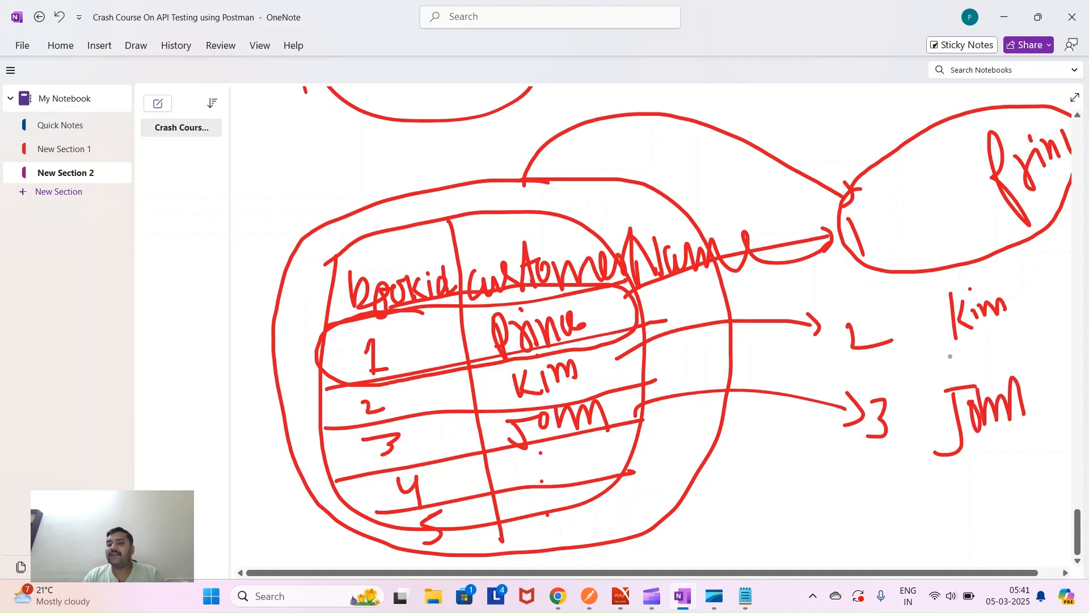